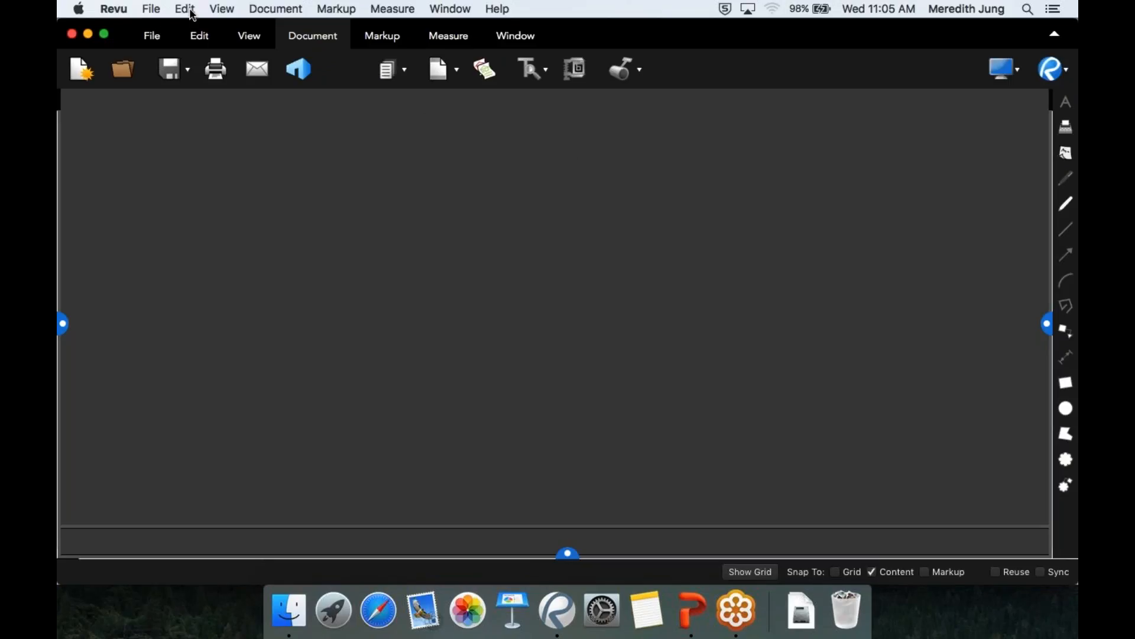
Expand and collapse the file access, markups list and properties panels one after another to view their contents
{"action": "left_click", "coordinate": [335, 9]}
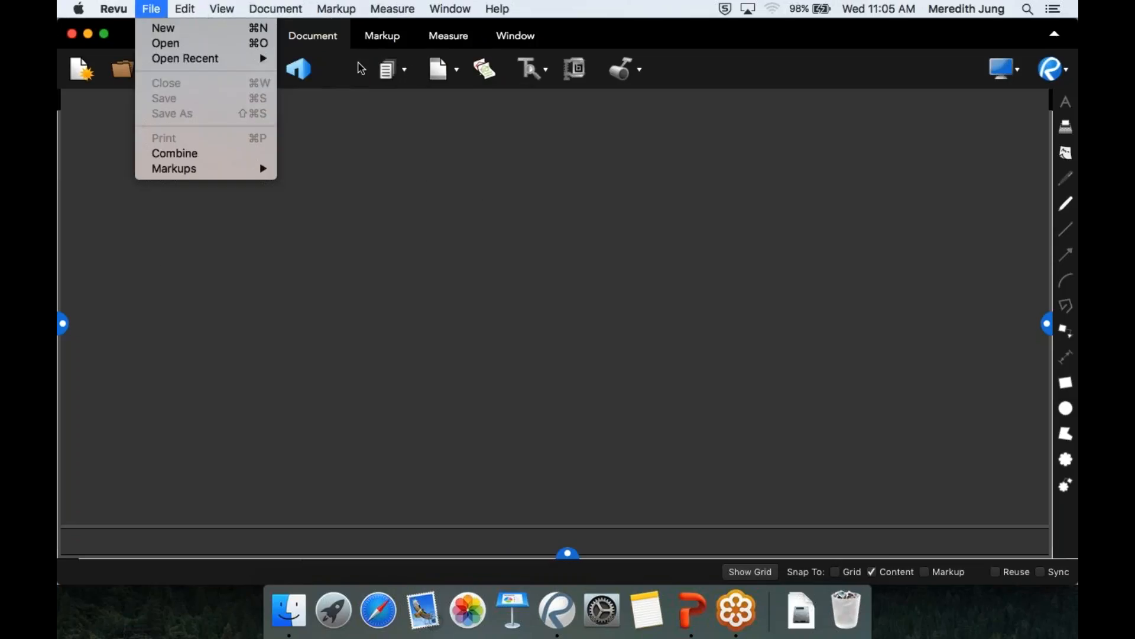
{"action": "left_click", "coordinate": [447, 204]}
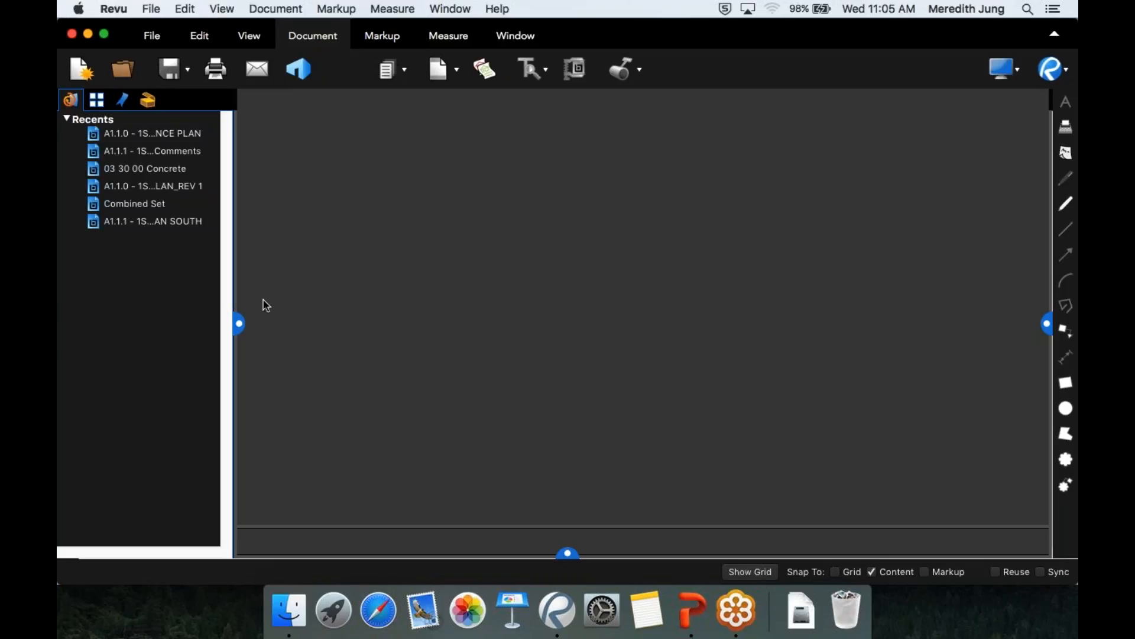
{"action": "left_click", "coordinate": [240, 323]}
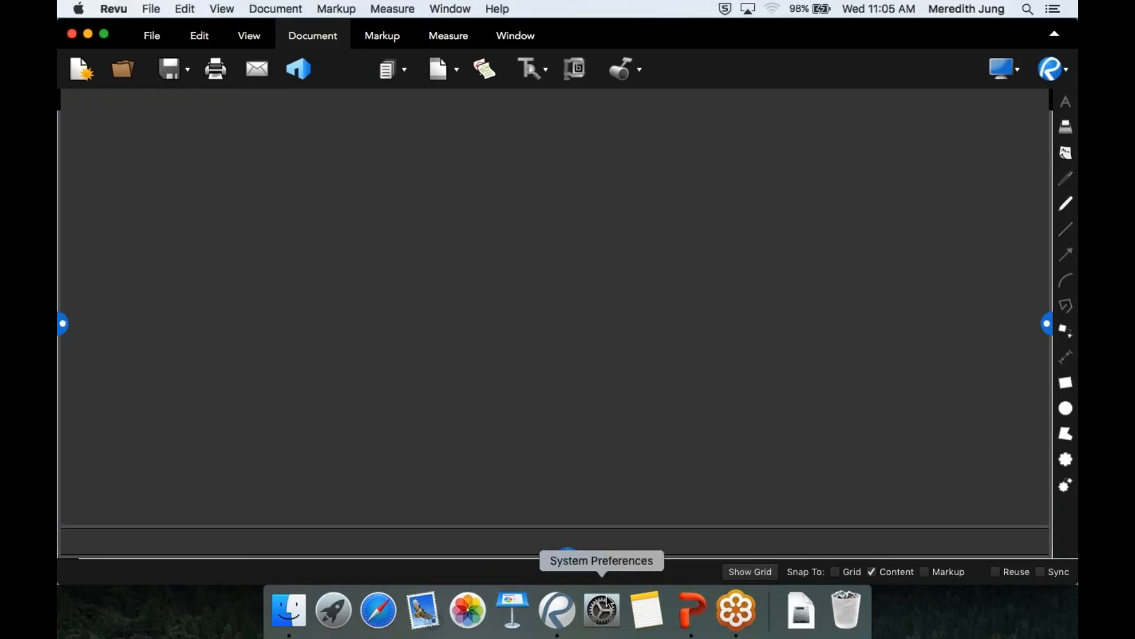
{"action": "left_click_drag", "start_coordinate": [568, 553], "coordinate": [570, 407]}
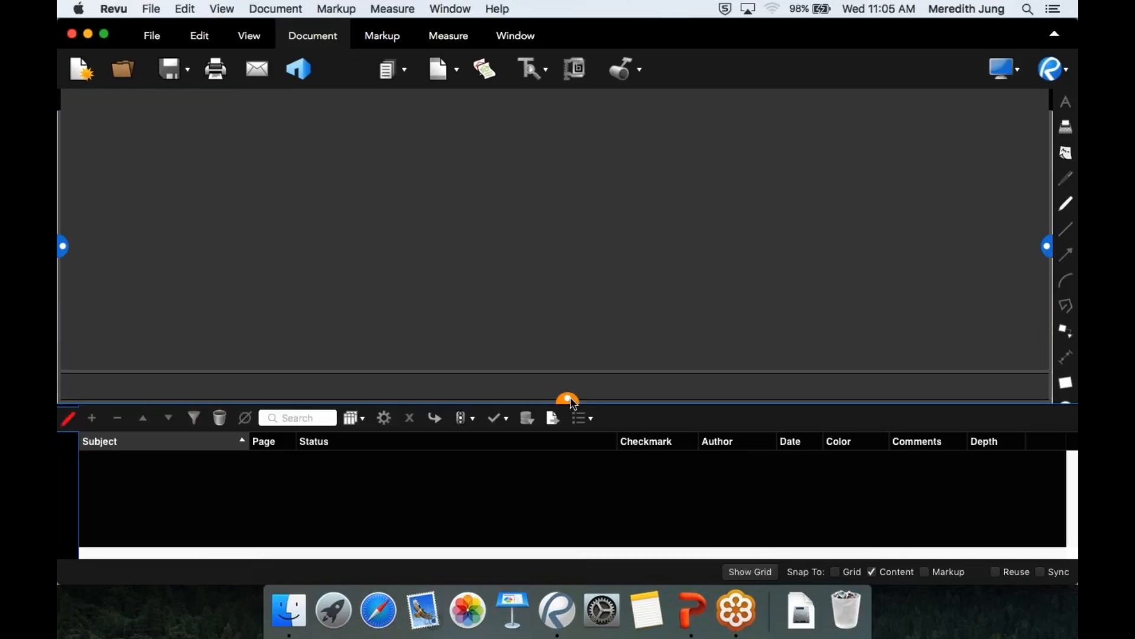
{"action": "left_click", "coordinate": [569, 401]}
{"action": "left_click", "coordinate": [1047, 323]}
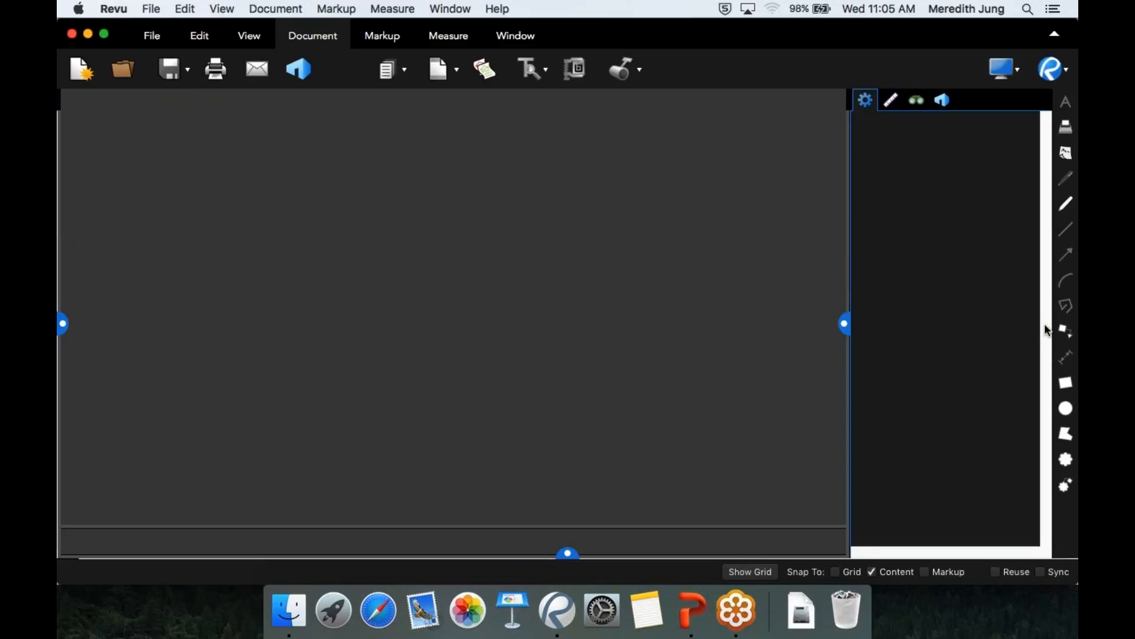
{"action": "left_click", "coordinate": [844, 324]}
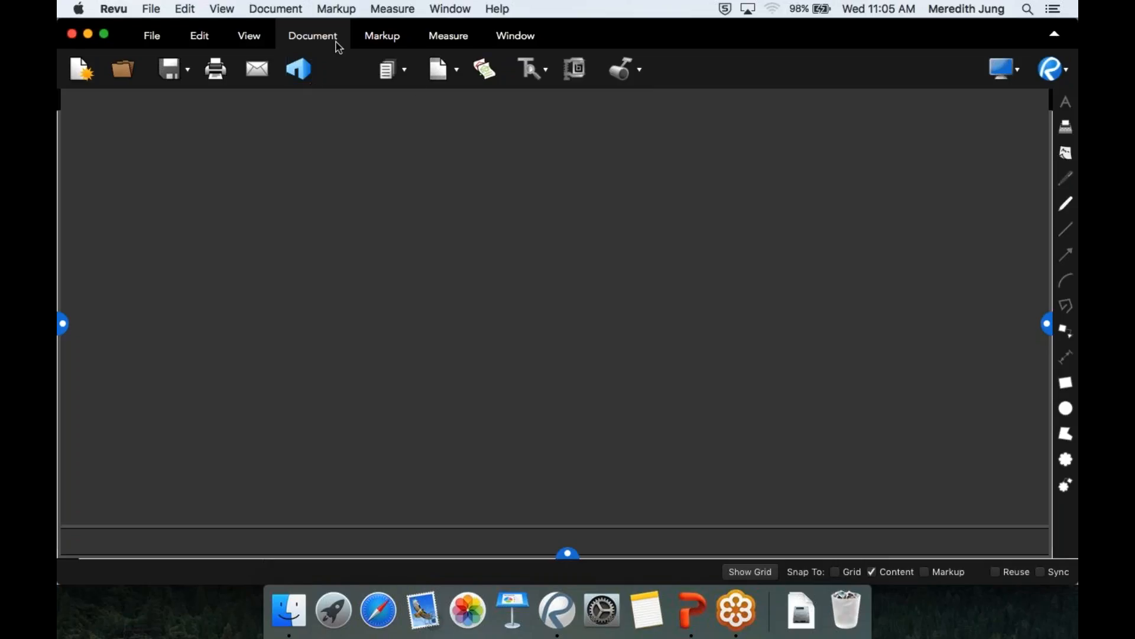
Look through the View, Edit, File, Document and Markup tool sets, and check the properties panel before collapsing it
{"action": "left_click", "coordinate": [249, 34]}
{"action": "left_click", "coordinate": [207, 36]}
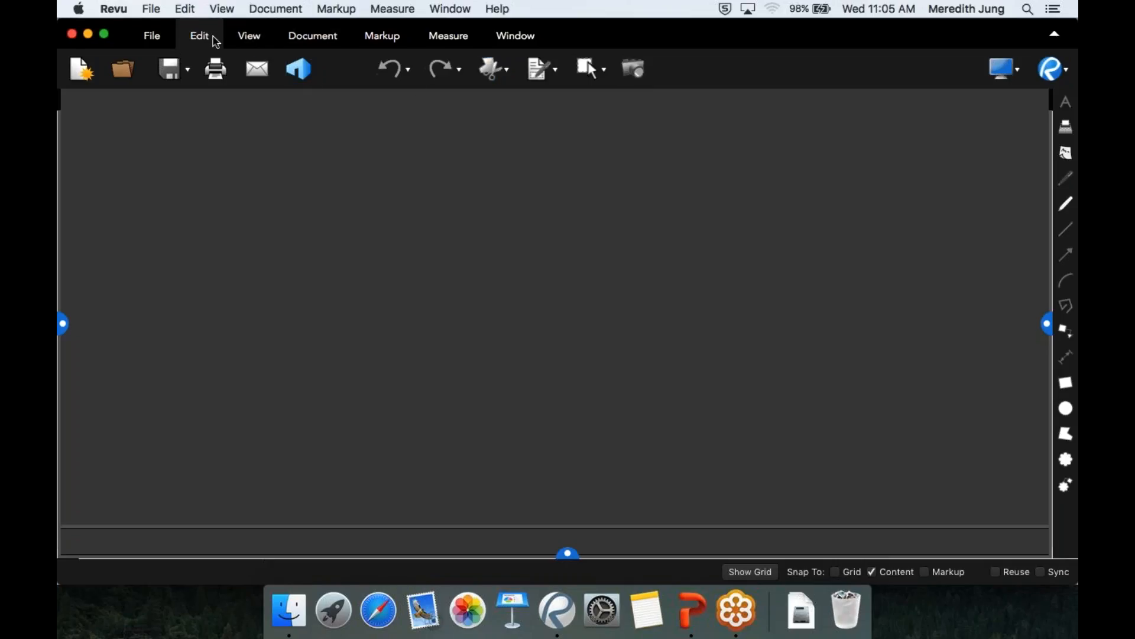
{"action": "left_click", "coordinate": [152, 37]}
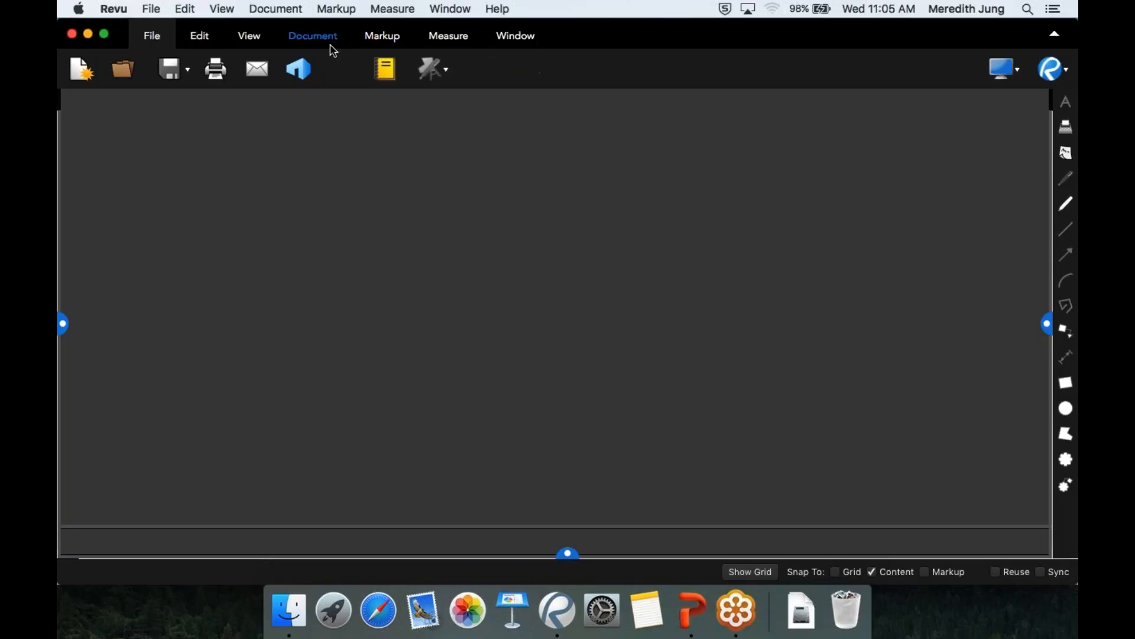
{"action": "left_click", "coordinate": [240, 38]}
{"action": "left_click", "coordinate": [305, 39]}
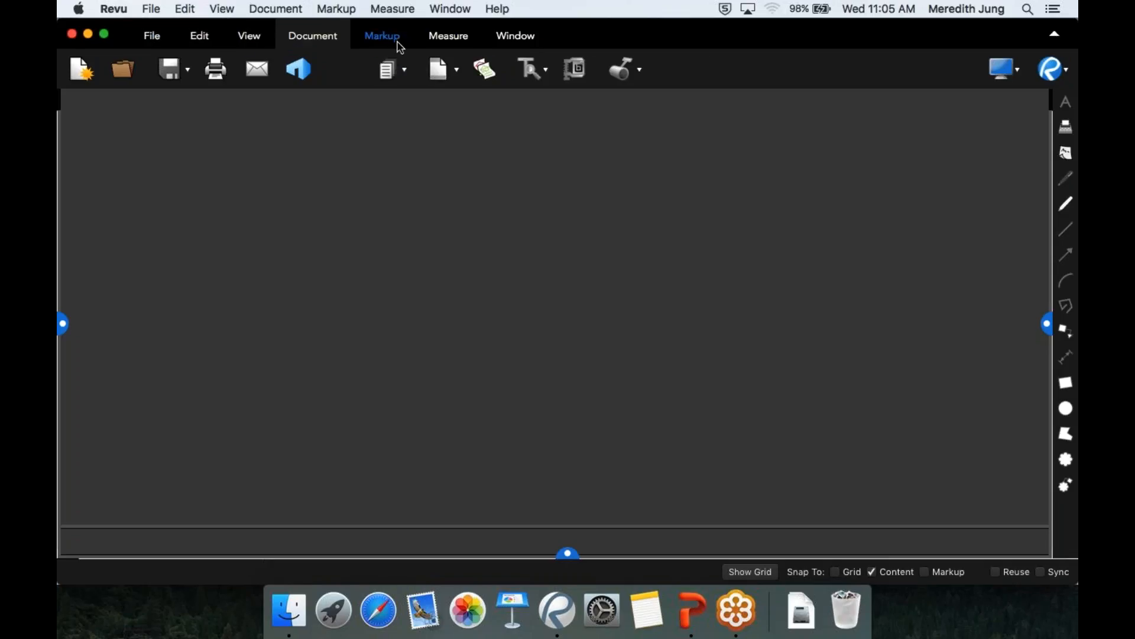
{"action": "left_click", "coordinate": [399, 46]}
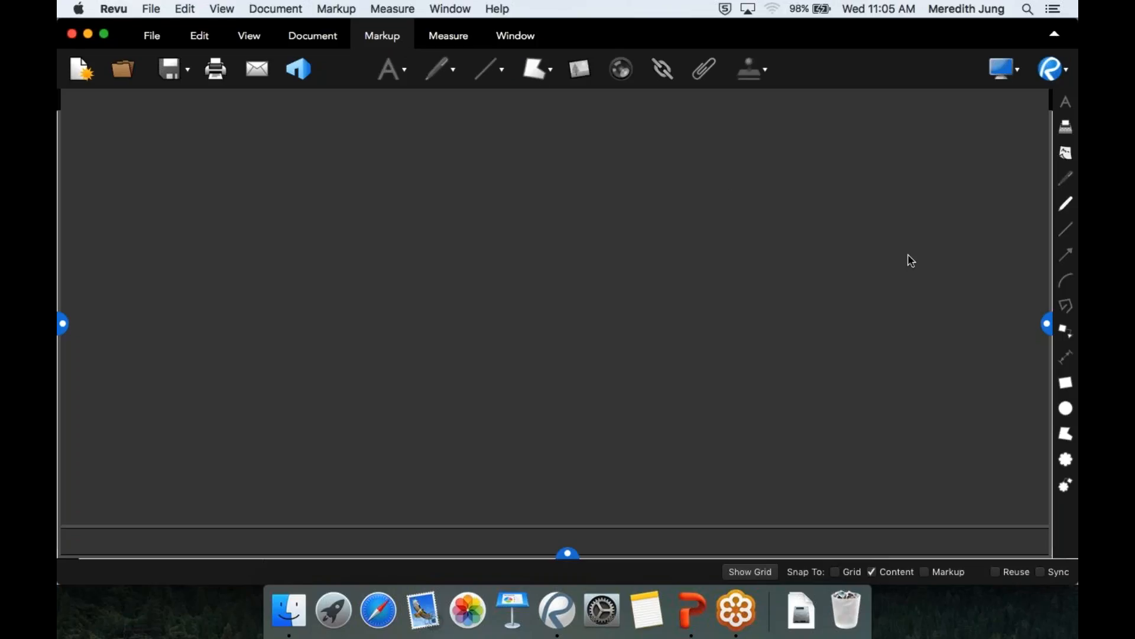
{"action": "left_click", "coordinate": [1046, 323]}
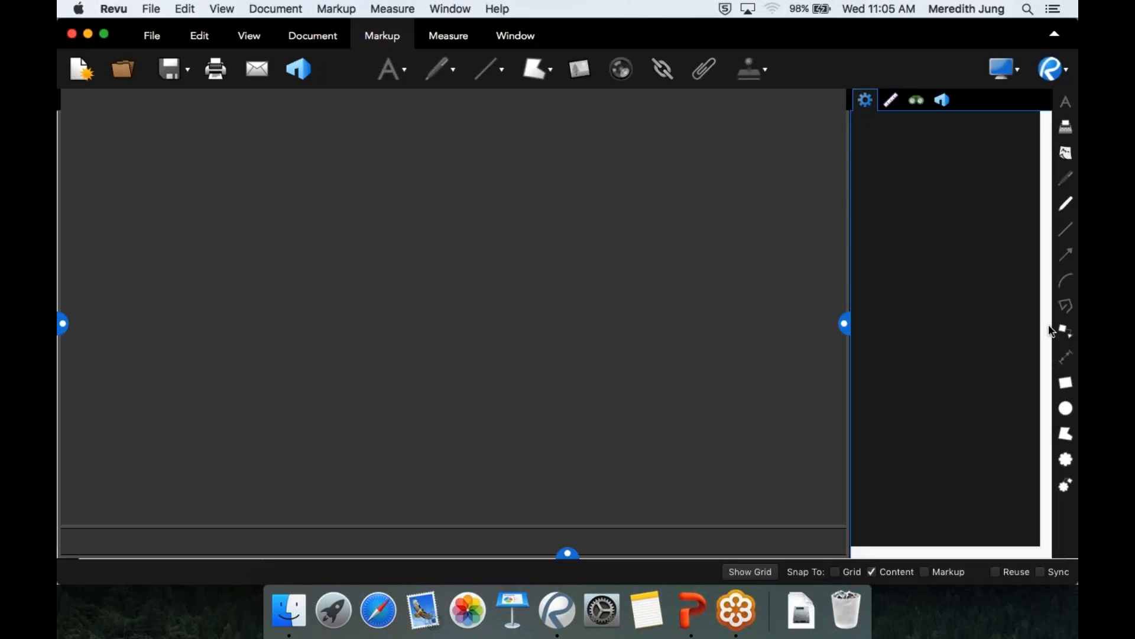
{"action": "left_click", "coordinate": [851, 328]}
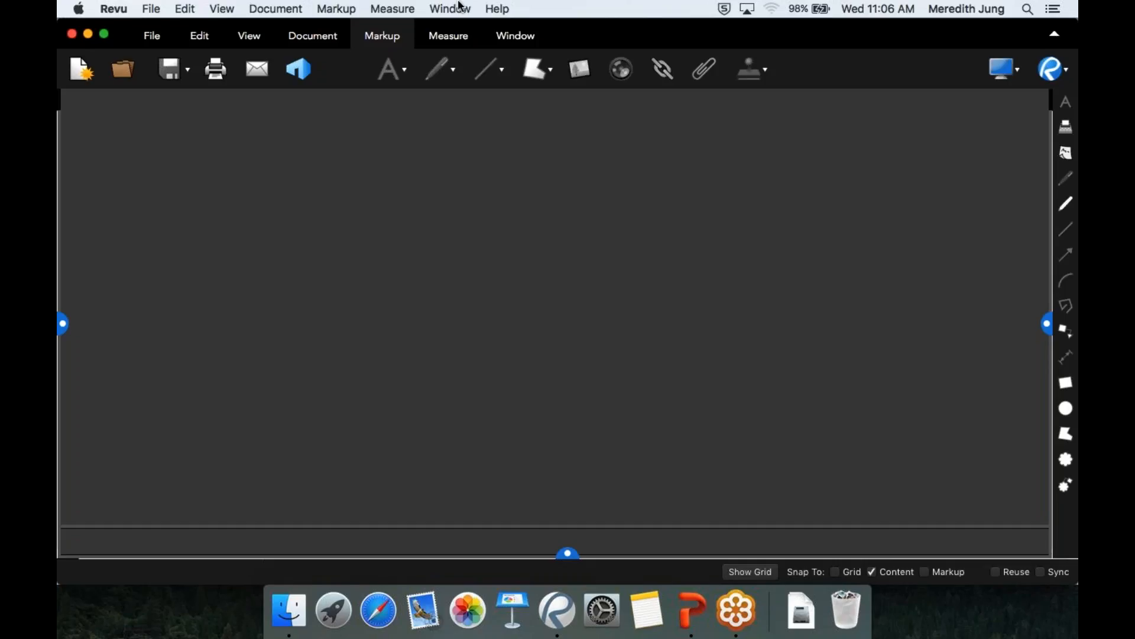
Show the File Access list and open the recent A1.1.0 1st floor reference plan from it
{"action": "left_click", "coordinate": [230, 8]}
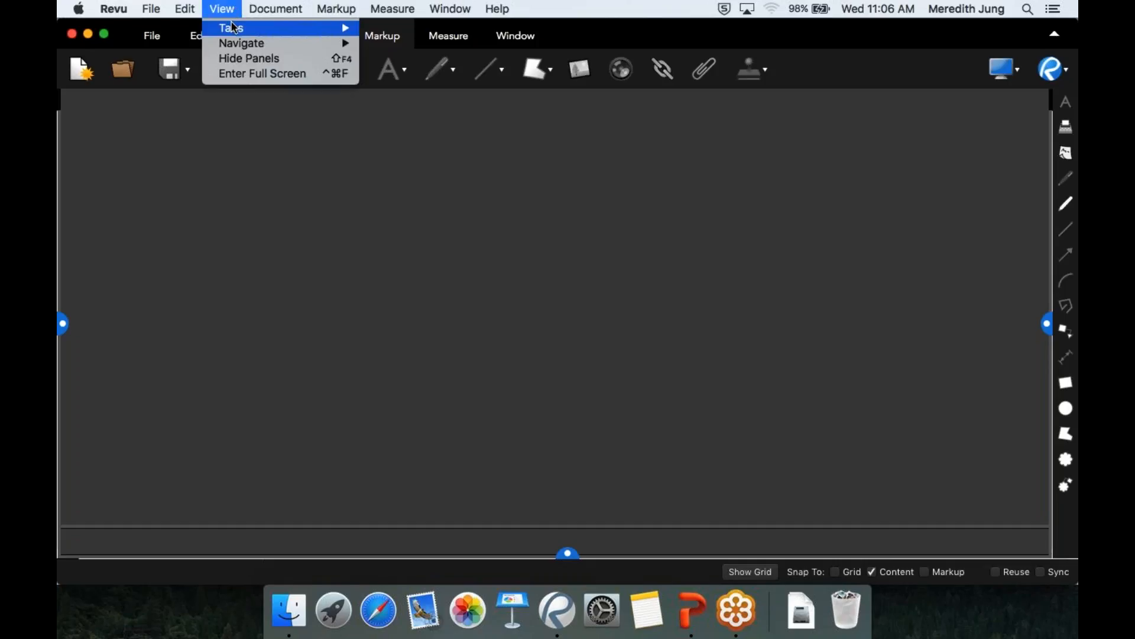
{"action": "mouse_move", "coordinate": [235, 27]}
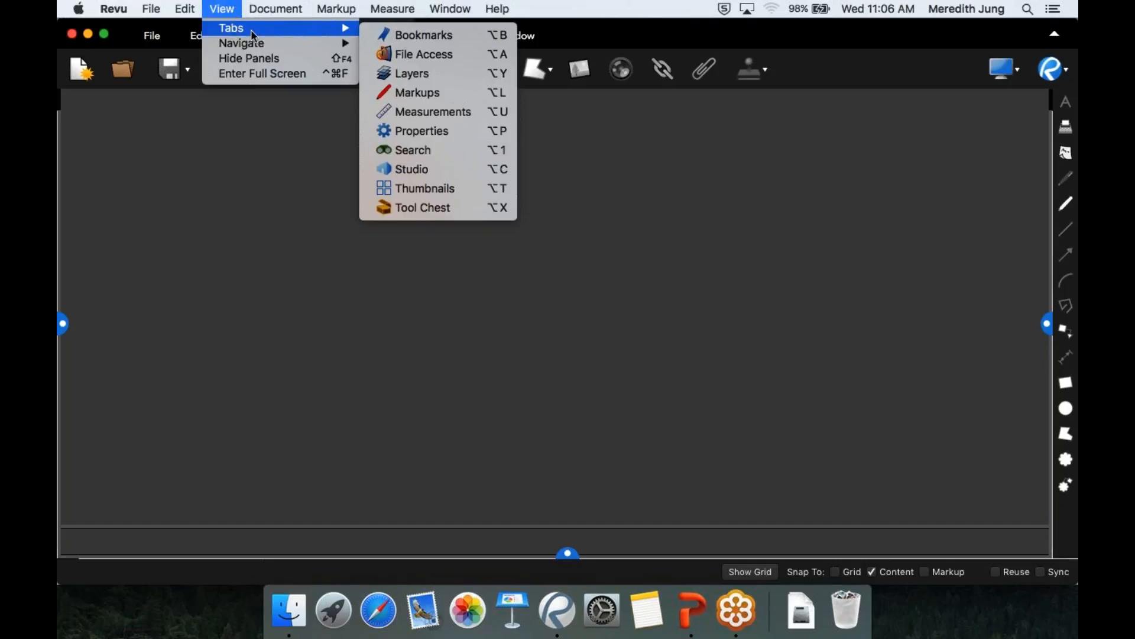
{"action": "left_click", "coordinate": [427, 56]}
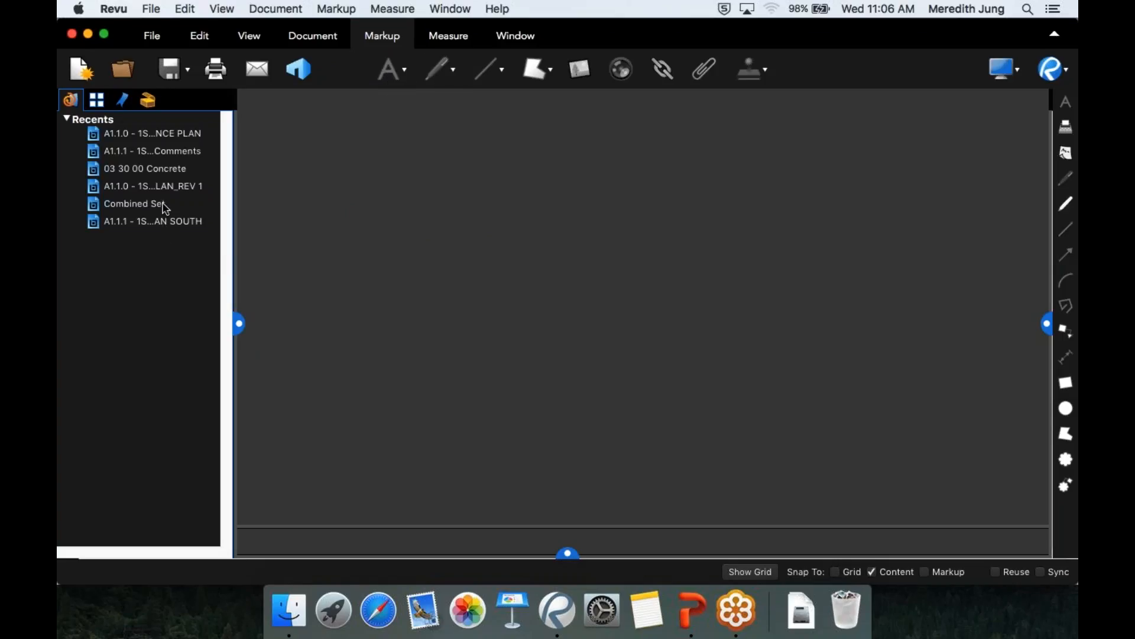
{"action": "double_click", "coordinate": [167, 139]}
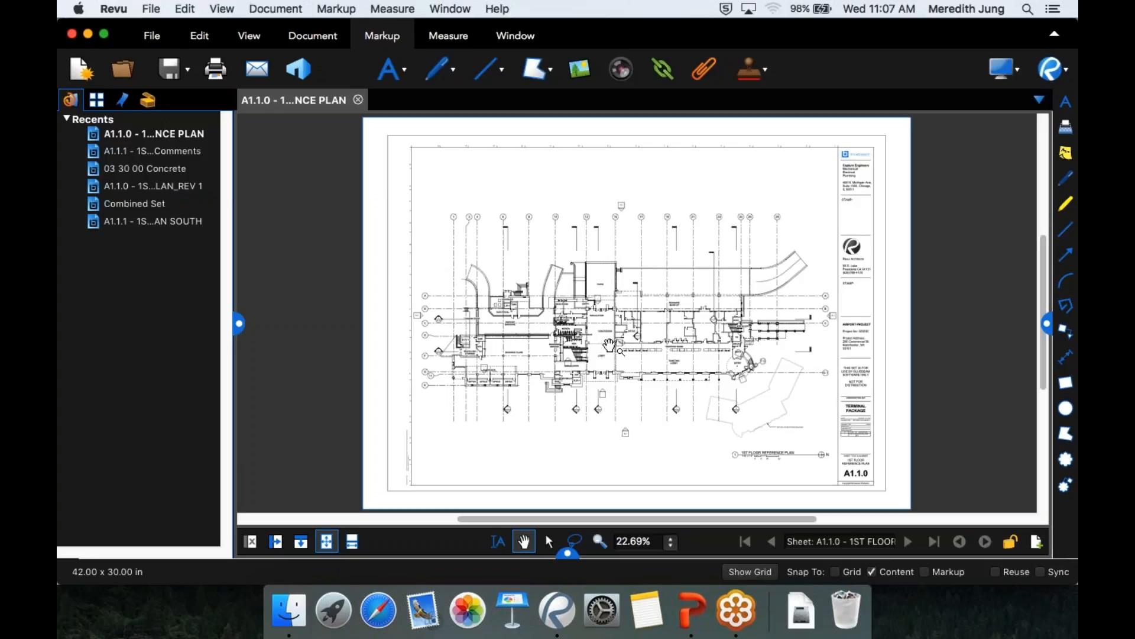
Open the recent 03 30 00 Concrete specification and read through the beginning of its first page
{"action": "left_click", "coordinate": [158, 170]}
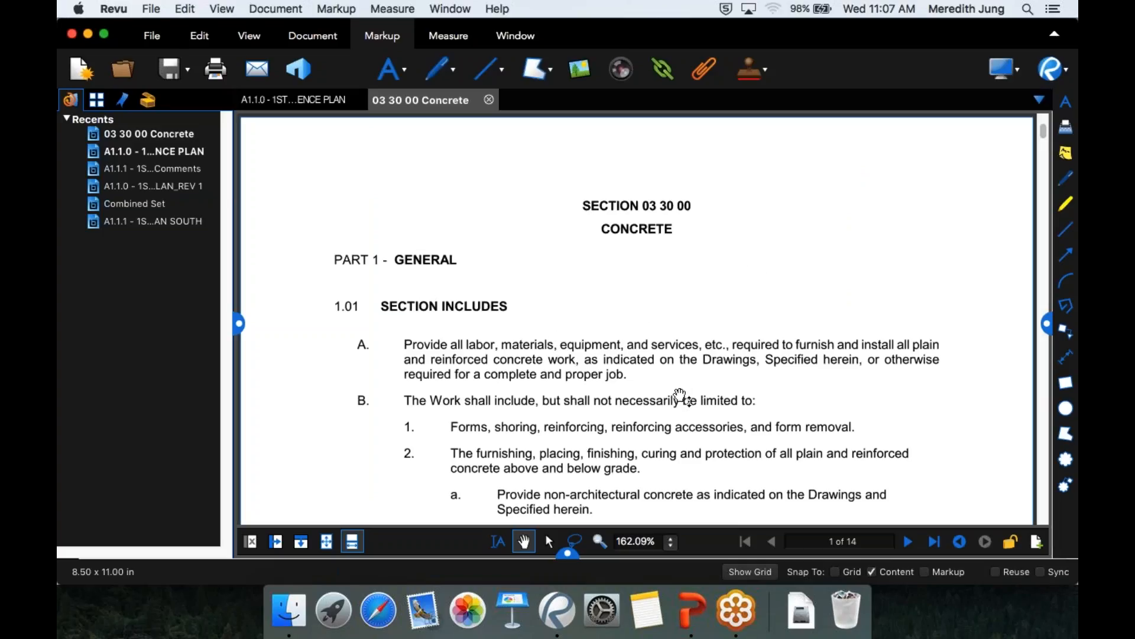
{"action": "scroll", "coordinate": [681, 394], "scroll_direction": "down", "scroll_amount": 1}
{"action": "scroll", "coordinate": [681, 399], "scroll_direction": "down", "scroll_amount": 5}
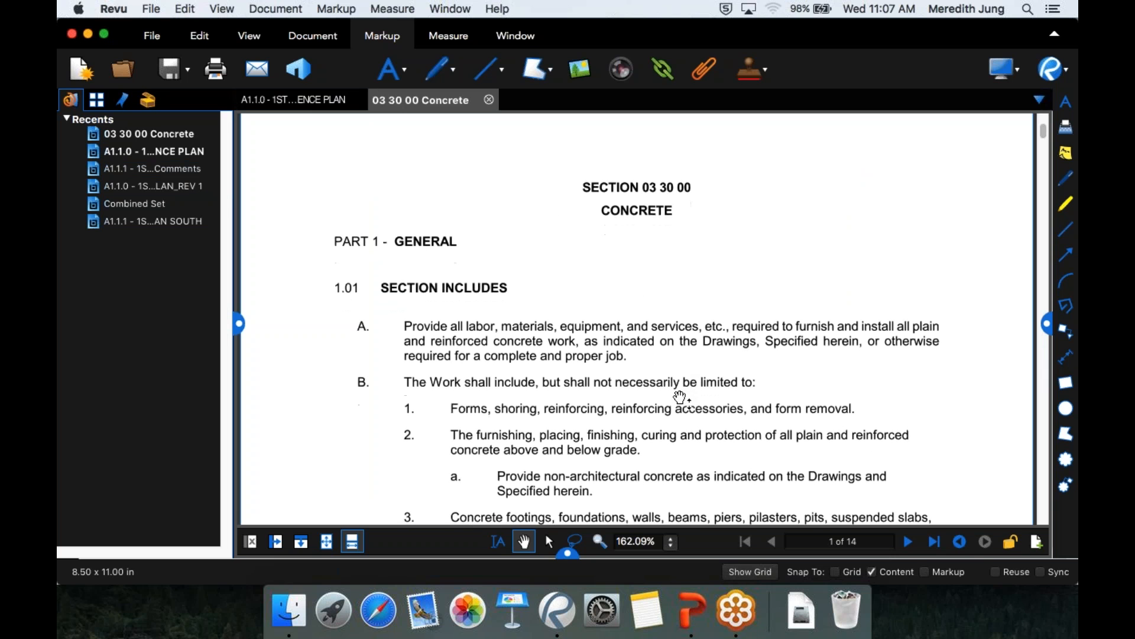
{"action": "scroll", "coordinate": [679, 400], "scroll_direction": "down", "scroll_amount": 18}
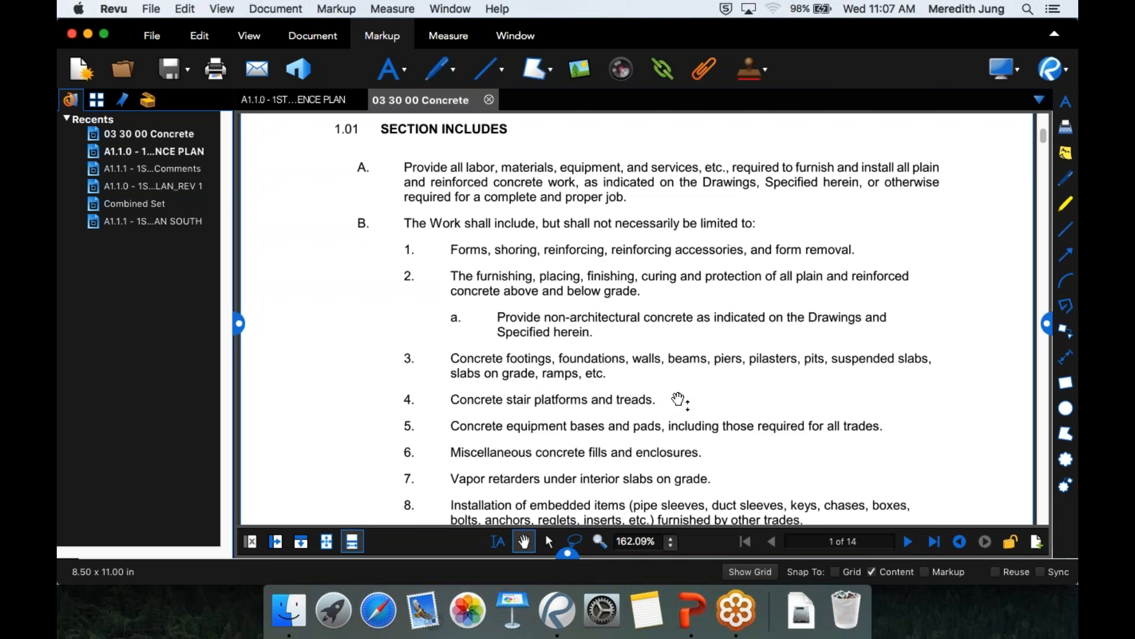
{"action": "scroll", "coordinate": [678, 402], "scroll_direction": "up", "scroll_amount": 18}
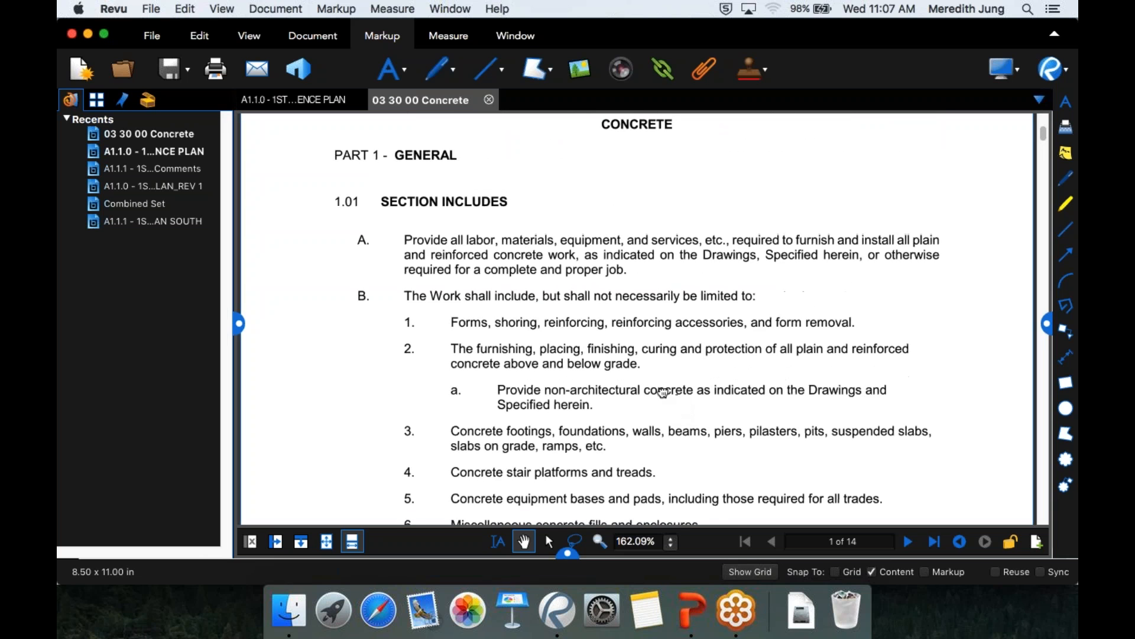
{"action": "scroll", "coordinate": [677, 402], "scroll_direction": "down", "scroll_amount": 10}
{"action": "scroll", "coordinate": [662, 174], "scroll_direction": "up", "scroll_amount": 14}
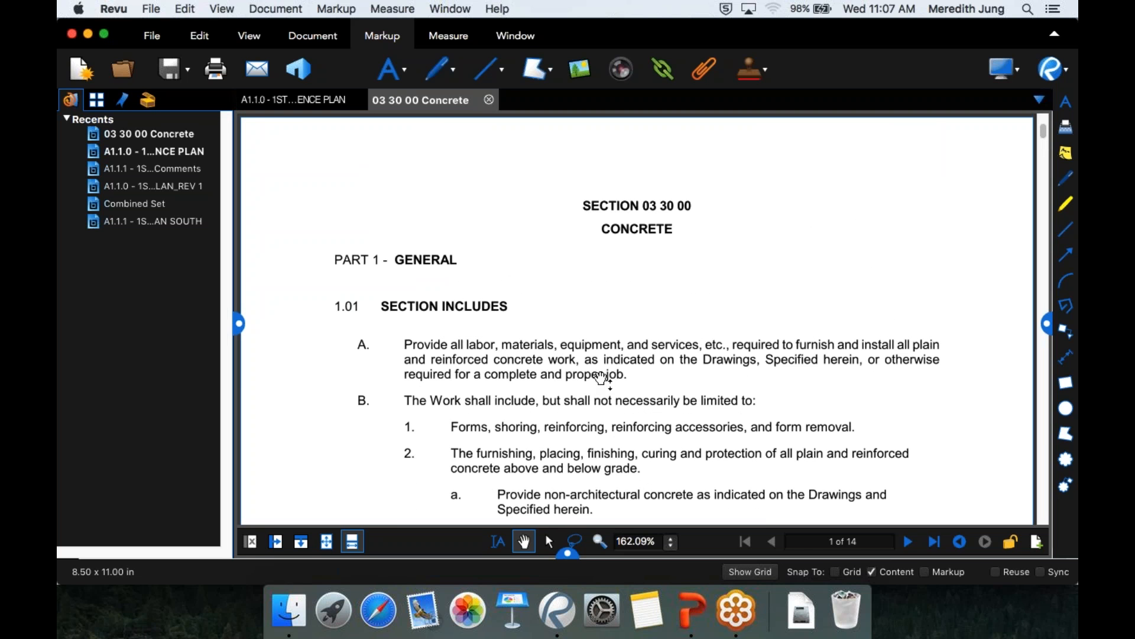
Return to the A1.1.0 plan and examine the north exit stairs, the ticketing area and the rooms around the concession
{"action": "left_click", "coordinate": [295, 102]}
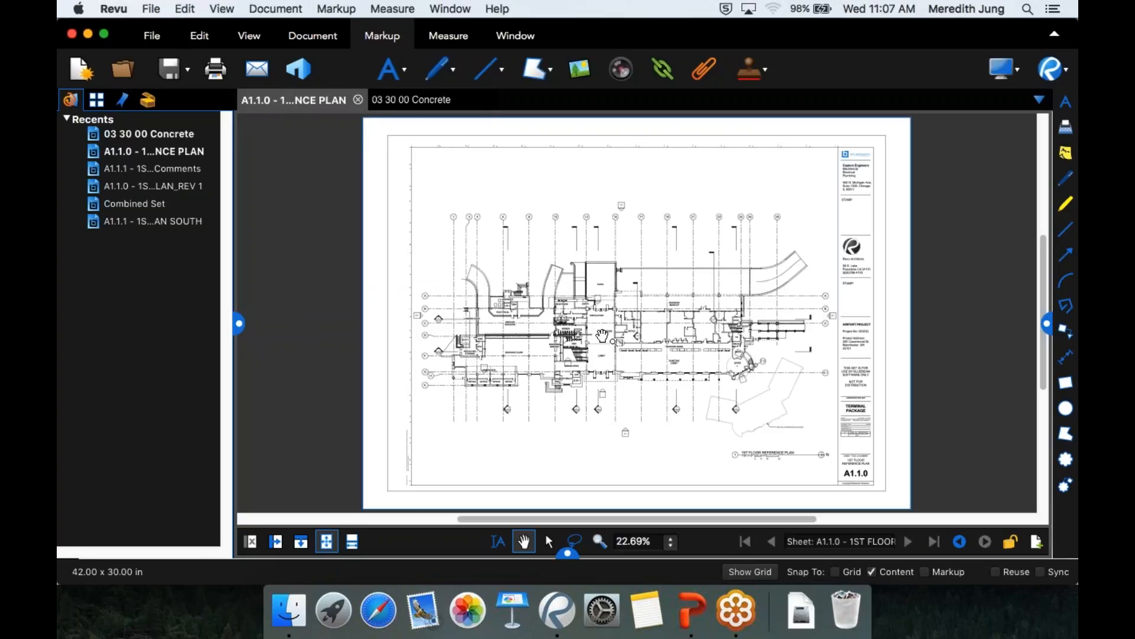
{"action": "scroll", "coordinate": [601, 342], "scroll_direction": "up", "scroll_amount": 6}
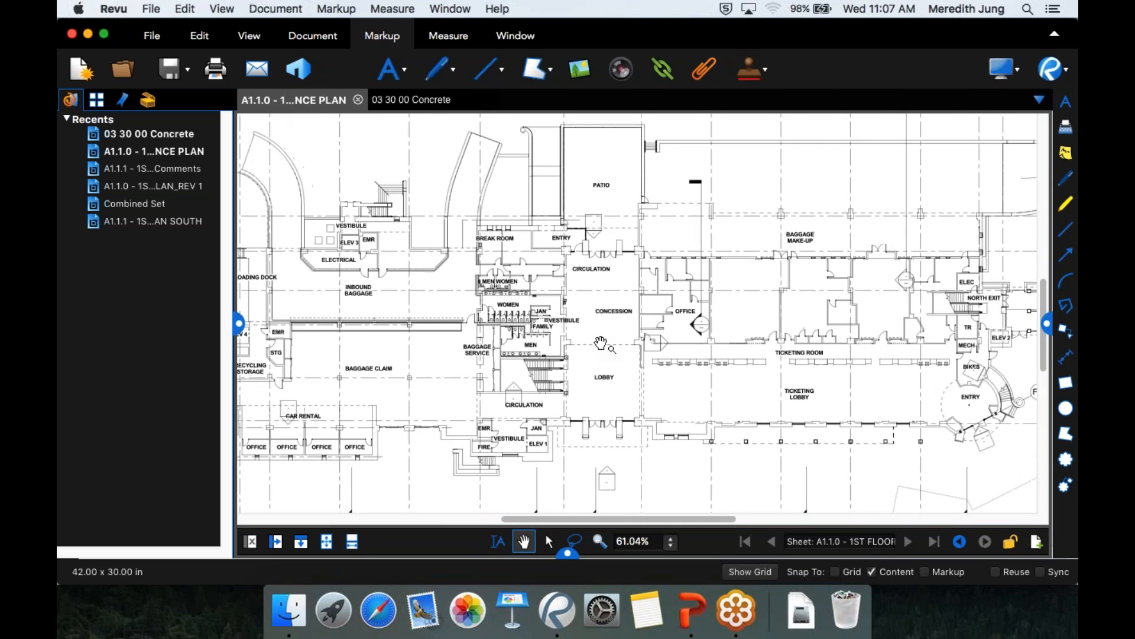
{"action": "scroll", "coordinate": [600, 342], "scroll_direction": "down", "scroll_amount": 8}
{"action": "scroll", "coordinate": [601, 341], "scroll_direction": "up", "scroll_amount": 4}
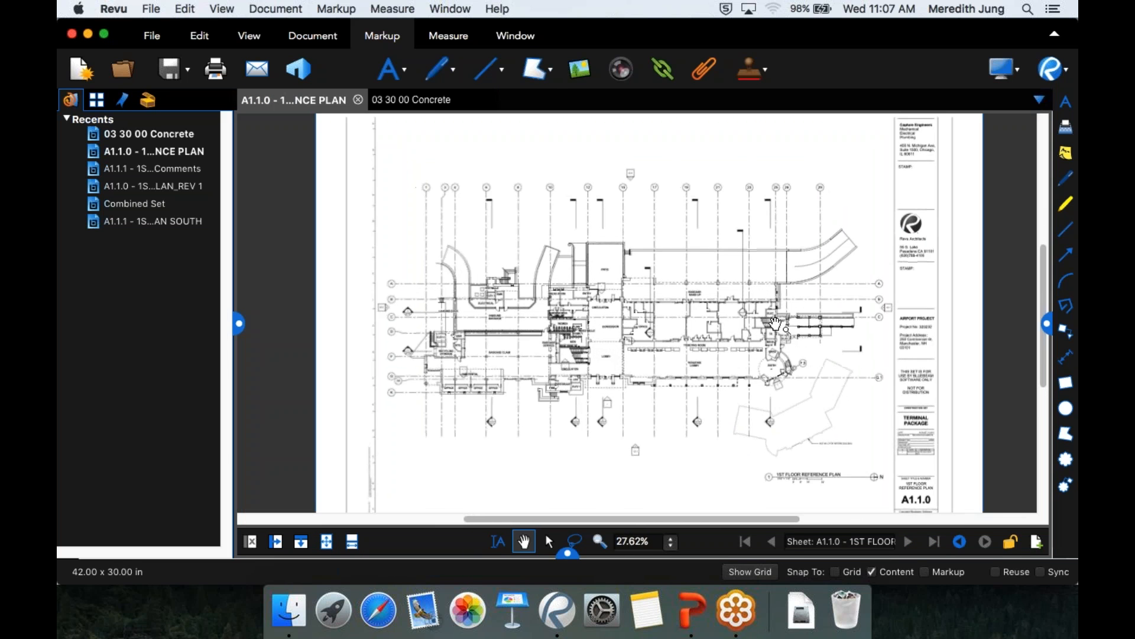
{"action": "scroll", "coordinate": [776, 322], "scroll_direction": "up", "scroll_amount": 1}
{"action": "scroll", "coordinate": [774, 324], "scroll_direction": "up", "scroll_amount": 8}
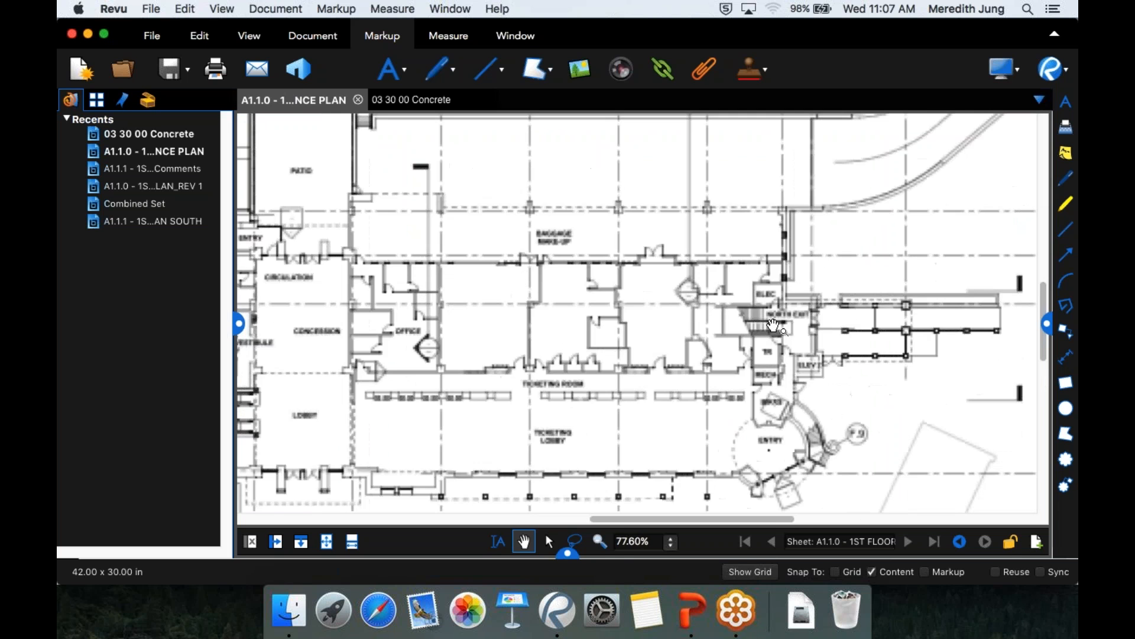
{"action": "scroll", "coordinate": [763, 322], "scroll_direction": "up", "scroll_amount": 8}
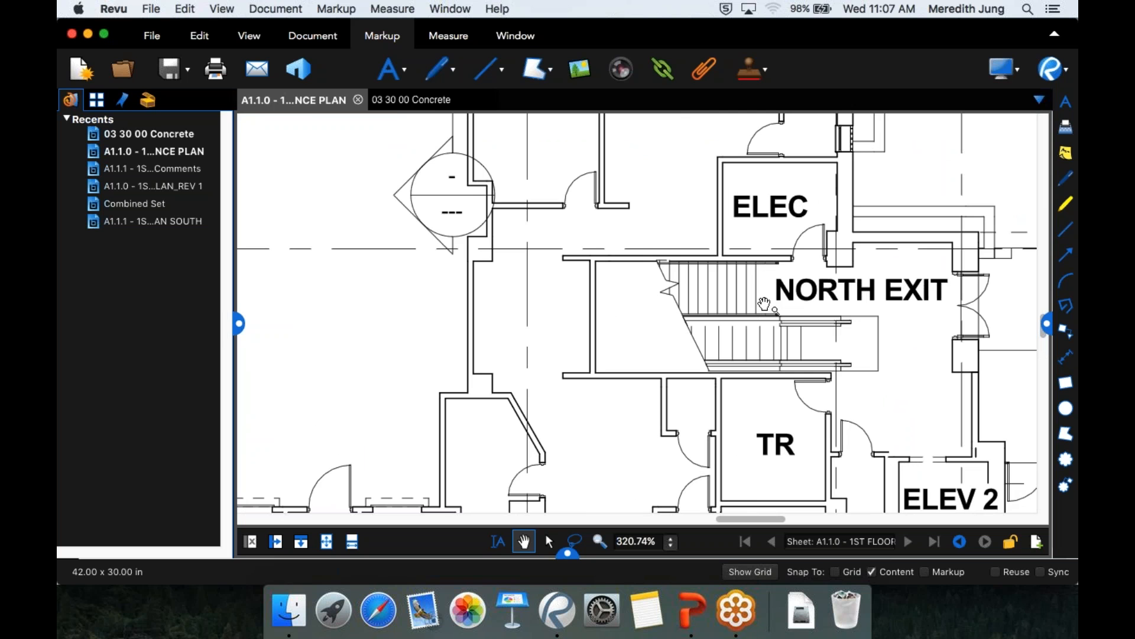
{"action": "scroll", "coordinate": [764, 304], "scroll_direction": "down", "scroll_amount": 8}
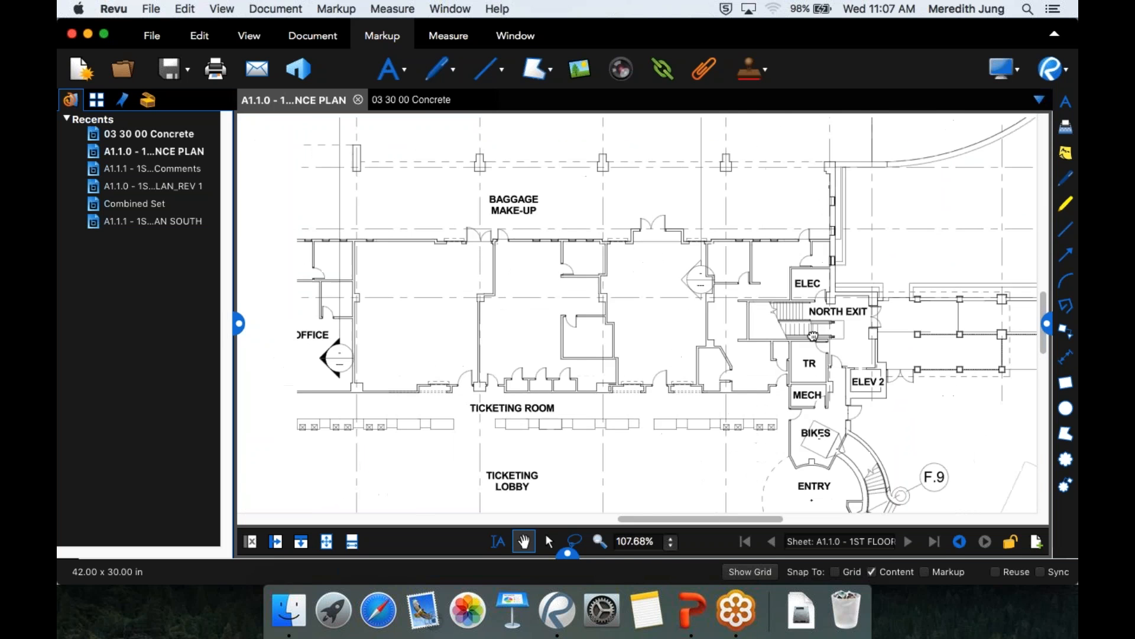
{"action": "scroll", "coordinate": [813, 336], "scroll_direction": "left", "scroll_amount": 10}
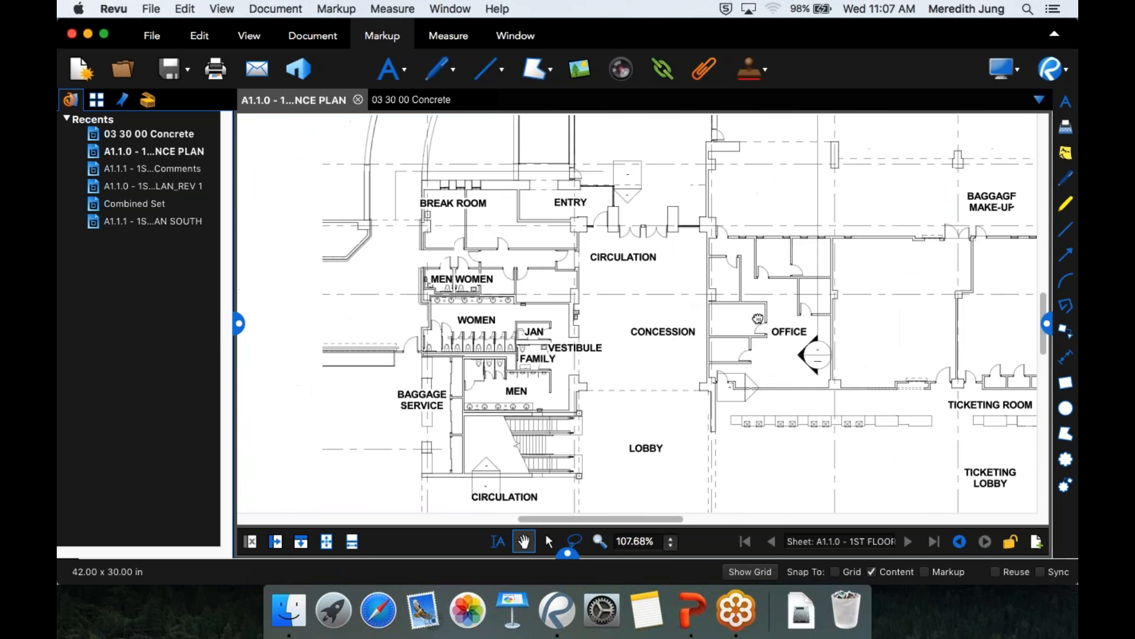
{"action": "scroll", "coordinate": [757, 319], "scroll_direction": "left", "scroll_amount": 5}
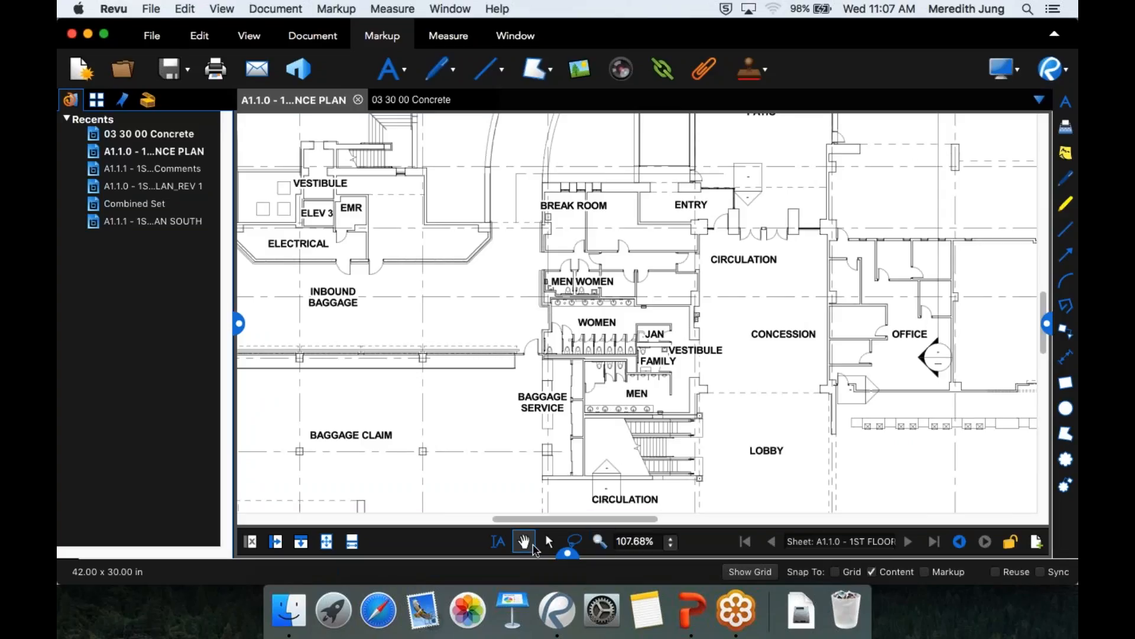
Magnify the men's restroom on the plan with a zoom window, then set the zoom level to 100%
{"action": "left_click", "coordinate": [611, 545]}
{"action": "mouse_move", "coordinate": [559, 355]}
{"action": "left_mouse_down"}
{"action": "mouse_move", "coordinate": [645, 378]}
{"action": "mouse_move", "coordinate": [720, 419]}
{"action": "left_mouse_up"}
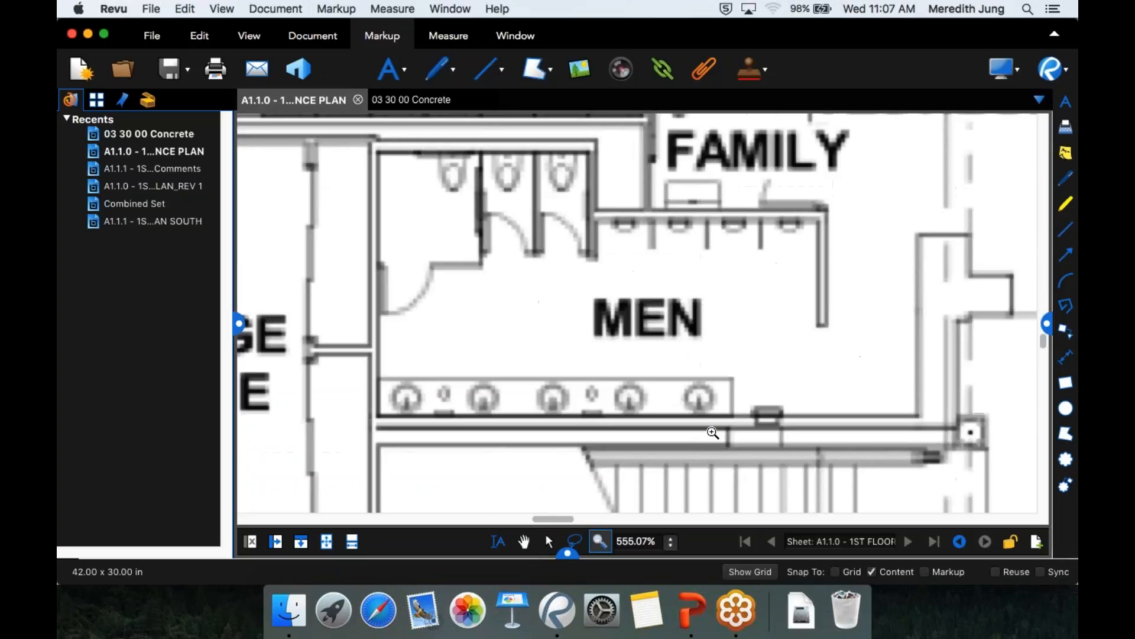
{"action": "left_click", "coordinate": [670, 542]}
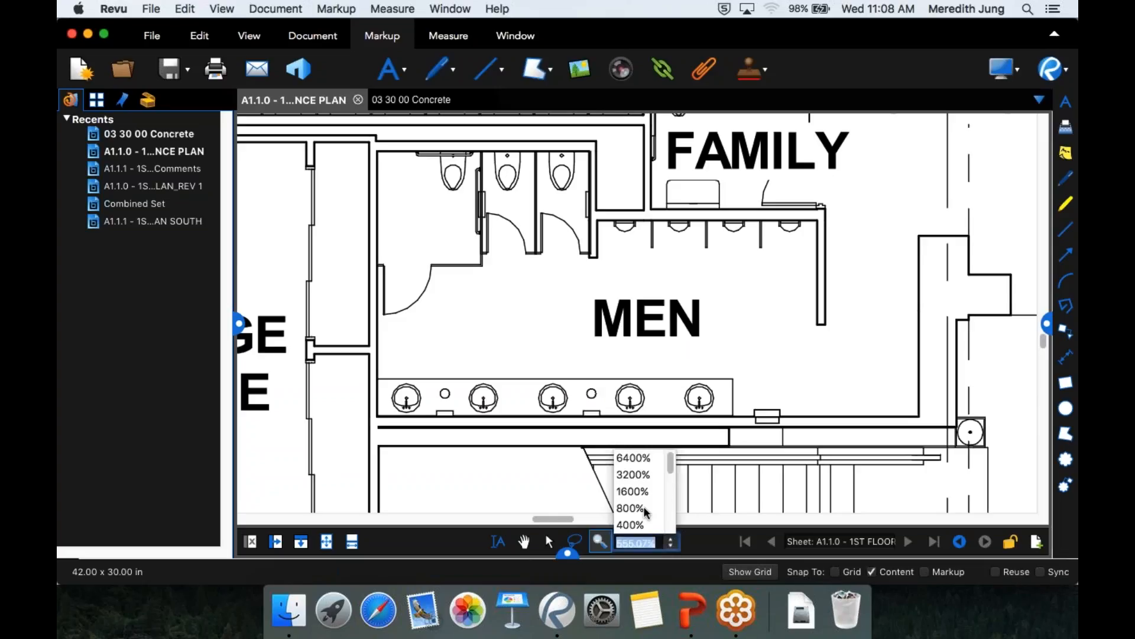
{"action": "scroll", "coordinate": [644, 507], "scroll_direction": "down", "scroll_amount": 3}
{"action": "left_click", "coordinate": [630, 517]}
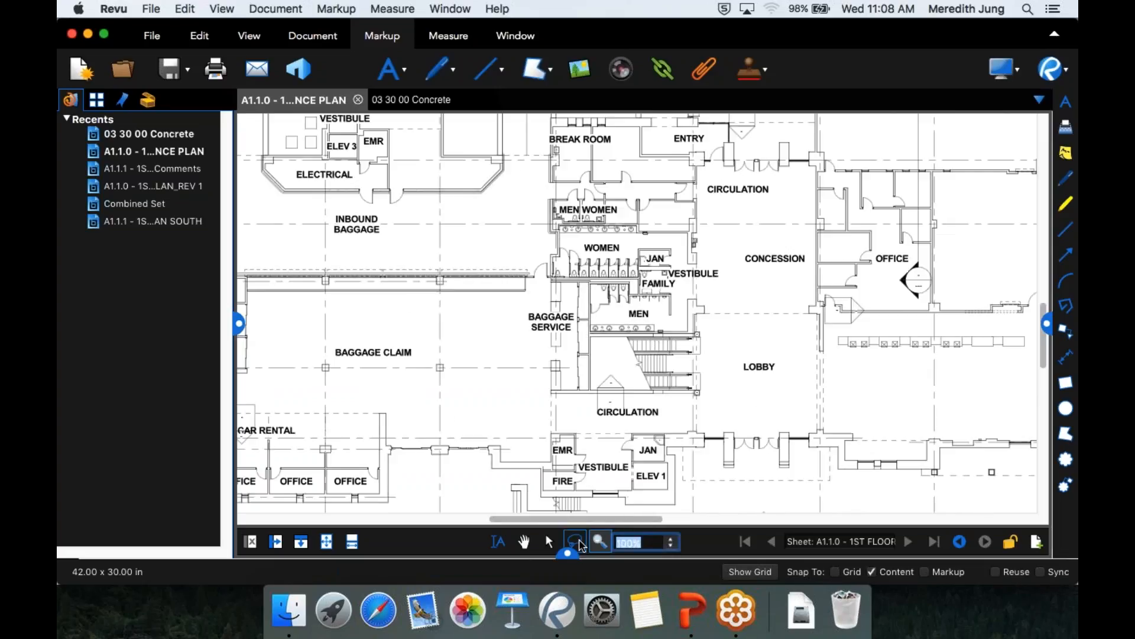
Split the workspace vertically so the A1.1.0 plan is shown in two side-by-side panes
{"action": "left_click_drag", "start_coordinate": [619, 348], "coordinate": [709, 393]}
{"action": "scroll", "coordinate": [618, 375], "scroll_direction": "up", "scroll_amount": 4}
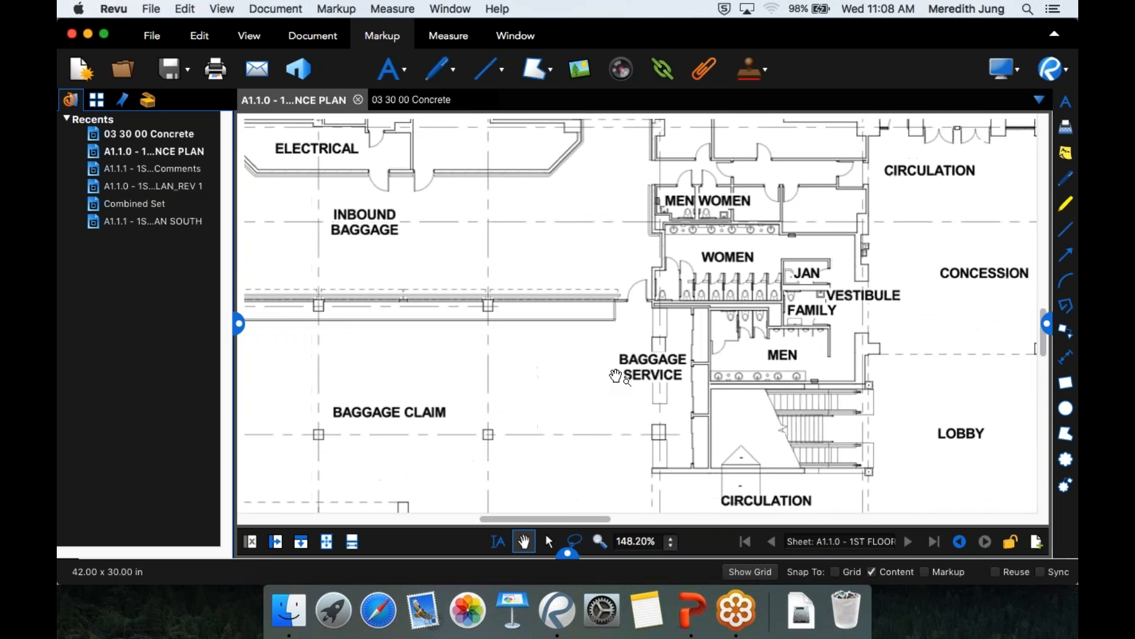
{"action": "scroll", "coordinate": [617, 375], "scroll_direction": "down", "scroll_amount": 9}
{"action": "left_click_drag", "start_coordinate": [653, 330], "coordinate": [634, 329]}
{"action": "scroll", "coordinate": [634, 328], "scroll_direction": "down", "scroll_amount": 4}
{"action": "scroll", "coordinate": [634, 328], "scroll_direction": "right", "scroll_amount": 5}
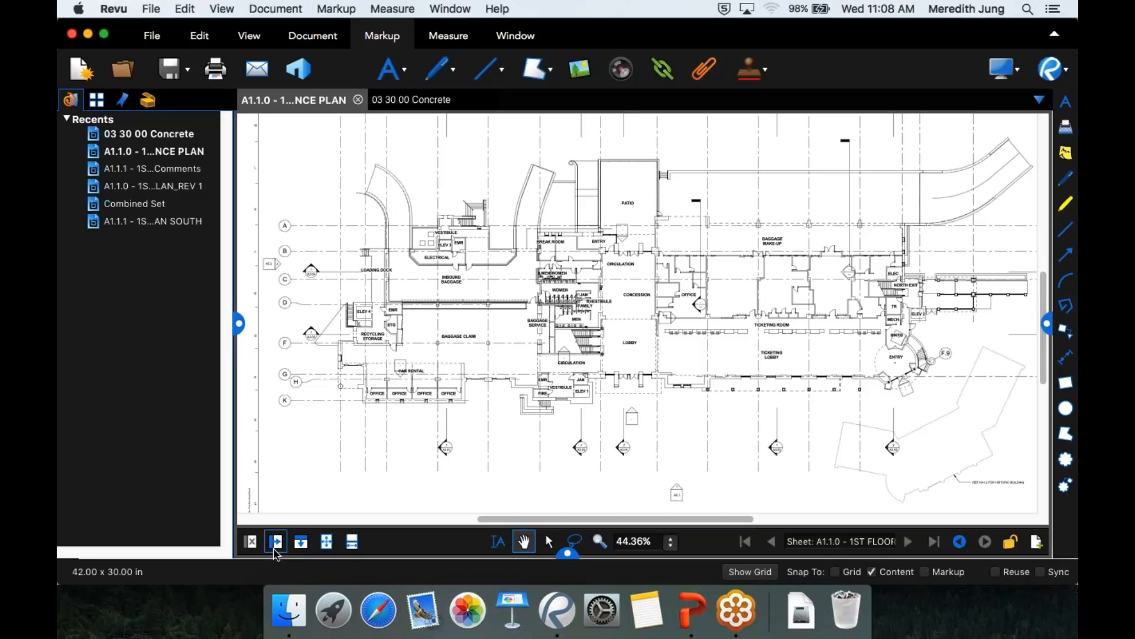
{"action": "left_click", "coordinate": [276, 542]}
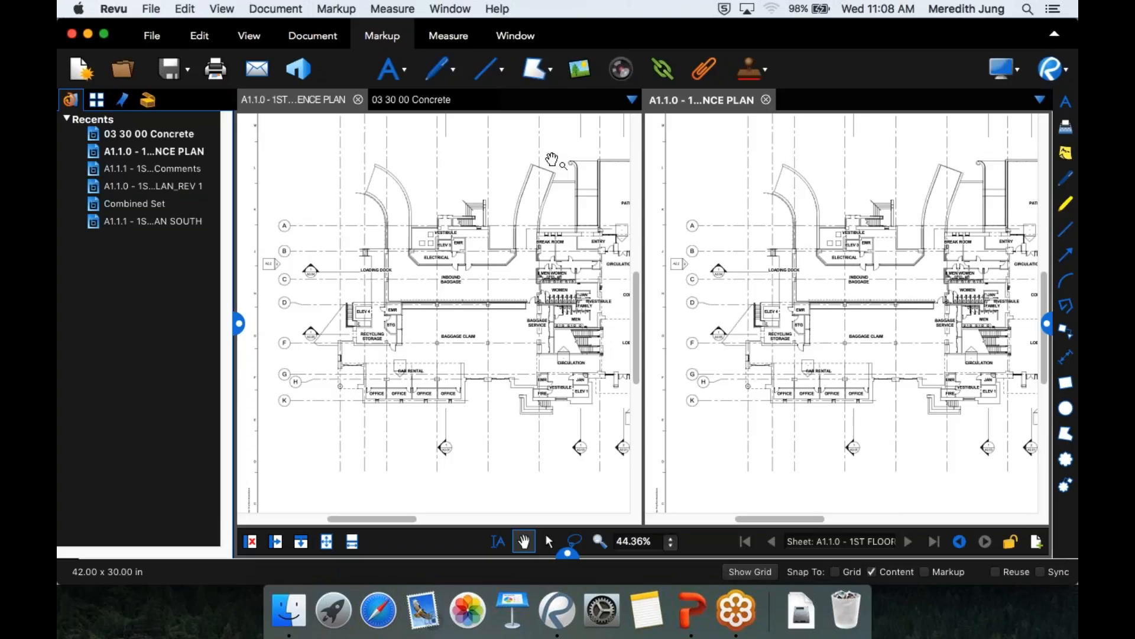
Show the 03 30 00 Concrete specification beside the A1.1.0 plan and magnify the baggage claim area on the plan
{"action": "left_click", "coordinate": [420, 104]}
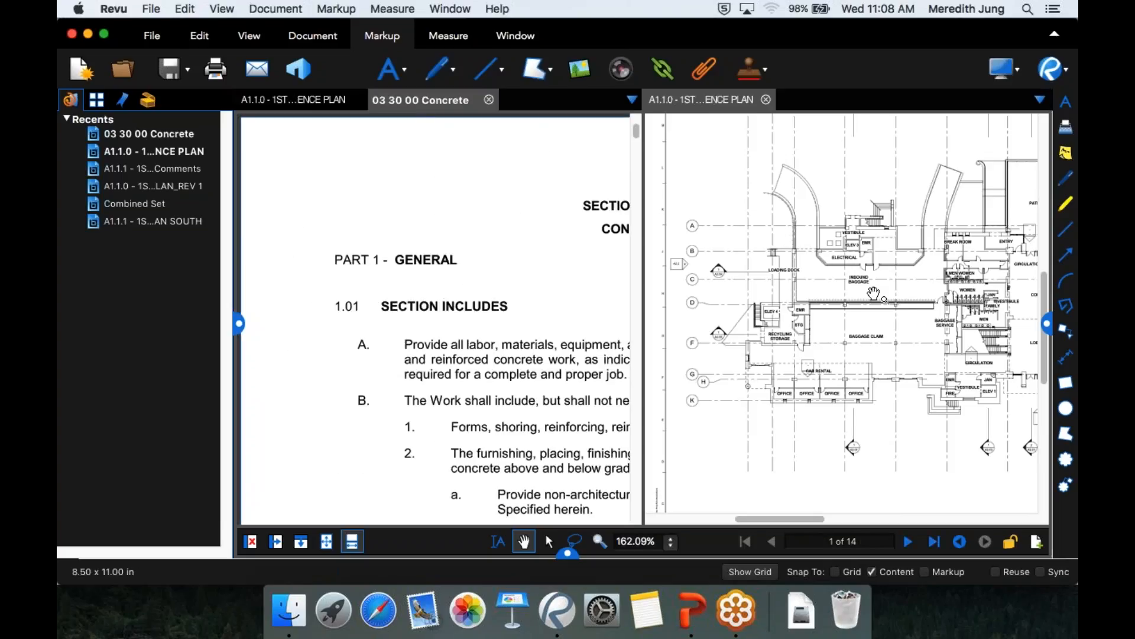
{"action": "scroll", "coordinate": [871, 314], "scroll_direction": "down", "scroll_amount": 1}
{"action": "scroll", "coordinate": [870, 314], "scroll_direction": "up", "scroll_amount": 5}
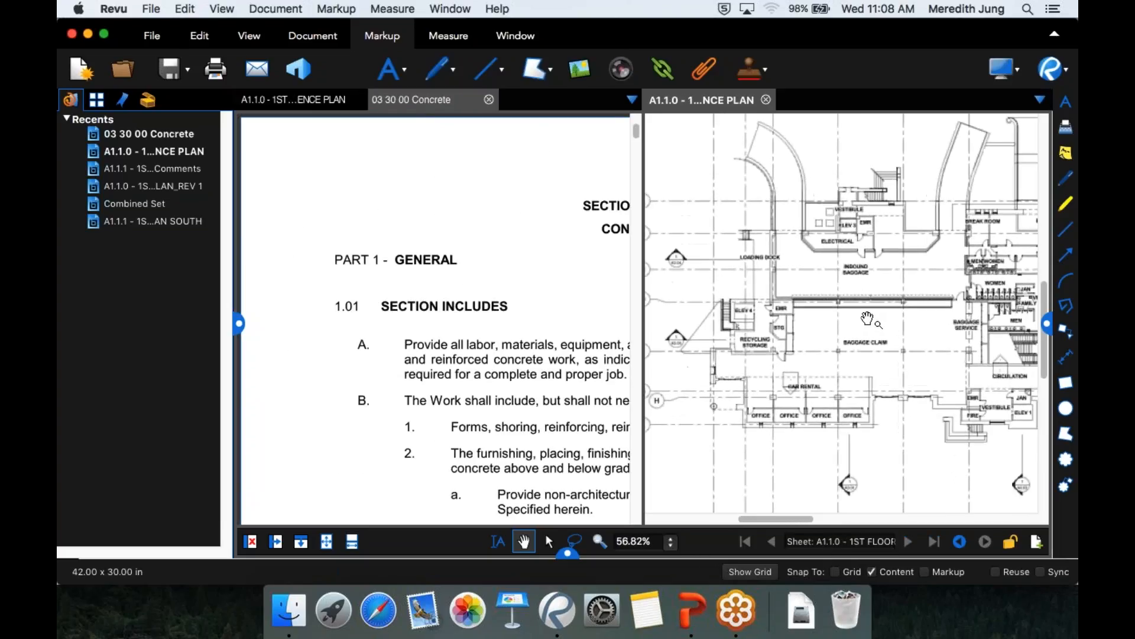
{"action": "scroll", "coordinate": [844, 338], "scroll_direction": "up", "scroll_amount": 3}
{"action": "scroll", "coordinate": [401, 307], "scroll_direction": "down", "scroll_amount": 2}
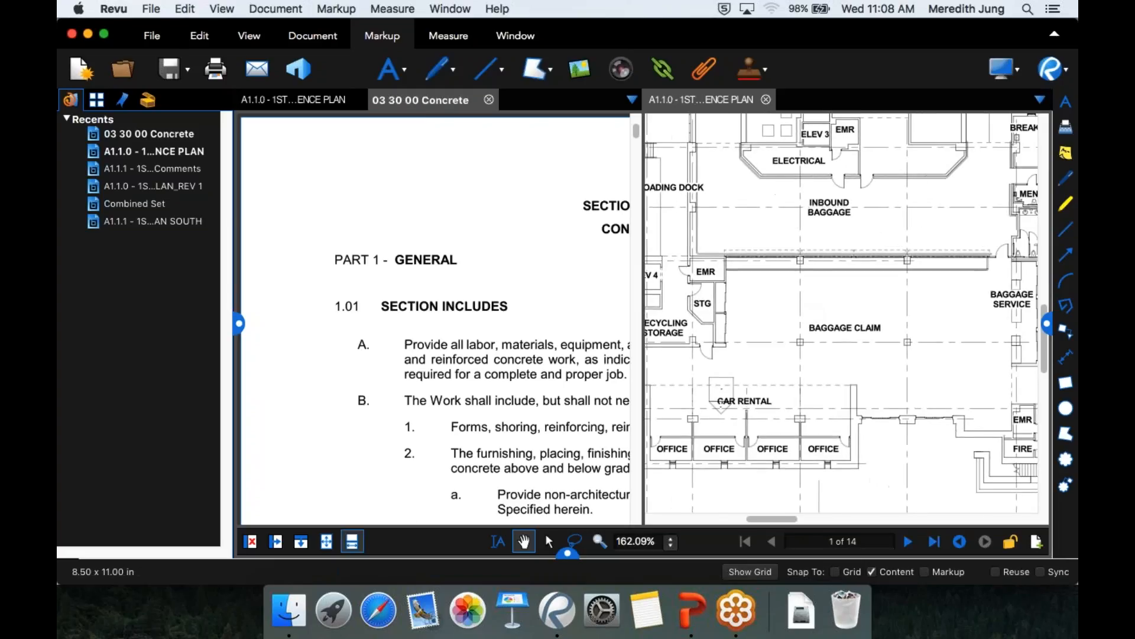
{"action": "scroll", "coordinate": [401, 307], "scroll_direction": "down", "scroll_amount": 2}
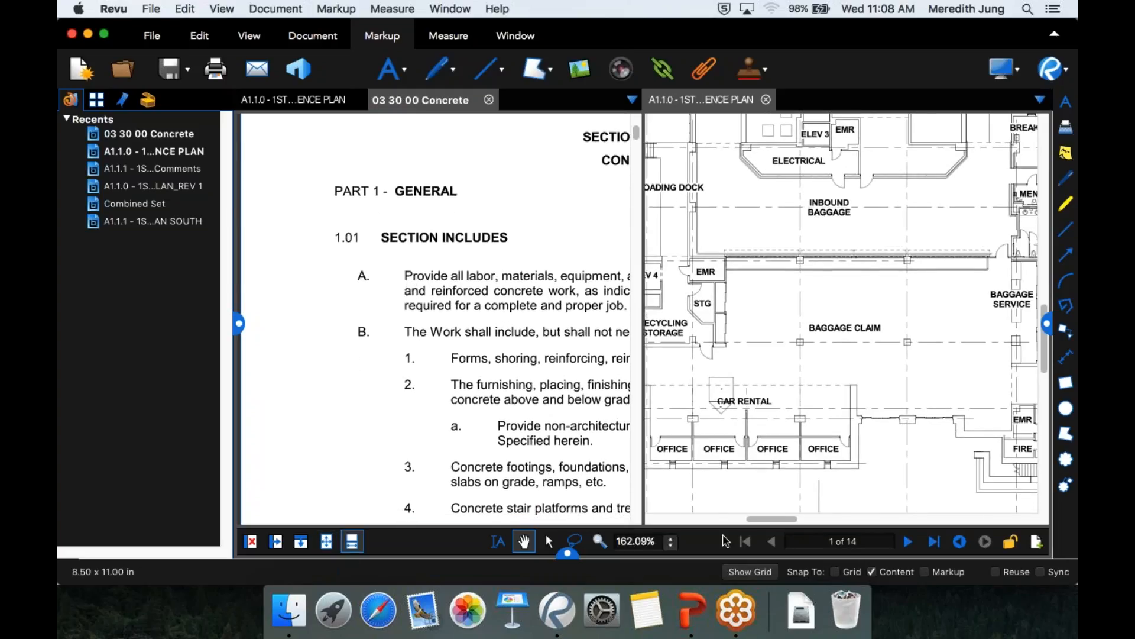
Set the specification's zoom to 100% and read page 1 down to the Submittals section
{"action": "left_click", "coordinate": [672, 547]}
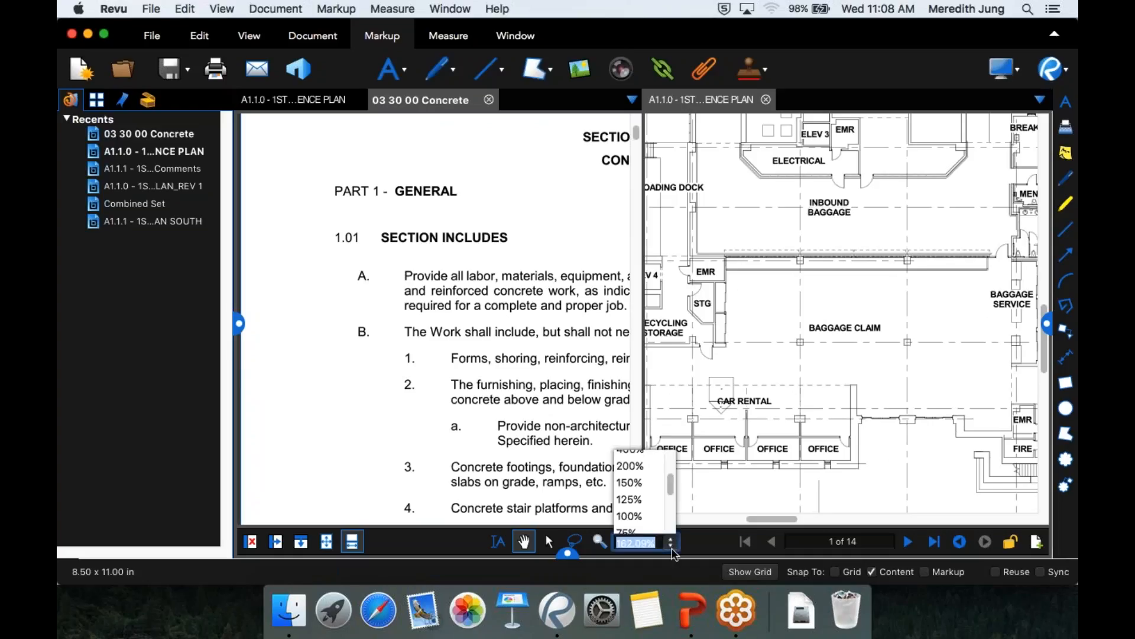
{"action": "left_click", "coordinate": [655, 515]}
{"action": "scroll", "coordinate": [473, 355], "scroll_direction": "right", "scroll_amount": 3}
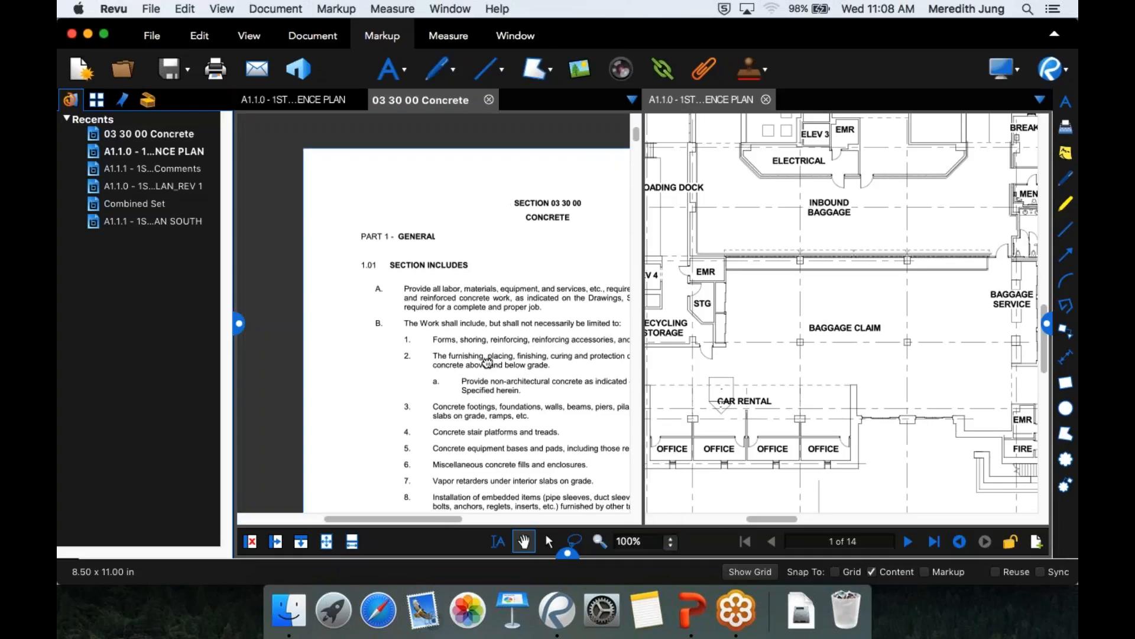
{"action": "left_click_drag", "start_coordinate": [428, 352], "coordinate": [392, 249]}
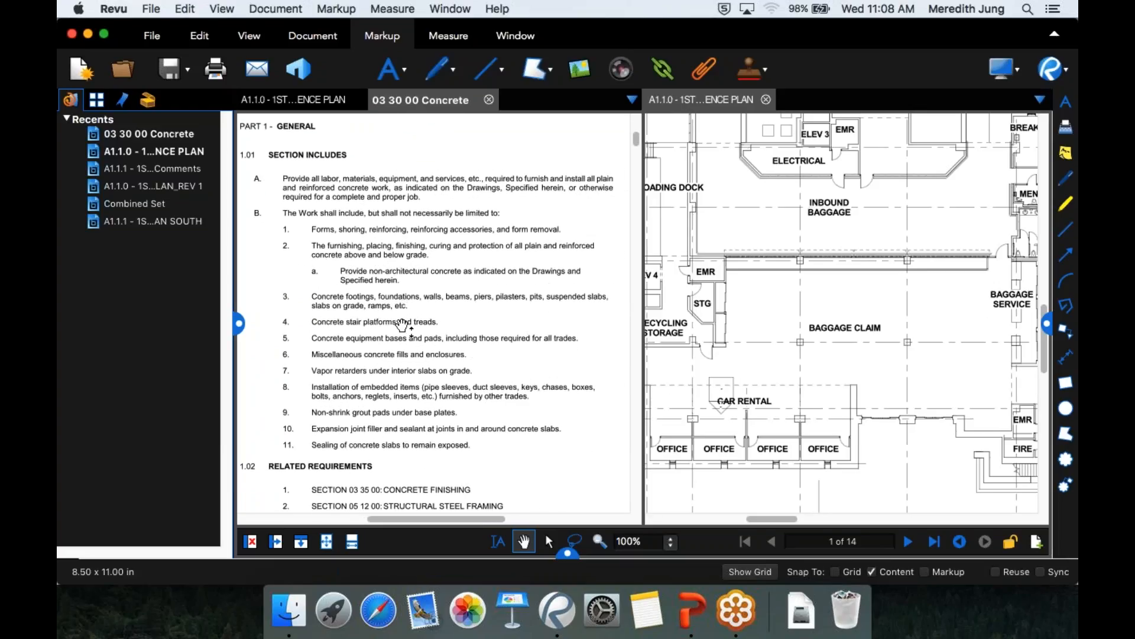
{"action": "left_click_drag", "start_coordinate": [392, 485], "coordinate": [403, 347]}
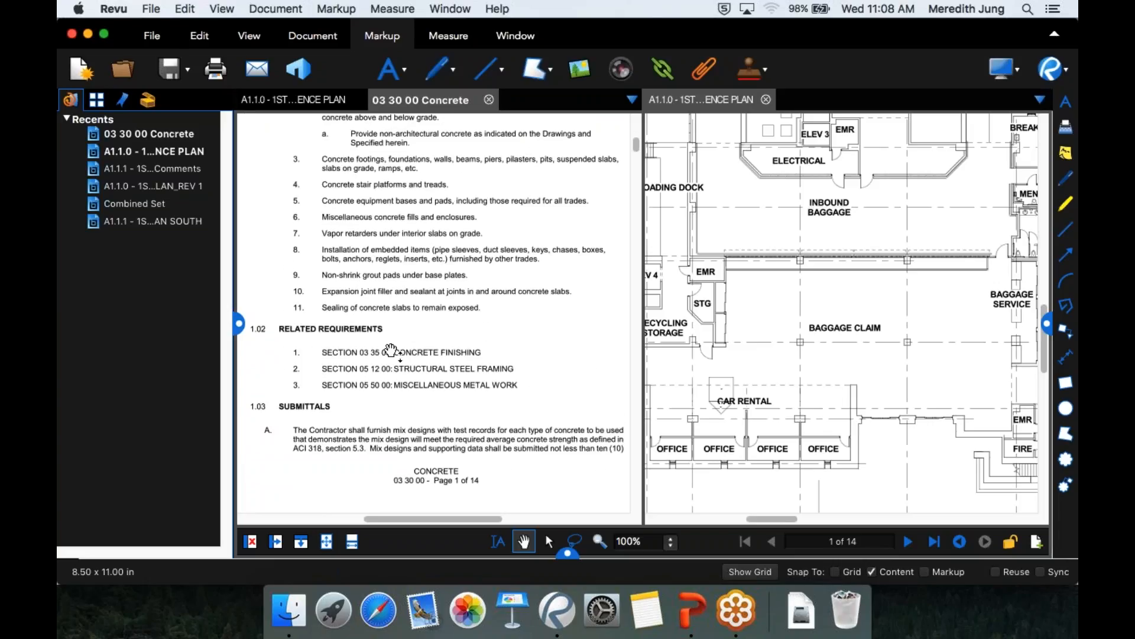
Open the recent A1.1.0 REV 1 plan beside the original and bring the restrooms and vestibule into view in both panes
{"action": "left_click", "coordinate": [137, 187]}
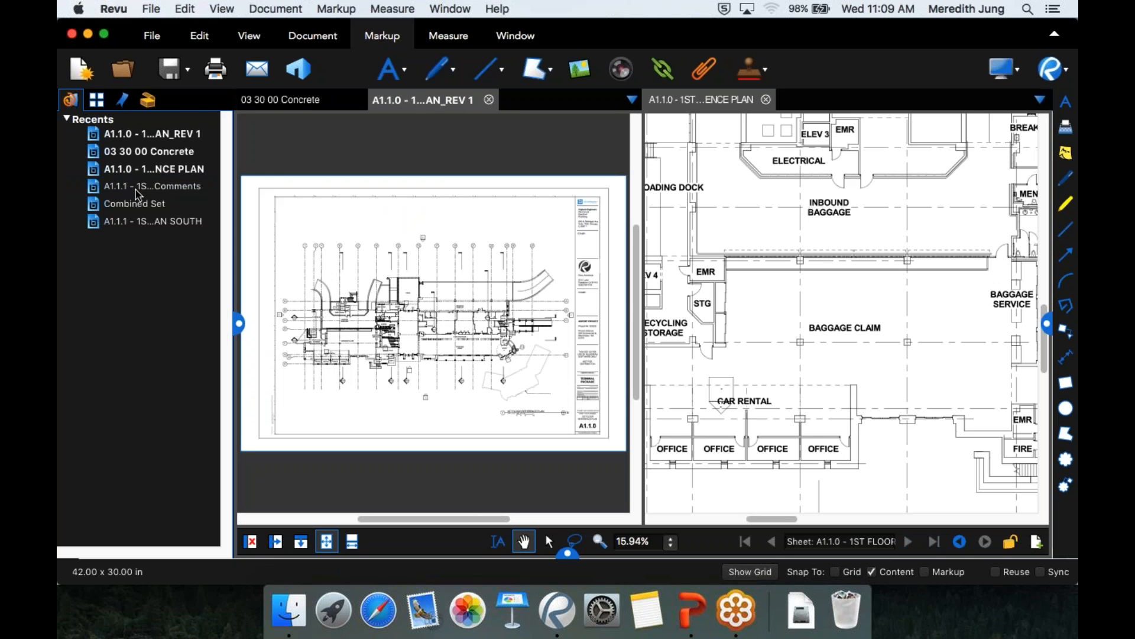
{"action": "scroll", "coordinate": [437, 339], "scroll_direction": "up", "scroll_amount": 10}
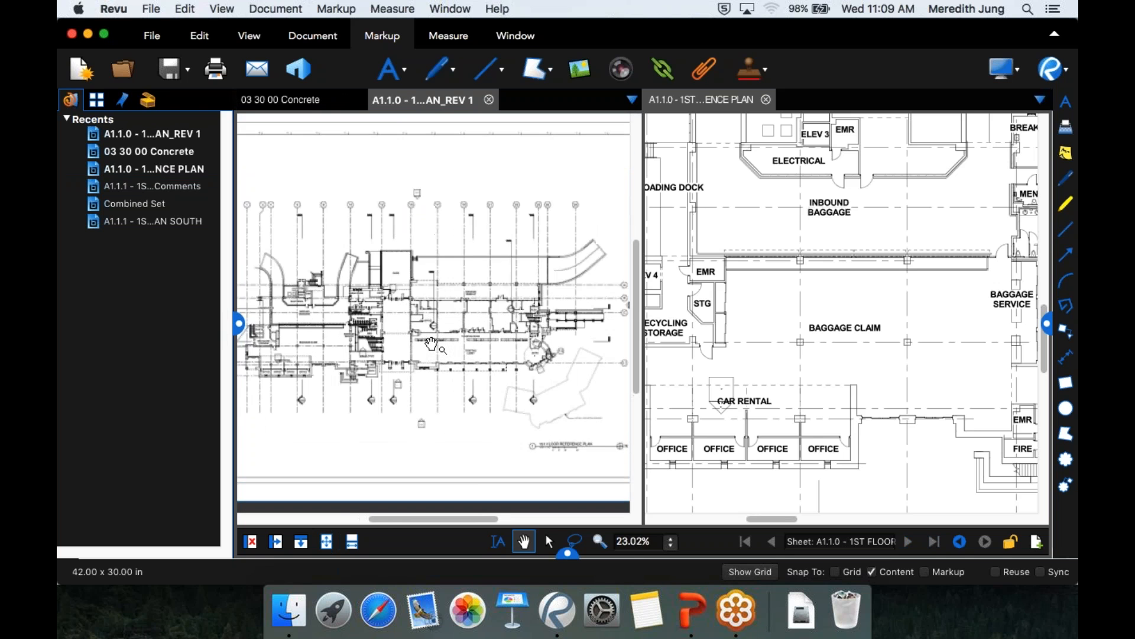
{"action": "scroll", "coordinate": [507, 386], "scroll_direction": "left", "scroll_amount": 10}
{"action": "scroll", "coordinate": [508, 387], "scroll_direction": "up", "scroll_amount": 5}
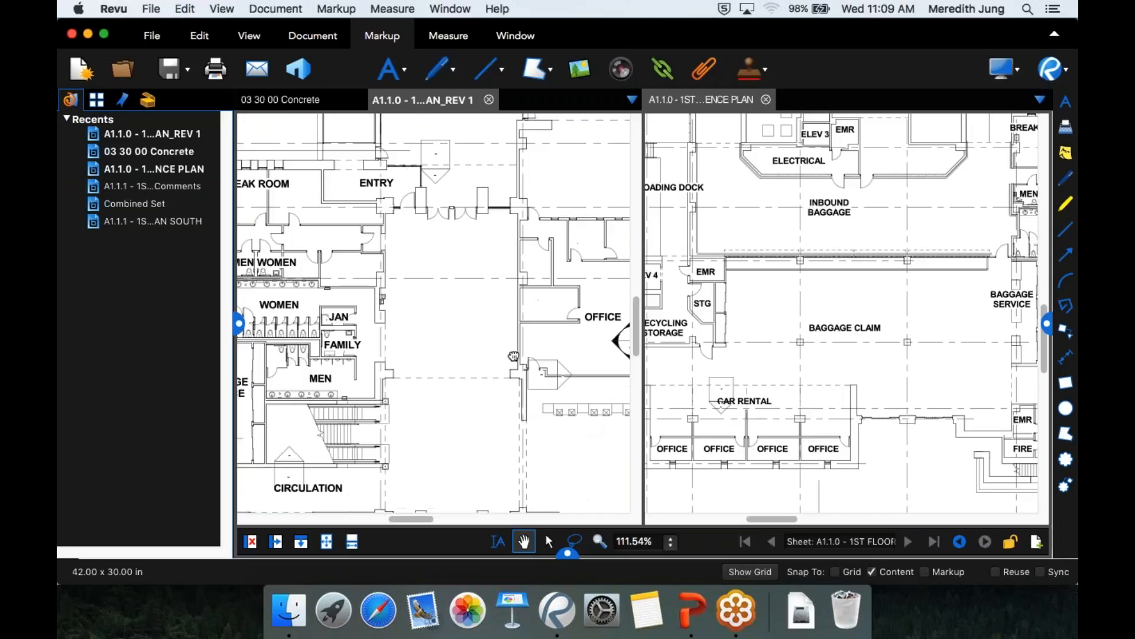
{"action": "mouse_move", "coordinate": [791, 363]}
{"action": "left_mouse_down"}
{"action": "mouse_move", "coordinate": [590, 388]}
{"action": "mouse_move", "coordinate": [565, 400]}
{"action": "mouse_move", "coordinate": [584, 433]}
{"action": "left_mouse_up"}
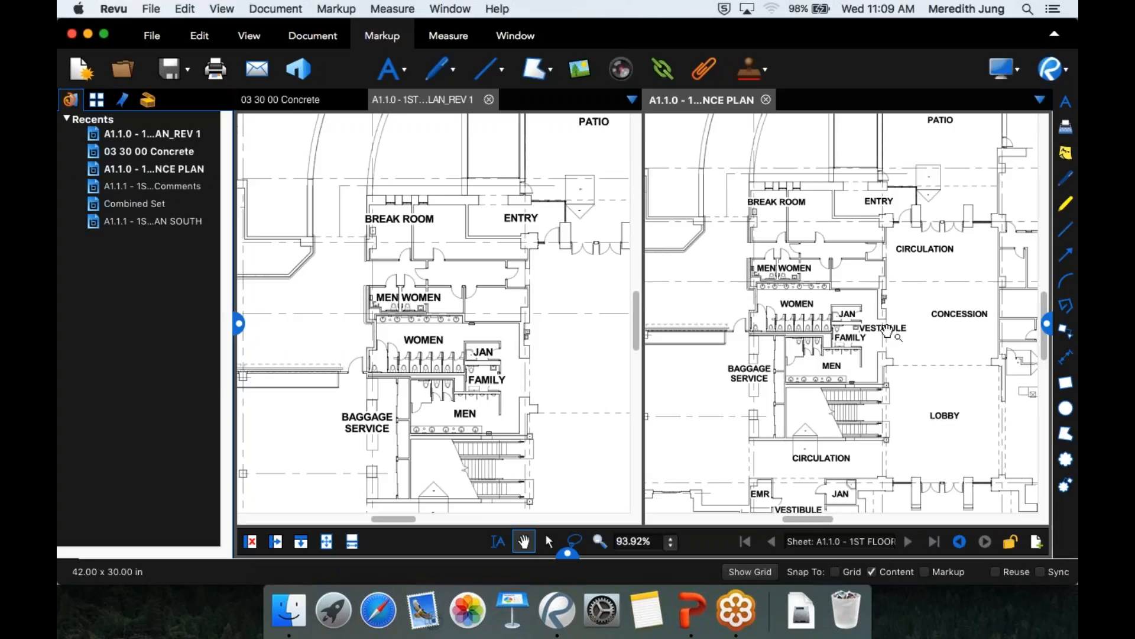
{"action": "left_click_drag", "start_coordinate": [465, 302], "coordinate": [412, 319]}
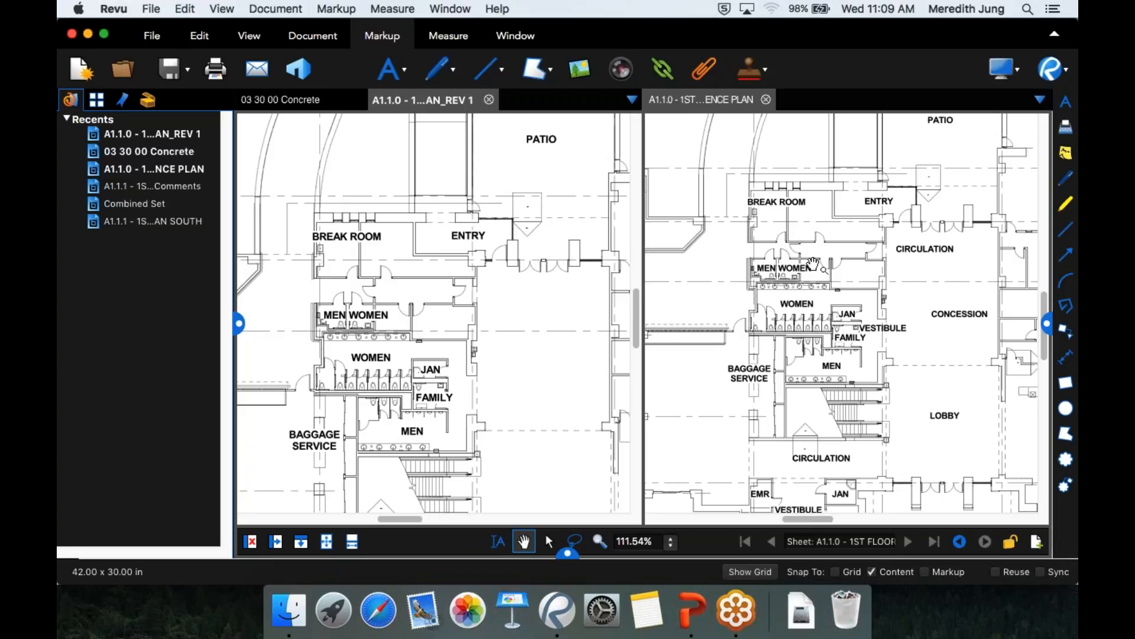
{"action": "left_click_drag", "start_coordinate": [499, 429], "coordinate": [497, 259]}
{"action": "left_click_drag", "start_coordinate": [808, 484], "coordinate": [768, 332]}
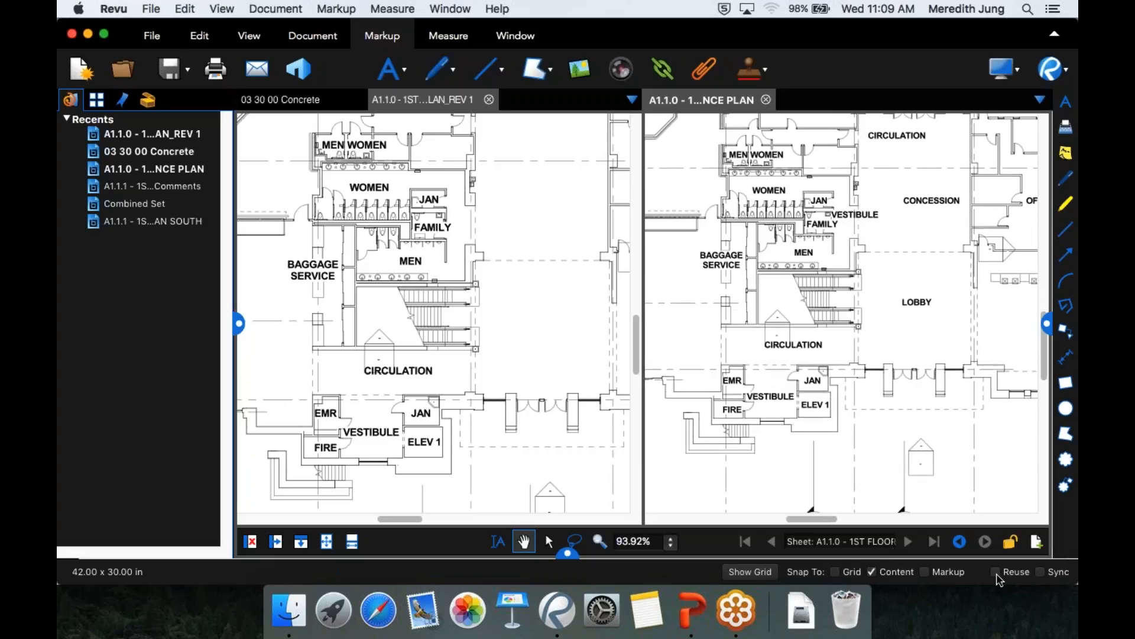
Turn on synchronized viewing of the two panes and move both plans across to the lobby and office area
{"action": "left_click", "coordinate": [1039, 573]}
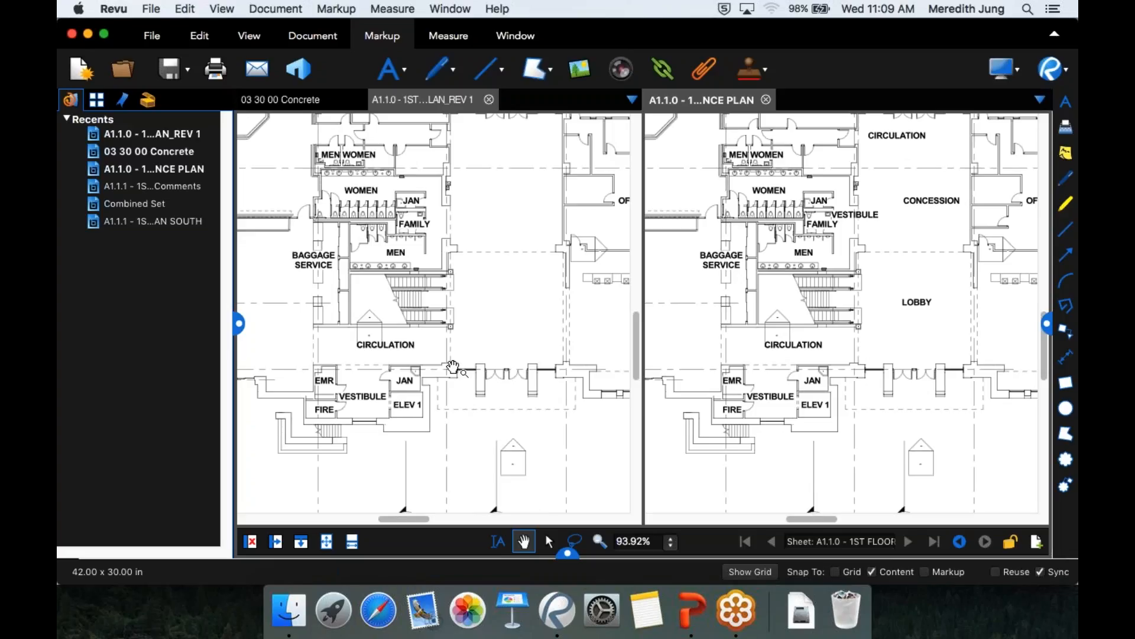
{"action": "scroll", "coordinate": [423, 363], "scroll_direction": "up", "scroll_amount": 1}
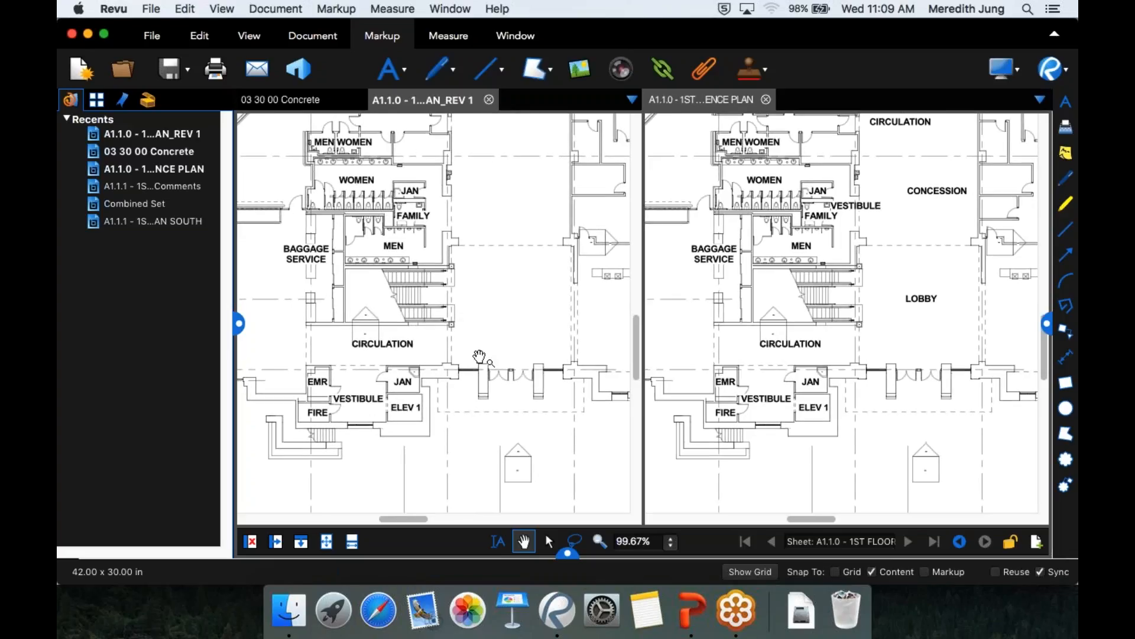
{"action": "scroll", "coordinate": [423, 363], "scroll_direction": "right", "scroll_amount": 5}
{"action": "scroll", "coordinate": [415, 362], "scroll_direction": "right", "scroll_amount": 2}
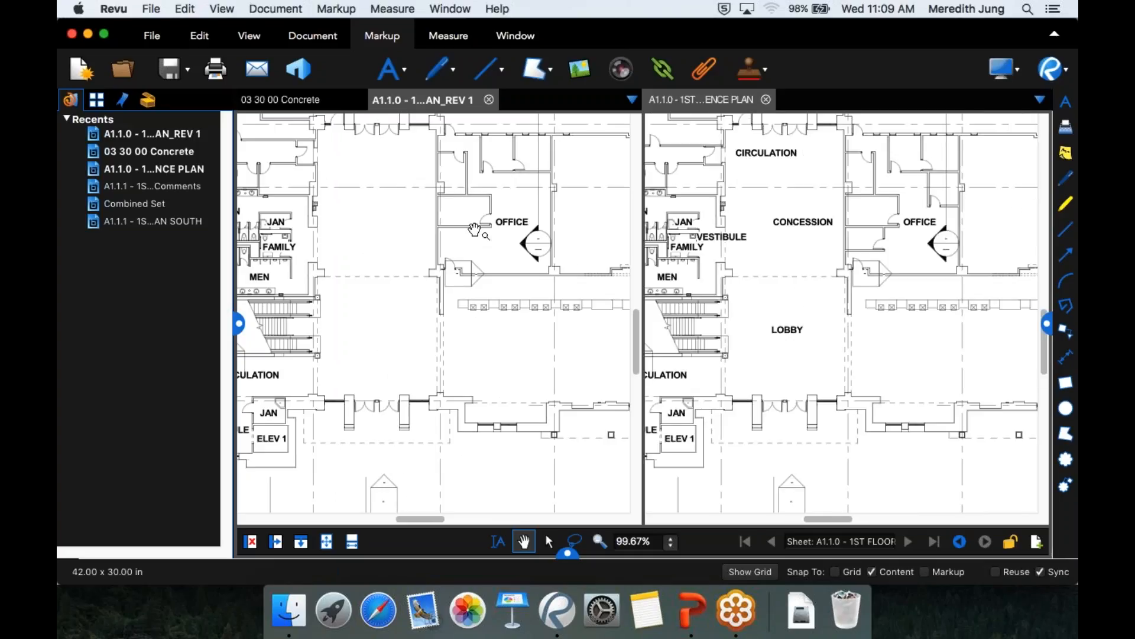
Compare the office rooms of the REV 1 plan with those of the original plan at high magnification
{"action": "scroll", "coordinate": [473, 228], "scroll_direction": "up", "scroll_amount": 5}
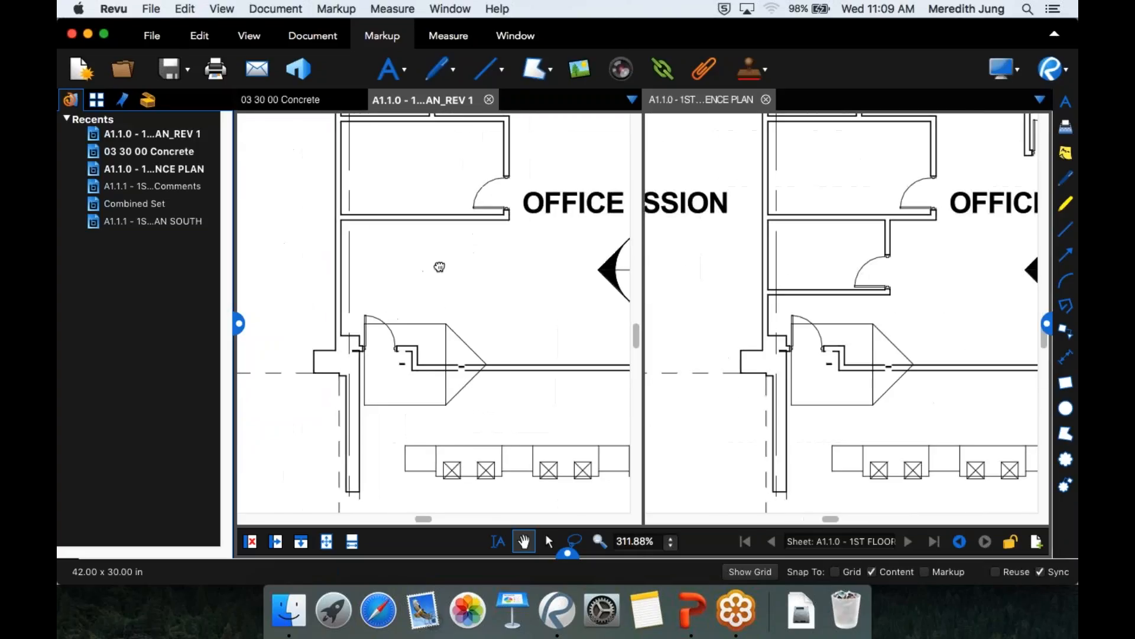
{"action": "left_click_drag", "start_coordinate": [373, 313], "coordinate": [432, 373]}
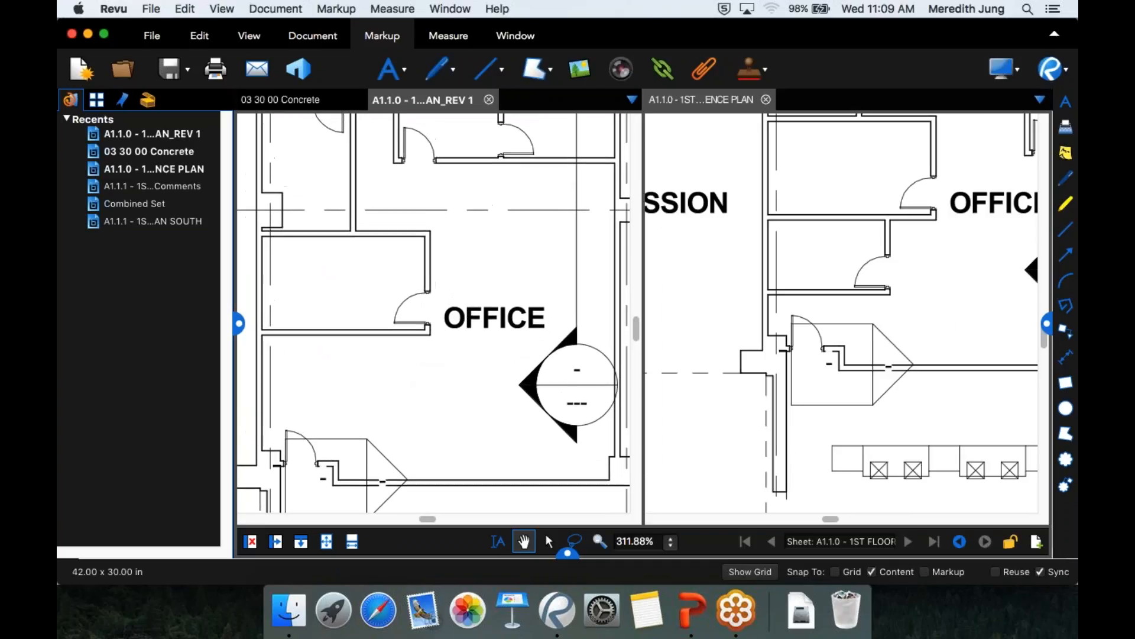
{"action": "scroll", "coordinate": [432, 374], "scroll_direction": "down", "scroll_amount": 1}
{"action": "scroll", "coordinate": [432, 373], "scroll_direction": "down", "scroll_amount": 1}
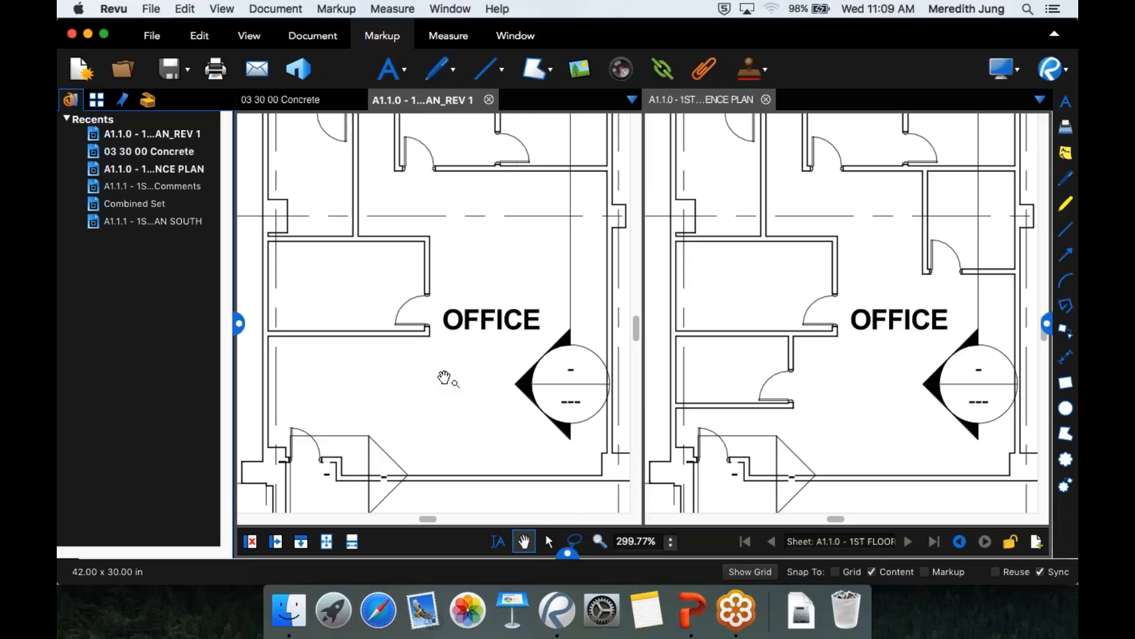
{"action": "scroll", "coordinate": [501, 383], "scroll_direction": "up", "scroll_amount": 5}
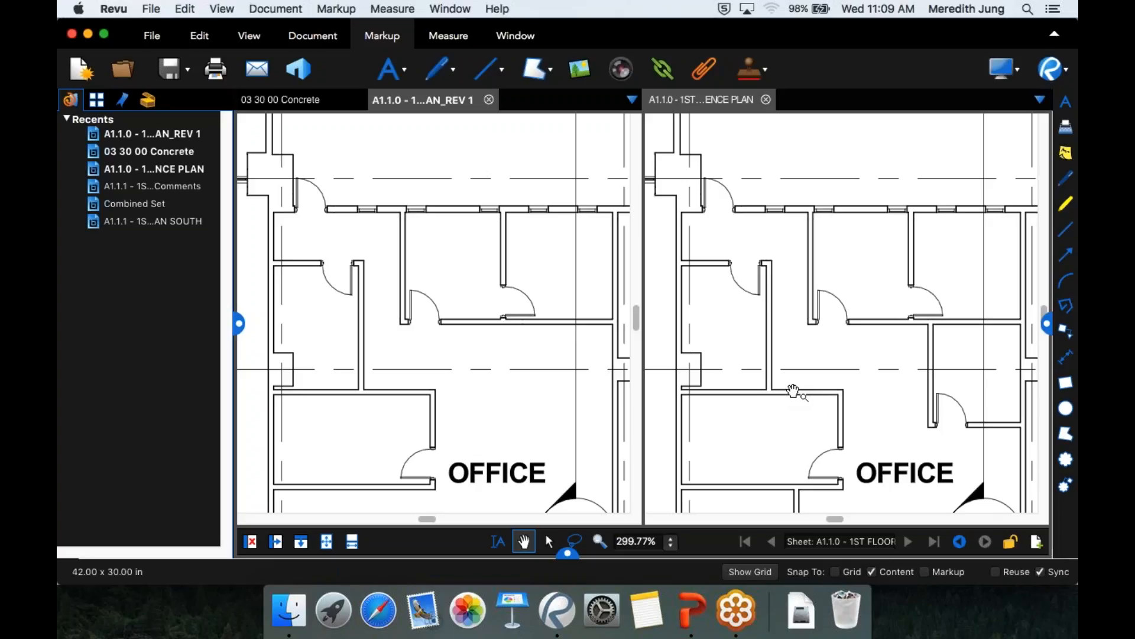
{"action": "scroll", "coordinate": [447, 269], "scroll_direction": "down", "scroll_amount": 5}
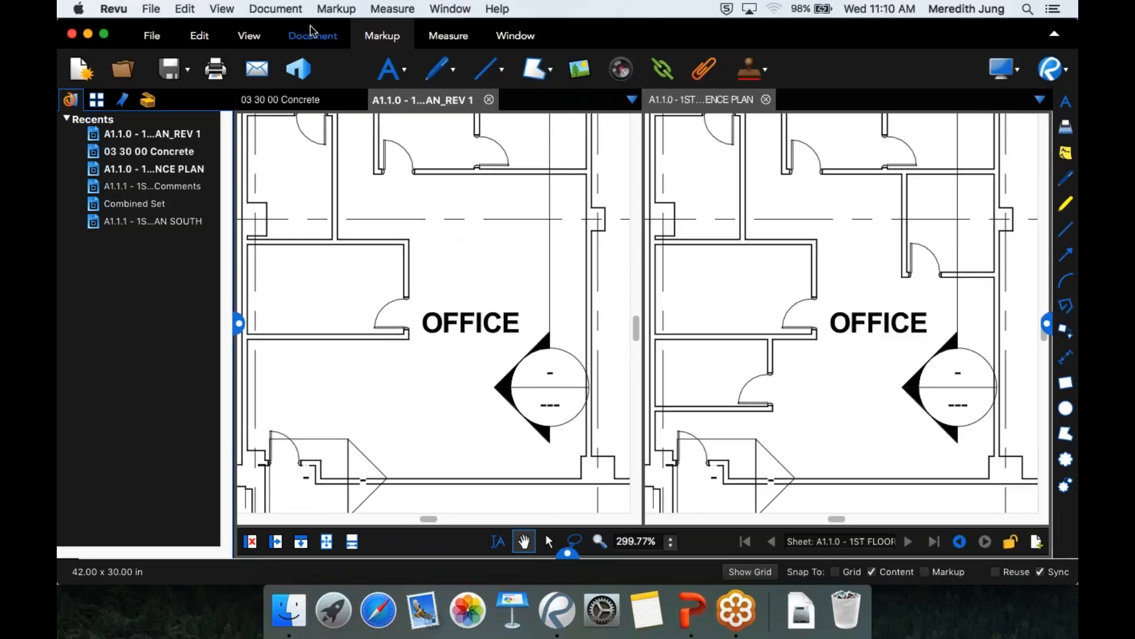
Create a page overlay from the open files, keeping only the REV 1 plan in red and the original plan in green, without 03 30 00 Concrete
{"action": "left_click", "coordinate": [312, 35]}
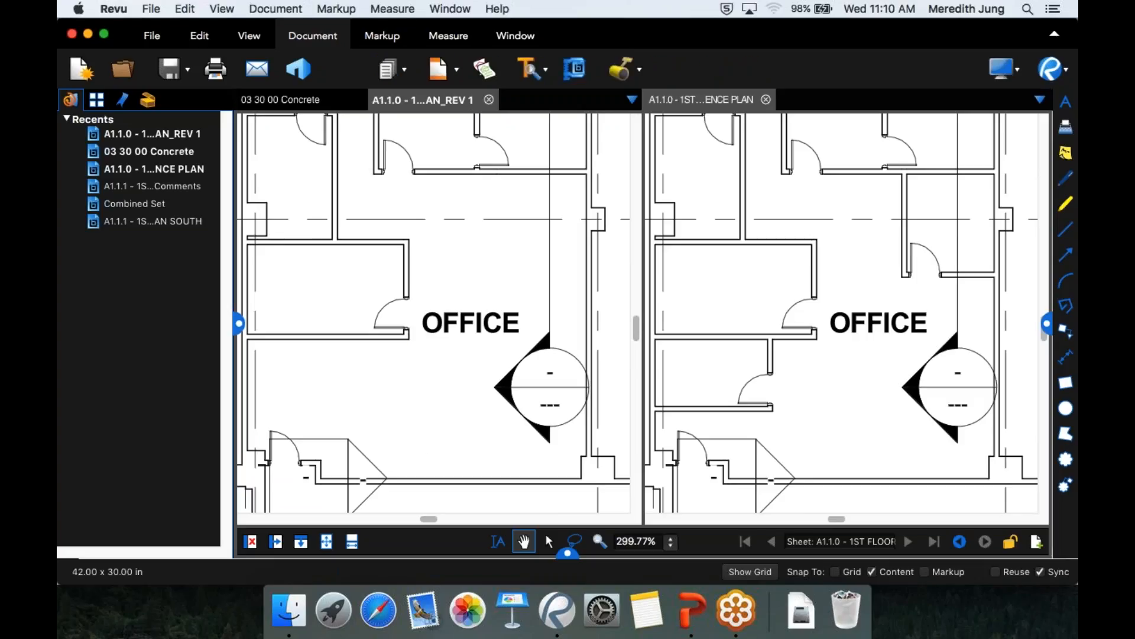
{"action": "left_click", "coordinate": [484, 71]}
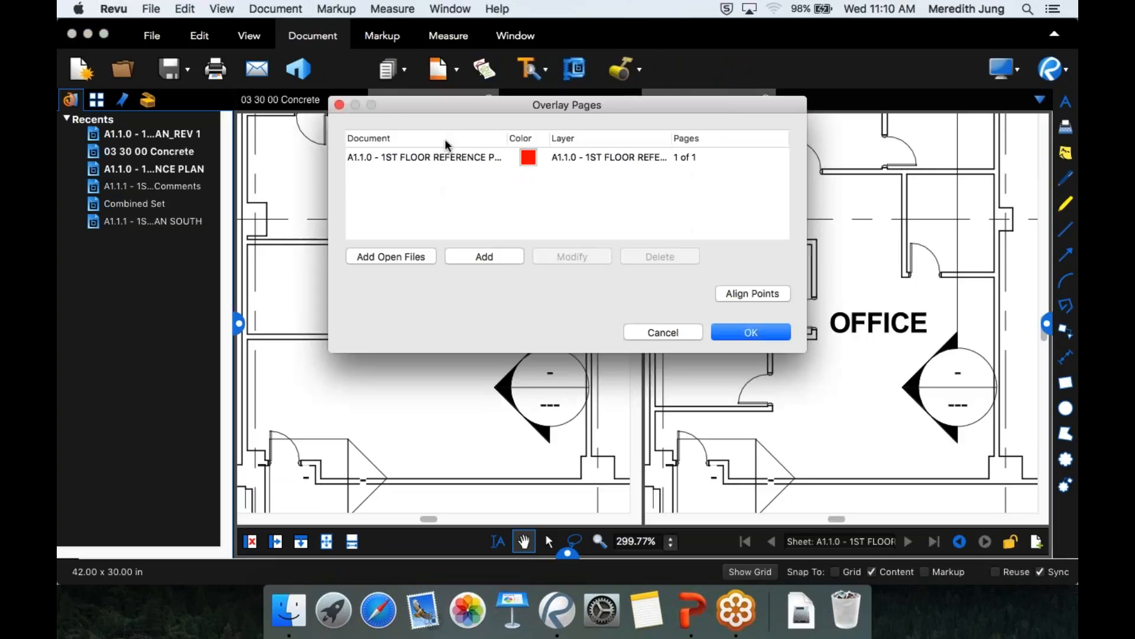
{"action": "left_click_drag", "start_coordinate": [506, 140], "coordinate": [569, 139]}
{"action": "left_click", "coordinate": [391, 256]}
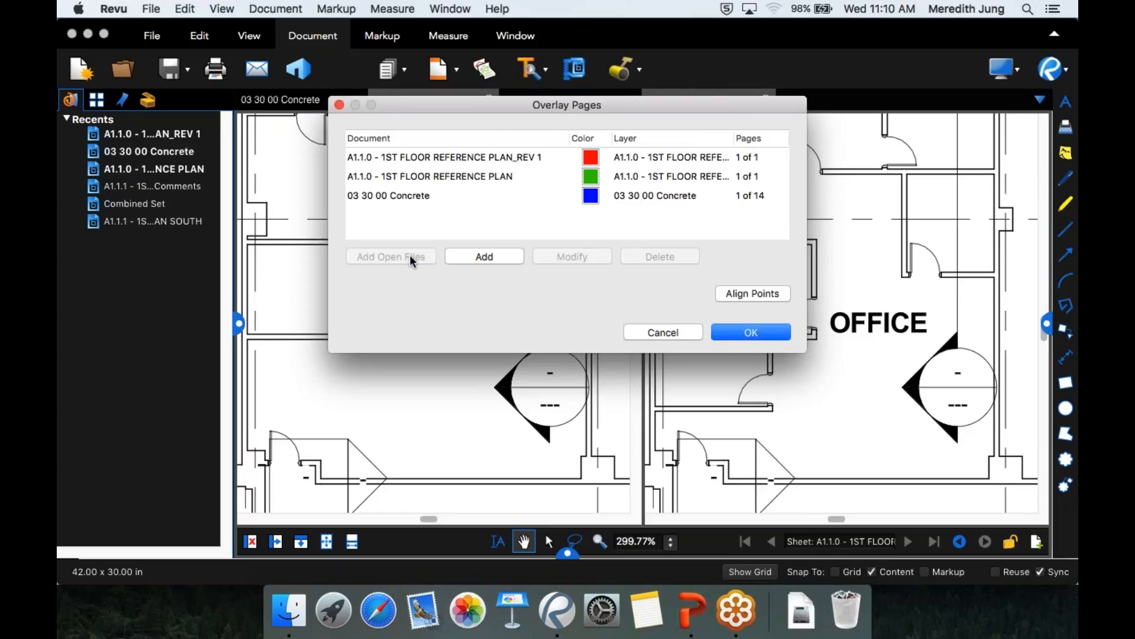
{"action": "left_click", "coordinate": [362, 195]}
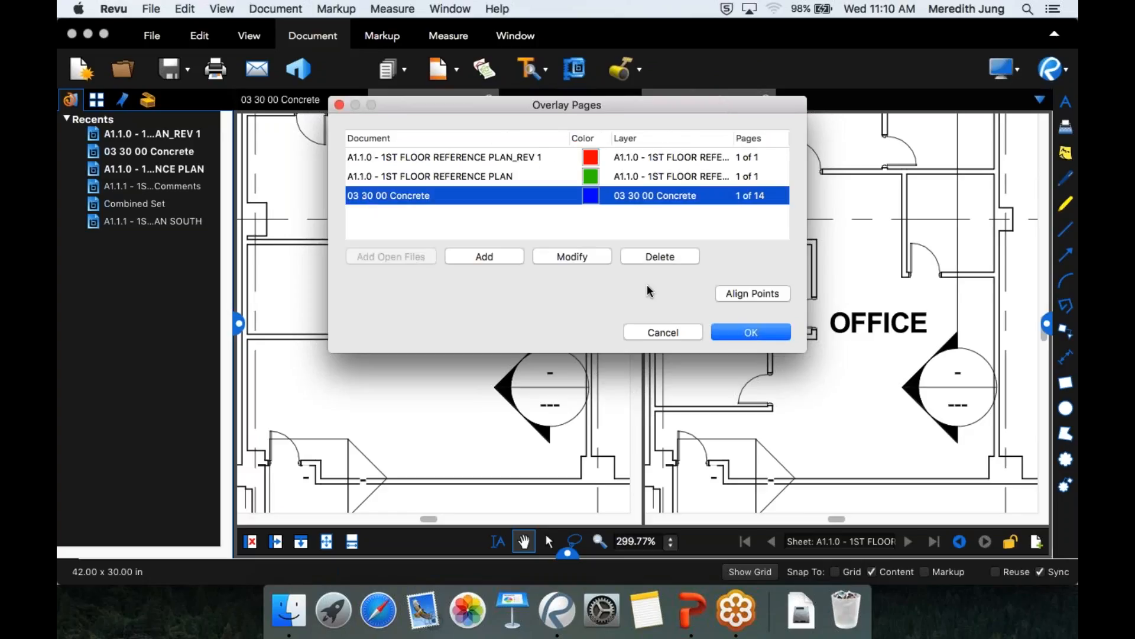
{"action": "left_click", "coordinate": [660, 259]}
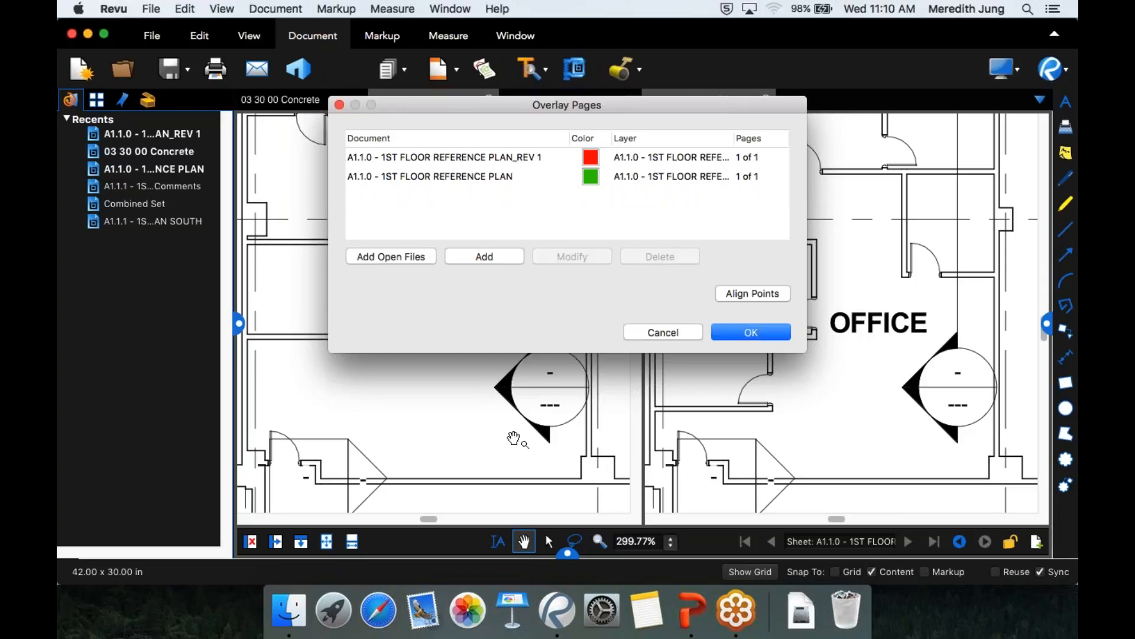
{"action": "left_click", "coordinate": [748, 334]}
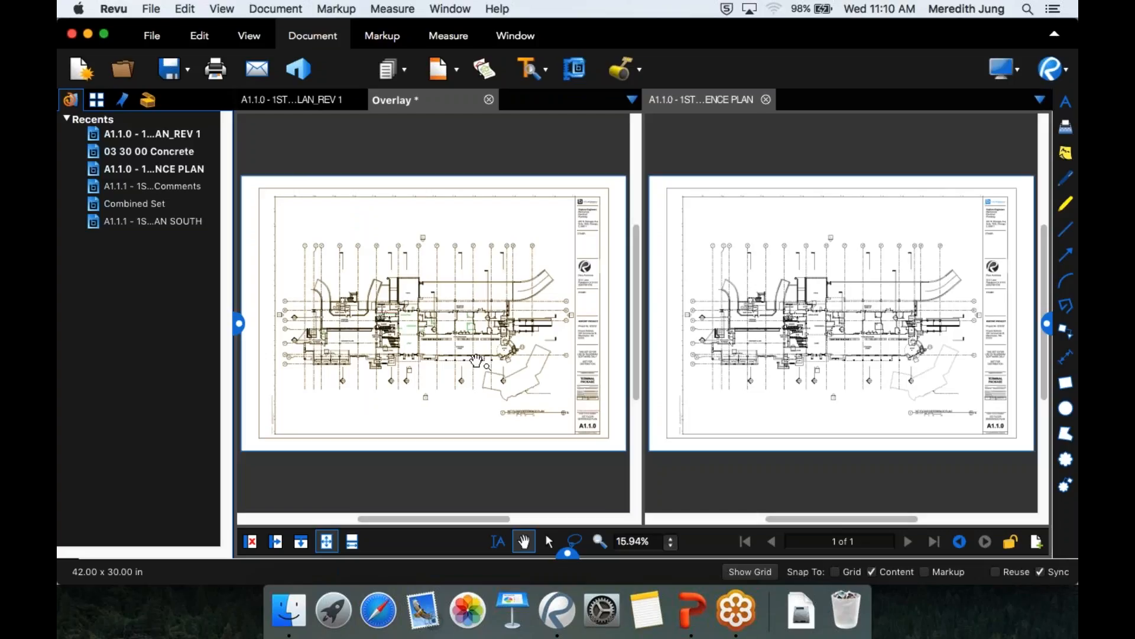
Examine the colour differences in the overlay around the circulation area, break room and restrooms
{"action": "scroll", "coordinate": [470, 352], "scroll_direction": "down", "scroll_amount": 2}
{"action": "scroll", "coordinate": [469, 350], "scroll_direction": "up", "scroll_amount": 10}
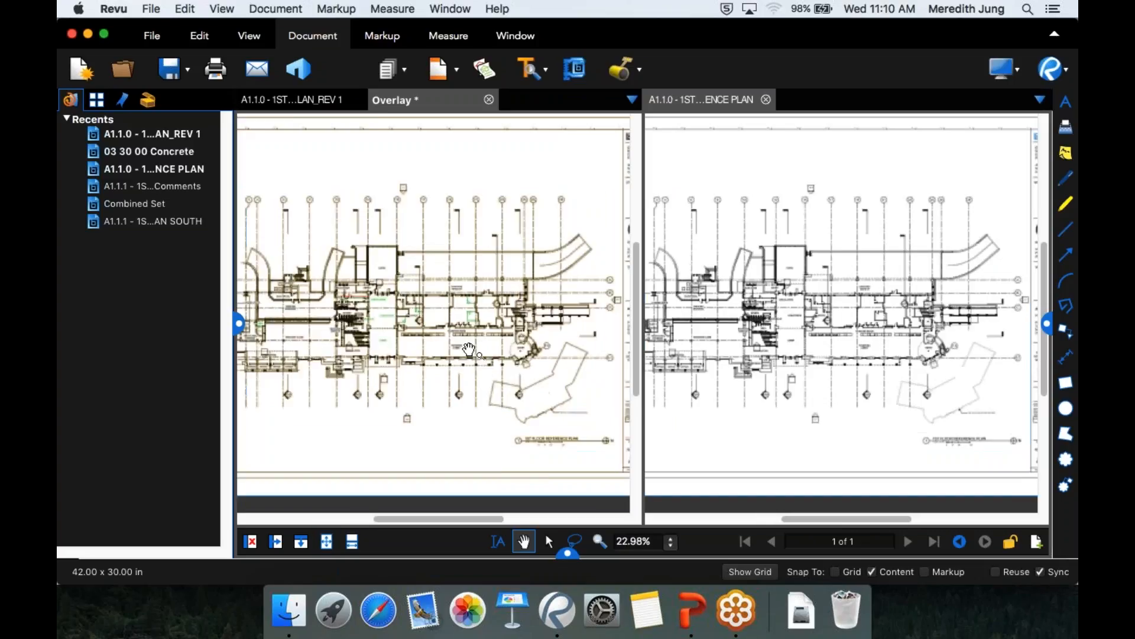
{"action": "scroll", "coordinate": [469, 349], "scroll_direction": "up", "scroll_amount": 1}
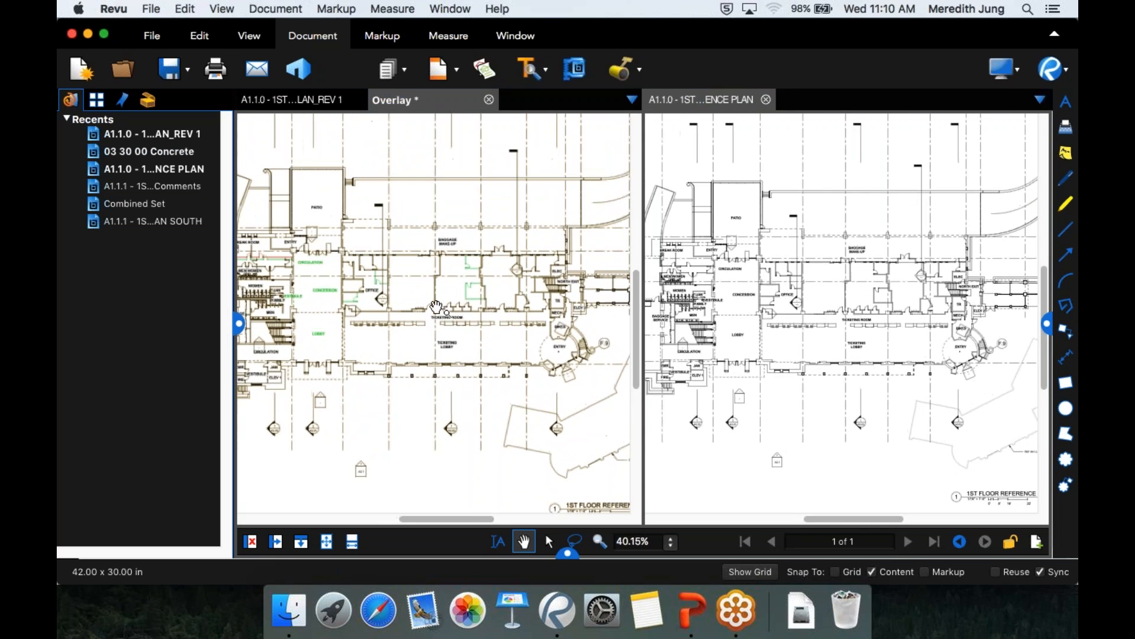
{"action": "mouse_move", "coordinate": [306, 261]}
{"action": "left_mouse_down"}
{"action": "mouse_move", "coordinate": [376, 320]}
{"action": "mouse_move", "coordinate": [523, 317]}
{"action": "left_mouse_up"}
{"action": "scroll", "coordinate": [376, 321], "scroll_direction": "up", "scroll_amount": 15}
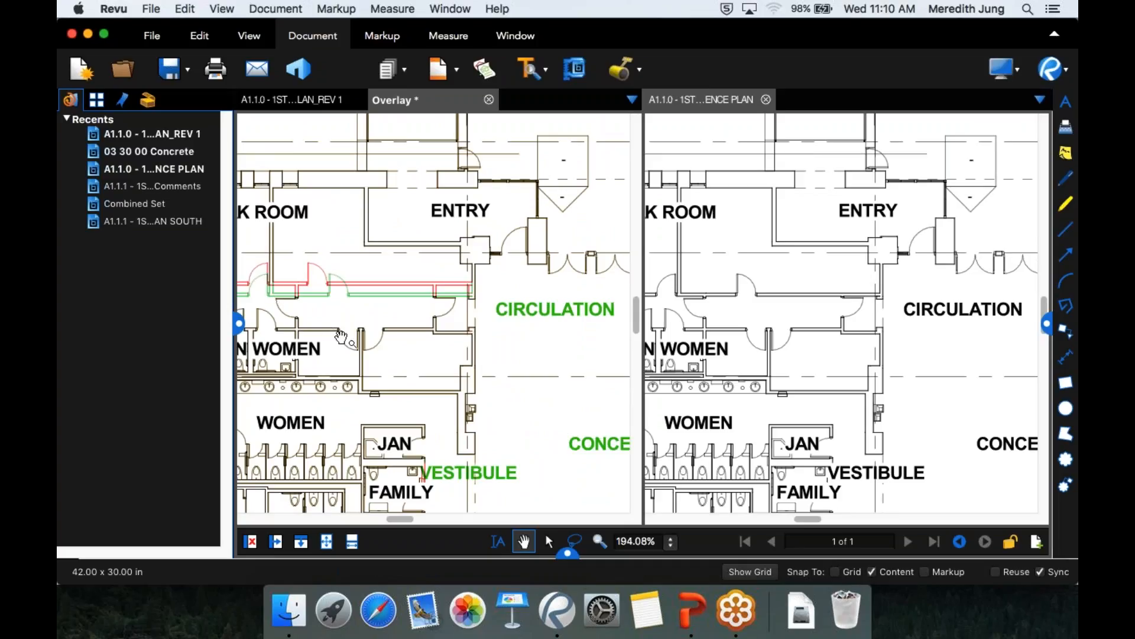
{"action": "left_click_drag", "start_coordinate": [404, 333], "coordinate": [558, 319]}
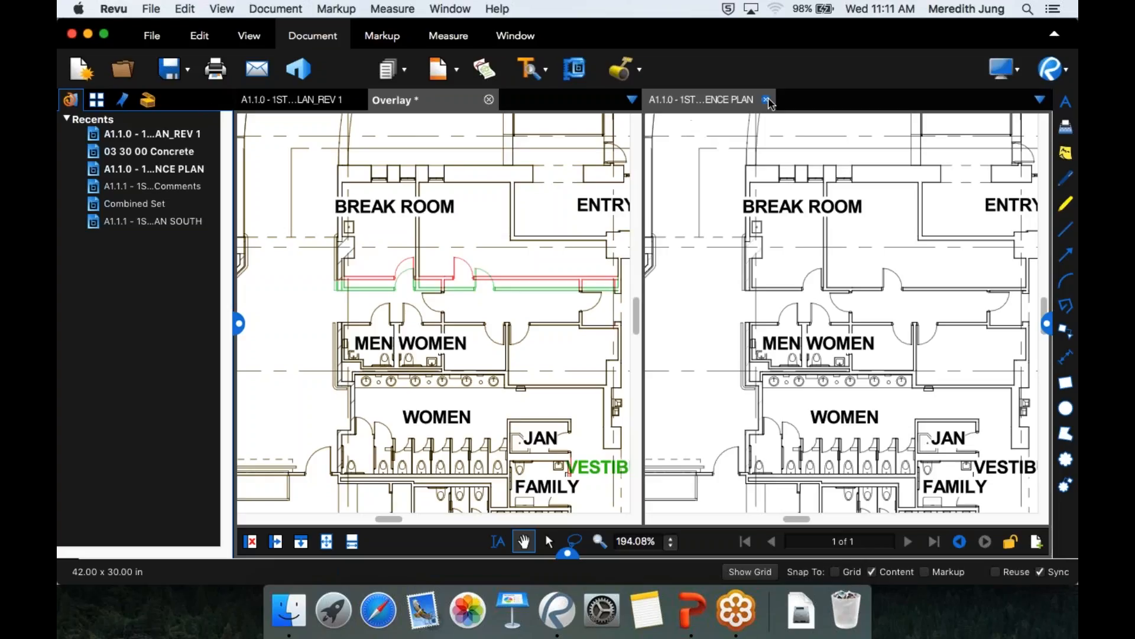
Remove the split view and close the overlay without saving it, along with the A1.1.0 REV 1 plan
{"action": "left_click", "coordinate": [488, 99]}
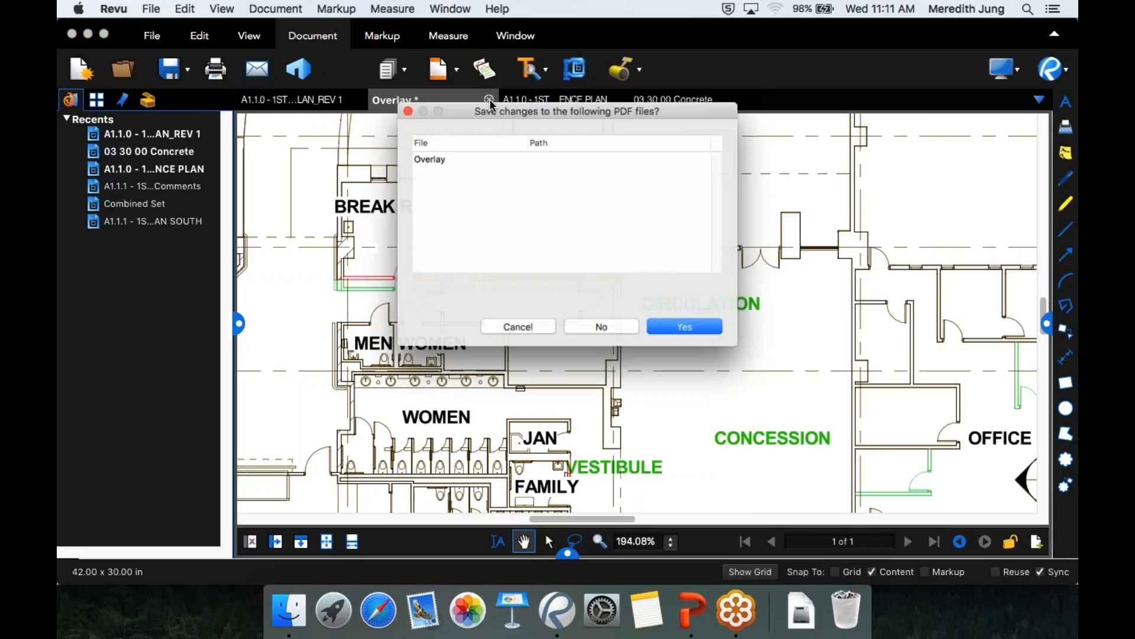
{"action": "left_click", "coordinate": [590, 336]}
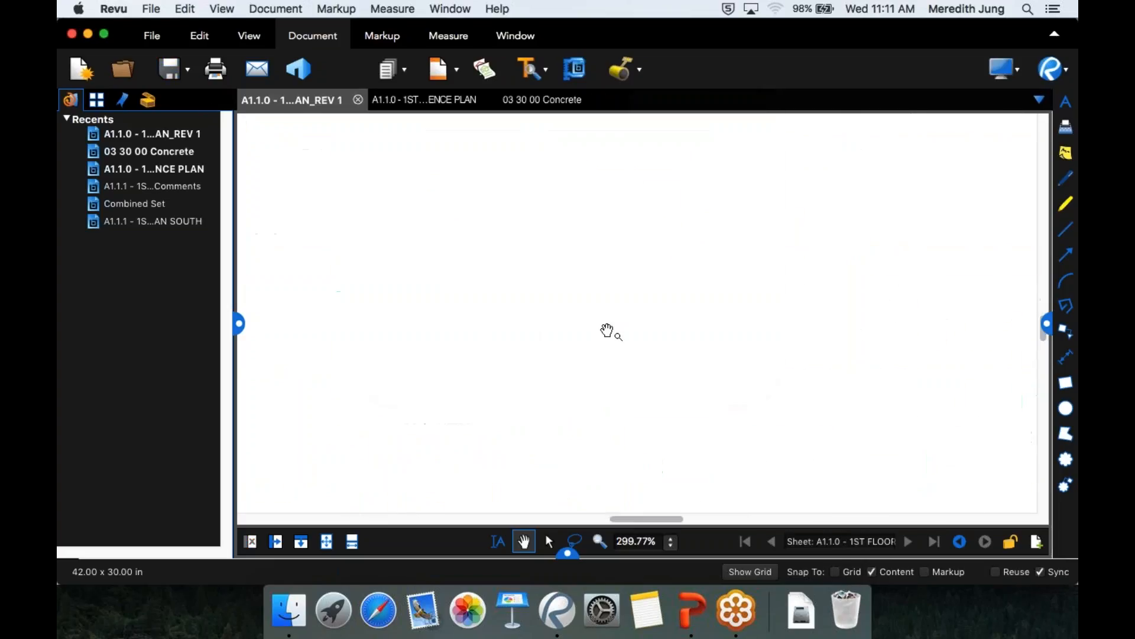
{"action": "left_click", "coordinate": [357, 99]}
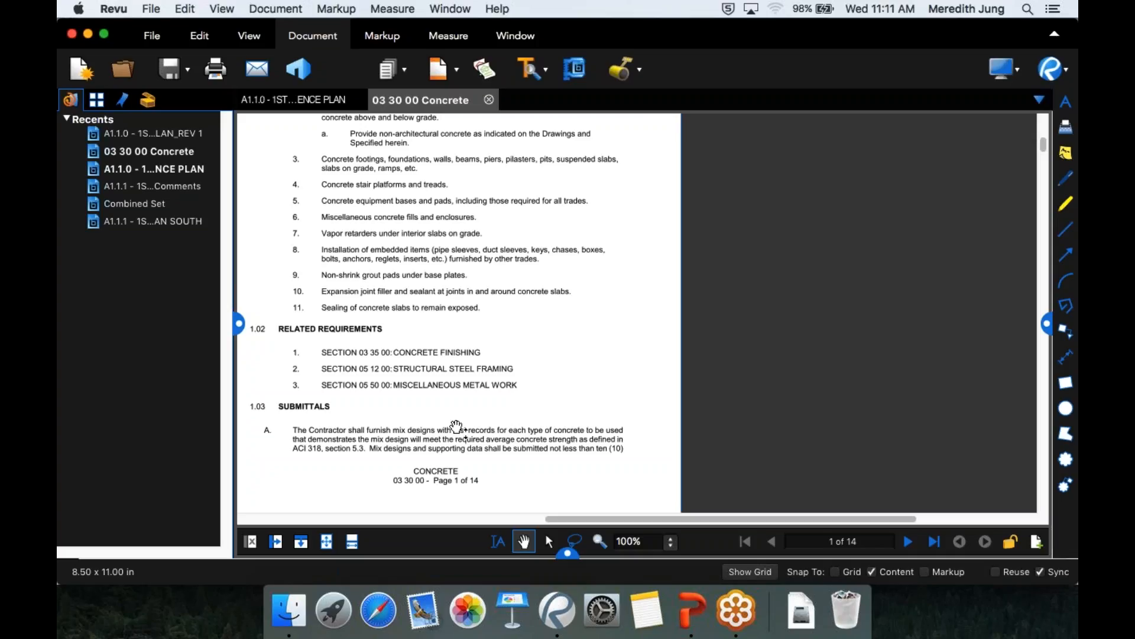
Close both open documents and open the recent A1.1.1 first floor plan south with the side panel hidden
{"action": "left_click", "coordinate": [489, 100]}
{"action": "left_click", "coordinate": [359, 100]}
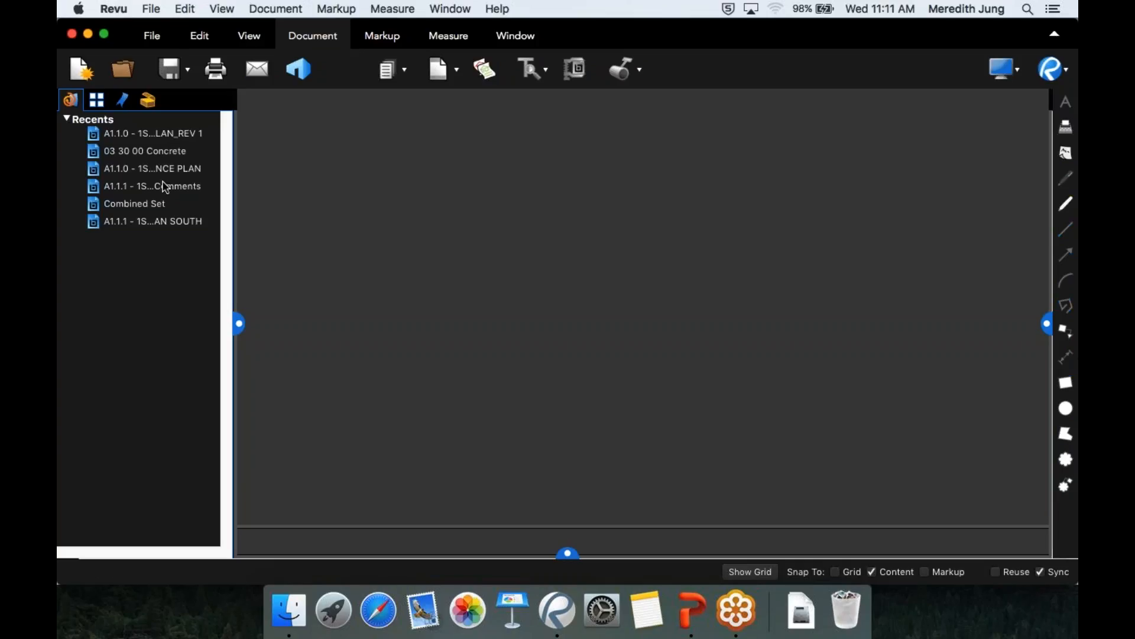
{"action": "left_click", "coordinate": [177, 228]}
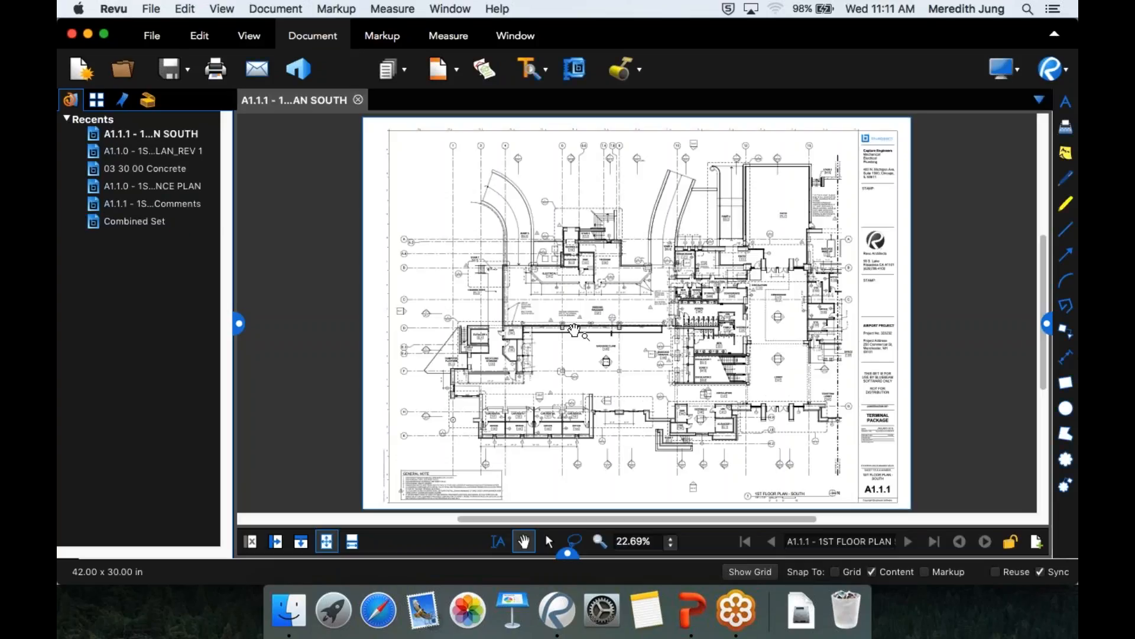
{"action": "left_click", "coordinate": [236, 323]}
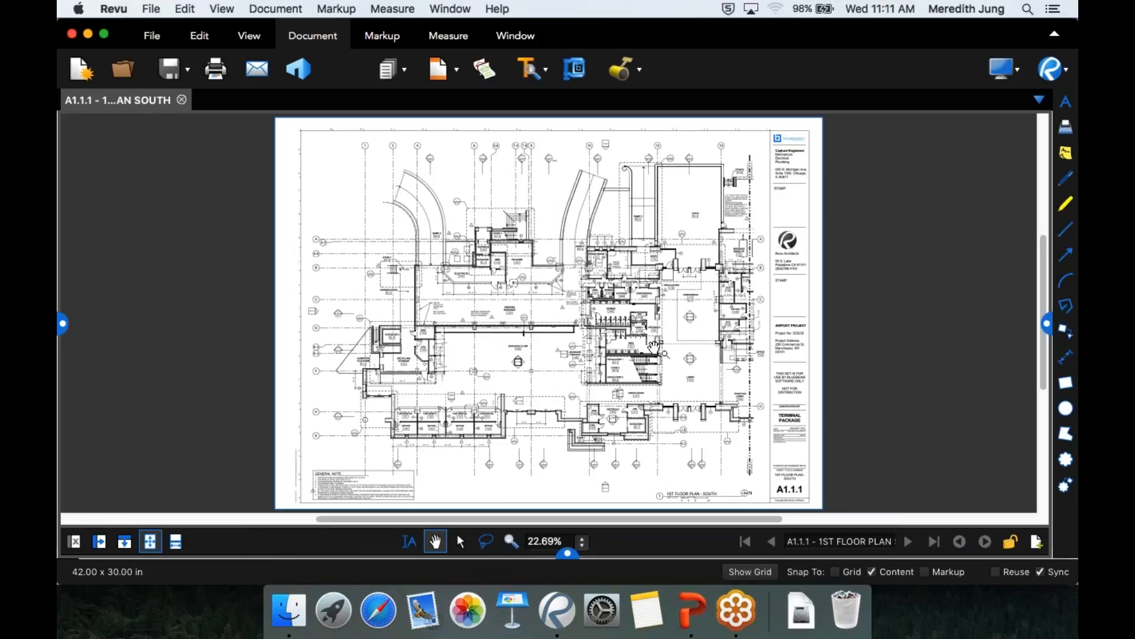
Examine the restrooms, vestibule and circulation area of the A1.1.1 plan at about 100% magnification
{"action": "scroll", "coordinate": [649, 345], "scroll_direction": "up", "scroll_amount": 1}
{"action": "scroll", "coordinate": [649, 344], "scroll_direction": "up", "scroll_amount": 3}
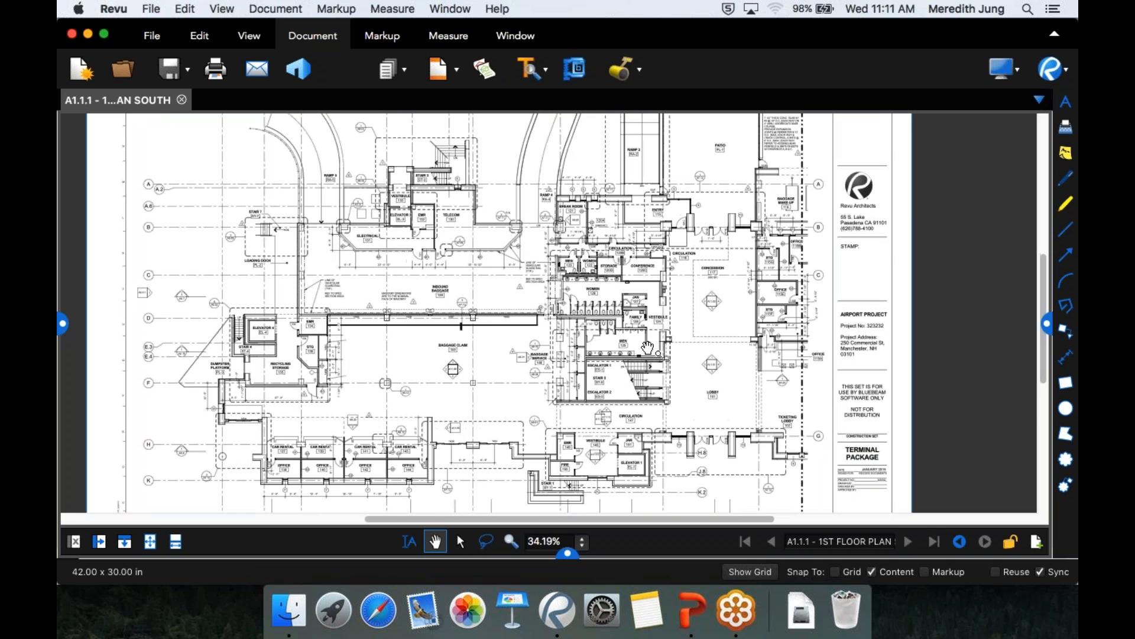
{"action": "scroll", "coordinate": [625, 344], "scroll_direction": "up", "scroll_amount": 4}
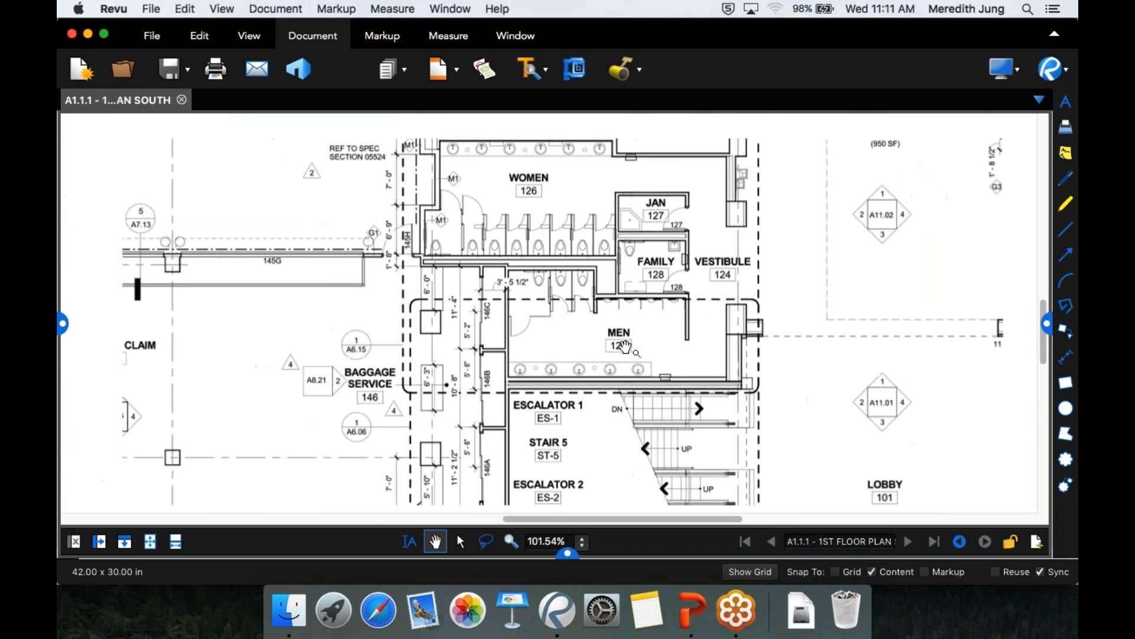
{"action": "left_click_drag", "start_coordinate": [626, 346], "coordinate": [650, 351]}
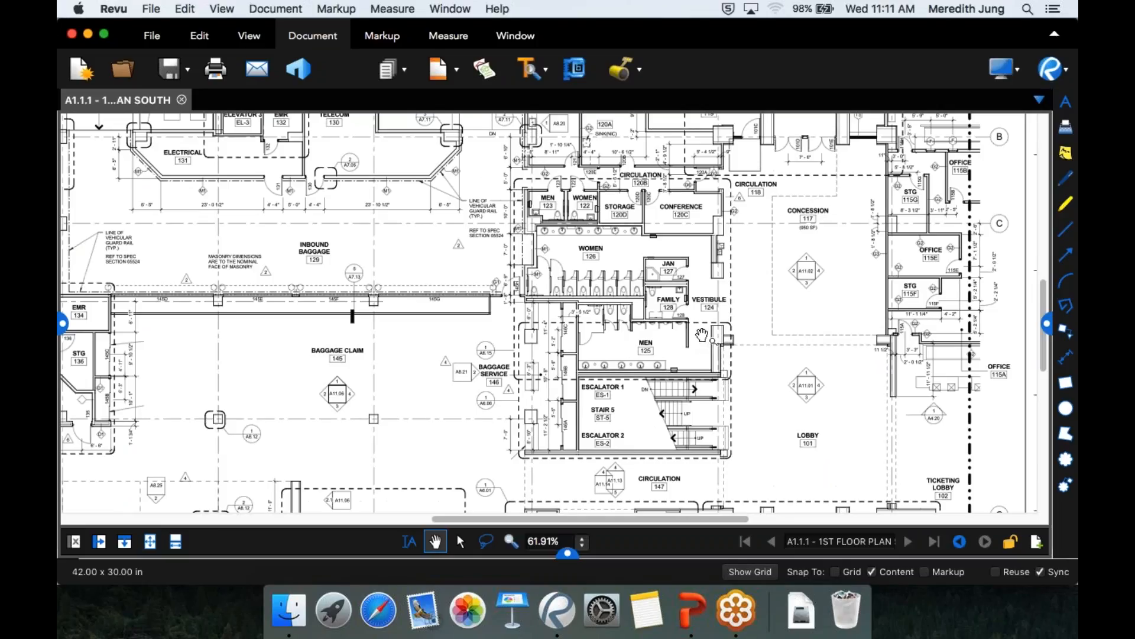
{"action": "scroll", "coordinate": [702, 334], "scroll_direction": "up", "scroll_amount": 1}
{"action": "scroll", "coordinate": [702, 335], "scroll_direction": "up", "scroll_amount": 3}
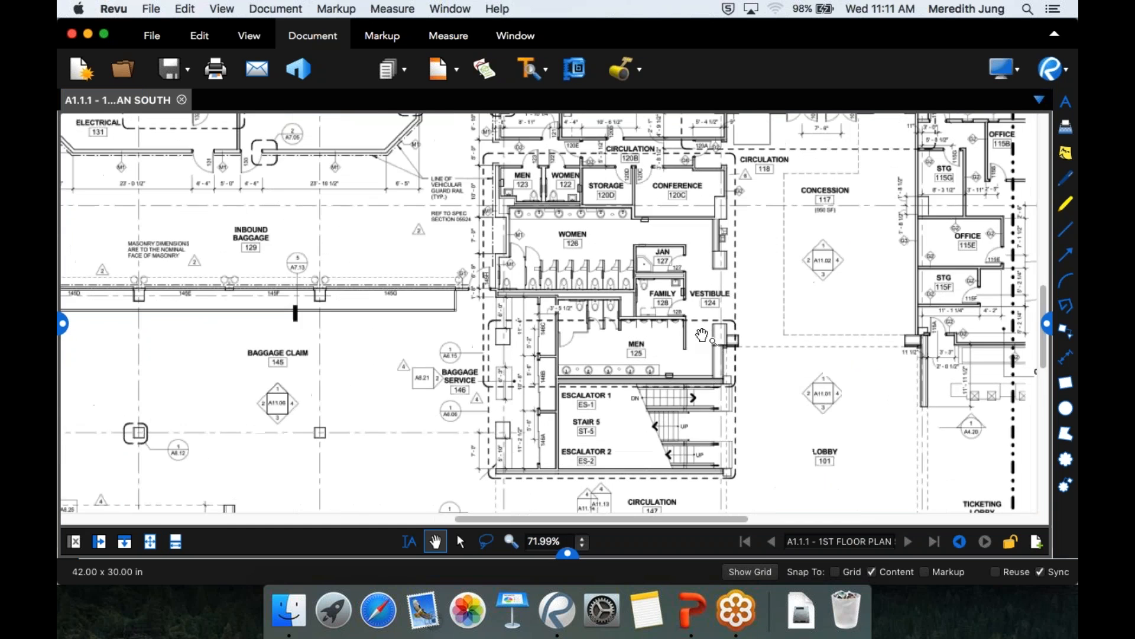
{"action": "left_click_drag", "start_coordinate": [716, 349], "coordinate": [777, 378]}
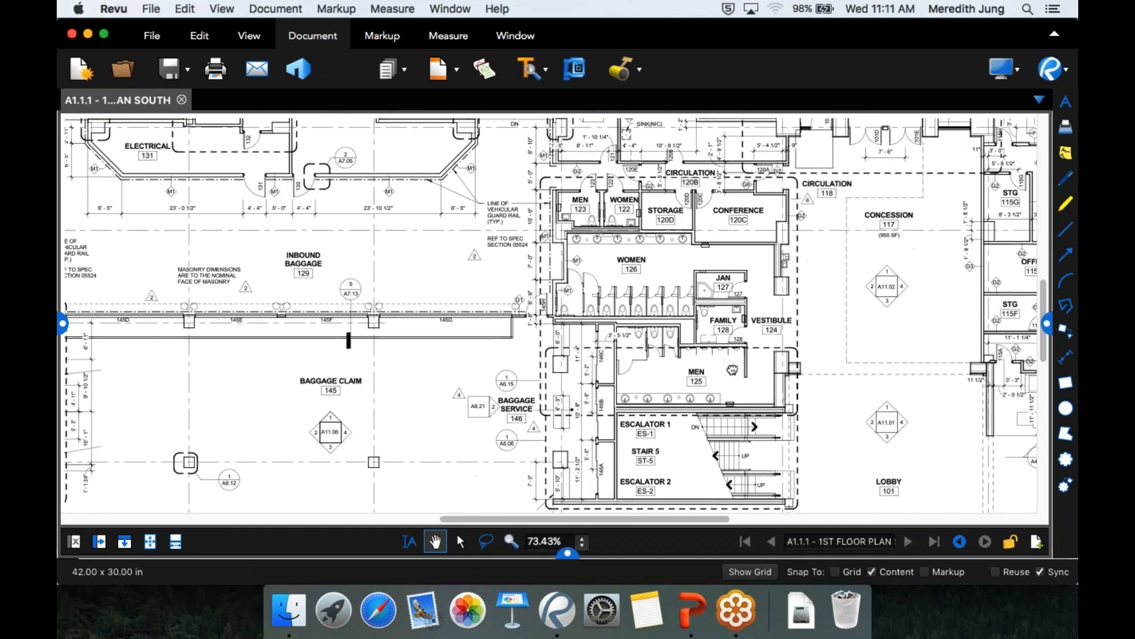
{"action": "scroll", "coordinate": [637, 332], "scroll_direction": "up", "scroll_amount": 1}
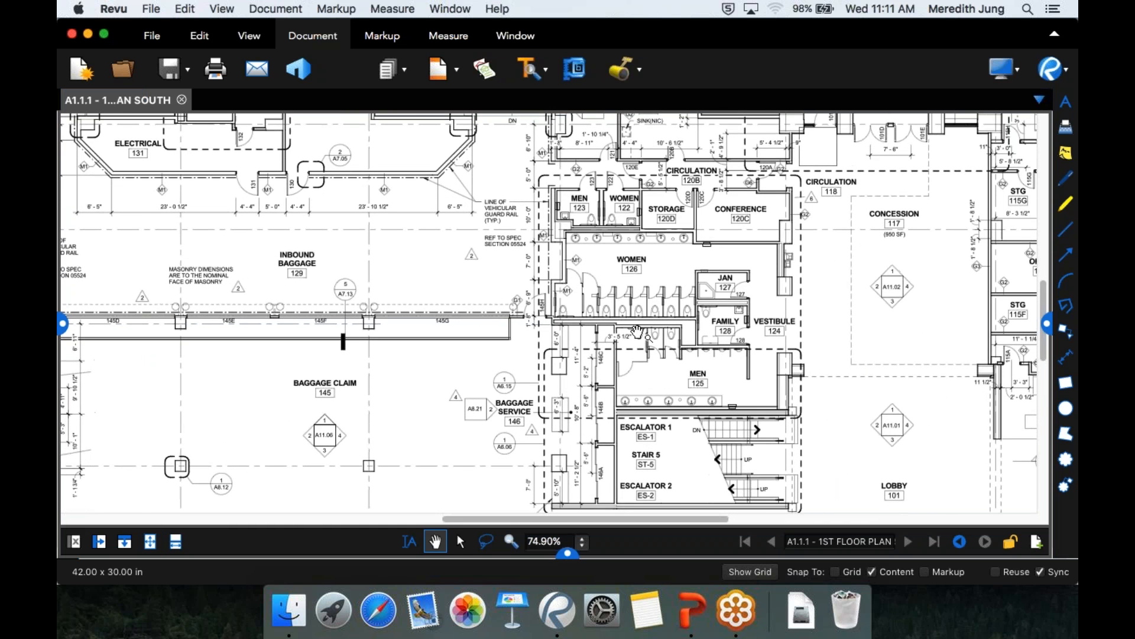
{"action": "scroll", "coordinate": [637, 332], "scroll_direction": "up", "scroll_amount": 2}
{"action": "left_click_drag", "start_coordinate": [746, 359], "coordinate": [581, 452]}
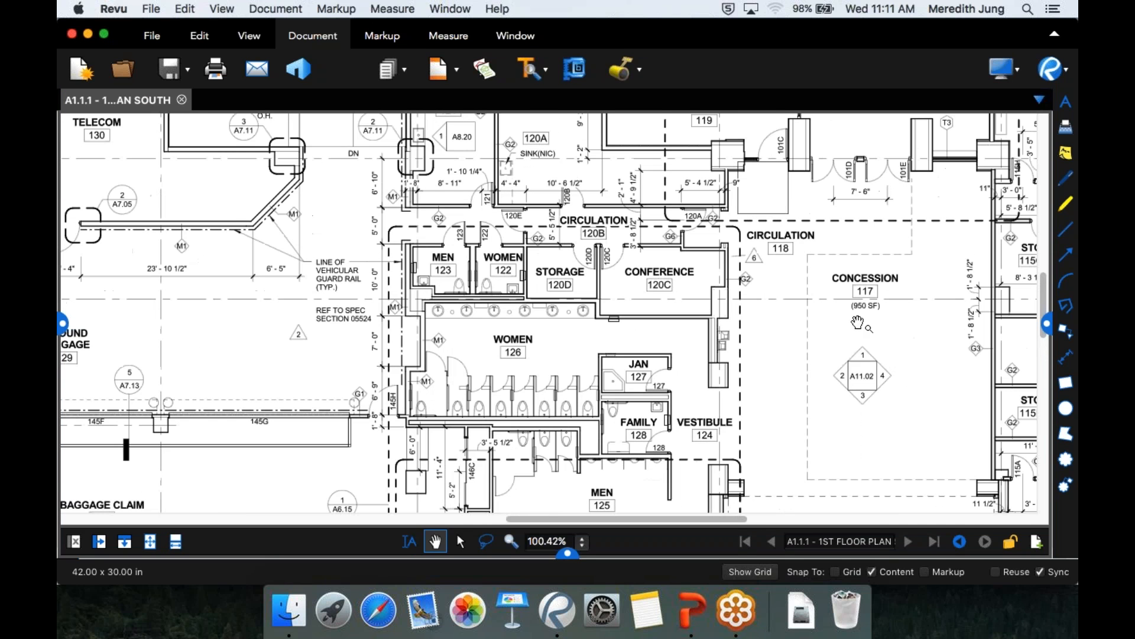
Circle door 120A freehand with the Pen tool and add an arrow beside the circle
{"action": "left_click", "coordinate": [369, 32]}
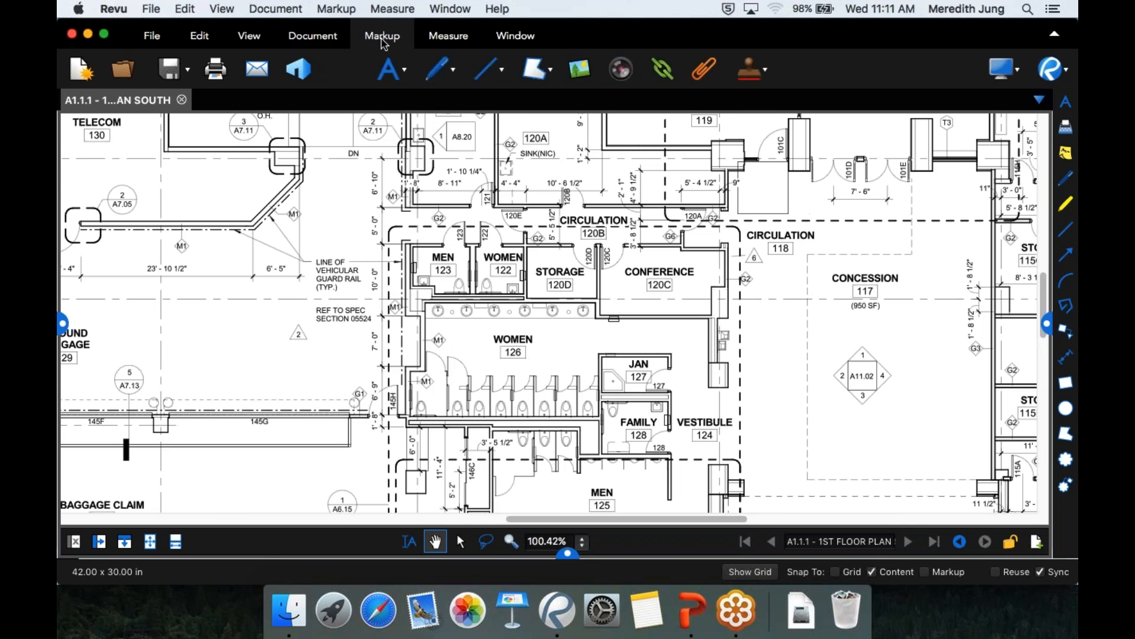
{"action": "left_click", "coordinate": [440, 70]}
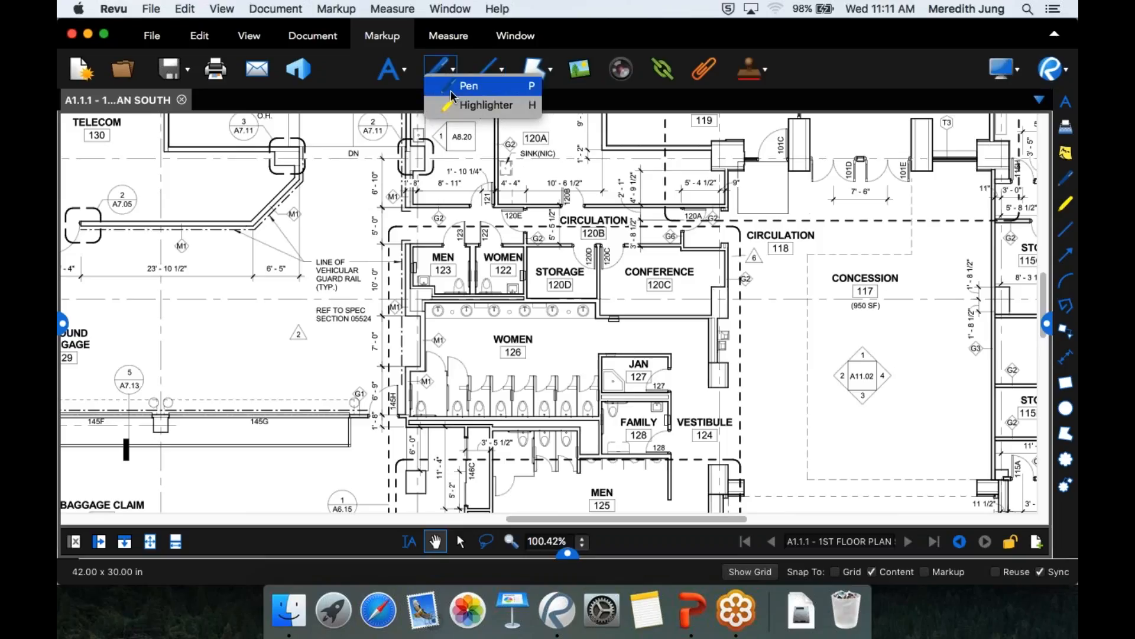
{"action": "left_click", "coordinate": [453, 87]}
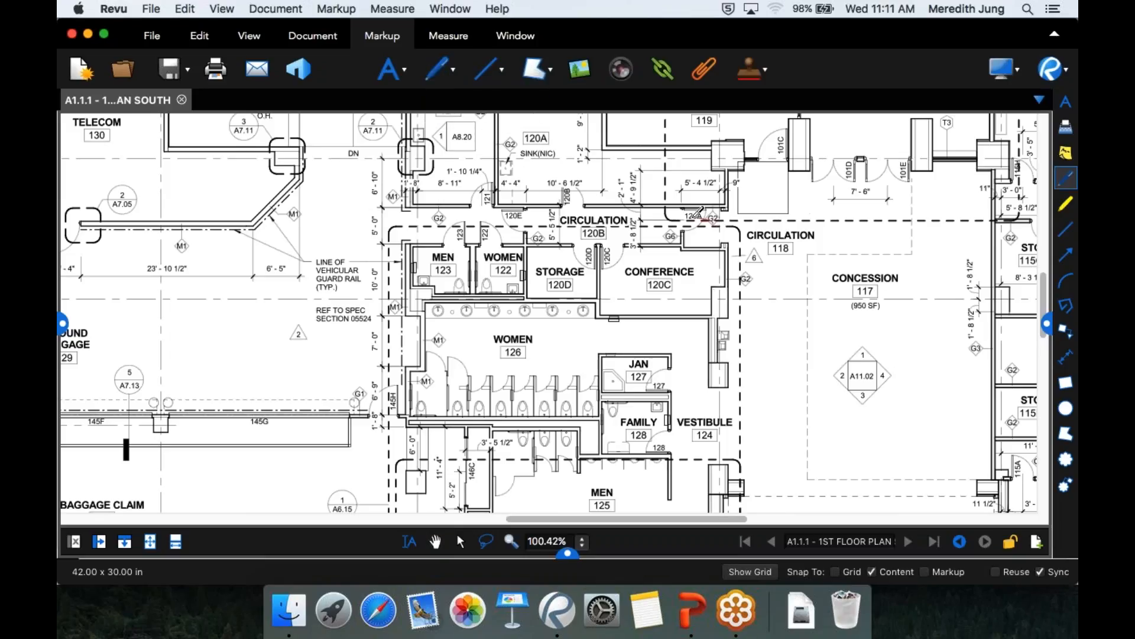
{"action": "mouse_move", "coordinate": [699, 210]}
{"action": "left_mouse_down"}
{"action": "mouse_move", "coordinate": [725, 262]}
{"action": "mouse_move", "coordinate": [728, 211]}
{"action": "mouse_move", "coordinate": [699, 206]}
{"action": "mouse_move", "coordinate": [767, 217]}
{"action": "mouse_move", "coordinate": [778, 207]}
{"action": "left_mouse_up"}
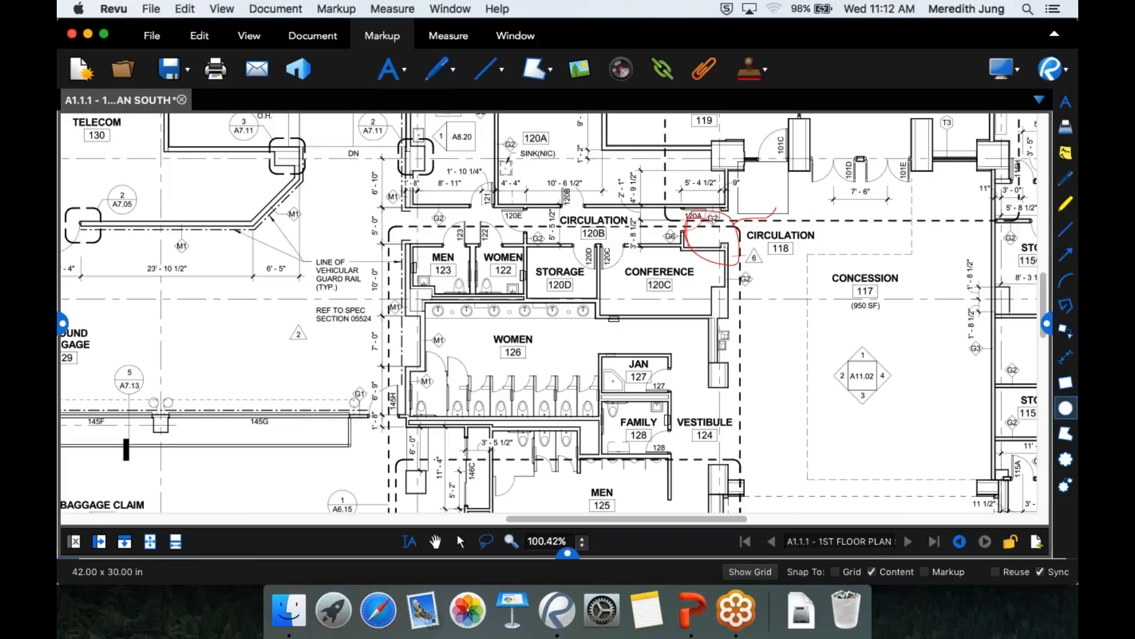
{"action": "key", "text": "a"}
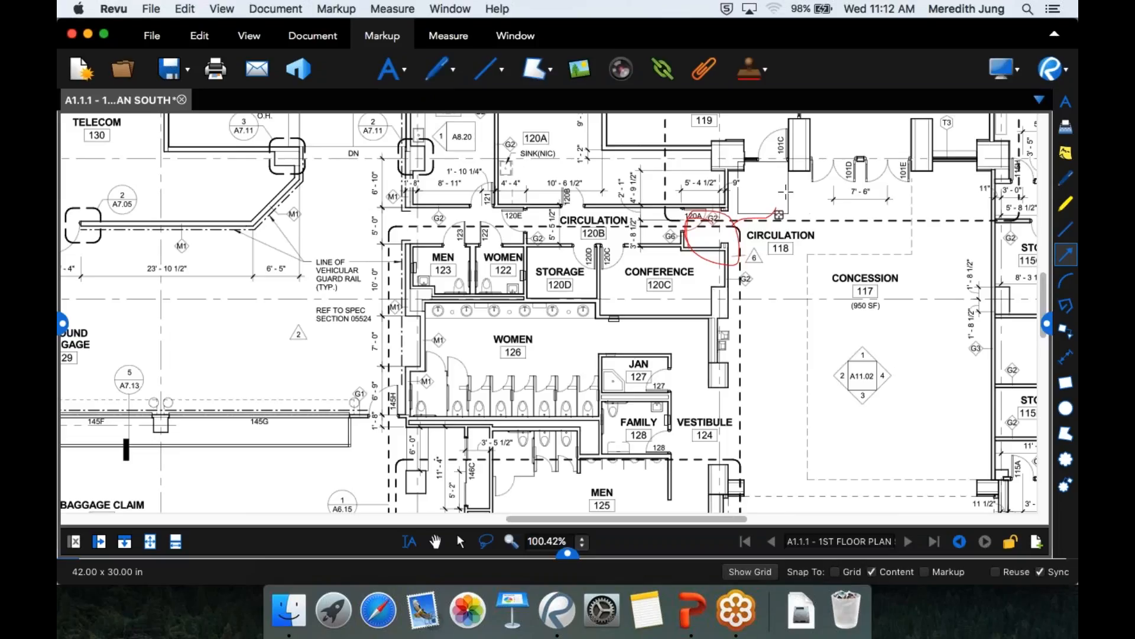
{"action": "mouse_move", "coordinate": [778, 216]}
{"action": "left_mouse_down"}
{"action": "mouse_move", "coordinate": [803, 204]}
{"action": "mouse_move", "coordinate": [809, 214]}
{"action": "left_mouse_up"}
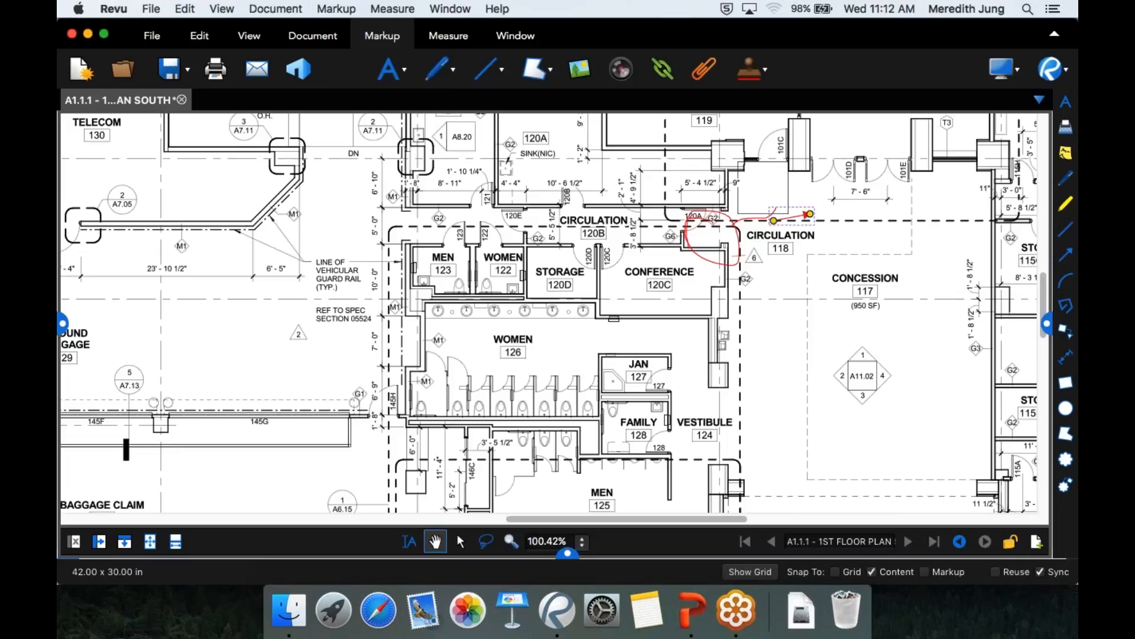
Delete the arrow and the freehand pen marks around door 120A
{"action": "key", "text": "Delete"}
{"action": "left_click", "coordinate": [763, 211]}
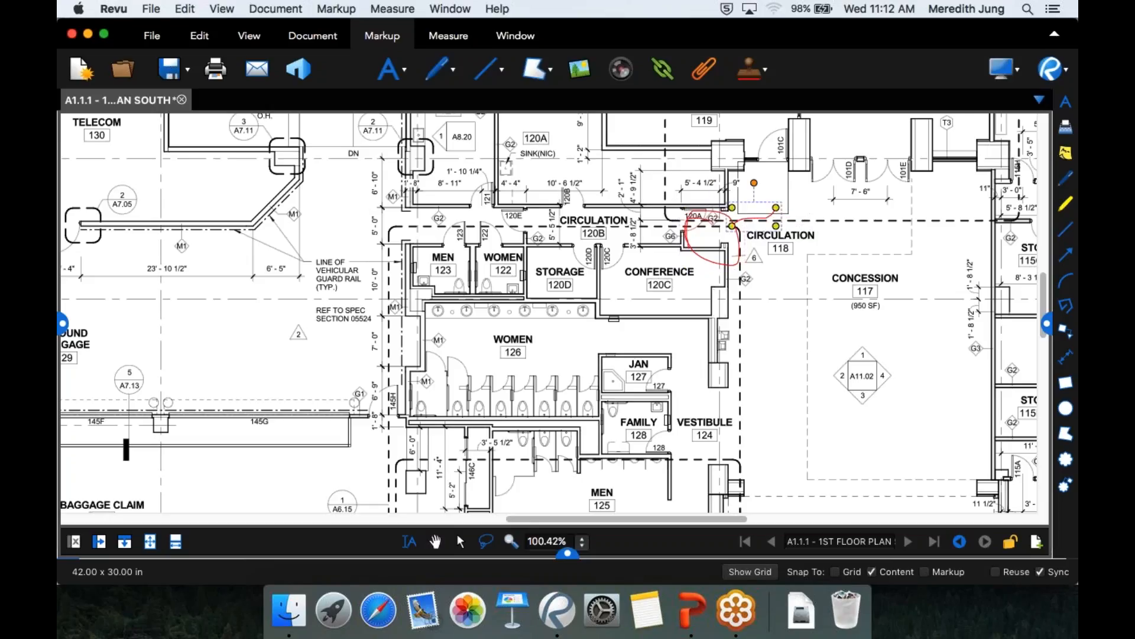
{"action": "key", "text": "Delete"}
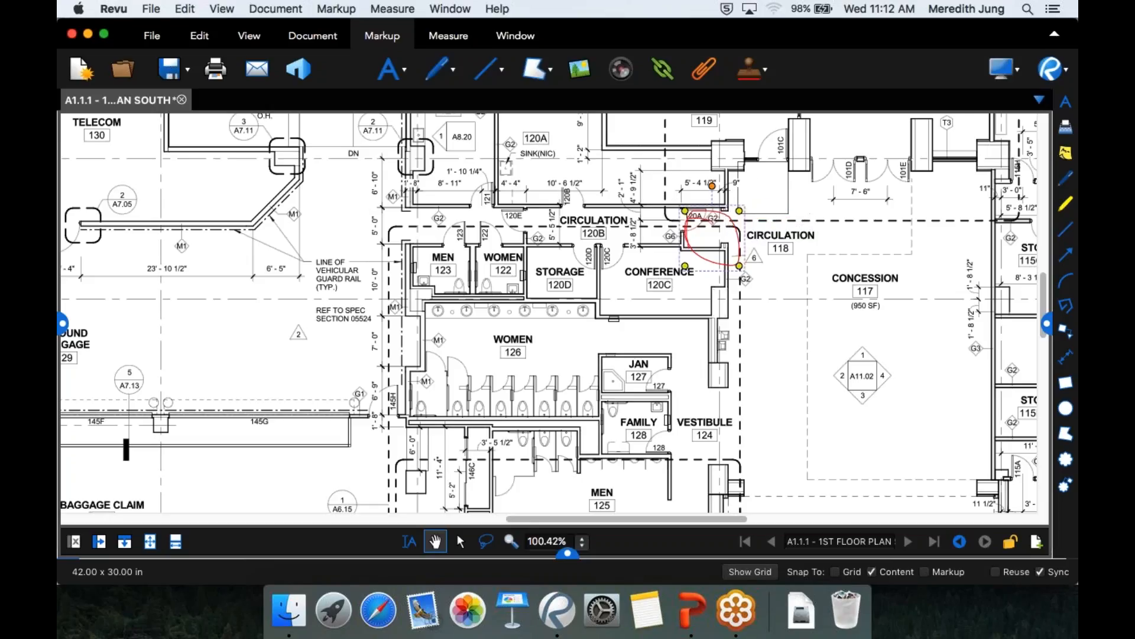
{"action": "key", "text": "Delete"}
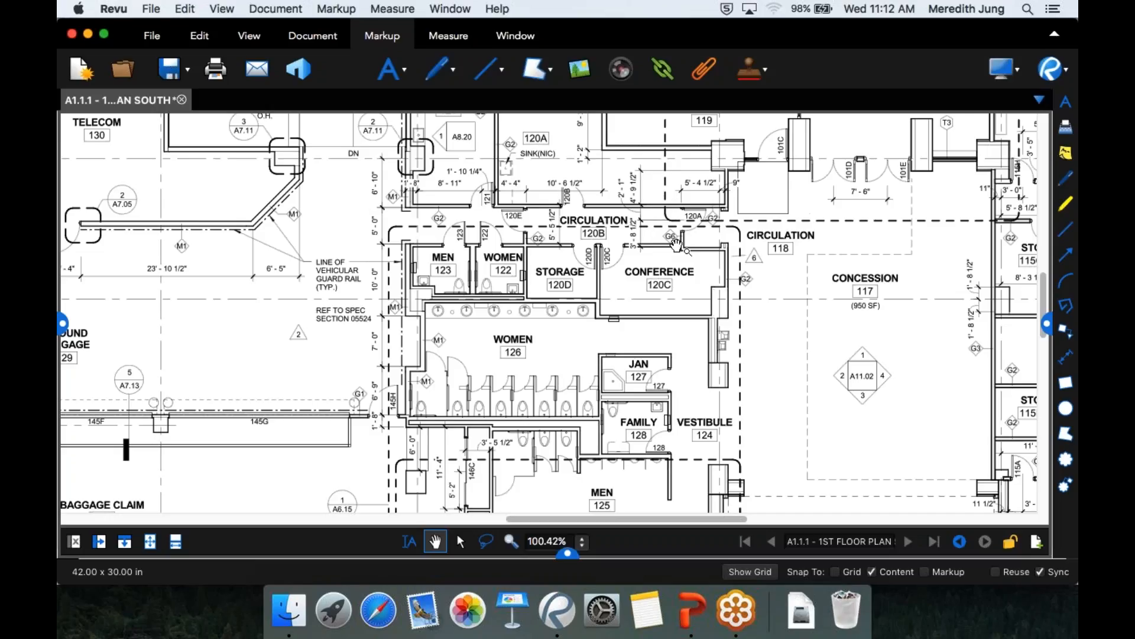
Add a callout pointing at door 120A reading "Door needs bigger clearance, make double door?" and place its text beside the CIRCULATION 118 label
{"action": "left_click", "coordinate": [405, 71]}
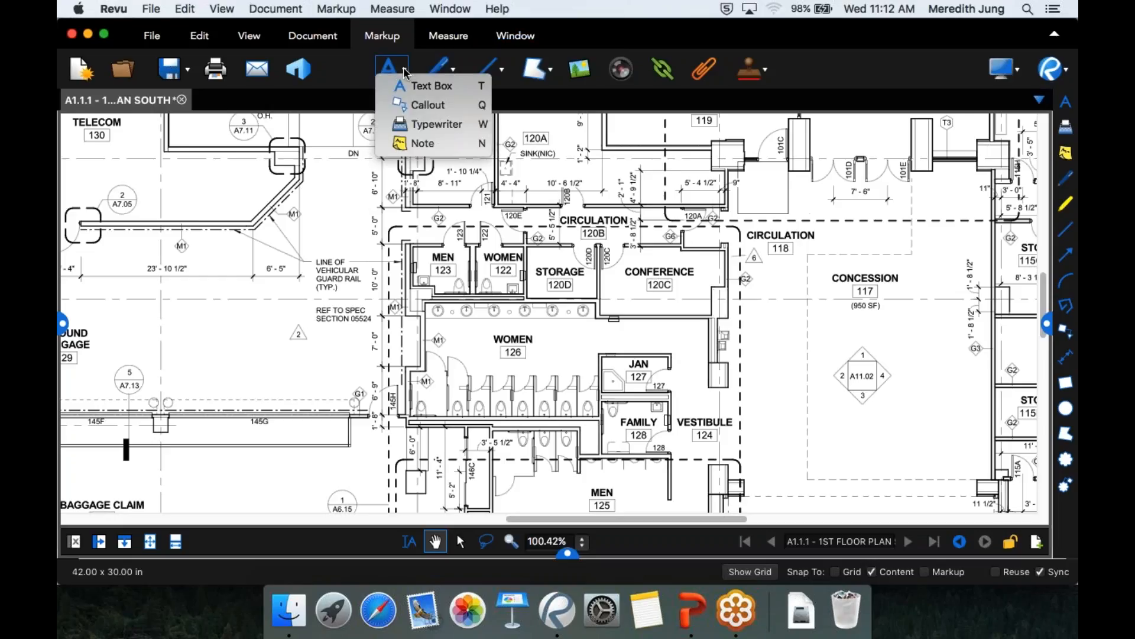
{"action": "left_click", "coordinate": [408, 108]}
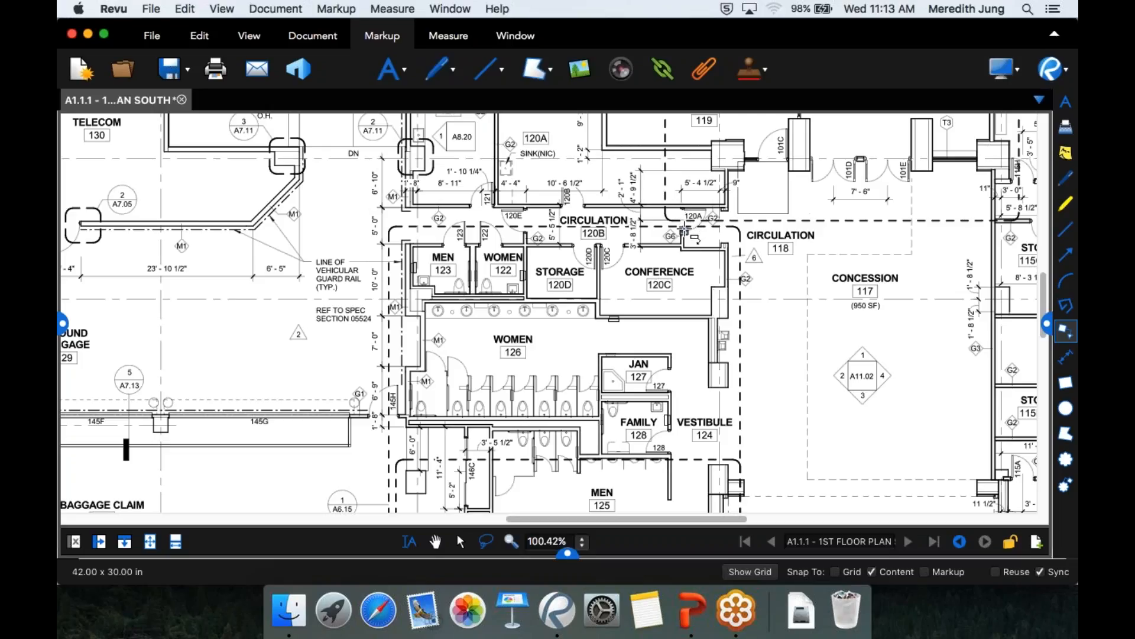
{"action": "left_click", "coordinate": [684, 231]}
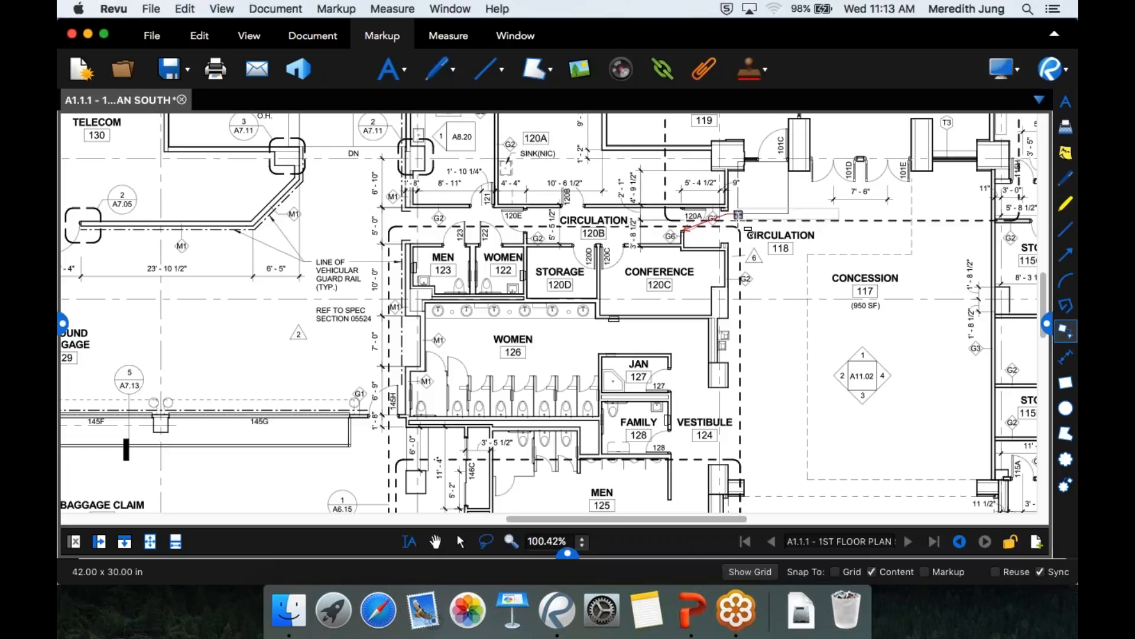
{"action": "left_click", "coordinate": [739, 215]}
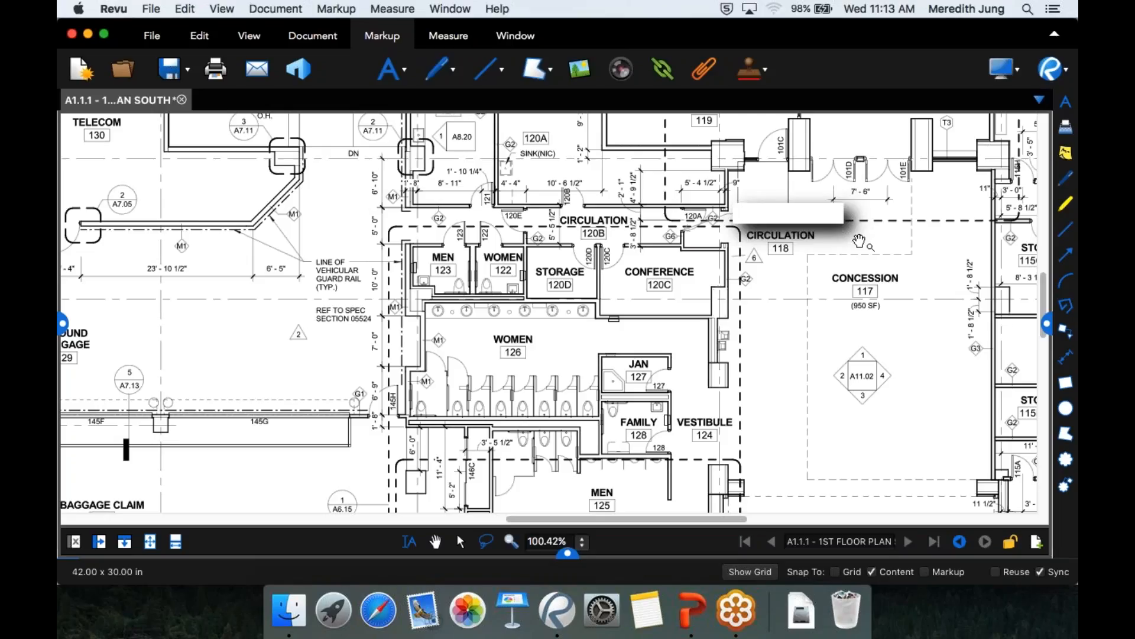
{"action": "type", "text": "Door needs bl"}
{"action": "type", "text": "gger "}
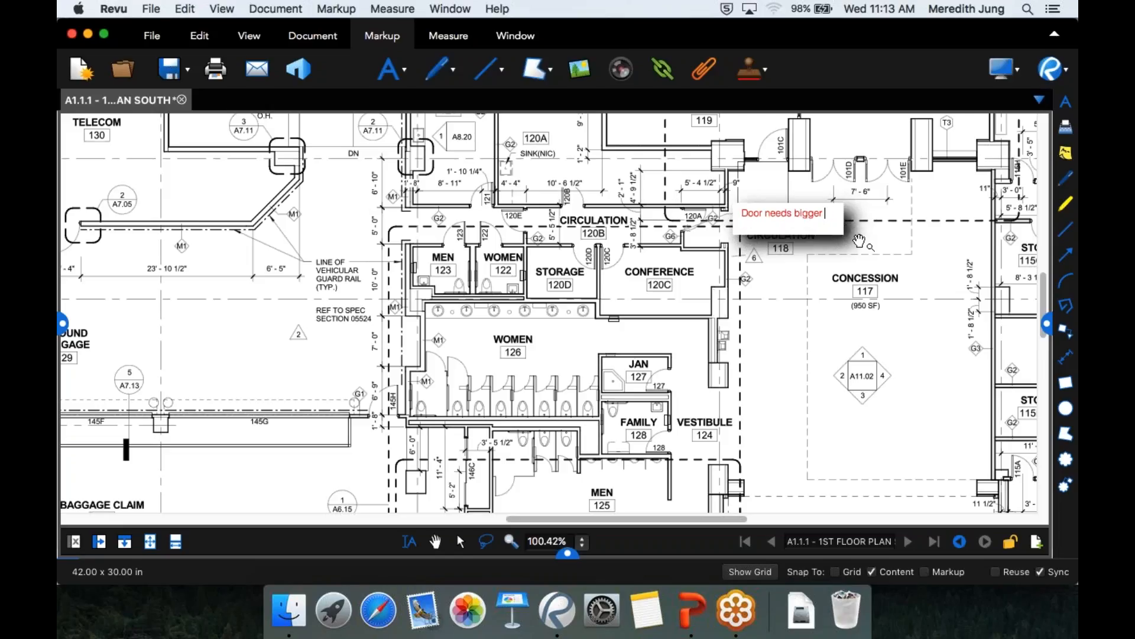
{"action": "type", "text": "clearance, make double door?"}
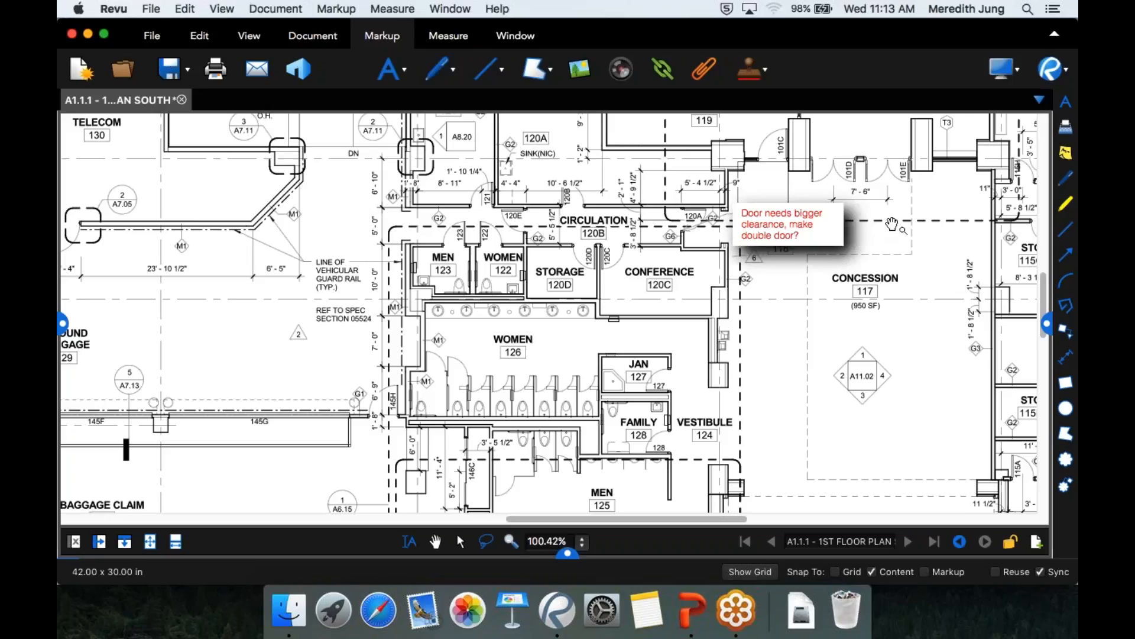
{"action": "key", "text": "Escape"}
{"action": "left_click_drag", "start_coordinate": [783, 226], "coordinate": [867, 236]}
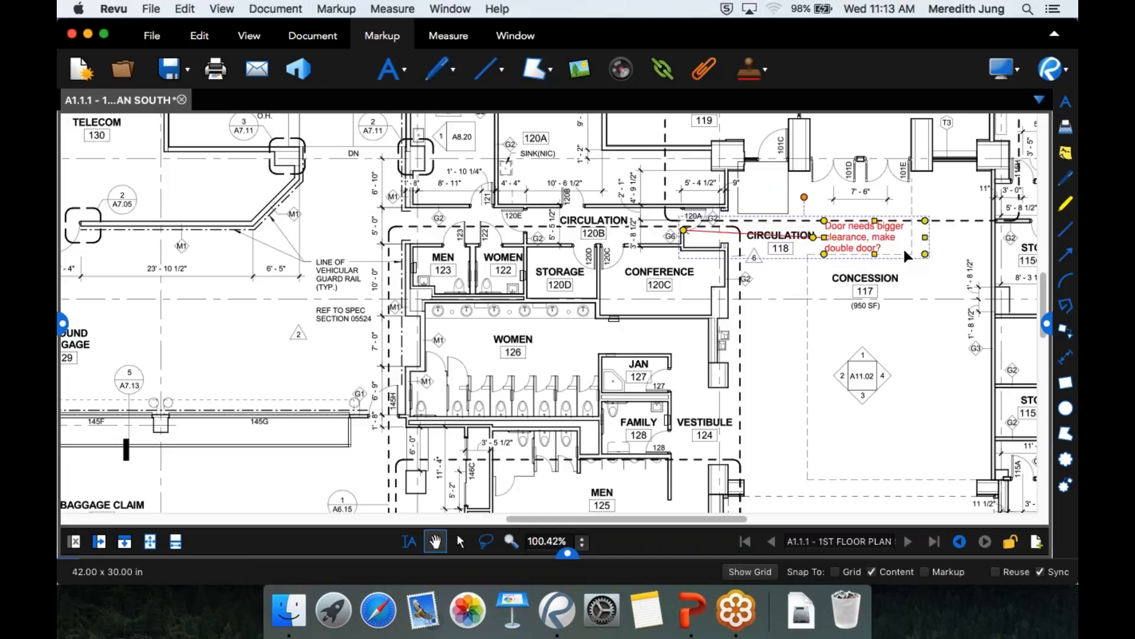
Draw a Cloud markup around the door 120A opening in the corridor
{"action": "left_click", "coordinate": [548, 69]}
{"action": "left_click", "coordinate": [569, 143]}
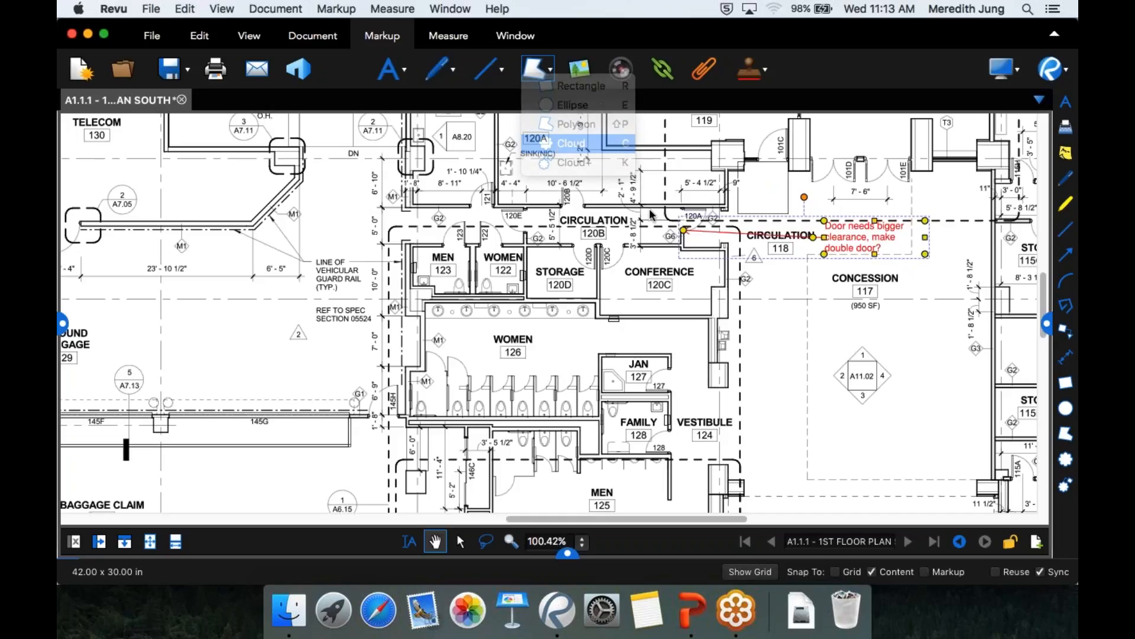
{"action": "left_click_drag", "start_coordinate": [665, 207], "coordinate": [713, 247]}
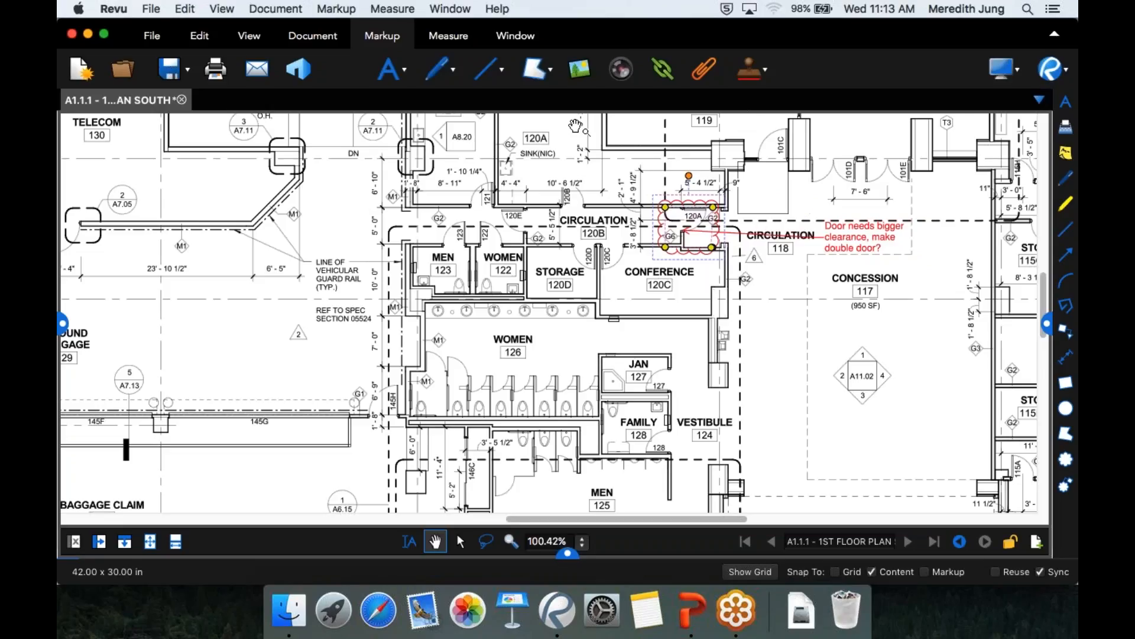
Highlight the LINE OF VEHICULAR GUARD RAIL (TYP.) note and scribble a freehand highlight above it
{"action": "left_click", "coordinate": [444, 72]}
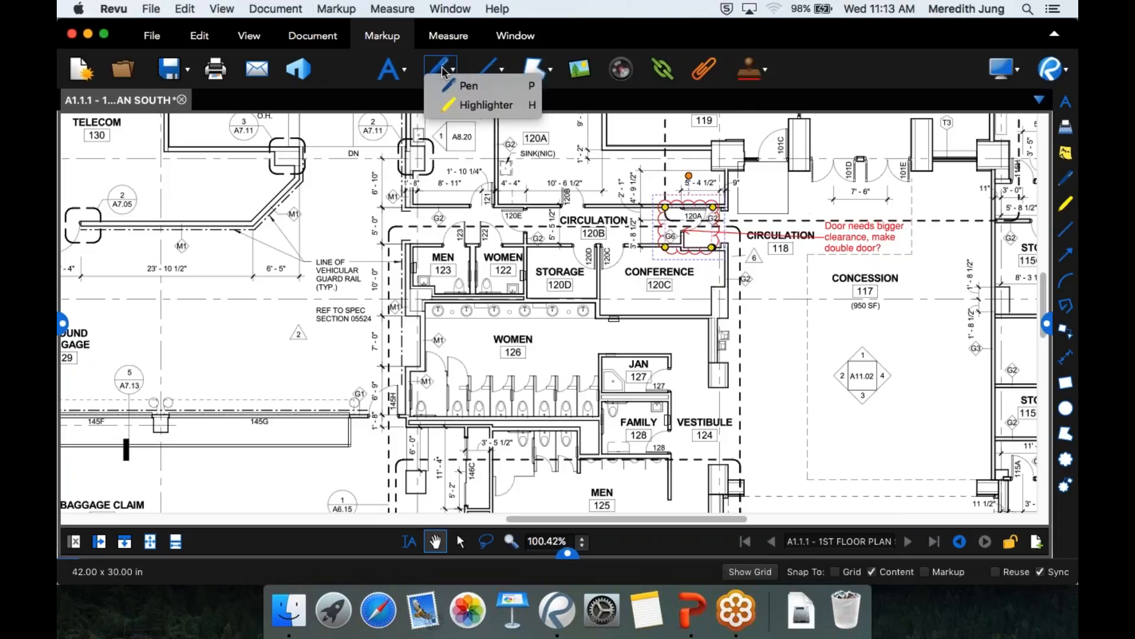
{"action": "left_click", "coordinate": [451, 106]}
{"action": "mouse_move", "coordinate": [335, 203]}
{"action": "left_mouse_down"}
{"action": "mouse_move", "coordinate": [352, 239]}
{"action": "mouse_move", "coordinate": [324, 266]}
{"action": "mouse_move", "coordinate": [362, 288]}
{"action": "left_mouse_up"}
{"action": "left_click", "coordinate": [445, 79]}
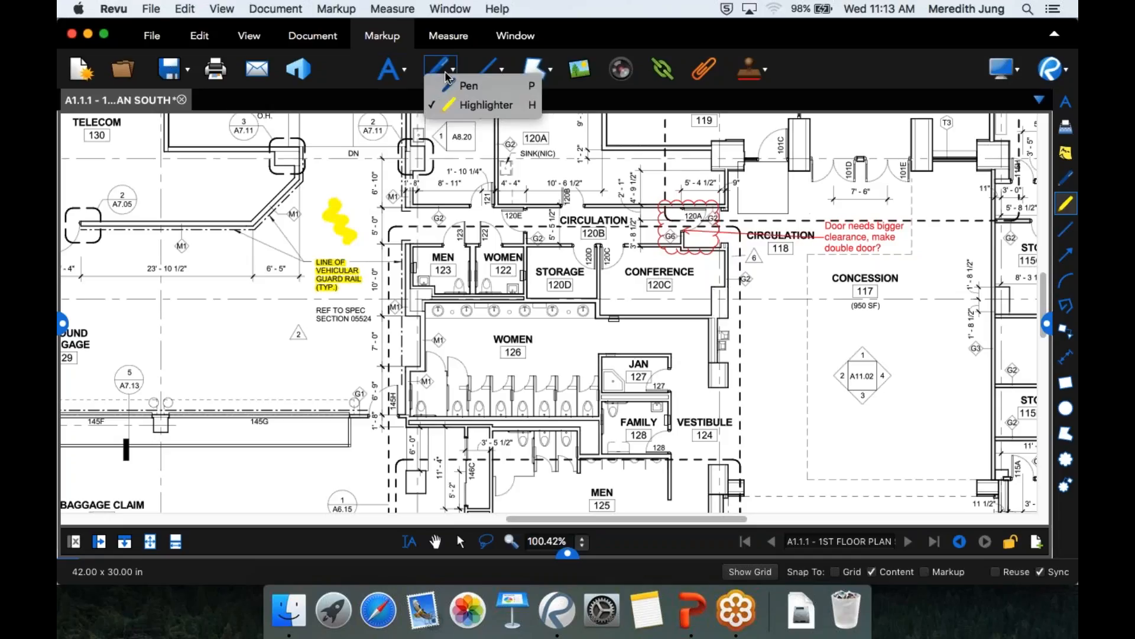
Add a vertical Dimension markup labelled 5ft across the corridor at door 120A and move it to the cloud's right edge
{"action": "left_click", "coordinate": [497, 70]}
{"action": "left_click", "coordinate": [497, 70]}
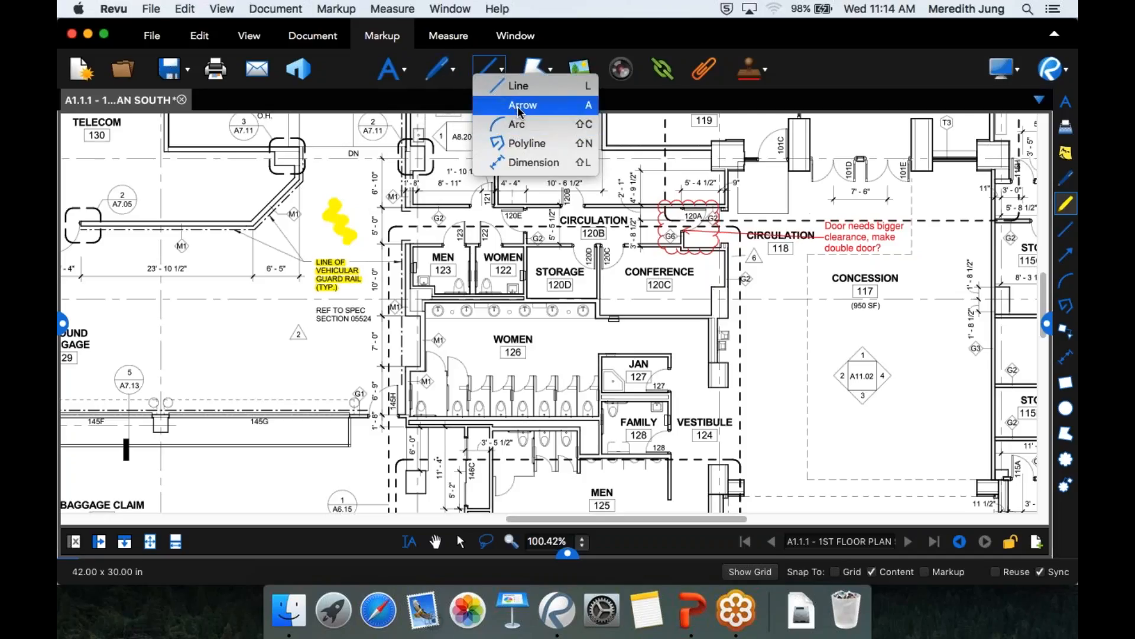
{"action": "left_click", "coordinate": [504, 167]}
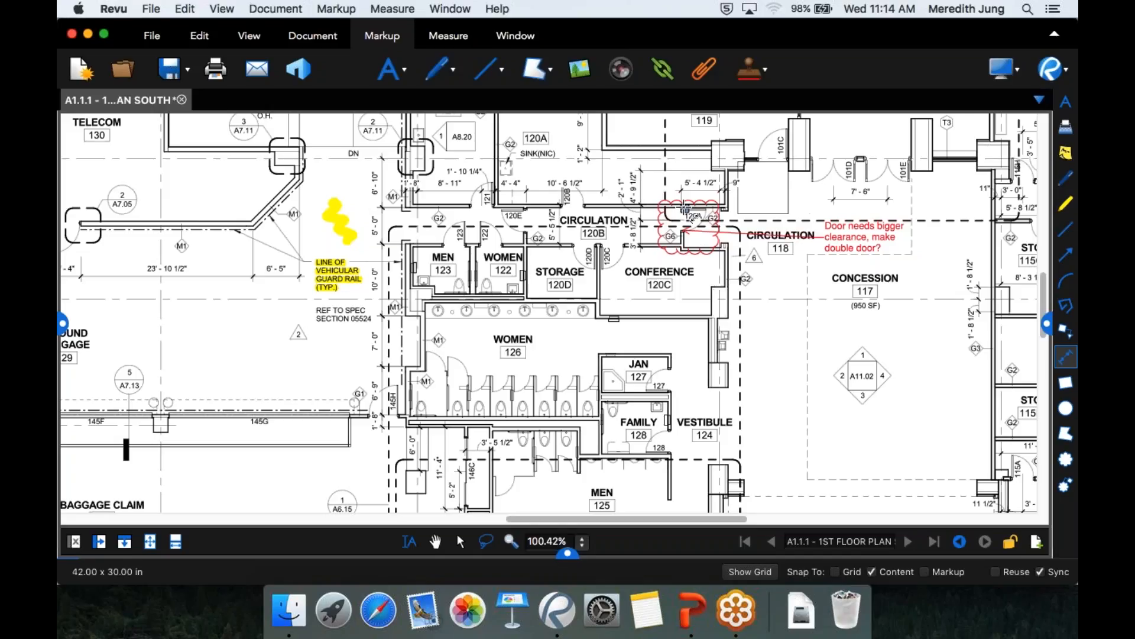
{"action": "left_click", "coordinate": [696, 252]}
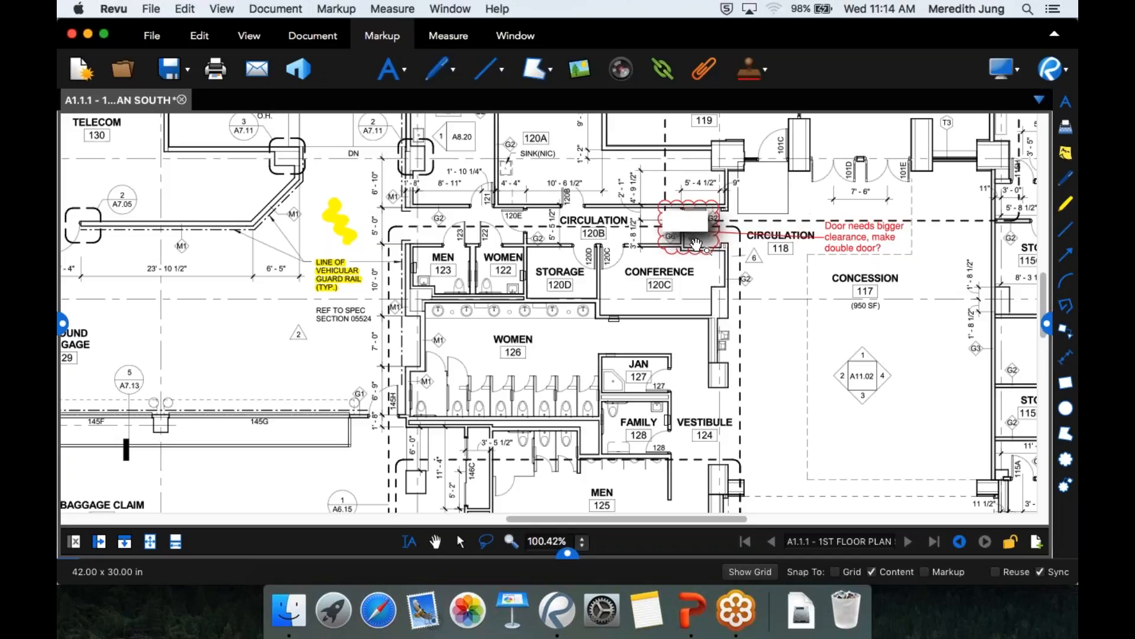
{"action": "type", "text": "5ft"}
{"action": "key", "text": "Return"}
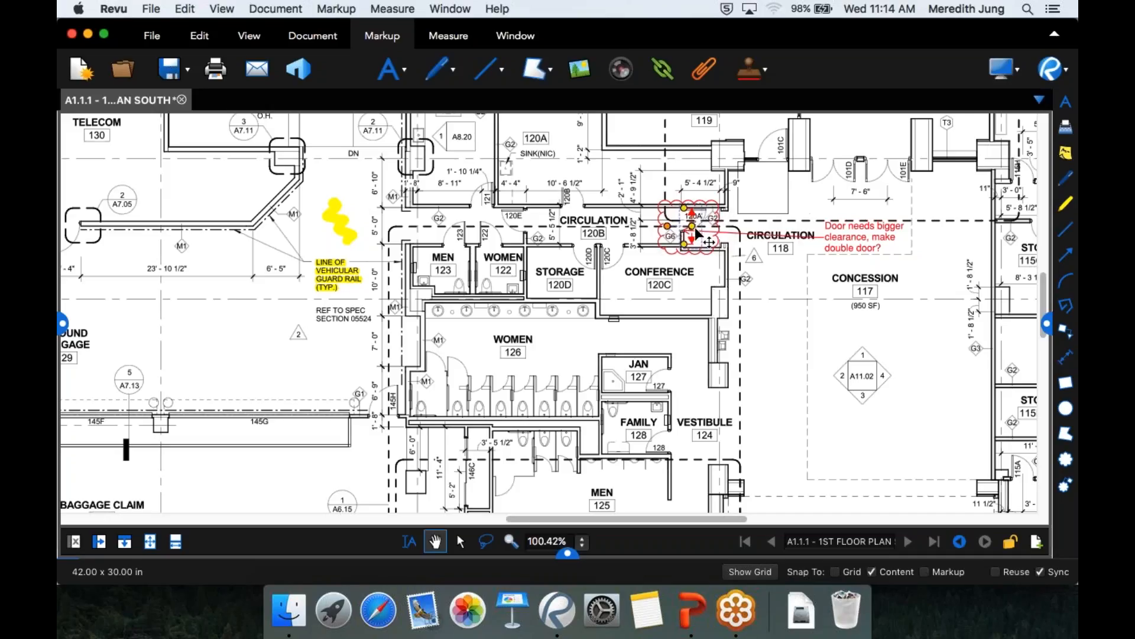
{"action": "left_click_drag", "start_coordinate": [696, 230], "coordinate": [730, 235]}
{"action": "left_click", "coordinate": [757, 236]}
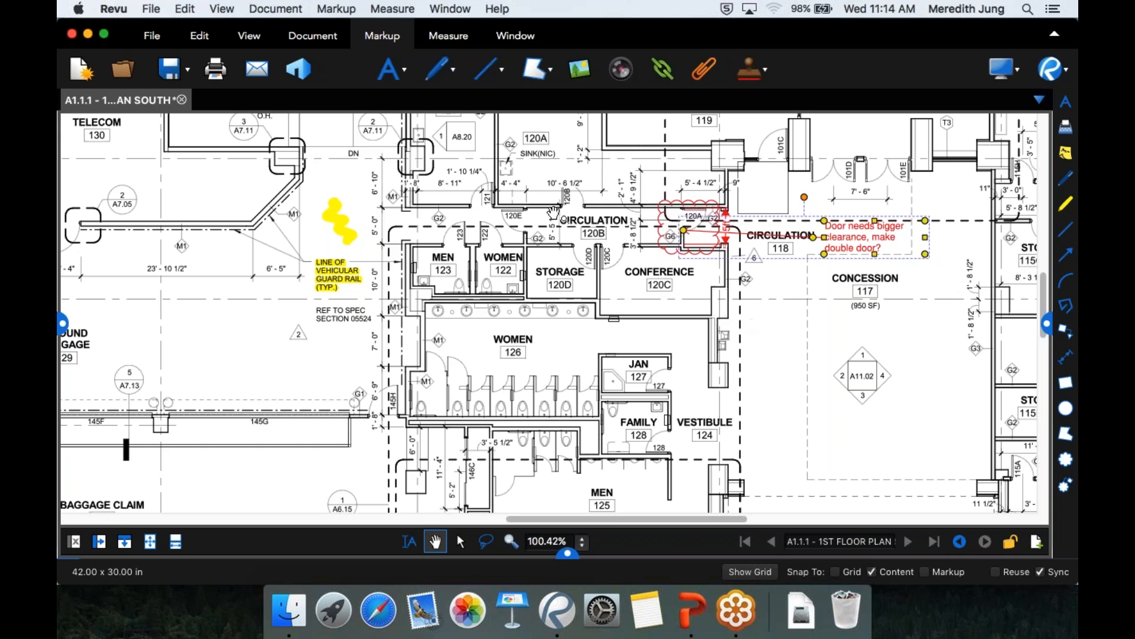
{"action": "left_click", "coordinate": [566, 264]}
{"action": "left_click_drag", "start_coordinate": [557, 263], "coordinate": [556, 352]}
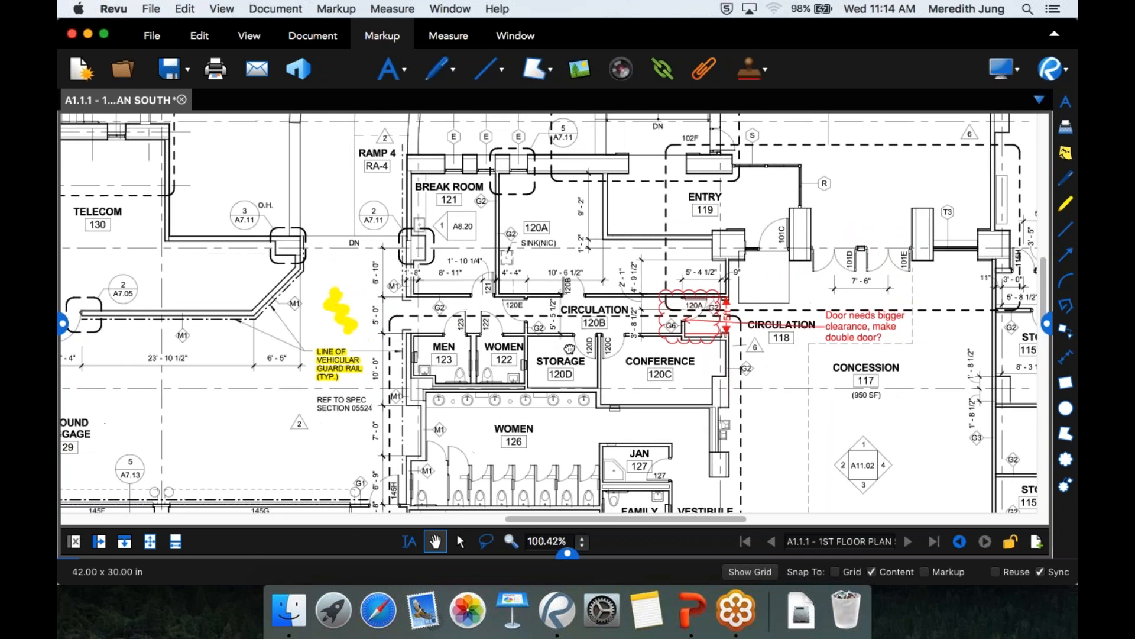
{"action": "left_click_drag", "start_coordinate": [589, 293], "coordinate": [524, 258]}
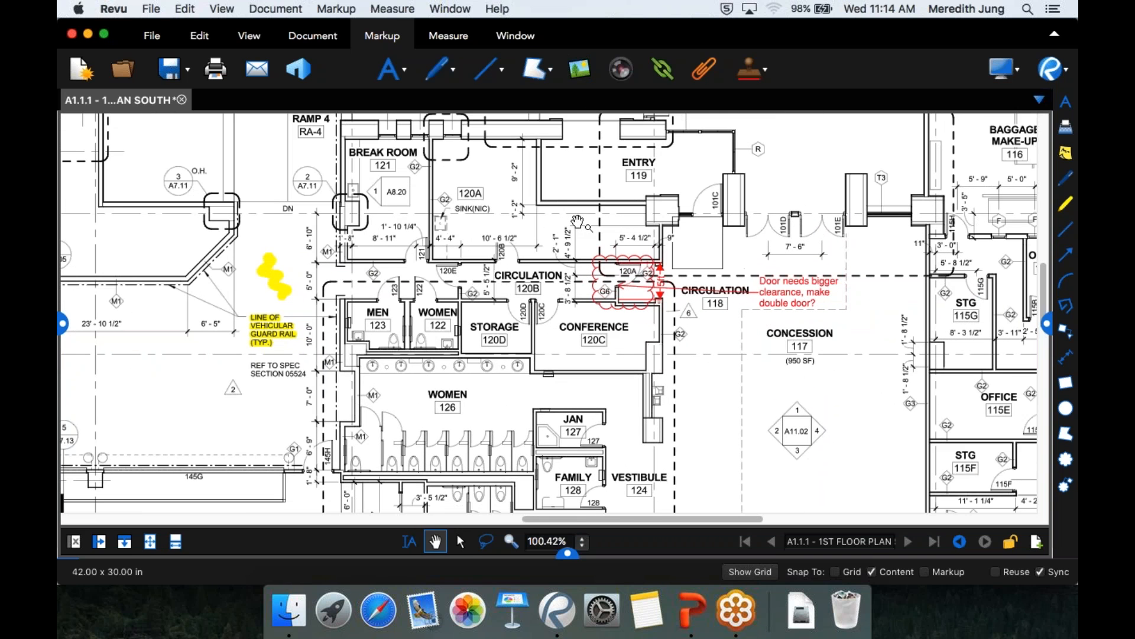
{"action": "left_click_drag", "start_coordinate": [578, 221], "coordinate": [670, 256]}
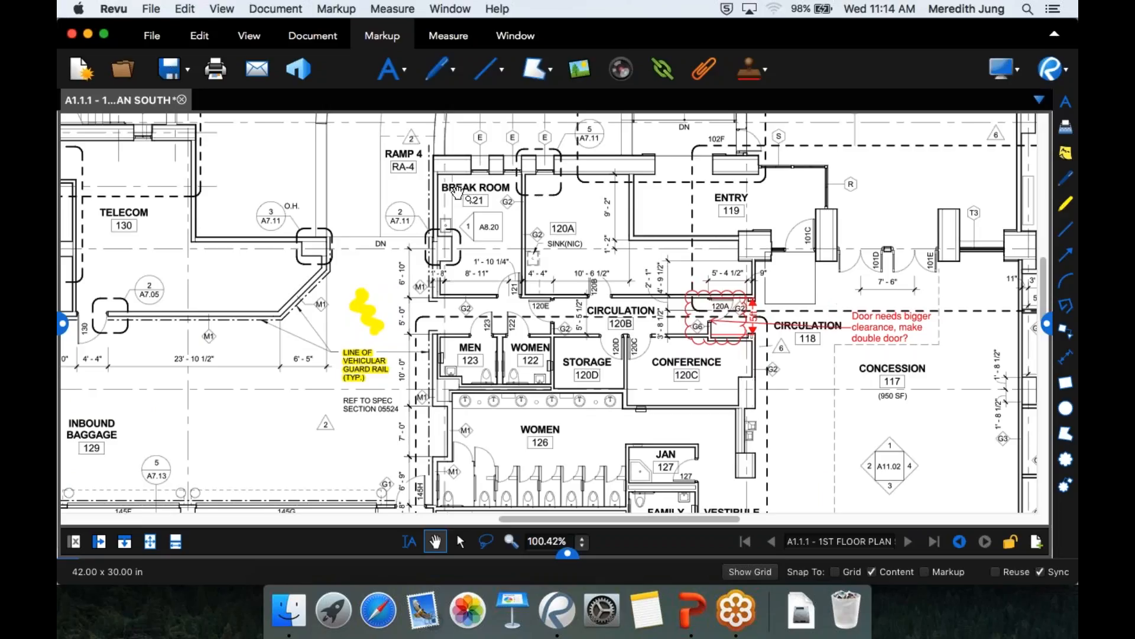
Add a Cloud+ markup around the upper wall junction between Break Room 121 and room 120A, with the text "Crack in wall"
{"action": "scroll", "coordinate": [443, 180], "scroll_direction": "down", "scroll_amount": 5}
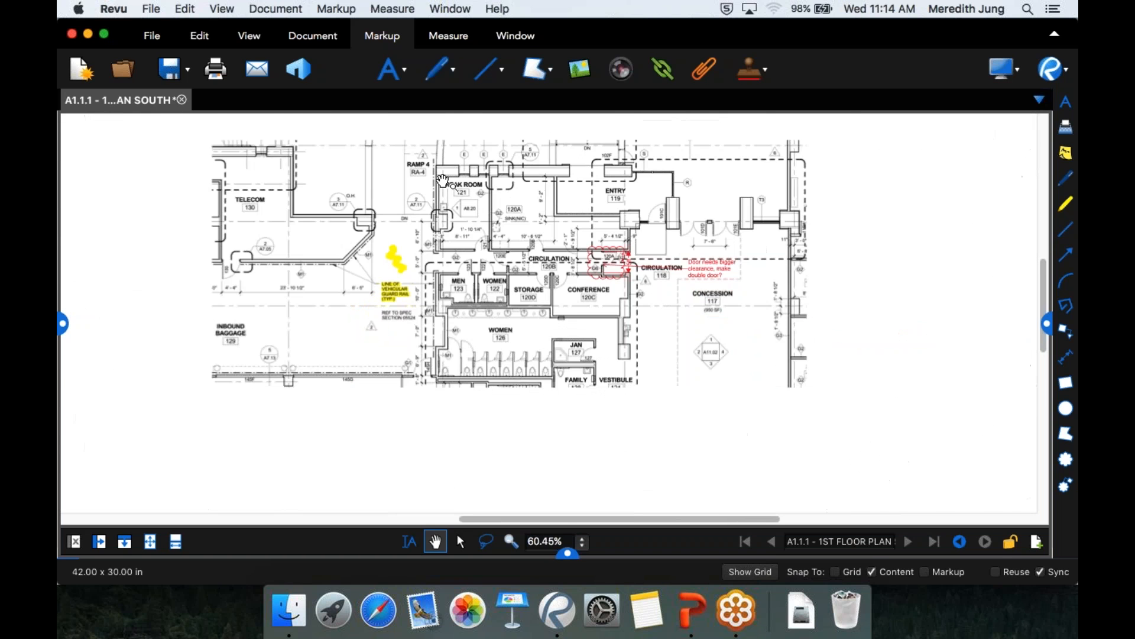
{"action": "scroll", "coordinate": [658, 179], "scroll_direction": "up", "scroll_amount": 10}
{"action": "left_click_drag", "start_coordinate": [659, 179], "coordinate": [565, 201]}
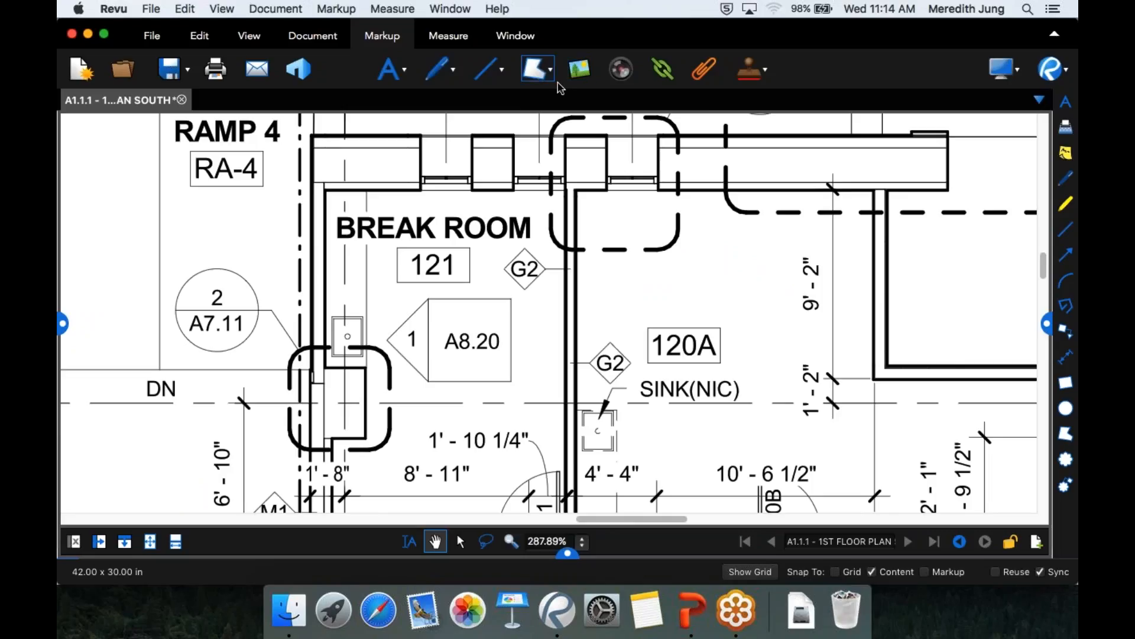
{"action": "left_click", "coordinate": [555, 74]}
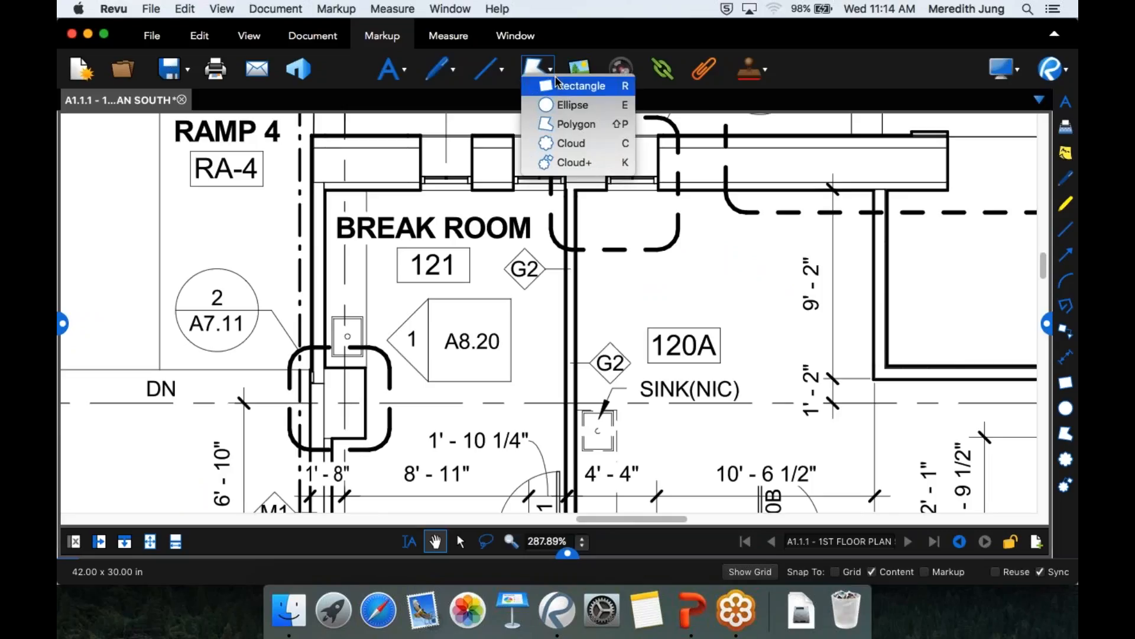
{"action": "left_click", "coordinate": [576, 162]}
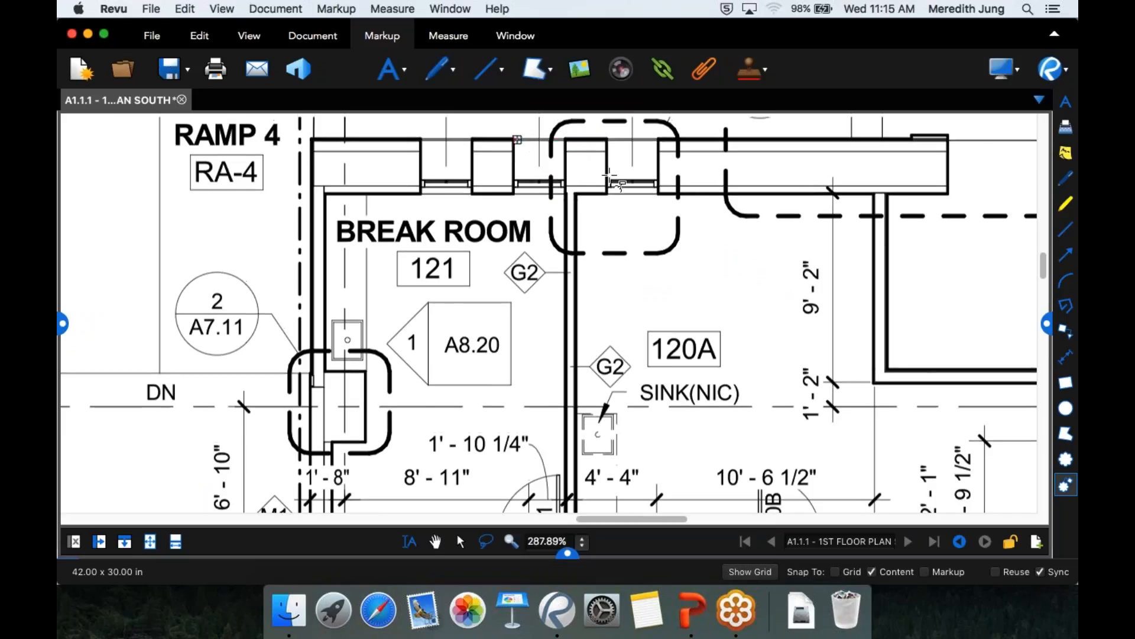
{"action": "left_click_drag", "start_coordinate": [516, 135], "coordinate": [612, 236]}
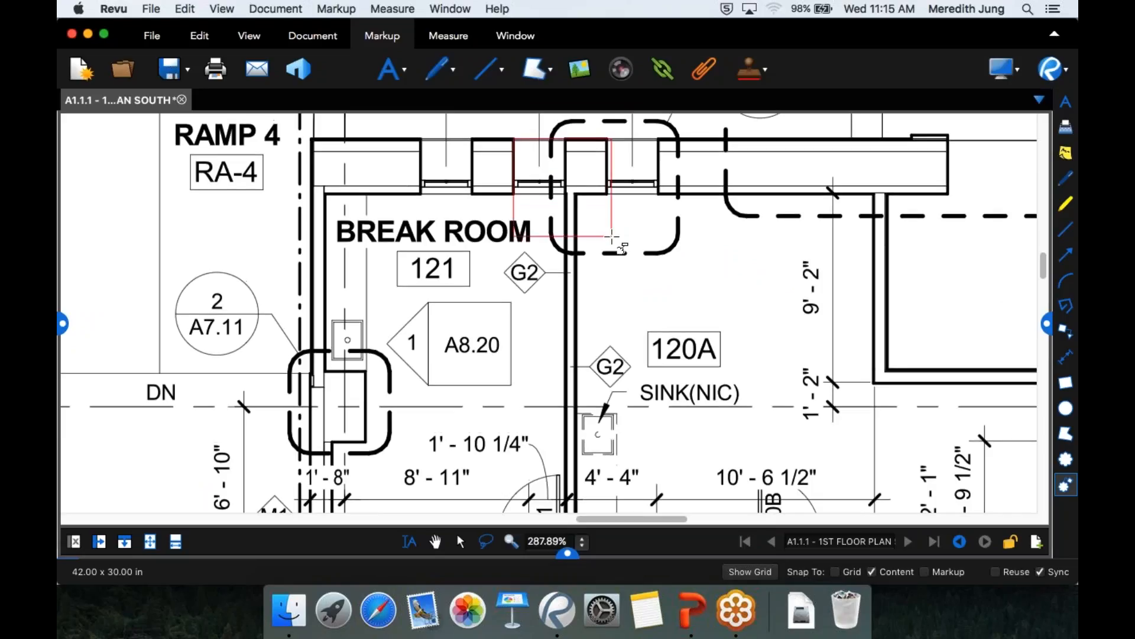
{"action": "left_click", "coordinate": [676, 293]}
{"action": "type", "text": "Crack in wall"}
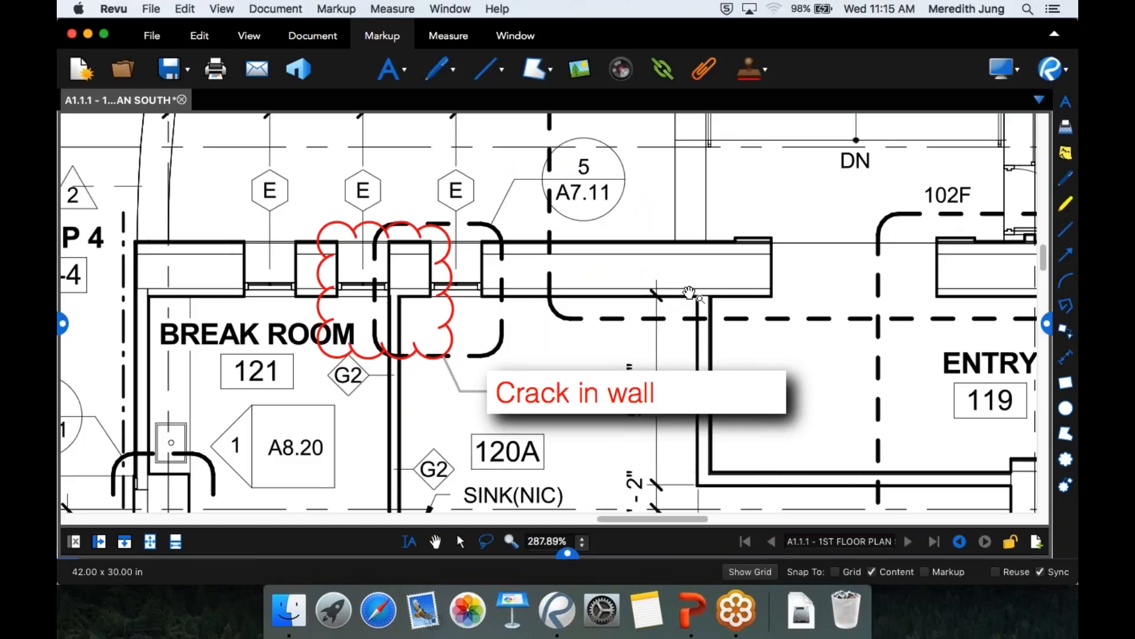
{"action": "left_click", "coordinate": [679, 293]}
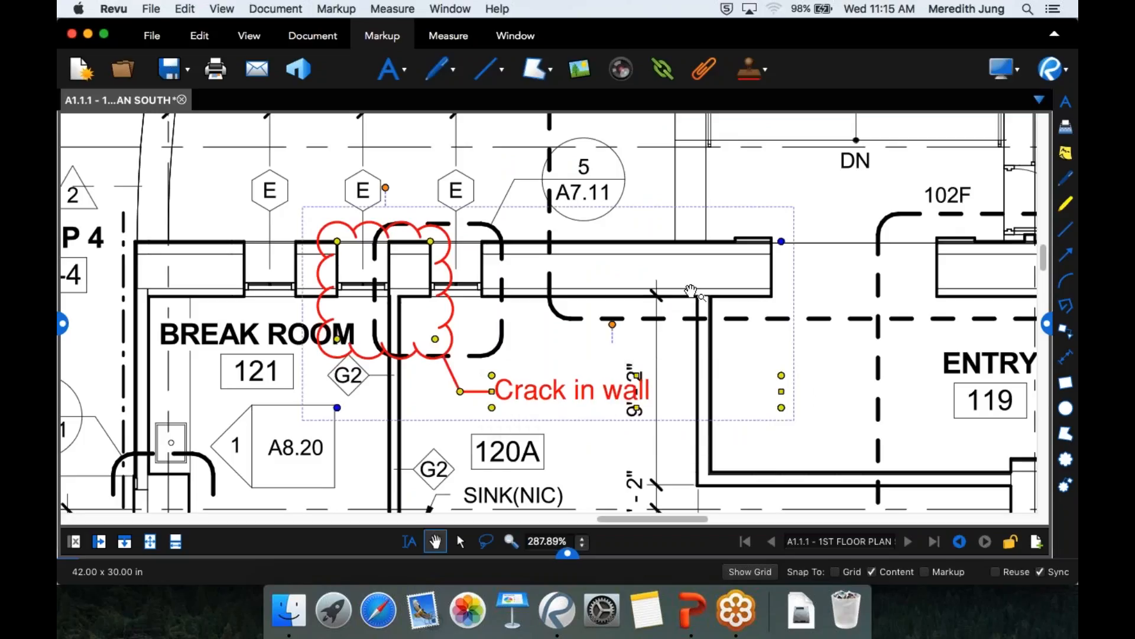
Insert the image WallIssue 002.jpg from the Images folder of Demo 2016 and place it beside the "Crack in wall" cloud
{"action": "left_click", "coordinate": [580, 71]}
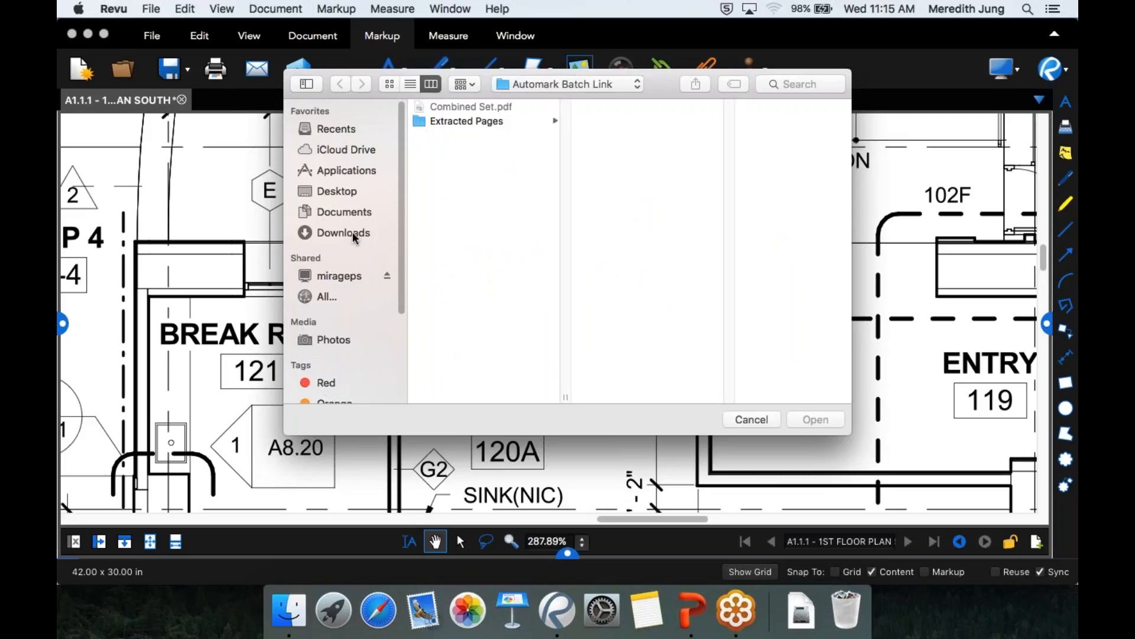
{"action": "left_click", "coordinate": [559, 88]}
{"action": "left_click", "coordinate": [556, 101]}
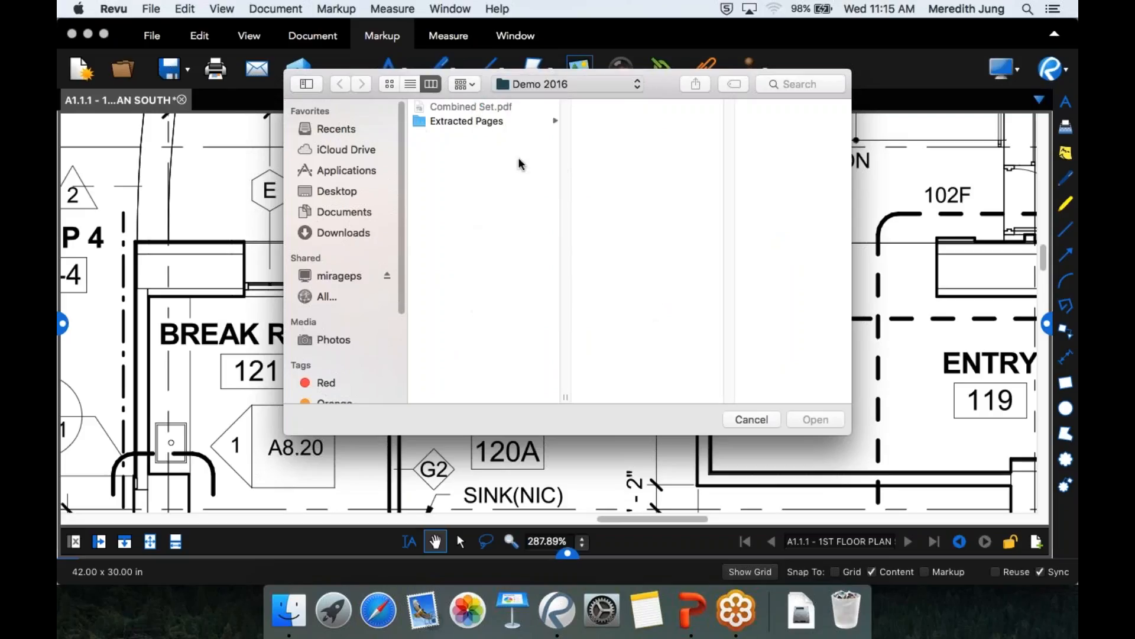
{"action": "left_click", "coordinate": [721, 241]}
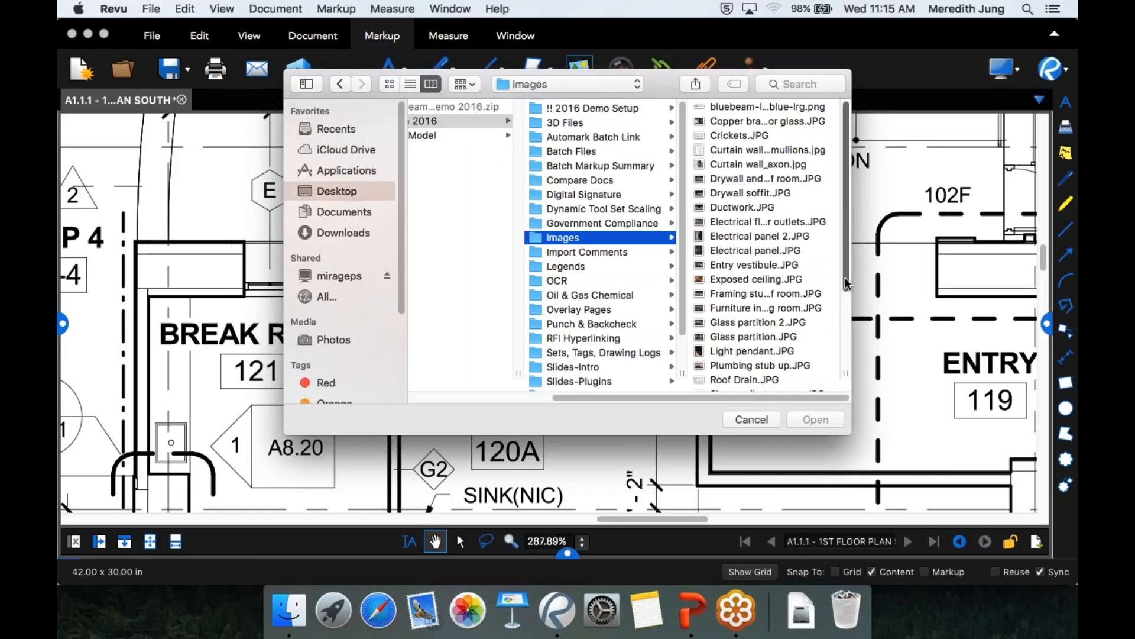
{"action": "left_click_drag", "start_coordinate": [846, 278], "coordinate": [844, 354]}
{"action": "left_click", "coordinate": [757, 359]}
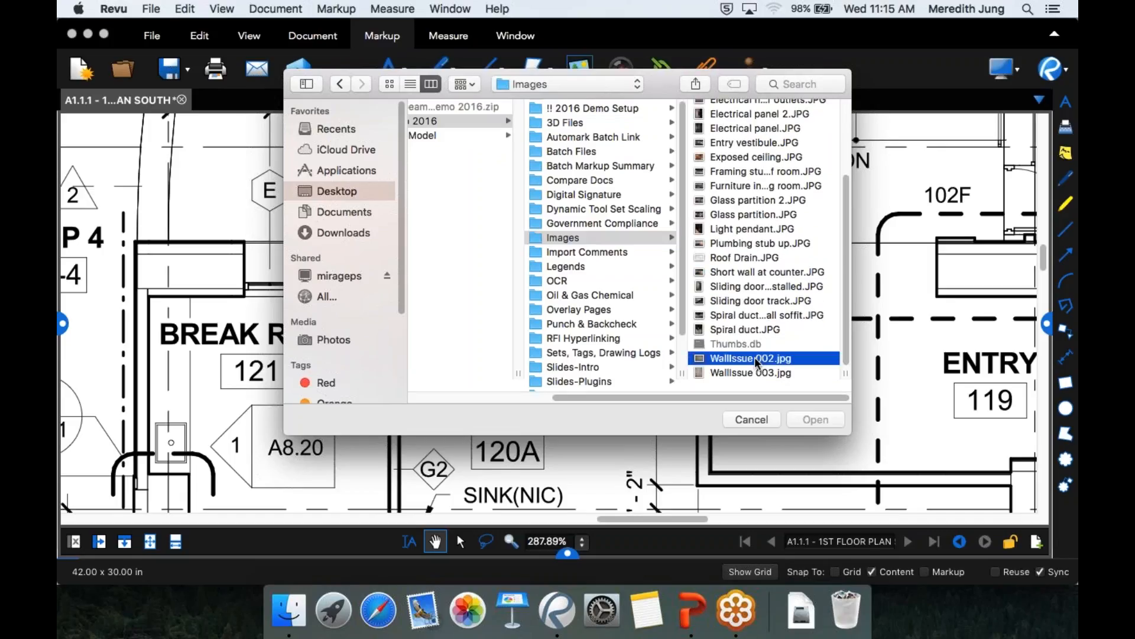
{"action": "left_click", "coordinate": [815, 419]}
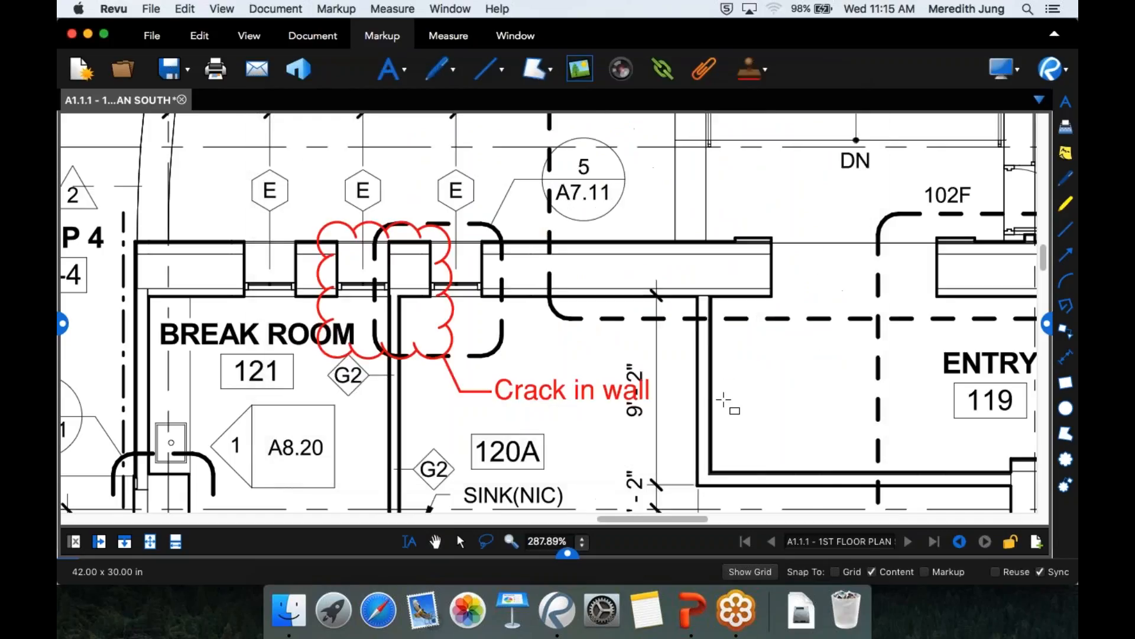
{"action": "left_click", "coordinate": [553, 240]}
{"action": "mouse_move", "coordinate": [545, 305]}
{"action": "left_mouse_down"}
{"action": "mouse_move", "coordinate": [813, 394]}
{"action": "mouse_move", "coordinate": [742, 344]}
{"action": "mouse_move", "coordinate": [582, 315]}
{"action": "mouse_move", "coordinate": [842, 293]}
{"action": "mouse_move", "coordinate": [828, 278]}
{"action": "left_mouse_up"}
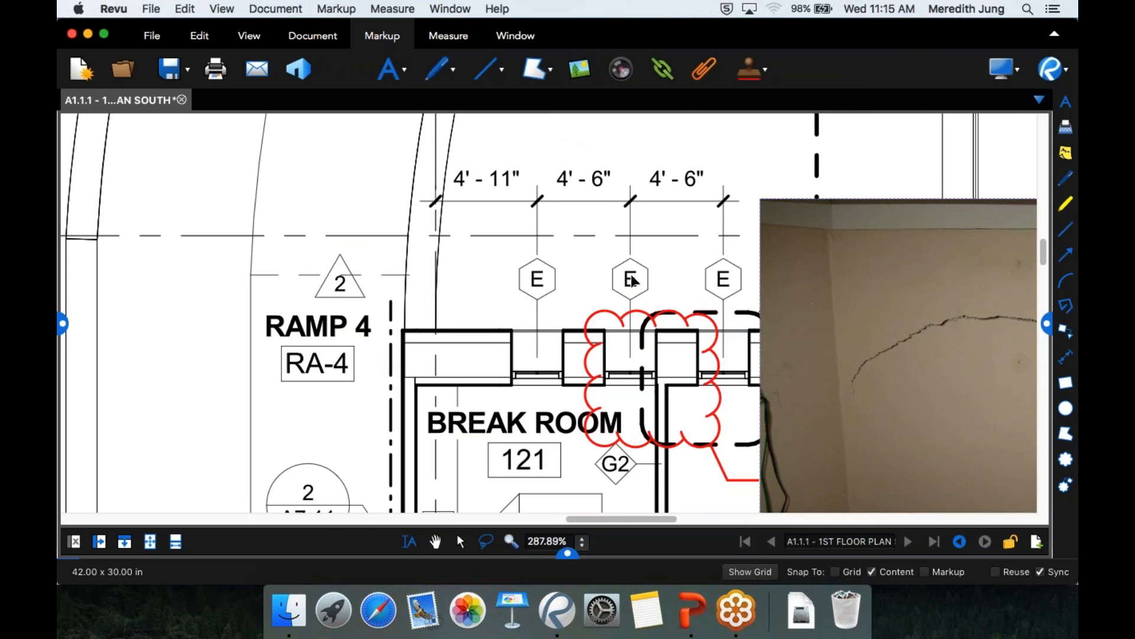
Examine the inserted wall crack photo up close and in relation to the surrounding floor plan
{"action": "left_click", "coordinate": [436, 541]}
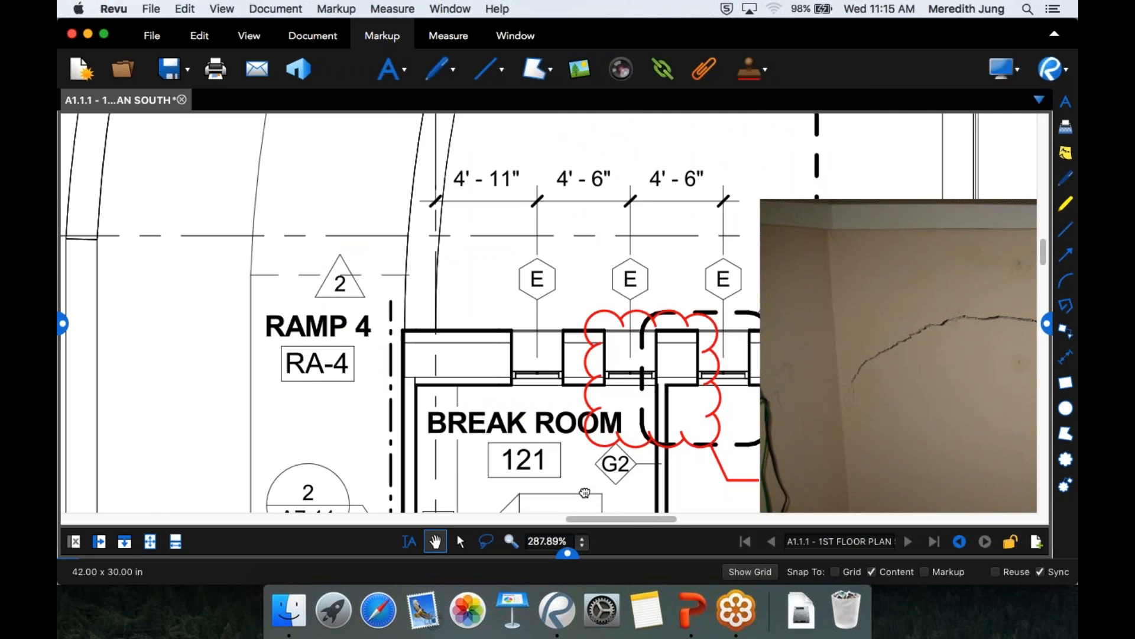
{"action": "left_click_drag", "start_coordinate": [583, 492], "coordinate": [522, 471]}
{"action": "scroll", "coordinate": [616, 424], "scroll_direction": "up", "scroll_amount": 3}
{"action": "mouse_move", "coordinate": [638, 521]}
{"action": "left_mouse_down"}
{"action": "mouse_move", "coordinate": [737, 532]}
{"action": "mouse_move", "coordinate": [676, 518]}
{"action": "left_mouse_up"}
{"action": "scroll", "coordinate": [676, 519], "scroll_direction": "down", "scroll_amount": 2}
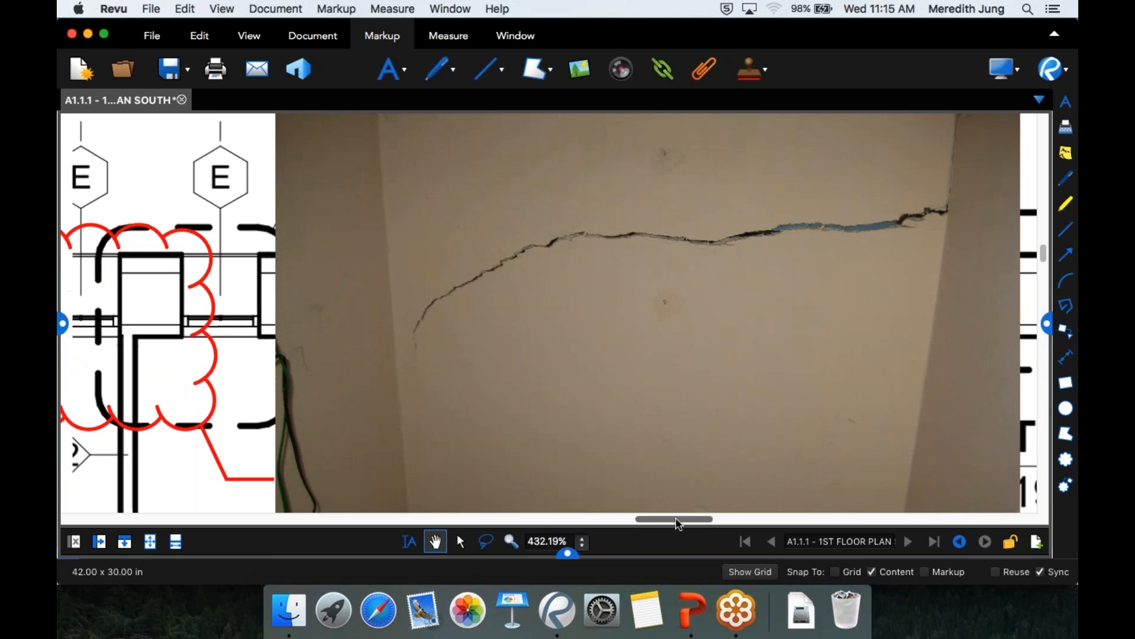
{"action": "scroll", "coordinate": [679, 520], "scroll_direction": "down", "scroll_amount": 8}
{"action": "scroll", "coordinate": [810, 472], "scroll_direction": "up", "scroll_amount": 5}
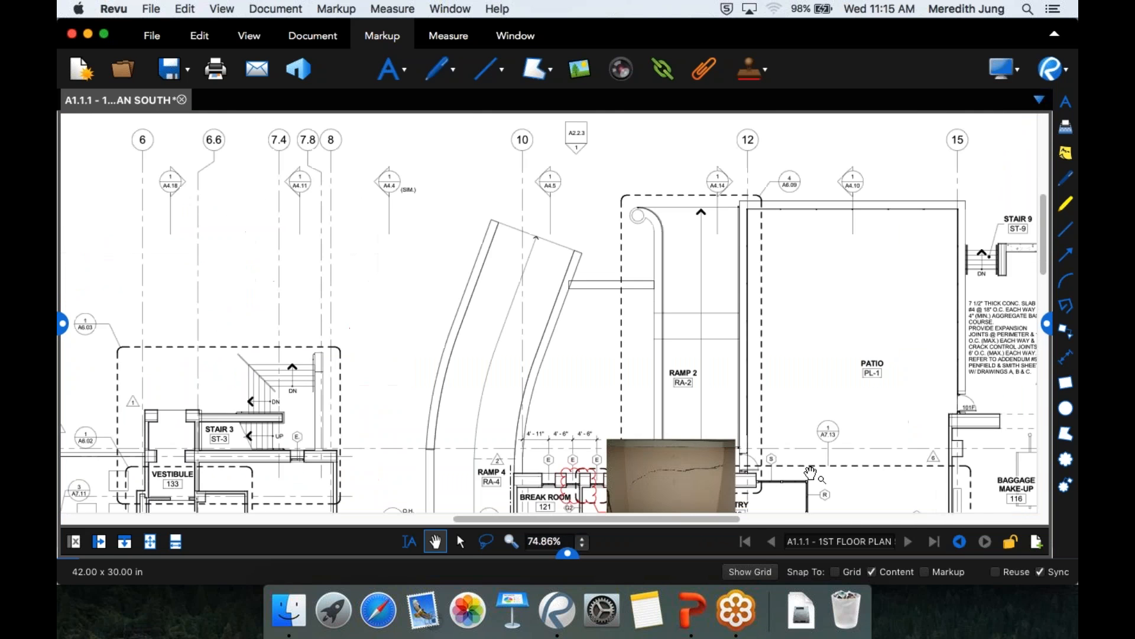
{"action": "scroll", "coordinate": [810, 472], "scroll_direction": "down", "scroll_amount": 5}
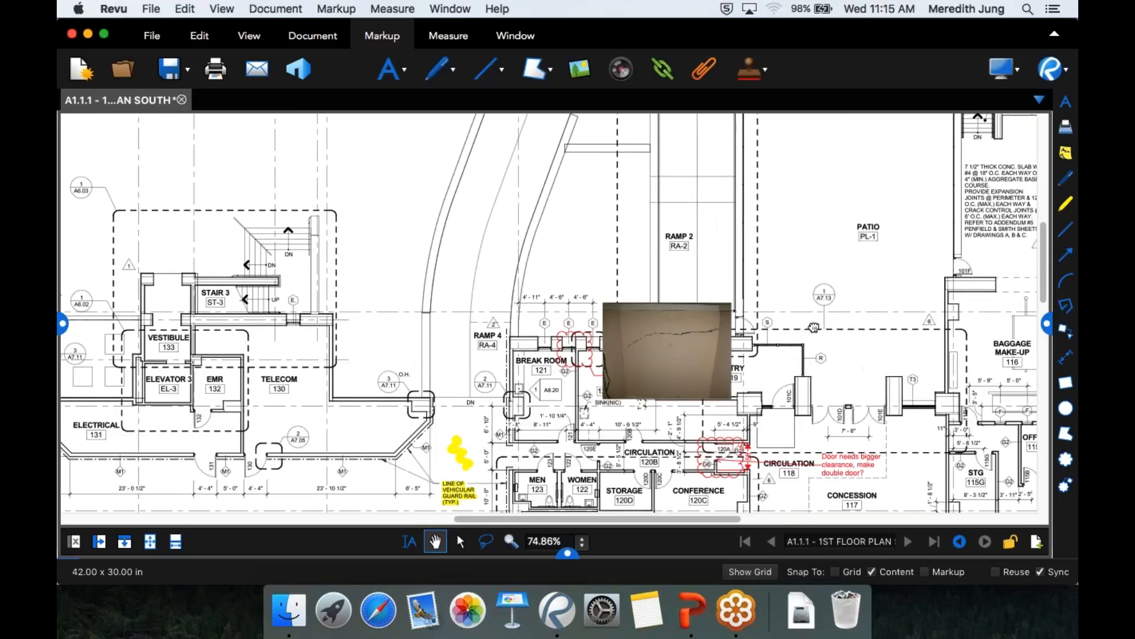
Shrink the wall crack photo to about half its size, keeping its upper-left corner in place
{"action": "left_click", "coordinate": [699, 360]}
{"action": "left_click_drag", "start_coordinate": [739, 390], "coordinate": [667, 340]}
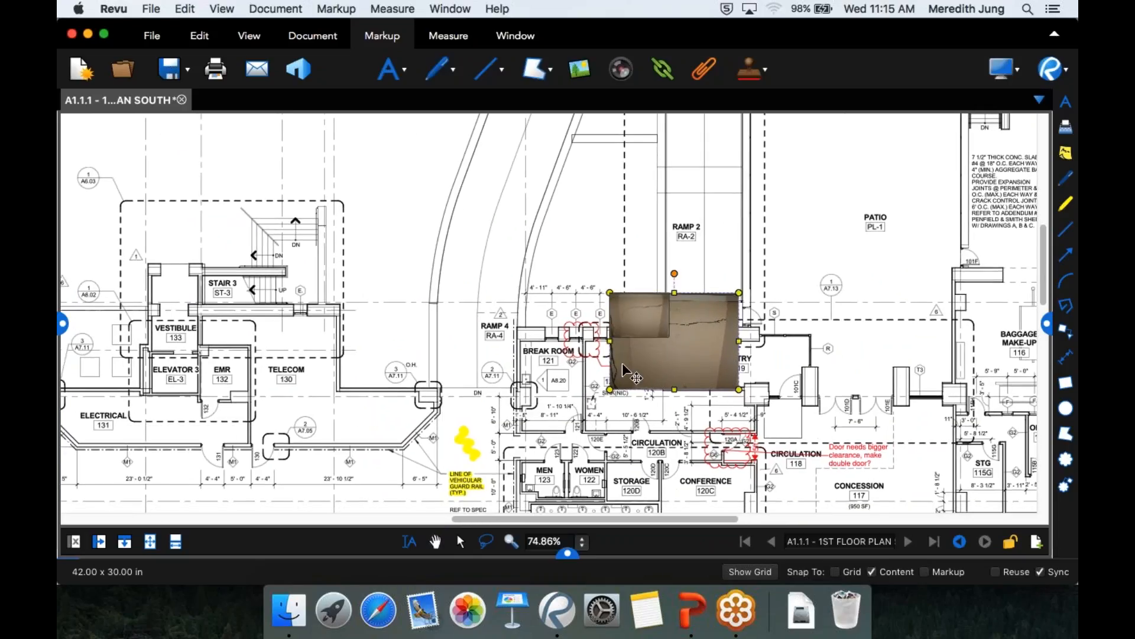
{"action": "scroll", "coordinate": [603, 349], "scroll_direction": "up", "scroll_amount": 3}
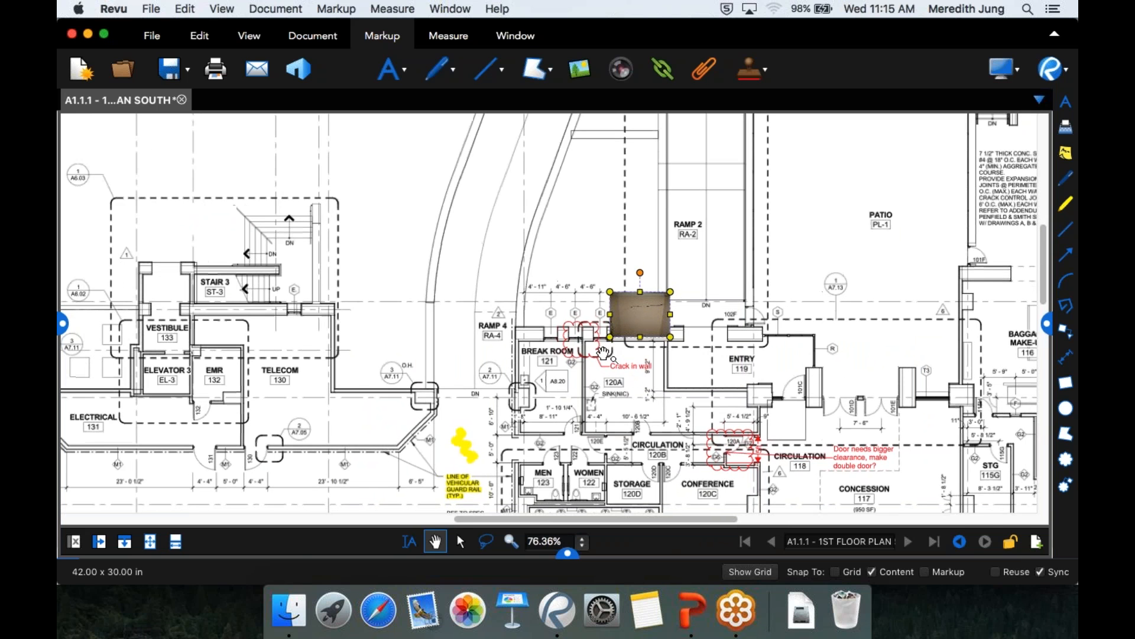
Draw an Arrow markup from the wall crack photo to the clouded wall area above Break Room 121
{"action": "scroll", "coordinate": [603, 358], "scroll_direction": "up", "scroll_amount": 5}
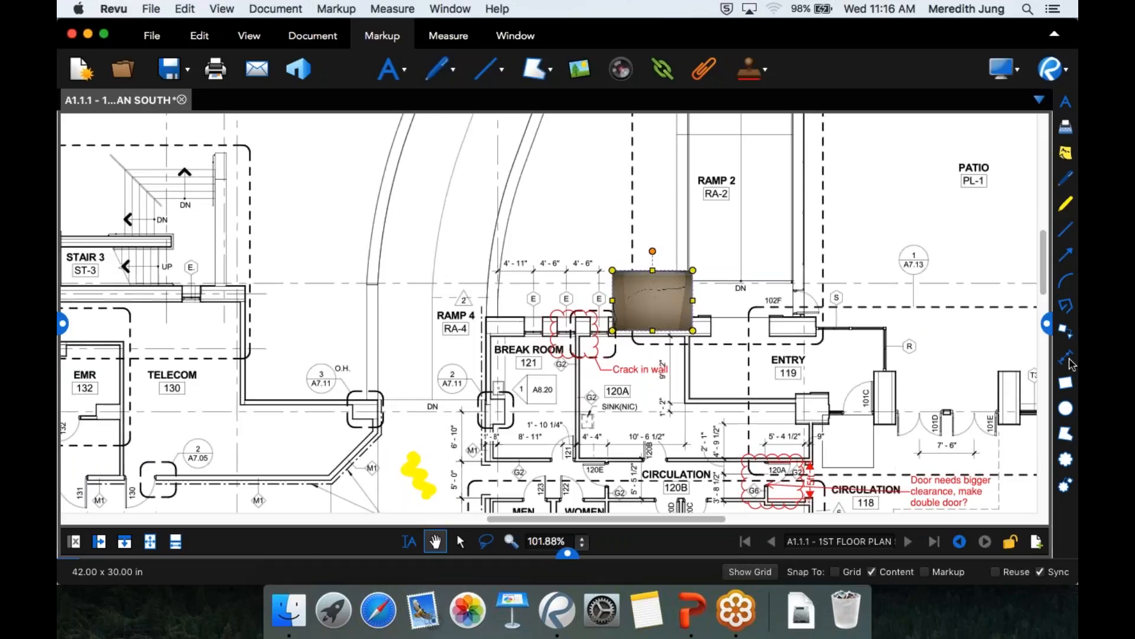
{"action": "scroll", "coordinate": [602, 360], "scroll_direction": "up", "scroll_amount": 6}
{"action": "left_click", "coordinate": [488, 74]}
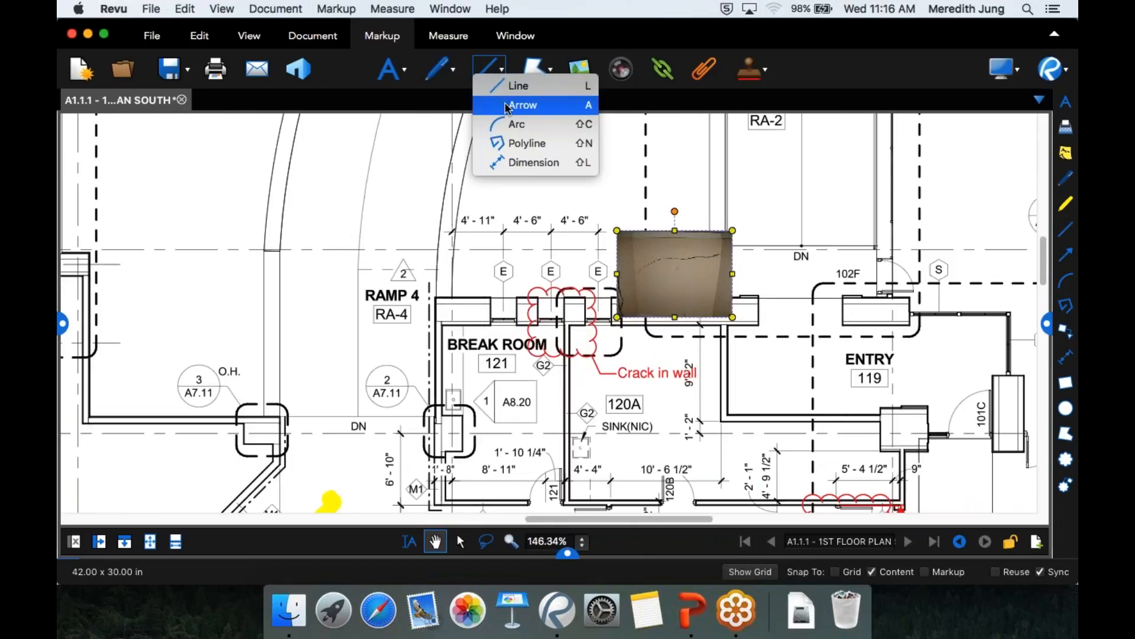
{"action": "left_click", "coordinate": [500, 106]}
{"action": "mouse_move", "coordinate": [608, 289]}
{"action": "left_mouse_down"}
{"action": "mouse_move", "coordinate": [582, 313]}
{"action": "mouse_move", "coordinate": [541, 321]}
{"action": "left_mouse_up"}
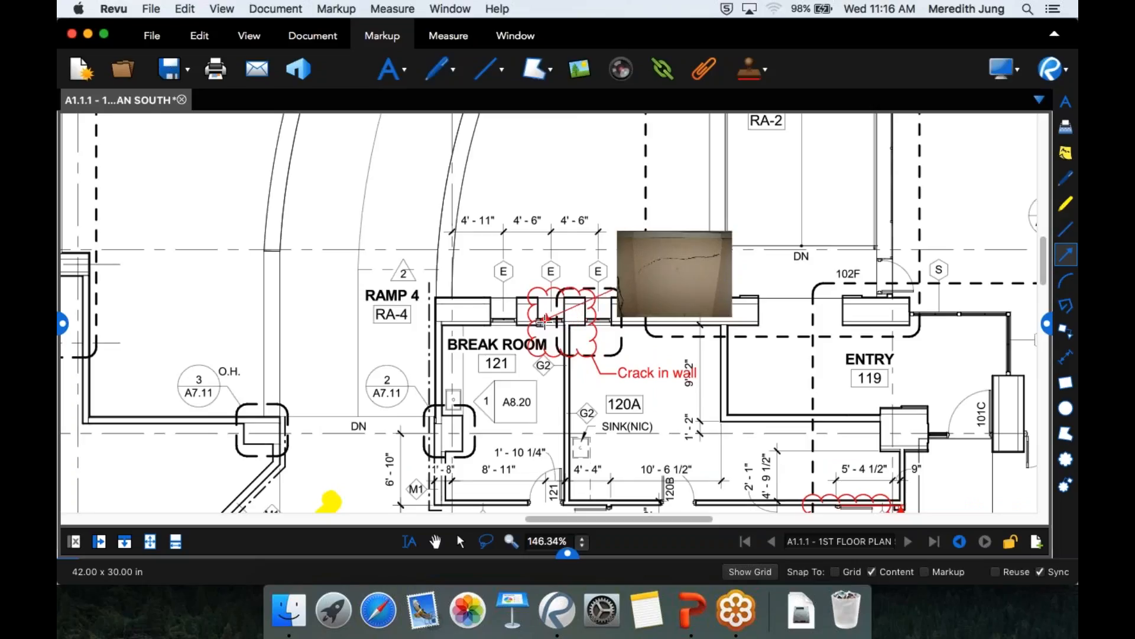
{"action": "left_click", "coordinate": [668, 323]}
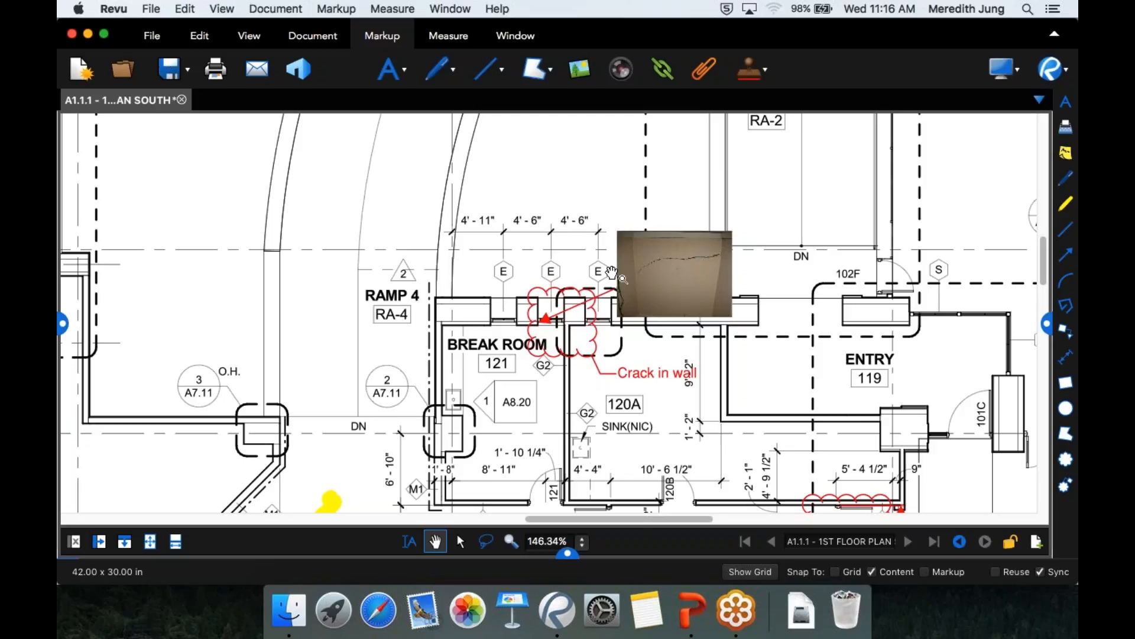
{"action": "left_click", "coordinate": [404, 69]}
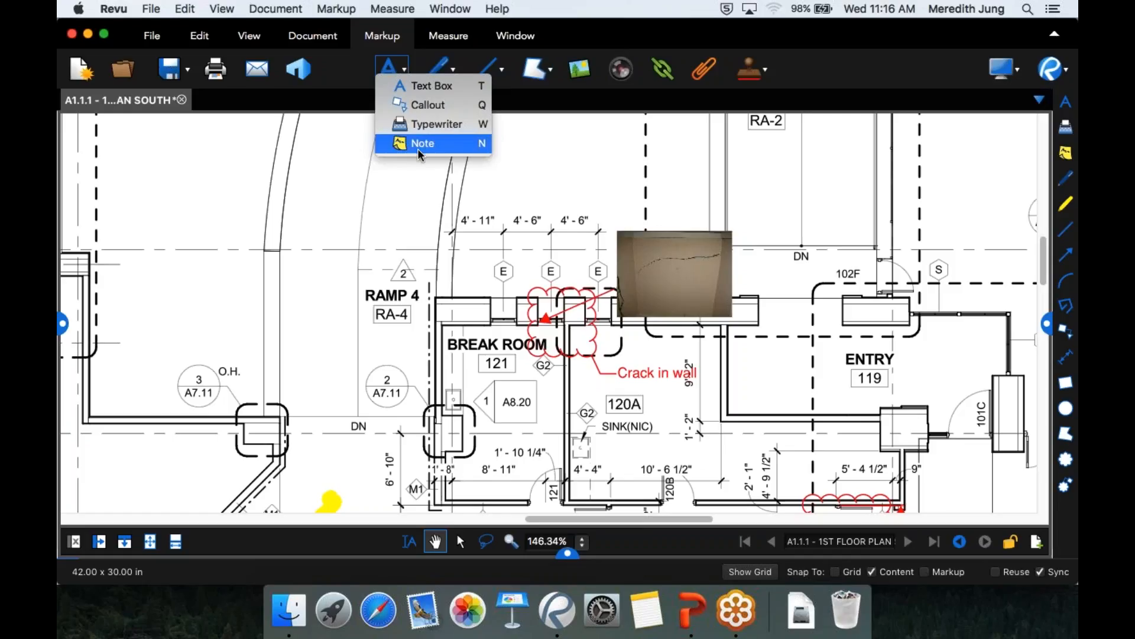
{"action": "left_click", "coordinate": [637, 373]}
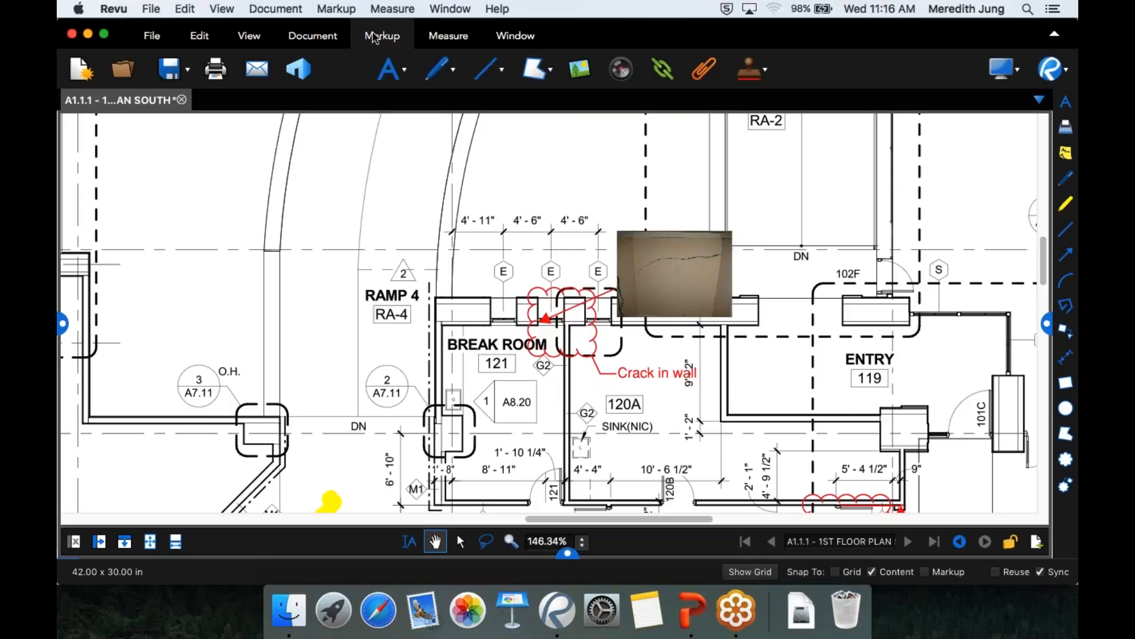
Start the Calibrate measuring tool and get ready to pick points along the 8'-11" dimension below Break Room 121
{"action": "left_click", "coordinate": [438, 37]}
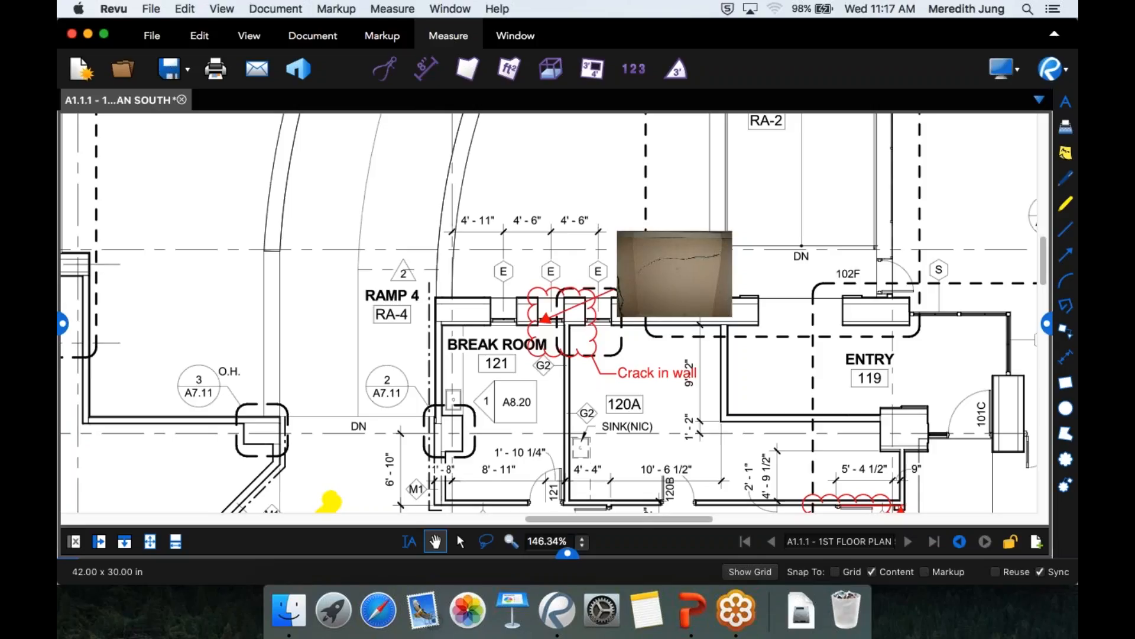
{"action": "left_click", "coordinate": [393, 67]}
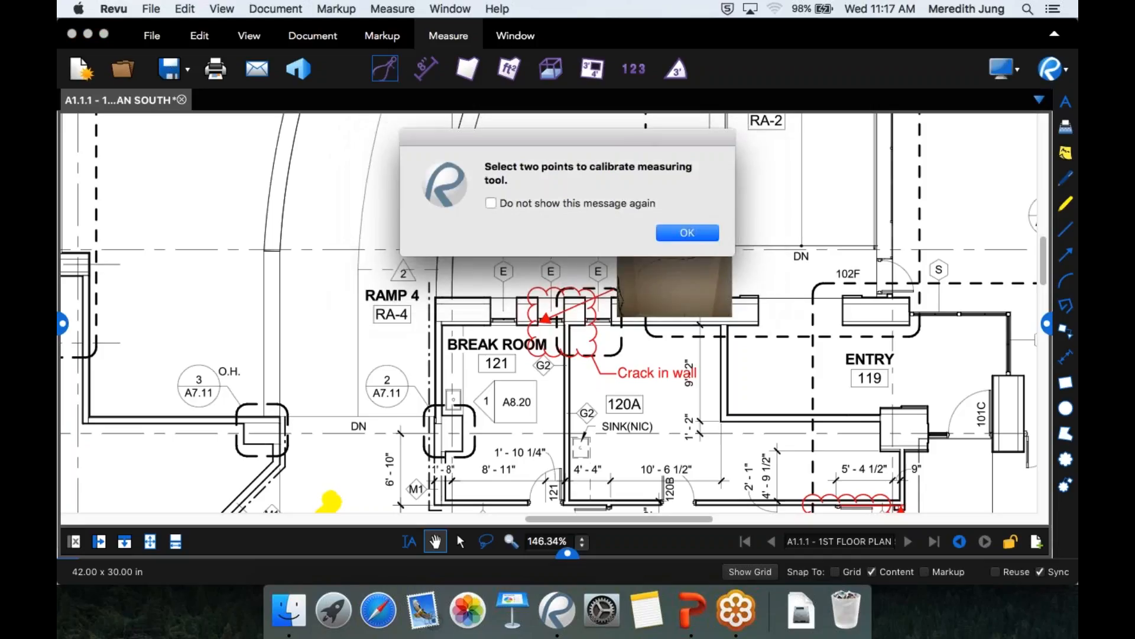
{"action": "left_click", "coordinate": [676, 233]}
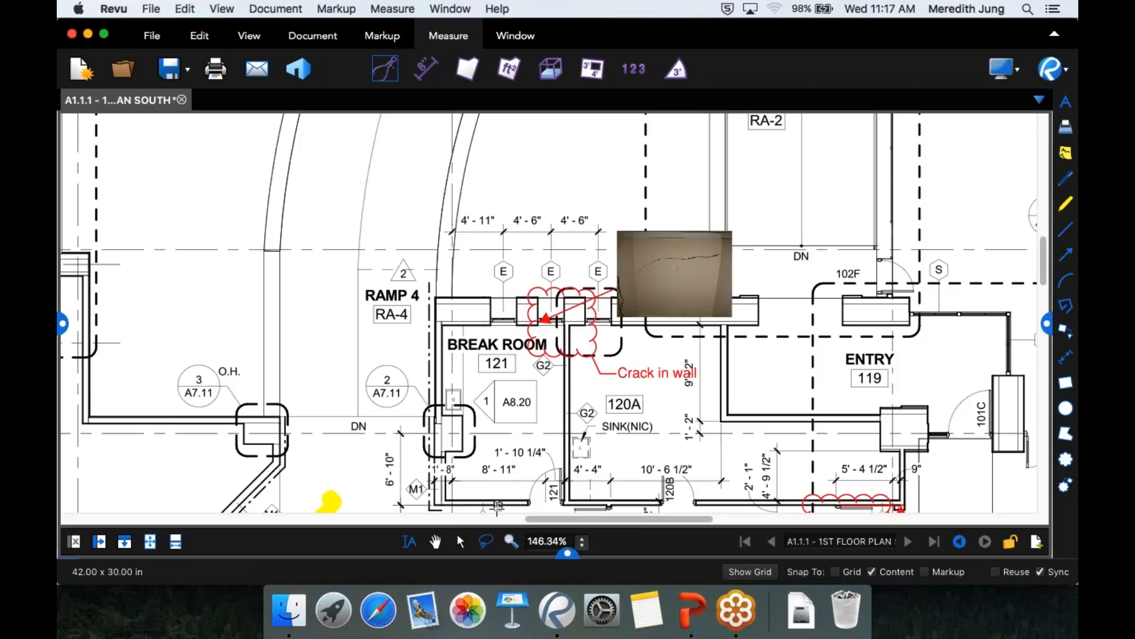
{"action": "scroll", "coordinate": [498, 504], "scroll_direction": "up", "scroll_amount": 1}
{"action": "scroll", "coordinate": [497, 506], "scroll_direction": "up", "scroll_amount": 3}
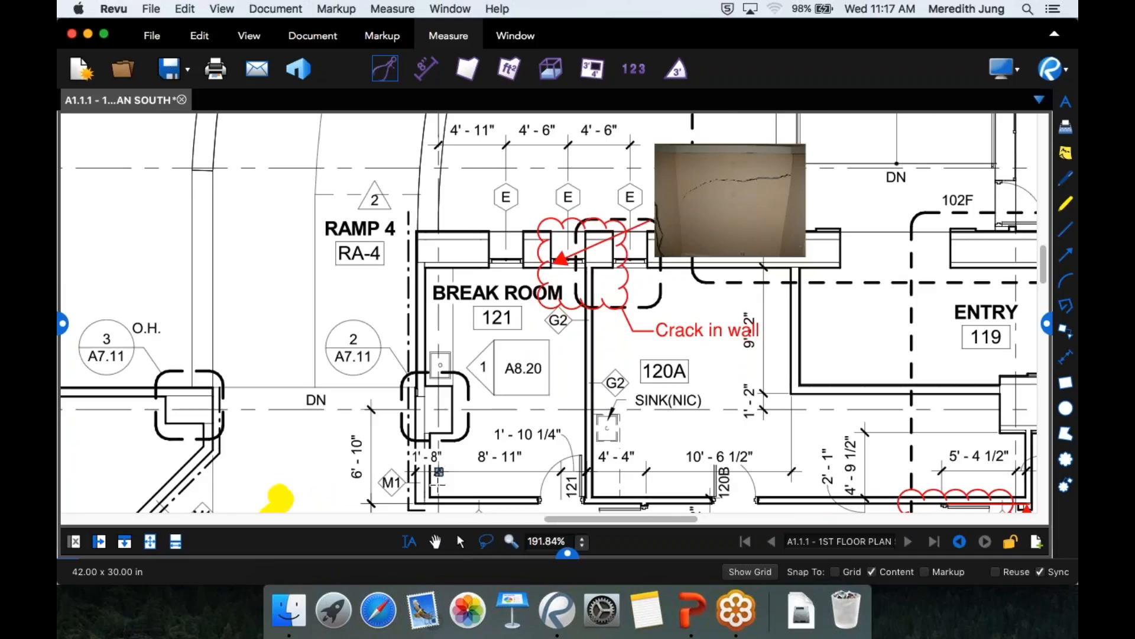
{"action": "left_click", "coordinate": [439, 483]}
{"action": "left_click", "coordinate": [439, 482]}
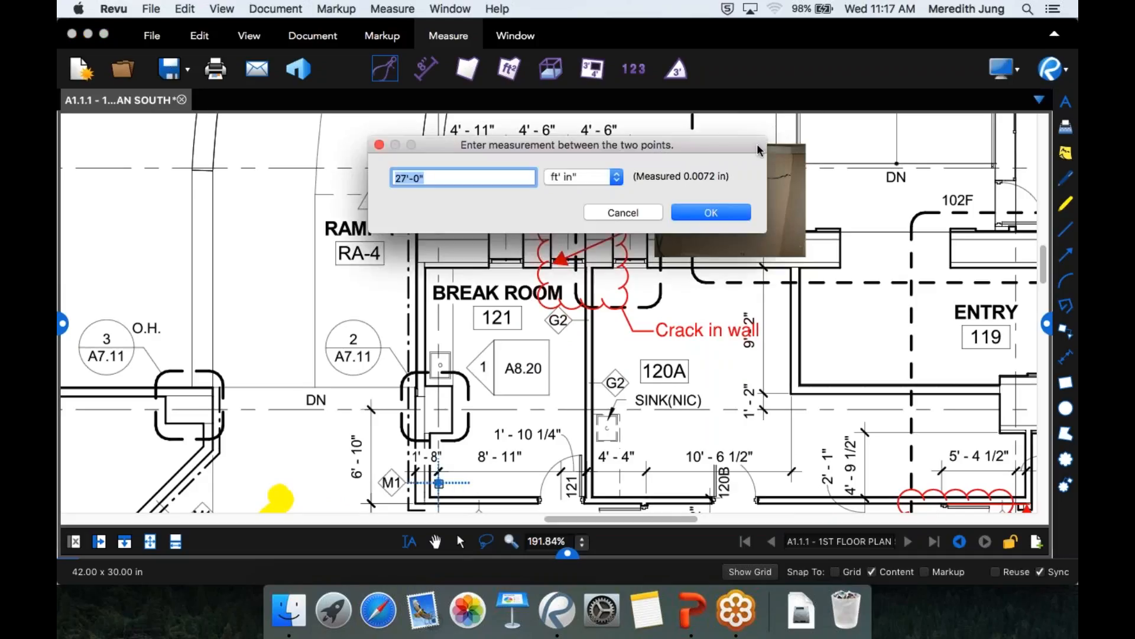
{"action": "left_click", "coordinate": [654, 214]}
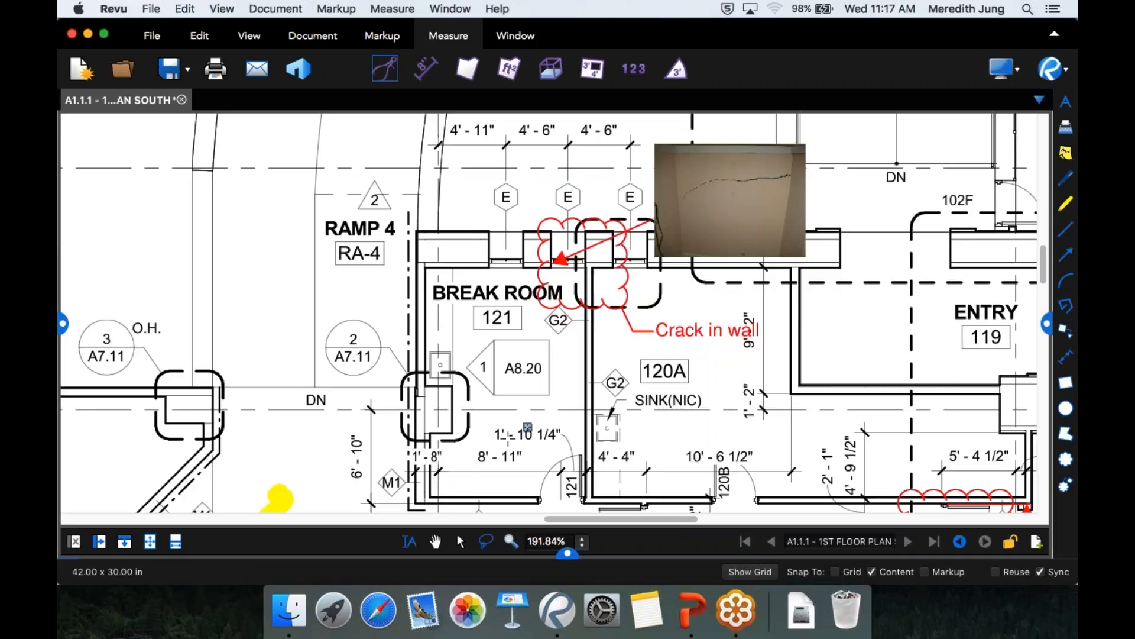
Calibrate the measurement scale by picking both ends of the dimension line below Break Room 121 and entering 8'11"
{"action": "left_click", "coordinate": [439, 487]}
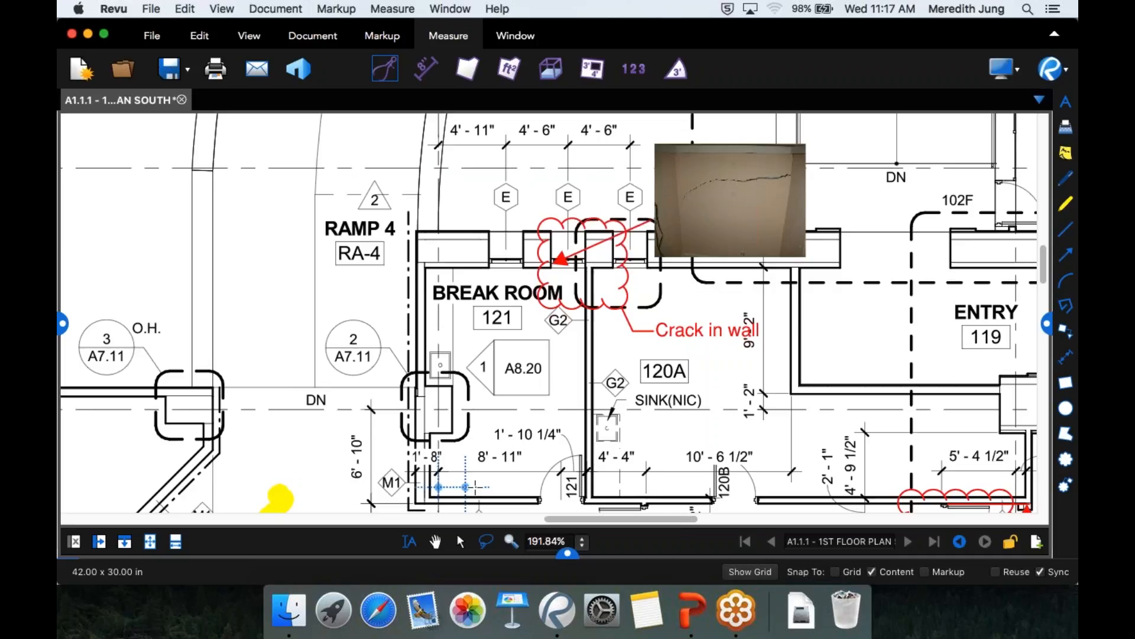
{"action": "left_click", "coordinate": [562, 486]}
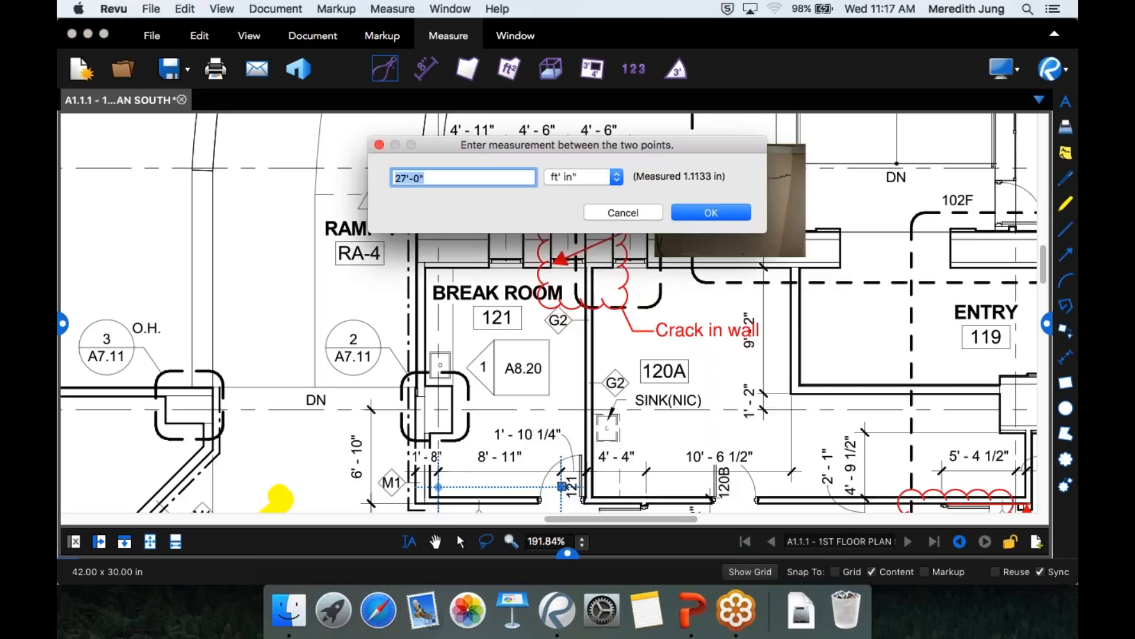
{"action": "type", "text": "8'11\""}
{"action": "left_click", "coordinate": [712, 214]}
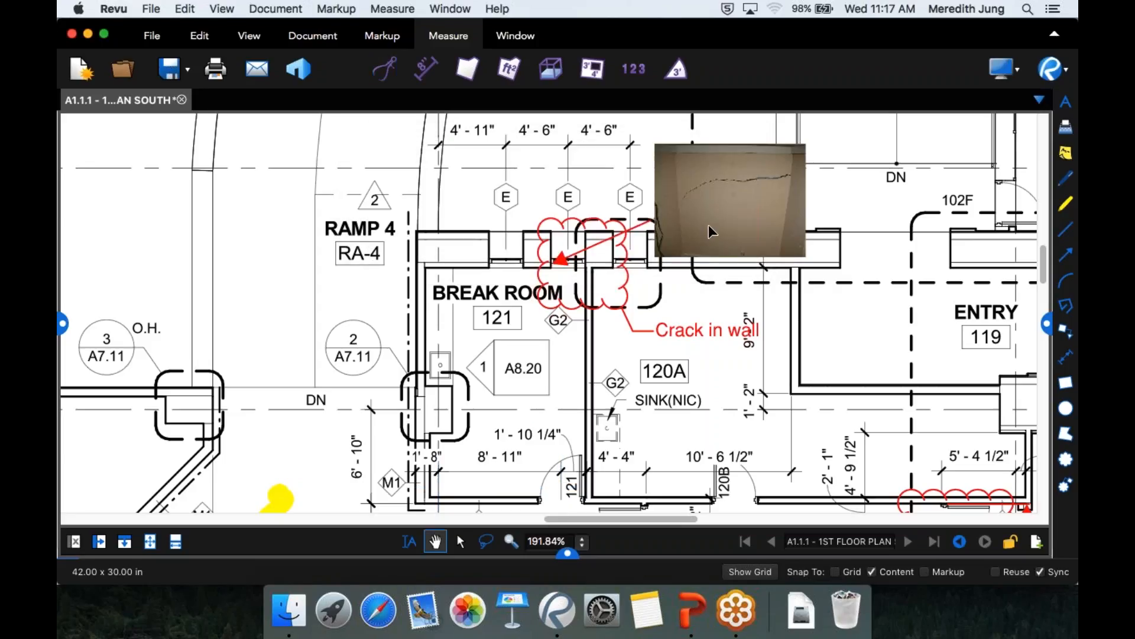
Place a Length measurement between the first two E window gridlines above Break Room 121
{"action": "left_click", "coordinate": [426, 70]}
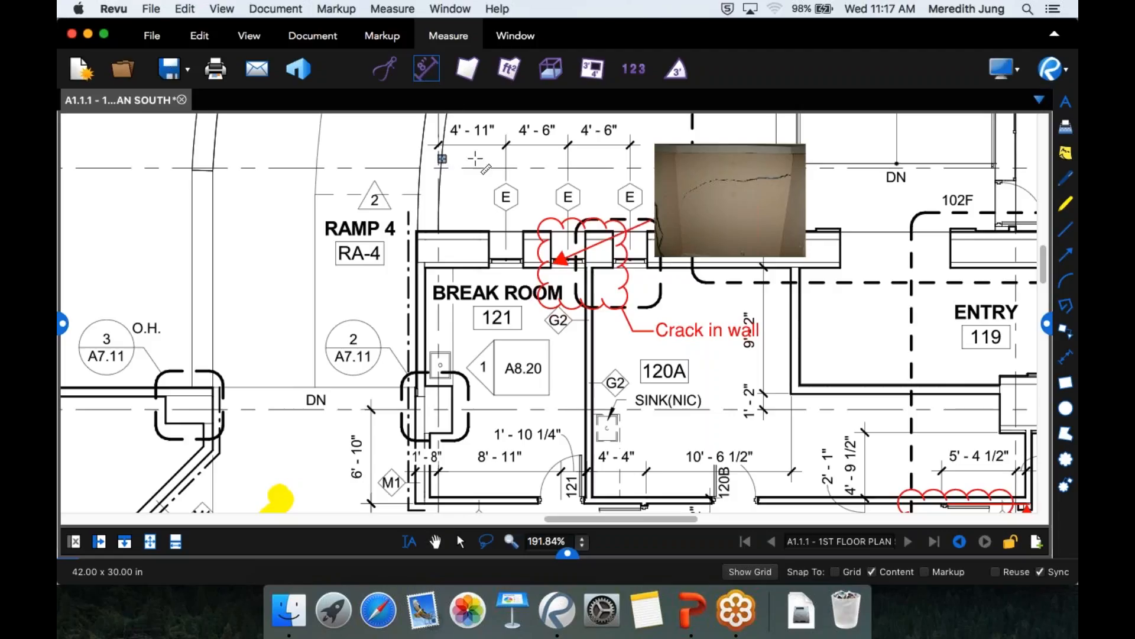
{"action": "left_click", "coordinate": [506, 167]}
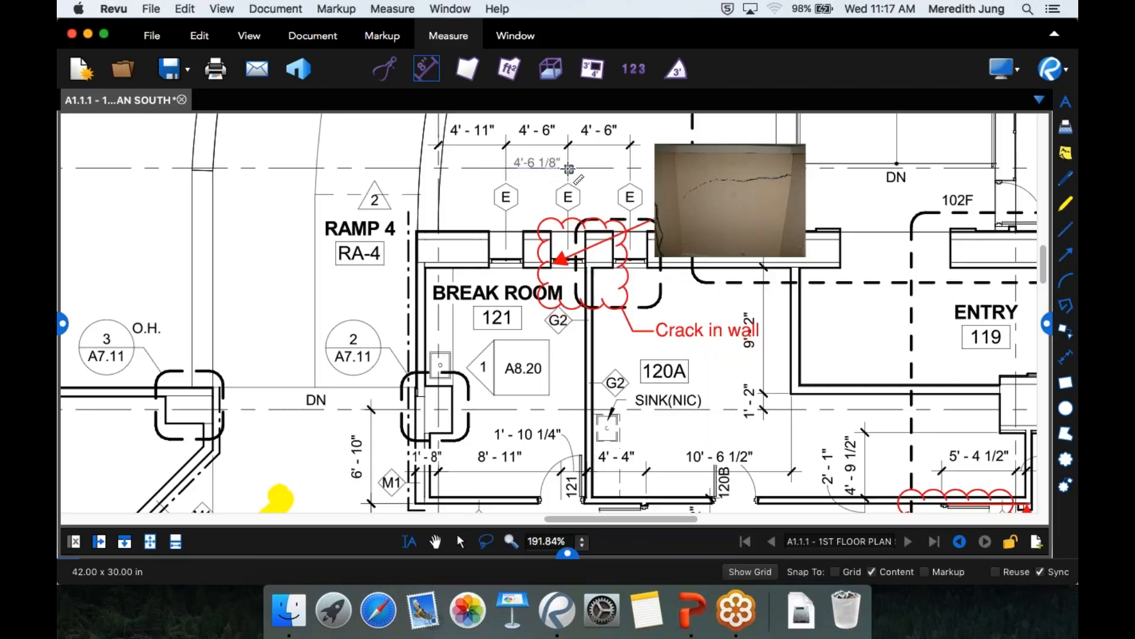
{"action": "left_click", "coordinate": [568, 168]}
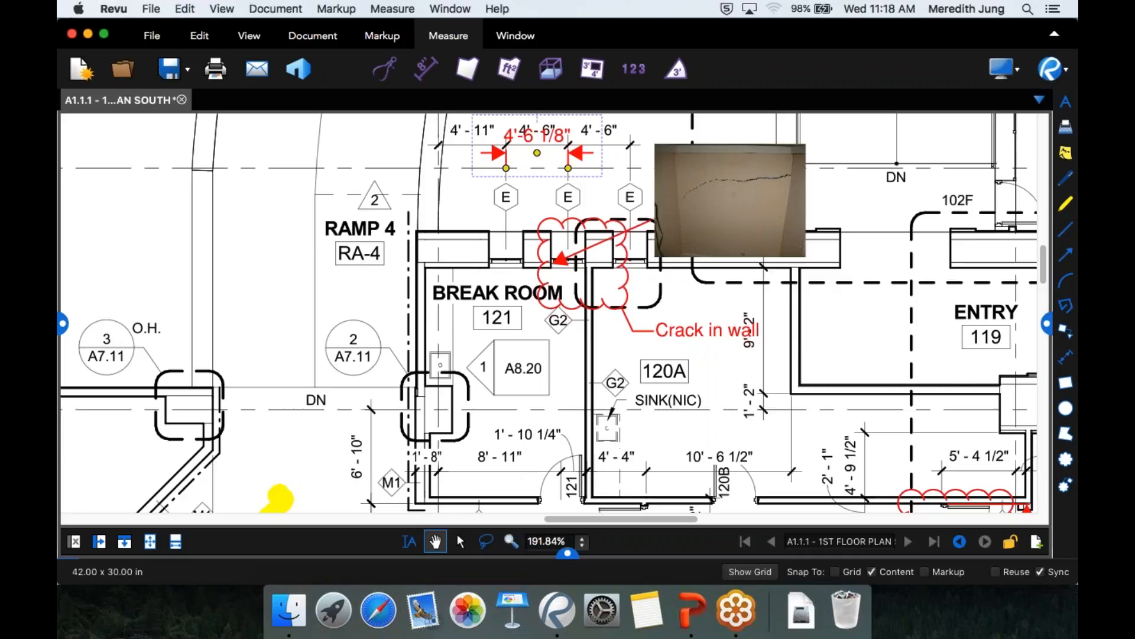
{"action": "key", "text": "Escape"}
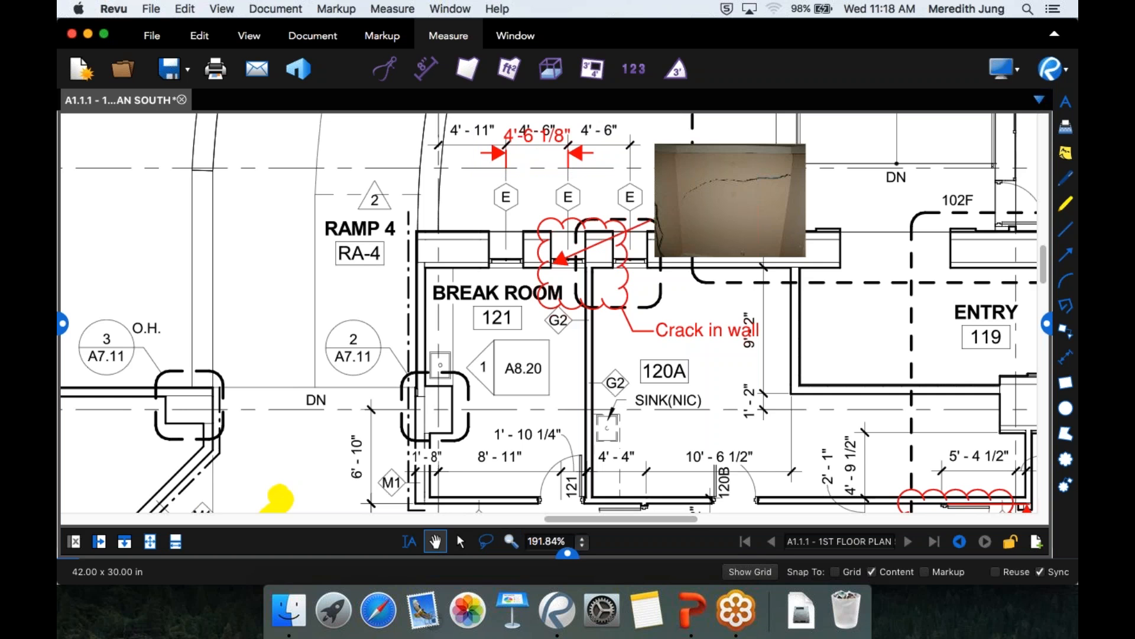
Trace an Area measurement along the inside wall corners of Electrical room 131
{"action": "scroll", "coordinate": [754, 470], "scroll_direction": "up", "scroll_amount": 1}
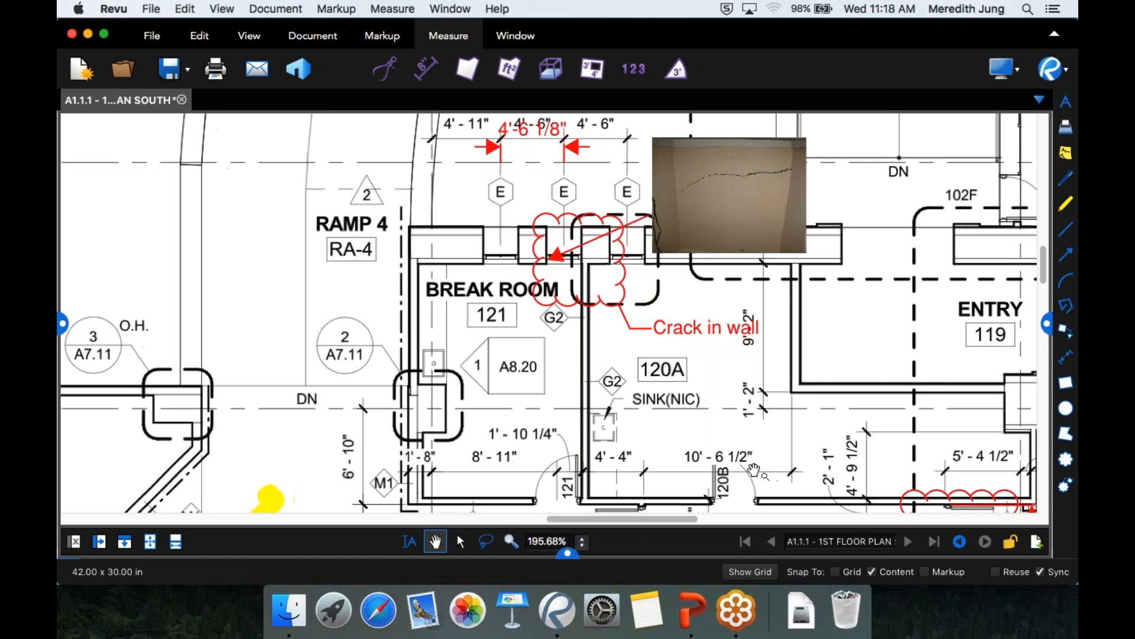
{"action": "scroll", "coordinate": [754, 470], "scroll_direction": "down", "scroll_amount": 10}
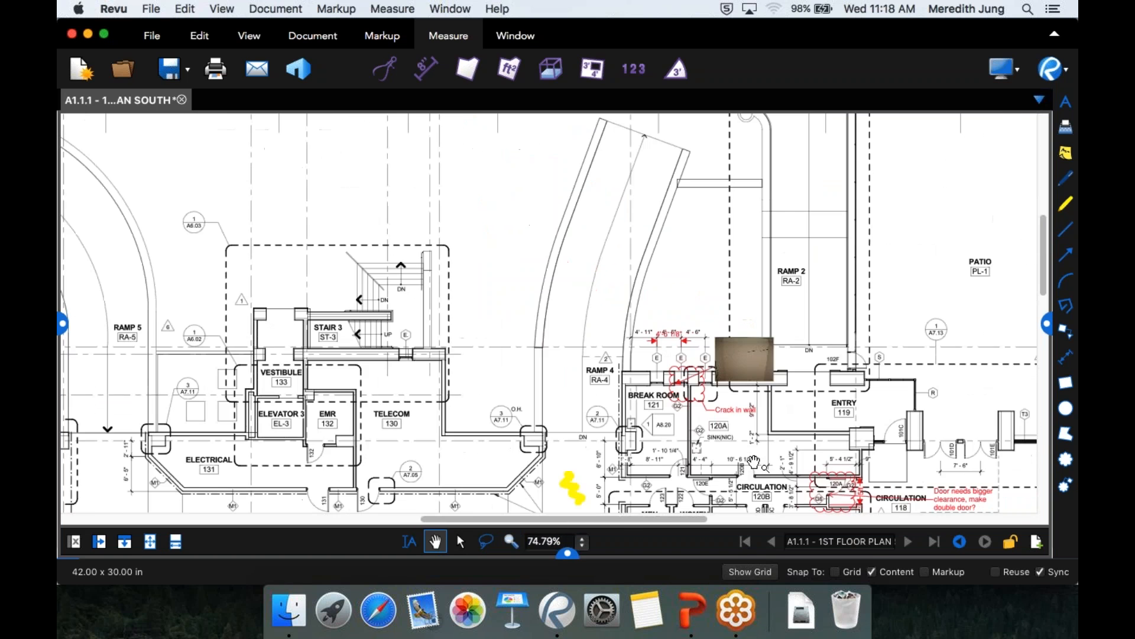
{"action": "left_click_drag", "start_coordinate": [357, 430], "coordinate": [575, 349]}
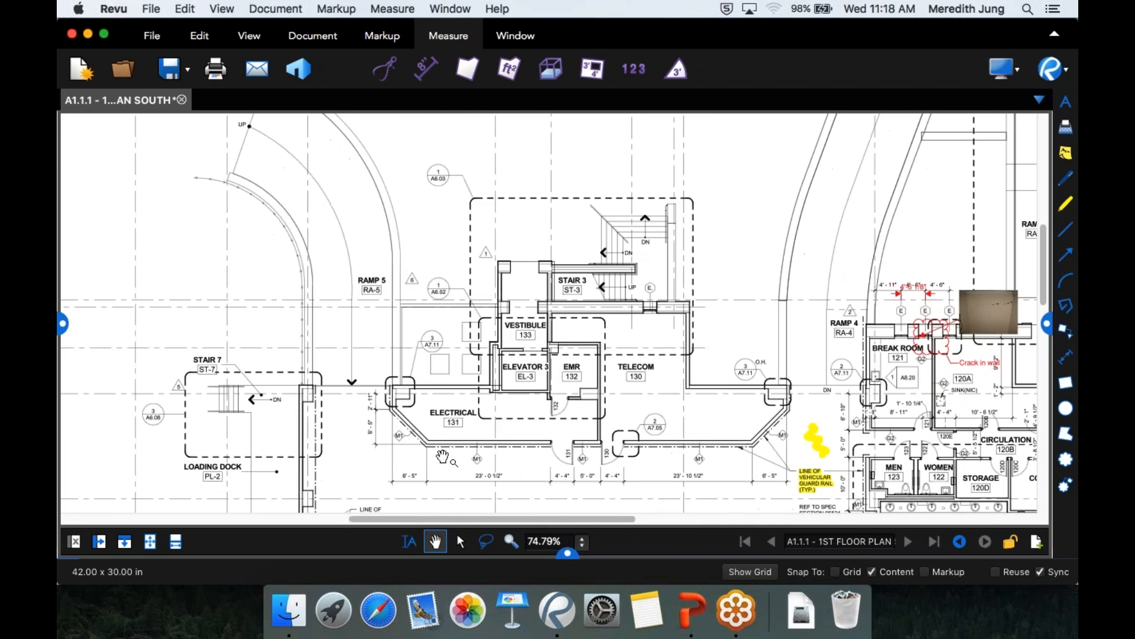
{"action": "scroll", "coordinate": [443, 456], "scroll_direction": "down", "scroll_amount": 1}
{"action": "scroll", "coordinate": [442, 457], "scroll_direction": "up", "scroll_amount": 5}
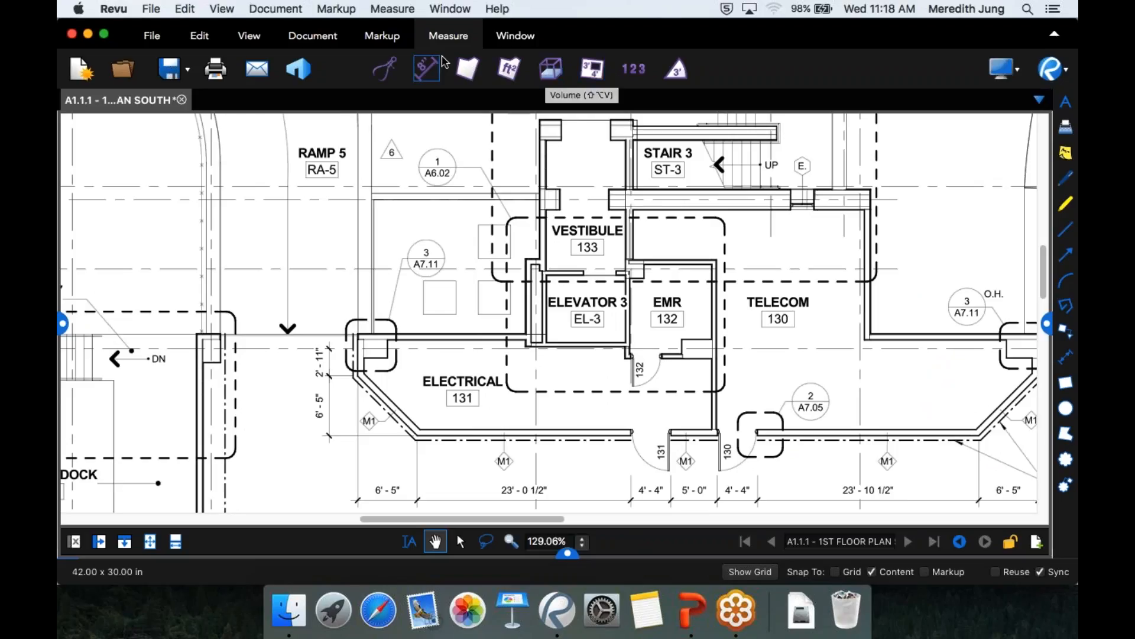
{"action": "left_click", "coordinate": [508, 69]}
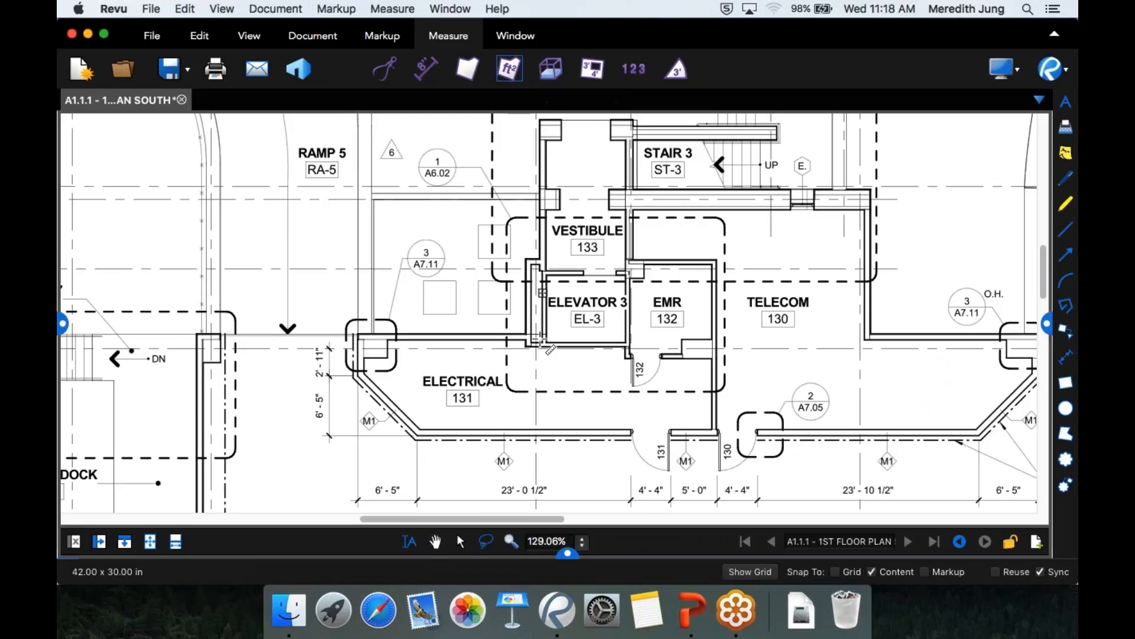
{"action": "left_click", "coordinate": [362, 373]}
{"action": "left_click", "coordinate": [419, 430]}
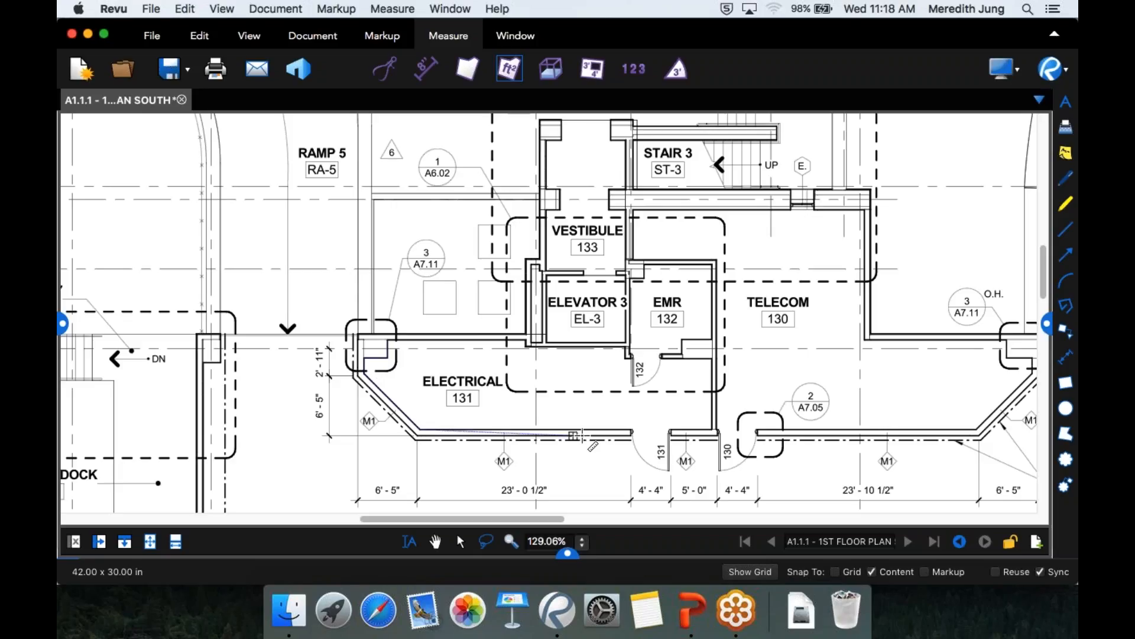
{"action": "left_click", "coordinate": [631, 430]}
{"action": "left_click", "coordinate": [712, 429]}
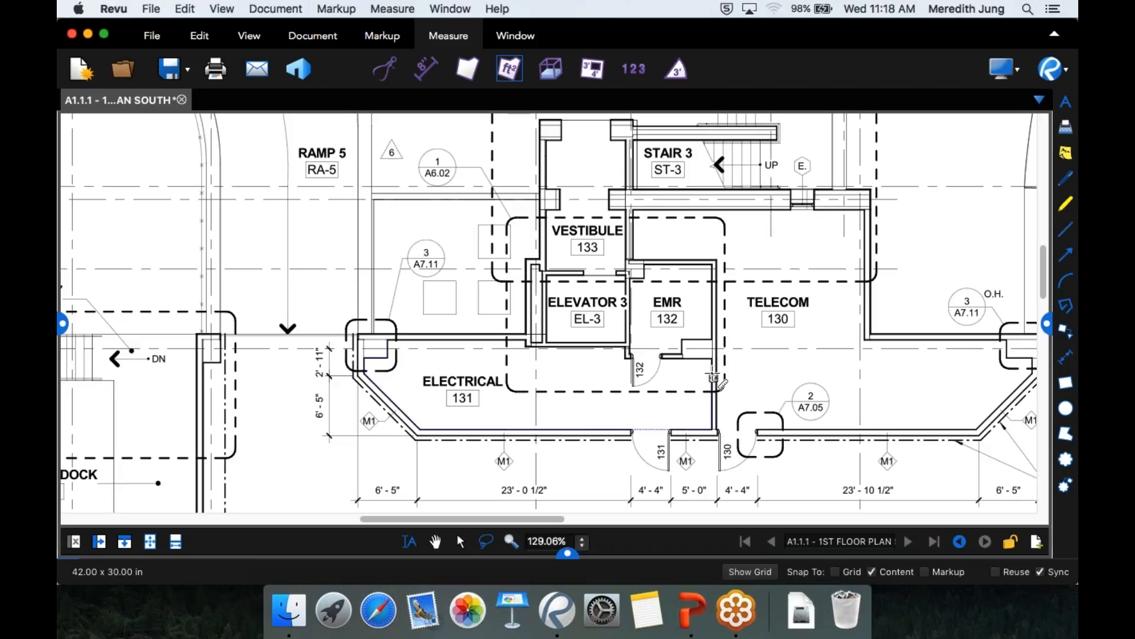
{"action": "left_click", "coordinate": [713, 357]}
{"action": "left_click", "coordinate": [627, 349]}
{"action": "double_click", "coordinate": [526, 341]}
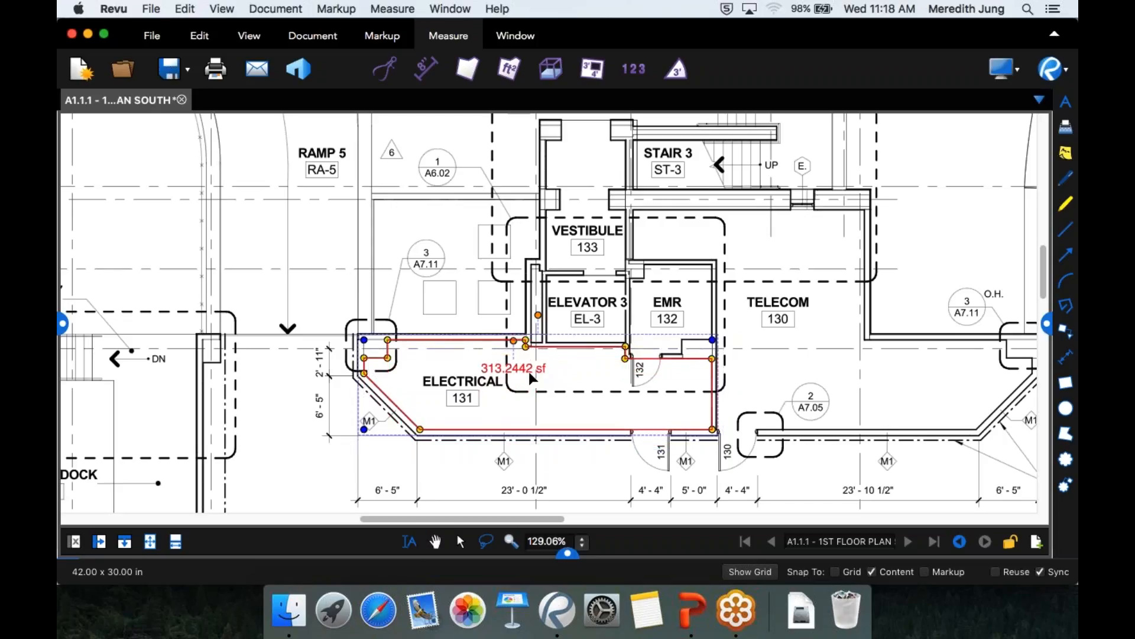
{"action": "key", "text": "super+z"}
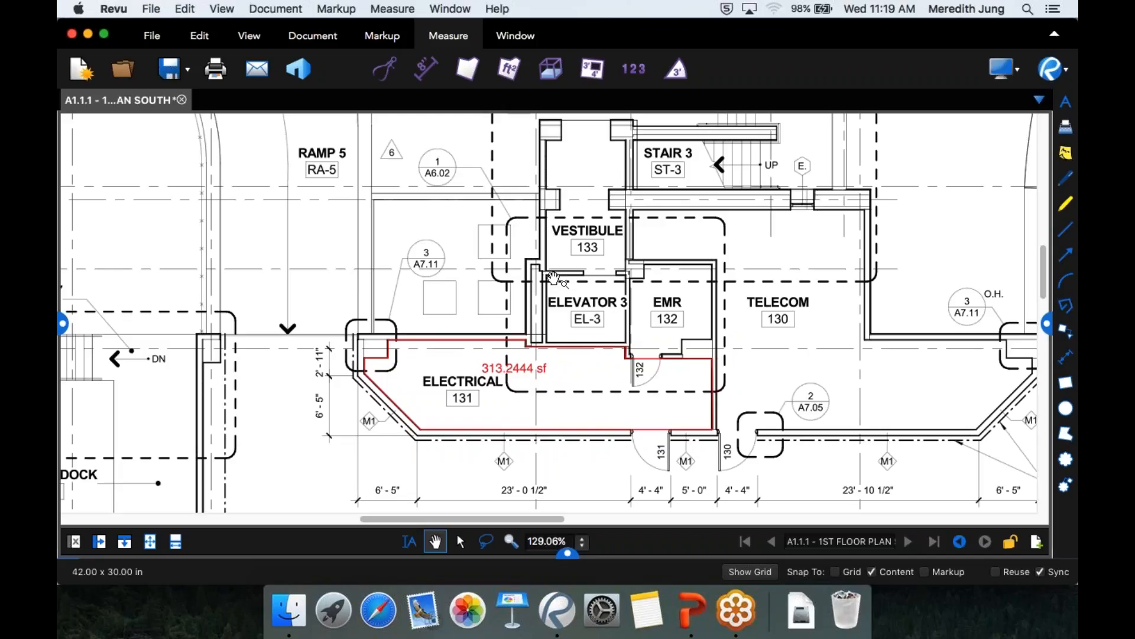
Trace a rectangular Area measurement around the four inside corners of Elevator 3
{"action": "left_click", "coordinate": [509, 69]}
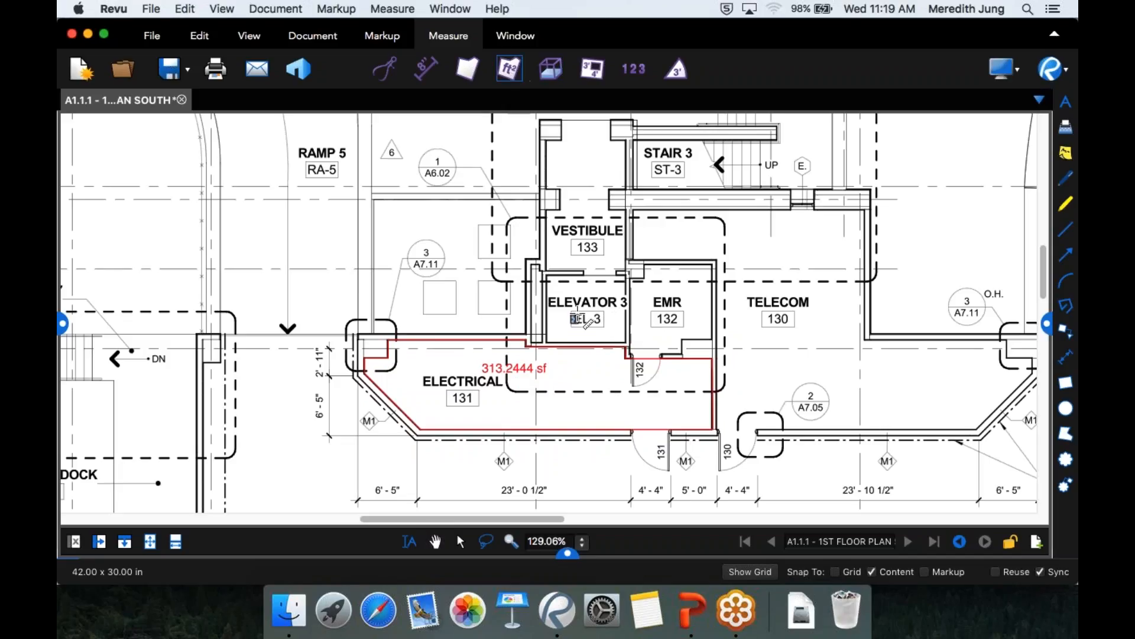
{"action": "left_click", "coordinate": [547, 275]}
{"action": "left_click", "coordinate": [626, 275]}
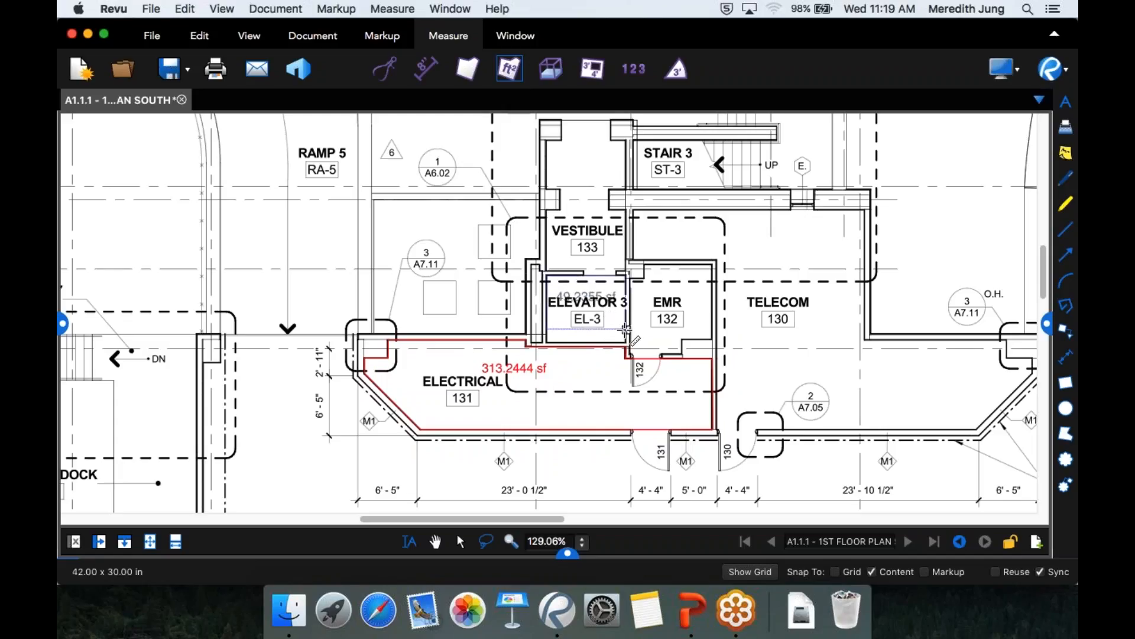
{"action": "left_click", "coordinate": [625, 342]}
{"action": "double_click", "coordinate": [546, 342]}
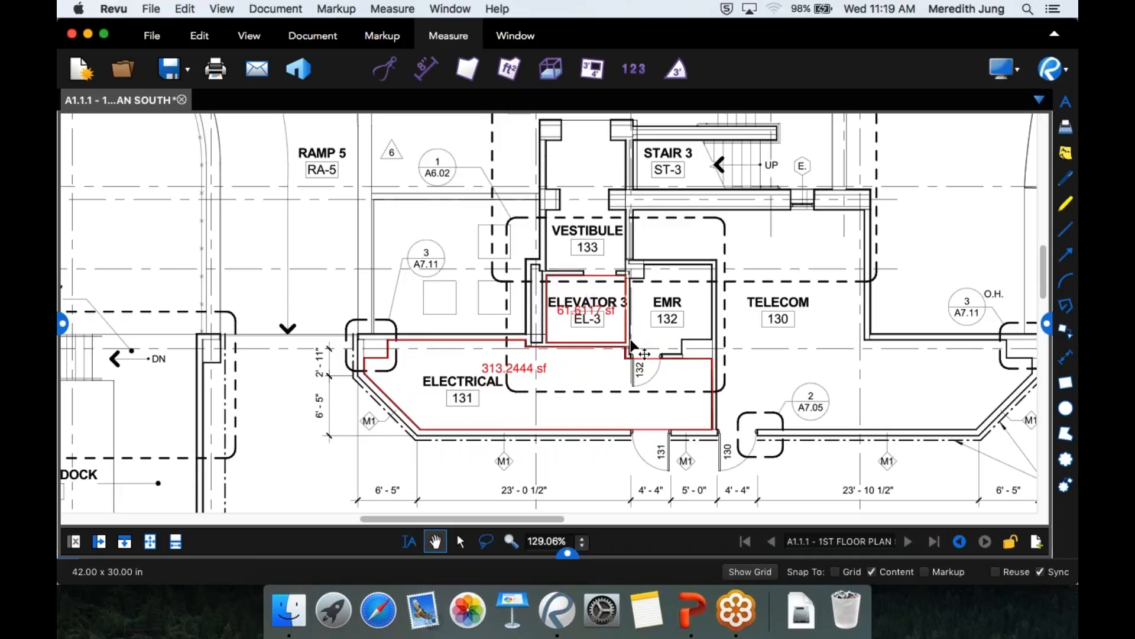
Convert the Electrical room area's edge along the Telecom wall to an arc and bend it inward into the room
{"action": "left_click", "coordinate": [453, 341]}
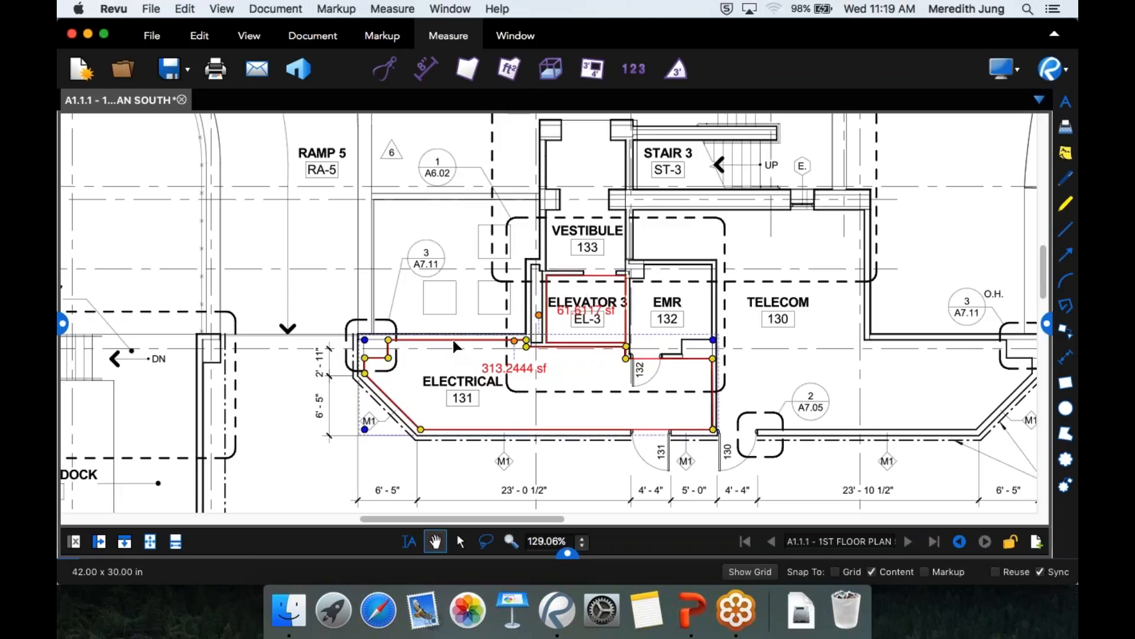
{"action": "right_click", "coordinate": [453, 339]}
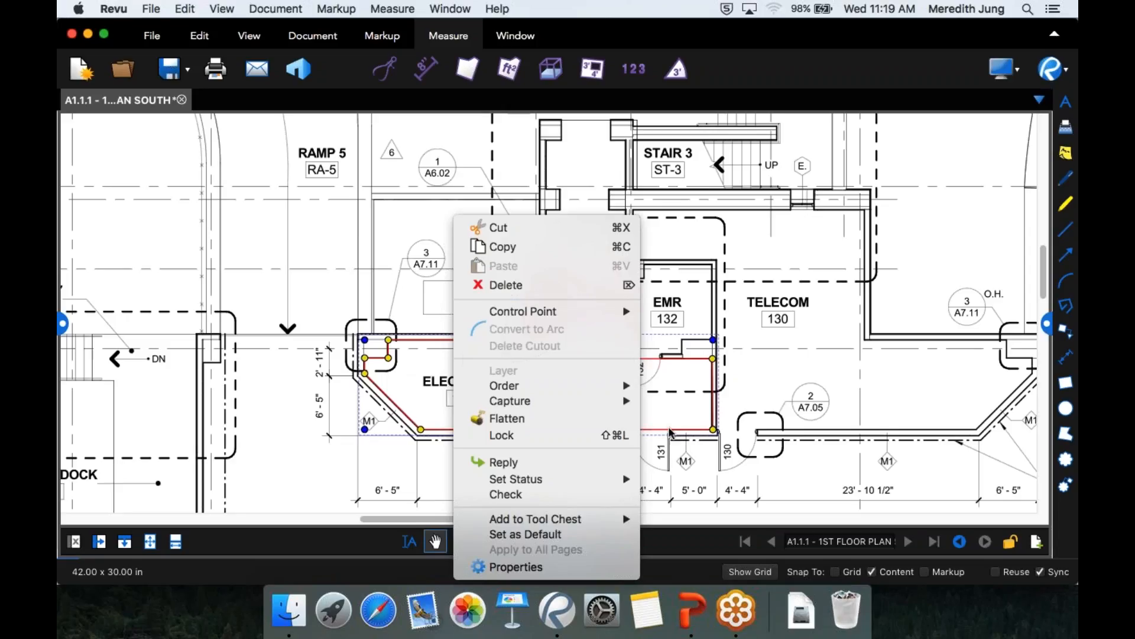
{"action": "left_click", "coordinate": [710, 403]}
{"action": "right_click", "coordinate": [712, 402]}
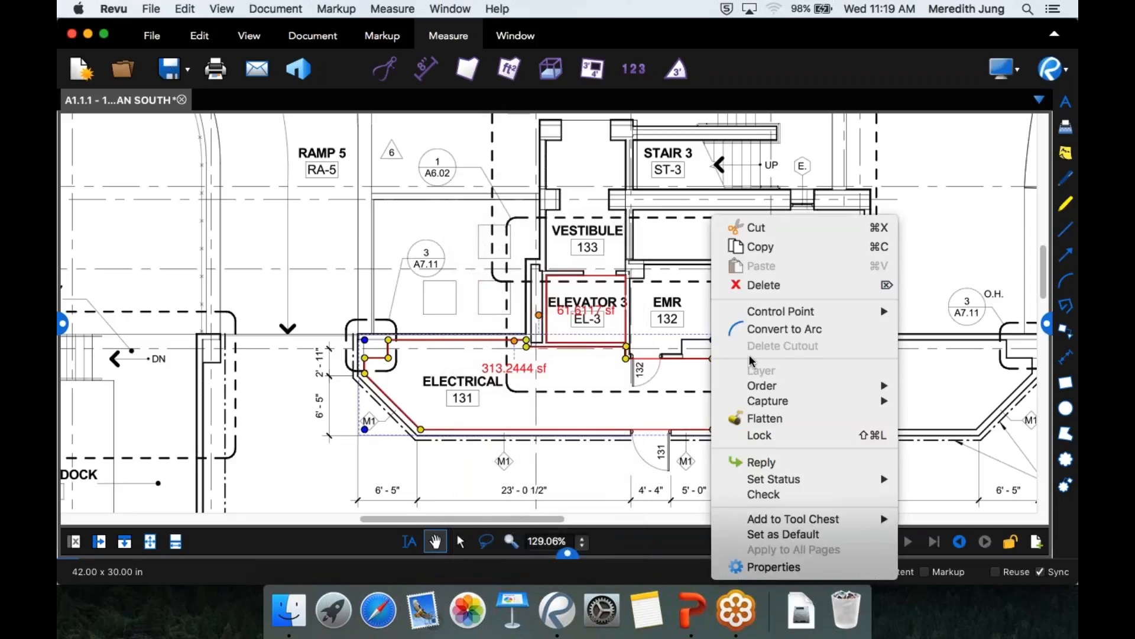
{"action": "left_click", "coordinate": [749, 329]}
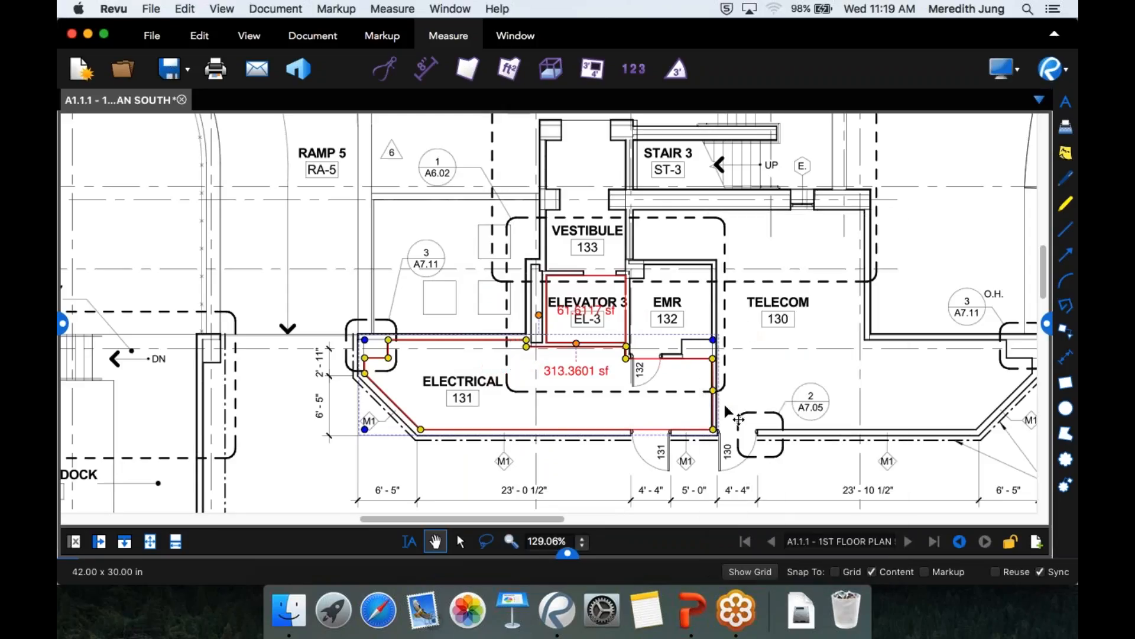
{"action": "left_click_drag", "start_coordinate": [713, 391], "coordinate": [594, 397]}
Cut a rectangular opening out of the Electrical room area around the room's name and number
{"action": "left_click", "coordinate": [688, 390]}
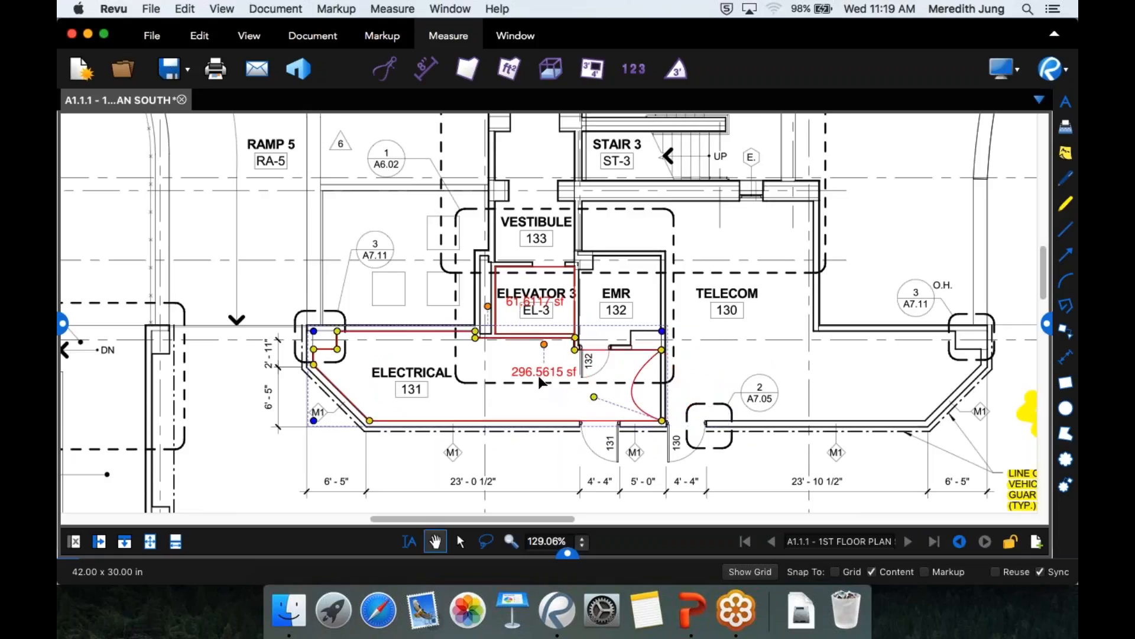
{"action": "left_click", "coordinate": [585, 76]}
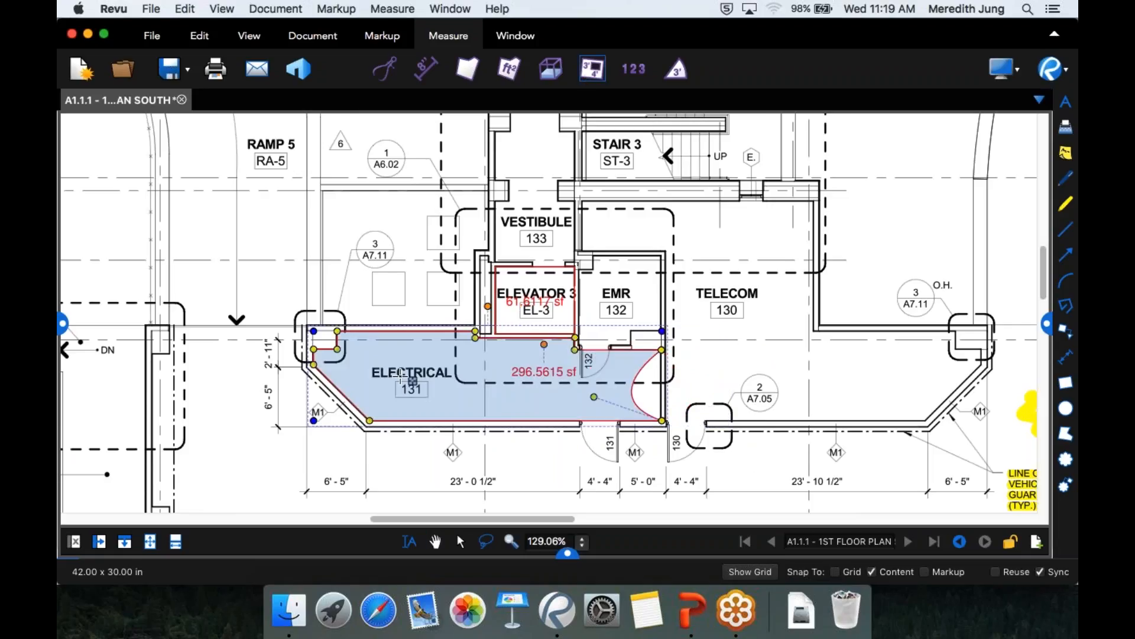
{"action": "left_click_drag", "start_coordinate": [372, 357], "coordinate": [453, 408]}
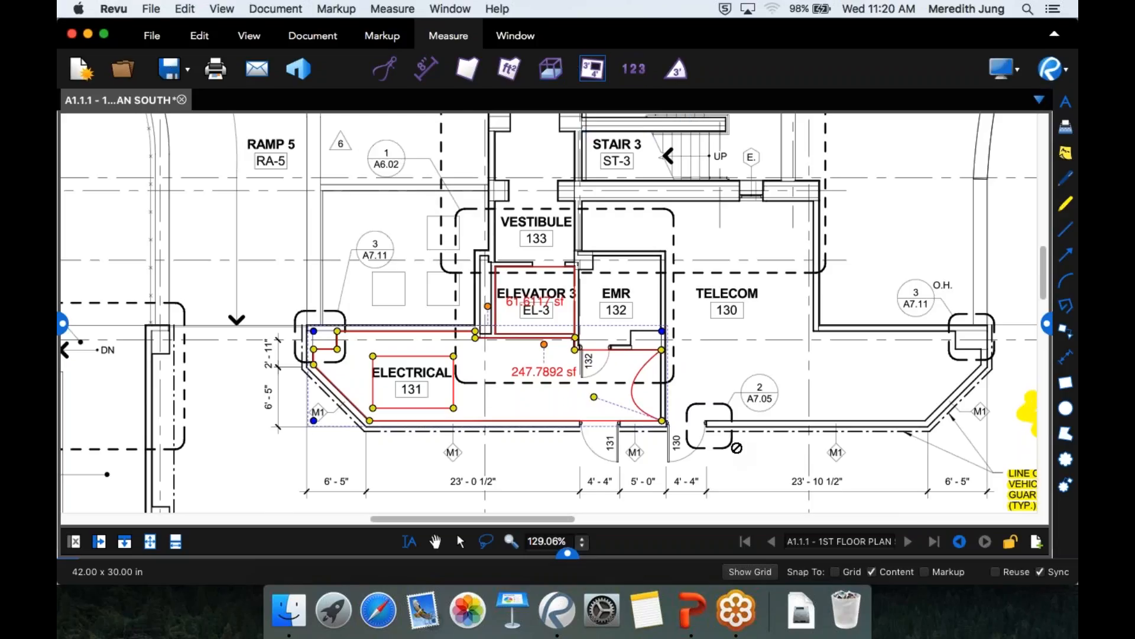
Mark each of the five sinks in Men's room 125 with the Count tool
{"action": "scroll", "coordinate": [734, 446], "scroll_direction": "up", "scroll_amount": 2}
{"action": "scroll", "coordinate": [733, 447], "scroll_direction": "down", "scroll_amount": 20}
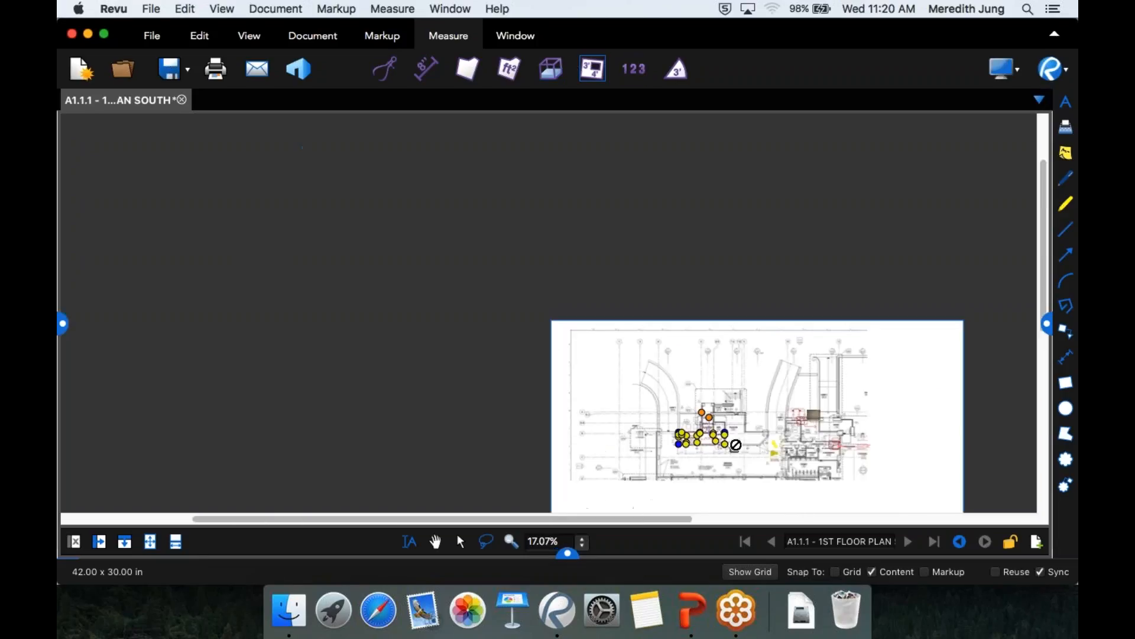
{"action": "left_click_drag", "start_coordinate": [651, 324], "coordinate": [634, 305]}
{"action": "scroll", "coordinate": [634, 305], "scroll_direction": "down", "scroll_amount": 6}
{"action": "scroll", "coordinate": [634, 305], "scroll_direction": "right", "scroll_amount": 5}
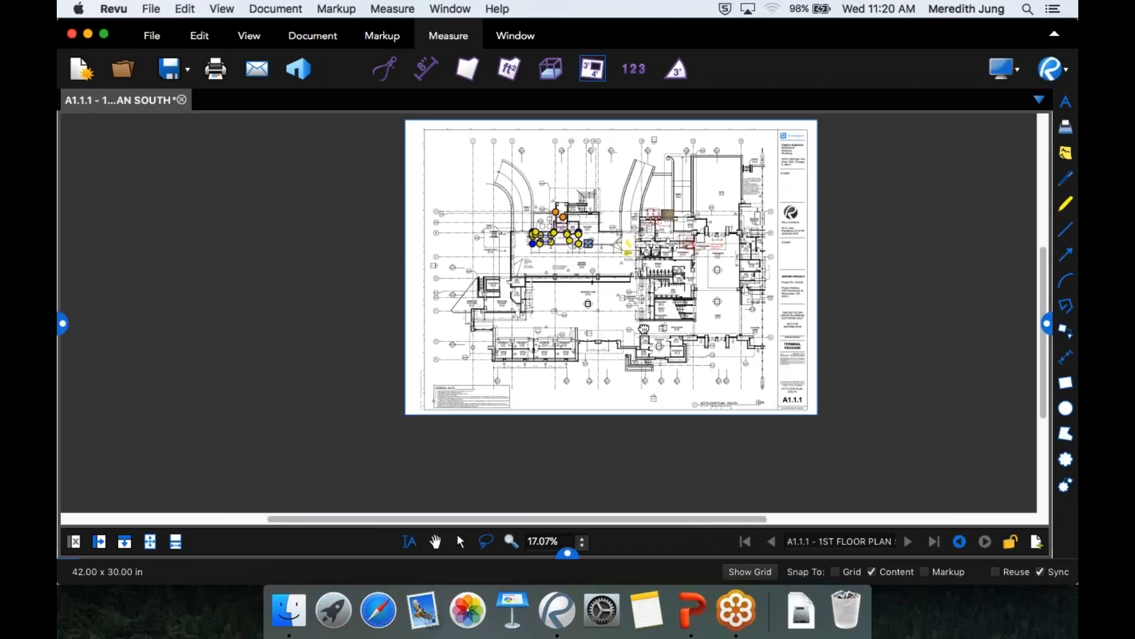
{"action": "scroll", "coordinate": [661, 285], "scroll_direction": "up", "scroll_amount": 7}
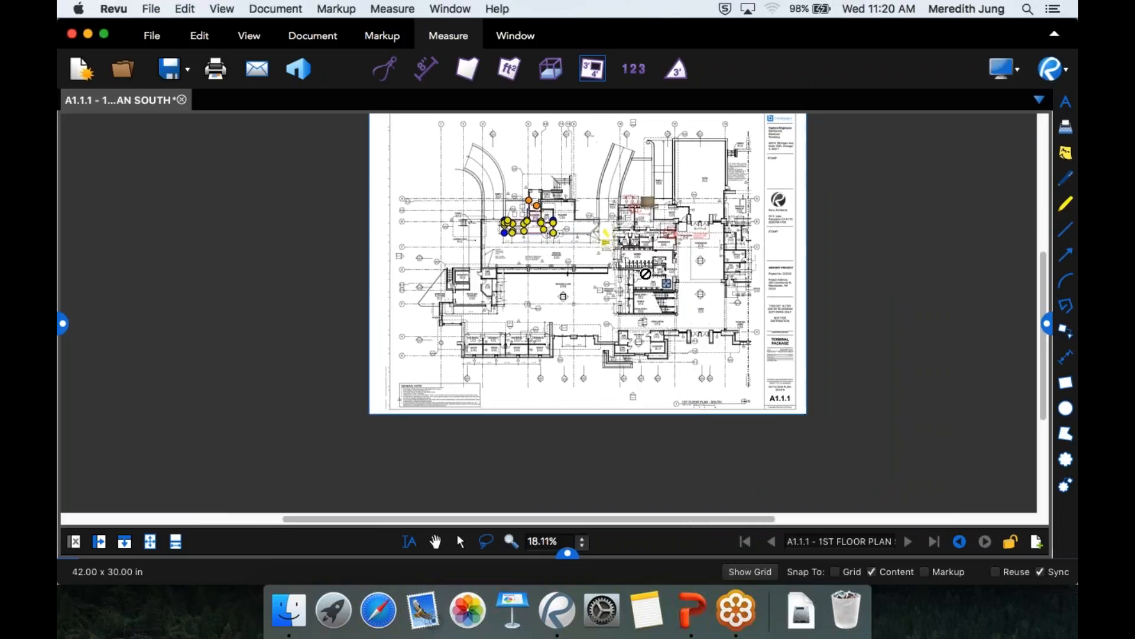
{"action": "scroll", "coordinate": [656, 264], "scroll_direction": "up", "scroll_amount": 13}
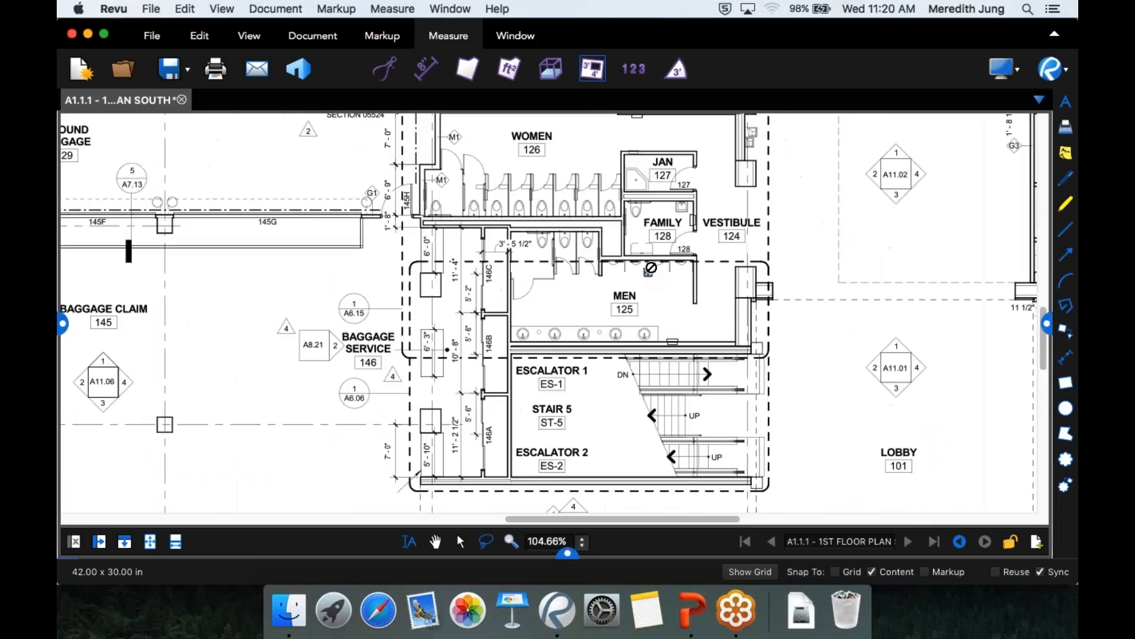
{"action": "left_click", "coordinate": [634, 69]}
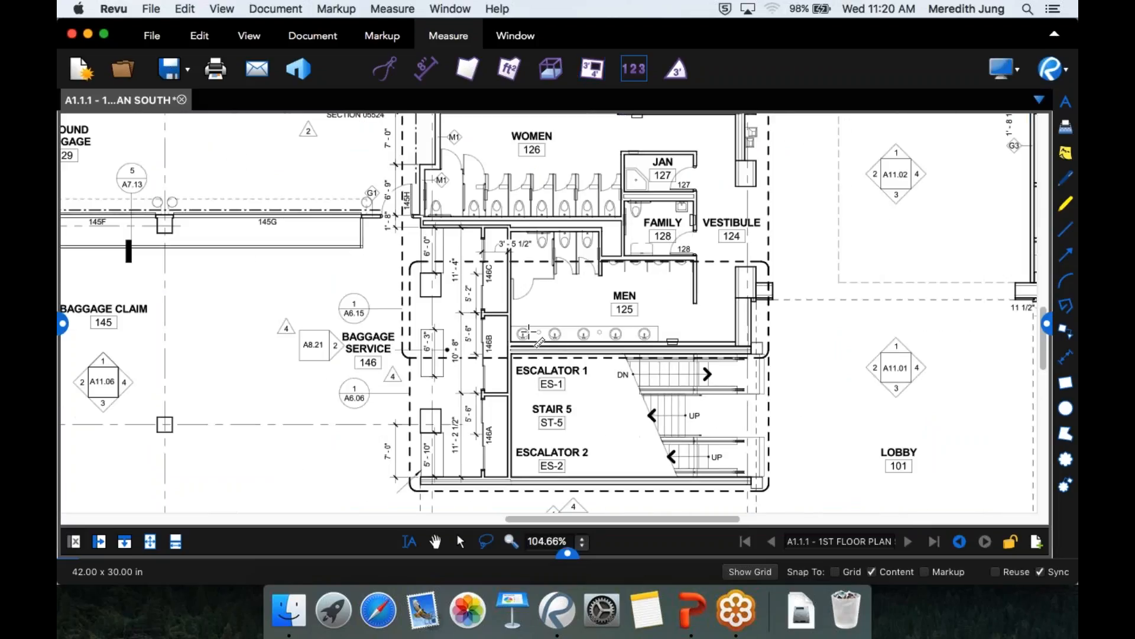
{"action": "left_click", "coordinate": [523, 333]}
{"action": "left_click", "coordinate": [554, 334]}
{"action": "left_click", "coordinate": [584, 333]}
{"action": "left_click", "coordinate": [616, 334]}
{"action": "left_click", "coordinate": [647, 334]}
{"action": "key", "text": "Escape"}
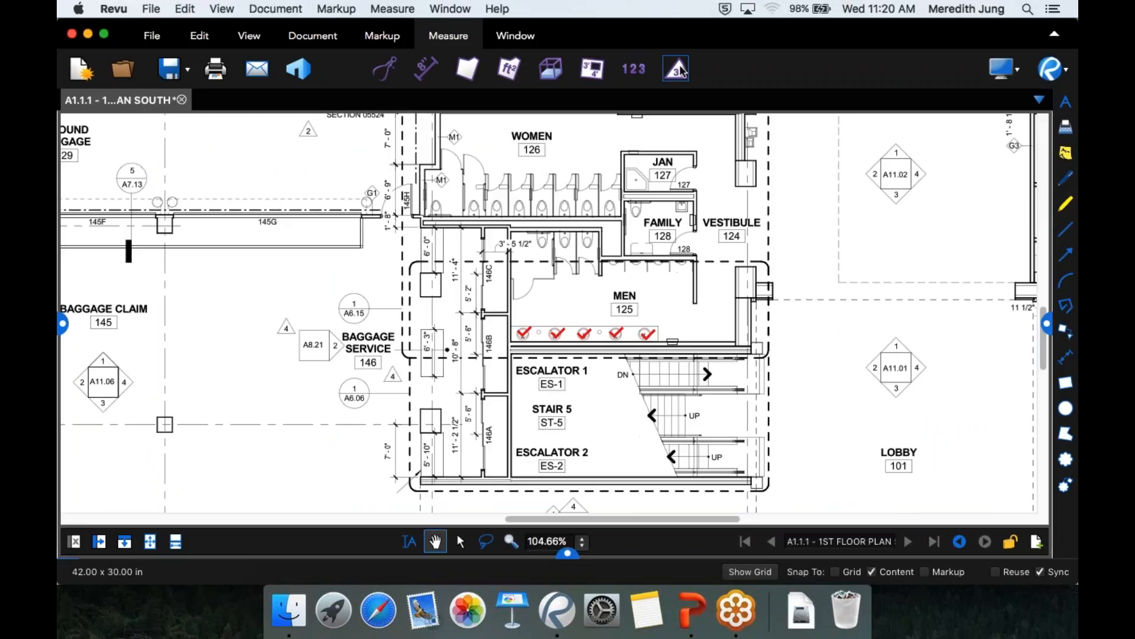
Draw a three-point Radius measurement around Family room 128, then delete it
{"action": "left_click", "coordinate": [680, 70]}
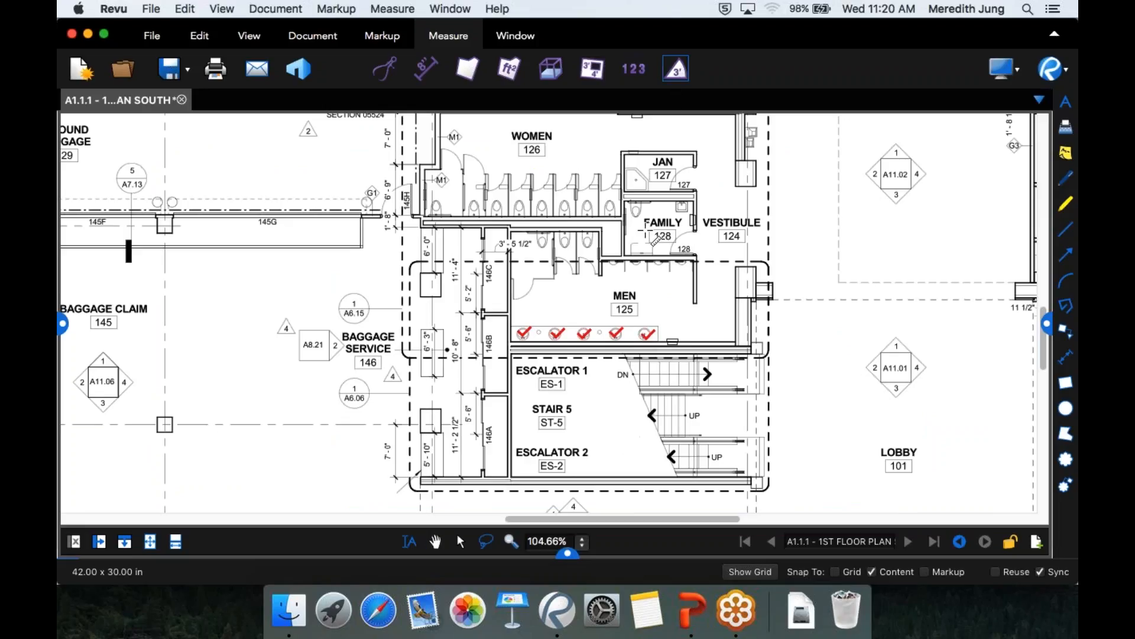
{"action": "left_click", "coordinate": [680, 249]}
{"action": "left_click", "coordinate": [659, 230]}
{"action": "left_click", "coordinate": [692, 249]}
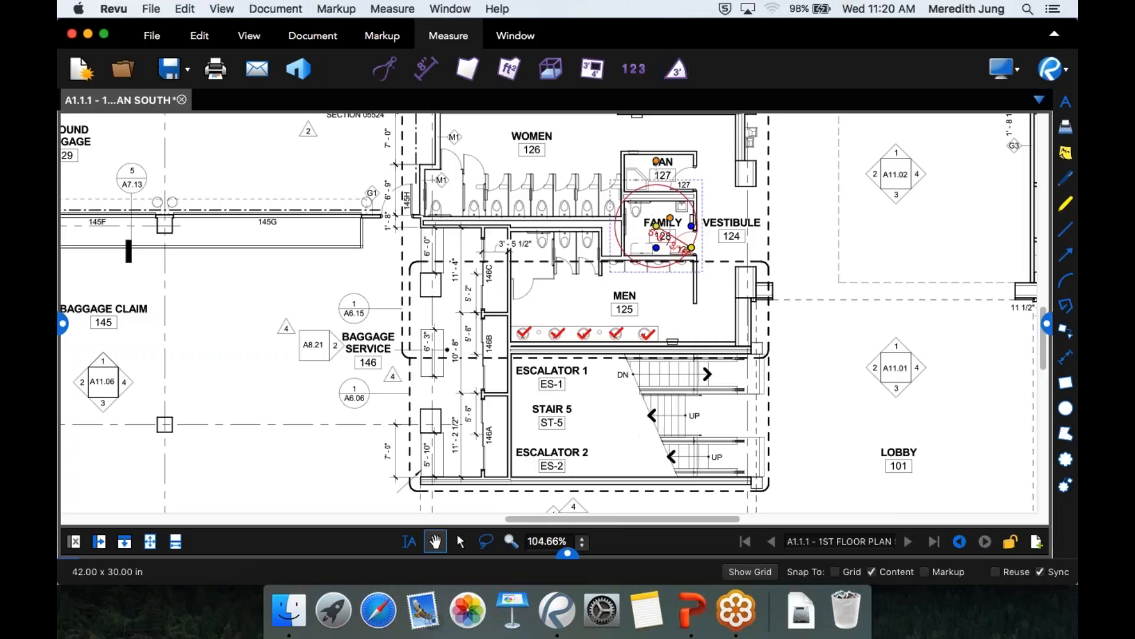
{"action": "left_click_drag", "start_coordinate": [692, 248], "coordinate": [682, 257]}
{"action": "key", "text": "Delete"}
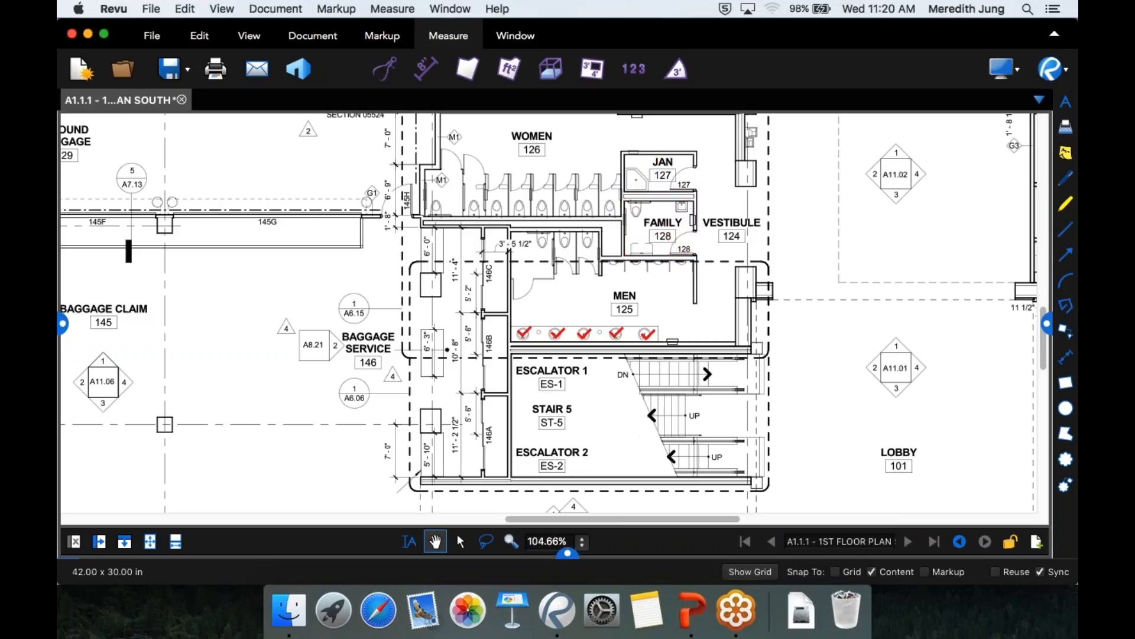
{"action": "left_click", "coordinate": [633, 69]}
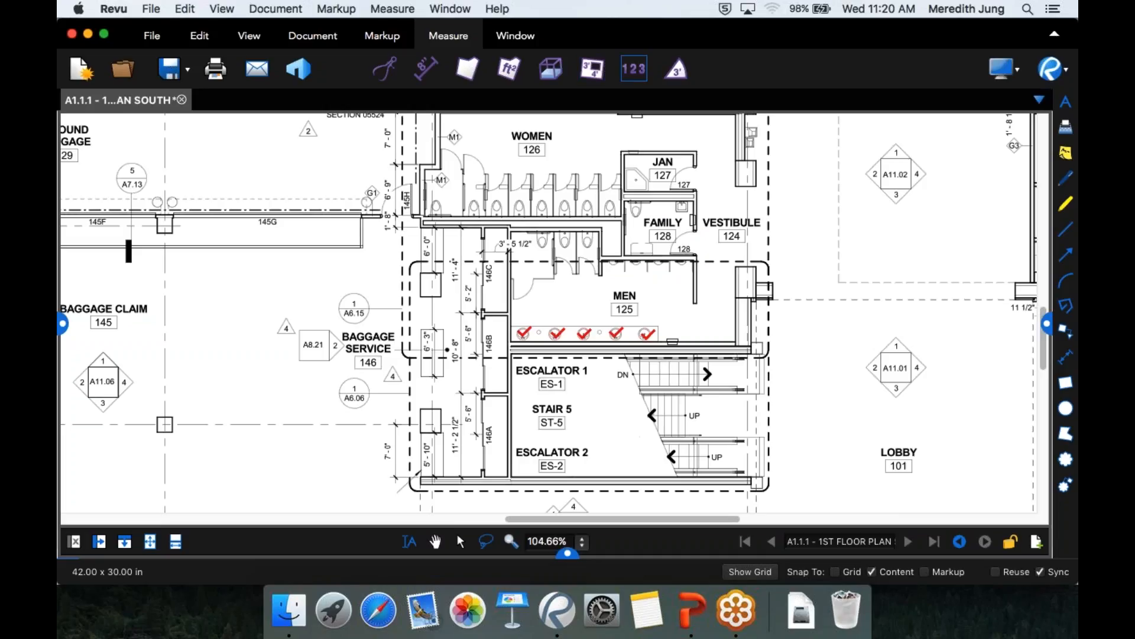
{"action": "left_click", "coordinate": [655, 227]}
{"action": "key", "text": "Escape"}
{"action": "key", "text": "super+z"}
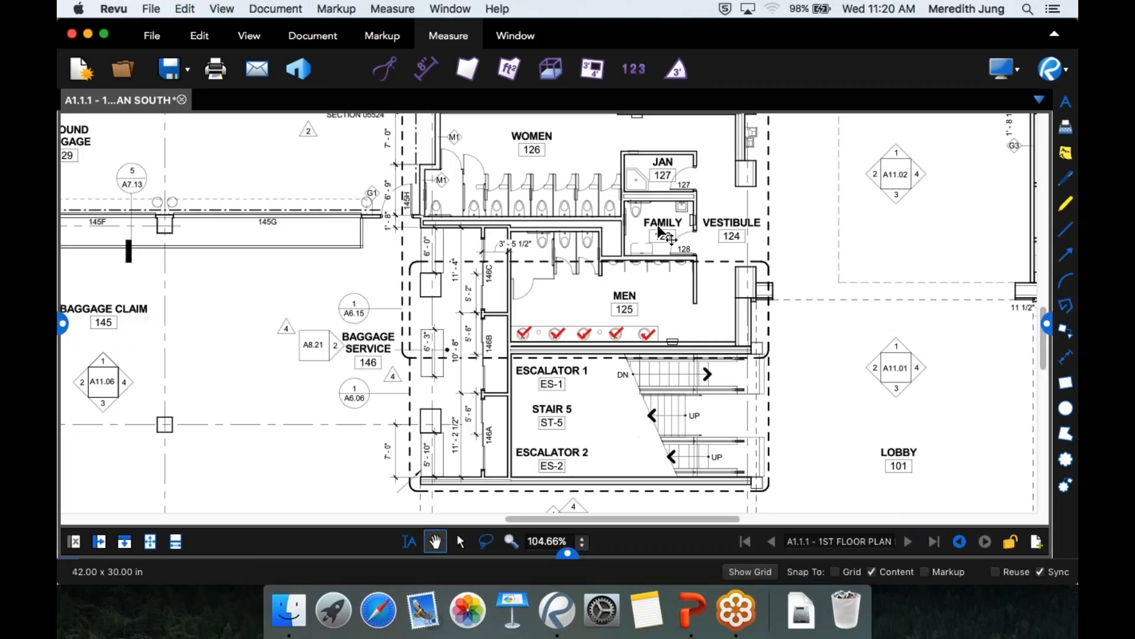
Redraw the Radius measurement as a circle around the name and number of Family room 128, then deselect it
{"action": "left_click", "coordinate": [679, 76]}
{"action": "mouse_move", "coordinate": [678, 241]}
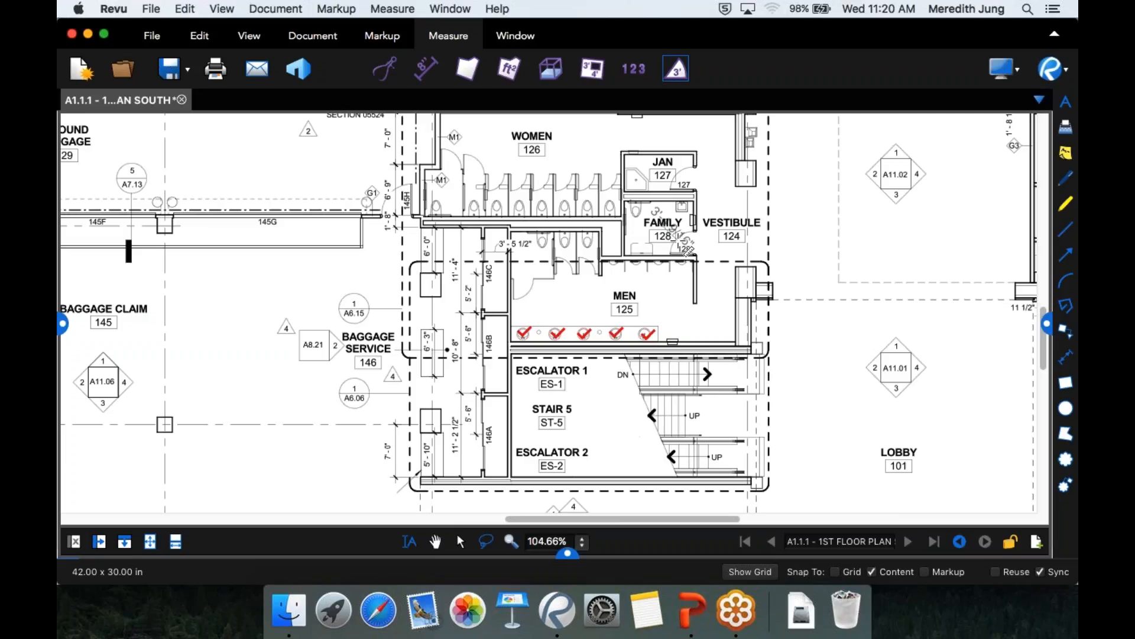
{"action": "left_click", "coordinate": [675, 239]}
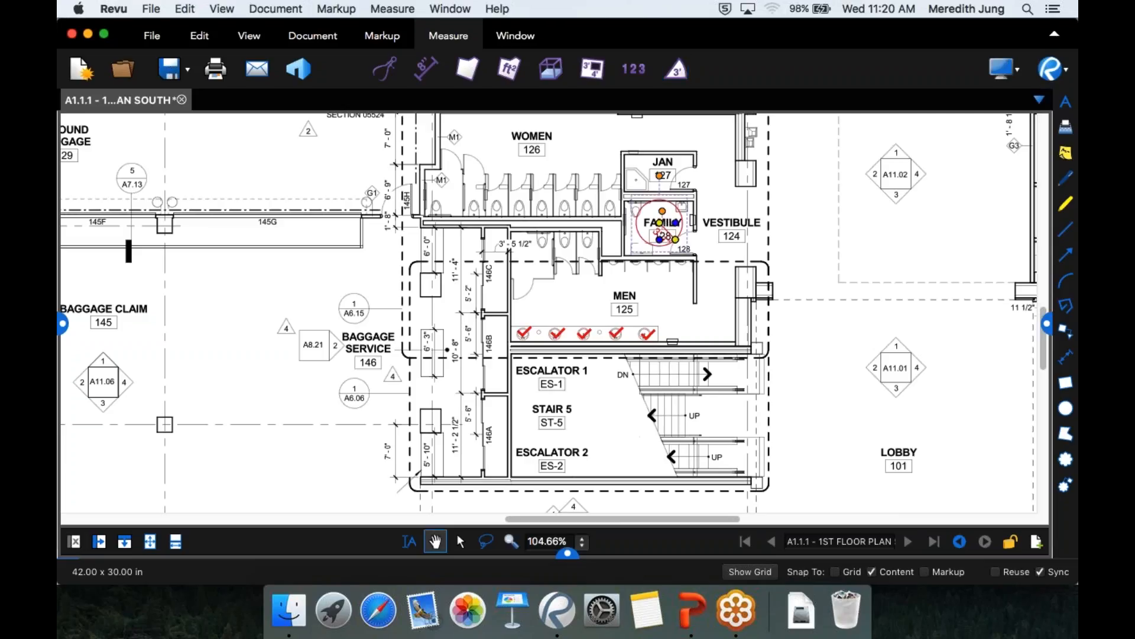
{"action": "left_click_drag", "start_coordinate": [675, 239], "coordinate": [675, 240]}
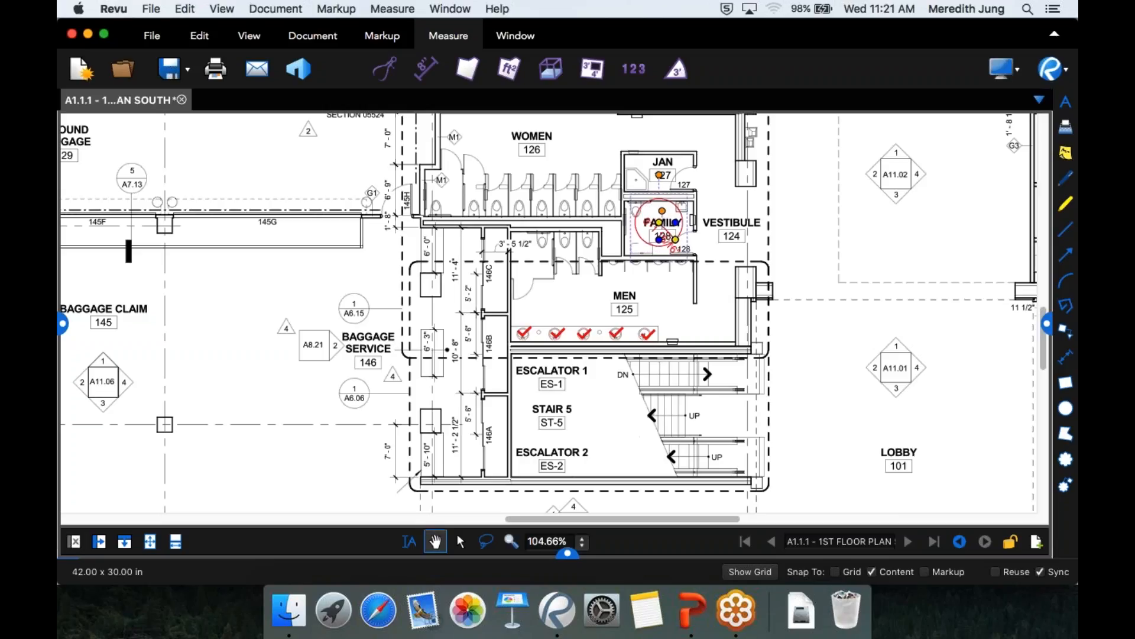
{"action": "left_click", "coordinate": [875, 314]}
Examine the marked-up first floor plan as a whole, then the markups around Break Room 121 and Circulation 120B
{"action": "scroll", "coordinate": [861, 324], "scroll_direction": "down", "scroll_amount": 1}
{"action": "scroll", "coordinate": [860, 324], "scroll_direction": "up", "scroll_amount": 5}
{"action": "scroll", "coordinate": [860, 325], "scroll_direction": "down", "scroll_amount": 4}
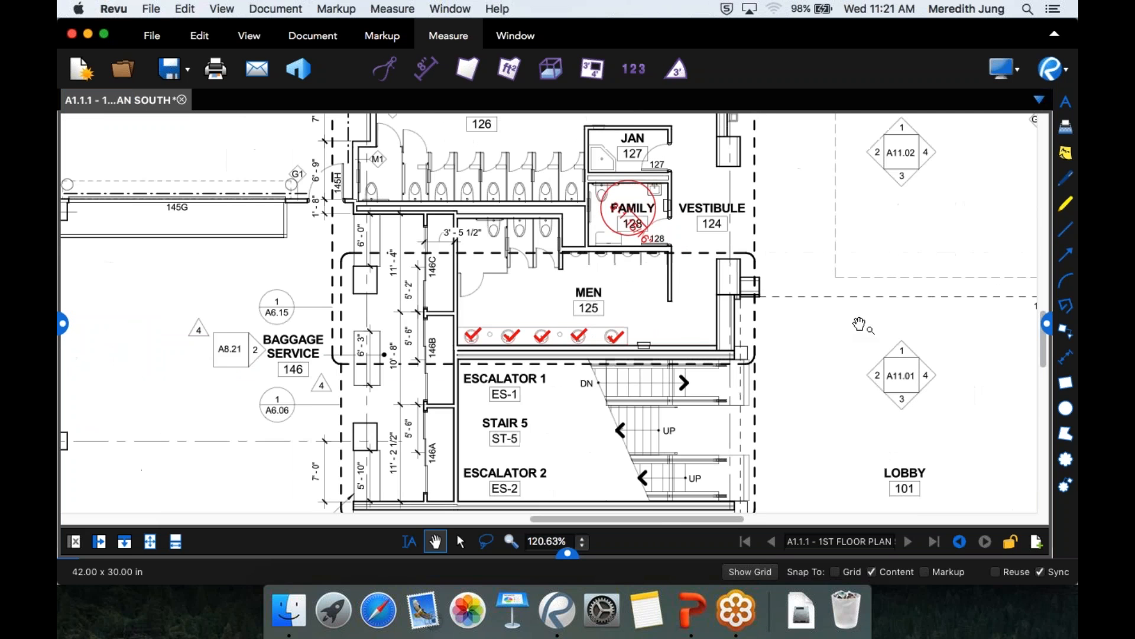
{"action": "scroll", "coordinate": [859, 324], "scroll_direction": "down", "scroll_amount": 3}
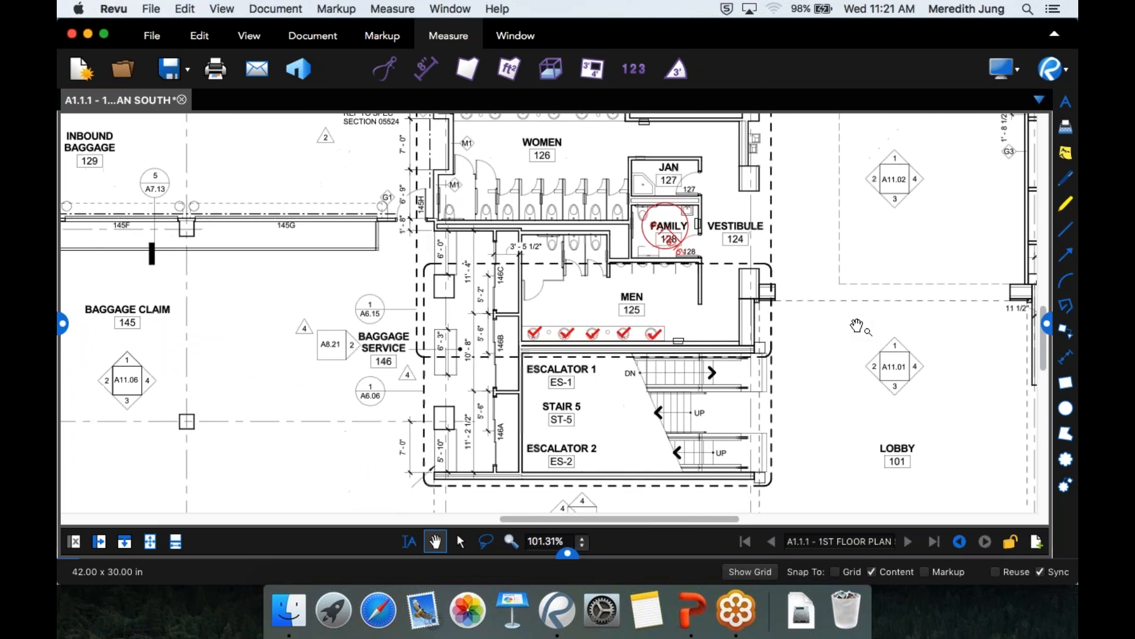
{"action": "scroll", "coordinate": [857, 326], "scroll_direction": "down", "scroll_amount": 5}
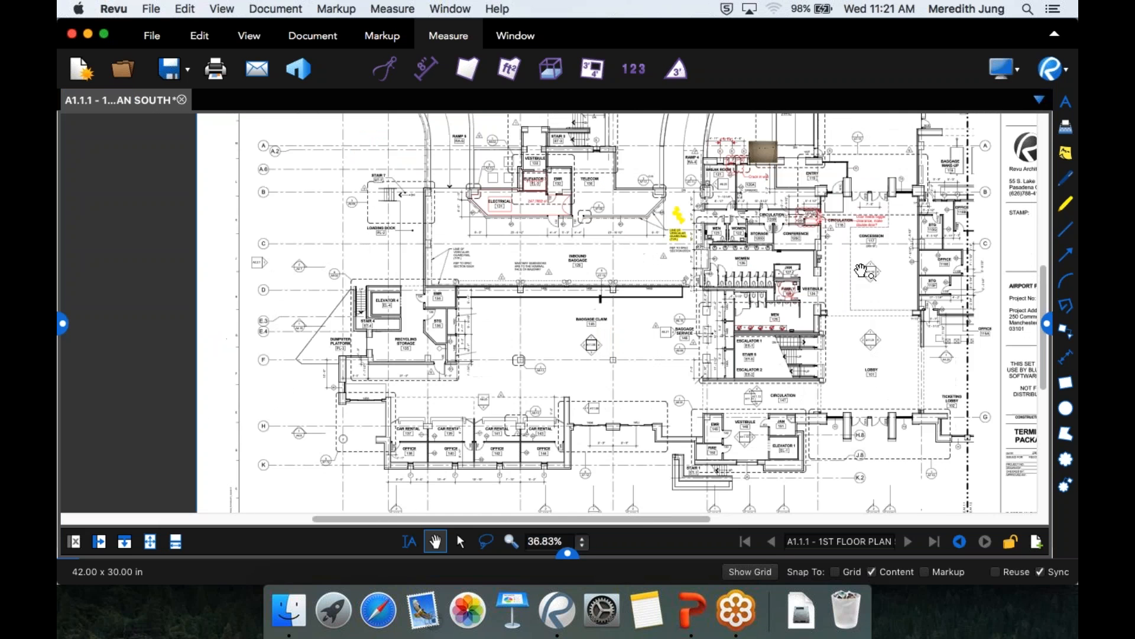
{"action": "scroll", "coordinate": [797, 165], "scroll_direction": "up", "scroll_amount": 1}
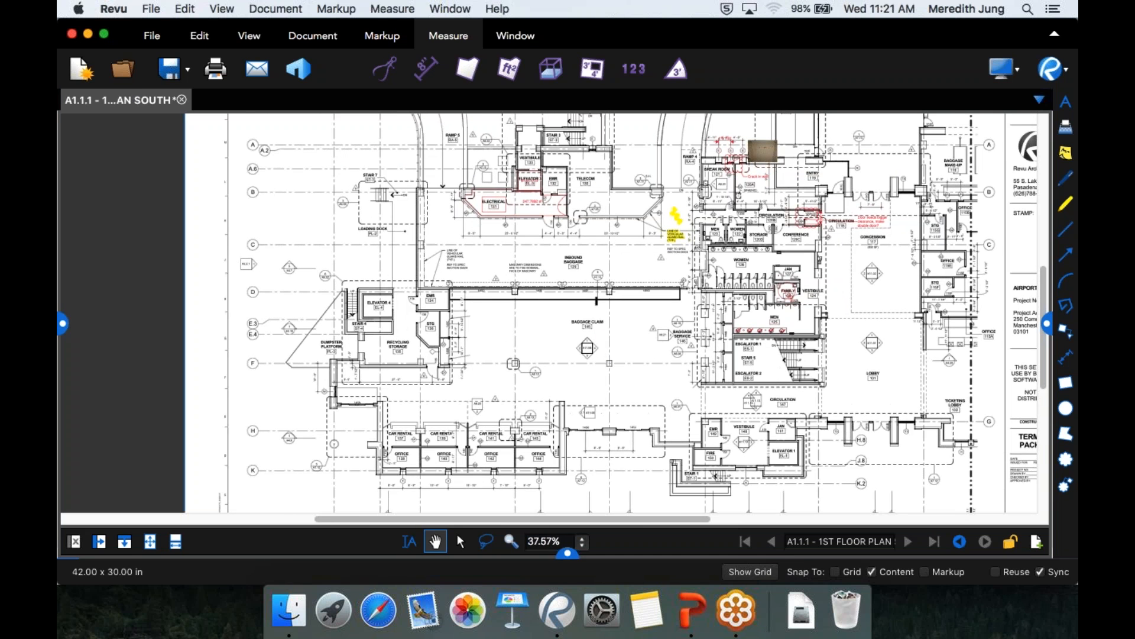
{"action": "scroll", "coordinate": [769, 203], "scroll_direction": "up", "scroll_amount": 2}
{"action": "scroll", "coordinate": [769, 203], "scroll_direction": "up", "scroll_amount": 5}
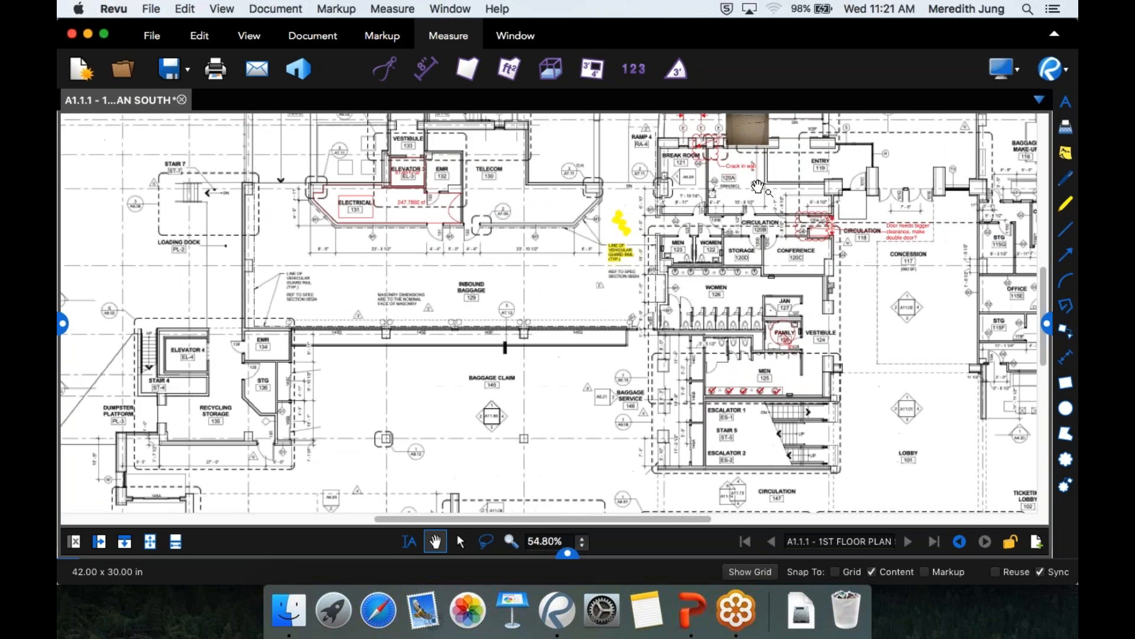
{"action": "left_click_drag", "start_coordinate": [745, 250], "coordinate": [714, 297]}
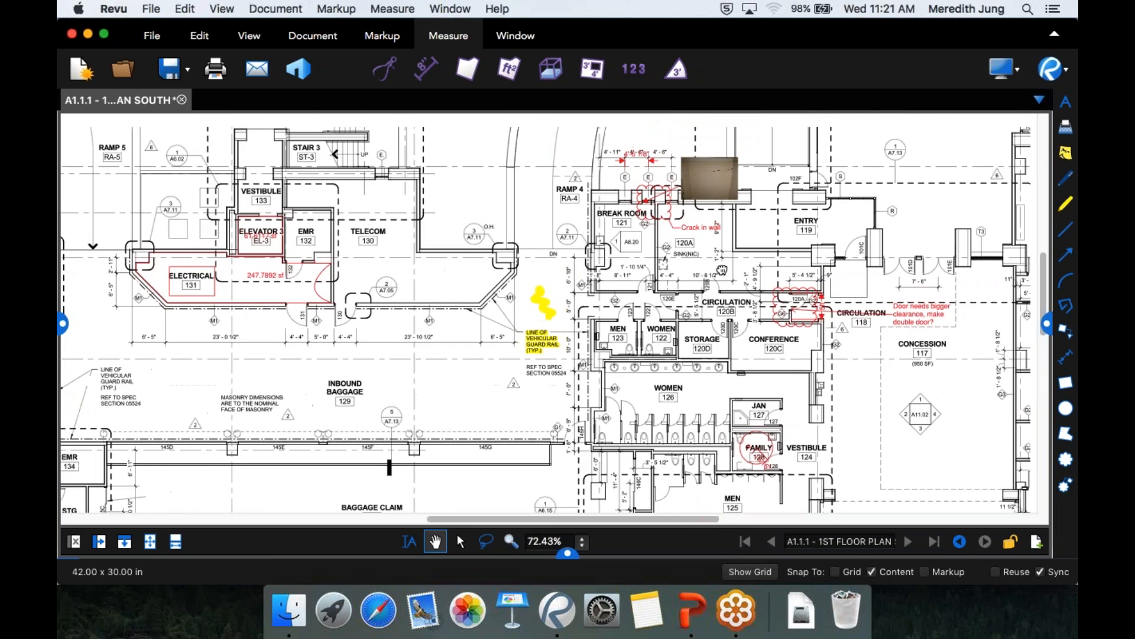
{"action": "scroll", "coordinate": [740, 270], "scroll_direction": "up", "scroll_amount": 1}
{"action": "scroll", "coordinate": [740, 271], "scroll_direction": "up", "scroll_amount": 3}
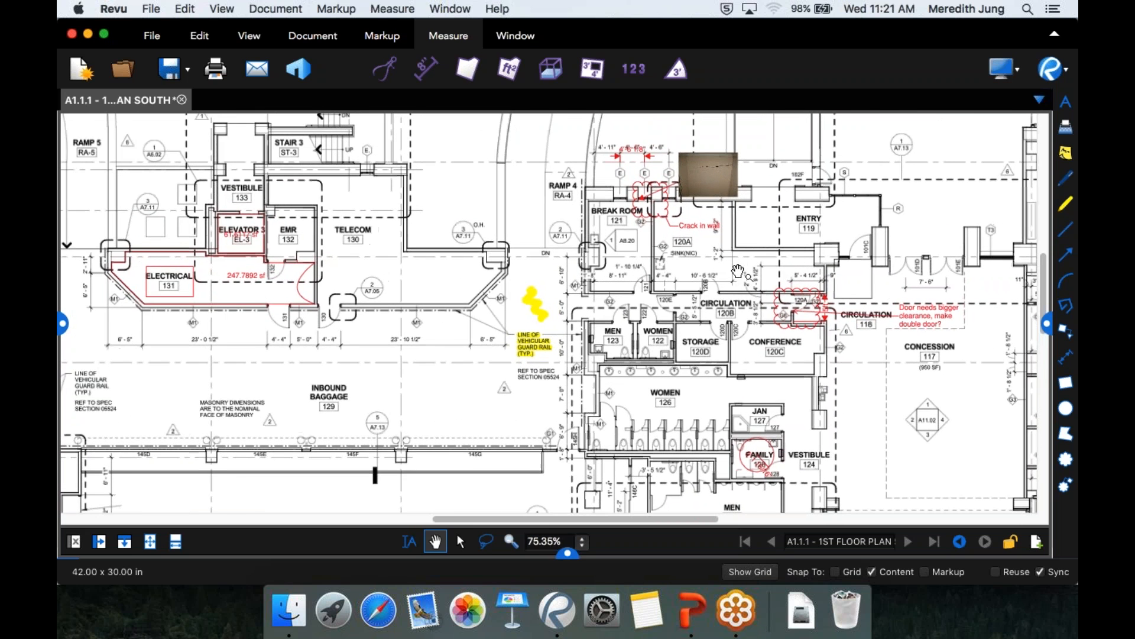
{"action": "scroll", "coordinate": [776, 266], "scroll_direction": "up", "scroll_amount": 2}
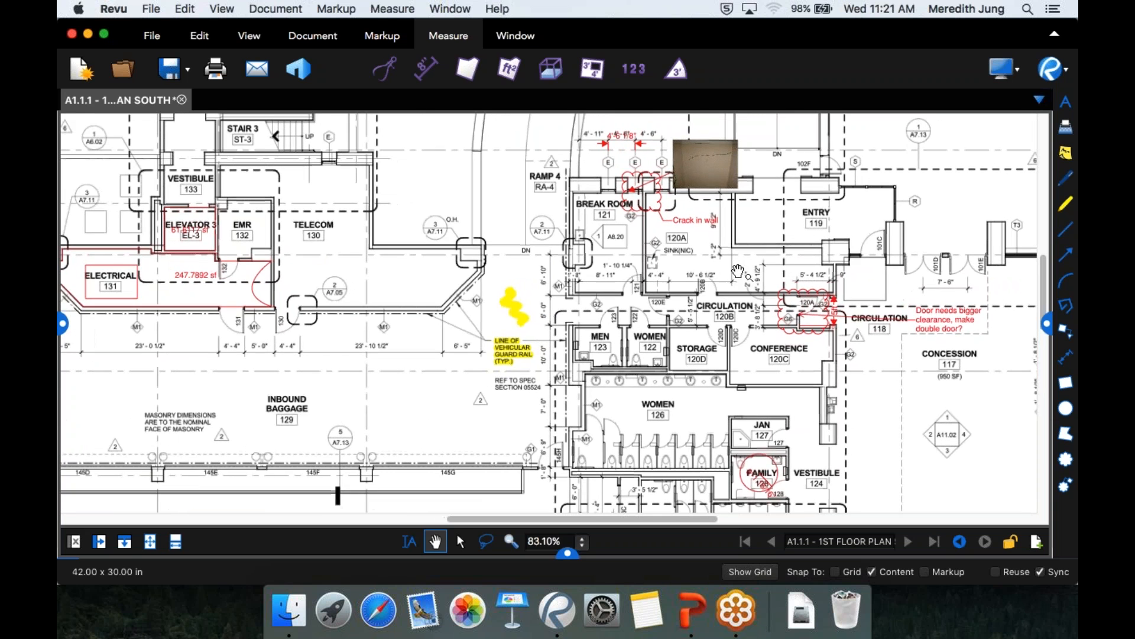
{"action": "scroll", "coordinate": [777, 266], "scroll_direction": "up", "scroll_amount": 1}
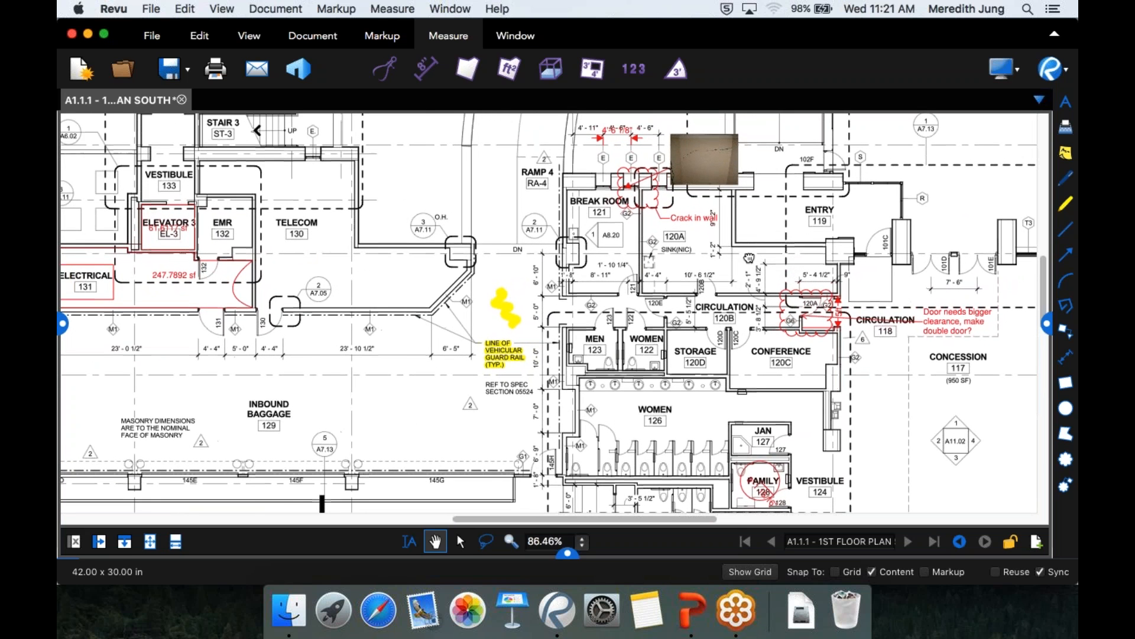
{"action": "left_click_drag", "start_coordinate": [776, 266], "coordinate": [662, 276]}
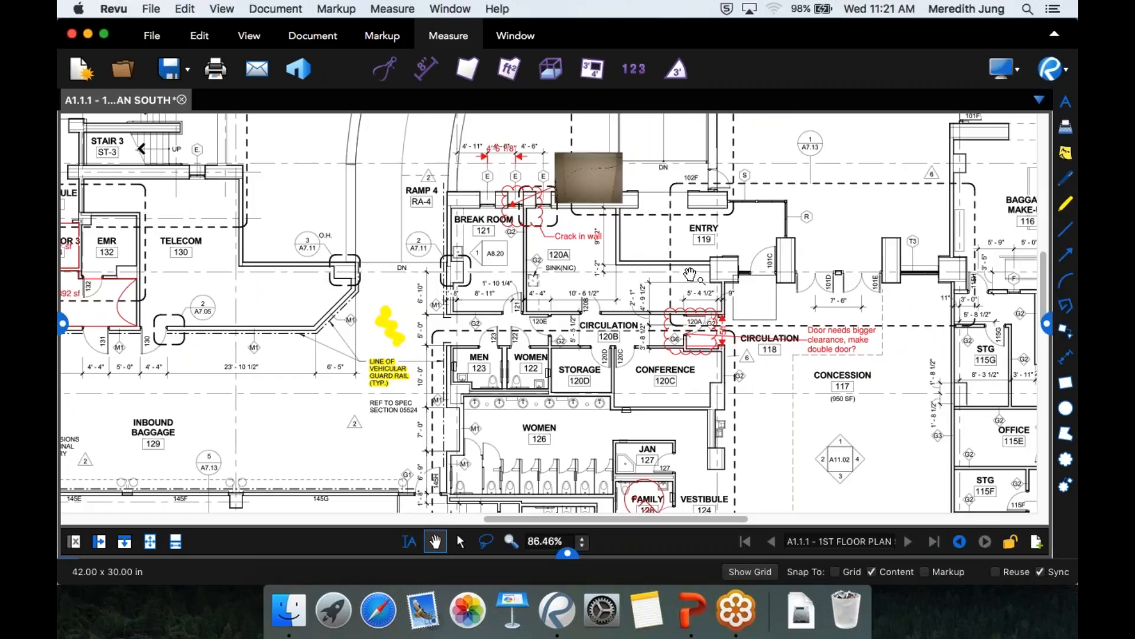
{"action": "scroll", "coordinate": [690, 274], "scroll_direction": "up", "scroll_amount": 3}
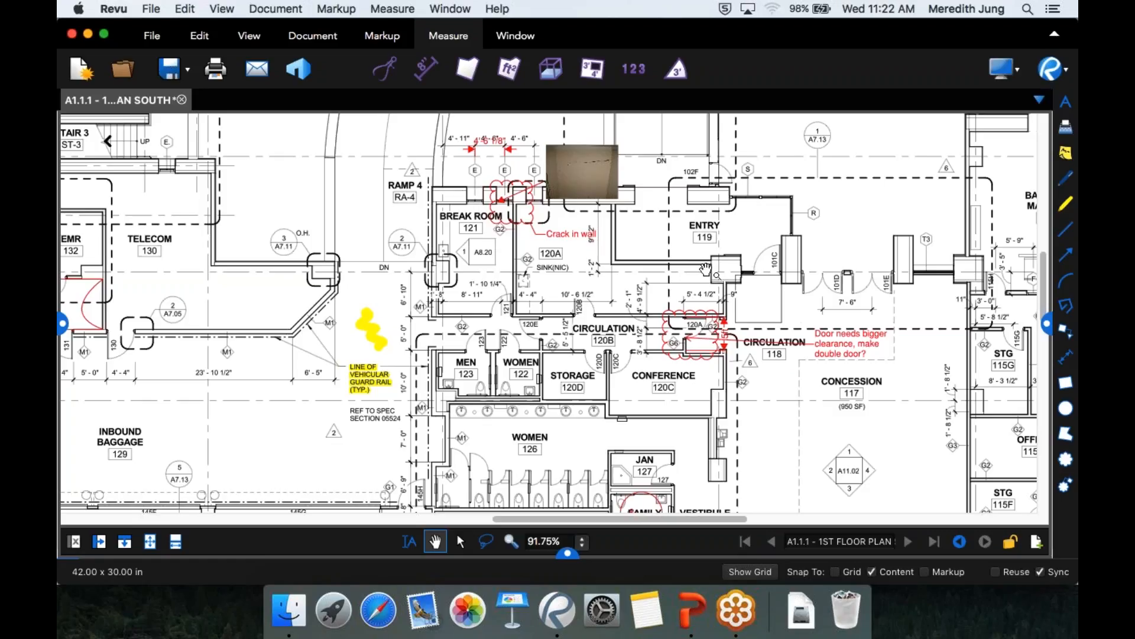
Open the properties of the "Crack in wall" cloud callout by Break Room 121 and change its subject to General Contractor
{"action": "left_click", "coordinate": [558, 236]}
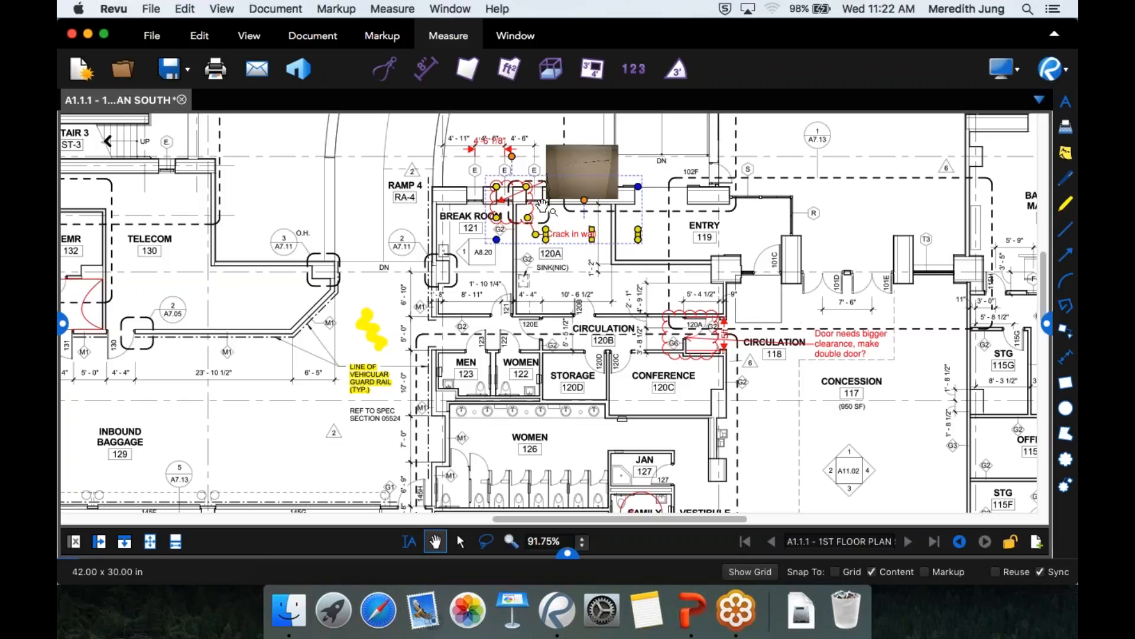
{"action": "scroll", "coordinate": [543, 204], "scroll_direction": "up", "scroll_amount": 3}
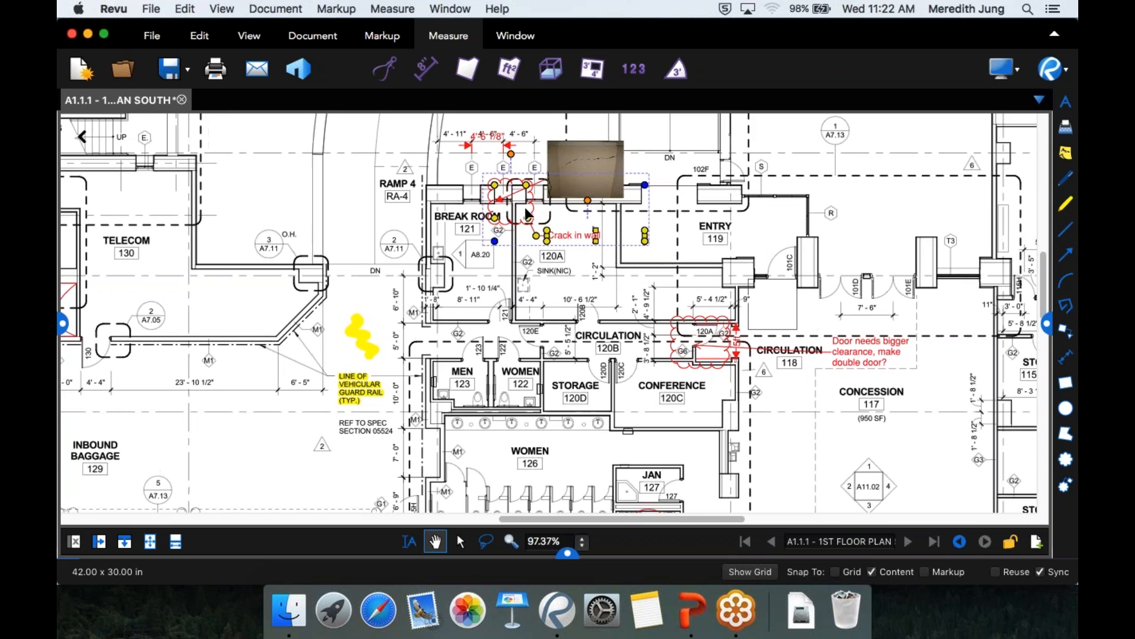
{"action": "scroll", "coordinate": [526, 213], "scroll_direction": "up", "scroll_amount": 2}
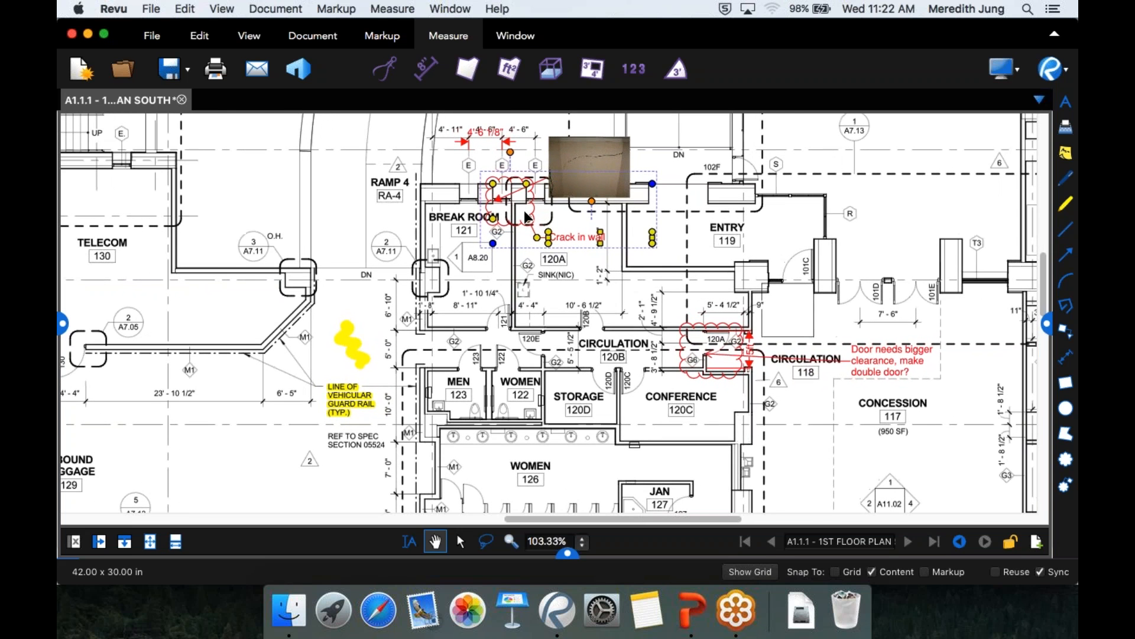
{"action": "scroll", "coordinate": [527, 218], "scroll_direction": "up", "scroll_amount": 1}
{"action": "right_click", "coordinate": [529, 218]}
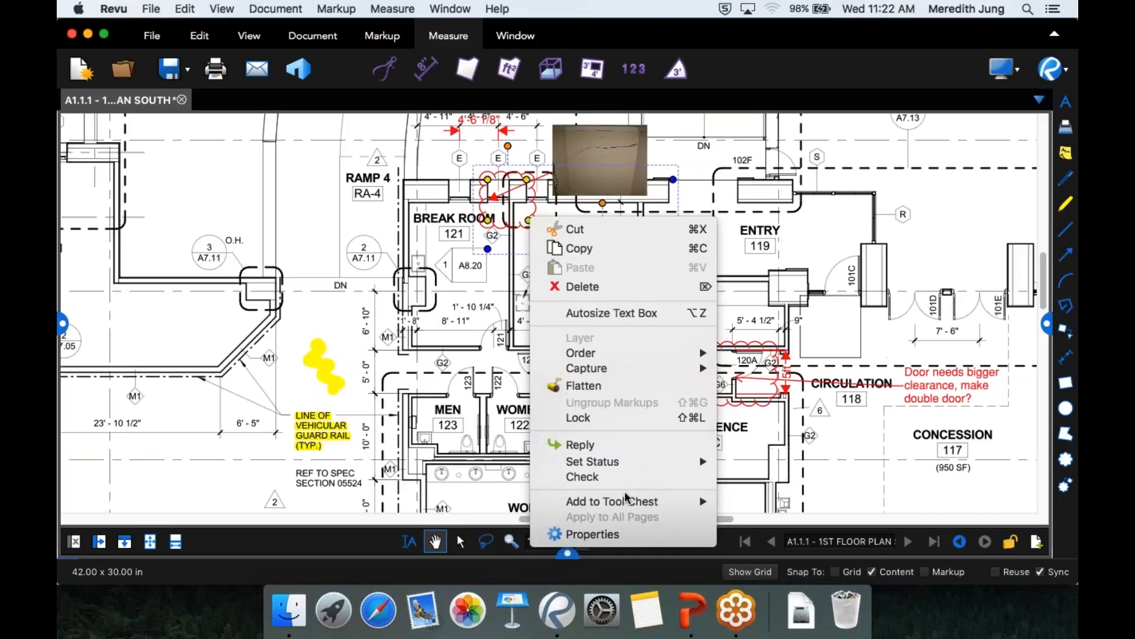
{"action": "left_click", "coordinate": [621, 536]}
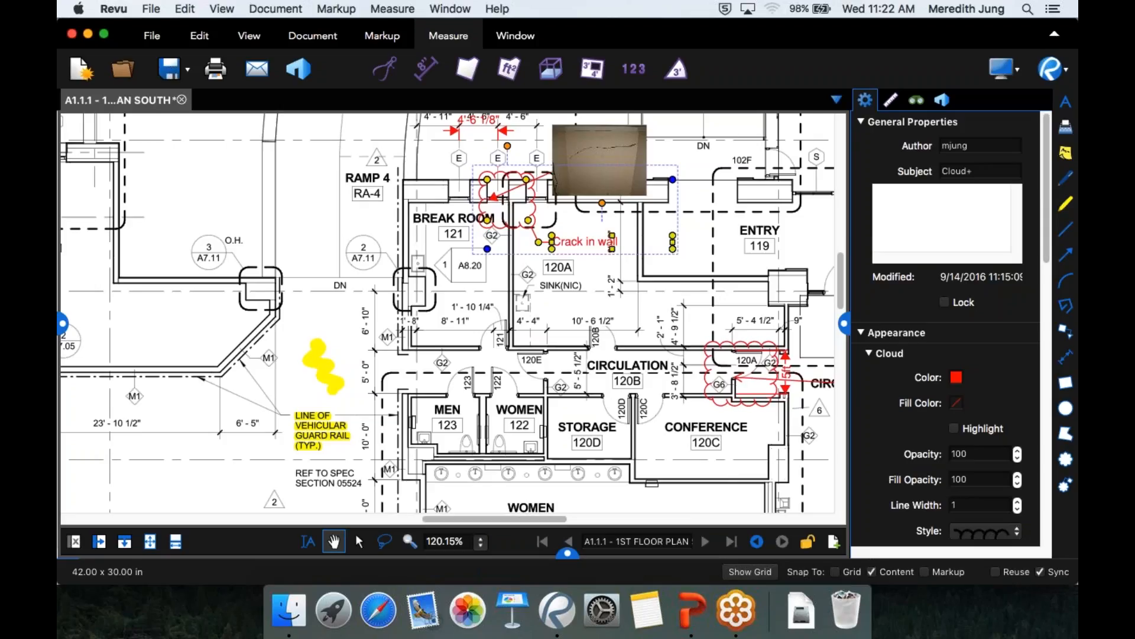
{"action": "left_click", "coordinate": [943, 171]}
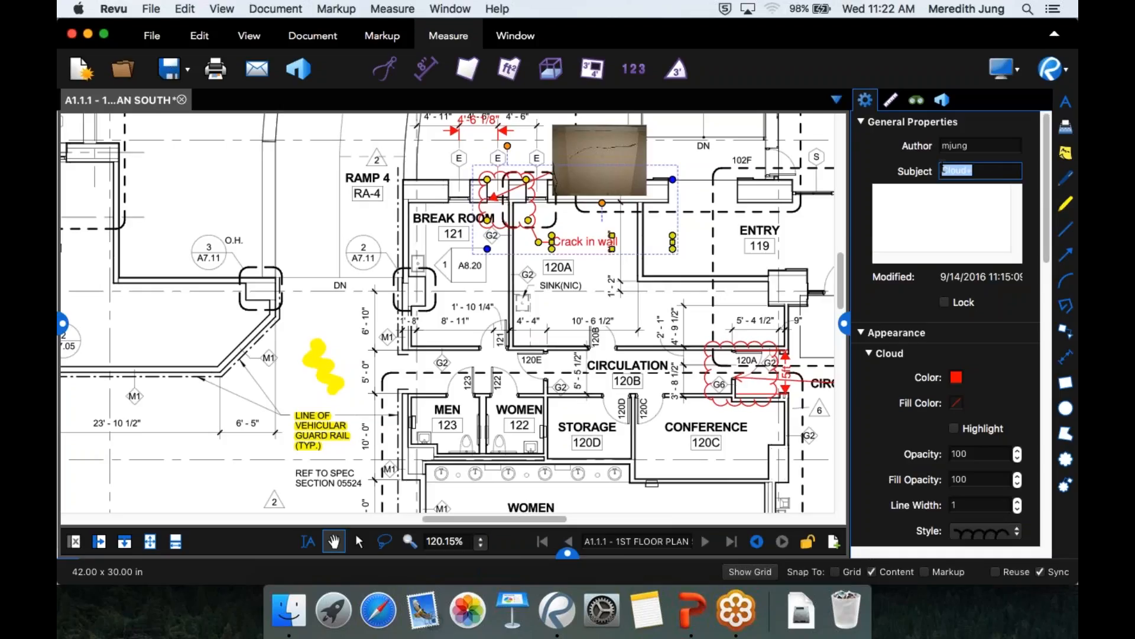
{"action": "type", "text": "General"}
{"action": "type", "text": " Contractor"}
Set the cloud's line color to dark blue and its fill color to bright blue
{"action": "left_click", "coordinate": [956, 377]}
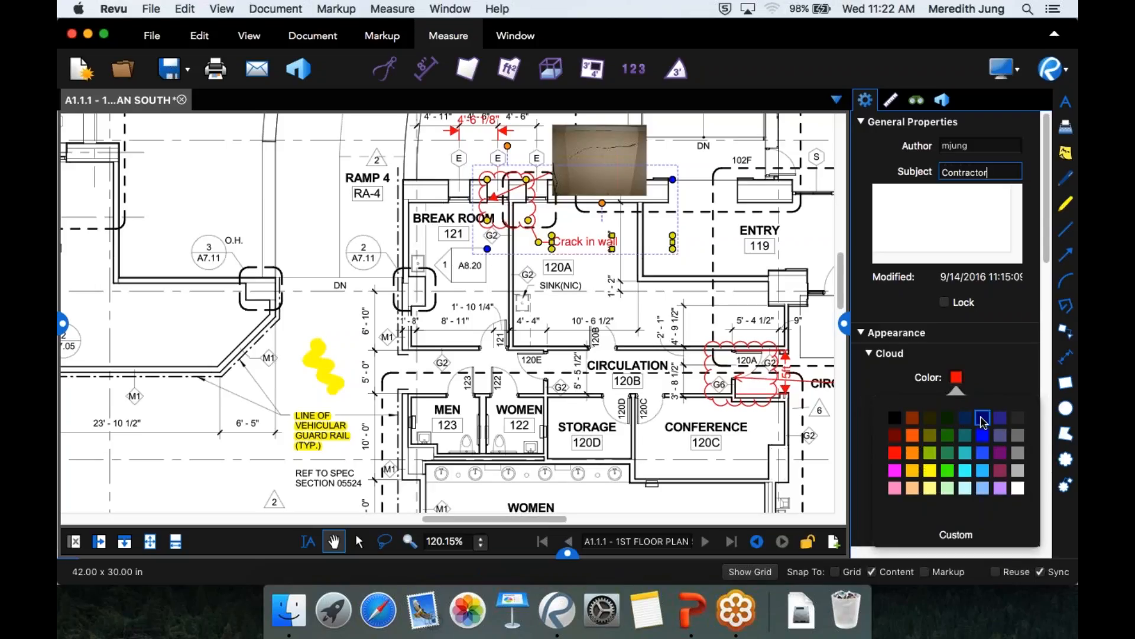
{"action": "left_click", "coordinate": [983, 418]}
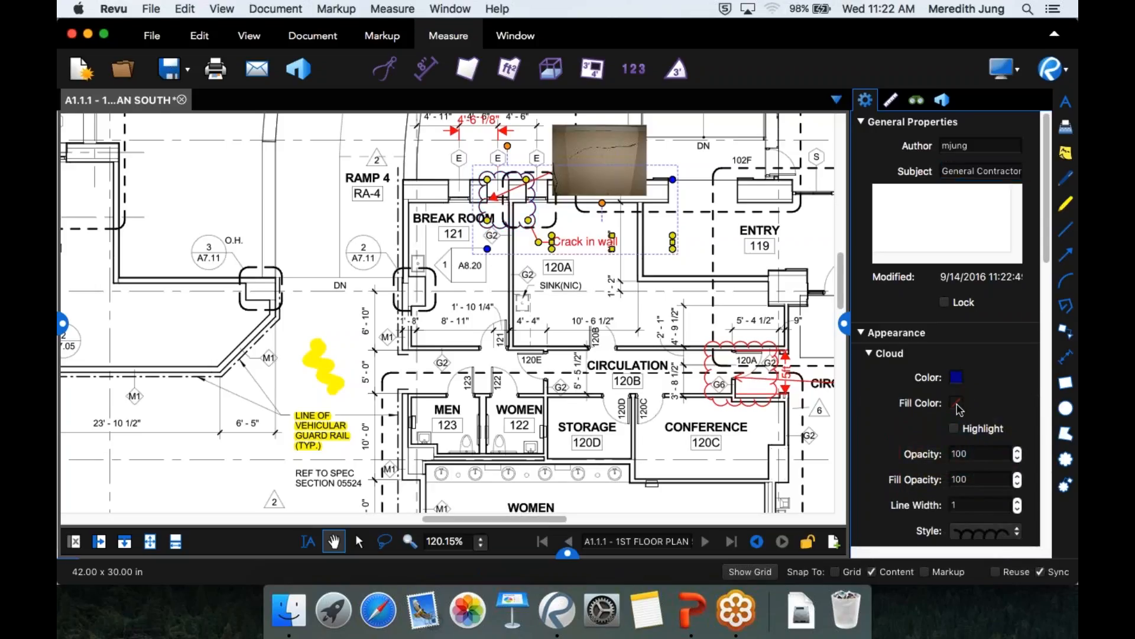
{"action": "left_click", "coordinate": [957, 405]}
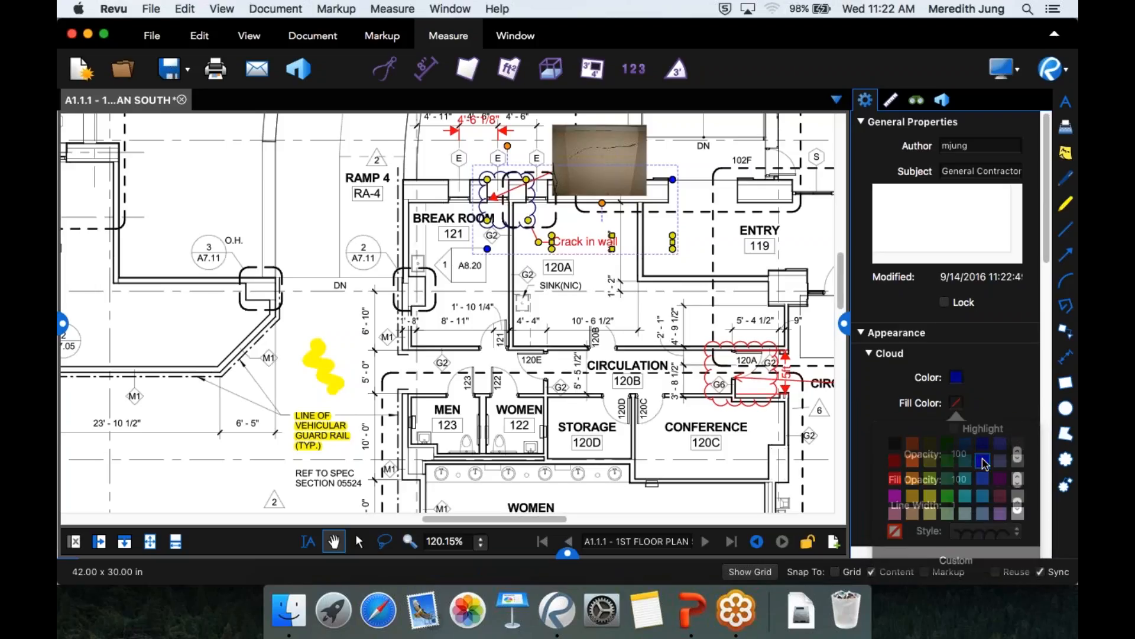
{"action": "left_click", "coordinate": [983, 461]}
Lower the cloud's fill opacity to 40
{"action": "left_click", "coordinate": [1017, 484]}
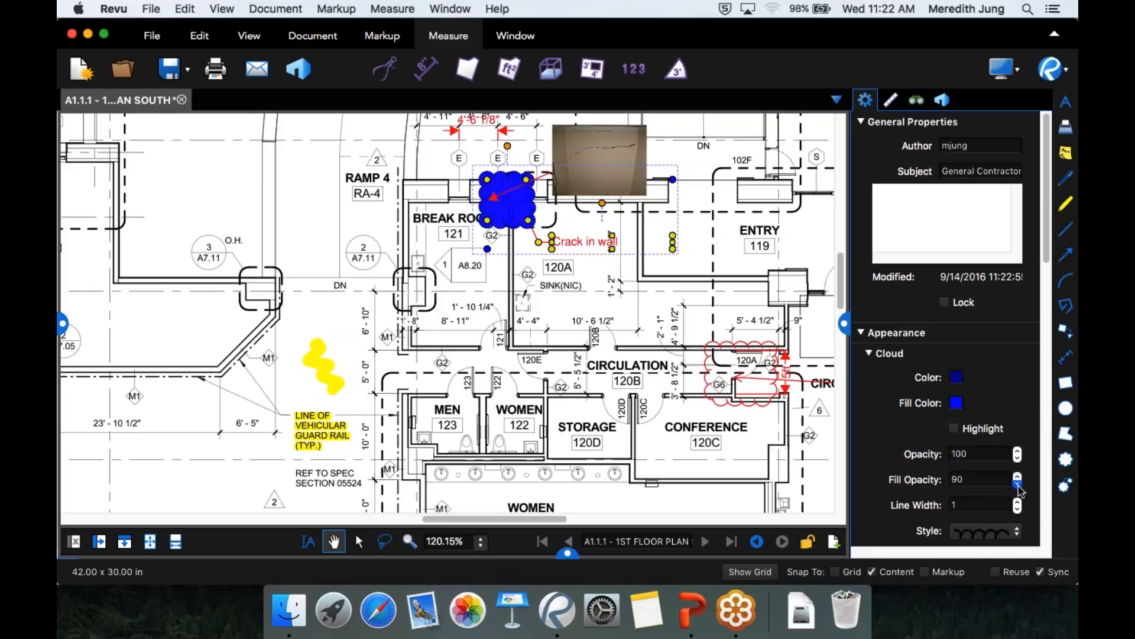
{"action": "left_click", "coordinate": [1017, 483]}
{"action": "left_click", "coordinate": [1018, 484]}
{"action": "left_click", "coordinate": [1017, 484]}
{"action": "left_click", "coordinate": [1018, 484]}
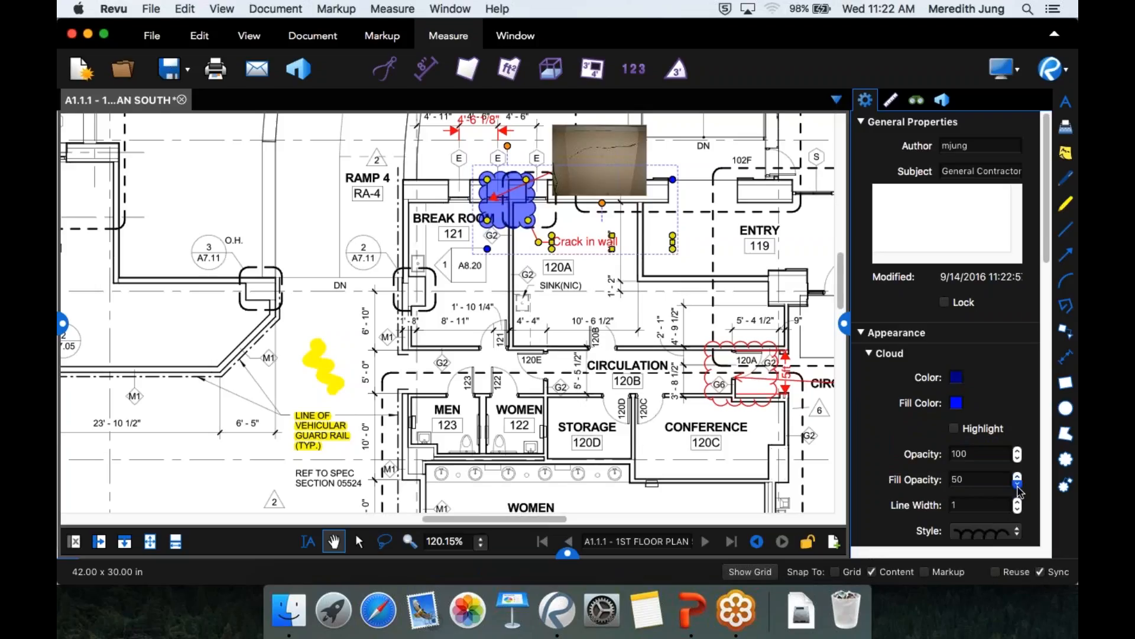
{"action": "left_click", "coordinate": [1018, 484]}
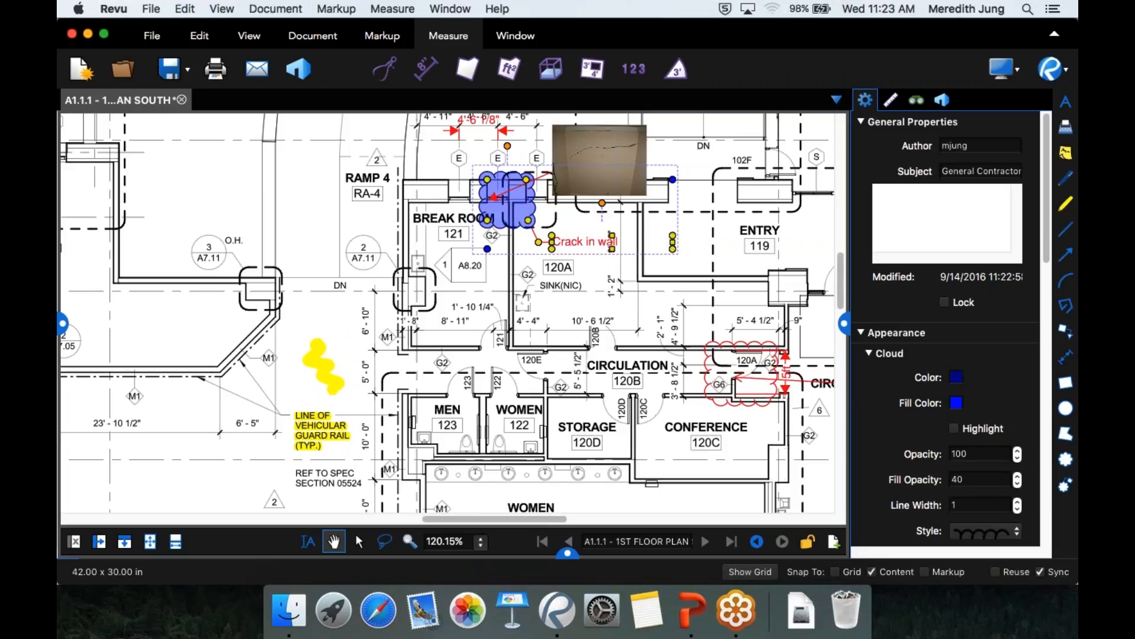
Set both the color and the text color of the "Crack in wall" callout to dark blue
{"action": "scroll", "coordinate": [1042, 278], "scroll_direction": "down", "scroll_amount": 2}
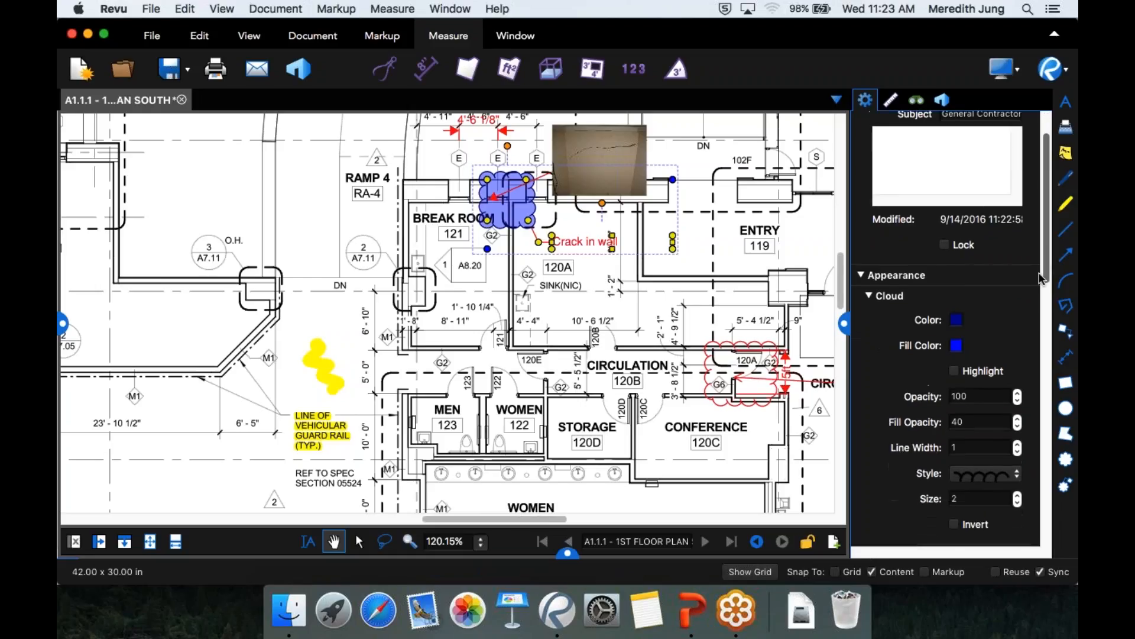
{"action": "scroll", "coordinate": [1042, 278], "scroll_direction": "down", "scroll_amount": 10}
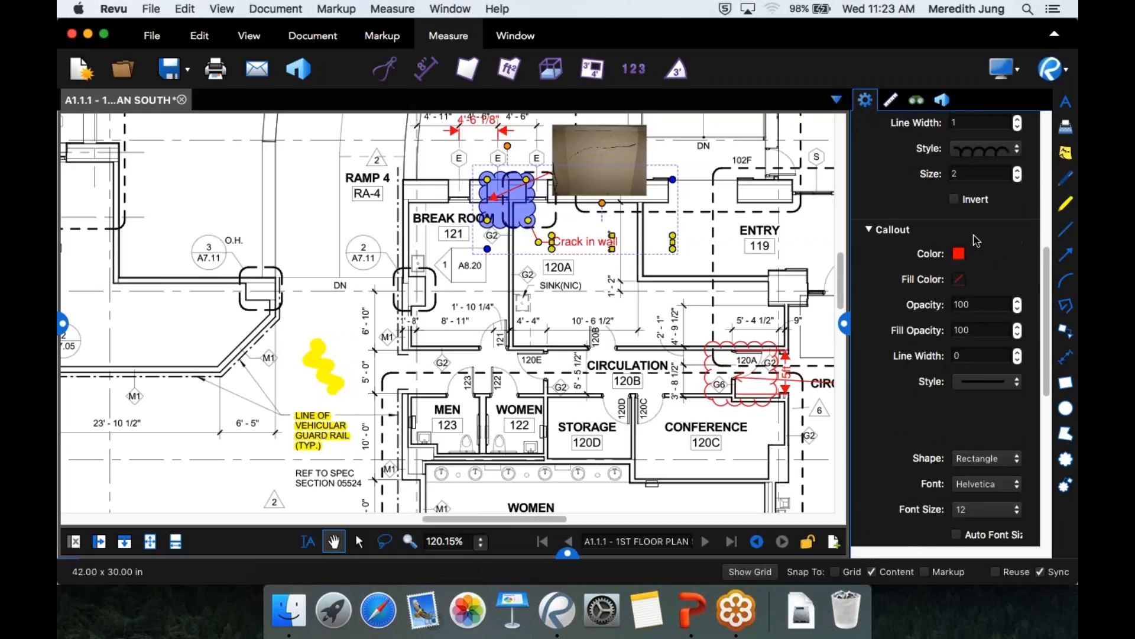
{"action": "left_click", "coordinate": [959, 253]}
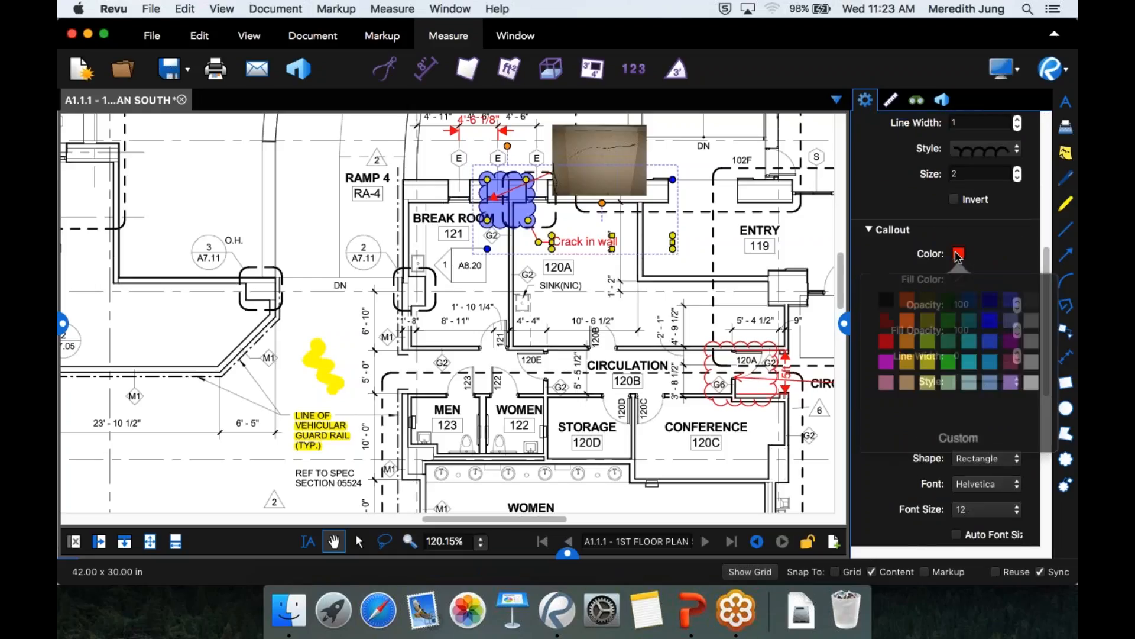
{"action": "left_click", "coordinate": [986, 297]}
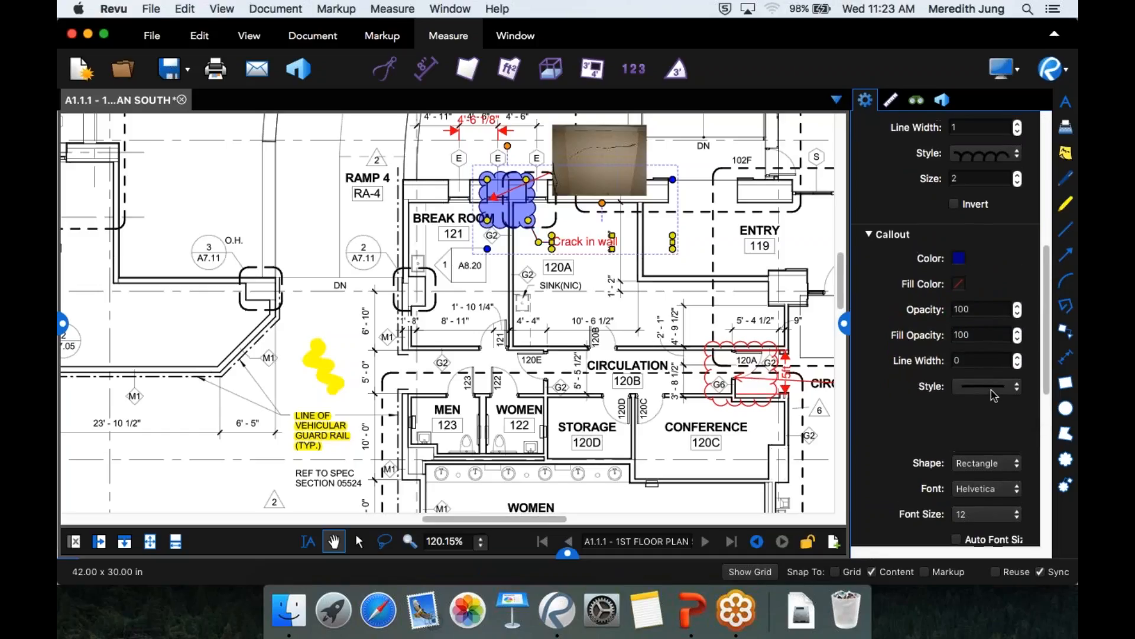
{"action": "scroll", "coordinate": [993, 387], "scroll_direction": "down", "scroll_amount": 2}
{"action": "scroll", "coordinate": [991, 391], "scroll_direction": "down", "scroll_amount": 5}
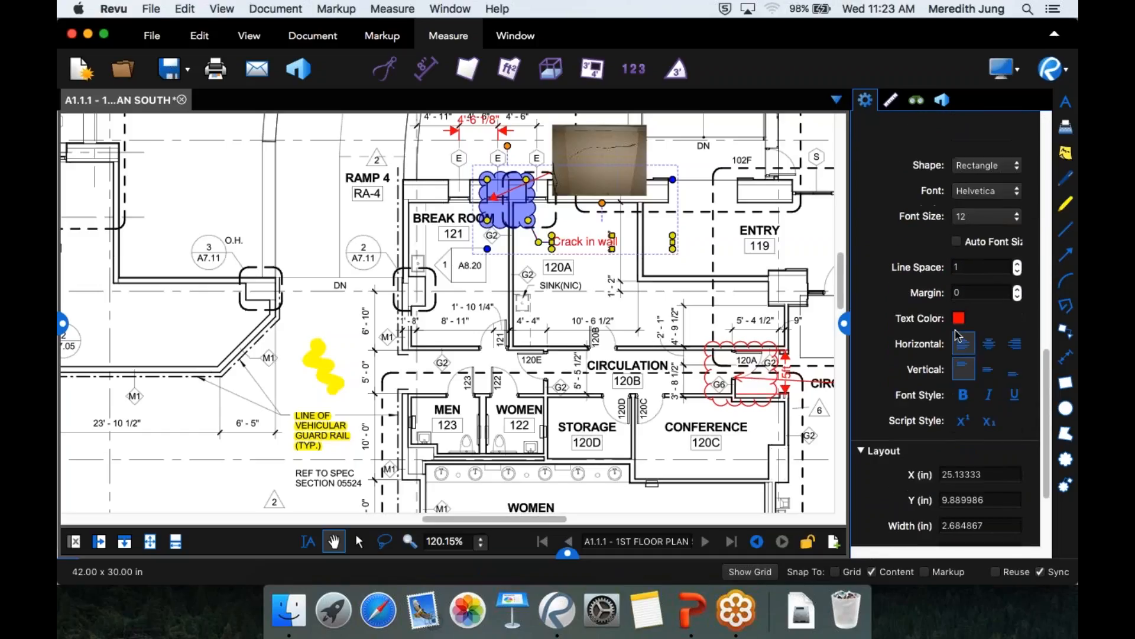
{"action": "left_click", "coordinate": [958, 318]}
{"action": "left_click", "coordinate": [986, 359]}
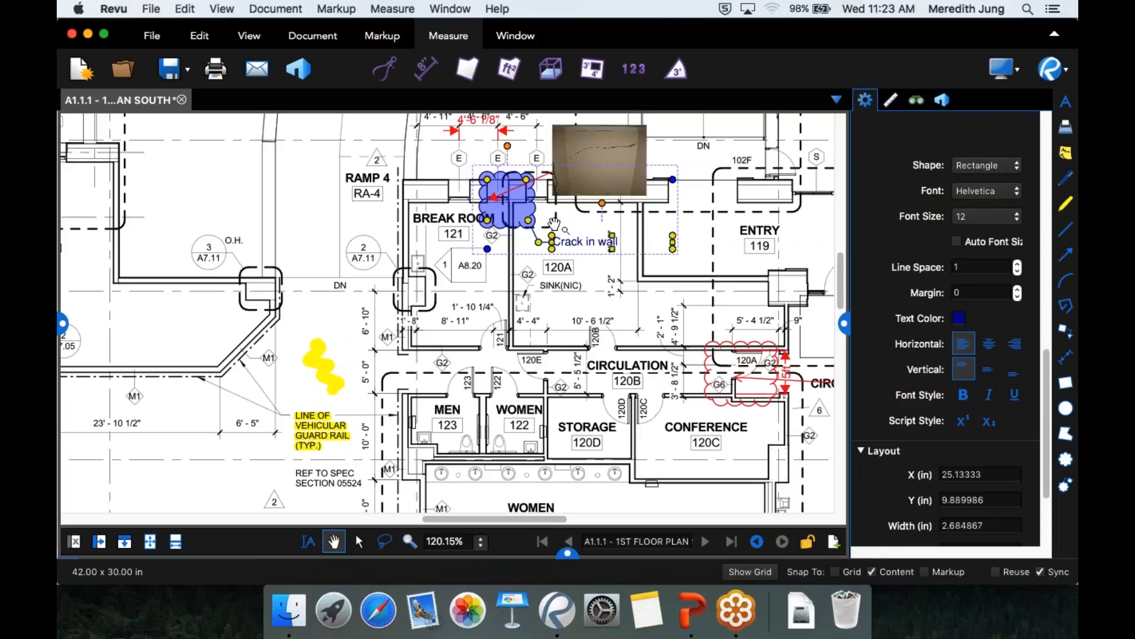
{"action": "scroll", "coordinate": [964, 309], "scroll_direction": "down", "scroll_amount": 3}
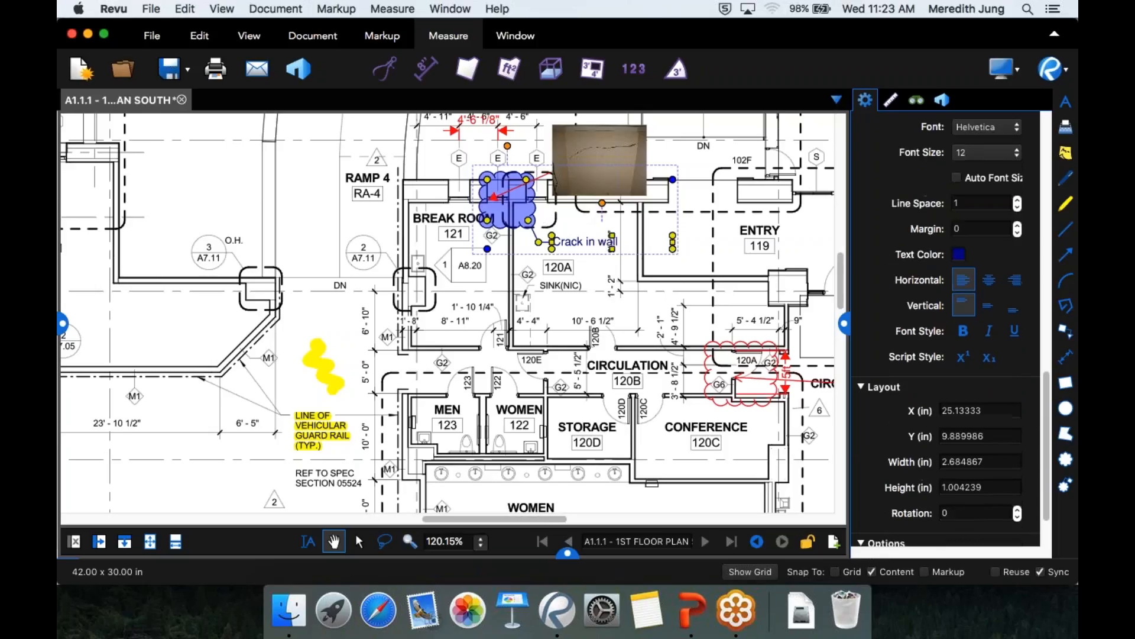
Select the "Door needs bigger clearance, make double door?" callout near Circulation 118 and change its subject to Accessibility
{"action": "scroll", "coordinate": [963, 310], "scroll_direction": "up", "scroll_amount": 9}
{"action": "left_click", "coordinate": [756, 427]}
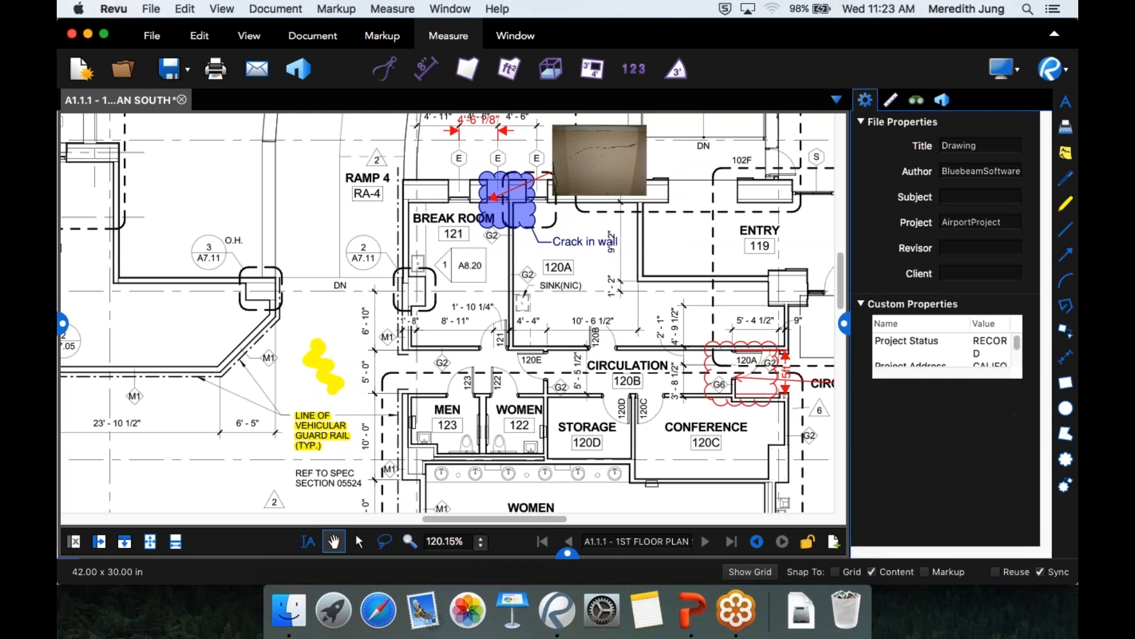
{"action": "left_click_drag", "start_coordinate": [701, 415], "coordinate": [539, 394]}
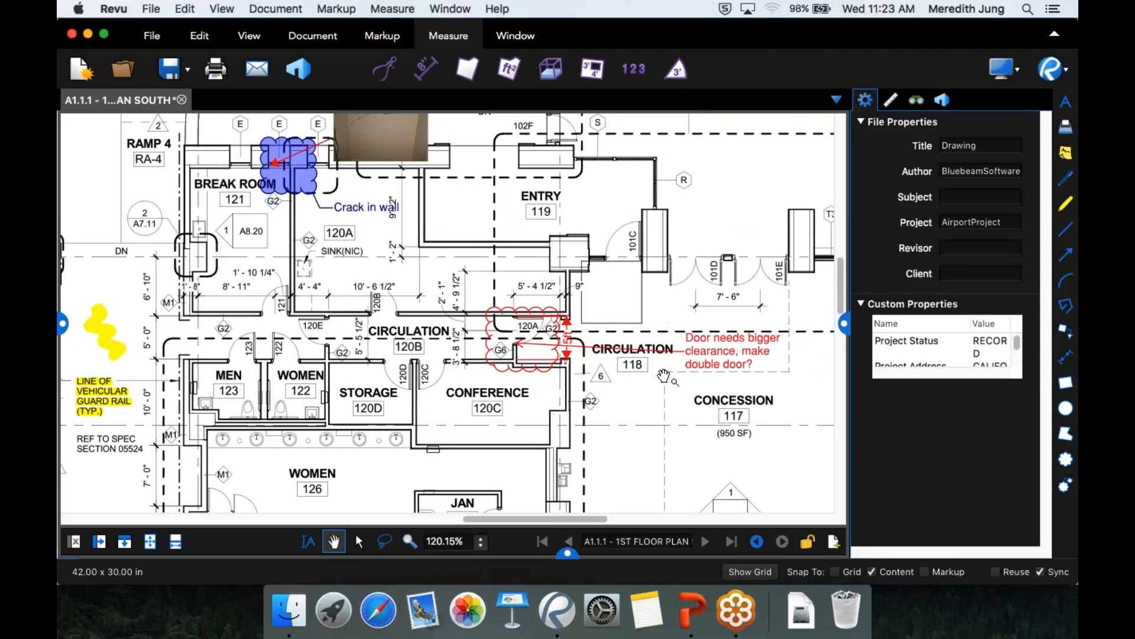
{"action": "left_click", "coordinate": [687, 357]}
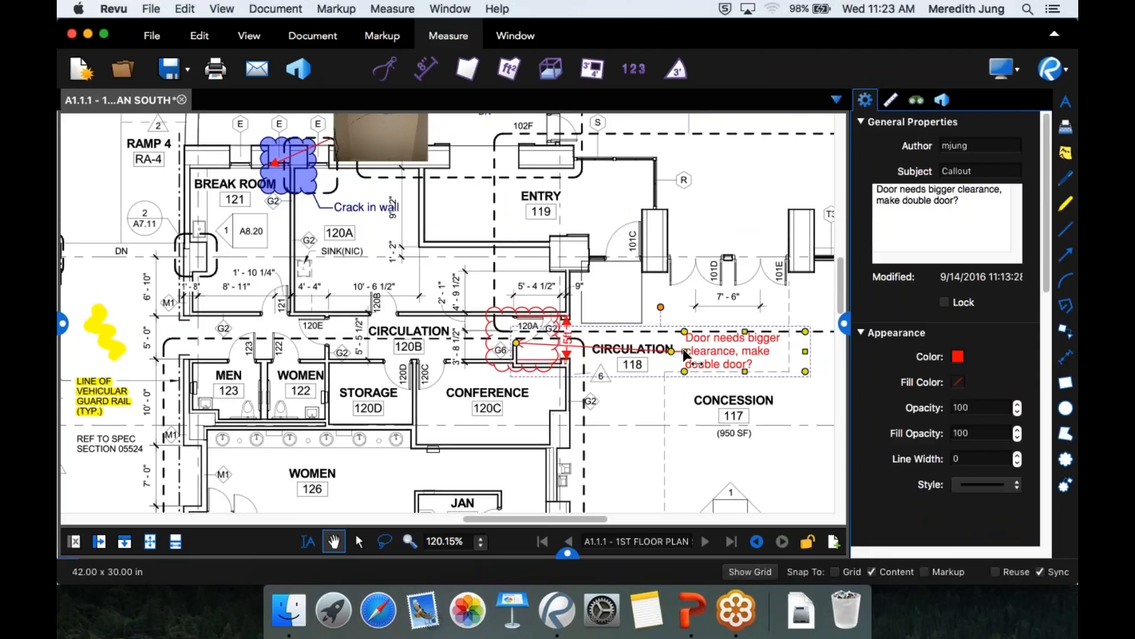
{"action": "left_click_drag", "start_coordinate": [976, 171], "coordinate": [894, 161]}
{"action": "type", "text": "A"}
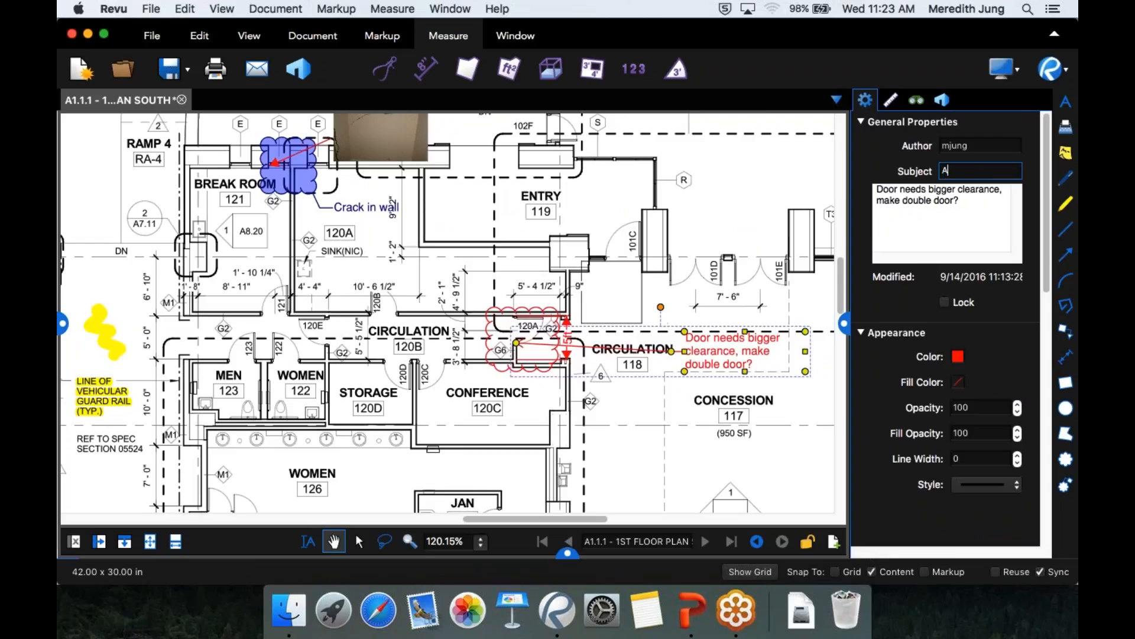
{"action": "type", "text": "ccessibility"}
Set both the line color and the fill color of the door clearance callout to dark green
{"action": "left_click", "coordinate": [958, 356]}
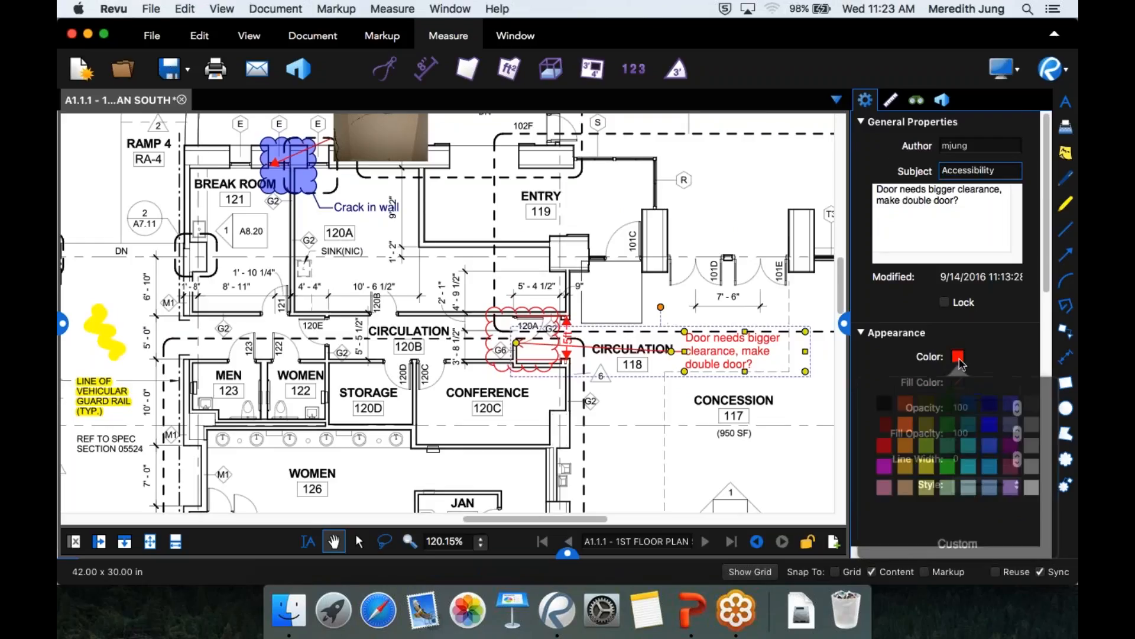
{"action": "left_click", "coordinate": [951, 400]}
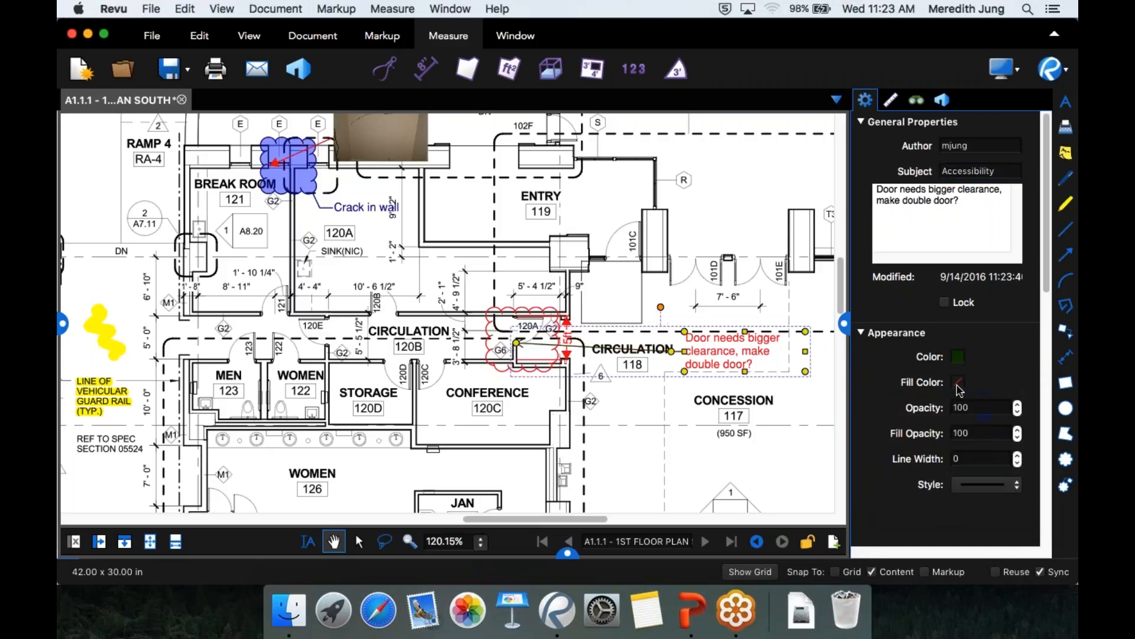
{"action": "left_click", "coordinate": [959, 382]}
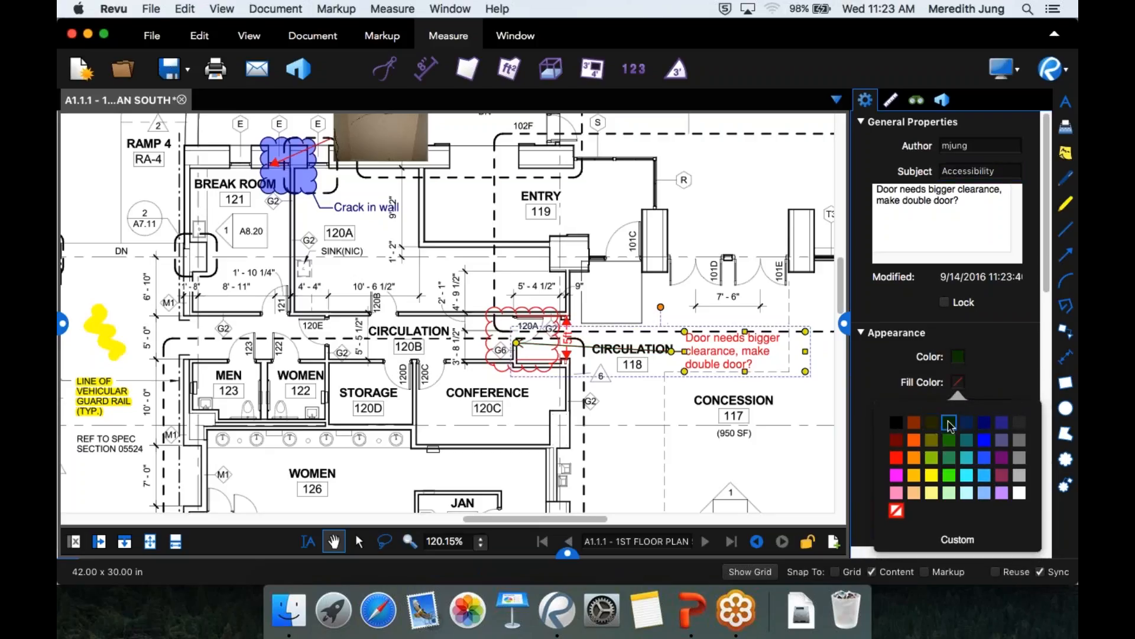
{"action": "left_click", "coordinate": [933, 422]}
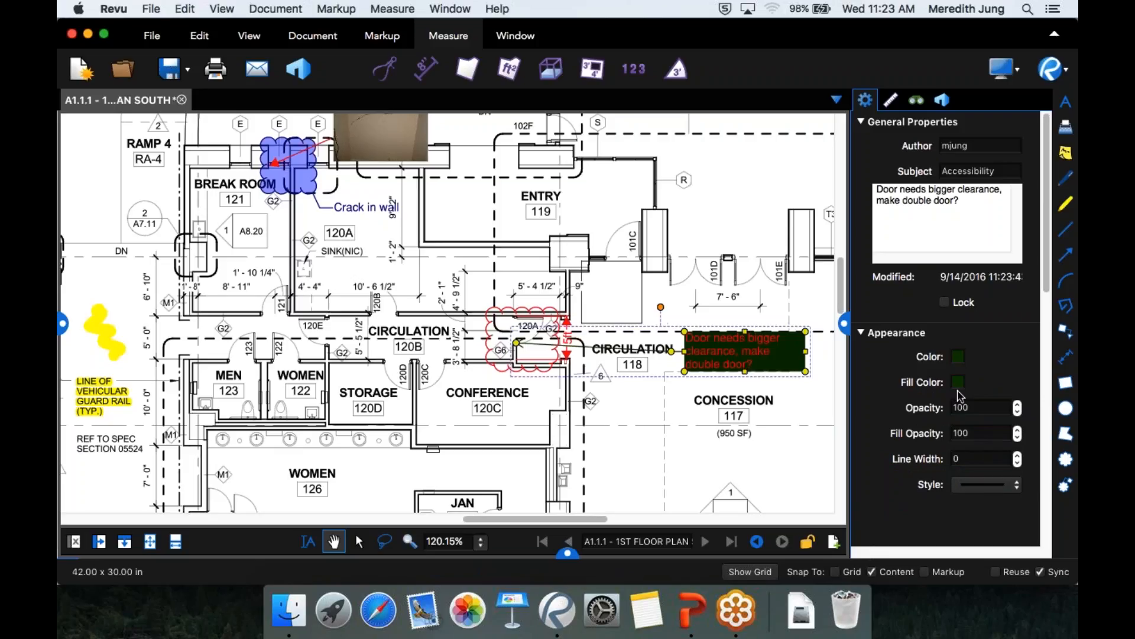
Lower the door clearance callout's fill opacity to 70 and set its text color to dark green
{"action": "left_click", "coordinate": [1017, 437]}
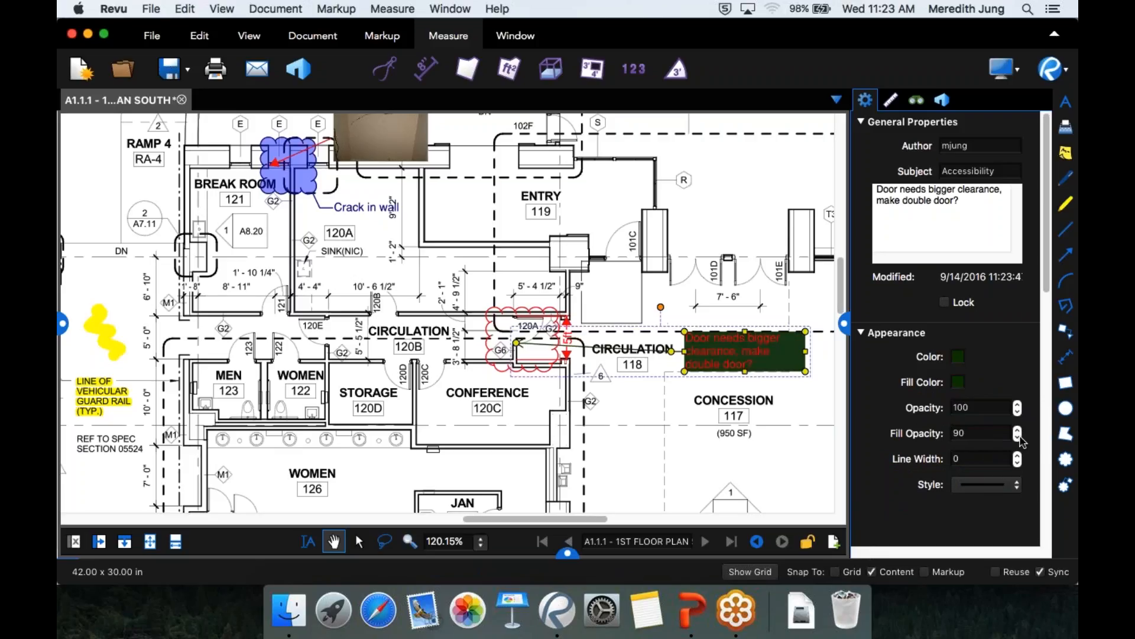
{"action": "left_click", "coordinate": [1018, 437]}
{"action": "left_click", "coordinate": [1018, 437]}
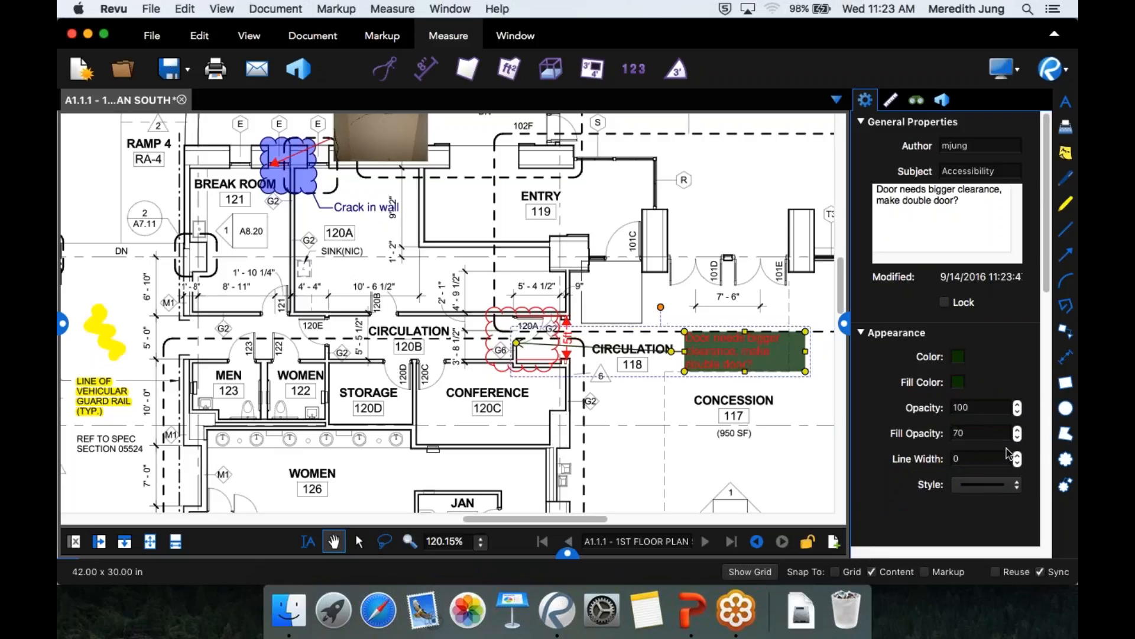
{"action": "scroll", "coordinate": [1006, 453], "scroll_direction": "down", "scroll_amount": 5}
{"action": "scroll", "coordinate": [1004, 451], "scroll_direction": "down", "scroll_amount": 5}
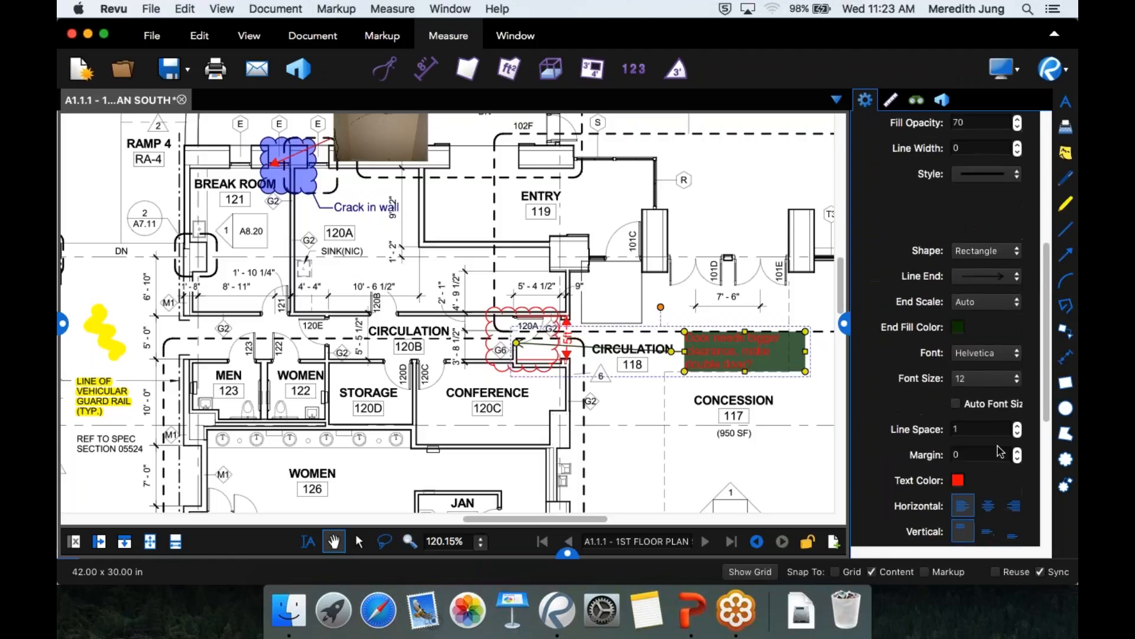
{"action": "left_click", "coordinate": [958, 480]}
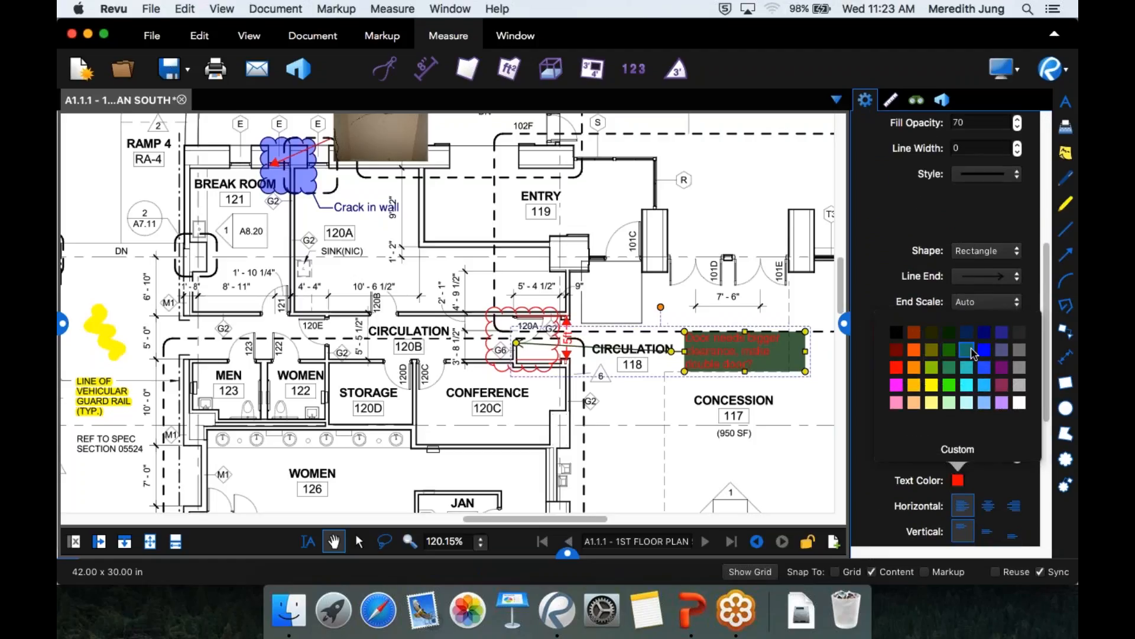
{"action": "left_click", "coordinate": [949, 341]}
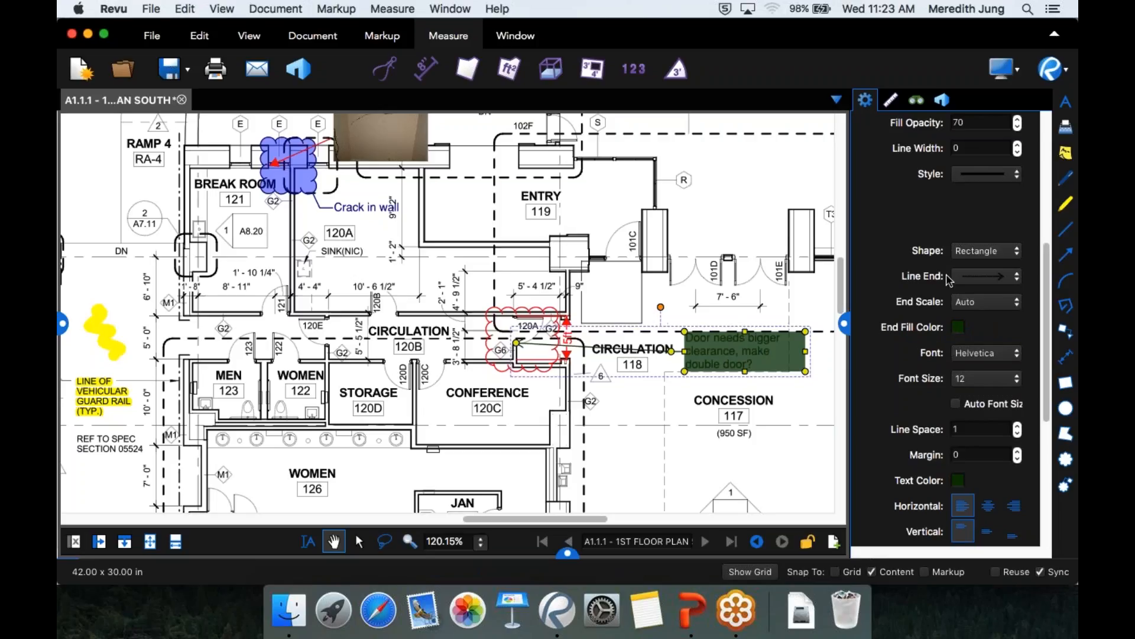
Change the door clearance callout's fill color to a lighter, medium sea green
{"action": "scroll", "coordinate": [957, 231], "scroll_direction": "up", "scroll_amount": 5}
{"action": "left_click", "coordinate": [958, 224]}
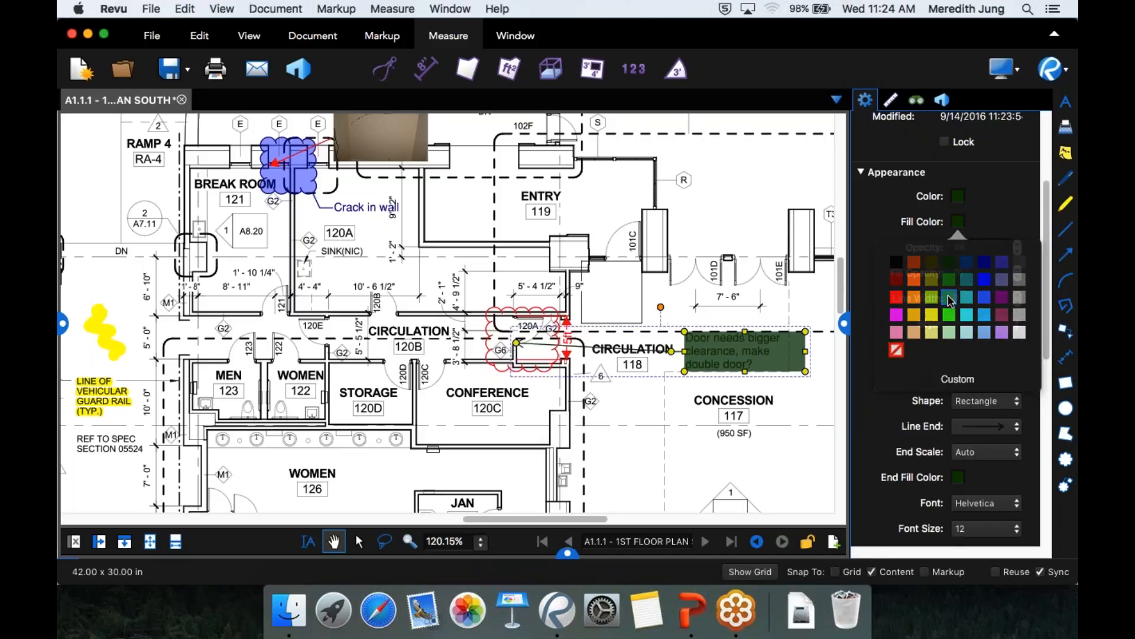
{"action": "left_click", "coordinate": [949, 295]}
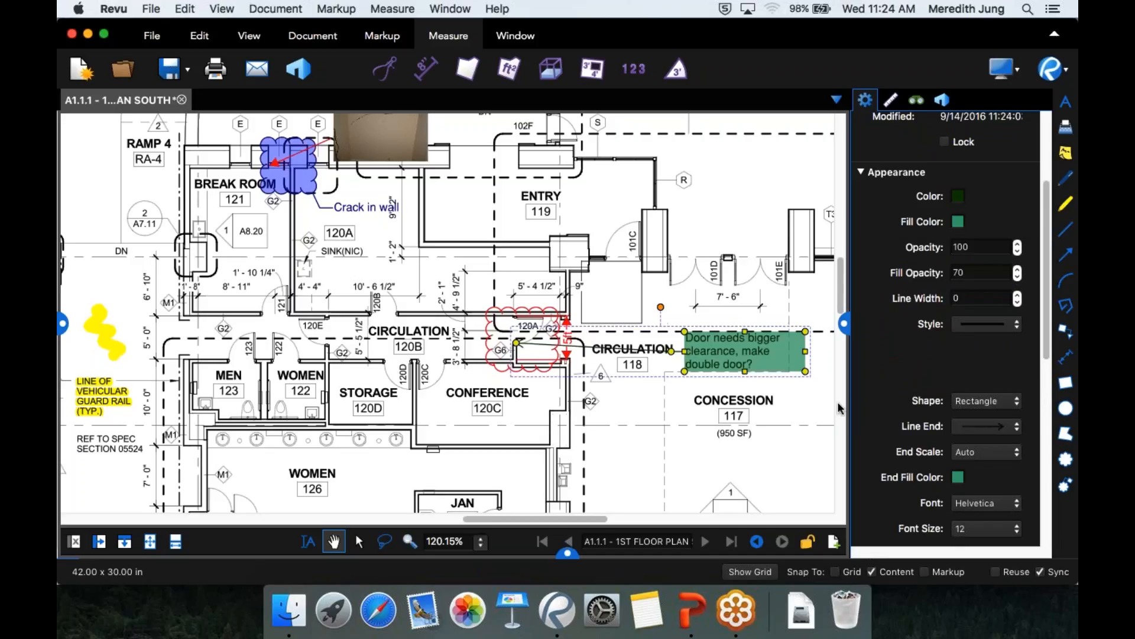
Give the cloud around door 120A a dark green line color and a medium sea green fill color
{"action": "left_click", "coordinate": [531, 369]}
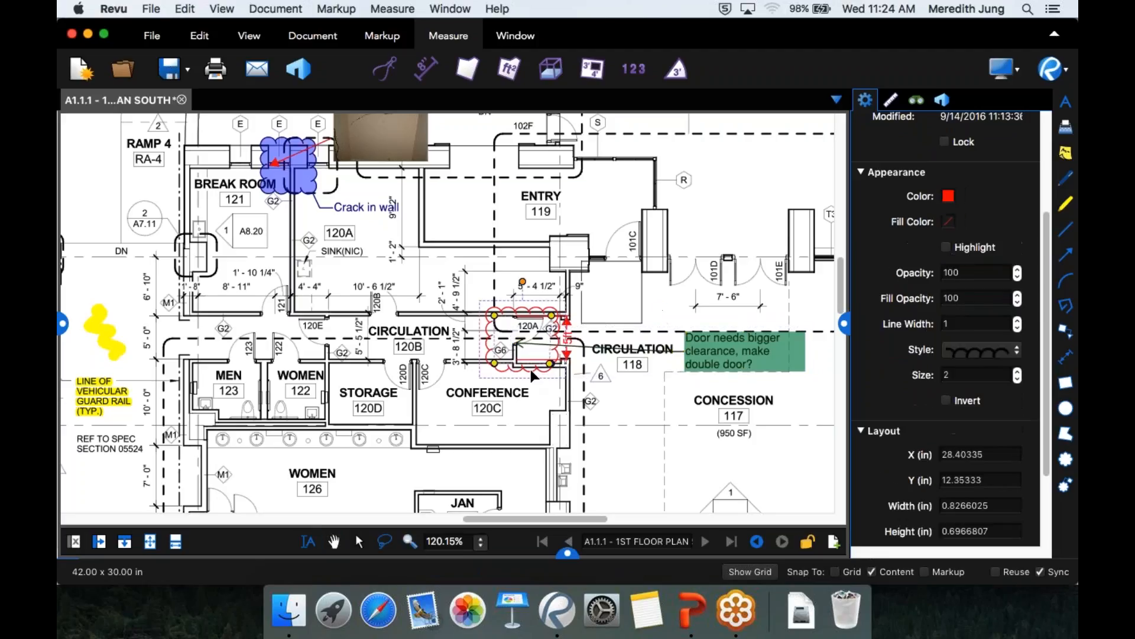
{"action": "left_click", "coordinate": [949, 197]}
{"action": "left_click", "coordinate": [940, 305]}
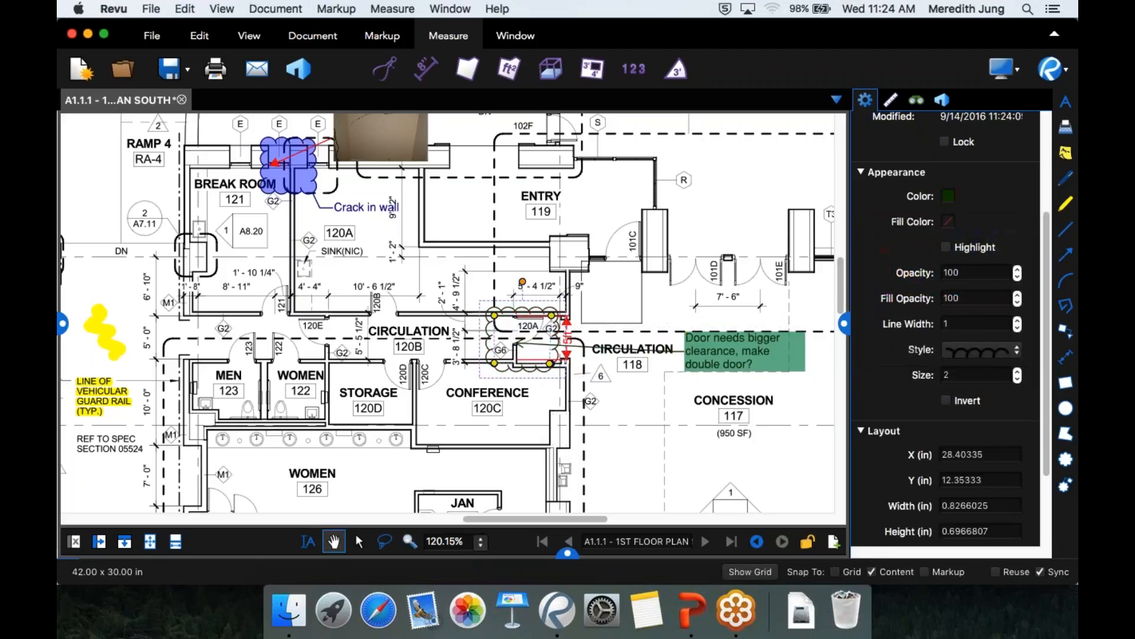
{"action": "scroll", "coordinate": [937, 414], "scroll_direction": "down", "scroll_amount": 3}
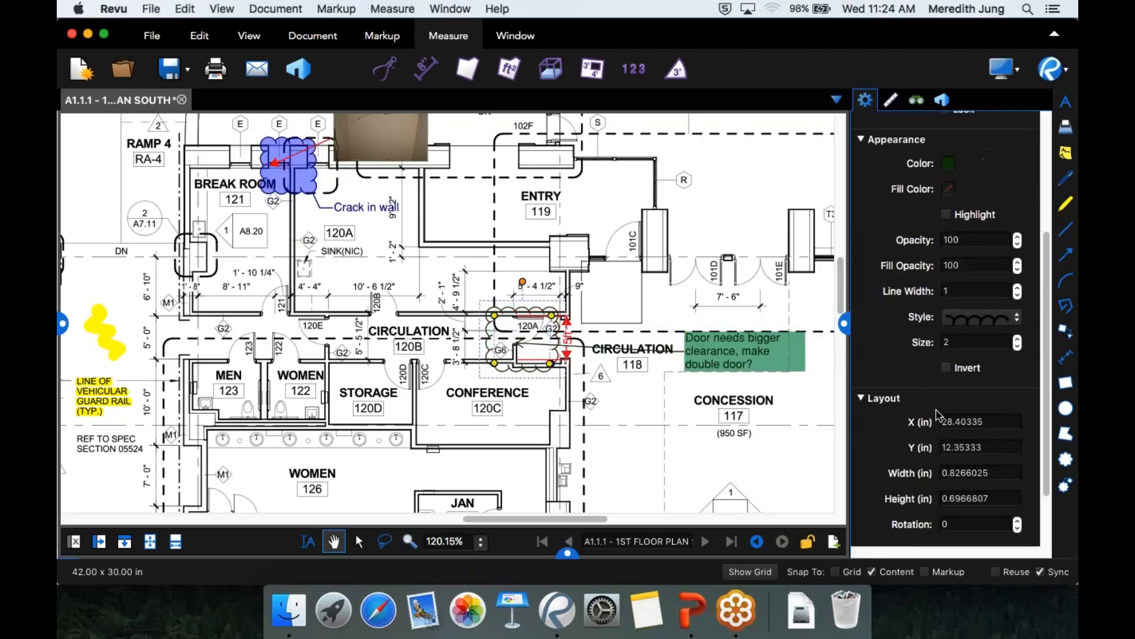
{"action": "scroll", "coordinate": [937, 414], "scroll_direction": "up", "scroll_amount": 5}
{"action": "left_click", "coordinate": [948, 373]}
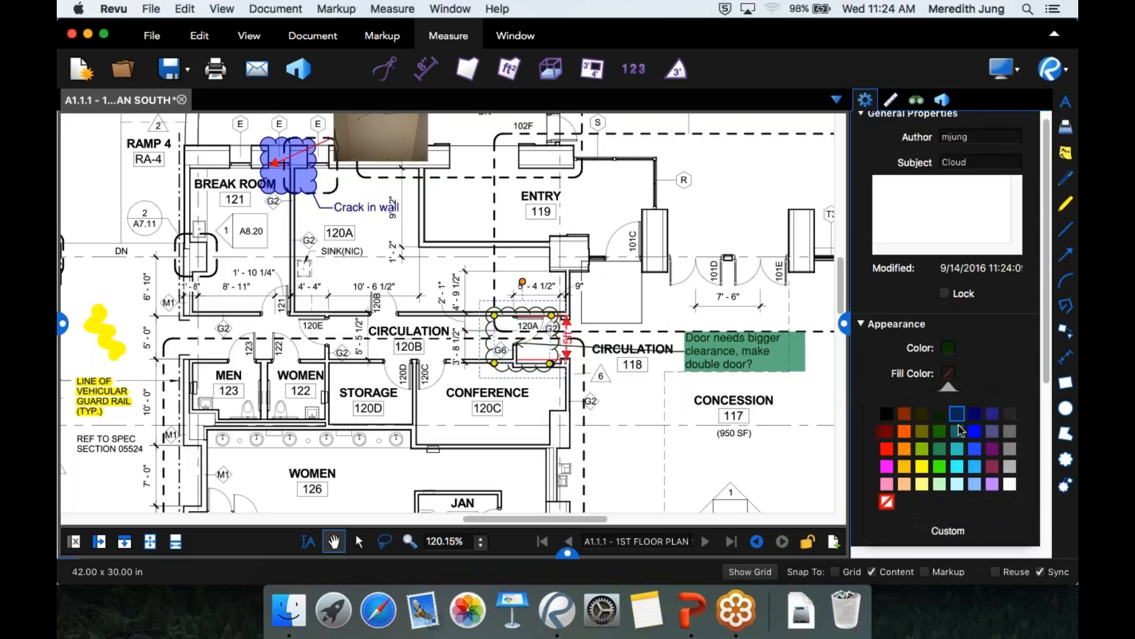
{"action": "left_click", "coordinate": [942, 450]}
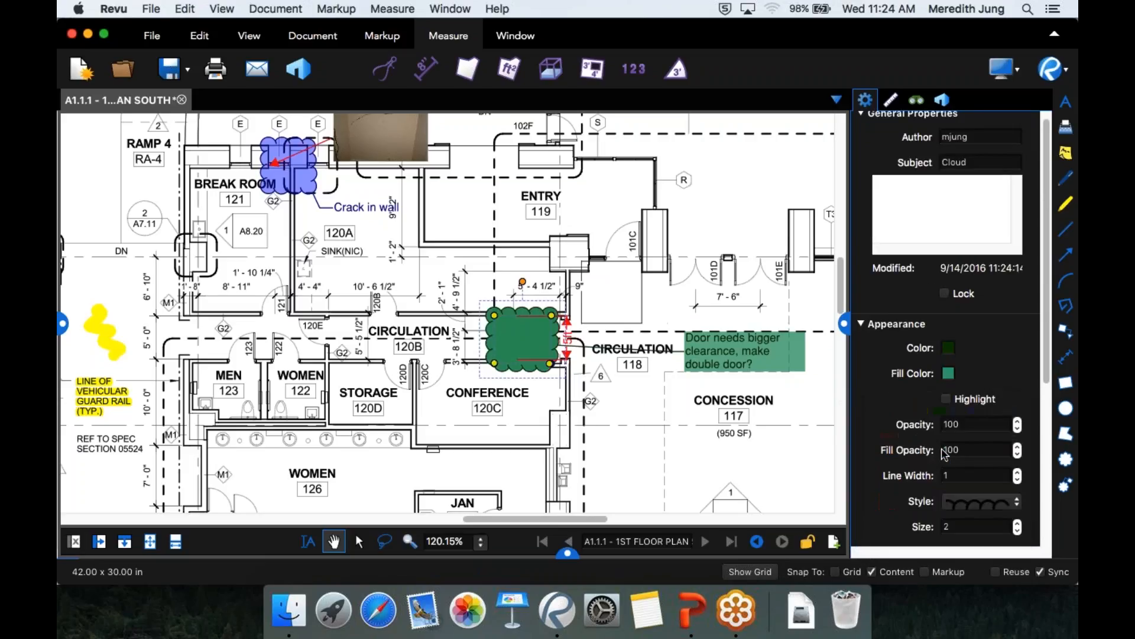
Lower the fill opacity of the cloud around door 120A to 70
{"action": "left_click", "coordinate": [1017, 454]}
{"action": "left_click", "coordinate": [1017, 454]}
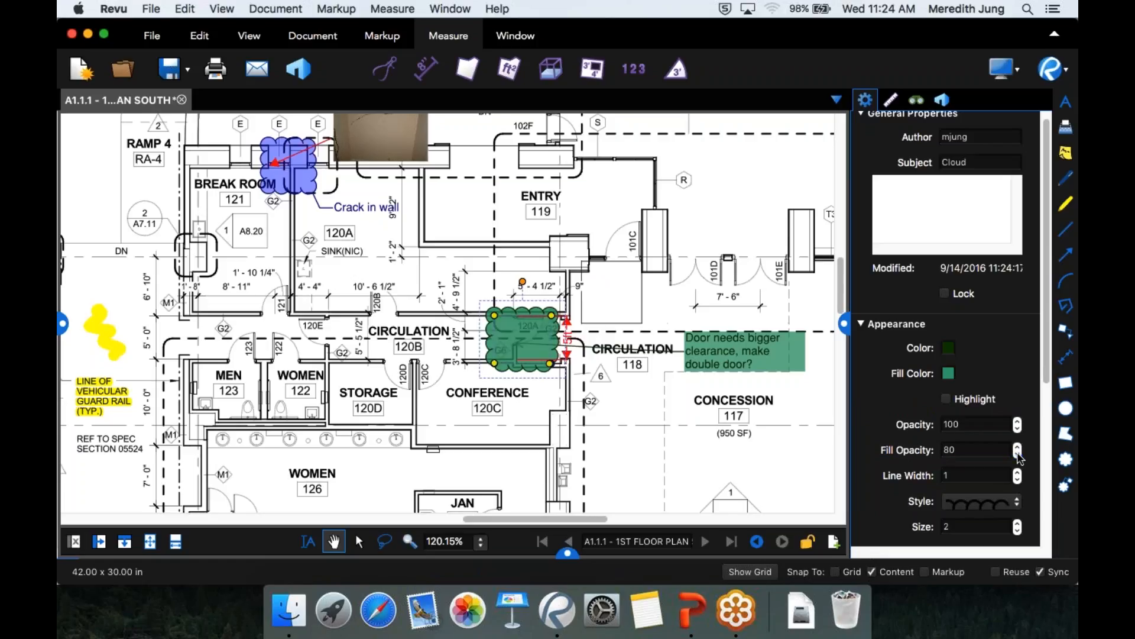
{"action": "left_click", "coordinate": [1018, 454]}
Change the subject of the cloud around door 120A to Accessibility and deselect it
{"action": "scroll", "coordinate": [1017, 454], "scroll_direction": "down", "scroll_amount": 1}
{"action": "scroll", "coordinate": [939, 304], "scroll_direction": "up", "scroll_amount": 1}
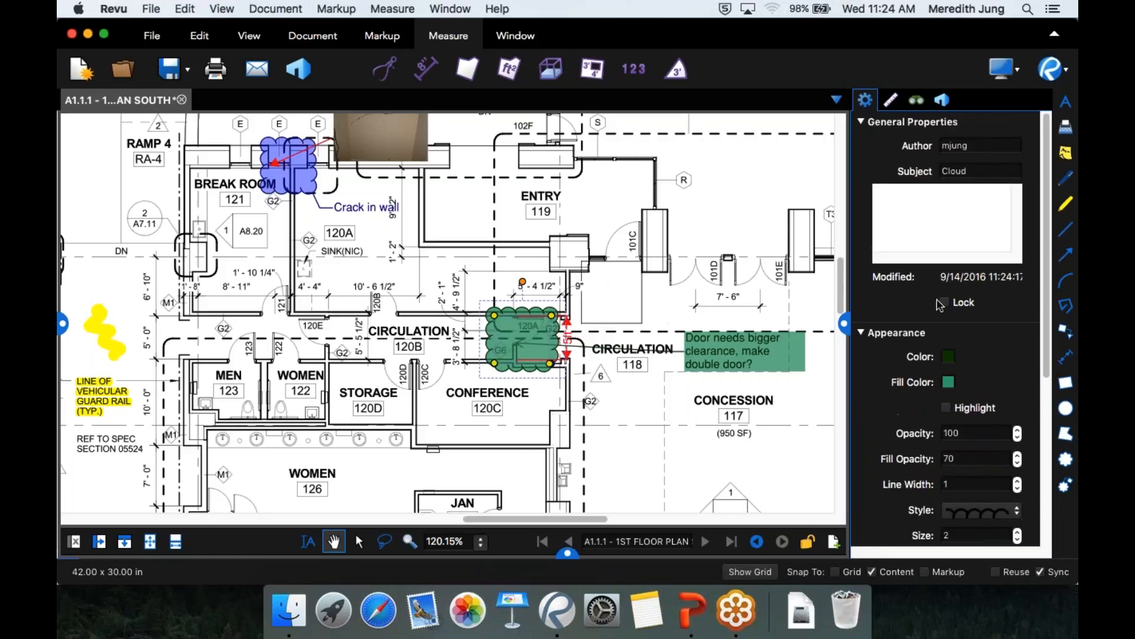
{"action": "double_click", "coordinate": [953, 171]}
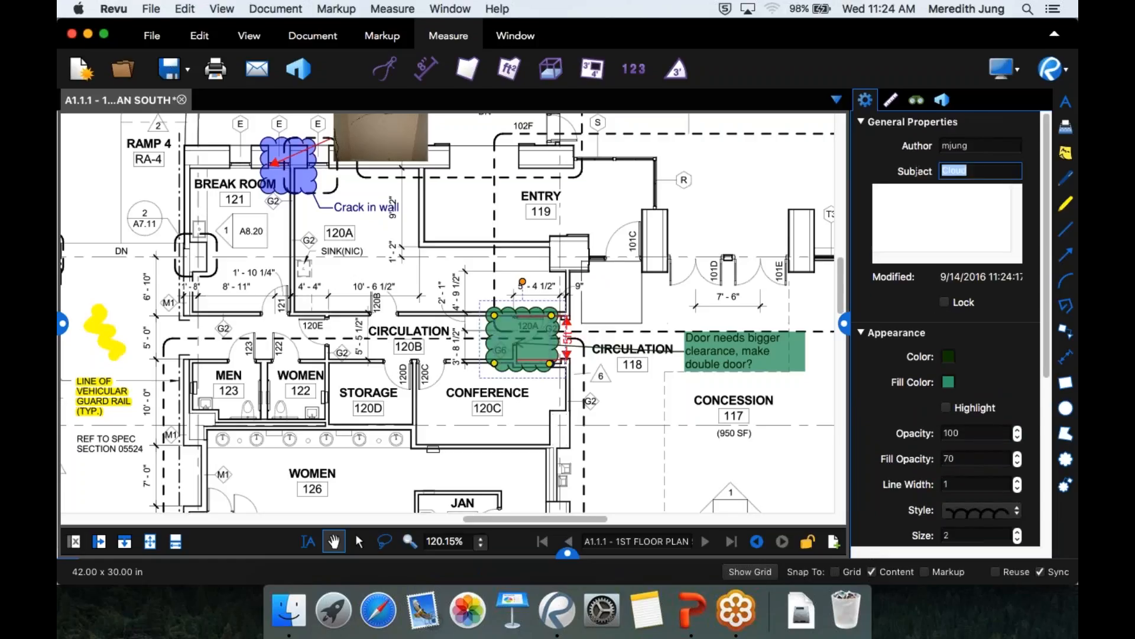
{"action": "type", "text": "Accessibility"}
{"action": "key", "text": "Escape"}
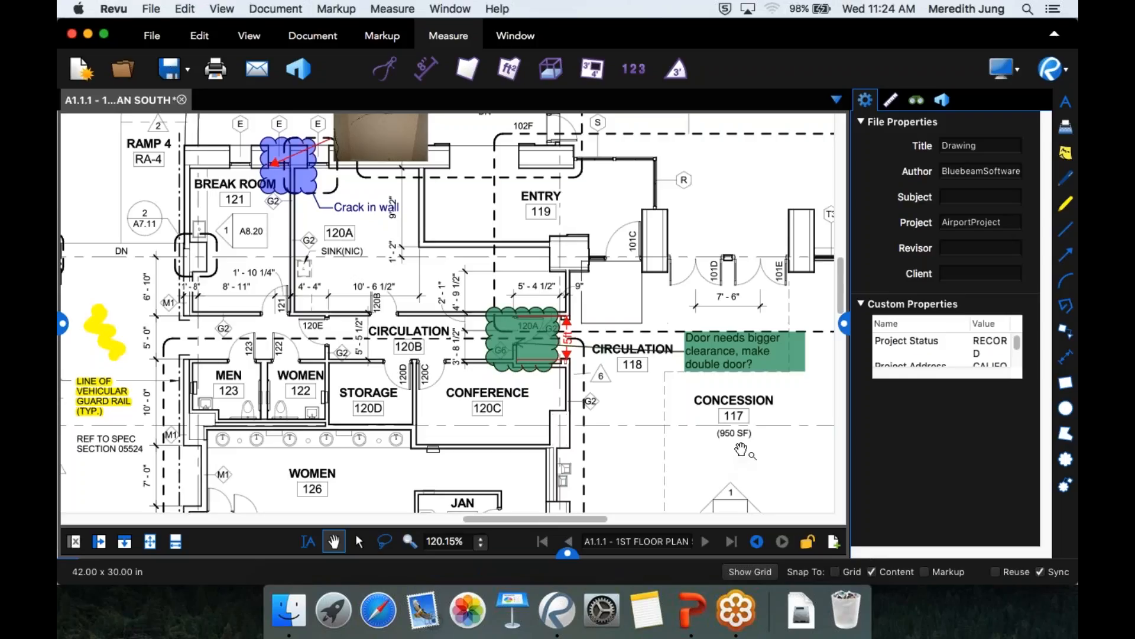
Review the properties of the "Crack in wall" cloud by Break Room 121
{"action": "left_click", "coordinate": [296, 177]}
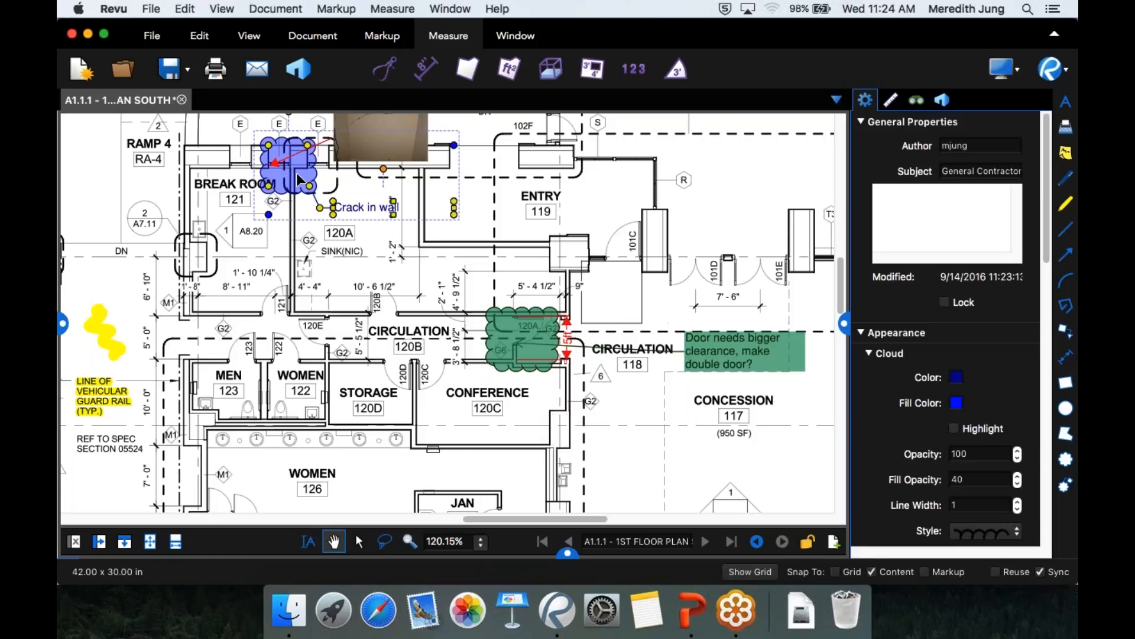
{"action": "left_click", "coordinate": [236, 287]}
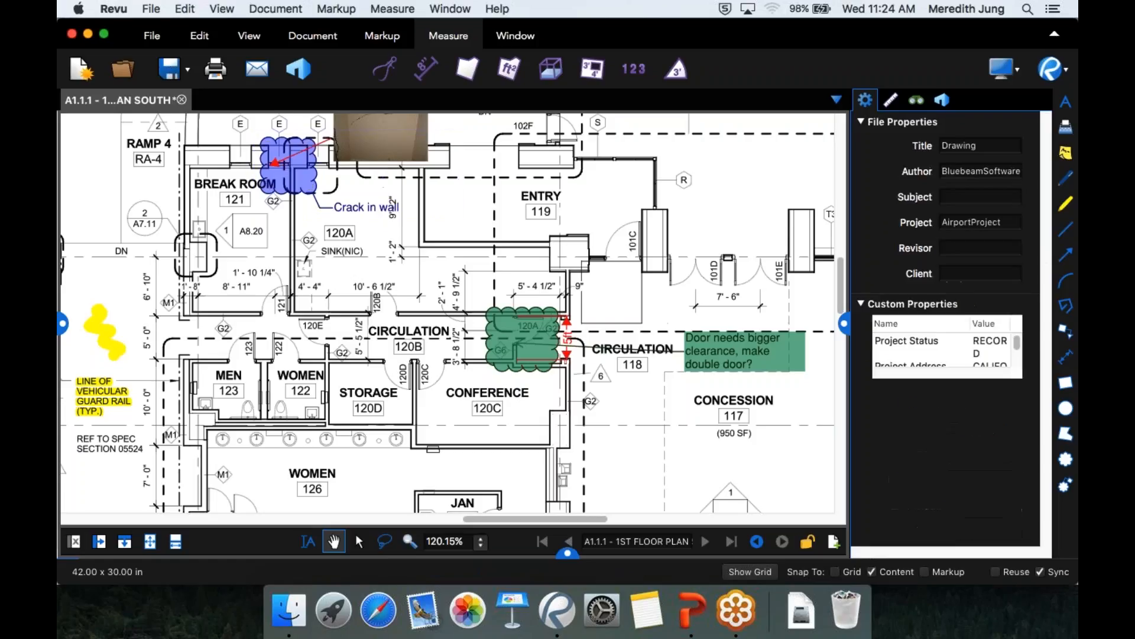
Select the area measurement over Elevator 3 and change its subject to Metal Flooring
{"action": "mouse_move", "coordinate": [357, 326]}
{"action": "left_mouse_down"}
{"action": "mouse_move", "coordinate": [484, 368]}
{"action": "mouse_move", "coordinate": [637, 392]}
{"action": "left_mouse_up"}
{"action": "left_click_drag", "start_coordinate": [417, 371], "coordinate": [829, 329]}
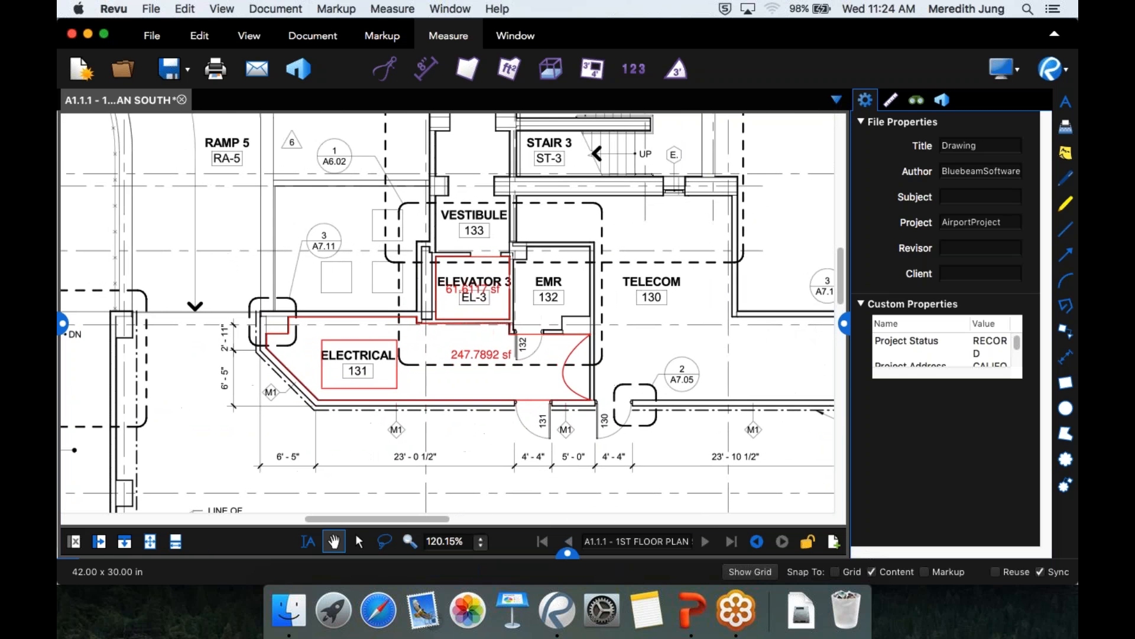
{"action": "left_click", "coordinate": [473, 289]}
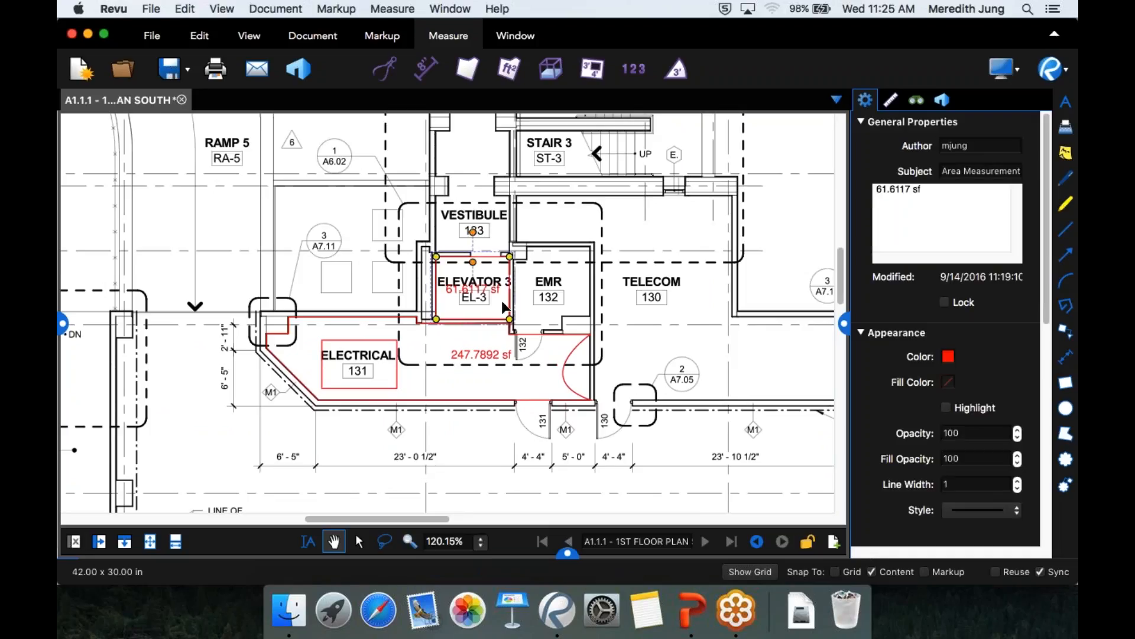
{"action": "left_click", "coordinate": [950, 170]}
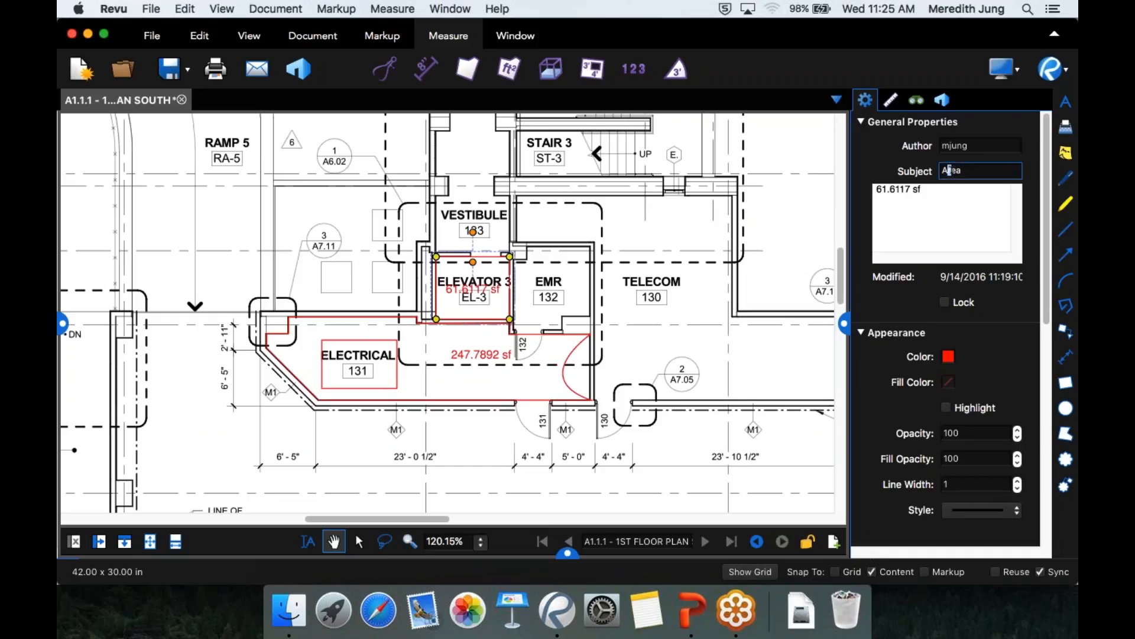
{"action": "double_click", "coordinate": [949, 171]}
{"action": "type", "text": "MetalMeasuremen"}
{"action": "left_click_drag", "start_coordinate": [965, 171], "coordinate": [1074, 179]}
{"action": "type", "text": "Flooring"}
Set the Elevator 3 area measurement's line color to dark orange and its fill color to bright orange
{"action": "left_click", "coordinate": [952, 353]}
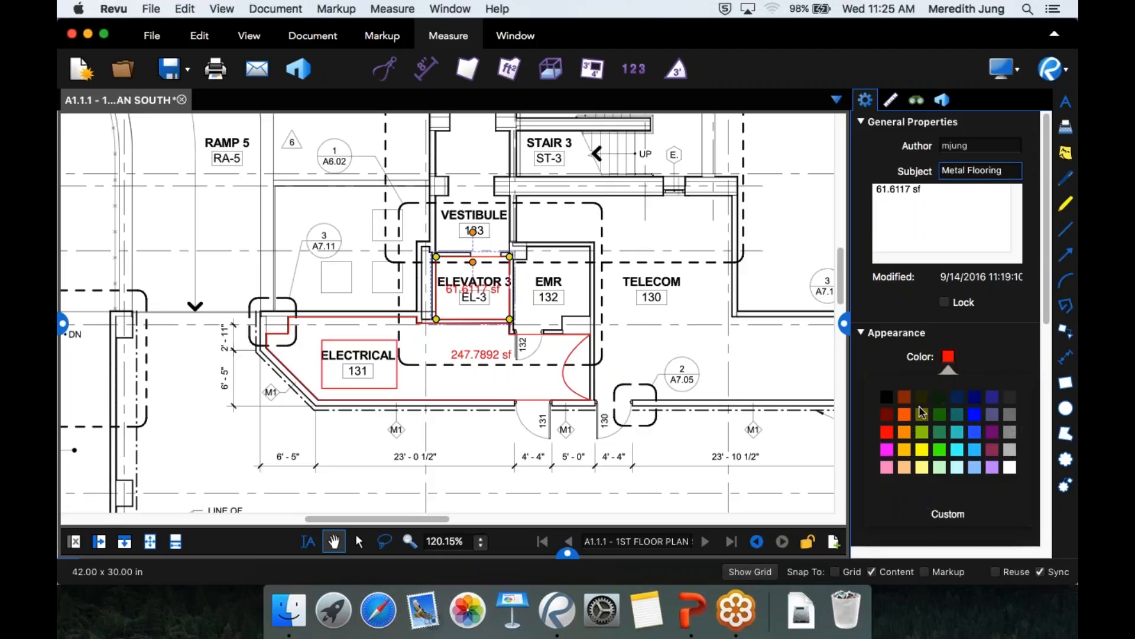
{"action": "left_click", "coordinate": [905, 401]}
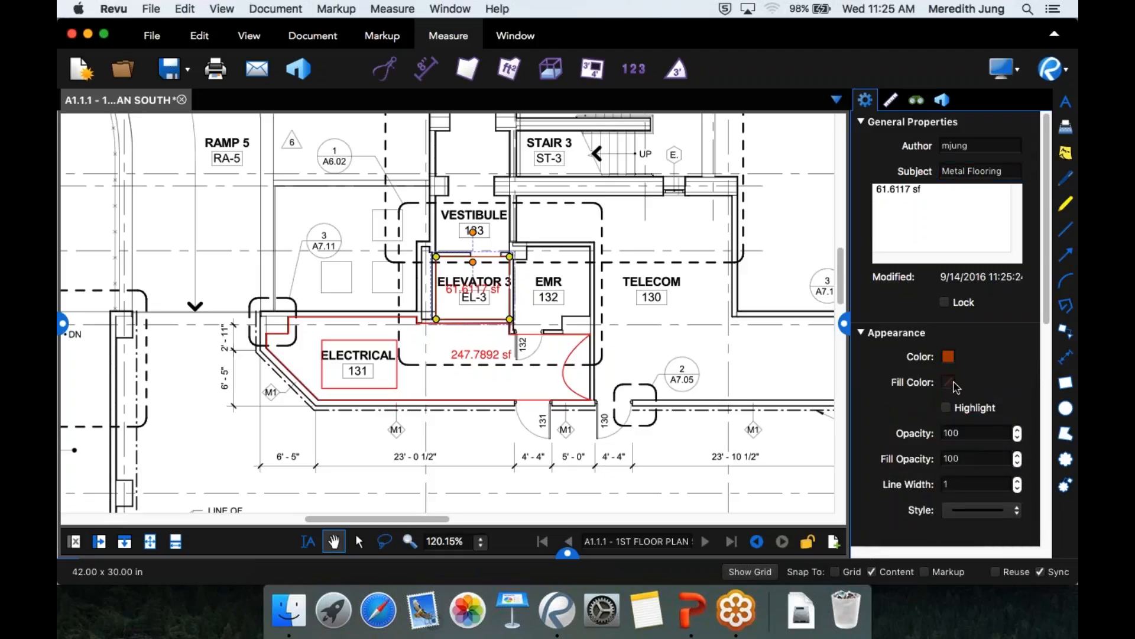
{"action": "left_click", "coordinate": [950, 383]}
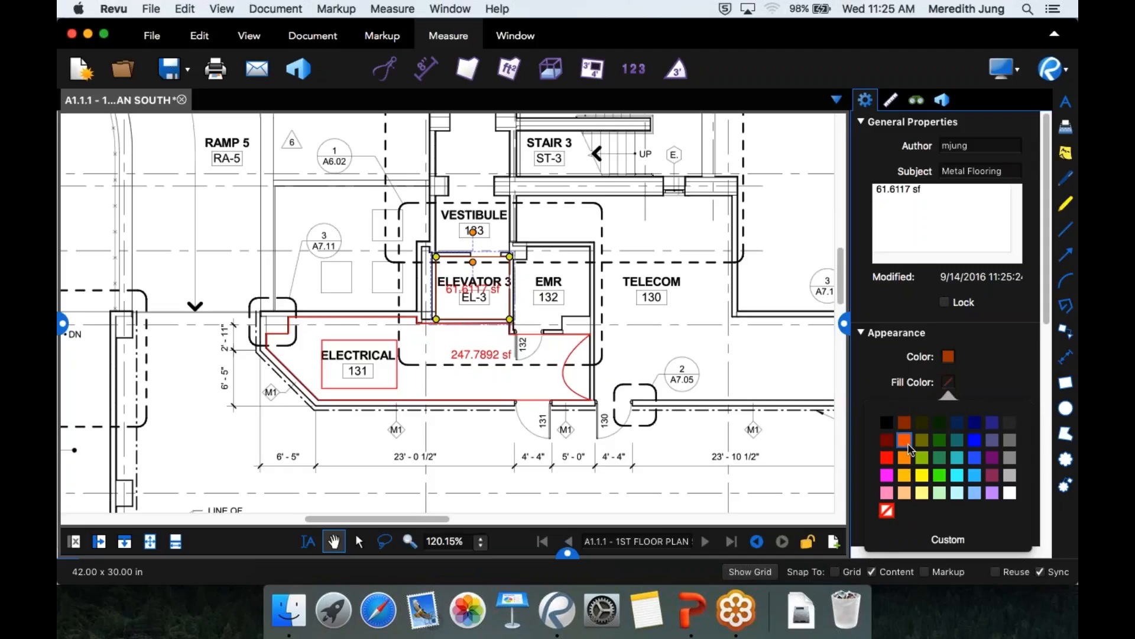
{"action": "left_click", "coordinate": [907, 448]}
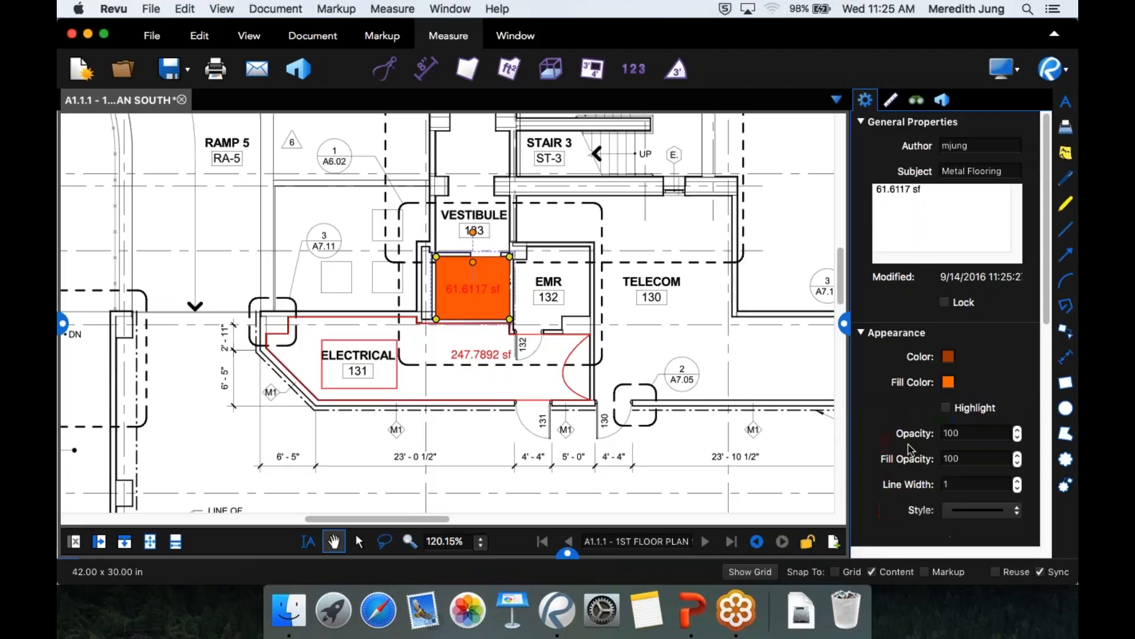
Turn on highlighting for the Elevator 3 area measurement and view the available line styles without changing the style
{"action": "left_click", "coordinate": [946, 407]}
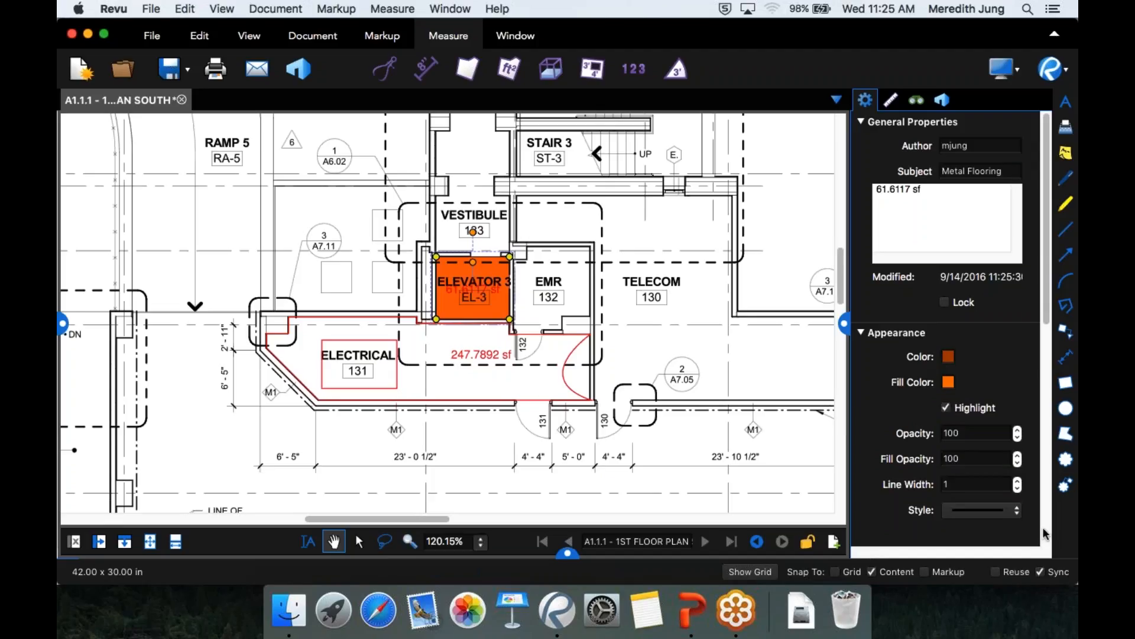
{"action": "left_click", "coordinate": [1014, 510]}
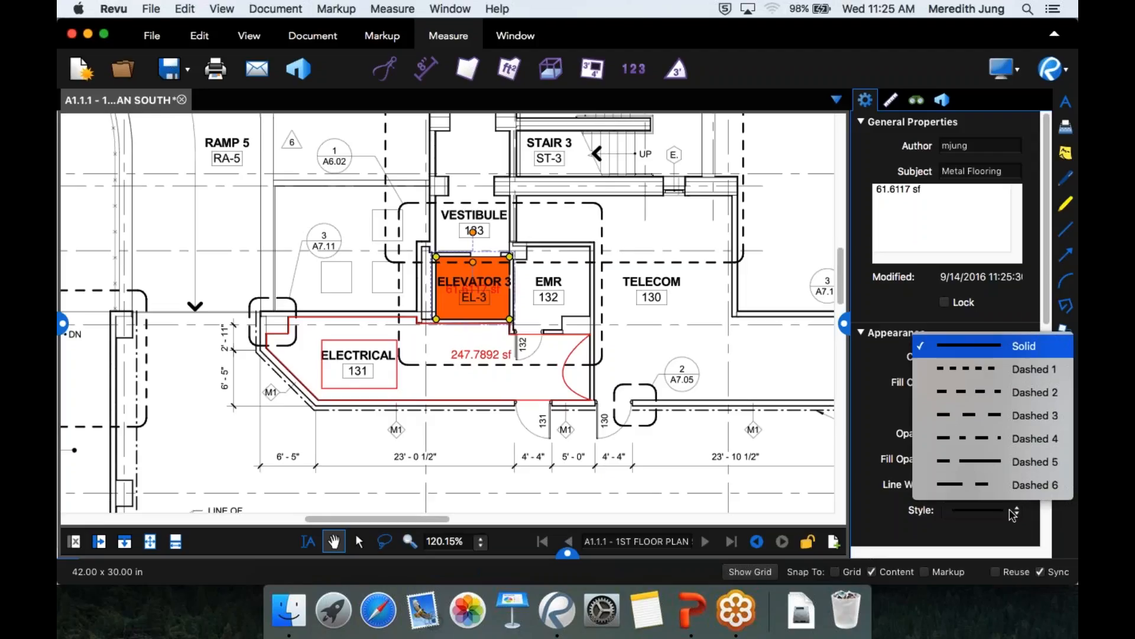
{"action": "left_click", "coordinate": [1013, 515]}
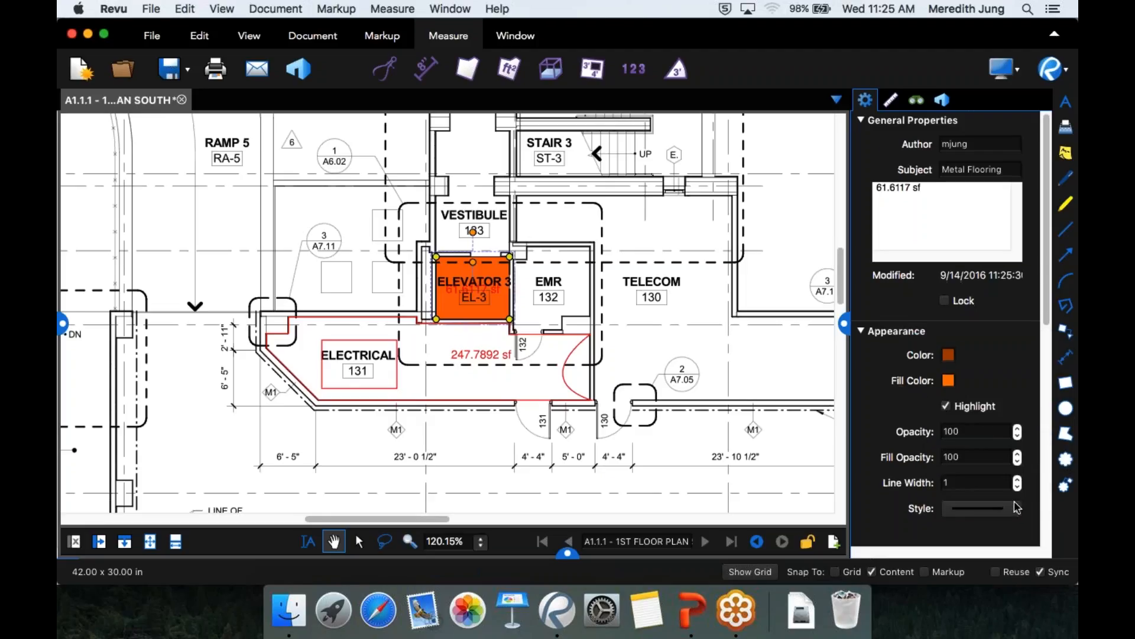
Set the Elevator 3 measurement's caption text color to dark orange
{"action": "scroll", "coordinate": [976, 414], "scroll_direction": "down", "scroll_amount": 10}
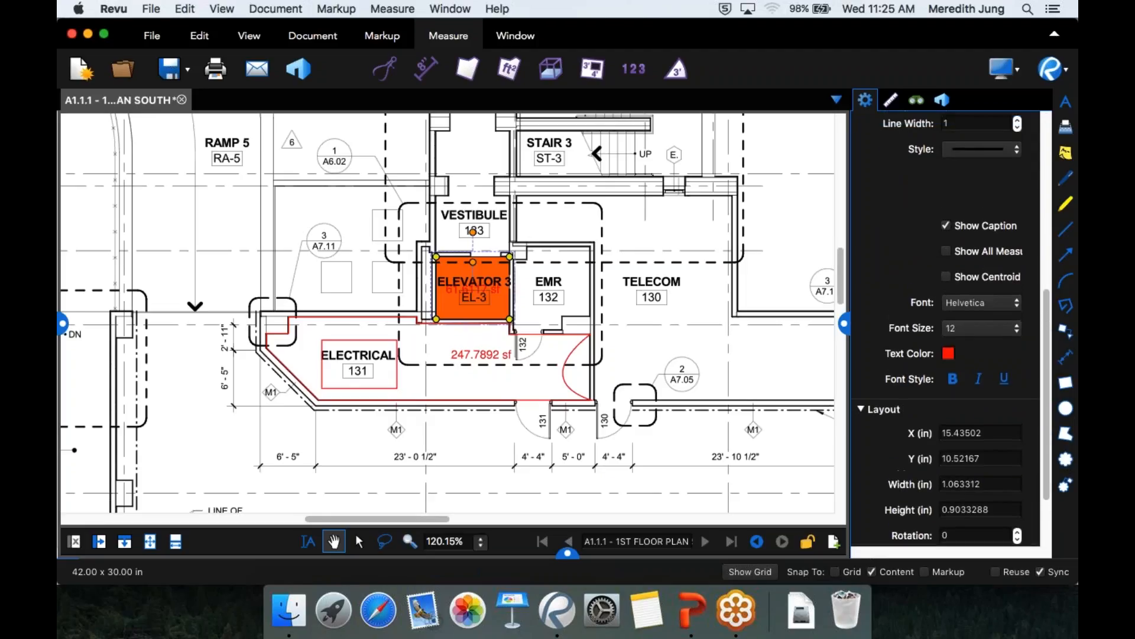
{"action": "left_click", "coordinate": [949, 355]}
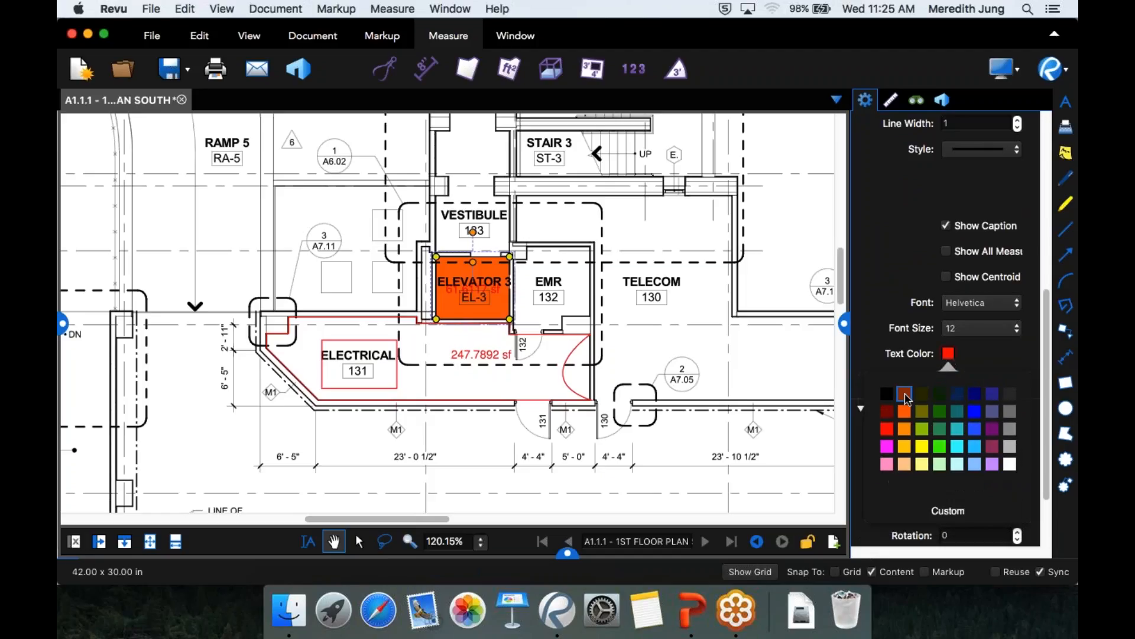
{"action": "left_click", "coordinate": [905, 394]}
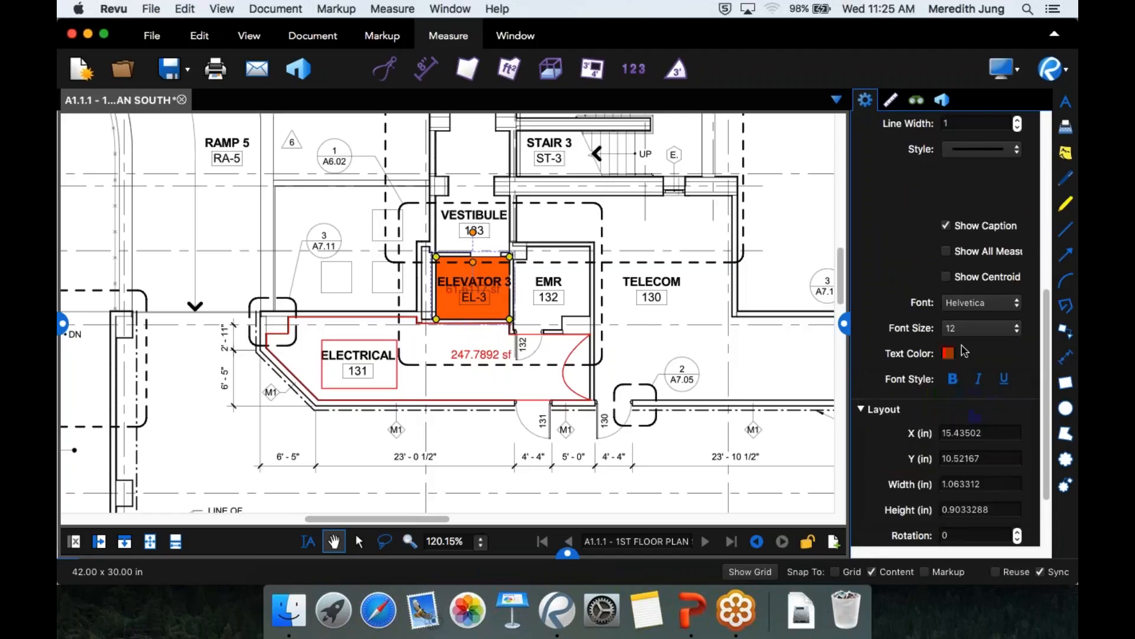
Show all measurements in the Elevator 3 caption and set its text color to black
{"action": "scroll", "coordinate": [959, 358], "scroll_direction": "down", "scroll_amount": 2}
{"action": "scroll", "coordinate": [962, 363], "scroll_direction": "down", "scroll_amount": 1}
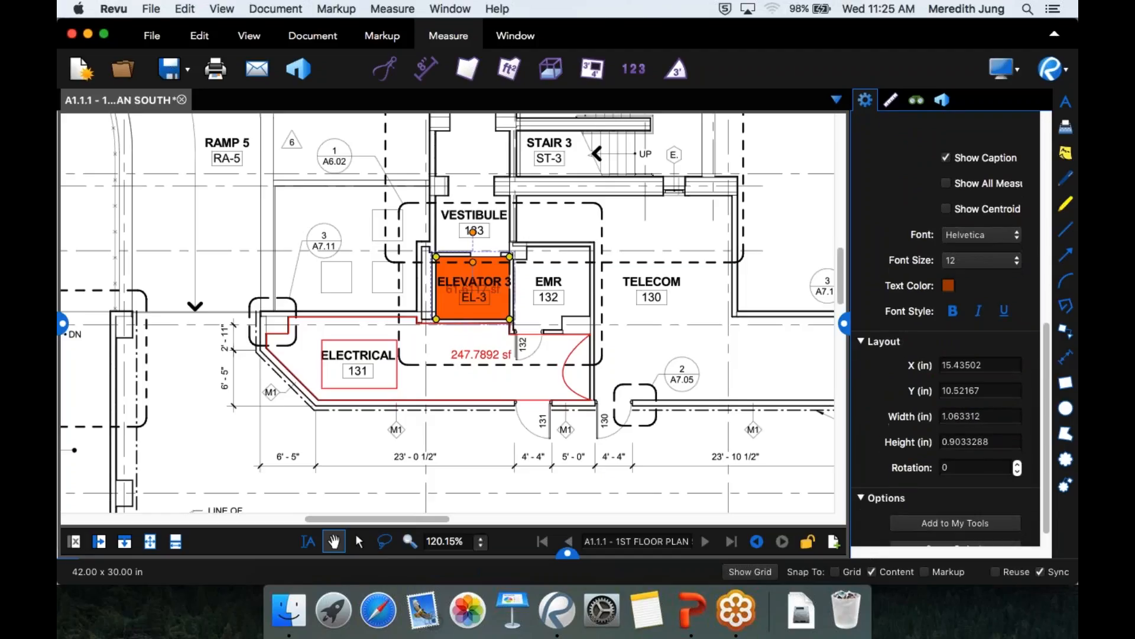
{"action": "left_click", "coordinate": [947, 184]}
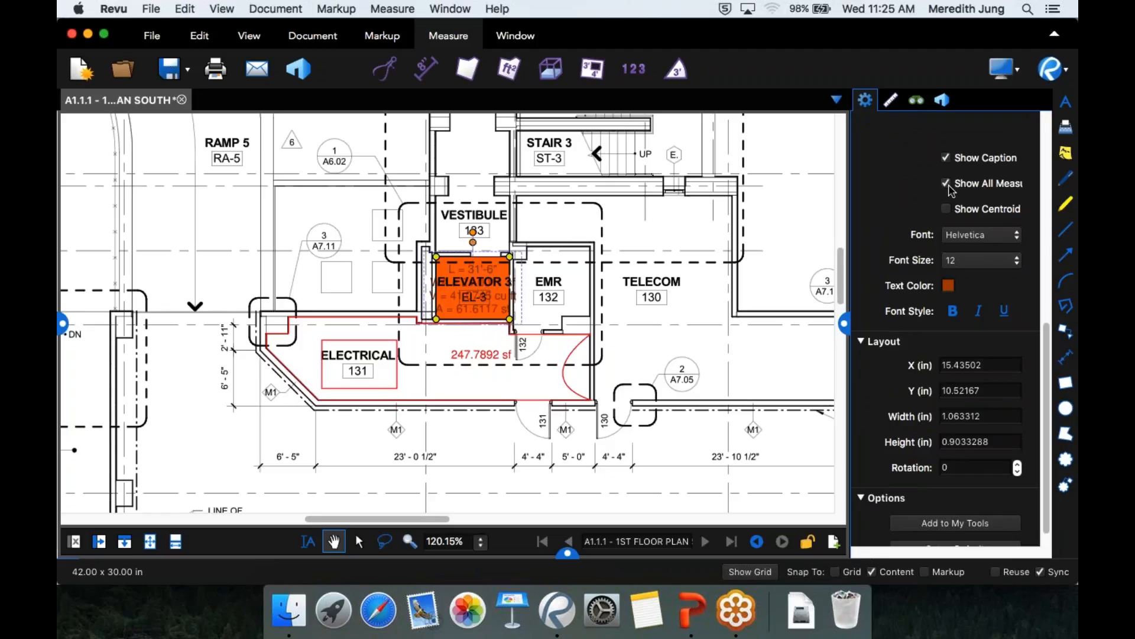
{"action": "left_click", "coordinate": [949, 286]}
{"action": "left_click", "coordinate": [892, 333]}
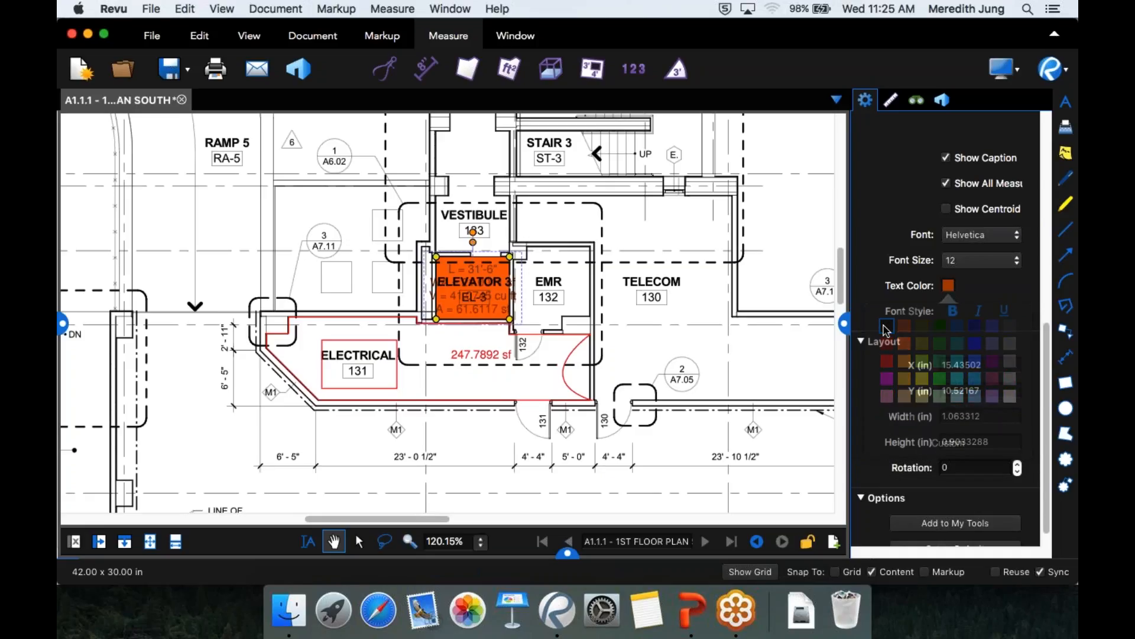
Deselect the Elevator 3 measurement and examine its length, wall area, volume and area caption up close
{"action": "right_click", "coordinate": [477, 298]}
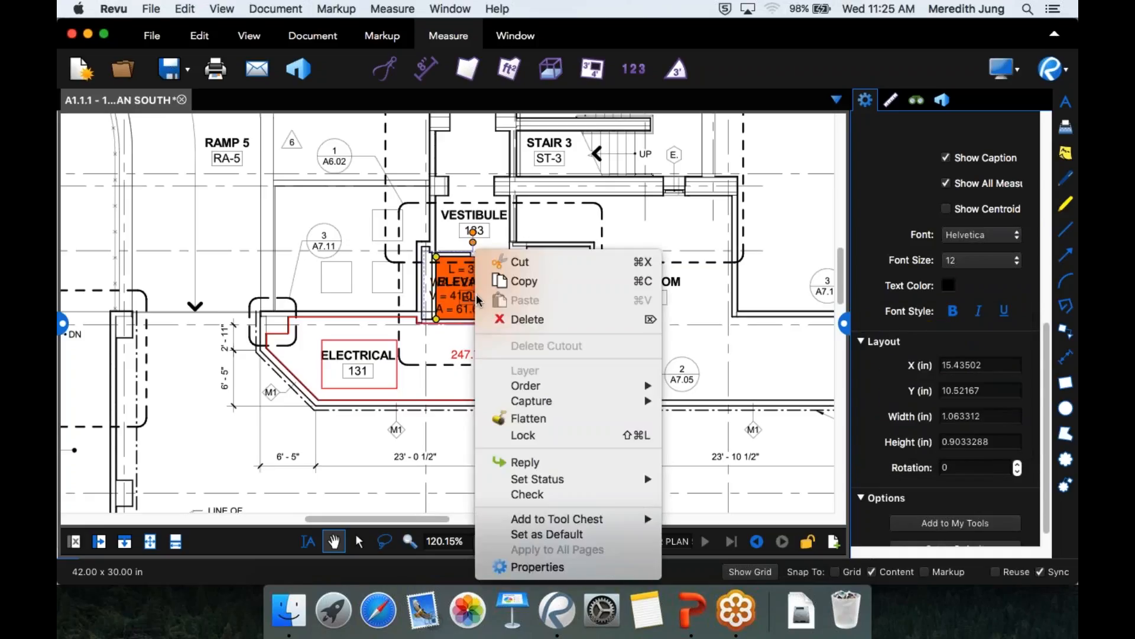
{"action": "key", "text": "Escape"}
{"action": "mouse_move", "coordinate": [468, 296]}
{"action": "left_mouse_down"}
{"action": "mouse_move", "coordinate": [484, 295]}
{"action": "mouse_move", "coordinate": [466, 295]}
{"action": "left_mouse_up"}
{"action": "key", "text": "Escape"}
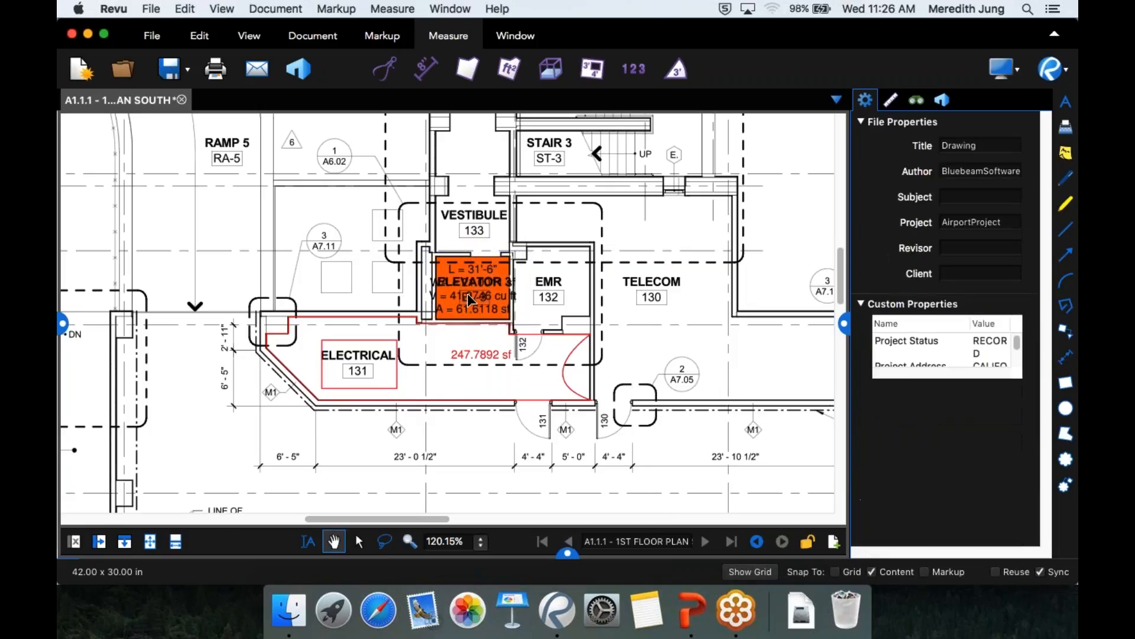
{"action": "scroll", "coordinate": [476, 299], "scroll_direction": "up", "scroll_amount": 5}
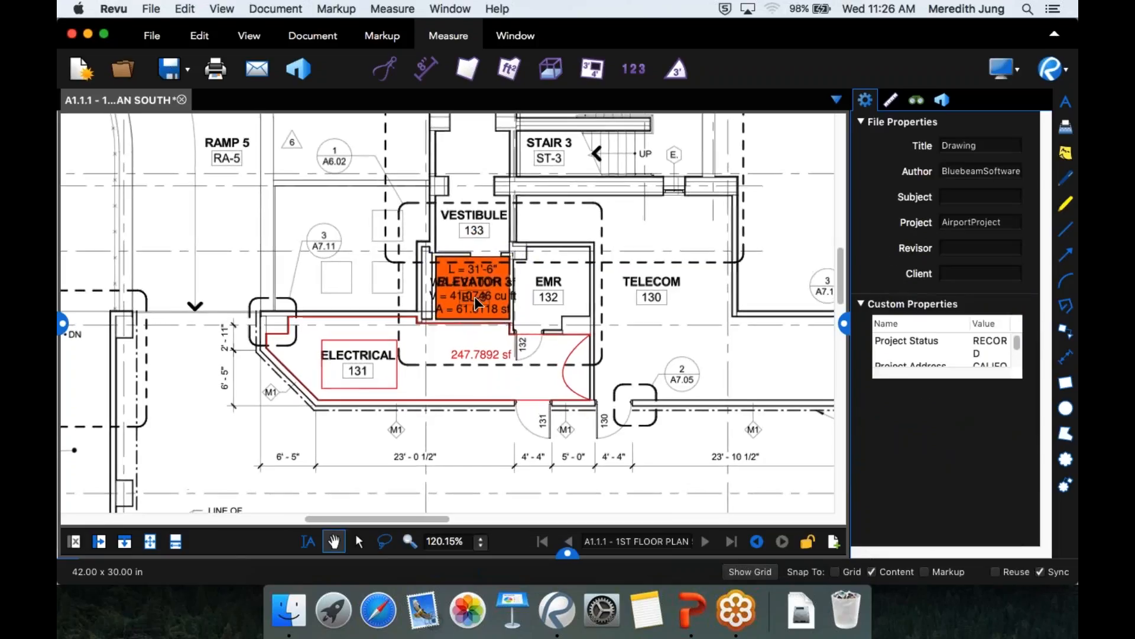
{"action": "scroll", "coordinate": [473, 297], "scroll_direction": "up", "scroll_amount": 3}
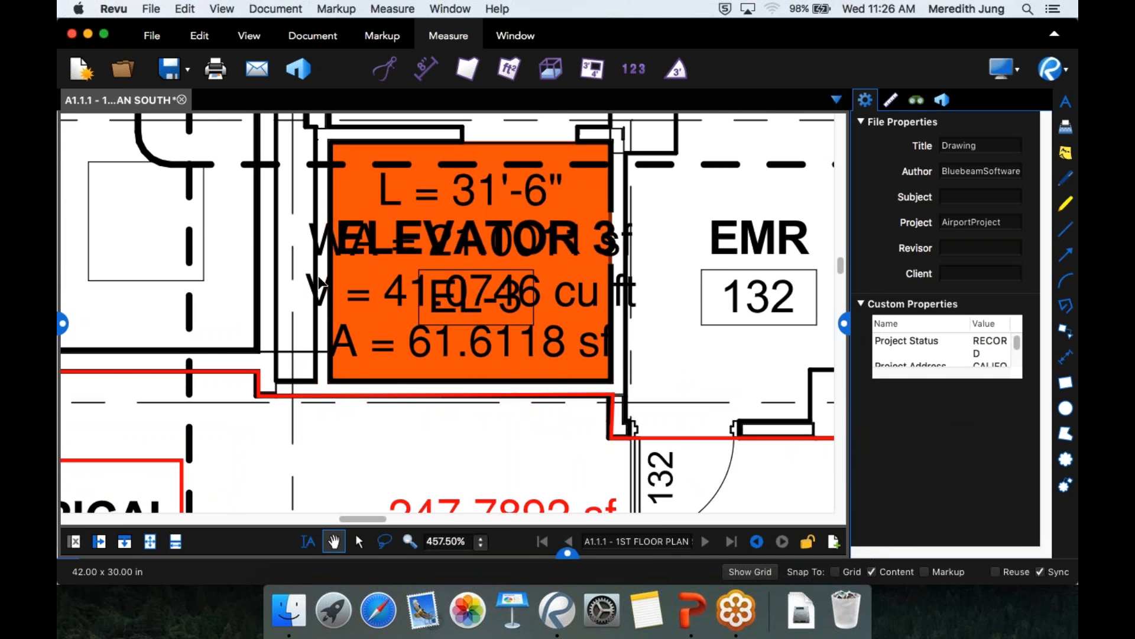
{"action": "scroll", "coordinate": [488, 417], "scroll_direction": "down", "scroll_amount": 4}
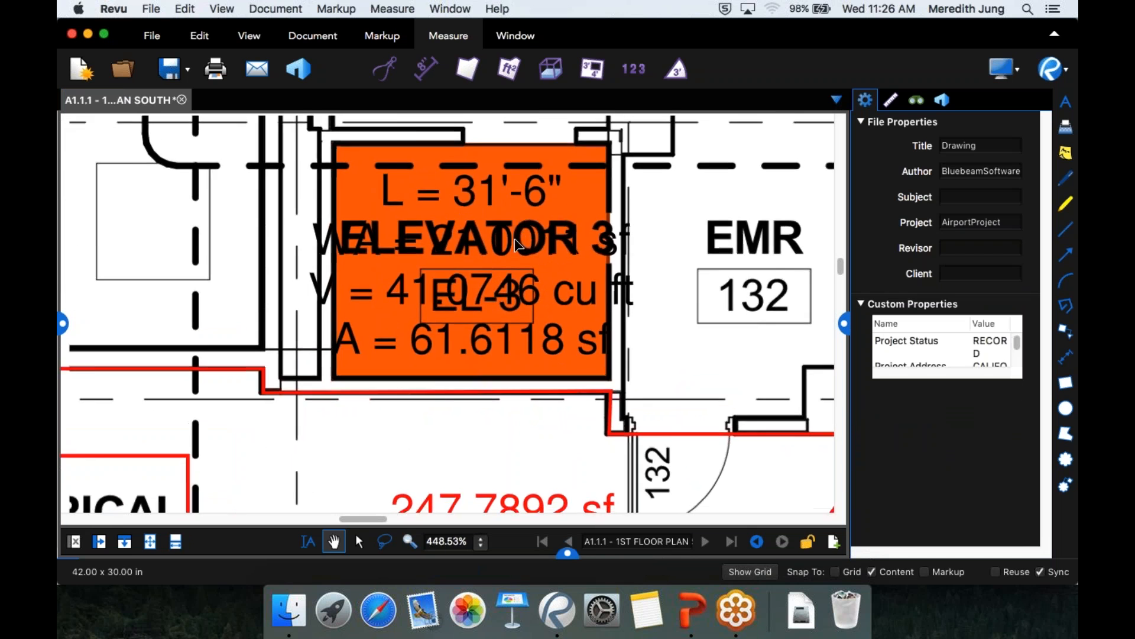
Select the area measurement in Electrical 131 and change its subject to Concrete Flooring
{"action": "left_click", "coordinate": [482, 413]}
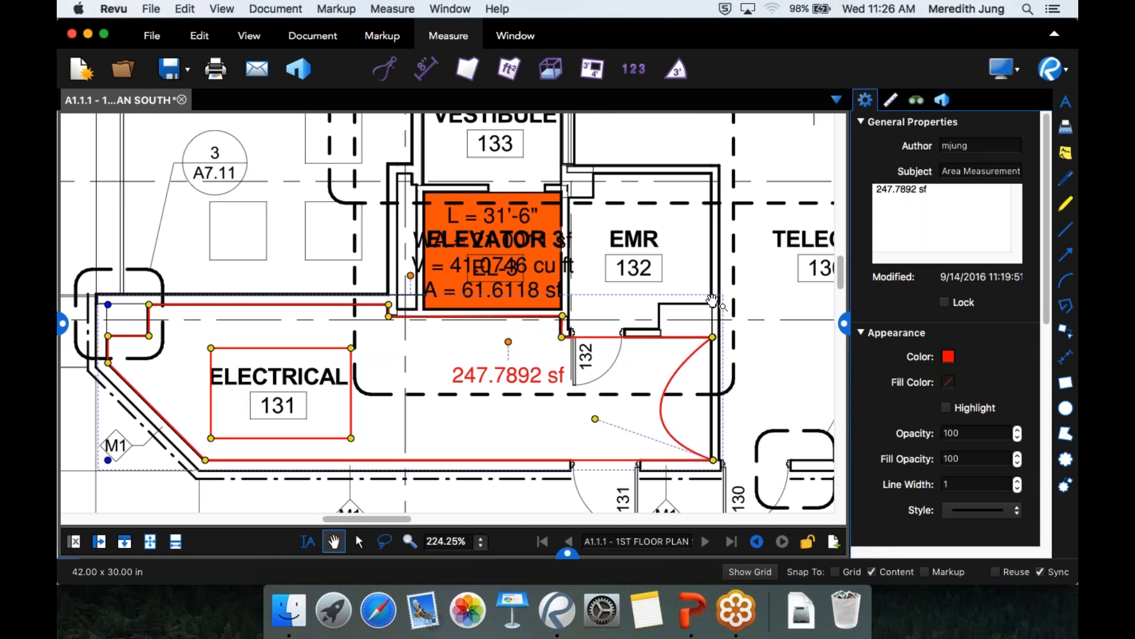
{"action": "left_click_drag", "start_coordinate": [943, 171], "coordinate": [1036, 171]}
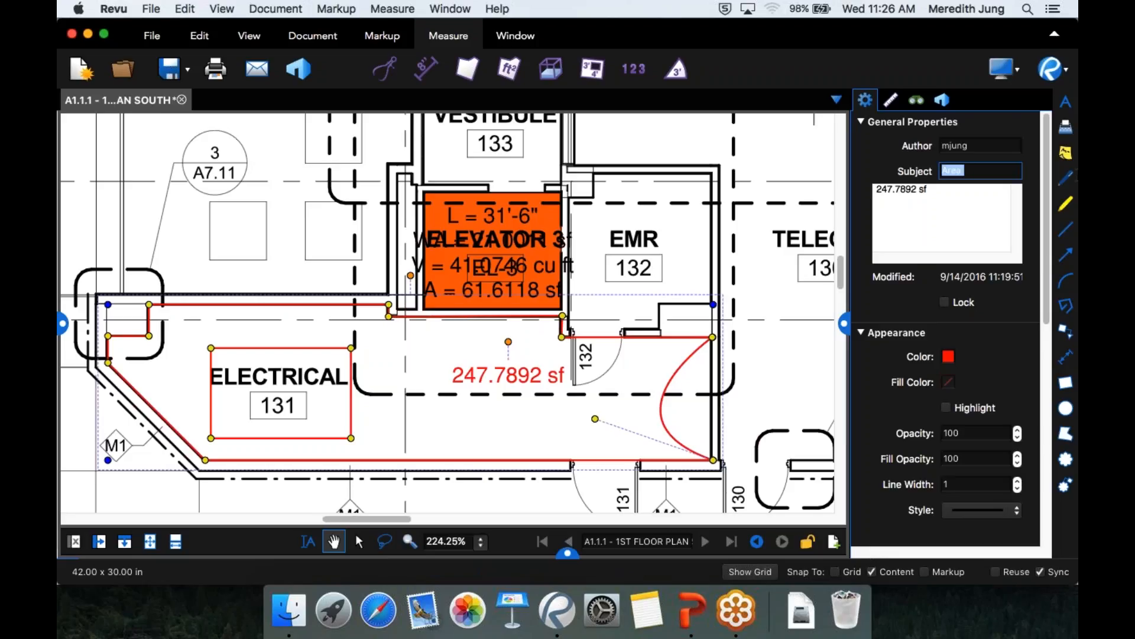
{"action": "type", "text": "Concrete "}
{"action": "type", "text": "Flooring"}
{"action": "key", "text": "shift+Down"}
{"action": "key", "text": "BackSpace"}
Give the Electrical 131 area measurement a purple line color and a plum fill color, with highlighting turned on
{"action": "left_click", "coordinate": [953, 353]}
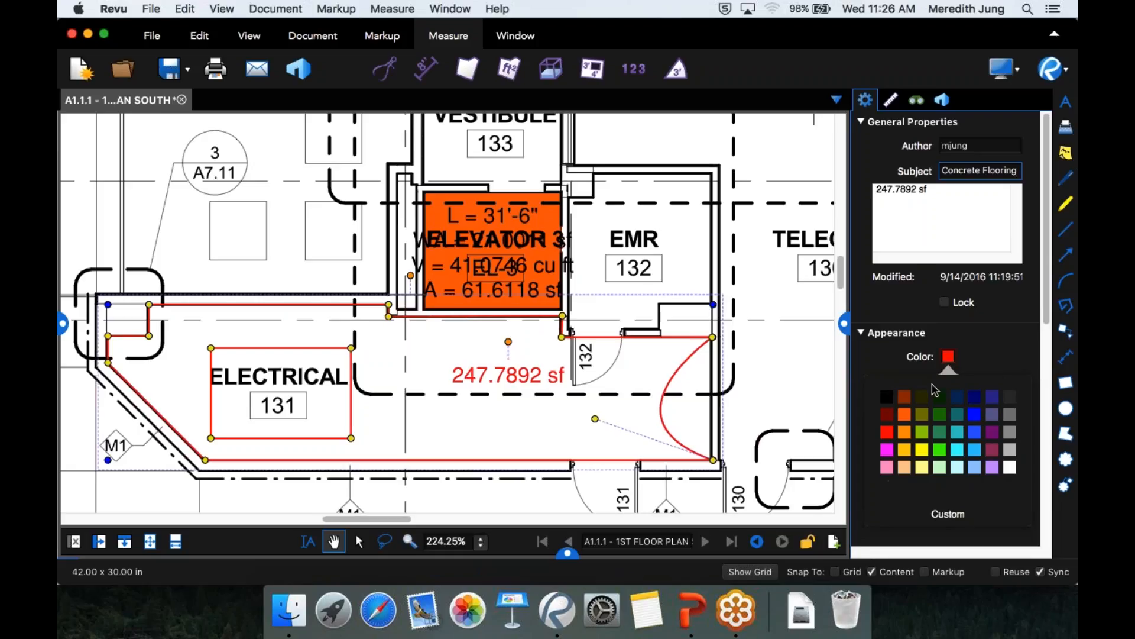
{"action": "left_click", "coordinate": [992, 432]}
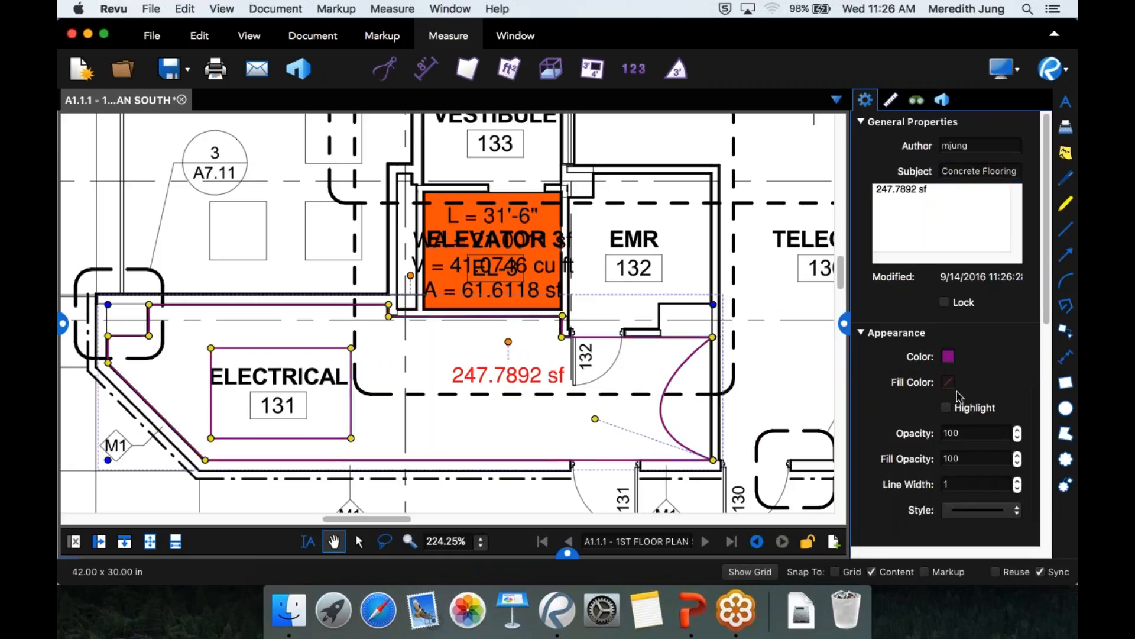
{"action": "left_click", "coordinate": [949, 381]}
{"action": "left_click", "coordinate": [992, 477]}
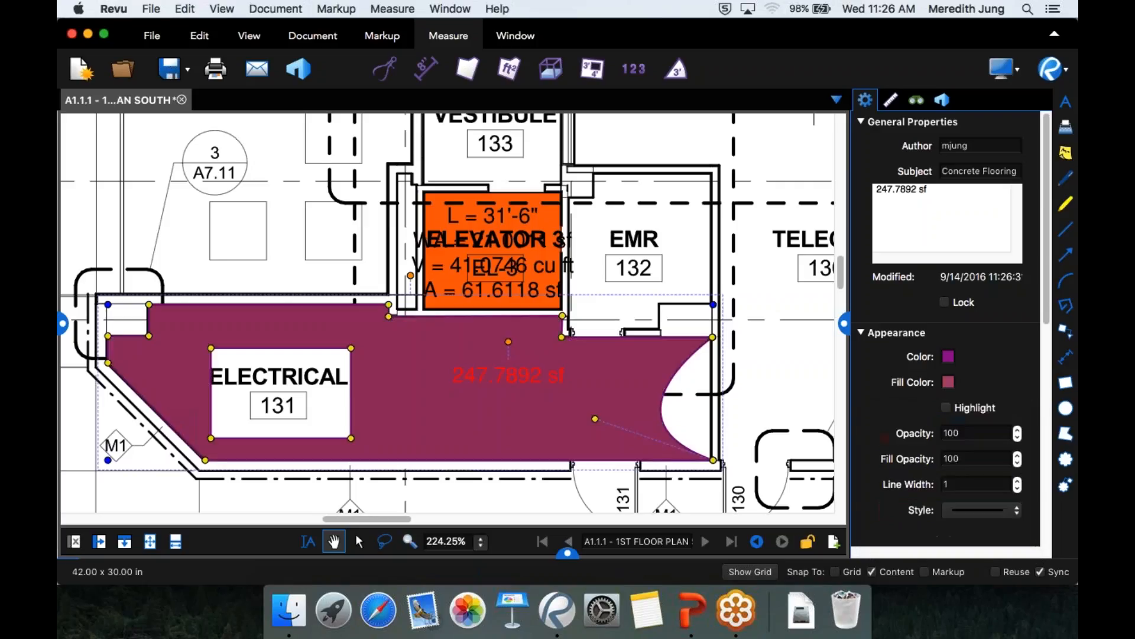
{"action": "left_click", "coordinate": [946, 407]}
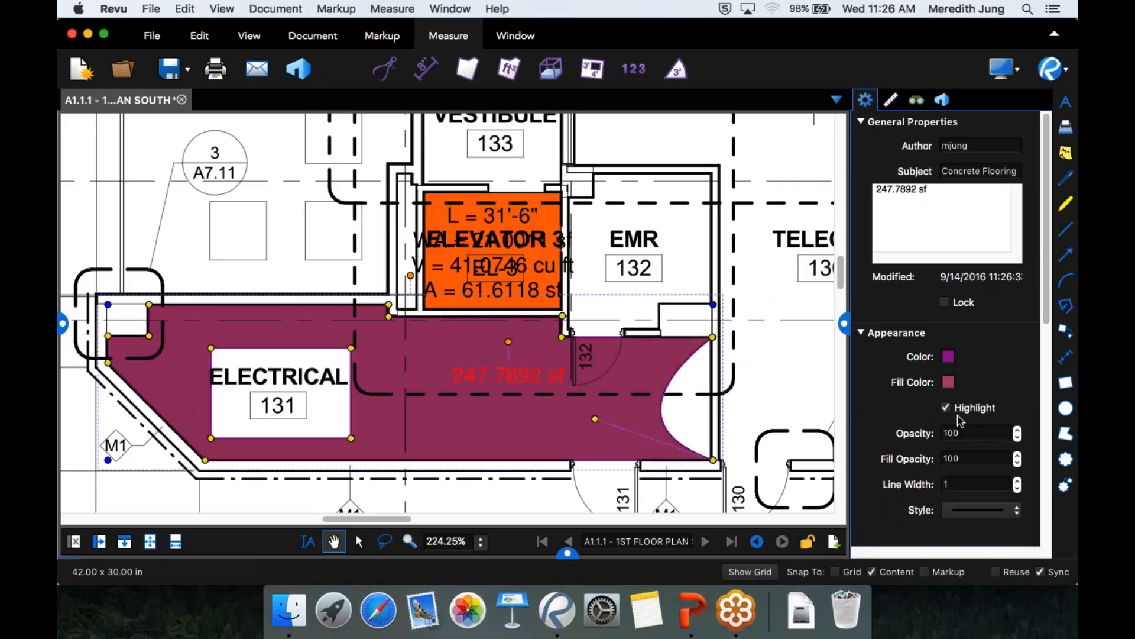
Set the Electrical 131 measurement's caption text color to purple
{"action": "scroll", "coordinate": [999, 504], "scroll_direction": "down", "scroll_amount": 10}
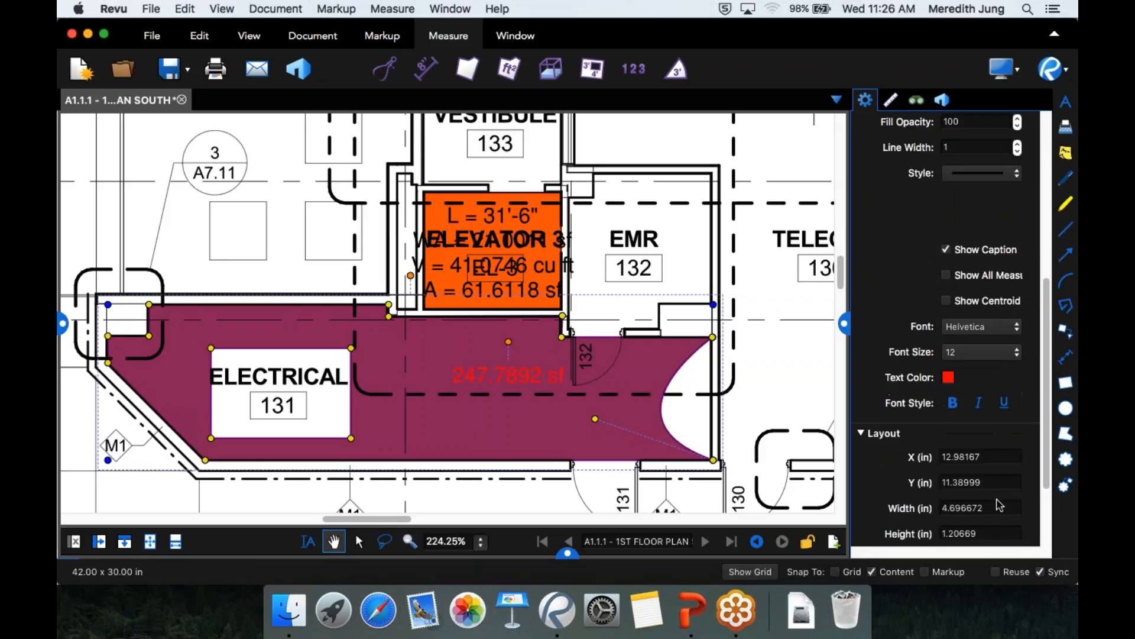
{"action": "left_click", "coordinate": [948, 377]}
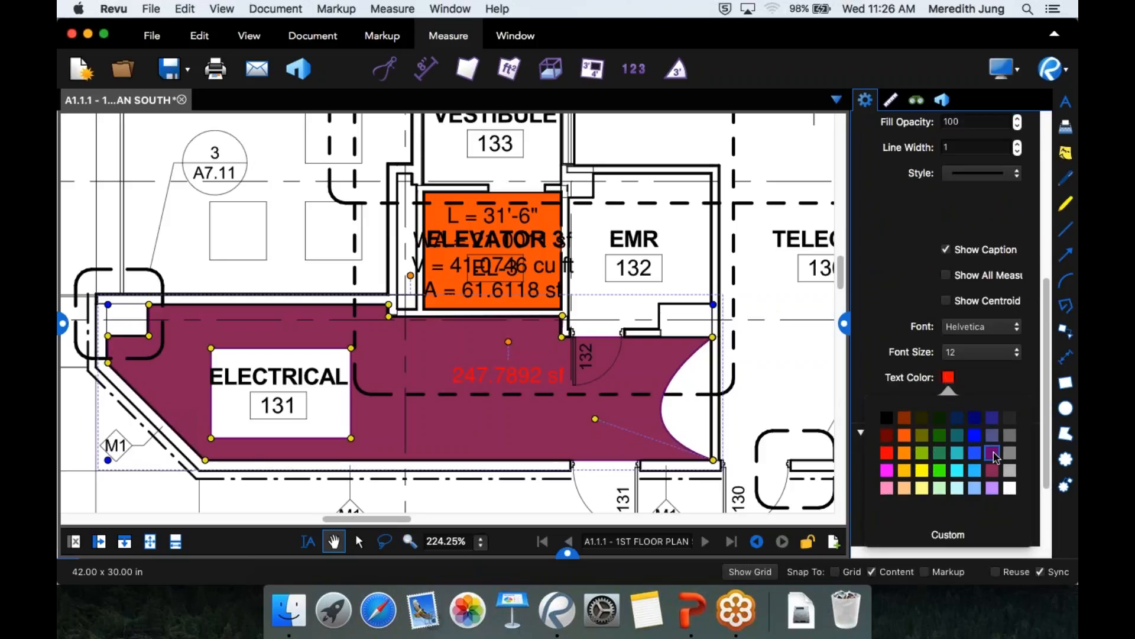
{"action": "left_click", "coordinate": [993, 454]}
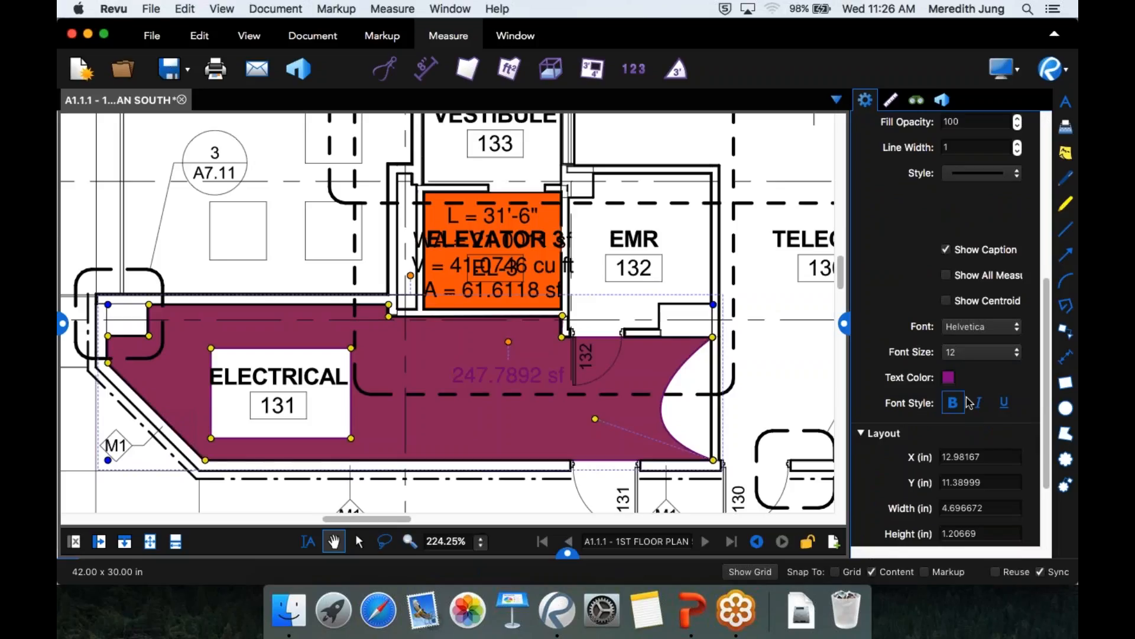
Set the Electrical 131 caption text color to black and show all measurements in the caption
{"action": "left_click", "coordinate": [948, 377]}
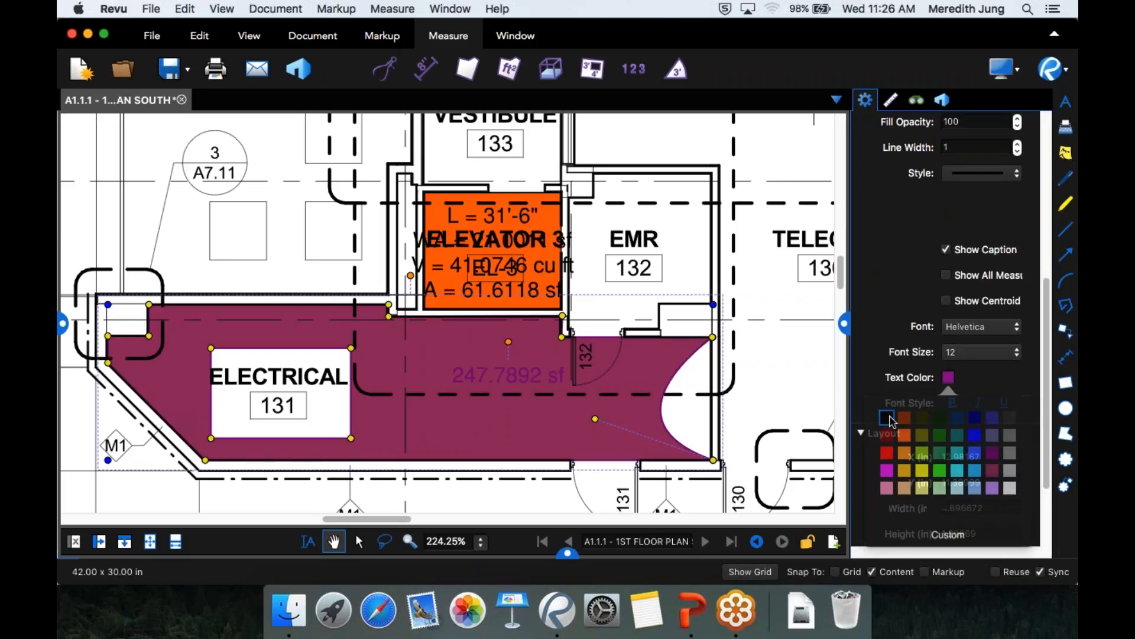
{"action": "left_click", "coordinate": [887, 418]}
{"action": "left_click", "coordinate": [952, 280]}
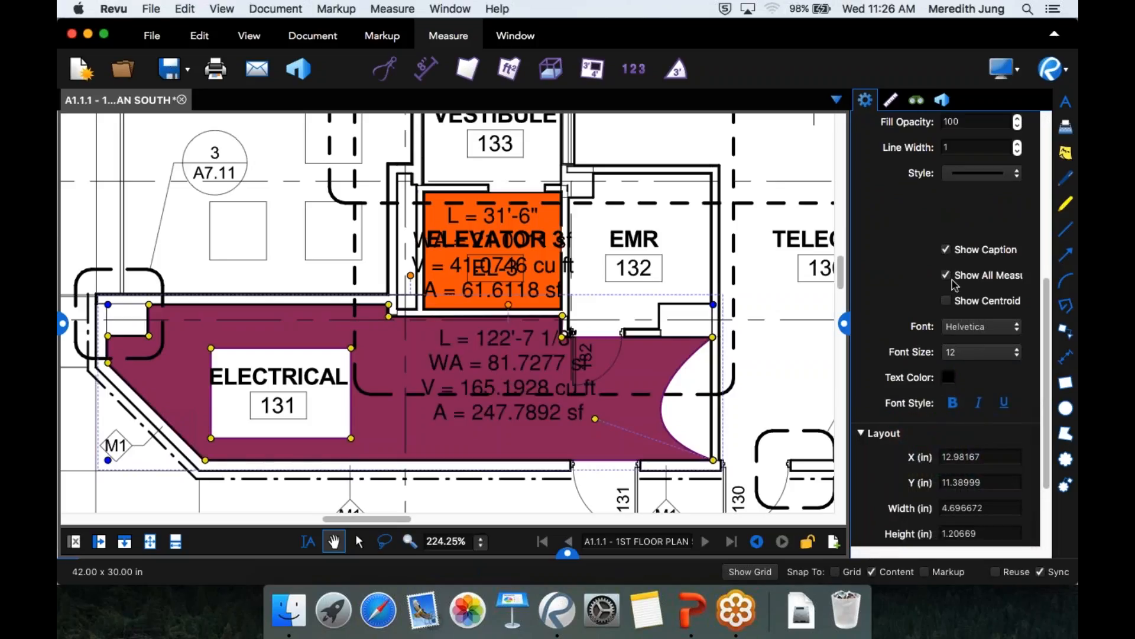
Try showing the centroid of the Electrical 131 area measurement and turn it off again
{"action": "left_click", "coordinate": [946, 301]}
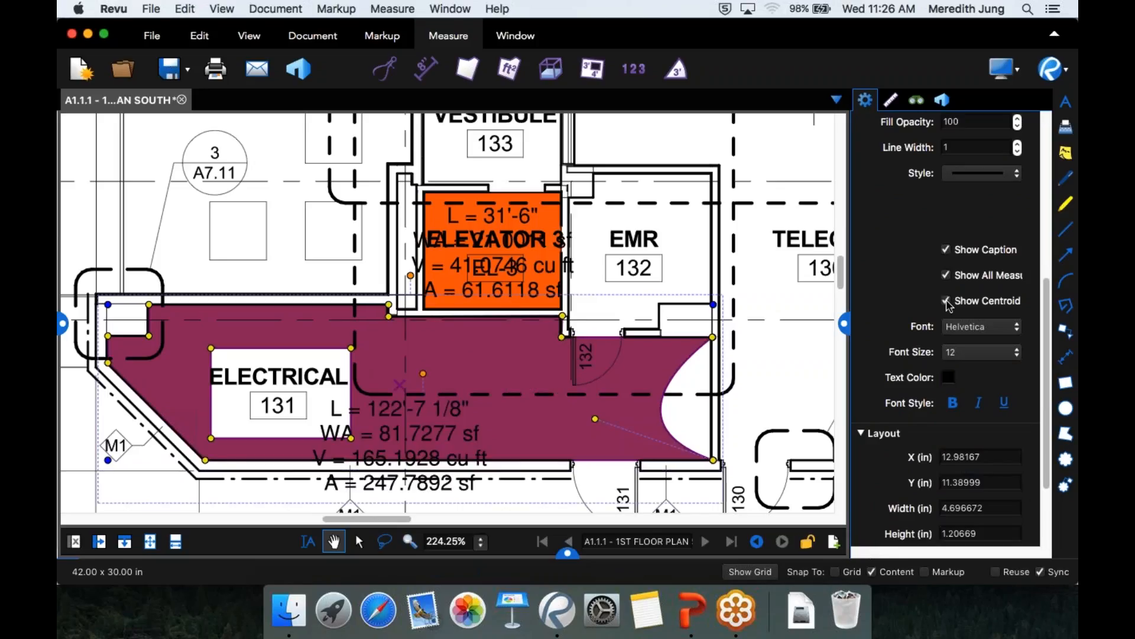
{"action": "left_click", "coordinate": [946, 301]}
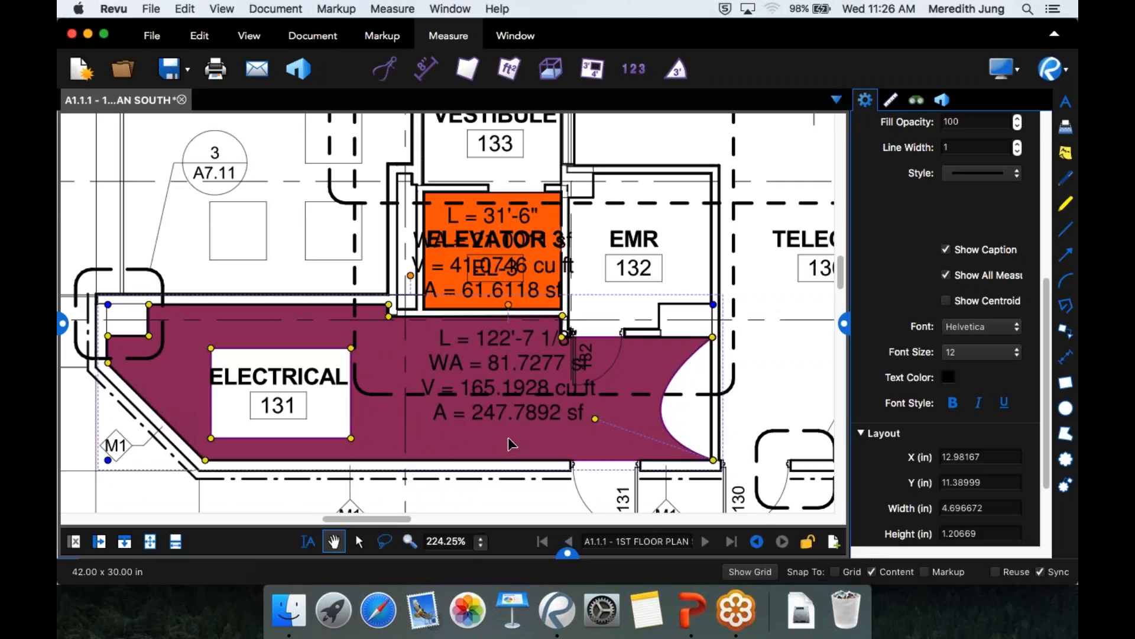
{"action": "scroll", "coordinate": [511, 443], "scroll_direction": "down", "scroll_amount": 5}
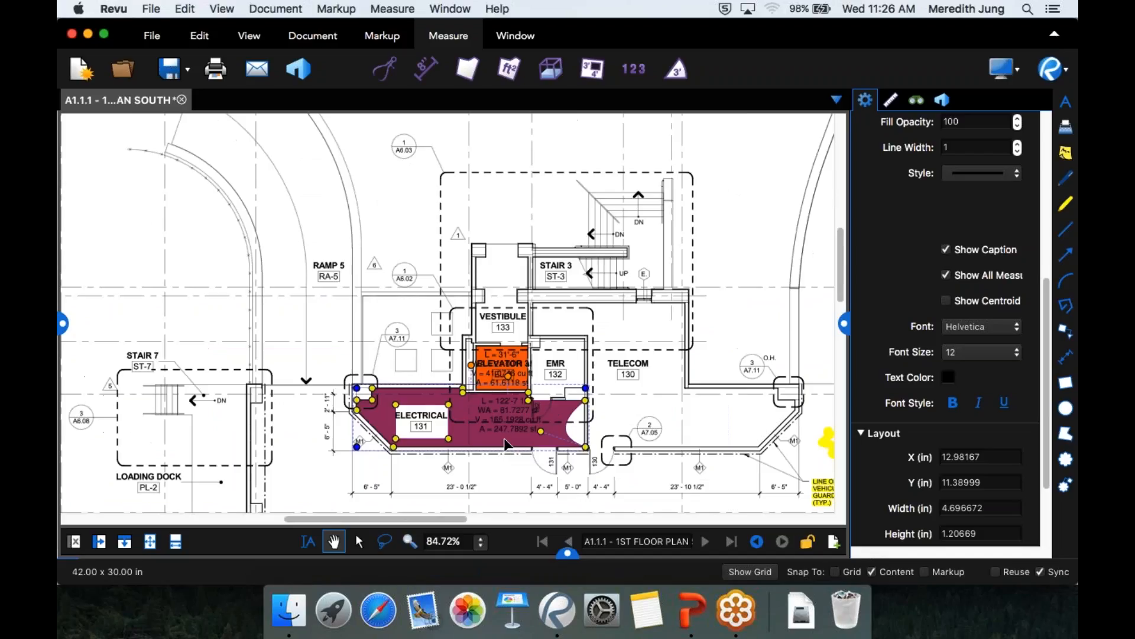
{"action": "scroll", "coordinate": [504, 441], "scroll_direction": "up", "scroll_amount": 4}
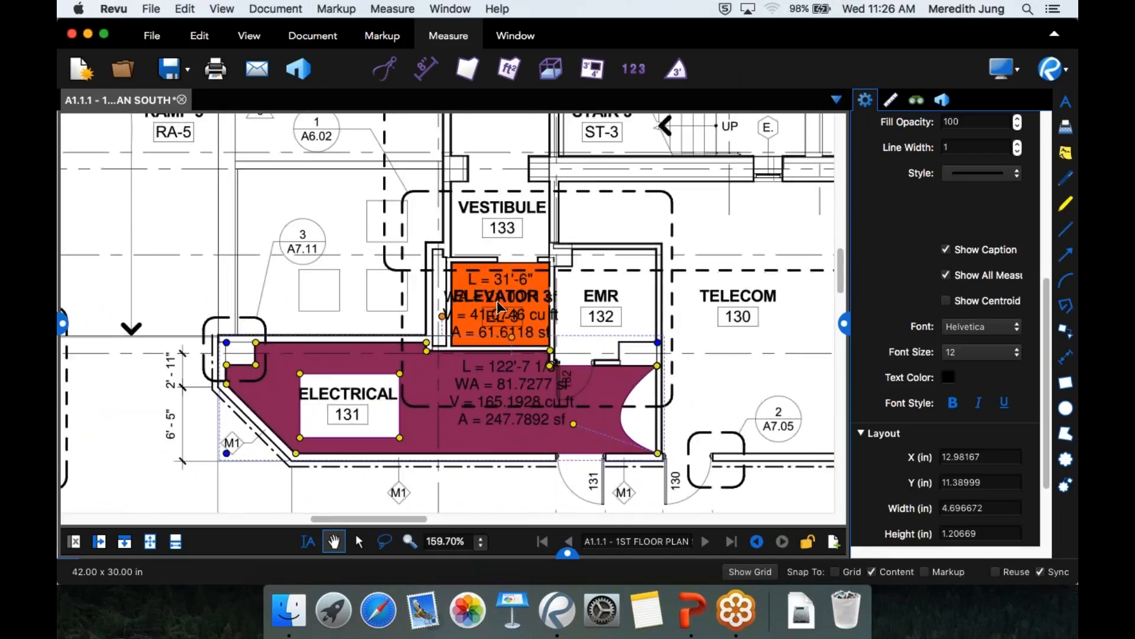
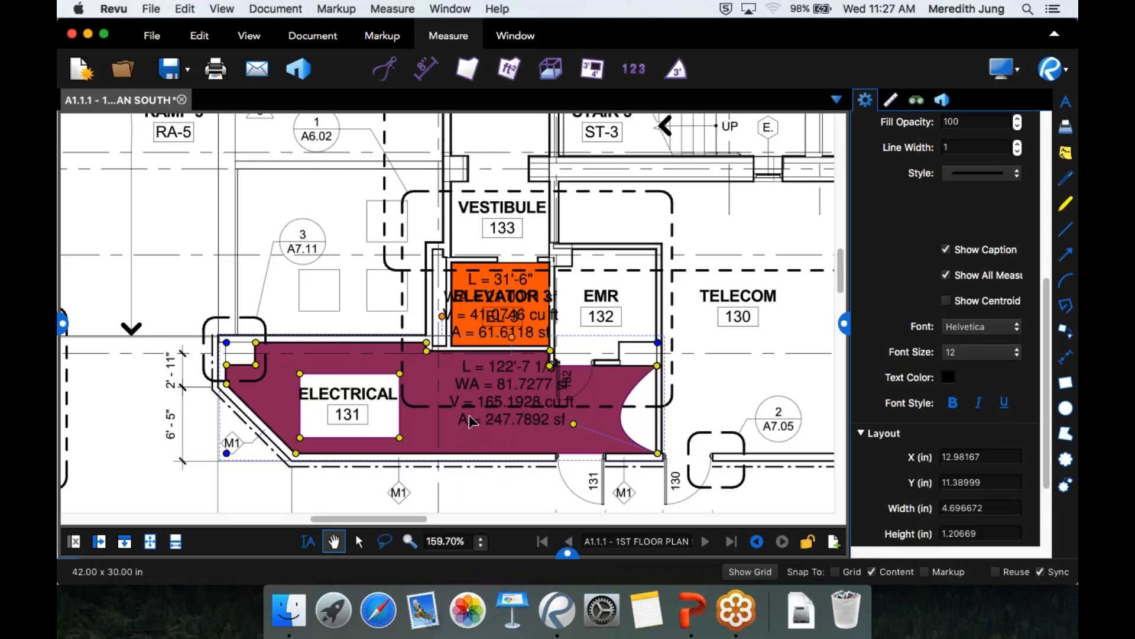
Draw a rectangular area measurement of about 48.6 sf directly above EMR 132, beside Vestibule 133
{"action": "left_click", "coordinate": [501, 71]}
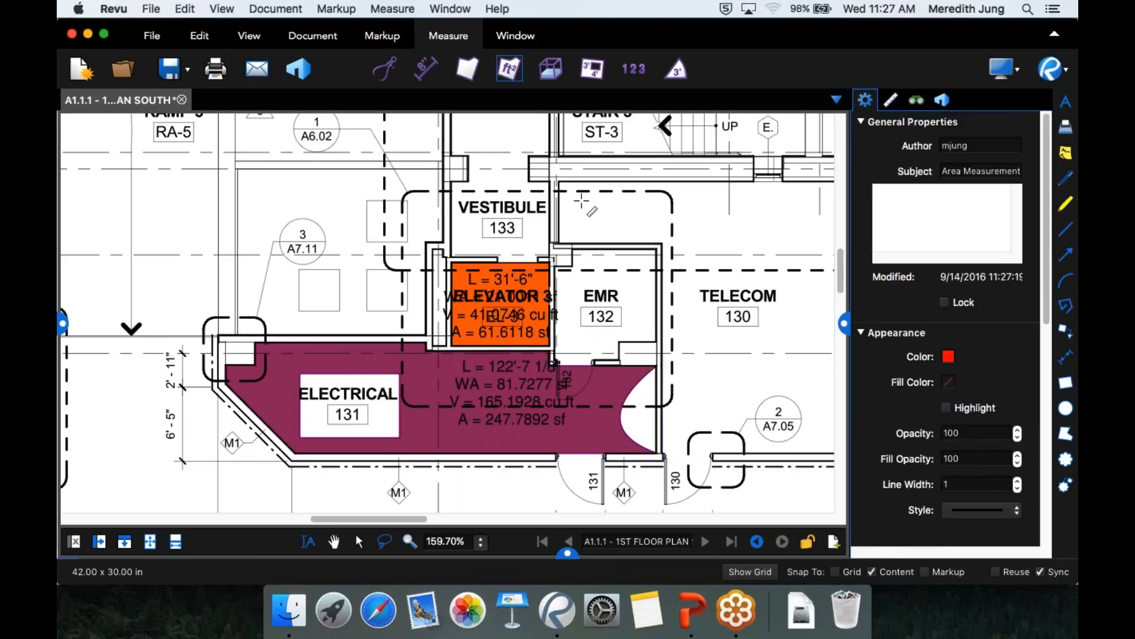
{"action": "left_click_drag", "start_coordinate": [560, 182], "coordinate": [663, 244]}
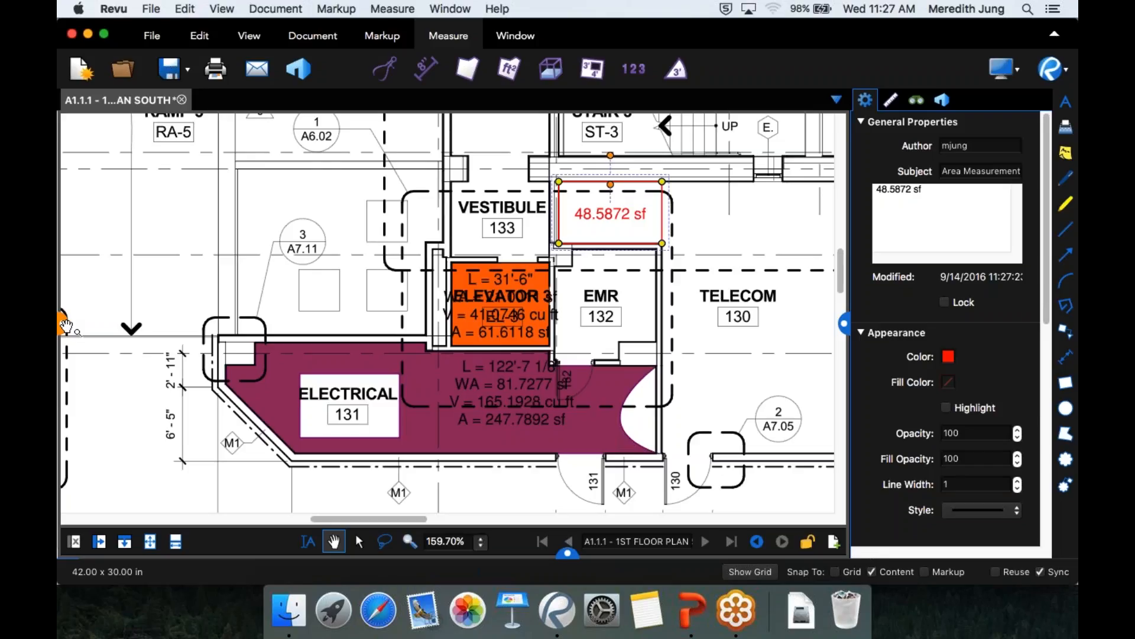
Open the Tool Chest and check the markup options of the Electrical 131 area measurement
{"action": "left_click", "coordinate": [65, 324]}
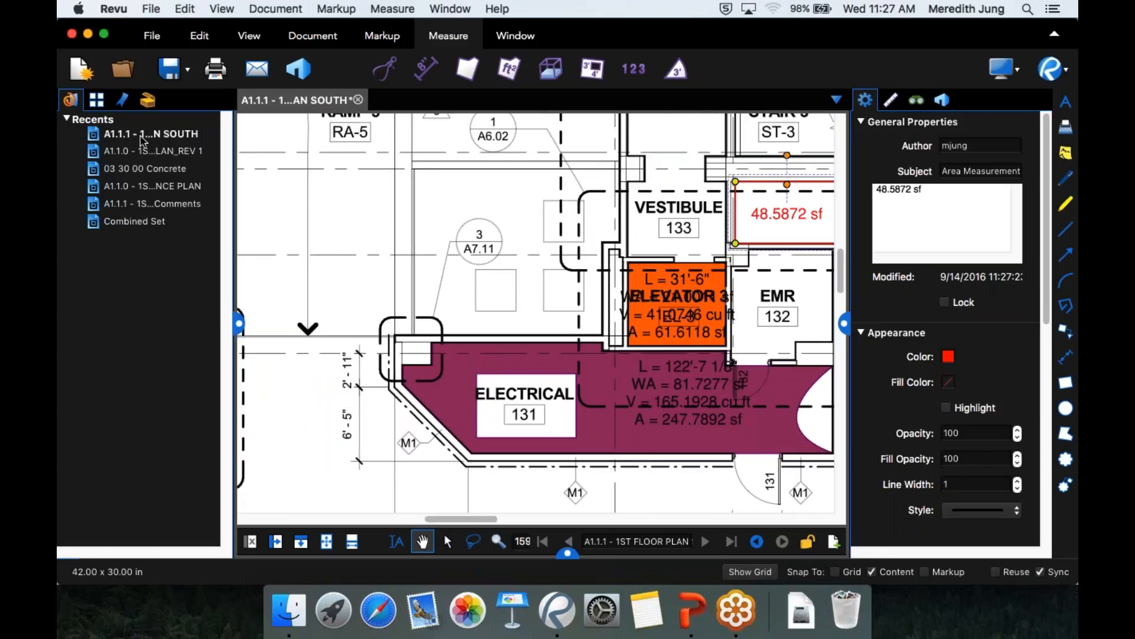
{"action": "left_click", "coordinate": [147, 101]}
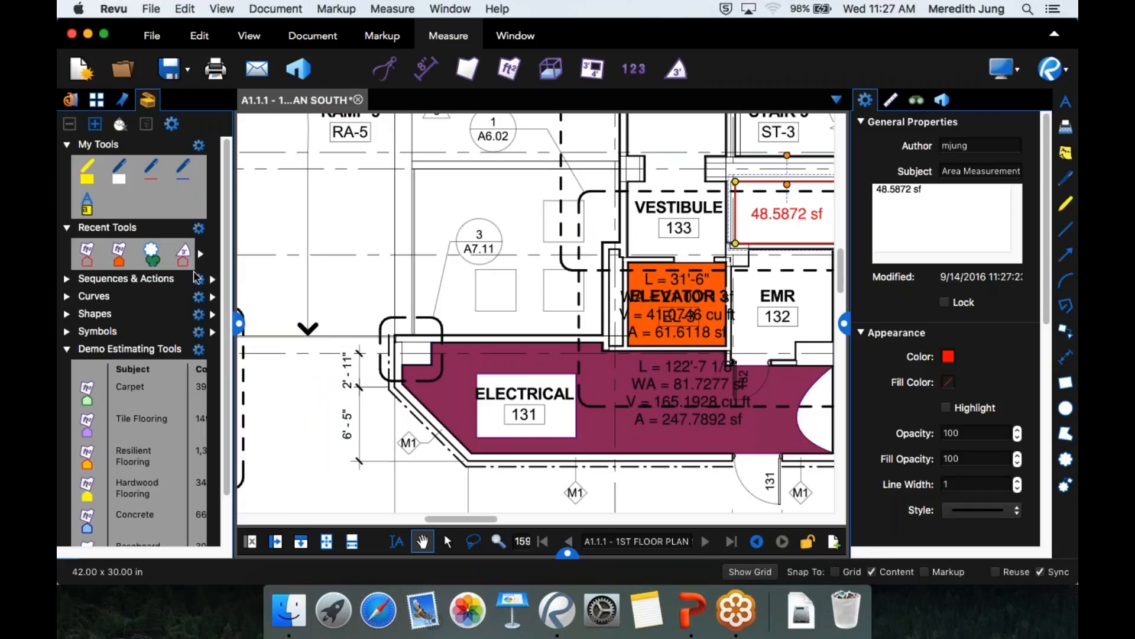
{"action": "left_click", "coordinate": [808, 390]}
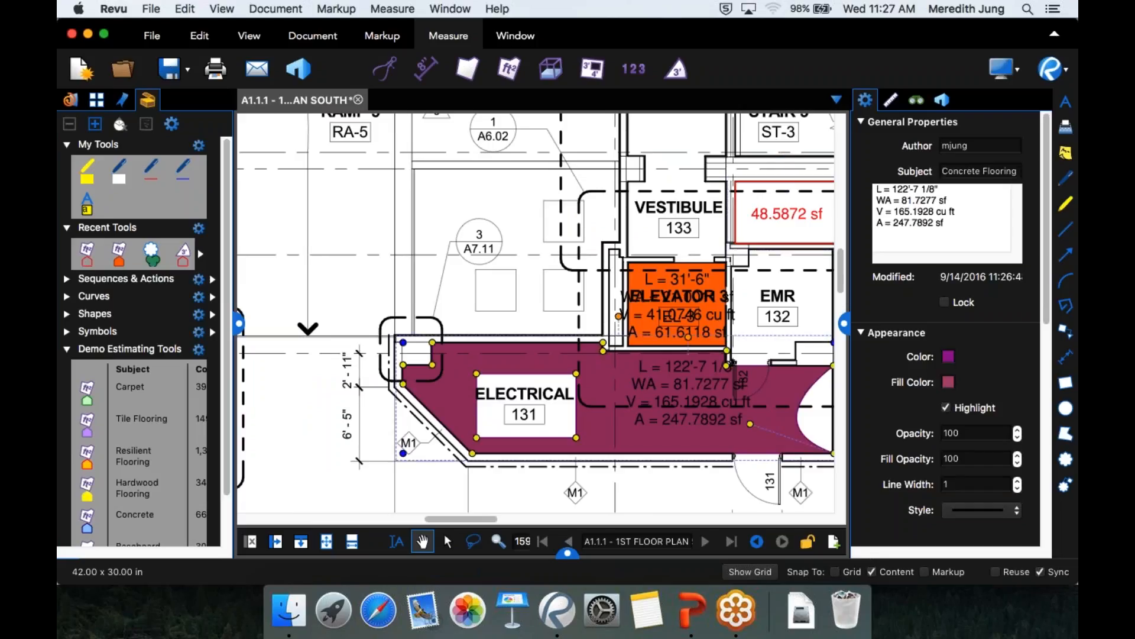
{"action": "right_click", "coordinate": [452, 391]}
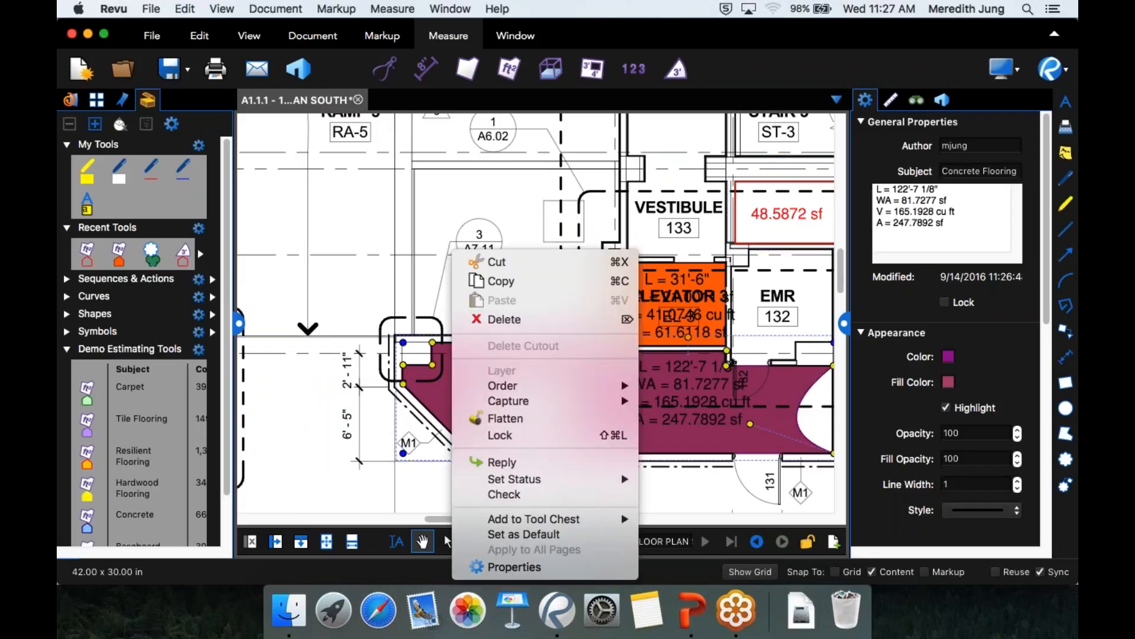
{"action": "mouse_move", "coordinate": [527, 520]}
Reuse the purple Concrete Flooring tool from Recent Tools to draw a rectangular area measurement of about 55.5 sf over Vestibule 133
{"action": "left_click", "coordinate": [200, 257]}
{"action": "left_click", "coordinate": [200, 257]}
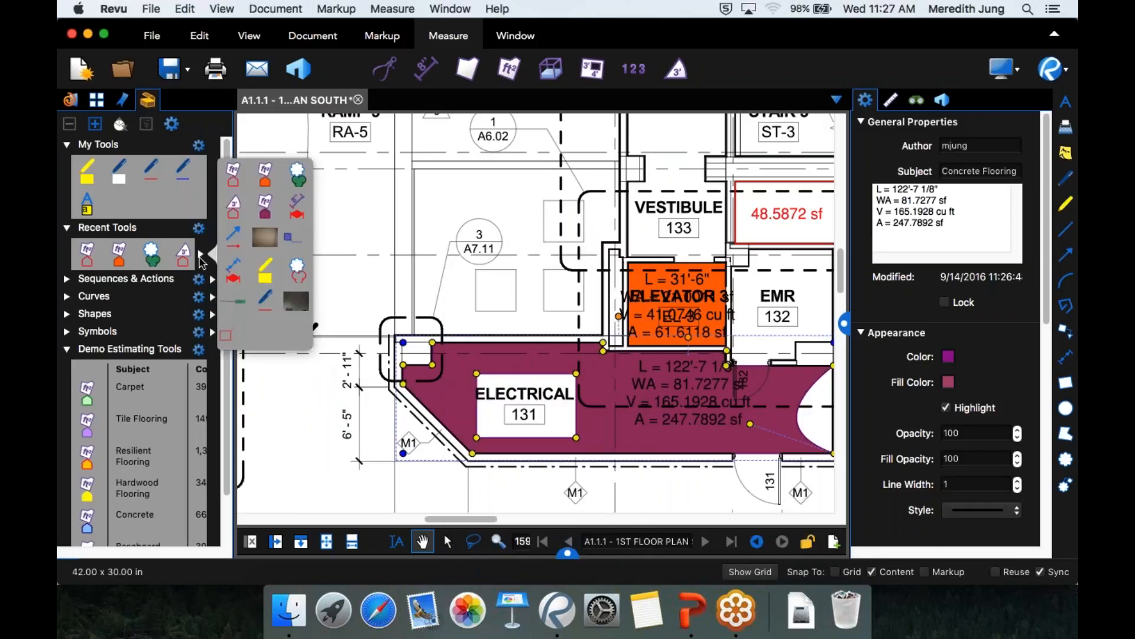
{"action": "left_click", "coordinate": [265, 210]}
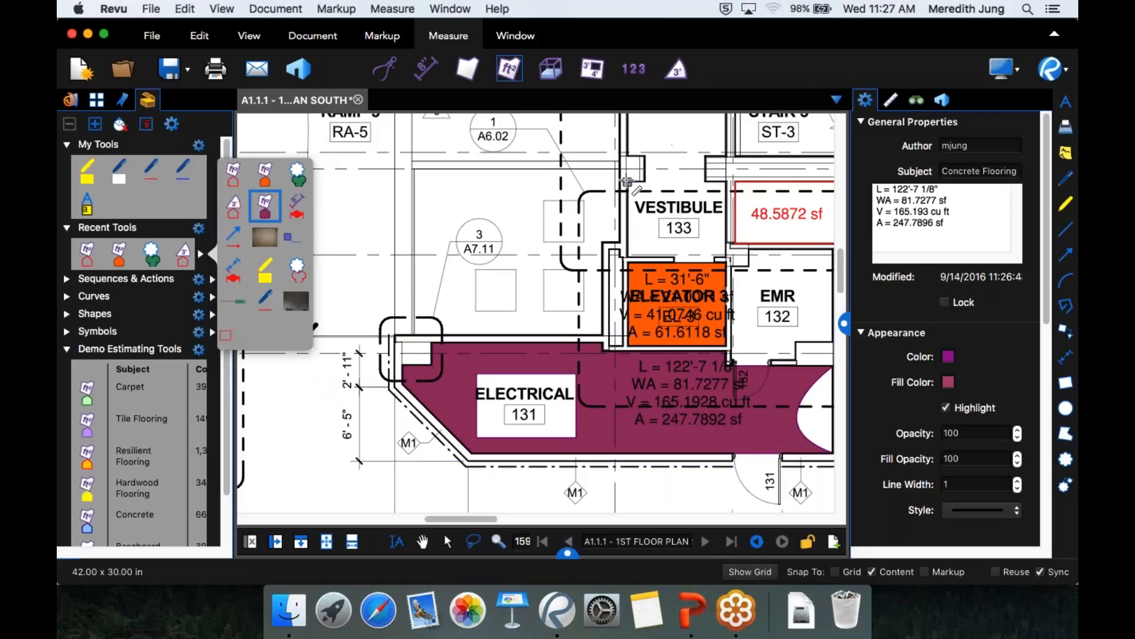
{"action": "left_click_drag", "start_coordinate": [628, 182], "coordinate": [727, 255]}
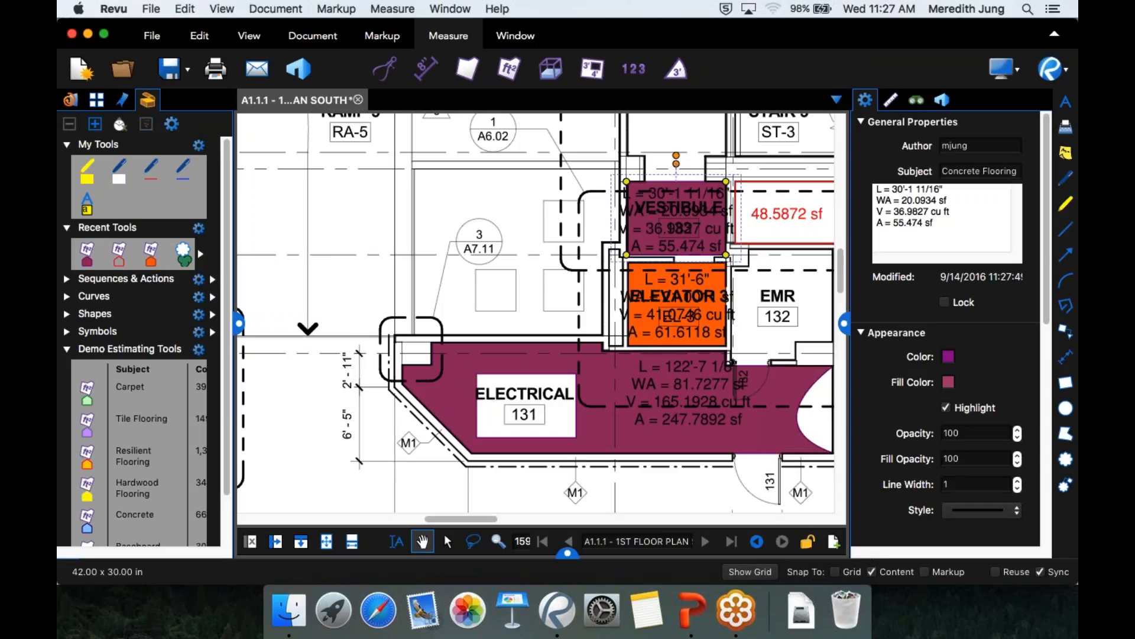
Add the Electrical 131 measurement to My Tools and use the saved tool to draw a rectangle of about 12.7 sf above Electrical 131
{"action": "right_click", "coordinate": [453, 350]}
{"action": "mouse_move", "coordinate": [575, 520]}
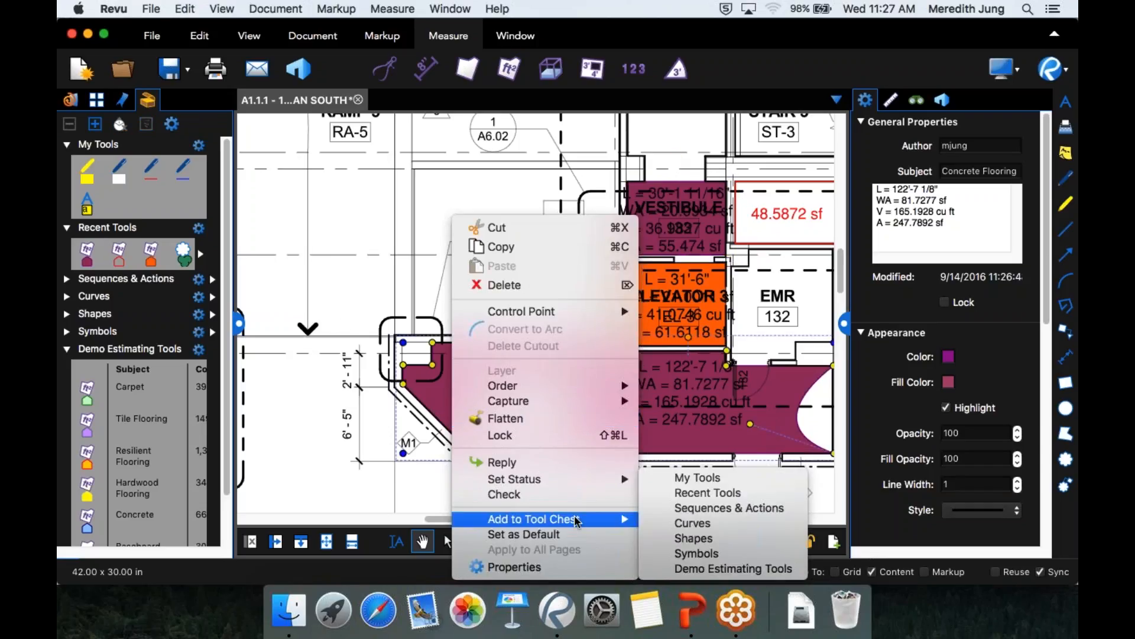
{"action": "left_click", "coordinate": [714, 481]}
{"action": "left_click", "coordinate": [126, 207]}
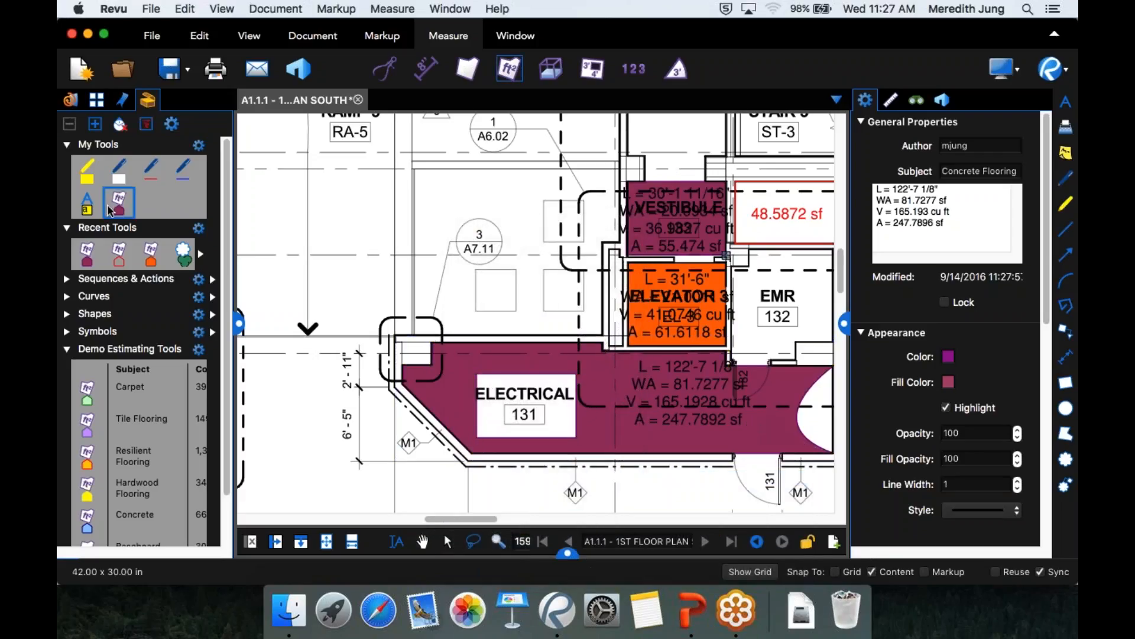
{"action": "left_click_drag", "start_coordinate": [477, 270], "coordinate": [516, 310]}
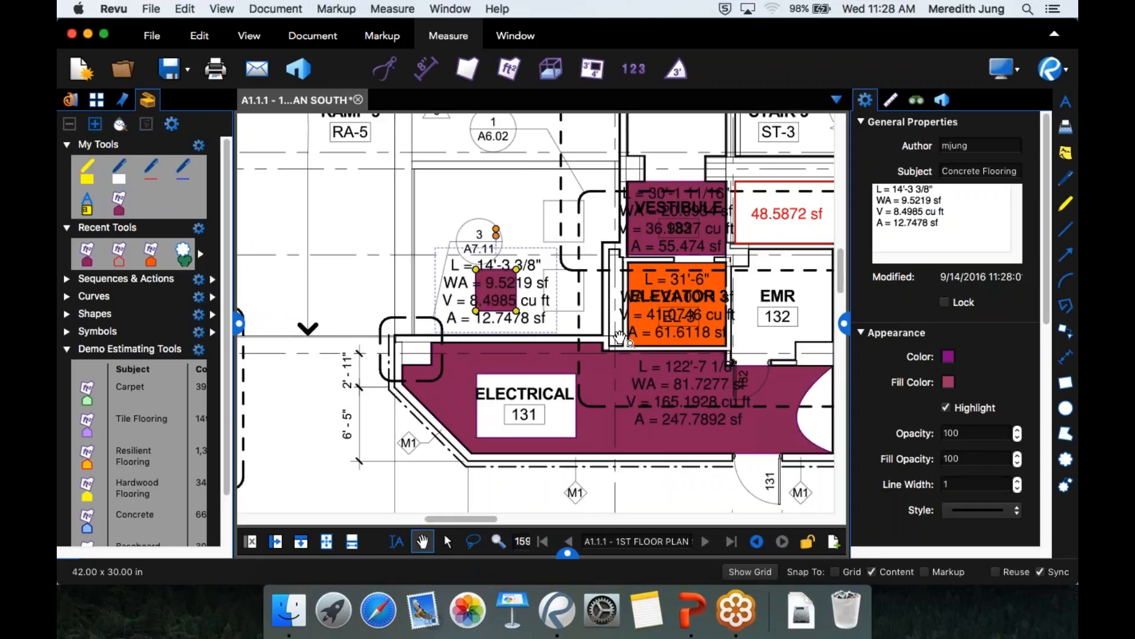
Draw a rectangular Concrete Flooring area measurement of about 378.5 sf over Women 126 with the tool saved in My Tools
{"action": "scroll", "coordinate": [639, 439], "scroll_direction": "up", "scroll_amount": 5}
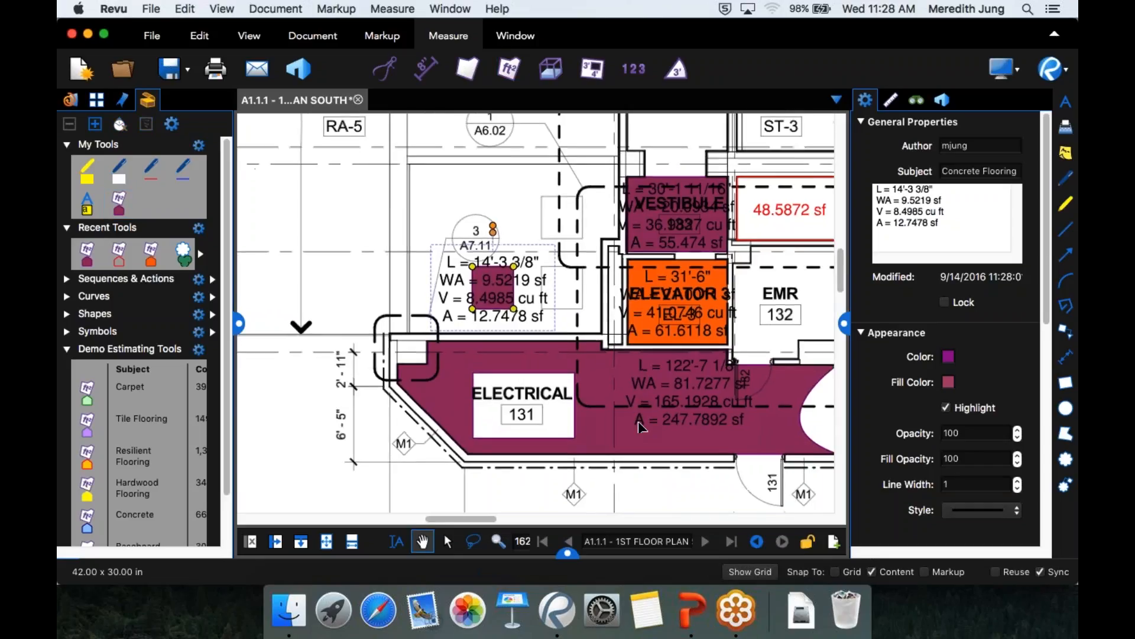
{"action": "scroll", "coordinate": [637, 440], "scroll_direction": "down", "scroll_amount": 10}
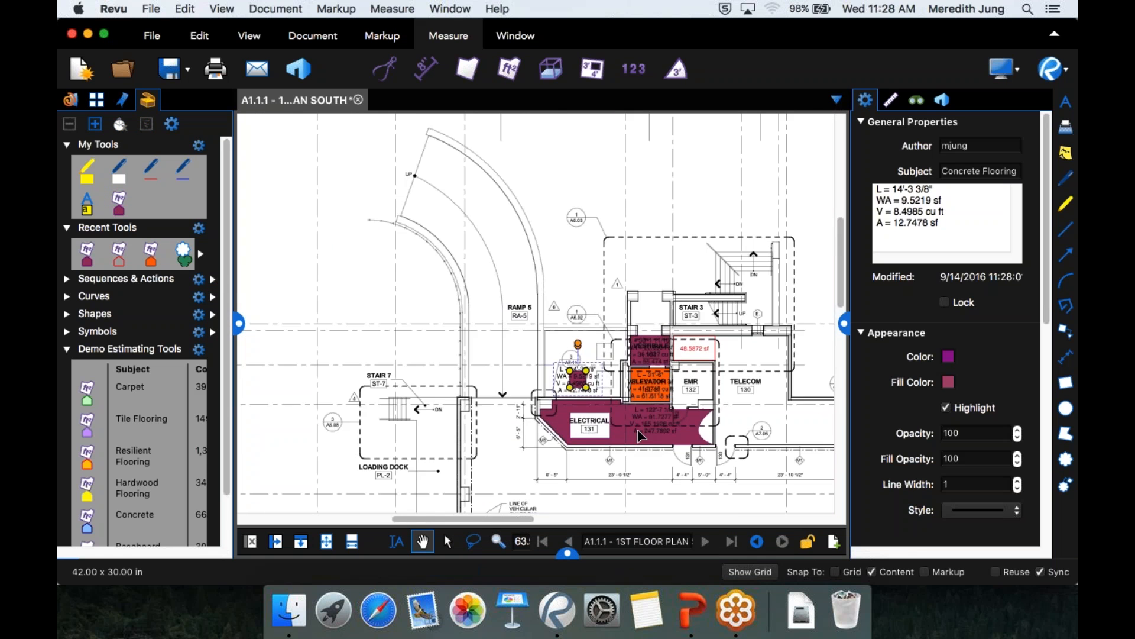
{"action": "mouse_move", "coordinate": [552, 395]}
{"action": "left_mouse_down"}
{"action": "mouse_move", "coordinate": [475, 295]}
{"action": "mouse_move", "coordinate": [391, 209]}
{"action": "mouse_move", "coordinate": [337, 174]}
{"action": "left_mouse_up"}
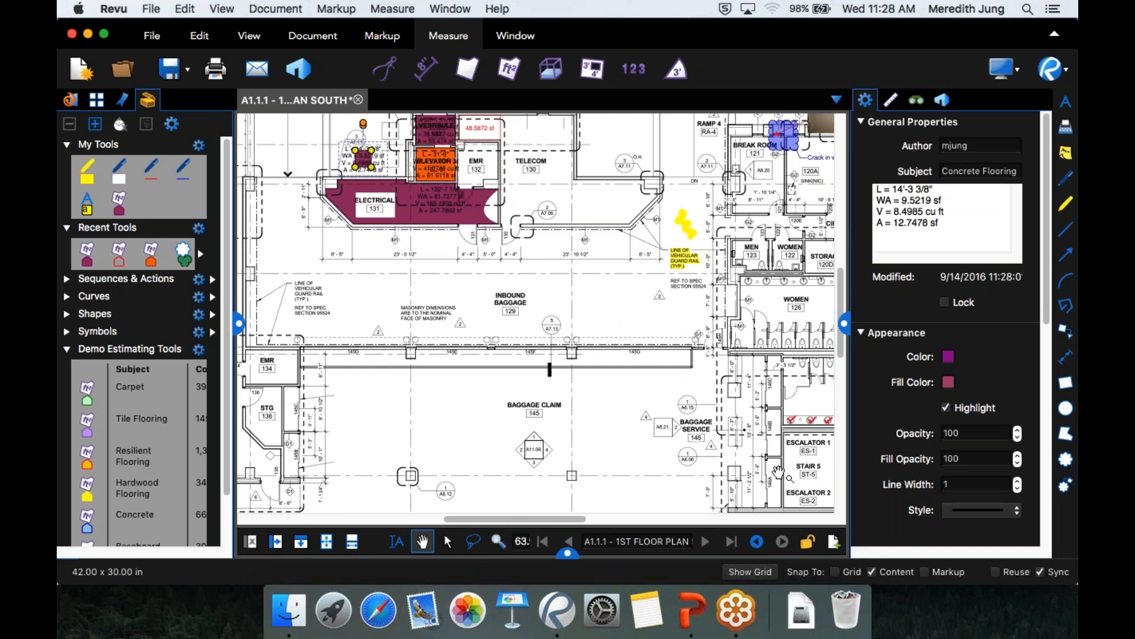
{"action": "left_click_drag", "start_coordinate": [778, 471], "coordinate": [547, 408]}
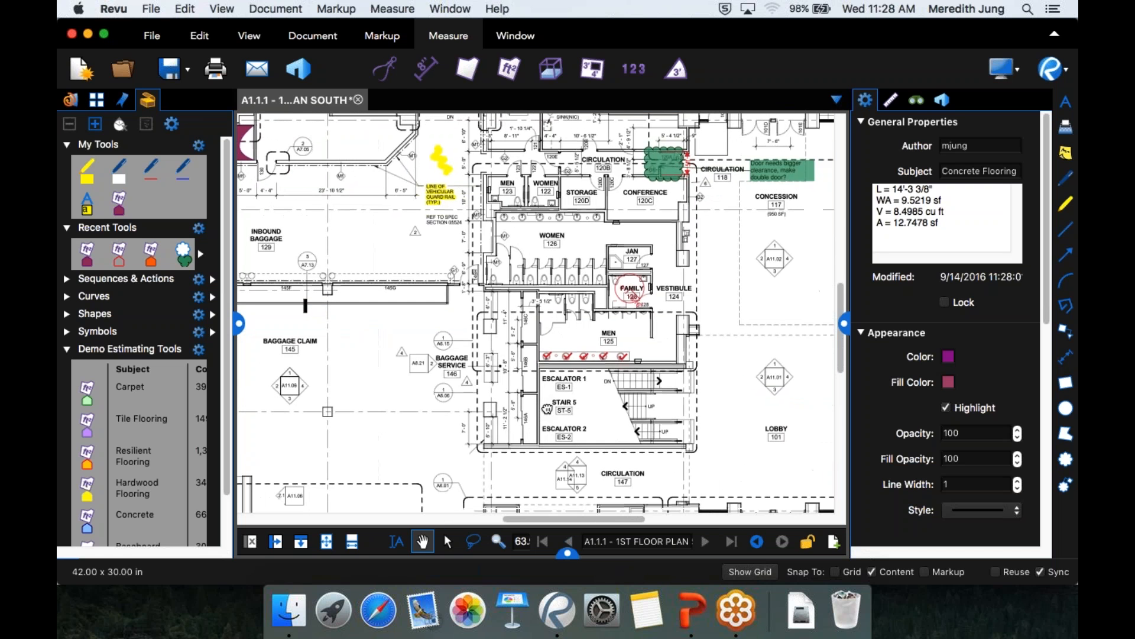
{"action": "scroll", "coordinate": [530, 338], "scroll_direction": "up", "scroll_amount": 3}
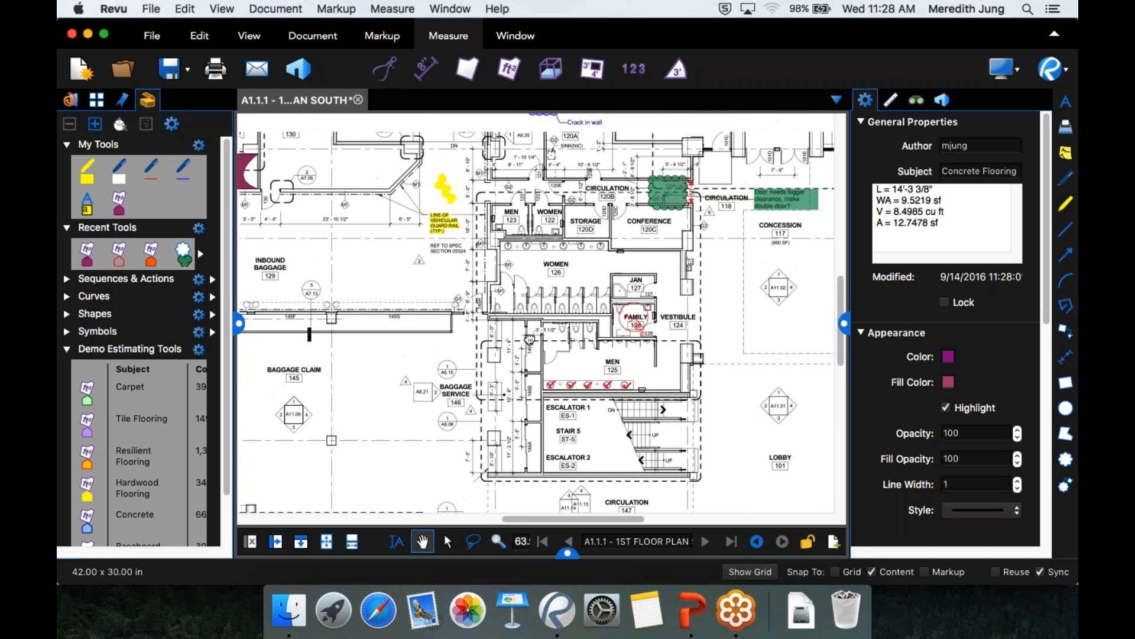
{"action": "scroll", "coordinate": [530, 338], "scroll_direction": "up", "scroll_amount": 5}
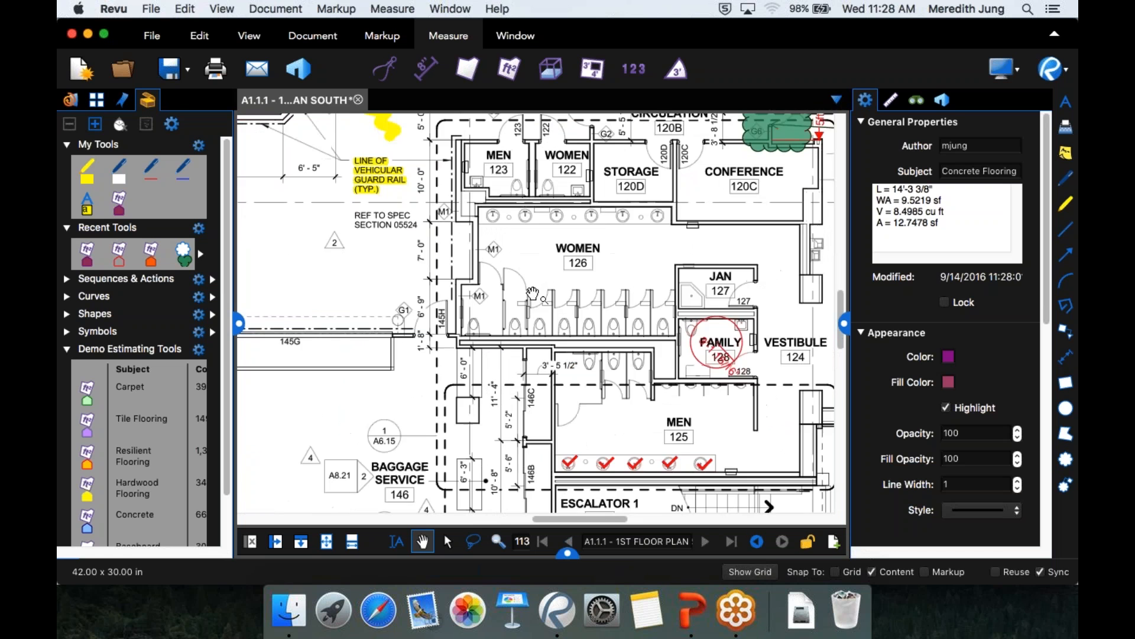
{"action": "scroll", "coordinate": [532, 293], "scroll_direction": "up", "scroll_amount": 2}
{"action": "left_click", "coordinate": [119, 204]}
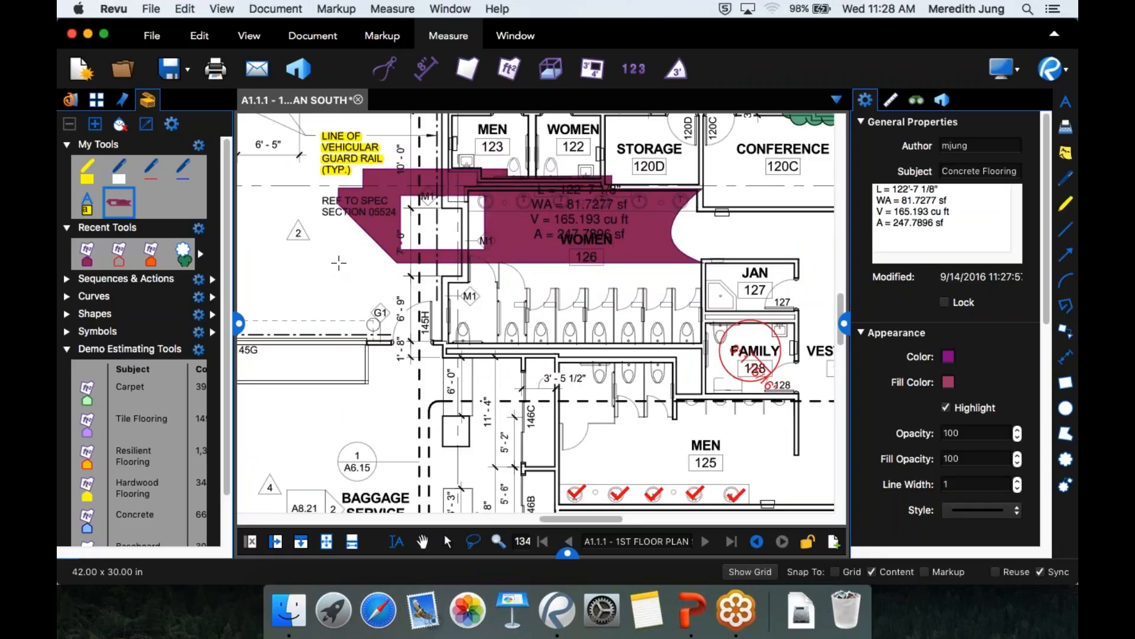
{"action": "left_click", "coordinate": [126, 207]}
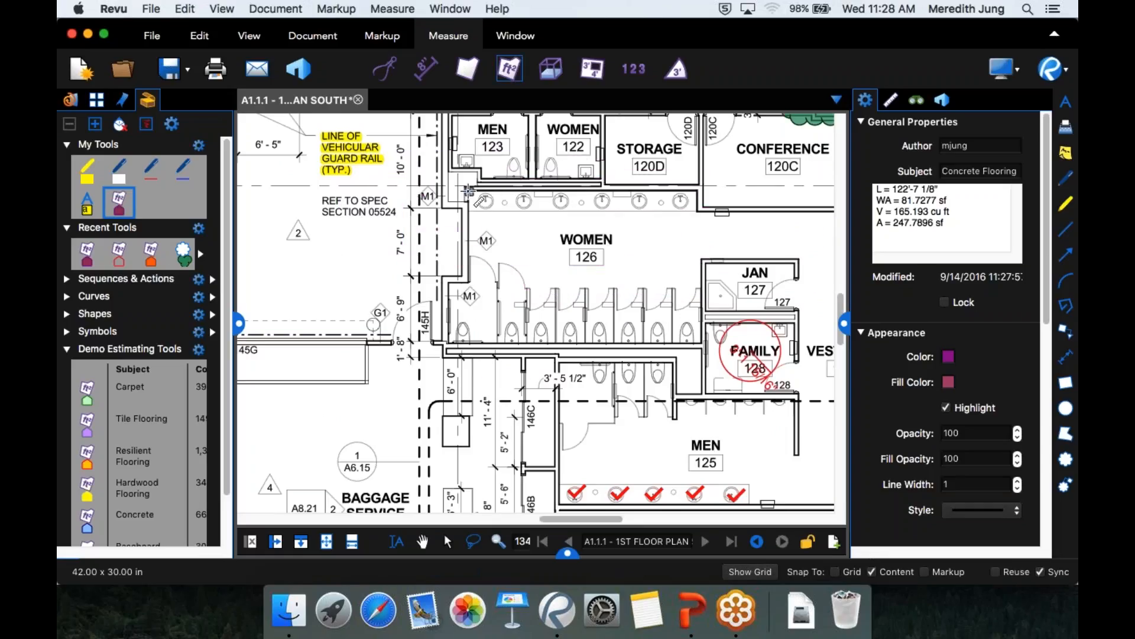
{"action": "left_click_drag", "start_coordinate": [468, 191], "coordinate": [702, 343]}
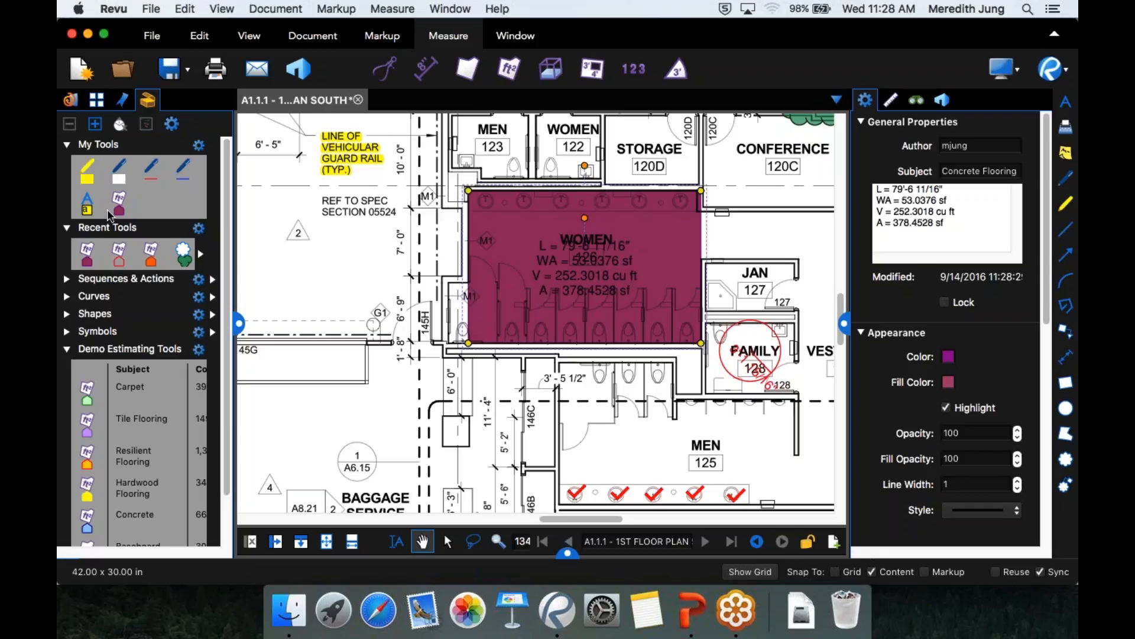
Widen the Tool Chest to show the Comment column of the Demo Estimating Tools and view that tool set's display options
{"action": "scroll", "coordinate": [224, 425], "scroll_direction": "down", "scroll_amount": 3}
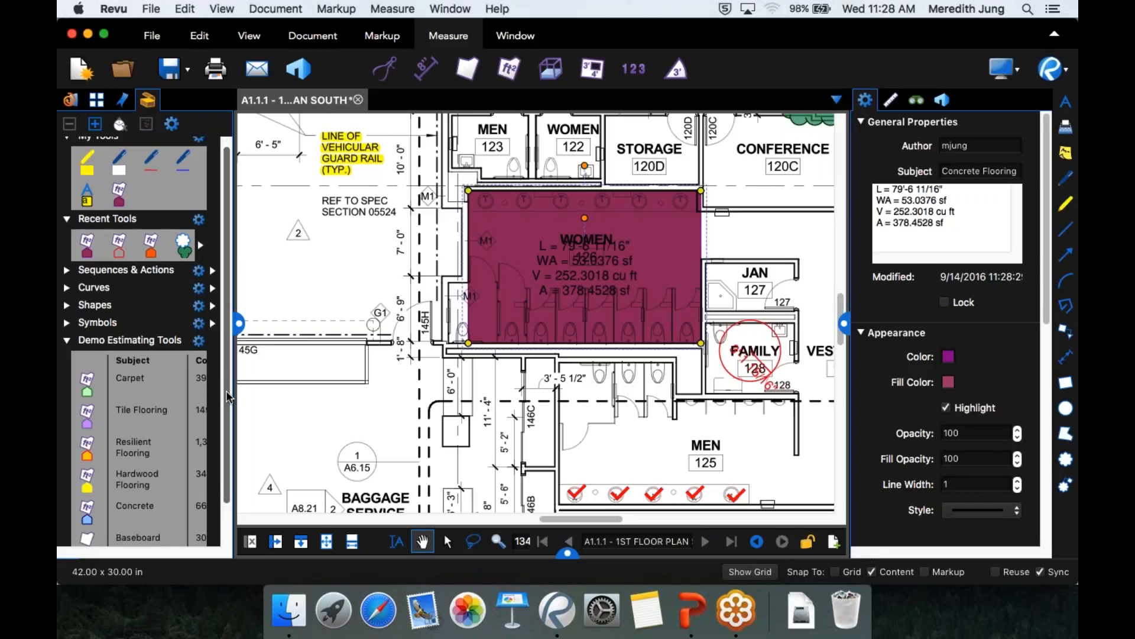
{"action": "scroll", "coordinate": [224, 426], "scroll_direction": "down", "scroll_amount": 1}
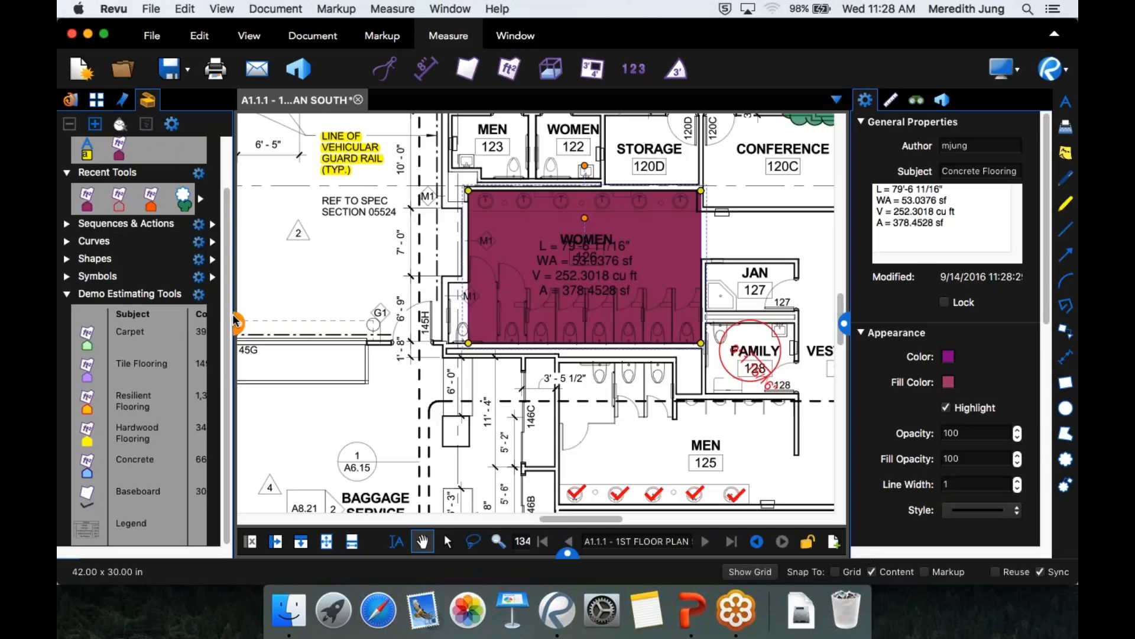
{"action": "left_click_drag", "start_coordinate": [234, 322], "coordinate": [261, 334]}
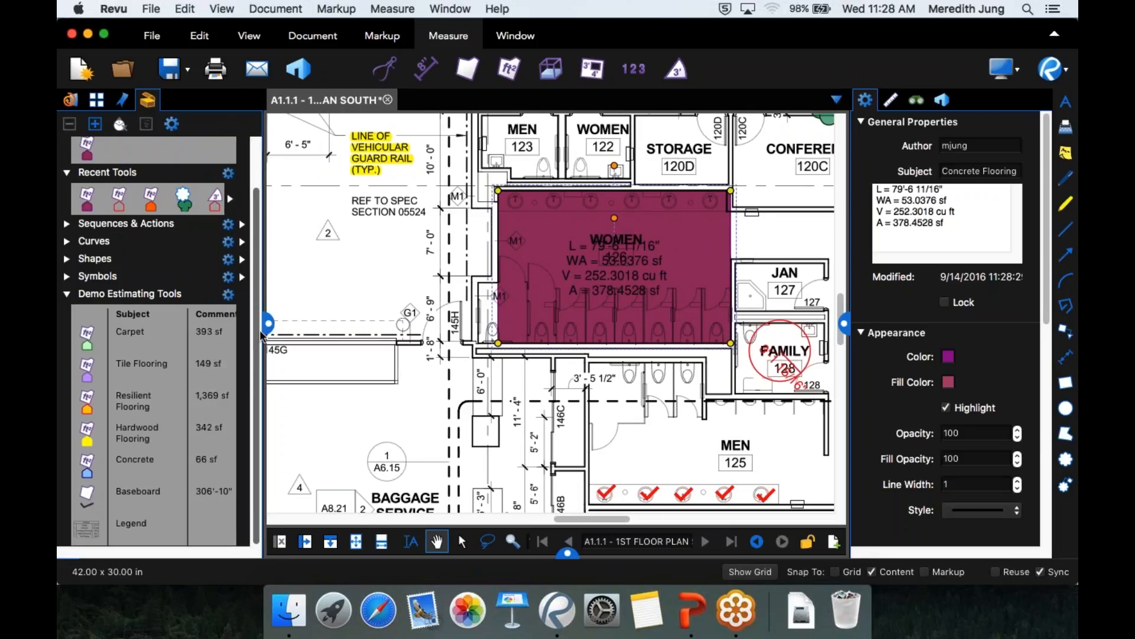
{"action": "left_click", "coordinate": [228, 295]}
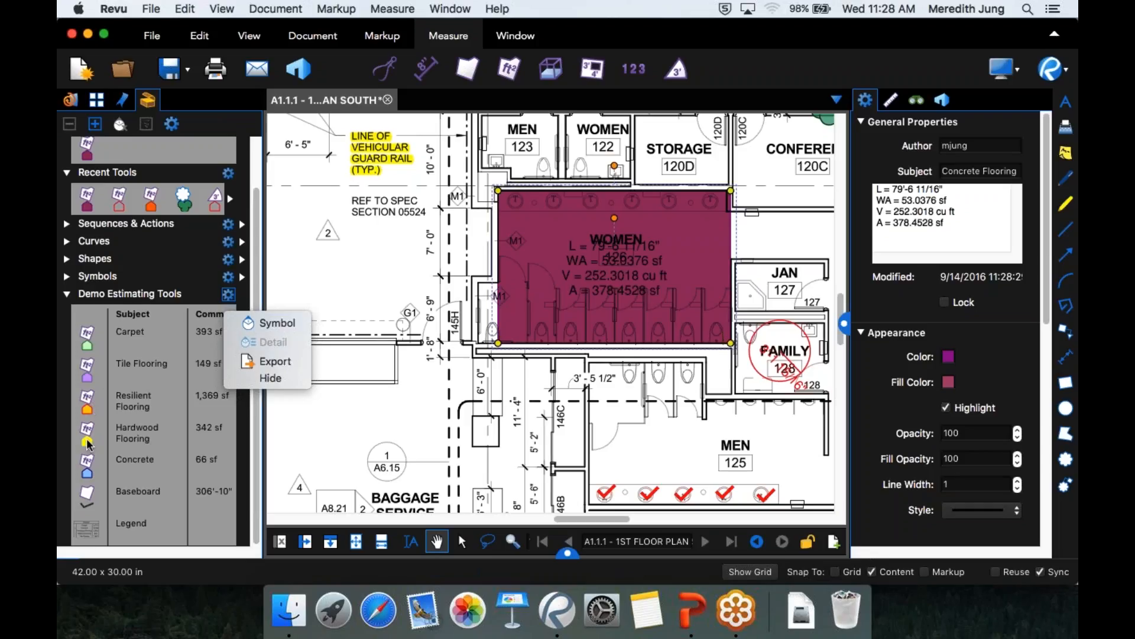
{"action": "left_click", "coordinate": [88, 348]}
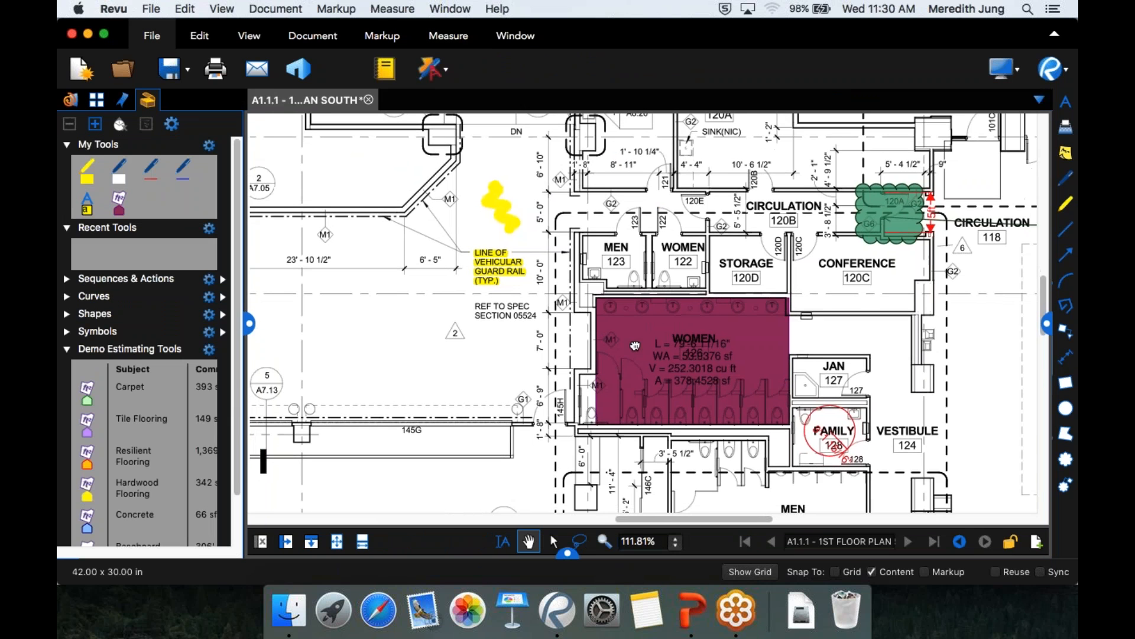
Examine the existing markups on the first floor plan around the women's restroom, break room, circulation and concession areas
{"action": "left_click_drag", "start_coordinate": [601, 447], "coordinate": [642, 303]}
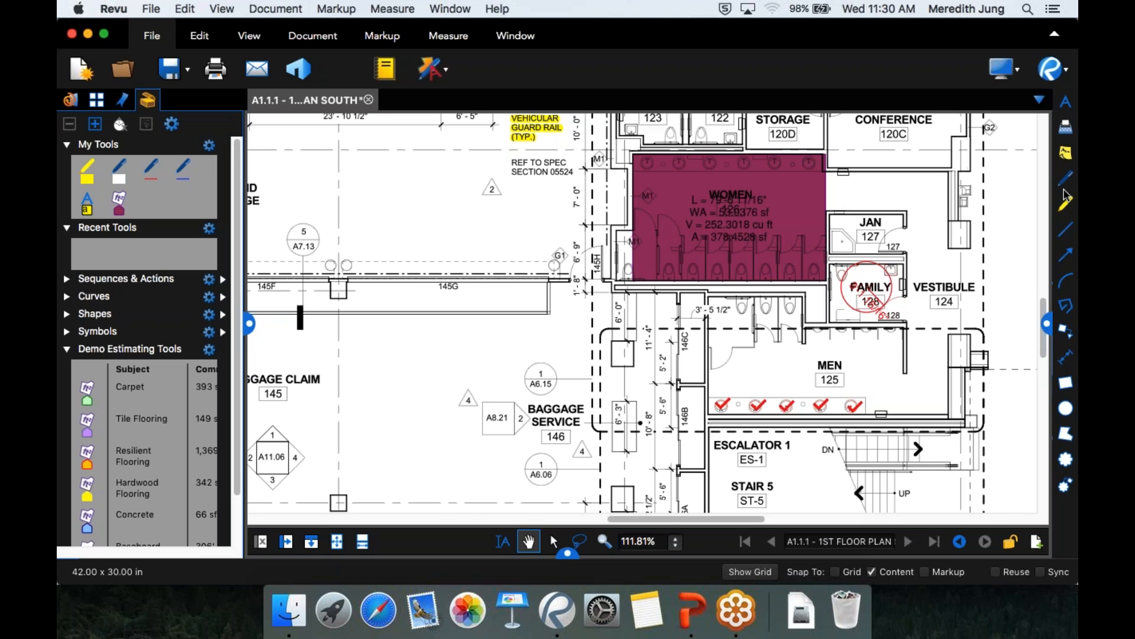
{"action": "scroll", "coordinate": [544, 339], "scroll_direction": "up", "scroll_amount": 6}
{"action": "scroll", "coordinate": [544, 338], "scroll_direction": "down", "scroll_amount": 1}
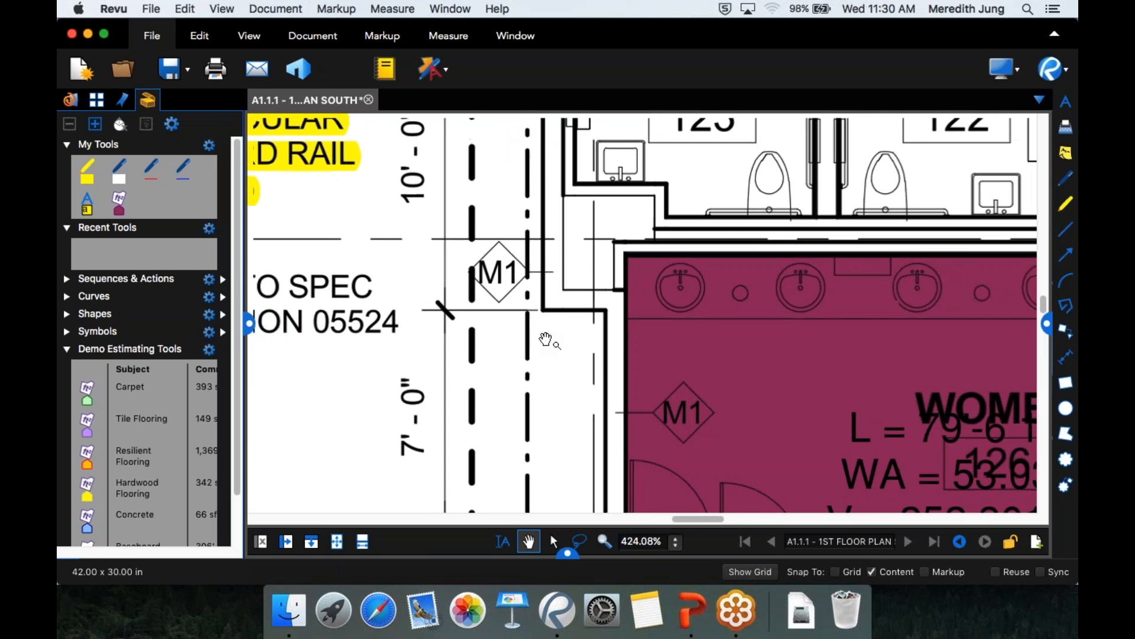
{"action": "scroll", "coordinate": [544, 338], "scroll_direction": "down", "scroll_amount": 1}
{"action": "left_click_drag", "start_coordinate": [731, 224], "coordinate": [330, 422]}
{"action": "scroll", "coordinate": [766, 365], "scroll_direction": "down", "scroll_amount": 3}
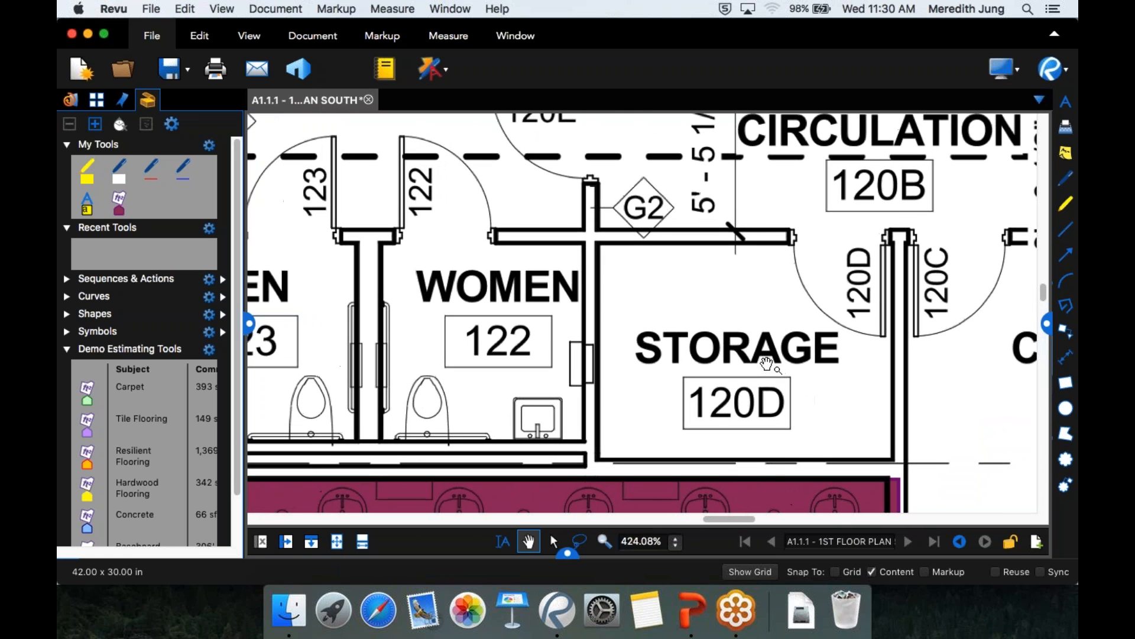
{"action": "scroll", "coordinate": [766, 365], "scroll_direction": "down", "scroll_amount": 3}
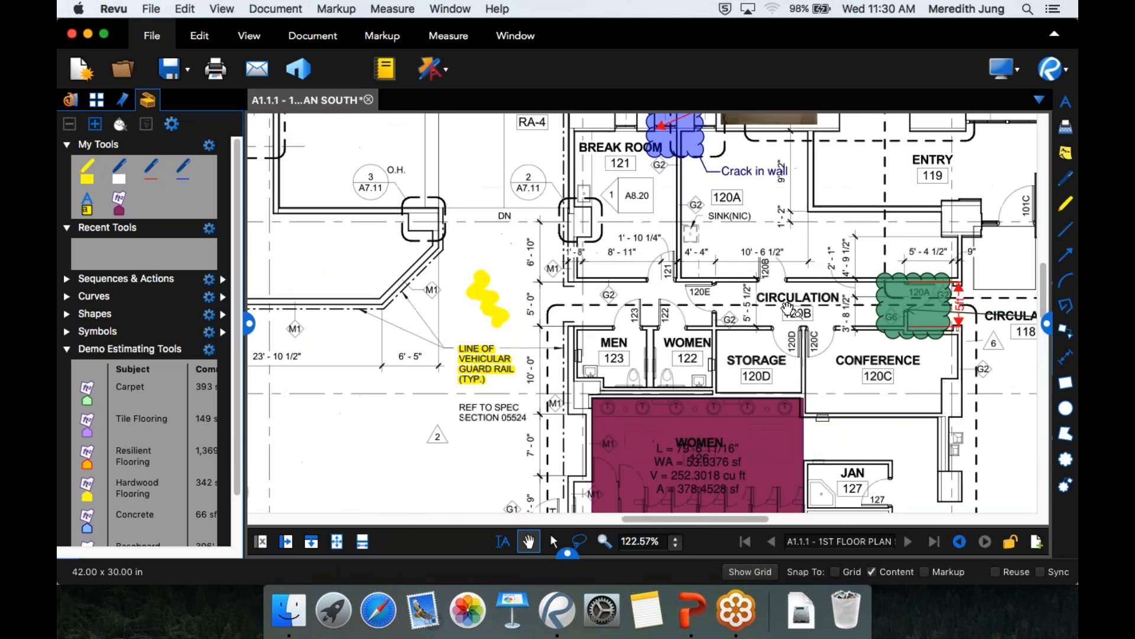
{"action": "scroll", "coordinate": [688, 357], "scroll_direction": "up", "scroll_amount": 2}
{"action": "scroll", "coordinate": [688, 357], "scroll_direction": "right", "scroll_amount": 4}
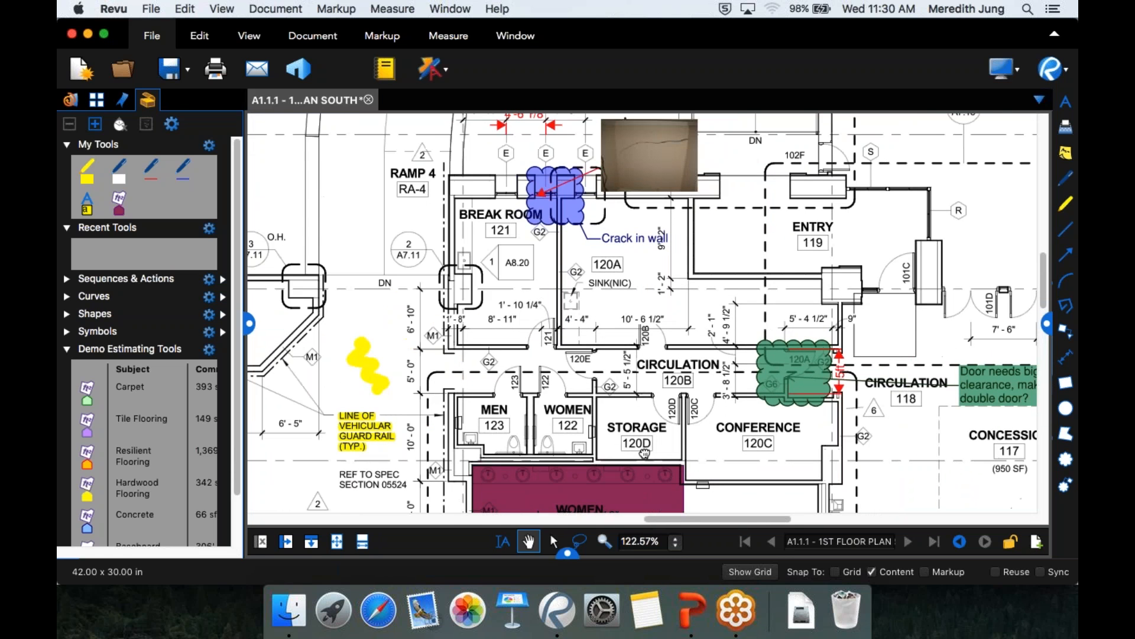
{"action": "scroll", "coordinate": [644, 453], "scroll_direction": "up", "scroll_amount": 2}
{"action": "scroll", "coordinate": [644, 453], "scroll_direction": "right", "scroll_amount": 2}
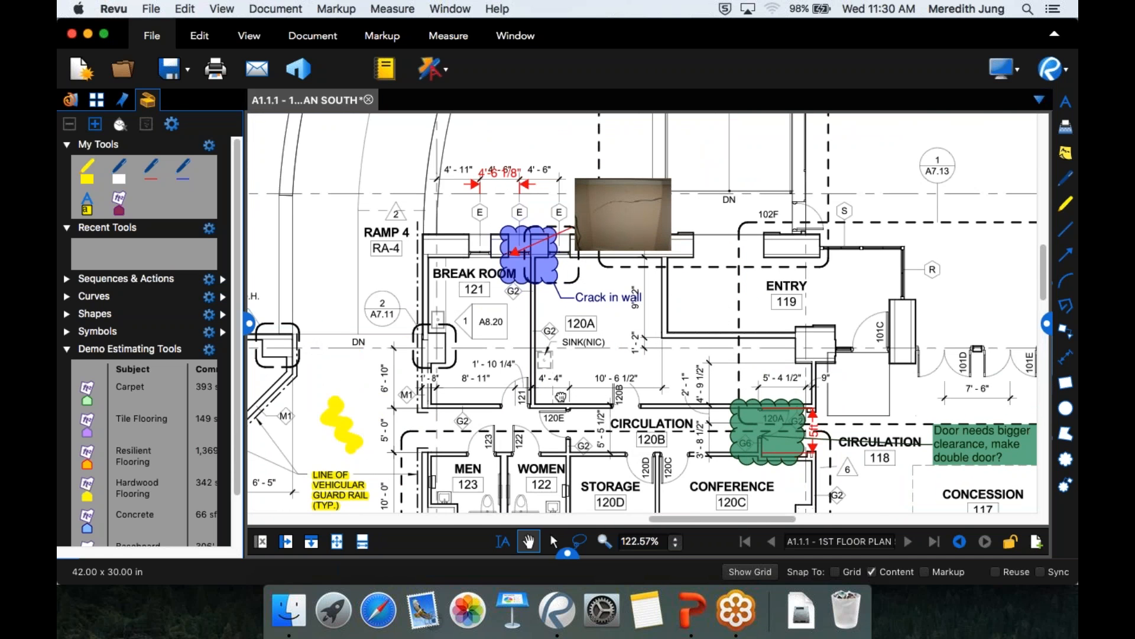
{"action": "scroll", "coordinate": [465, 325], "scroll_direction": "down", "scroll_amount": 3}
{"action": "scroll", "coordinate": [465, 325], "scroll_direction": "right", "scroll_amount": 4}
{"action": "scroll", "coordinate": [464, 322], "scroll_direction": "down", "scroll_amount": 1}
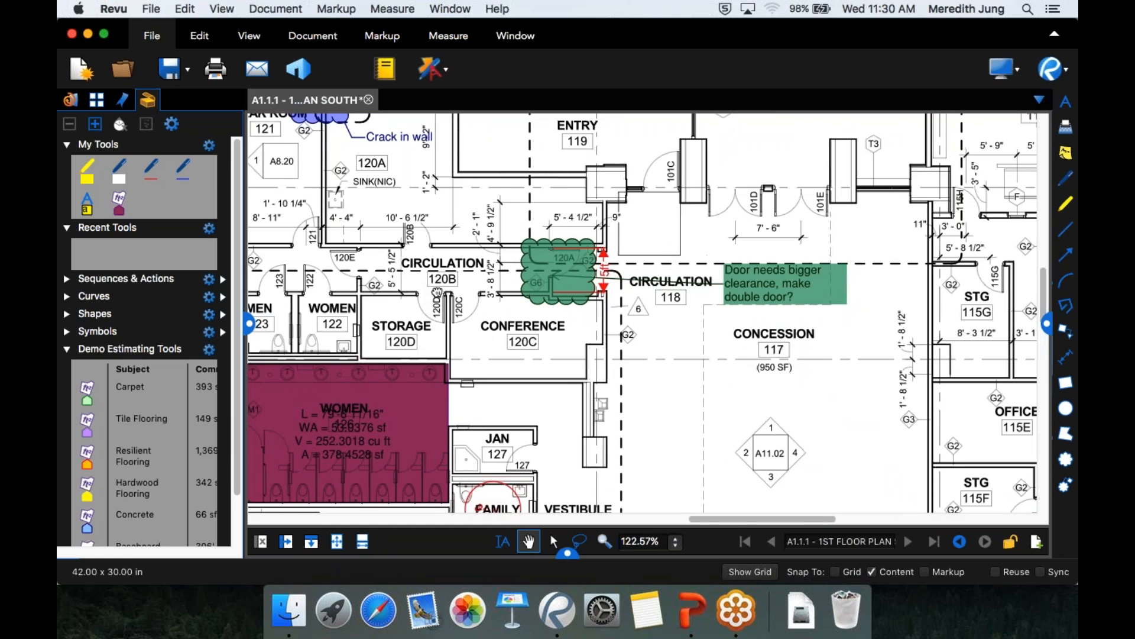
Add the "Crack in wall" cloud callout near the break room to My Tools and place a copy on the wall beside Entry 119
{"action": "left_click_drag", "start_coordinate": [465, 318], "coordinate": [603, 434]}
{"action": "left_click", "coordinate": [464, 235]}
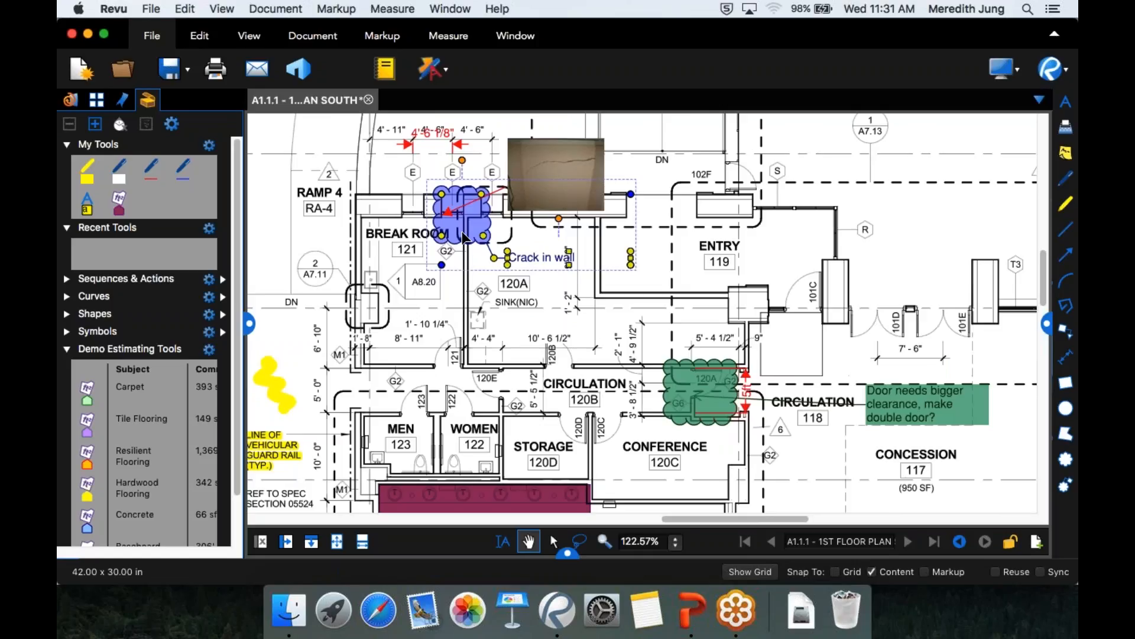
{"action": "right_click", "coordinate": [465, 236]}
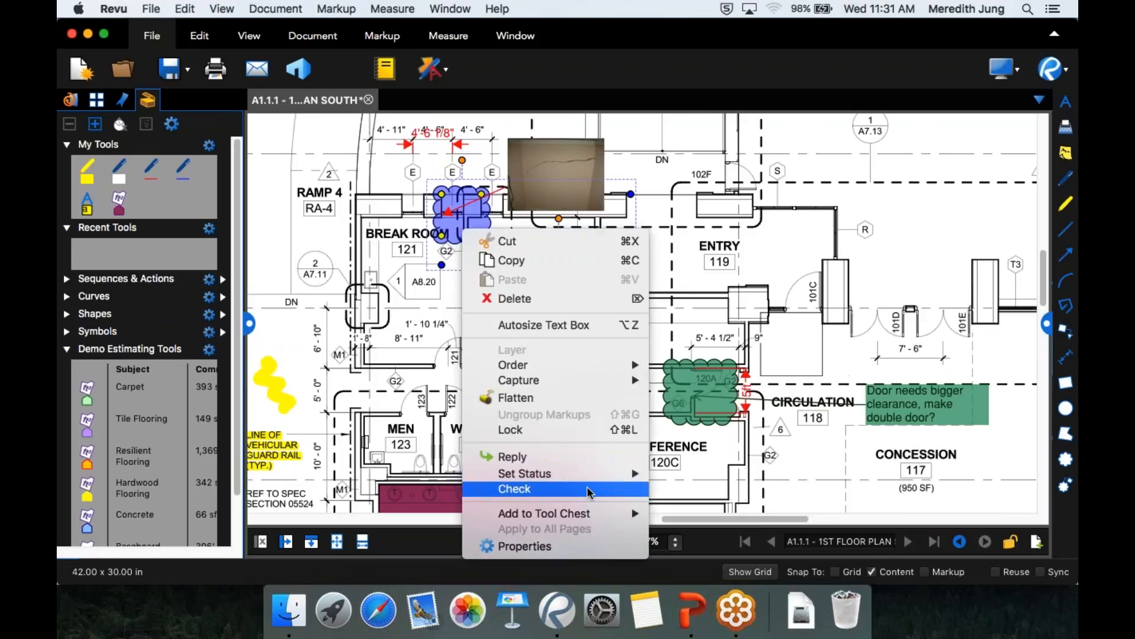
{"action": "mouse_move", "coordinate": [588, 514]}
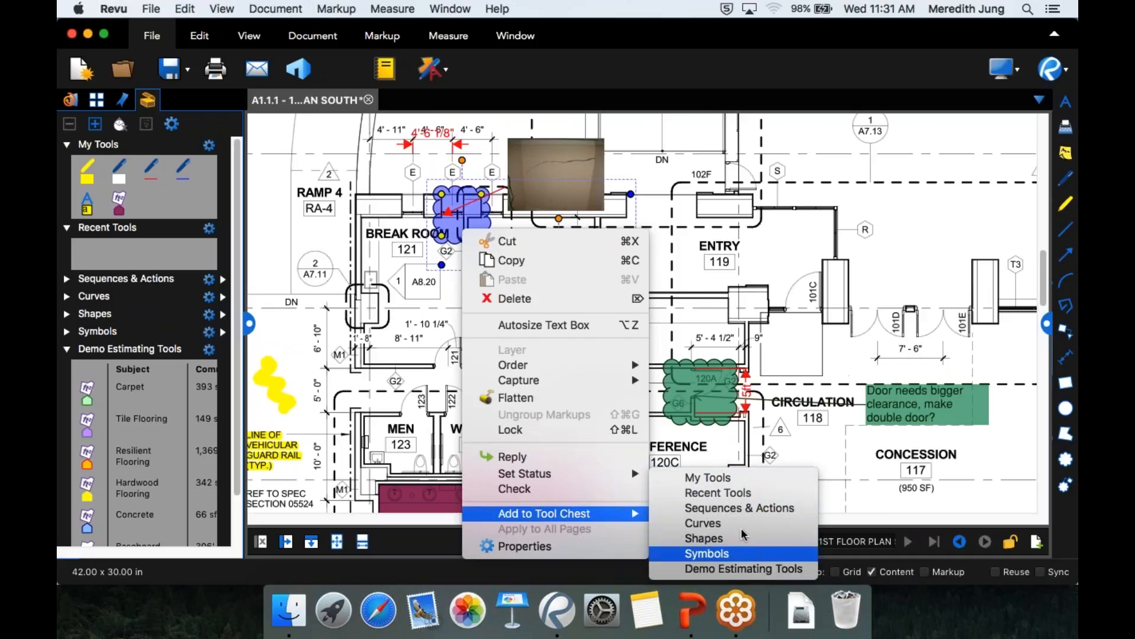
{"action": "left_click", "coordinate": [738, 478]}
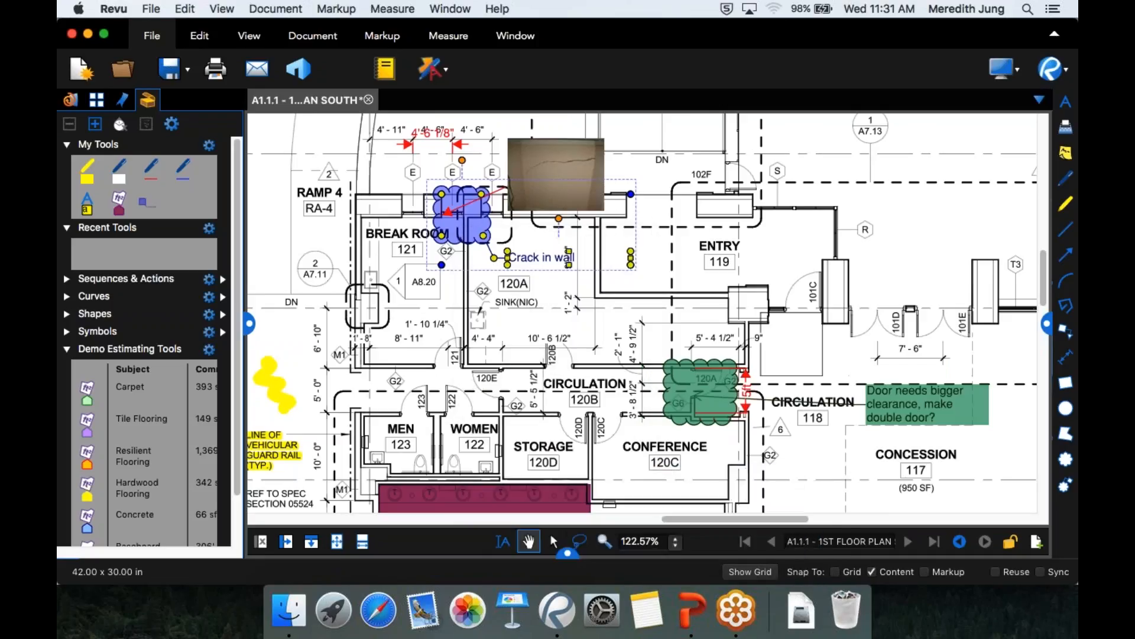
{"action": "left_click", "coordinate": [146, 204]}
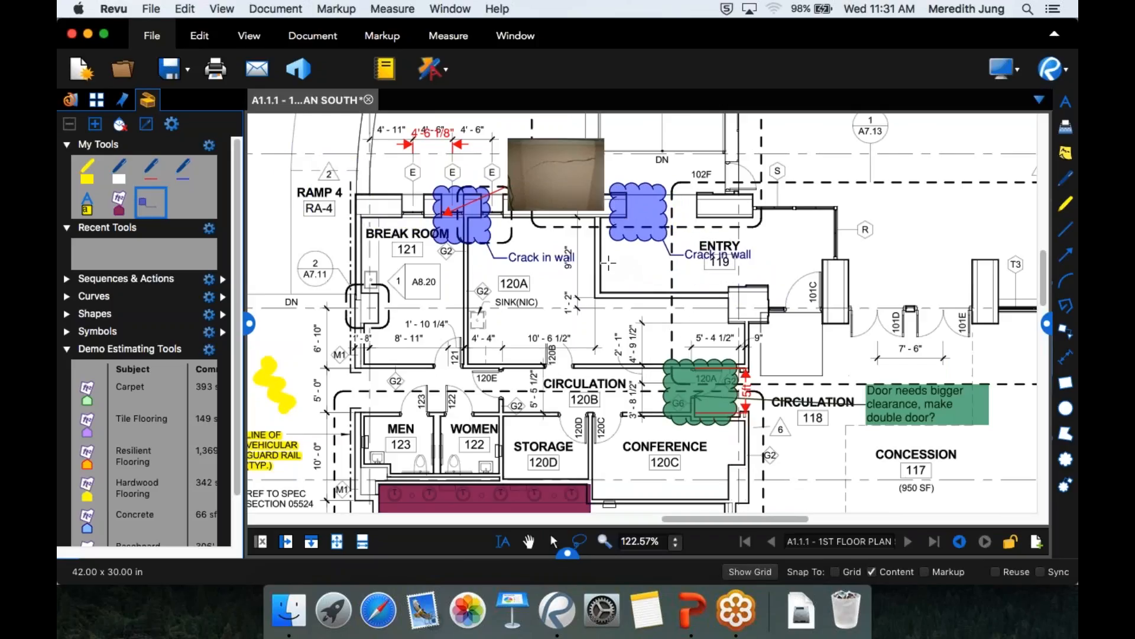
{"action": "left_click", "coordinate": [606, 263]}
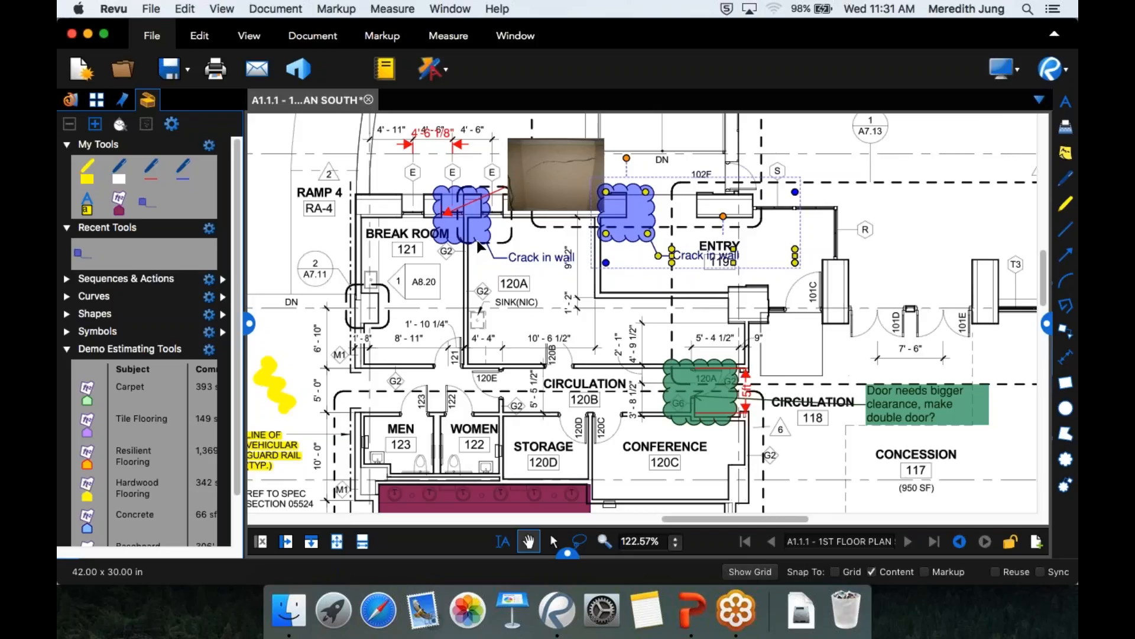
Expand the Symbols, Shapes, Curves, and Sequences & Actions tool sets to view their tools
{"action": "left_click", "coordinate": [98, 331]}
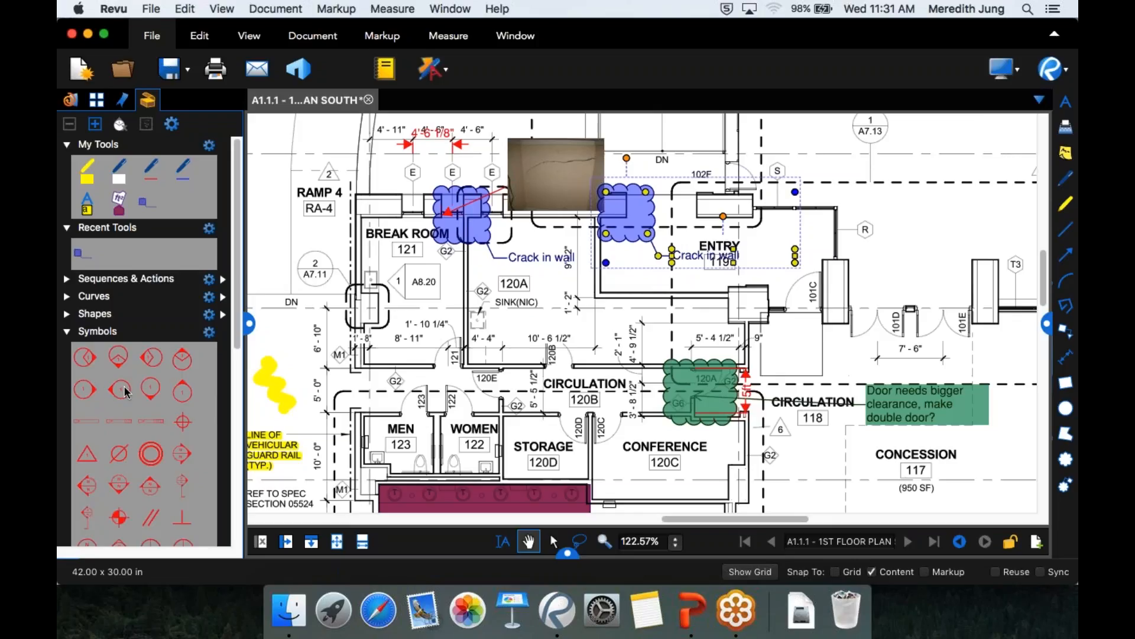
{"action": "left_click", "coordinate": [68, 315]}
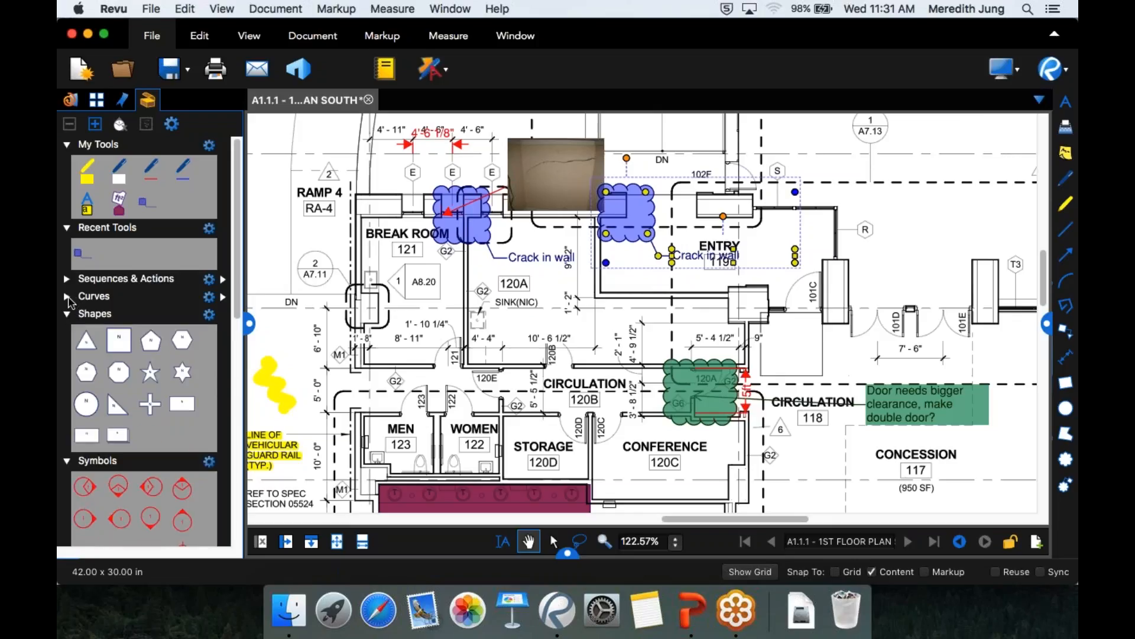
{"action": "left_click", "coordinate": [65, 300]}
{"action": "left_click", "coordinate": [66, 275]}
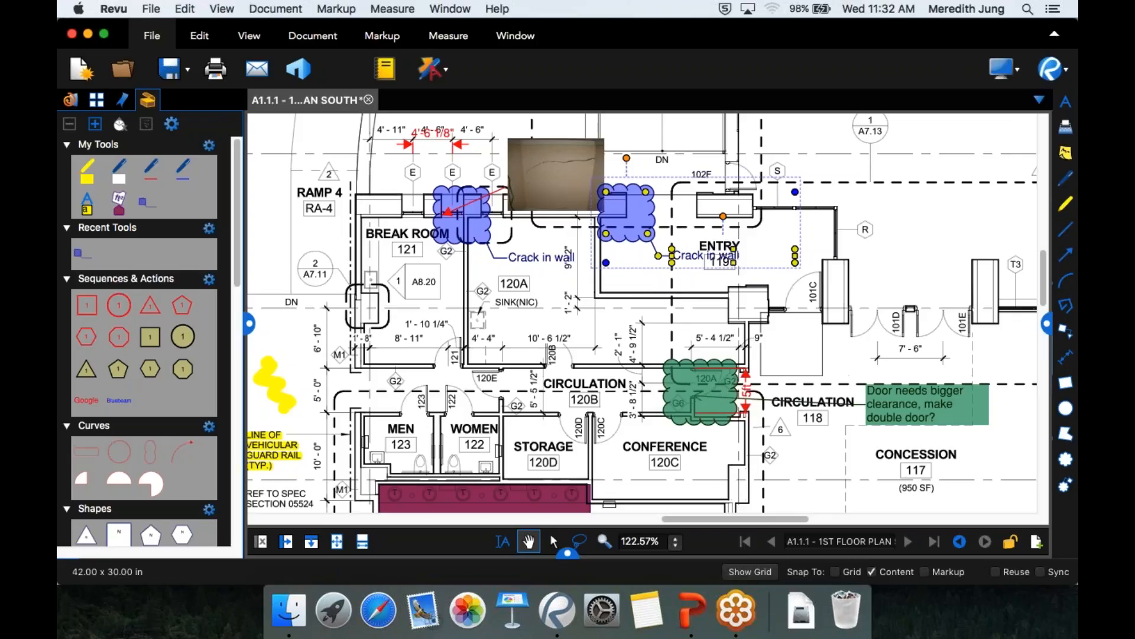
View the properties of the break room's "Crack in wall" callout and the green cloud at door 120A, and hide the properties again
{"action": "left_click", "coordinate": [472, 230]}
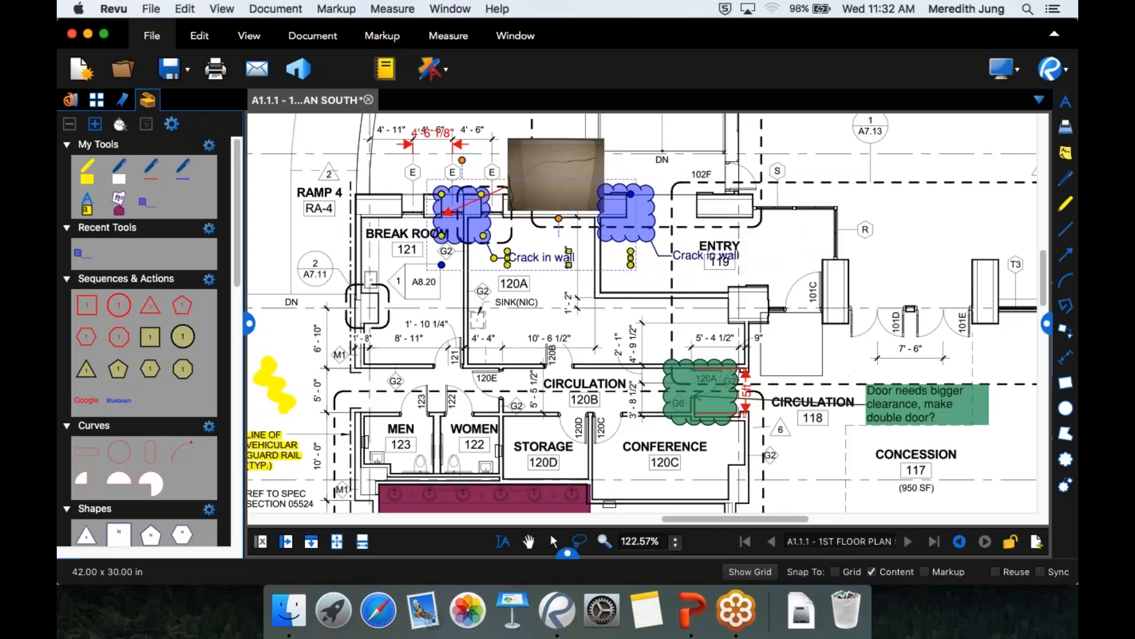
{"action": "left_click", "coordinate": [1047, 325]}
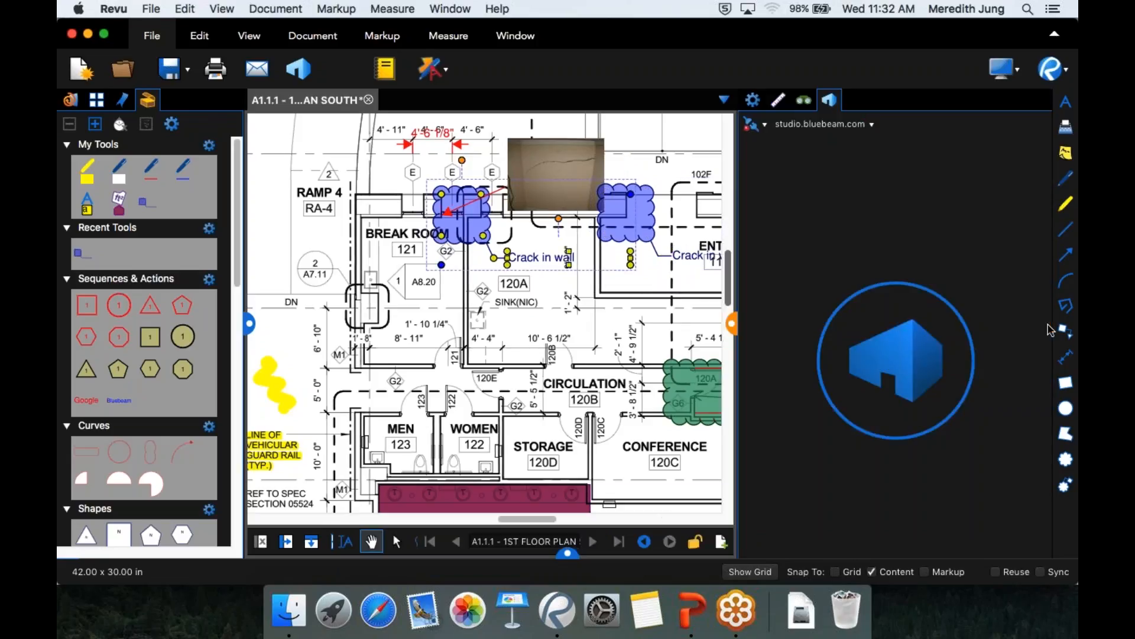
{"action": "left_click", "coordinate": [753, 102]}
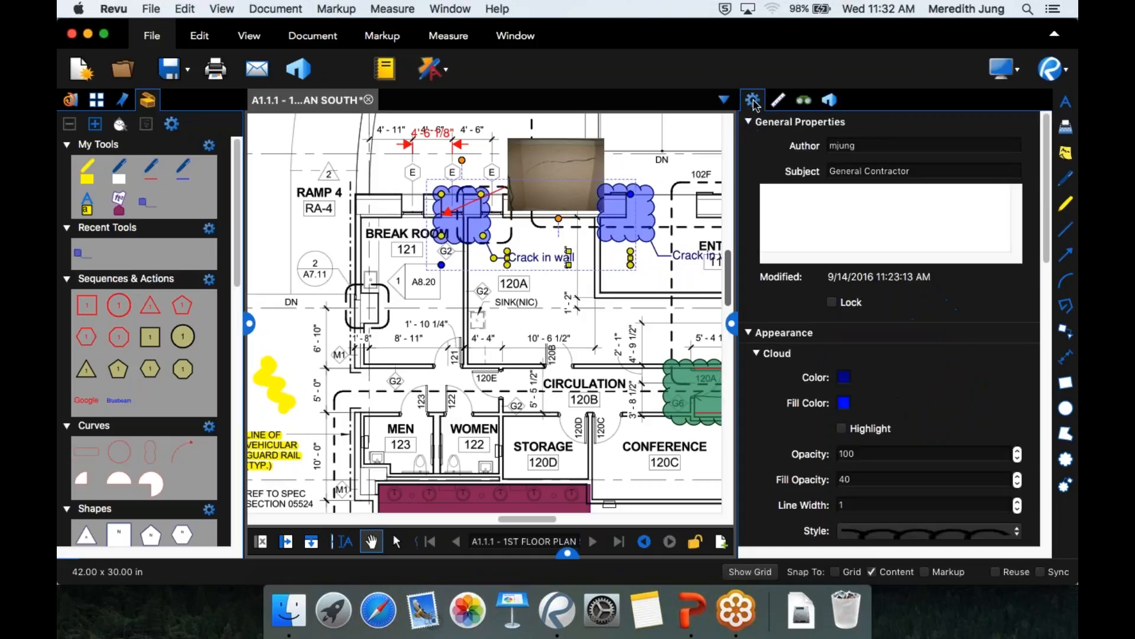
{"action": "left_click", "coordinate": [690, 393]}
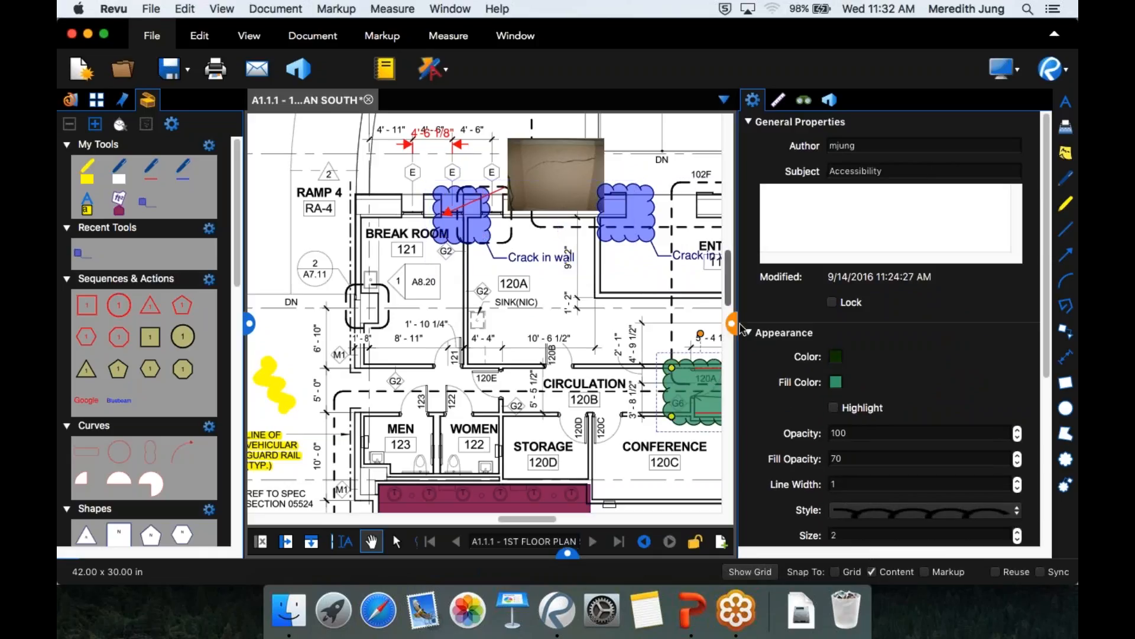
{"action": "mouse_move", "coordinate": [740, 328]}
{"action": "left_mouse_down"}
{"action": "mouse_move", "coordinate": [932, 345]}
{"action": "mouse_move", "coordinate": [846, 337]}
{"action": "mouse_move", "coordinate": [845, 326]}
{"action": "left_mouse_up"}
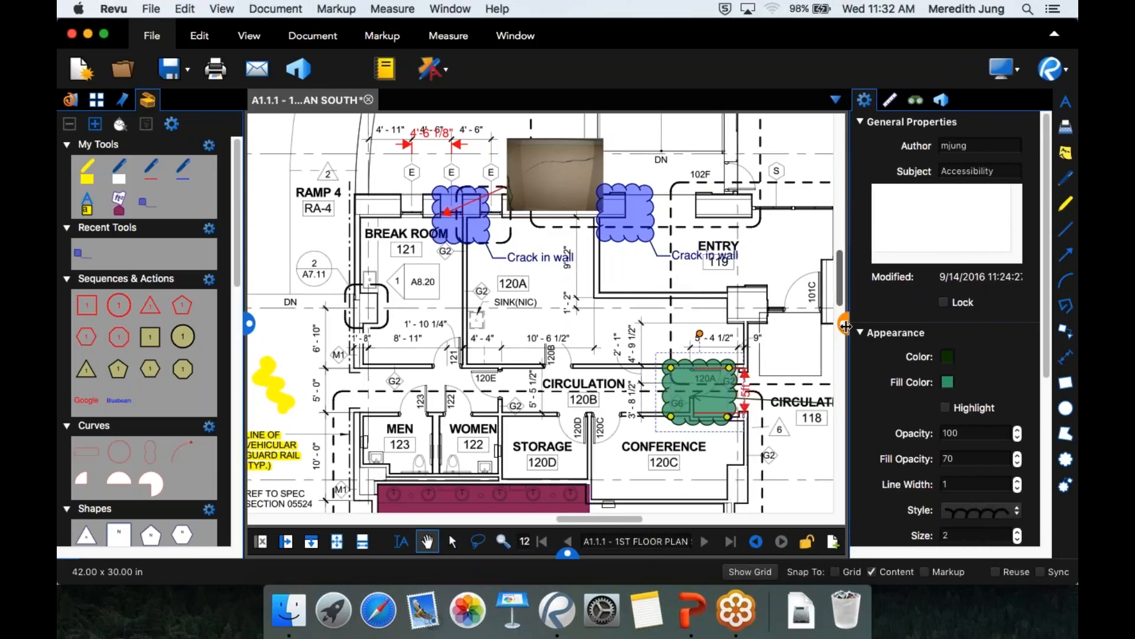
{"action": "left_click", "coordinate": [846, 326]}
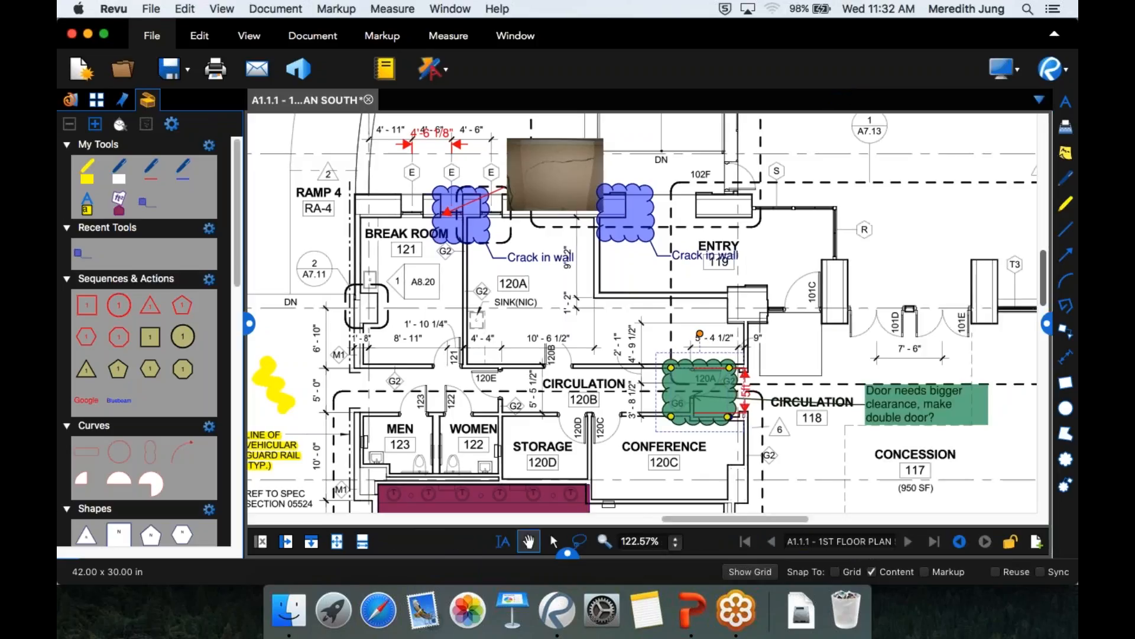
Hide the Tool Chest and show the markups list enlarged, with a wider Page column
{"action": "left_click", "coordinate": [249, 323]}
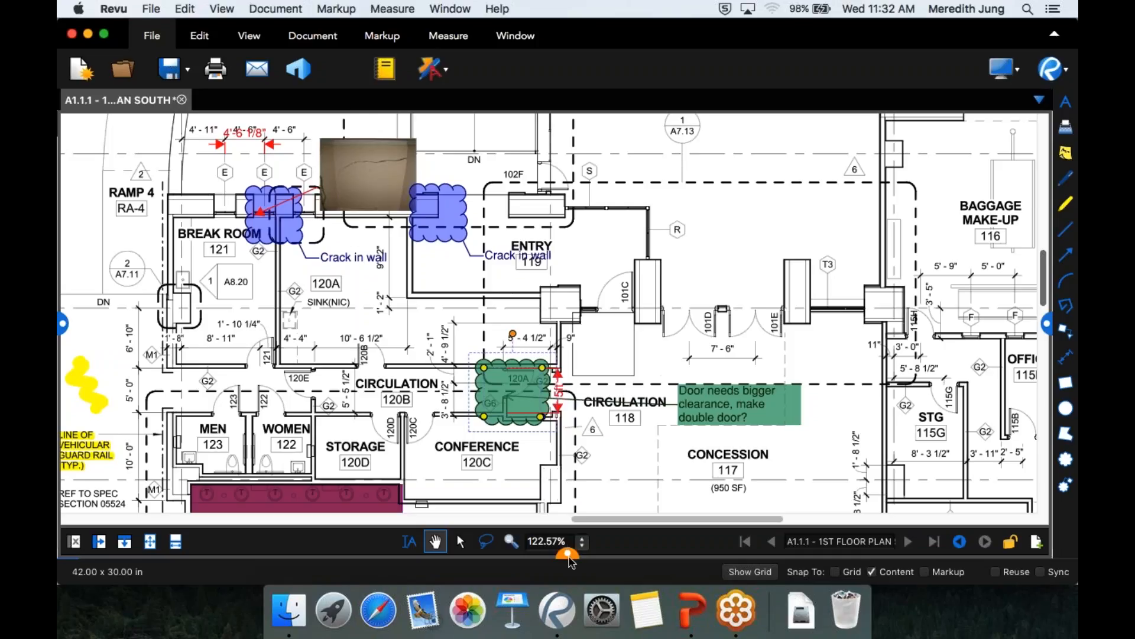
{"action": "left_click", "coordinate": [569, 556]}
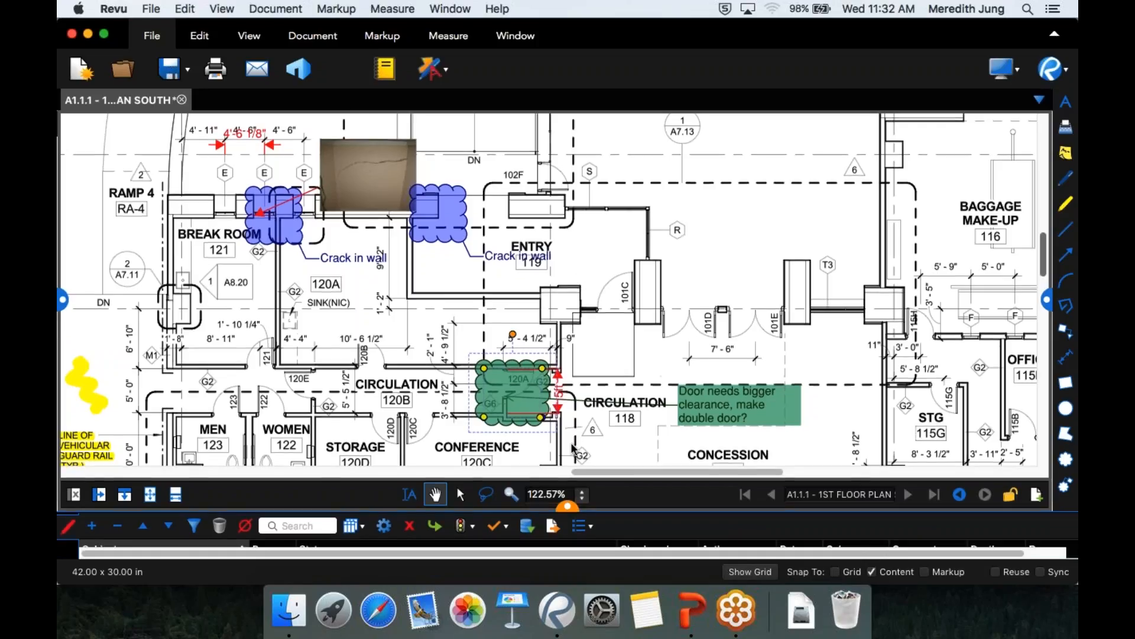
{"action": "mouse_move", "coordinate": [568, 507]}
{"action": "left_mouse_down"}
{"action": "mouse_move", "coordinate": [575, 383]}
{"action": "mouse_move", "coordinate": [610, 350]}
{"action": "left_mouse_up"}
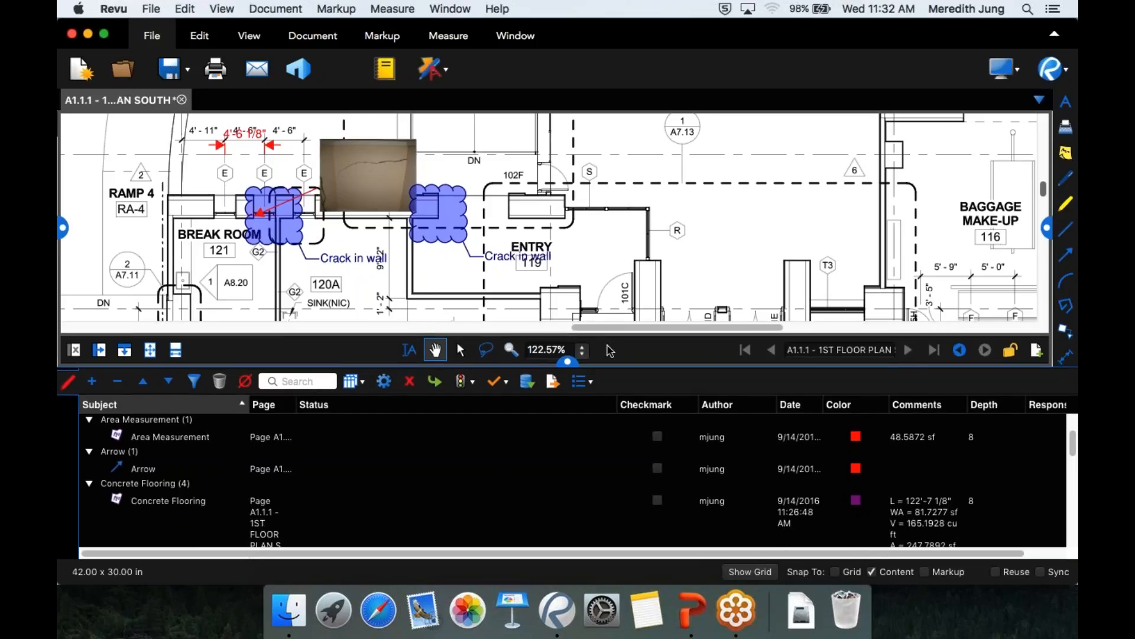
{"action": "left_click_drag", "start_coordinate": [296, 403], "coordinate": [357, 401]}
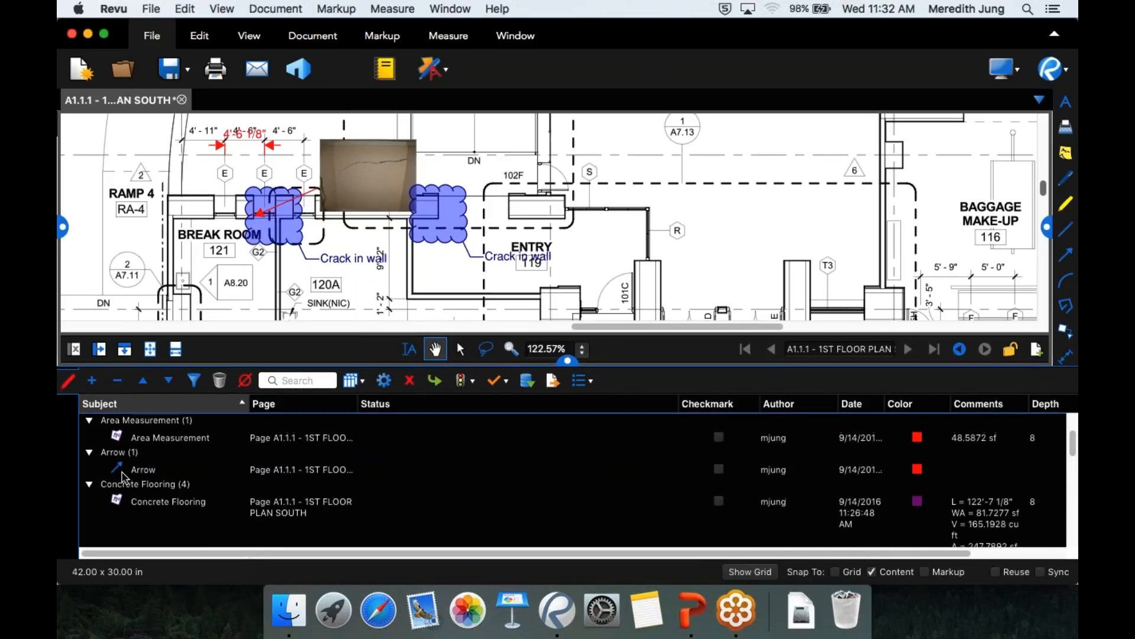
Locate the Metal Flooring, Image and both General Contractor markups on the plan from their entries in the markups list
{"action": "scroll", "coordinate": [124, 476], "scroll_direction": "down", "scroll_amount": 8}
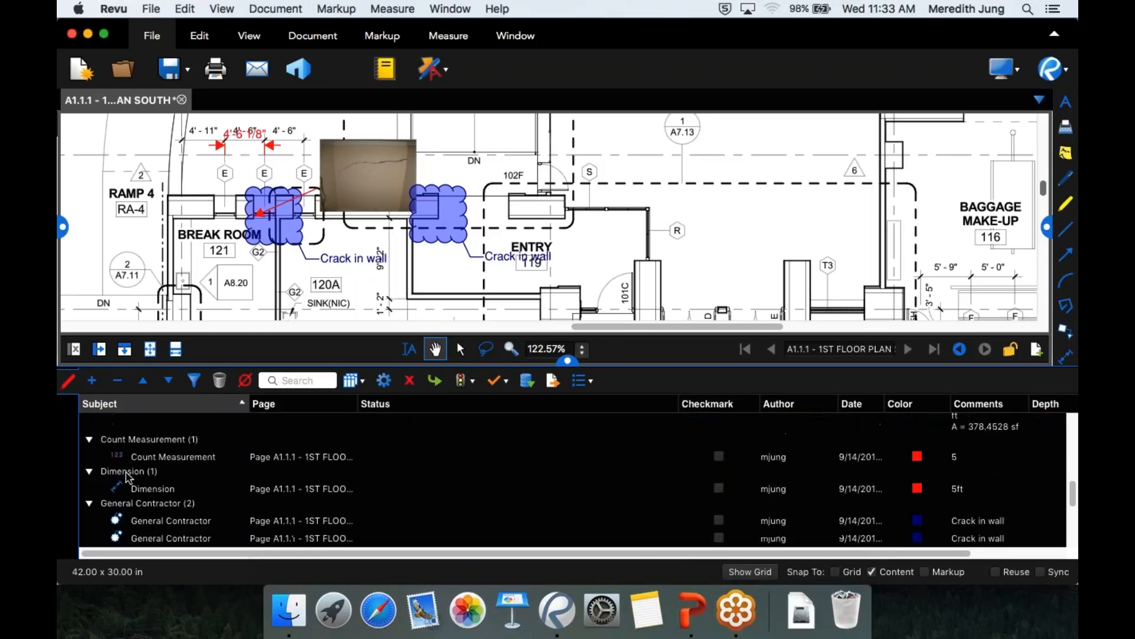
{"action": "scroll", "coordinate": [126, 476], "scroll_direction": "down", "scroll_amount": 6}
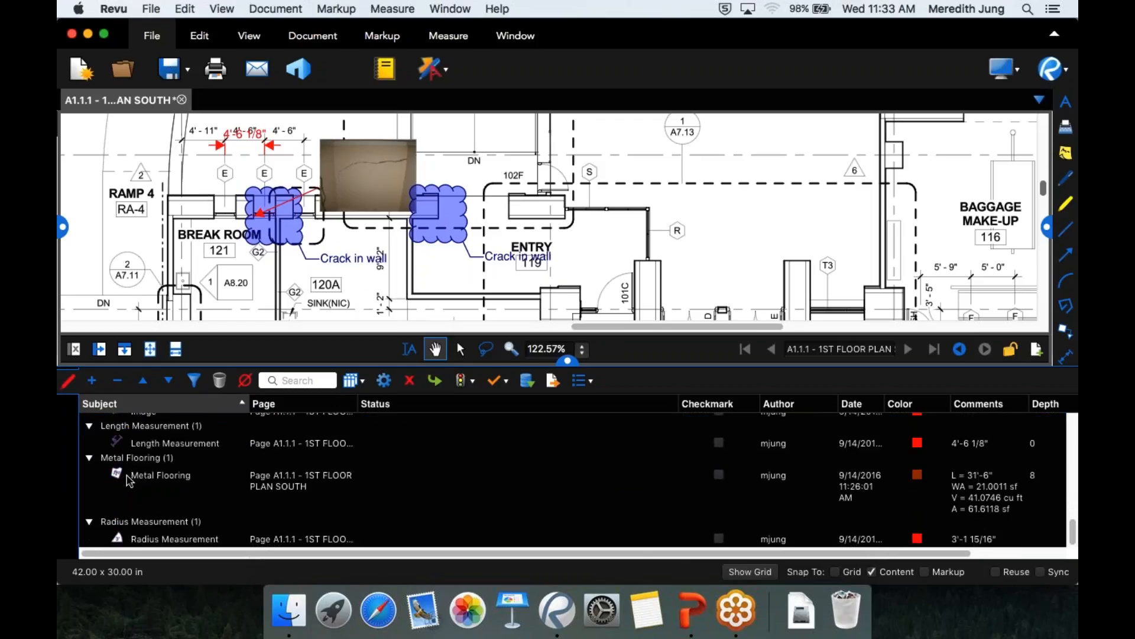
{"action": "left_click", "coordinate": [130, 479]}
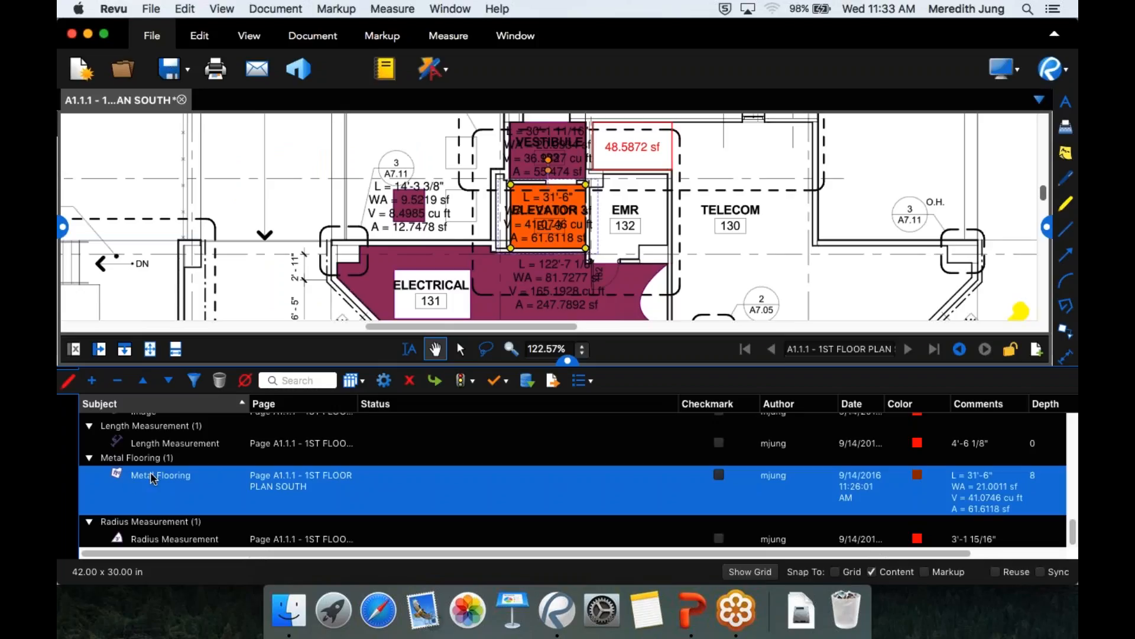
{"action": "scroll", "coordinate": [153, 479], "scroll_direction": "up", "scroll_amount": 3}
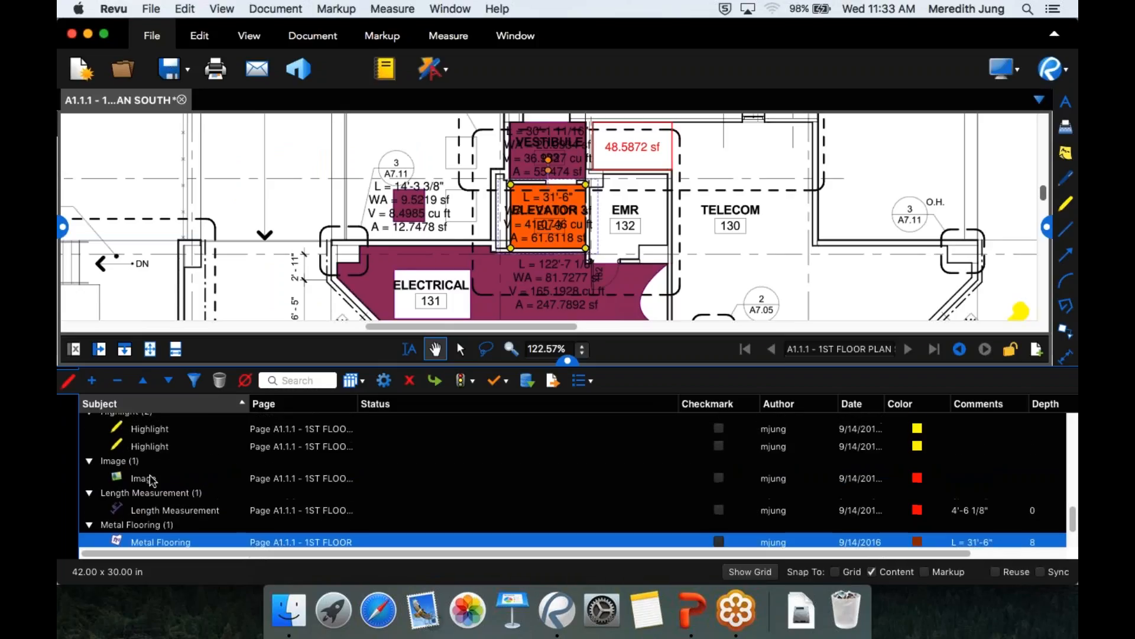
{"action": "left_click", "coordinate": [153, 480]}
{"action": "scroll", "coordinate": [154, 479], "scroll_direction": "up", "scroll_amount": 3}
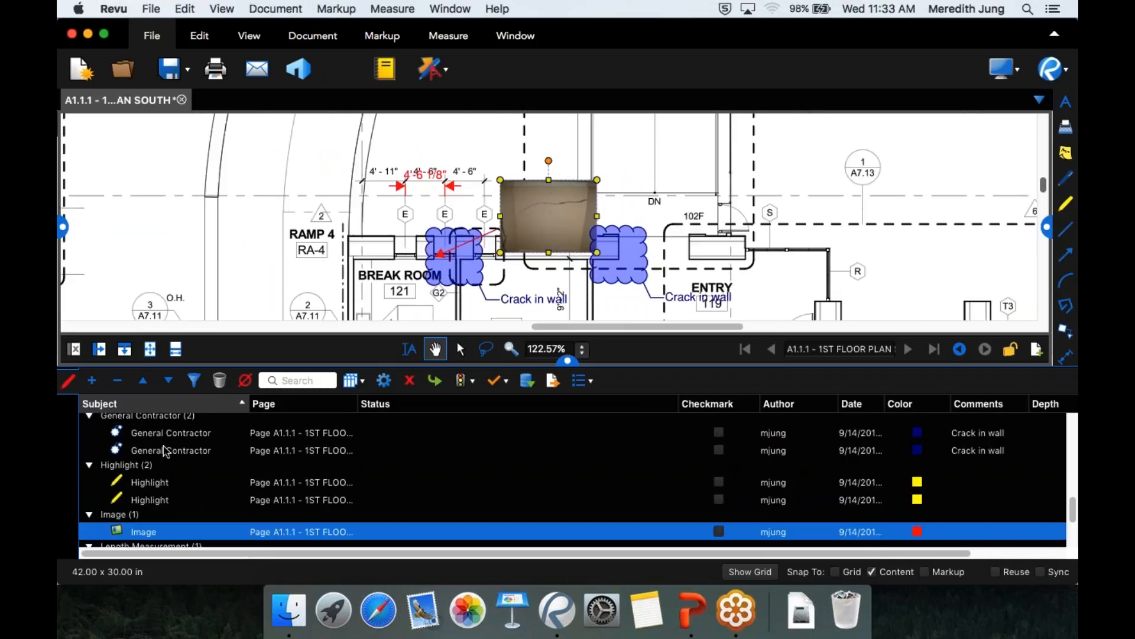
{"action": "left_click", "coordinate": [166, 451]}
{"action": "left_click", "coordinate": [177, 436]}
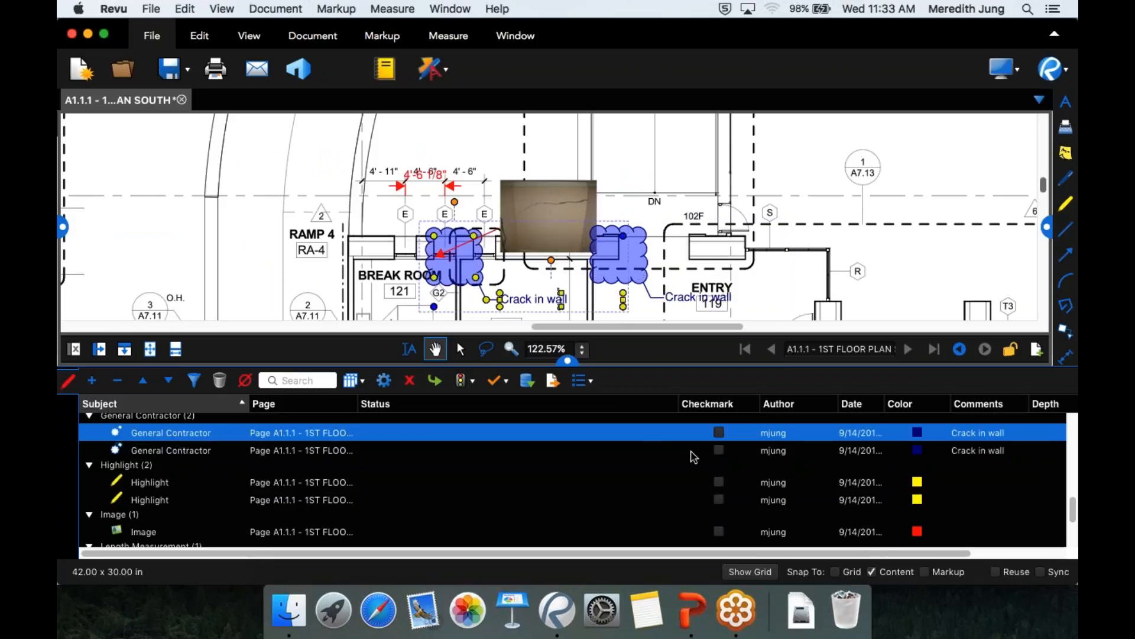
Narrow the Status column and widen the Date column of the markups list to fit the full date and time
{"action": "left_click_drag", "start_coordinate": [679, 402], "coordinate": [538, 402]}
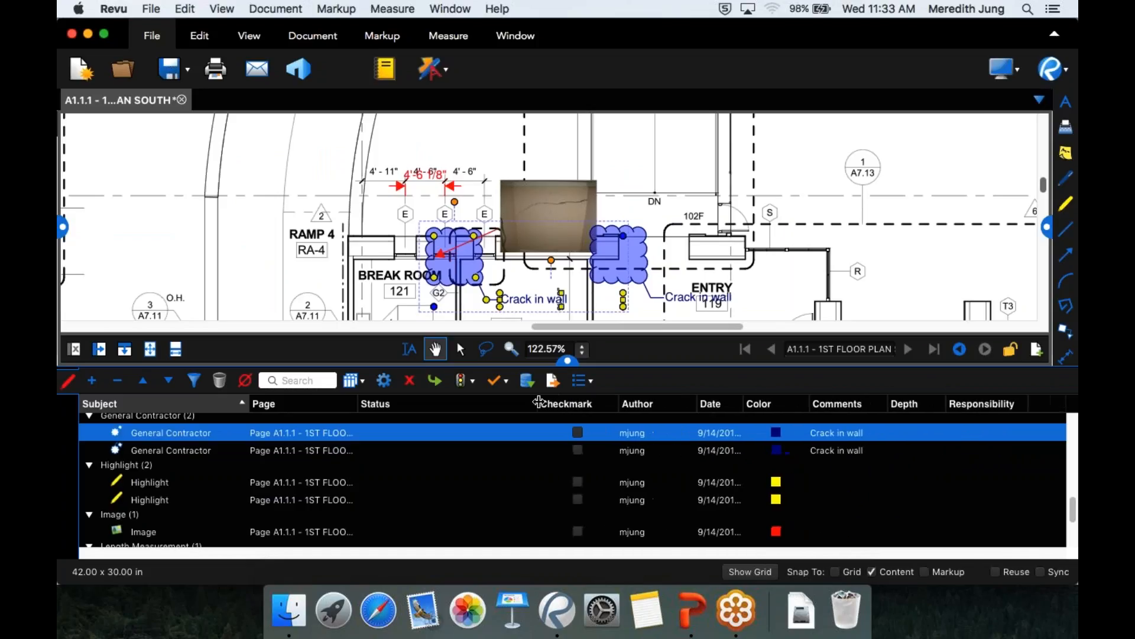
{"action": "left_click", "coordinate": [744, 405]}
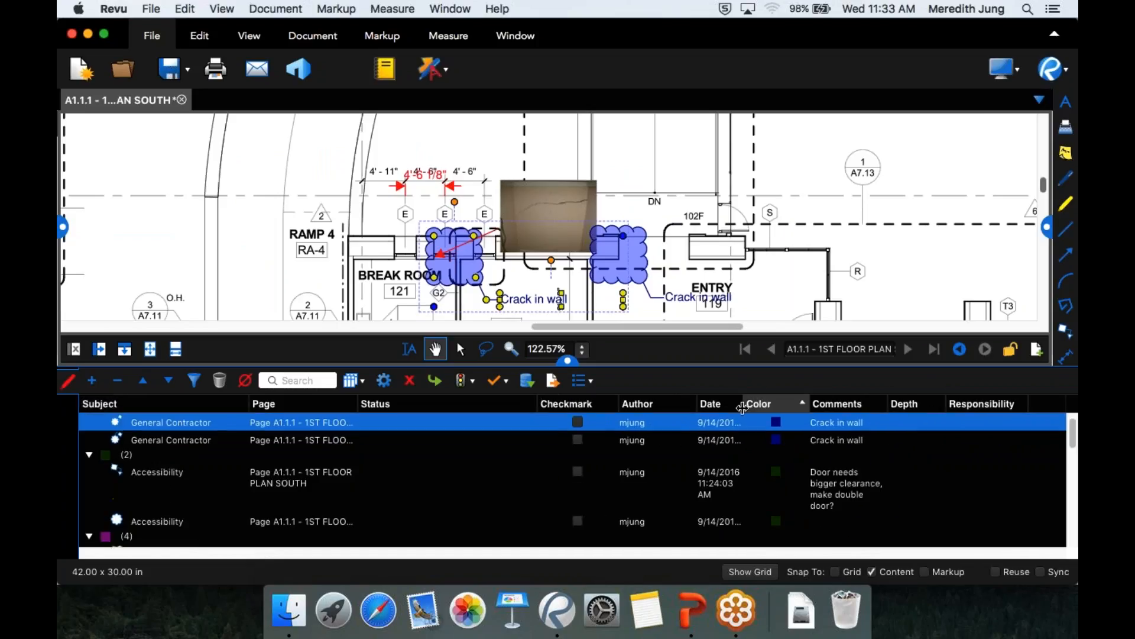
{"action": "left_click_drag", "start_coordinate": [742, 408], "coordinate": [869, 417]}
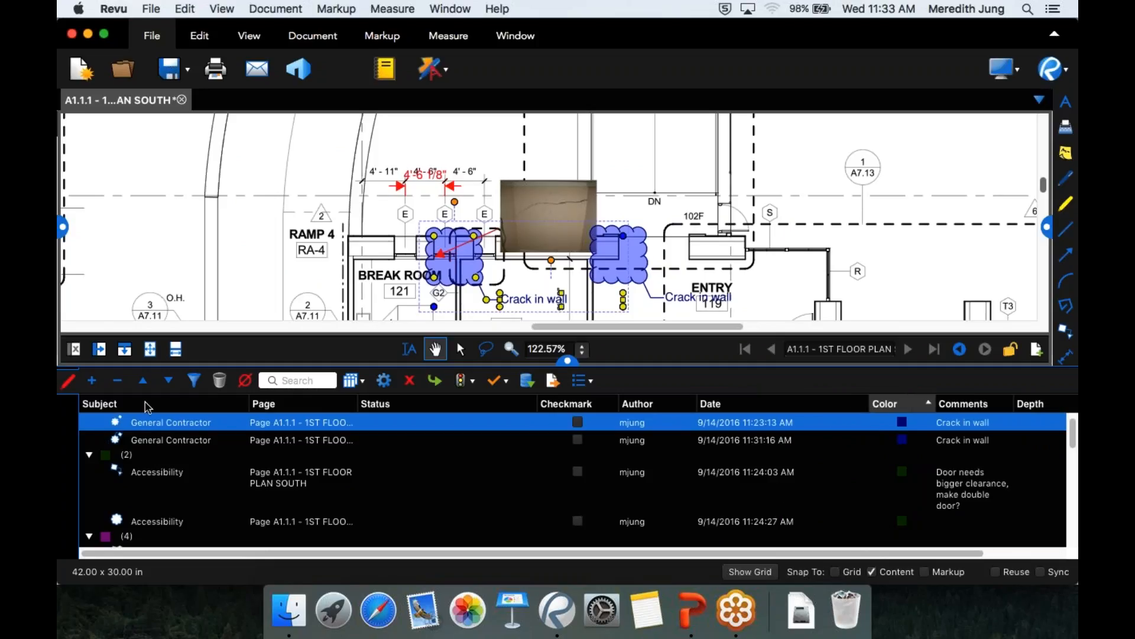
Group the markups list by Subject and look through its entries across to the Responsibility column
{"action": "left_click", "coordinate": [148, 405]}
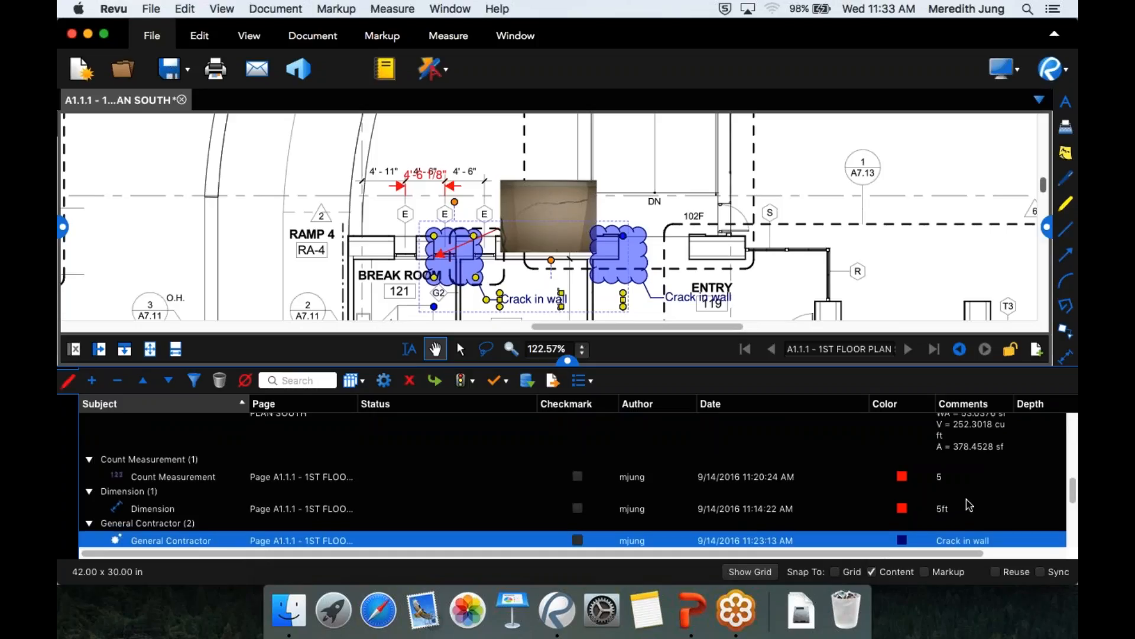
{"action": "scroll", "coordinate": [972, 496], "scroll_direction": "up", "scroll_amount": 5}
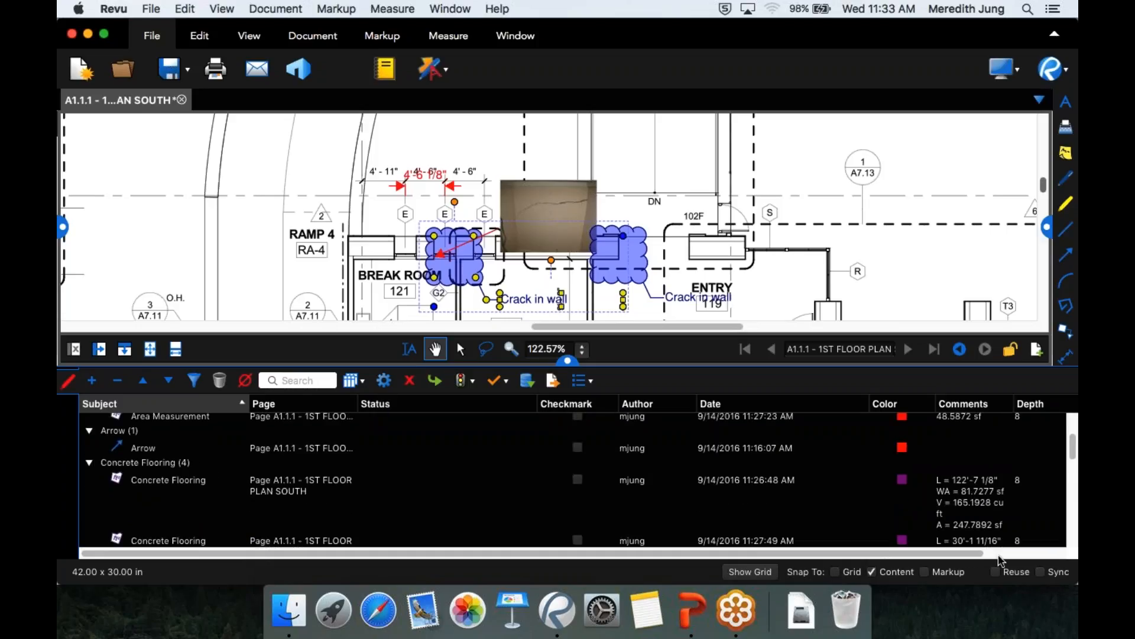
{"action": "scroll", "coordinate": [909, 563], "scroll_direction": "right", "scroll_amount": 3}
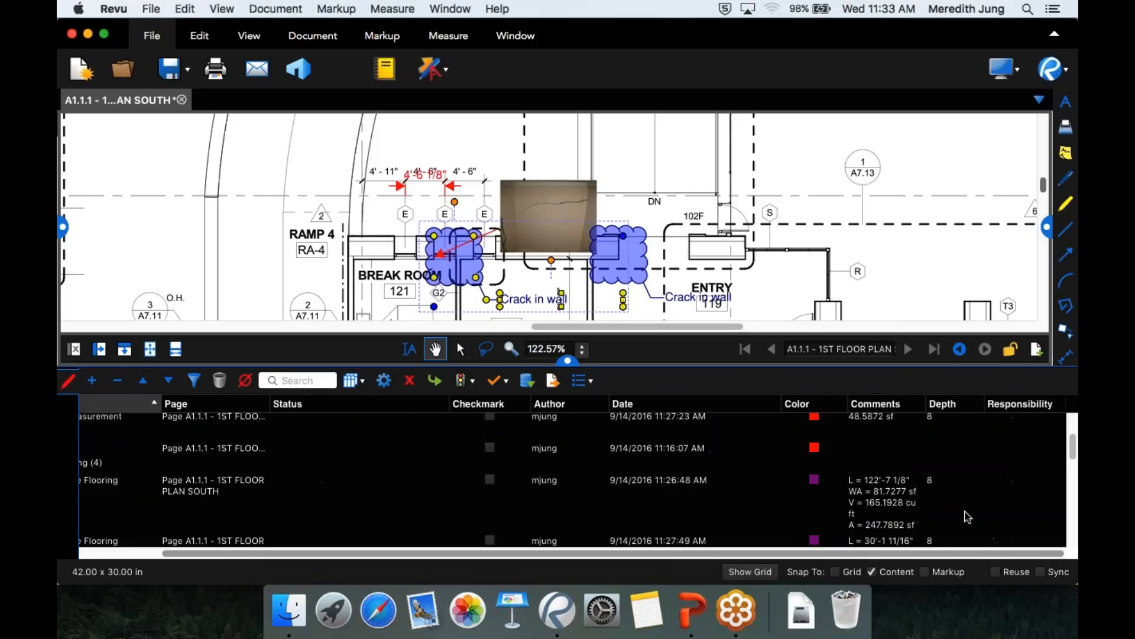
{"action": "scroll", "coordinate": [962, 512], "scroll_direction": "down", "scroll_amount": 2}
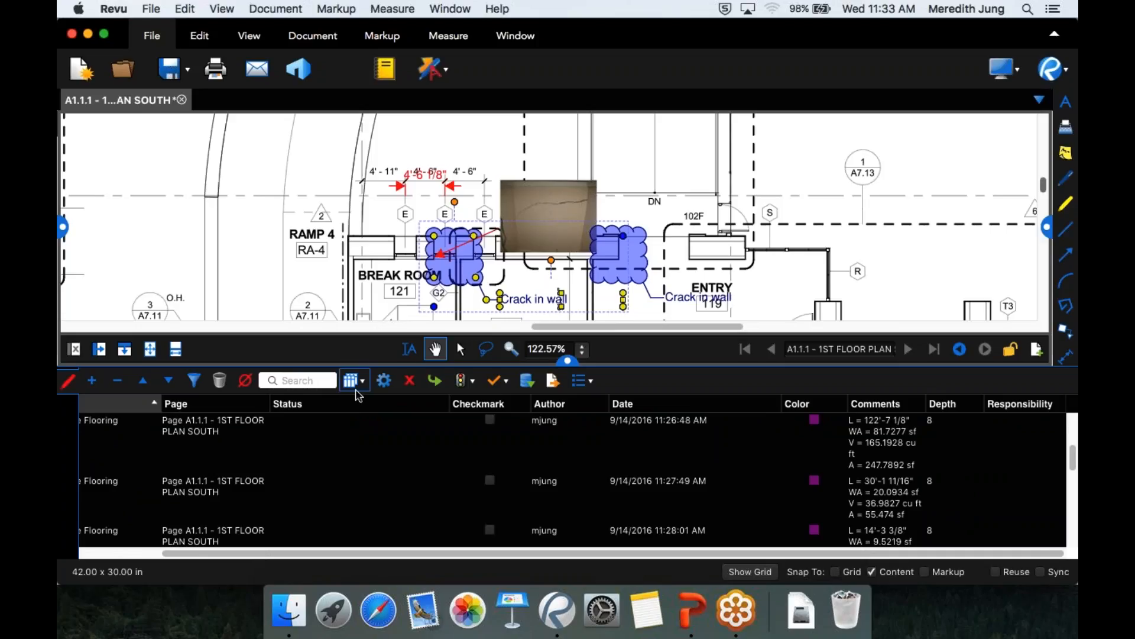
Add the Area column to the markups list and review the area values of the flooring and measurement markups
{"action": "left_click", "coordinate": [356, 384]}
{"action": "mouse_move", "coordinate": [378, 572]}
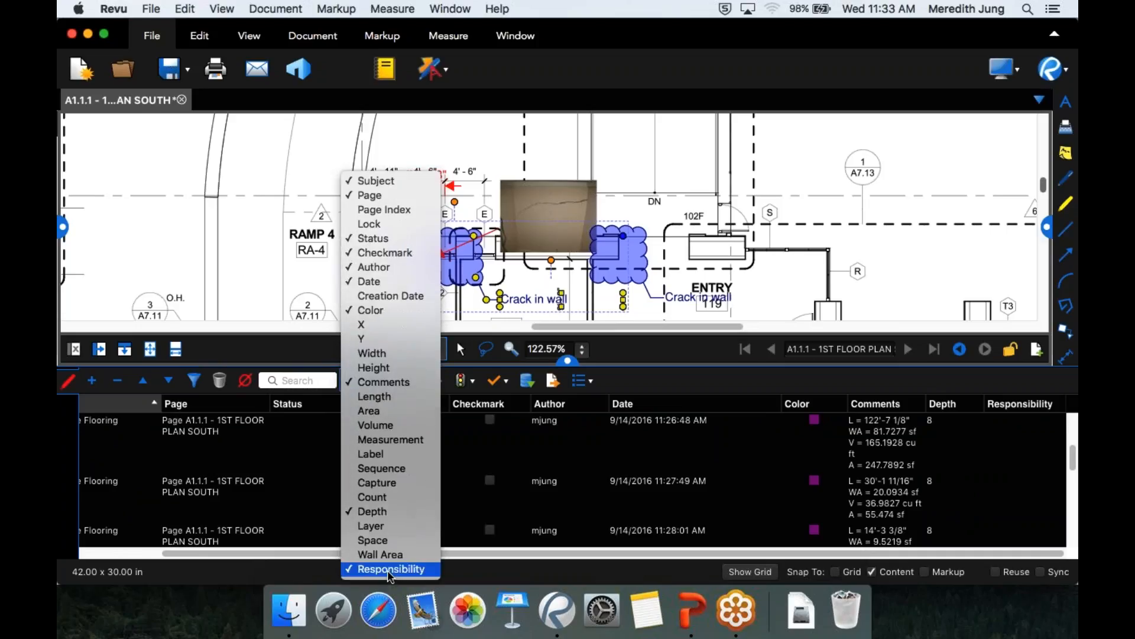
{"action": "left_click", "coordinate": [377, 412]}
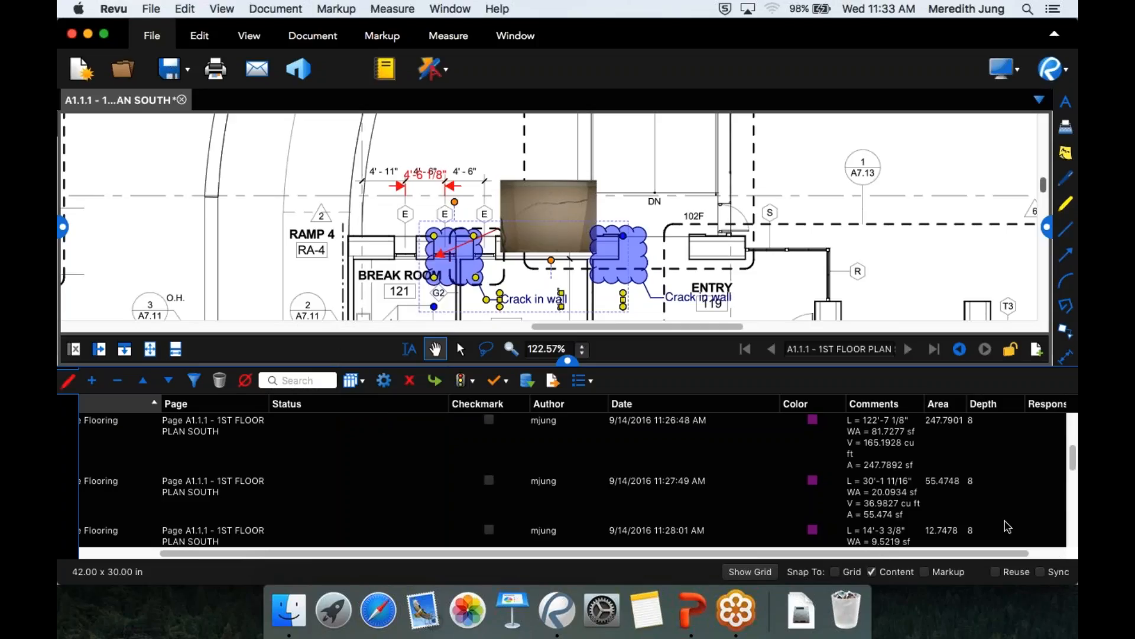
{"action": "scroll", "coordinate": [952, 512], "scroll_direction": "down", "scroll_amount": 2}
{"action": "scroll", "coordinate": [953, 513], "scroll_direction": "down", "scroll_amount": 10}
{"action": "scroll", "coordinate": [952, 513], "scroll_direction": "up", "scroll_amount": 8}
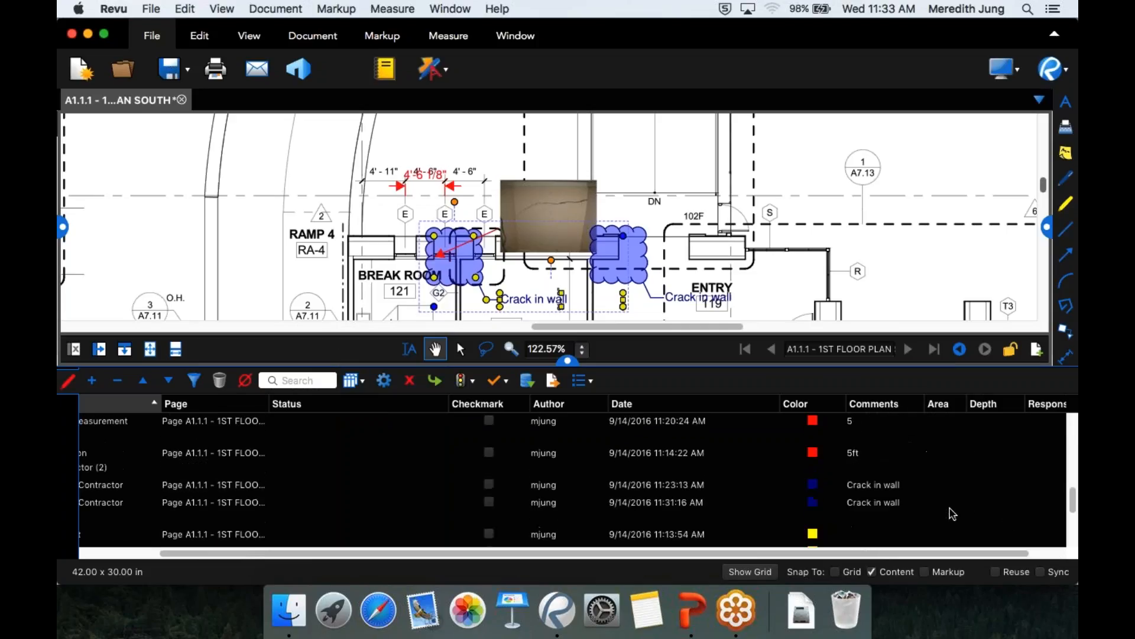
{"action": "scroll", "coordinate": [952, 513], "scroll_direction": "up", "scroll_amount": 5}
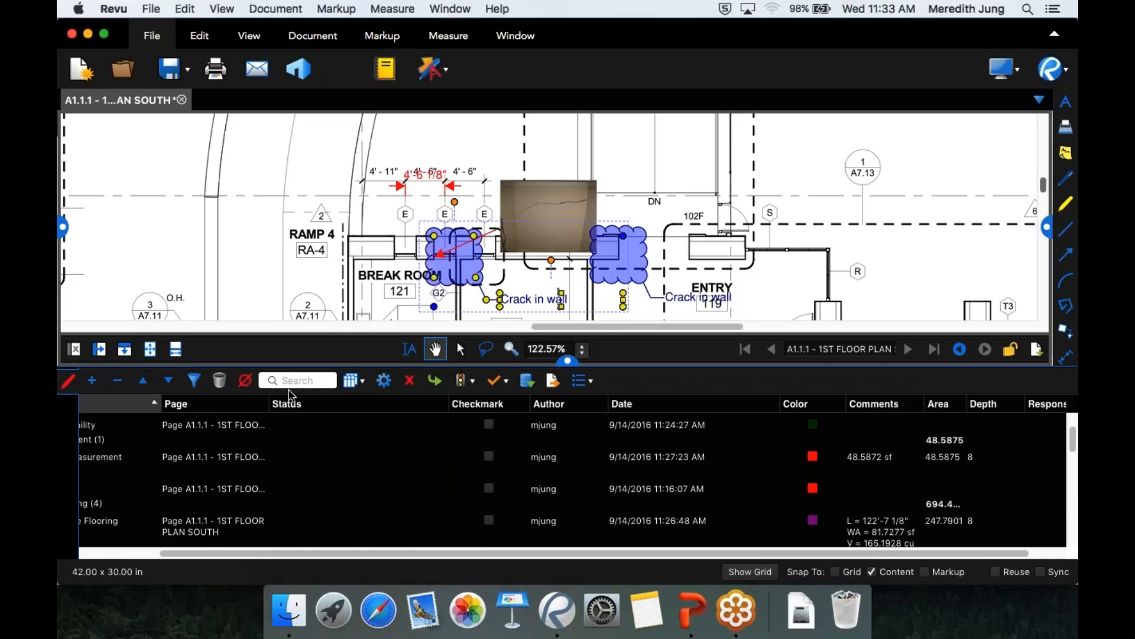
Hide the Color, Area and Depth columns in the markups list
{"action": "left_click", "coordinate": [354, 380]}
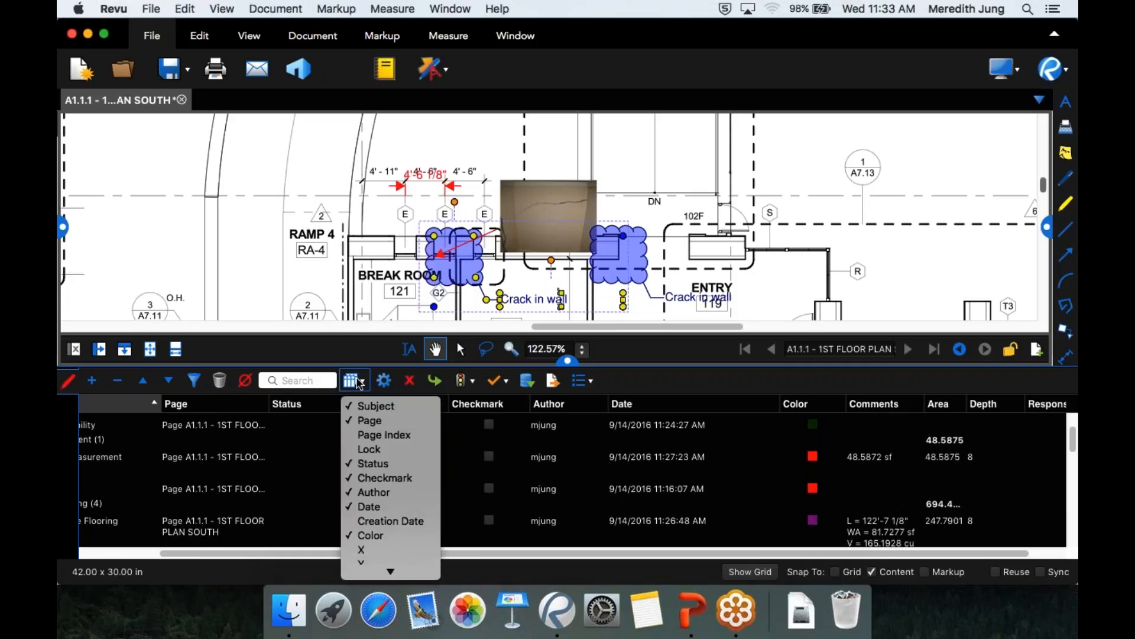
{"action": "left_click", "coordinate": [377, 539]}
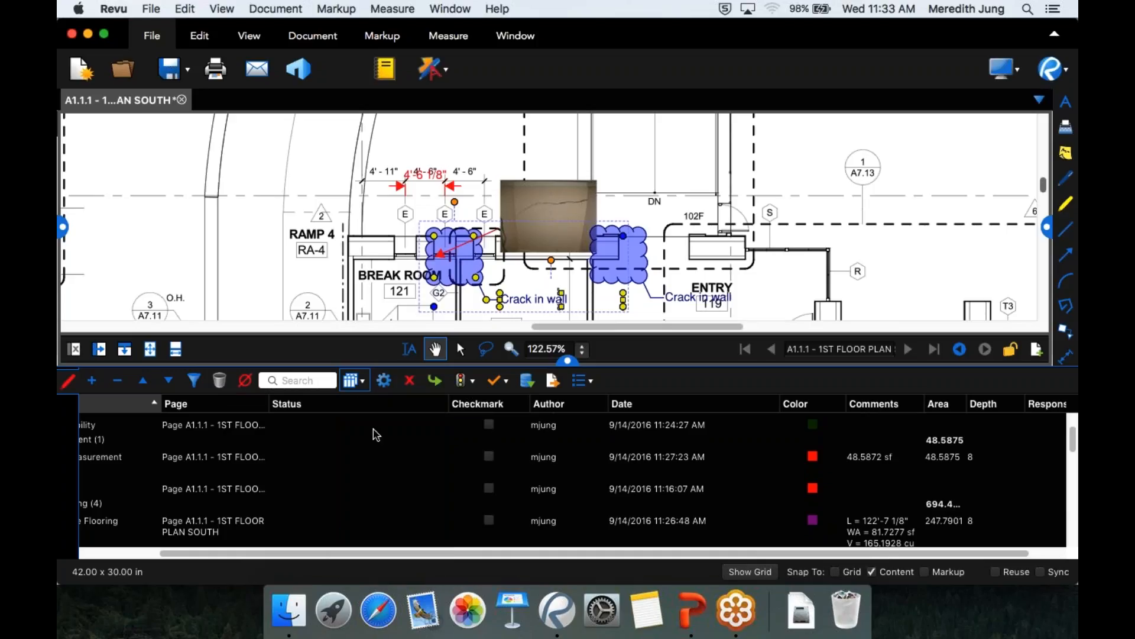
{"action": "left_click", "coordinate": [354, 380]}
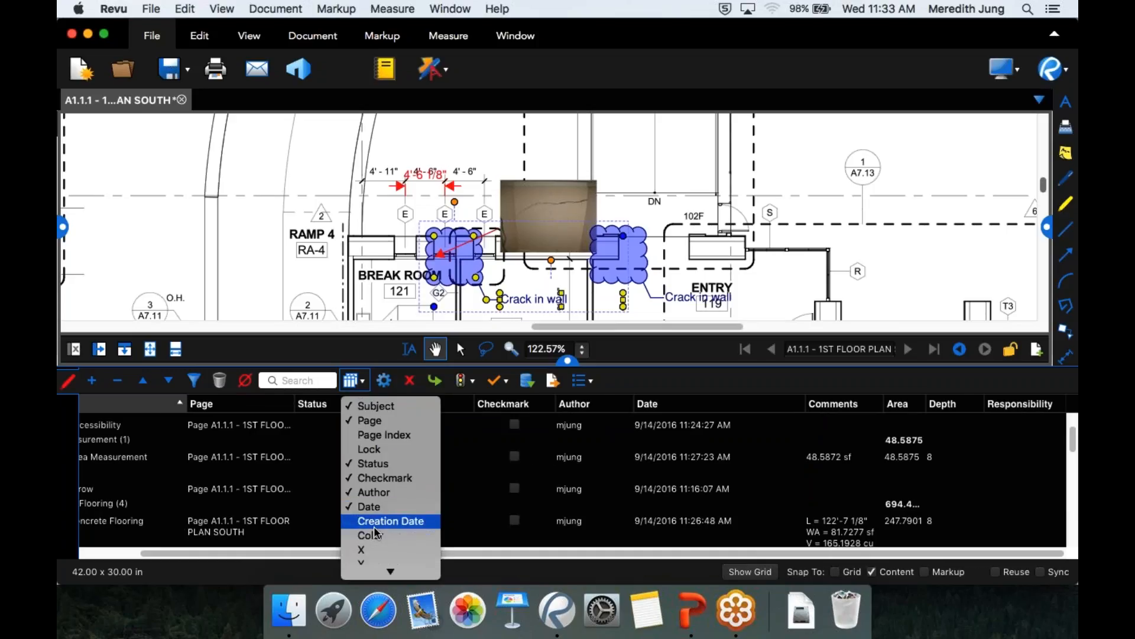
{"action": "scroll", "coordinate": [374, 533], "scroll_direction": "down", "scroll_amount": 5}
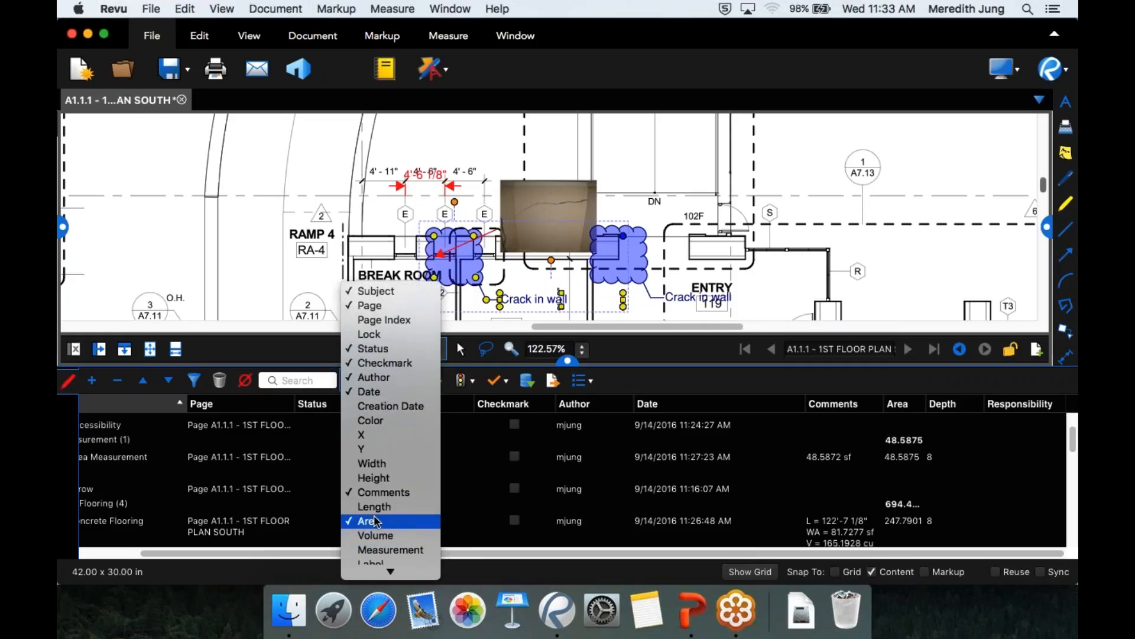
{"action": "left_click", "coordinate": [375, 521]}
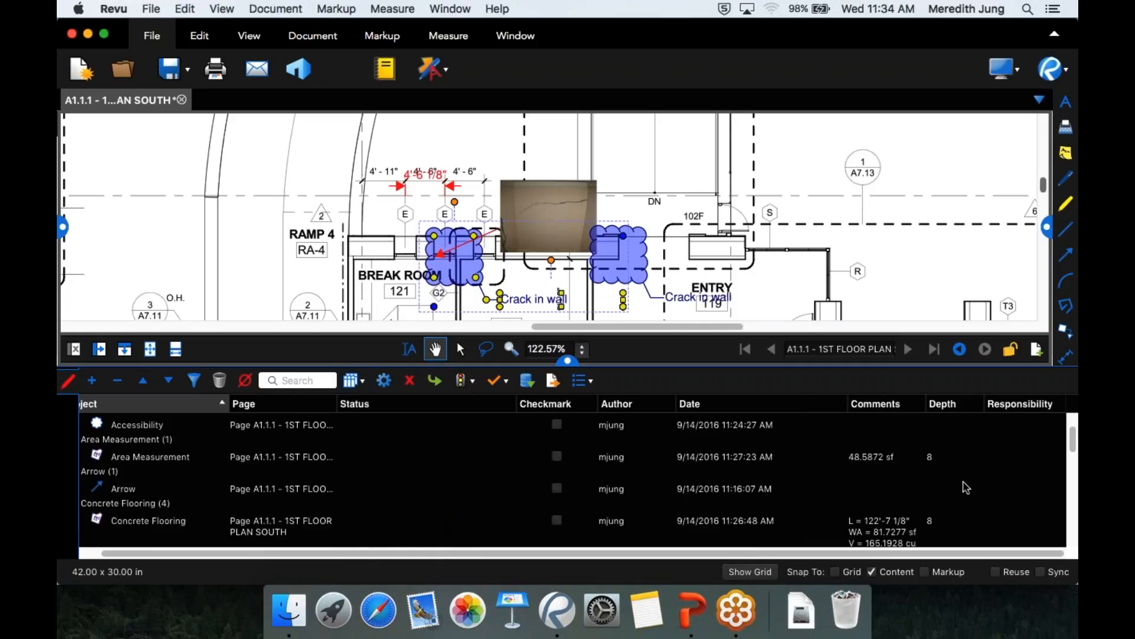
{"action": "left_click", "coordinate": [354, 380]}
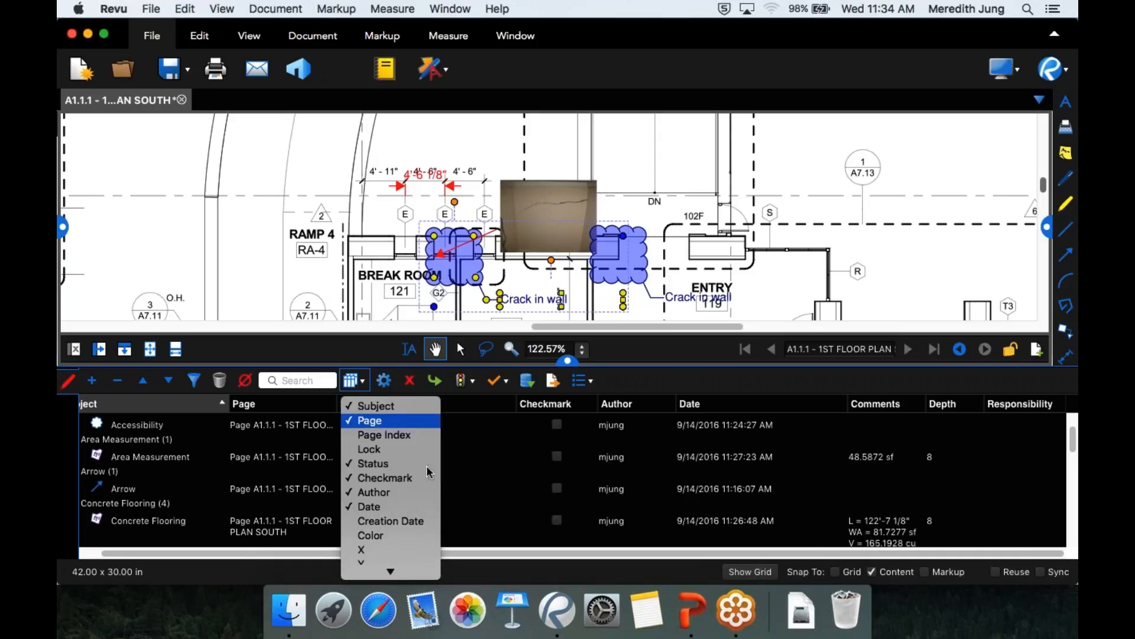
{"action": "scroll", "coordinate": [374, 510], "scroll_direction": "down", "scroll_amount": 5}
{"action": "left_click", "coordinate": [374, 511]}
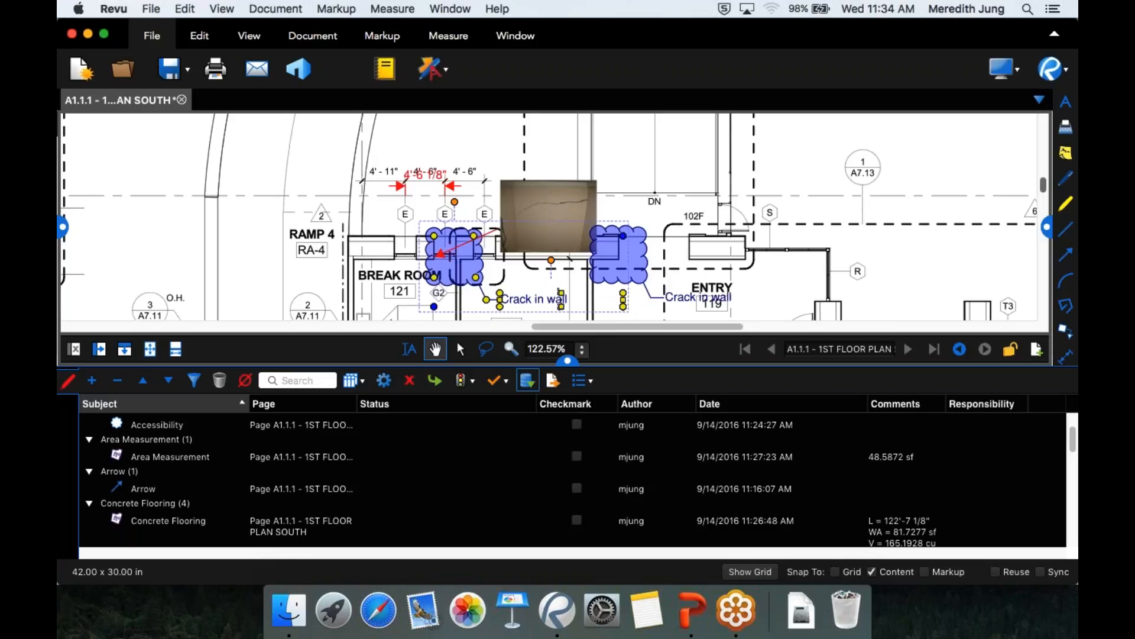
Import the markups from the three A1.1.1 comments PDFs in the Import Comments folder of Demo 2016 into the plan
{"action": "left_click", "coordinate": [527, 381]}
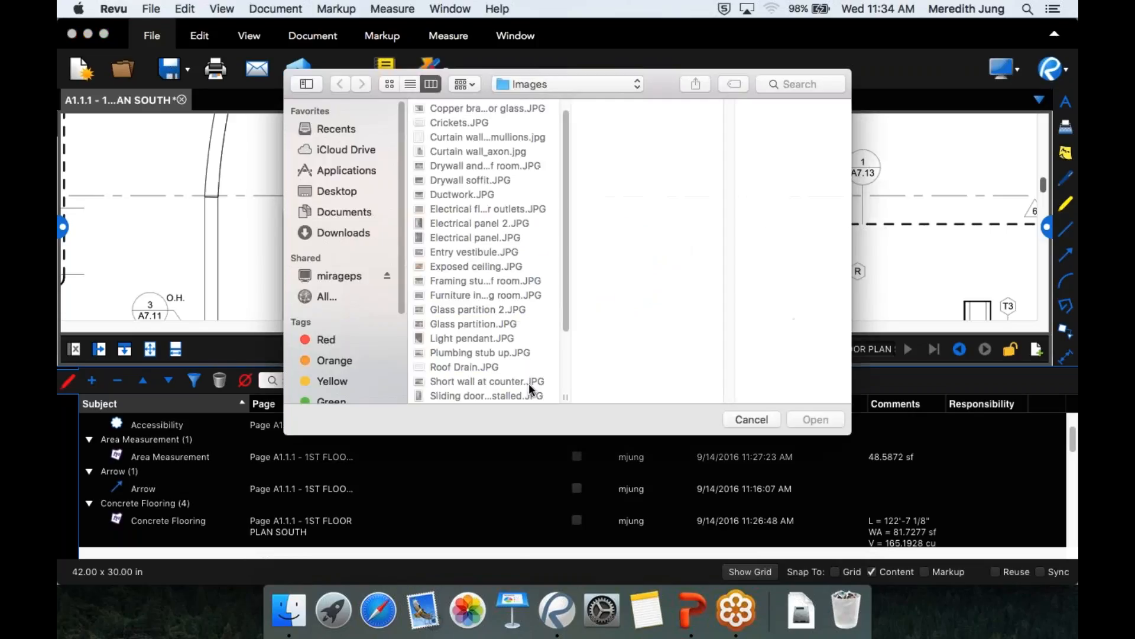
{"action": "left_click", "coordinate": [563, 84]}
{"action": "left_click", "coordinate": [558, 102]}
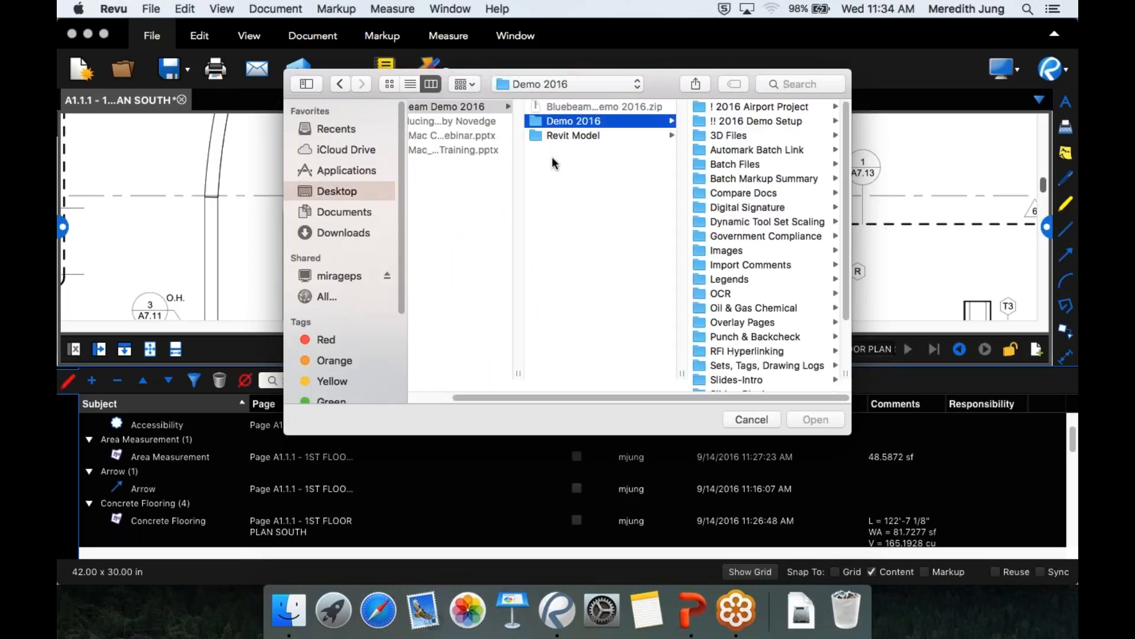
{"action": "left_click", "coordinate": [741, 269]}
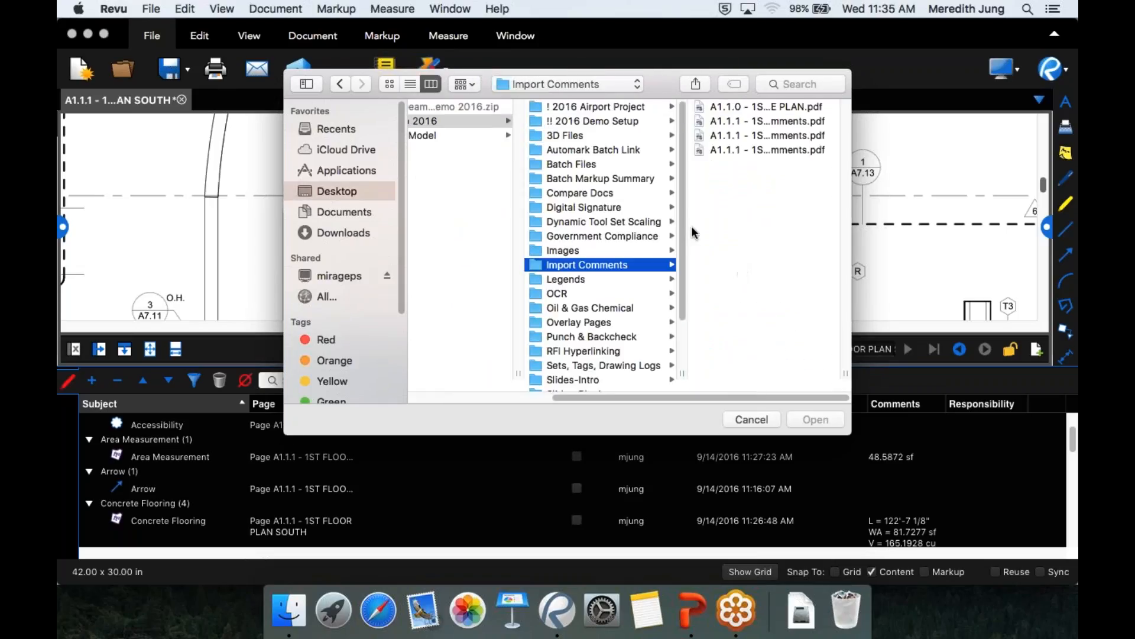
{"action": "left_click", "coordinate": [698, 122]}
{"action": "left_click", "coordinate": [610, 151], "text": "shift"}
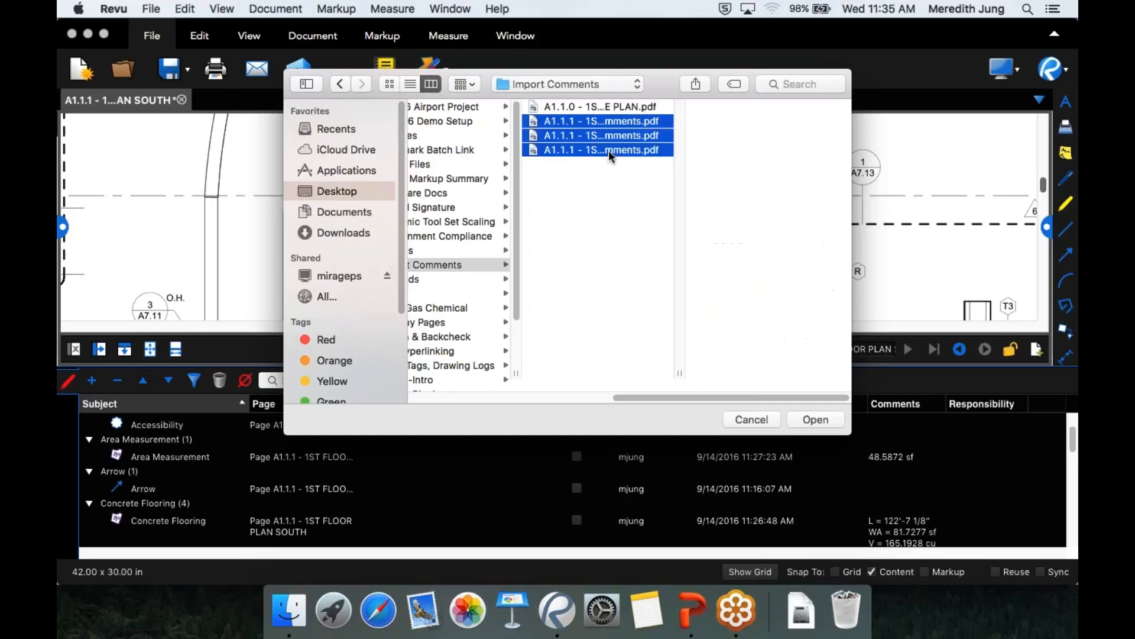
{"action": "left_click", "coordinate": [814, 420]}
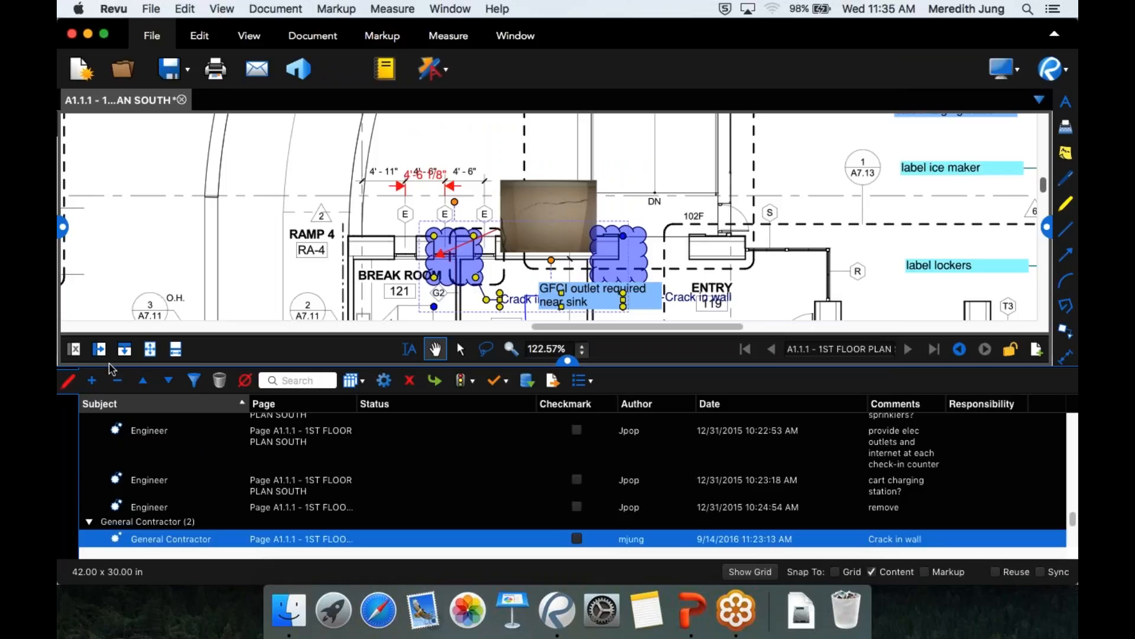
View the whole floor plan with the imported markups, and examine the clouded planter by the elevator up close
{"action": "left_click", "coordinate": [149, 350]}
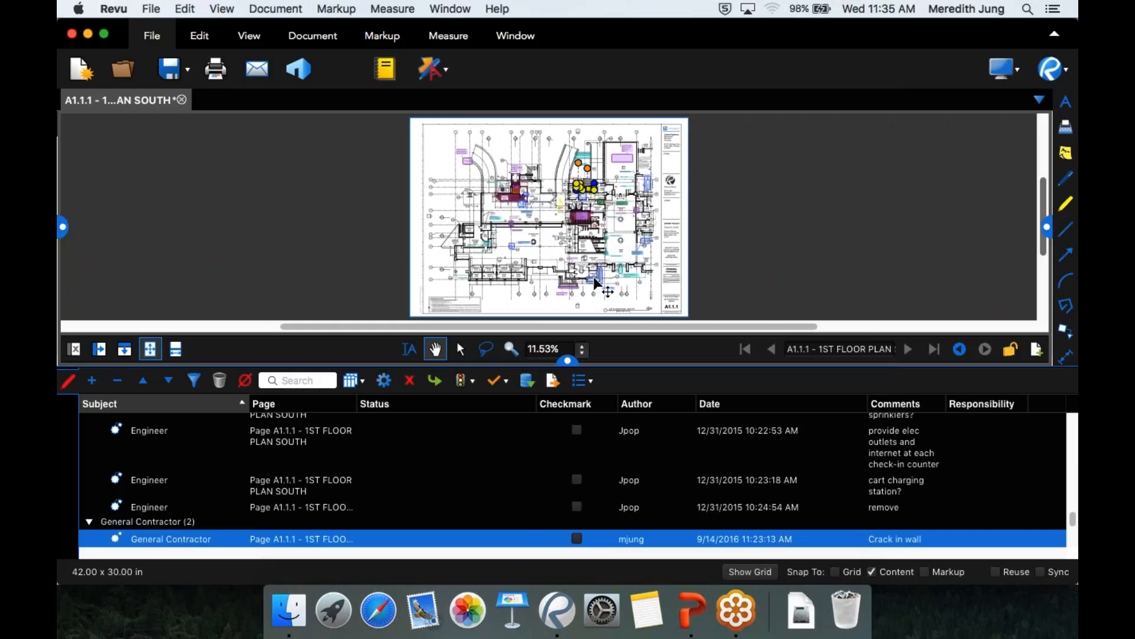
{"action": "scroll", "coordinate": [595, 287], "scroll_direction": "up", "scroll_amount": 1}
{"action": "scroll", "coordinate": [594, 287], "scroll_direction": "up", "scroll_amount": 2}
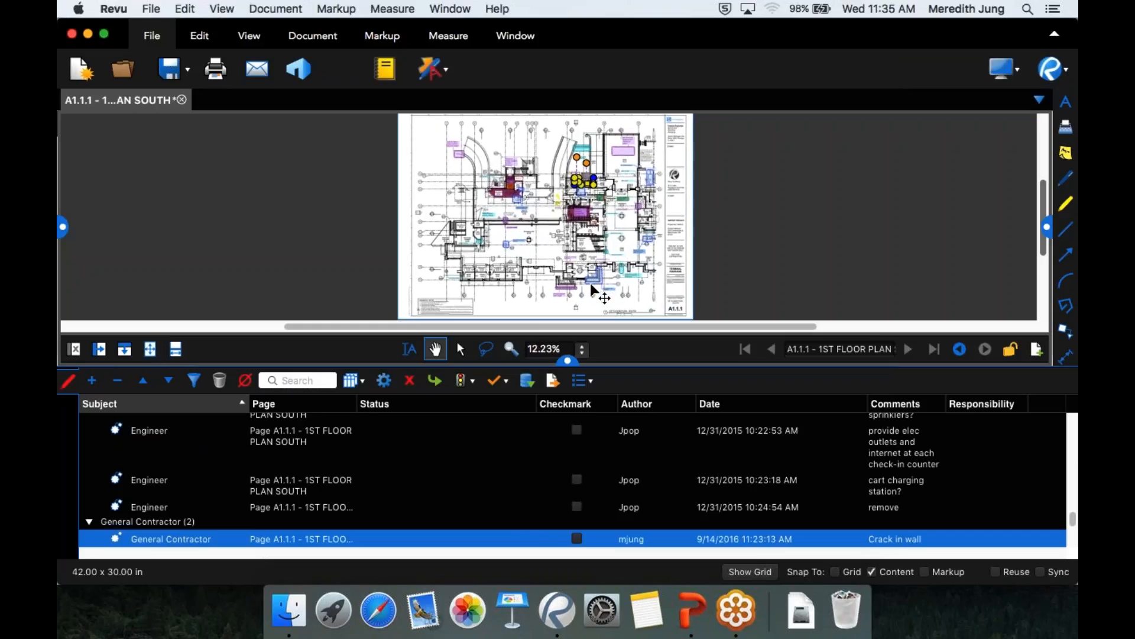
{"action": "scroll", "coordinate": [591, 289], "scroll_direction": "up", "scroll_amount": 4}
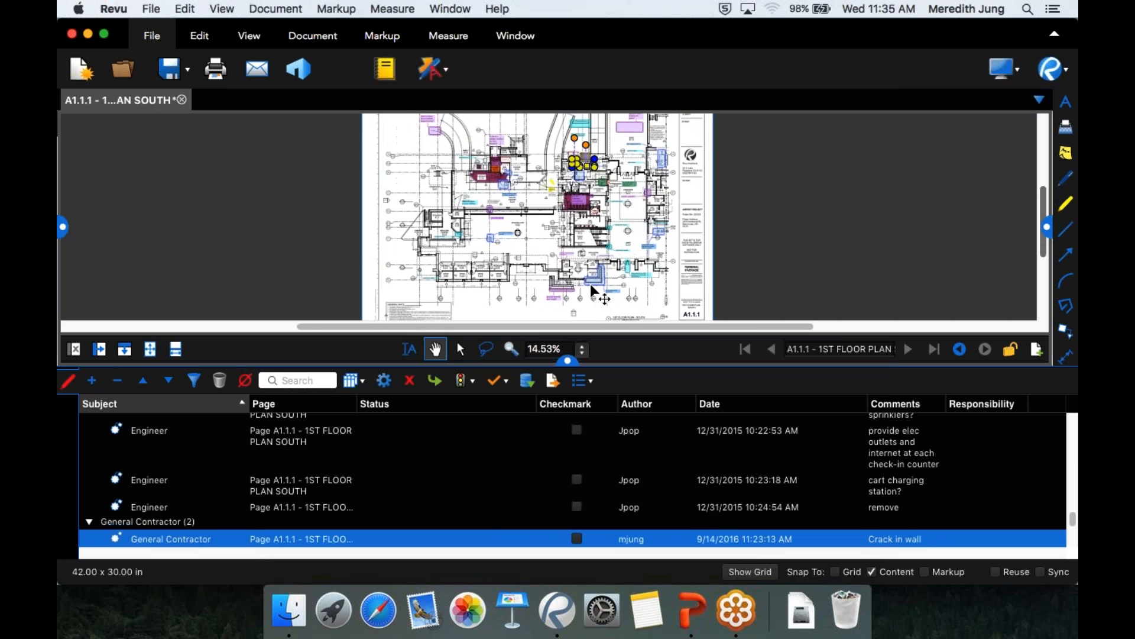
{"action": "scroll", "coordinate": [592, 289], "scroll_direction": "up", "scroll_amount": 12}
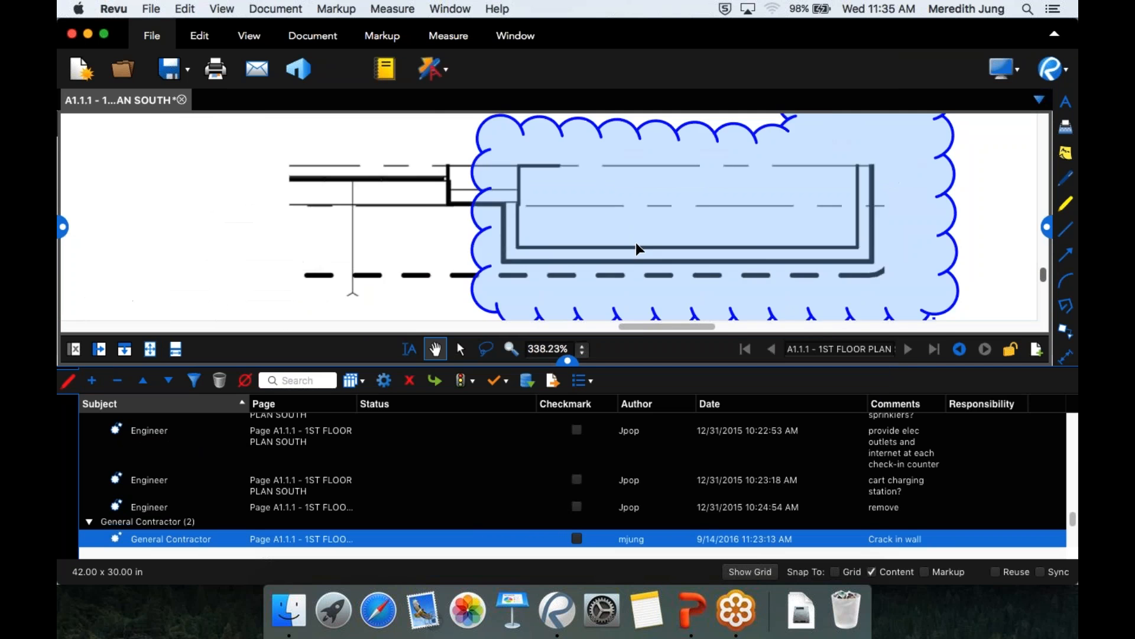
{"action": "scroll", "coordinate": [637, 248], "scroll_direction": "down", "scroll_amount": 4}
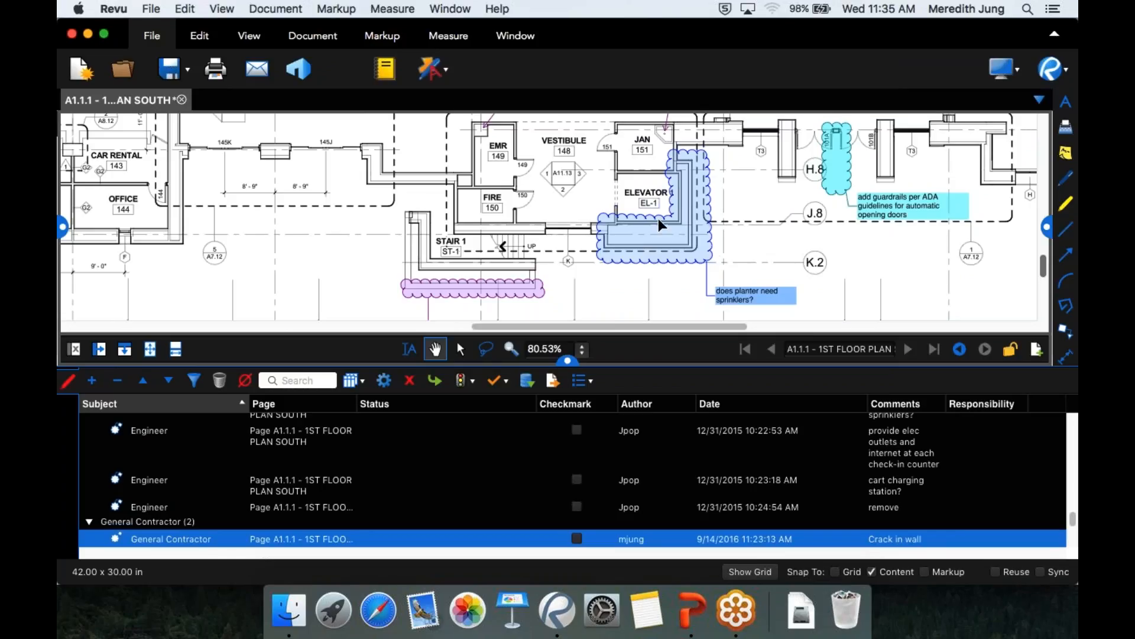
Select the planter wall height, planter sprinklers and ADA guardrails callouts on the plan to find their markups list entries, then deselect
{"action": "left_click_drag", "start_coordinate": [764, 227], "coordinate": [762, 187]}
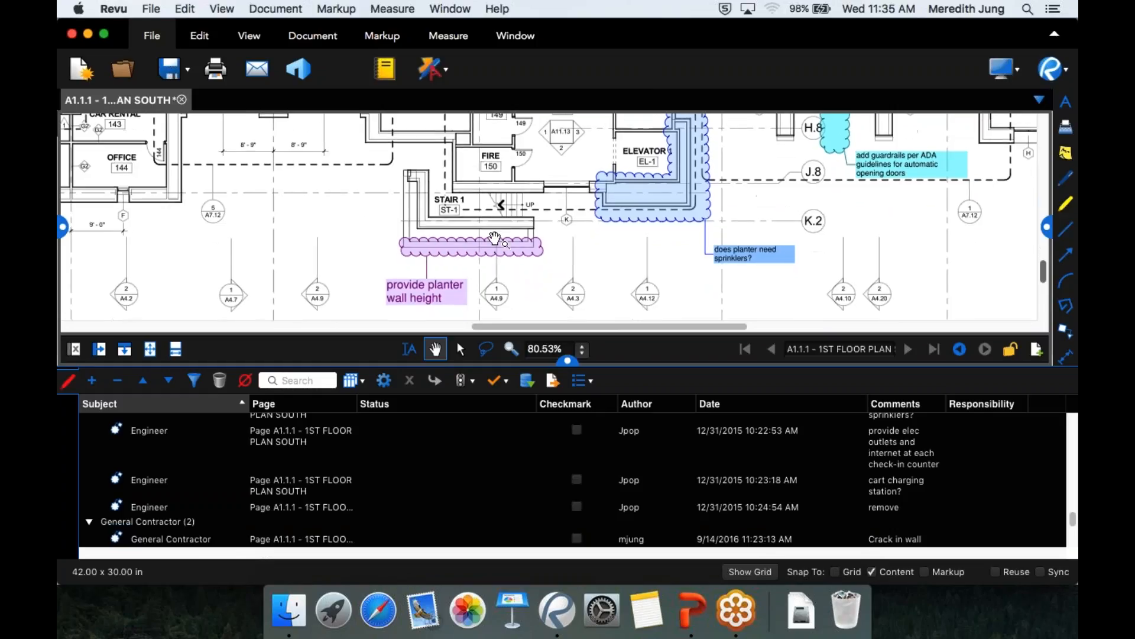
{"action": "left_click", "coordinate": [495, 238]}
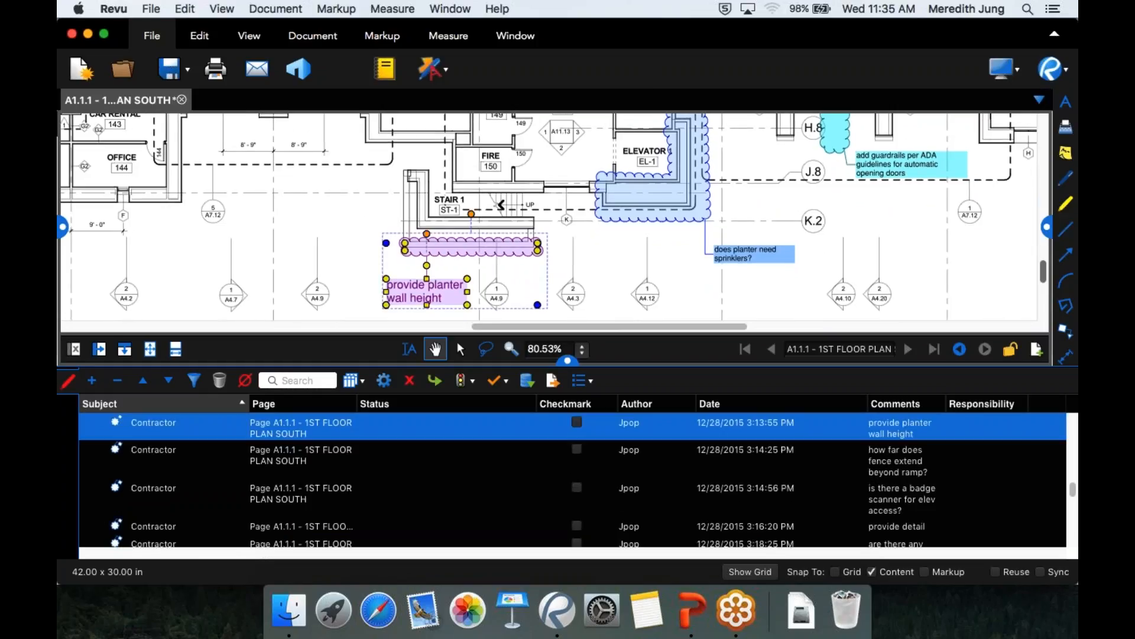
{"action": "left_click", "coordinate": [652, 214]}
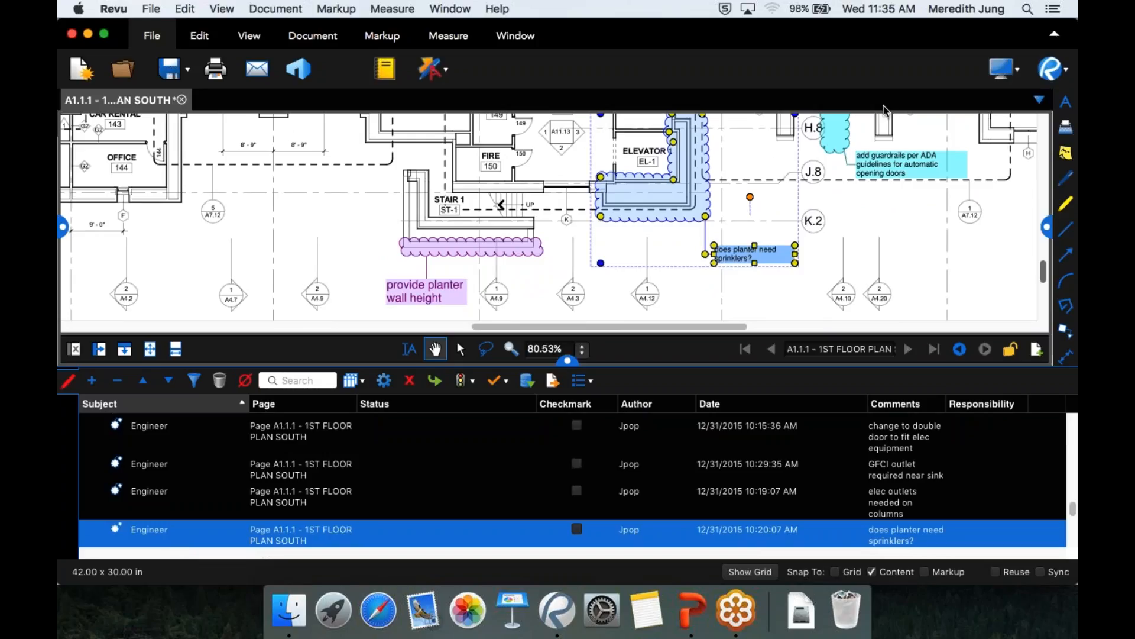
{"action": "left_click", "coordinate": [848, 131]}
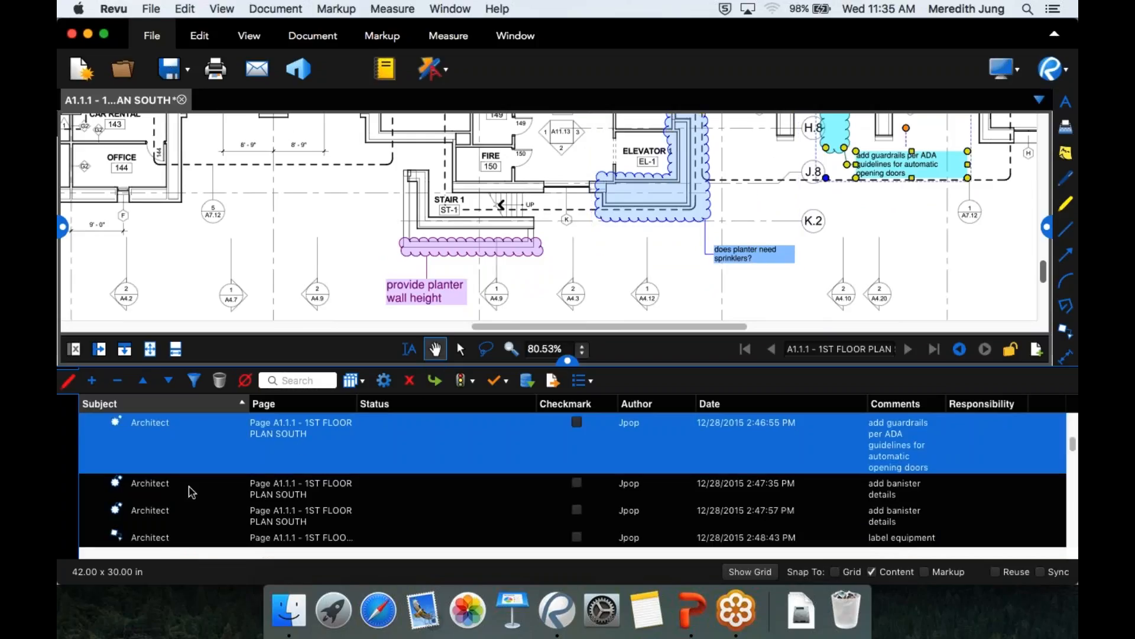
{"action": "mouse_move", "coordinate": [862, 210]}
{"action": "left_mouse_down"}
{"action": "mouse_move", "coordinate": [835, 236]}
{"action": "mouse_move", "coordinate": [810, 233]}
{"action": "left_mouse_up"}
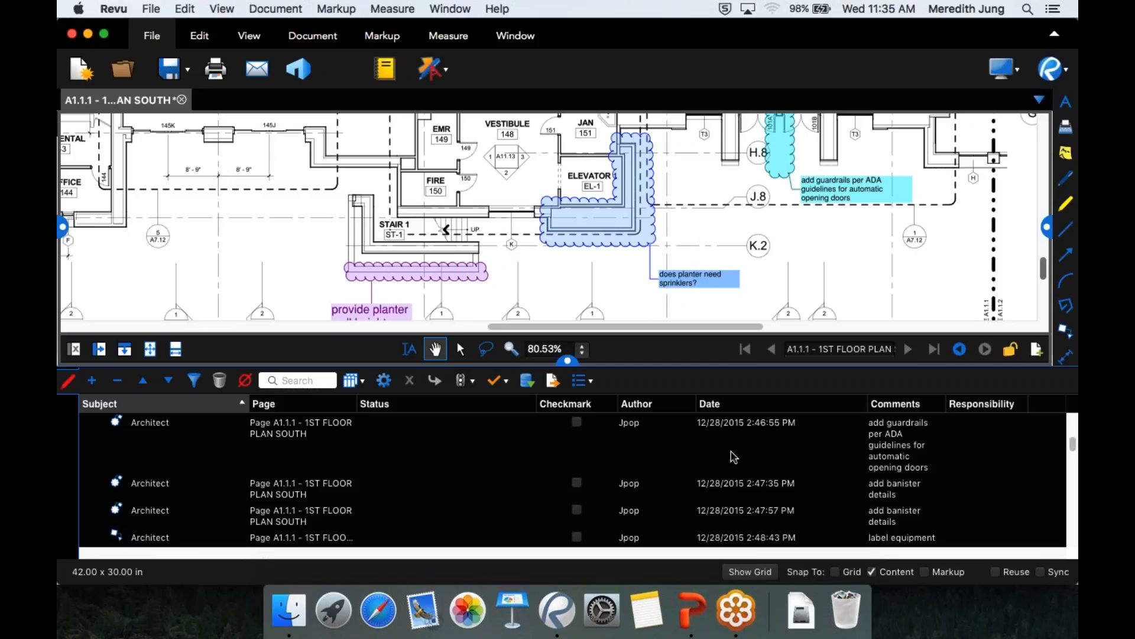
Set the review status of the Architect's ADA guardrails markup to Accepted and widen the Status column to fit the full text
{"action": "left_click", "coordinate": [157, 427]}
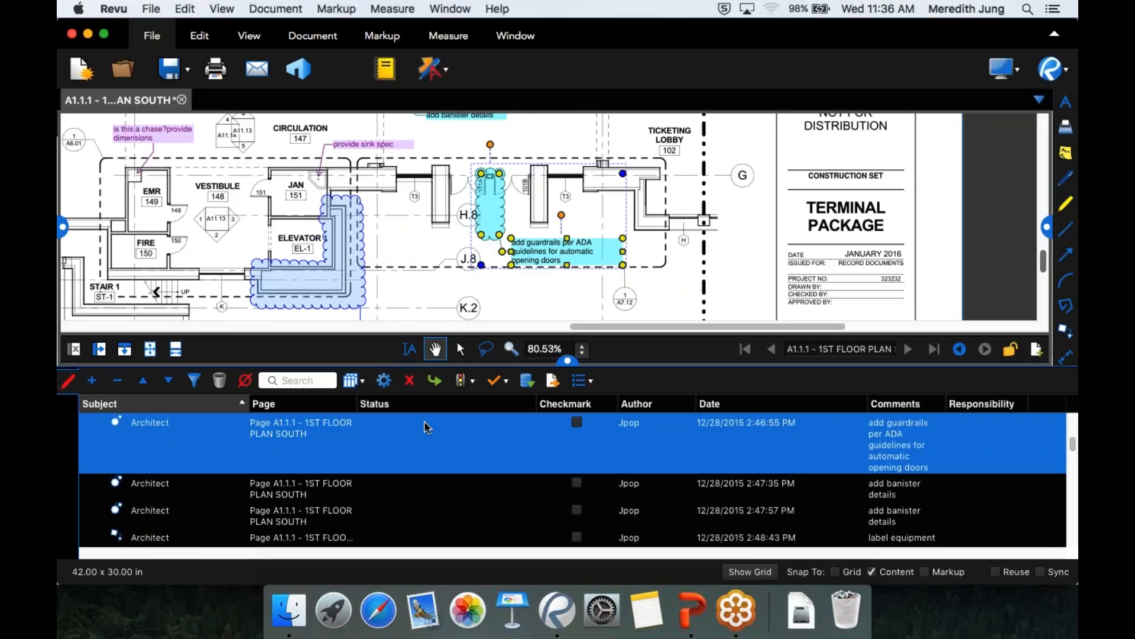
{"action": "right_click", "coordinate": [429, 451]}
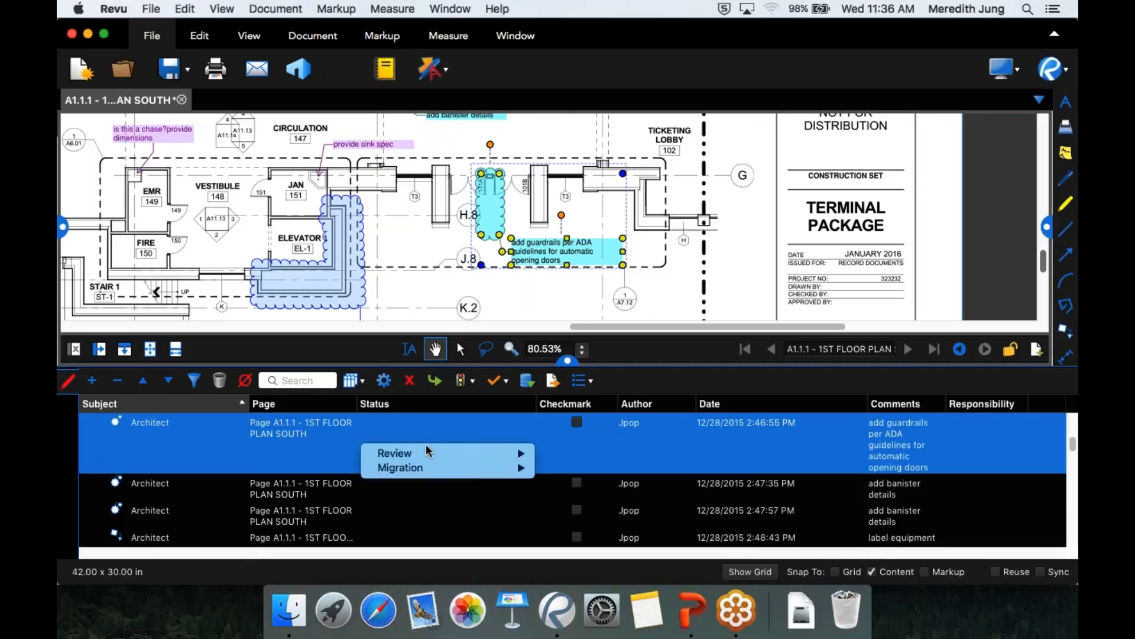
{"action": "mouse_move", "coordinate": [406, 458]}
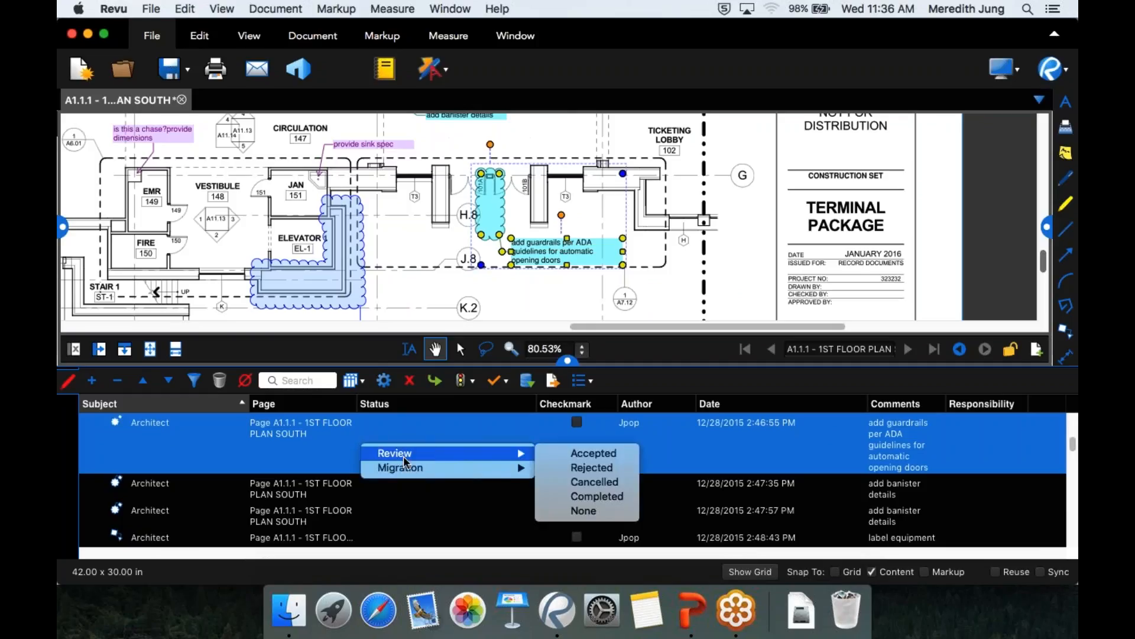
{"action": "left_click", "coordinate": [562, 454]}
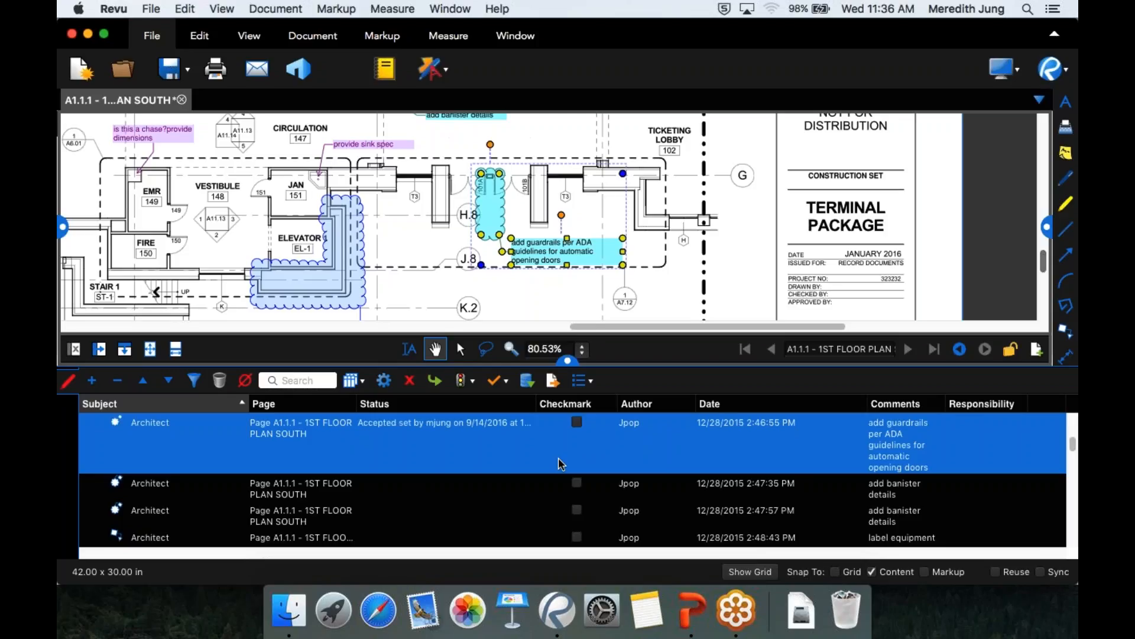
{"action": "left_click_drag", "start_coordinate": [535, 402], "coordinate": [627, 397]}
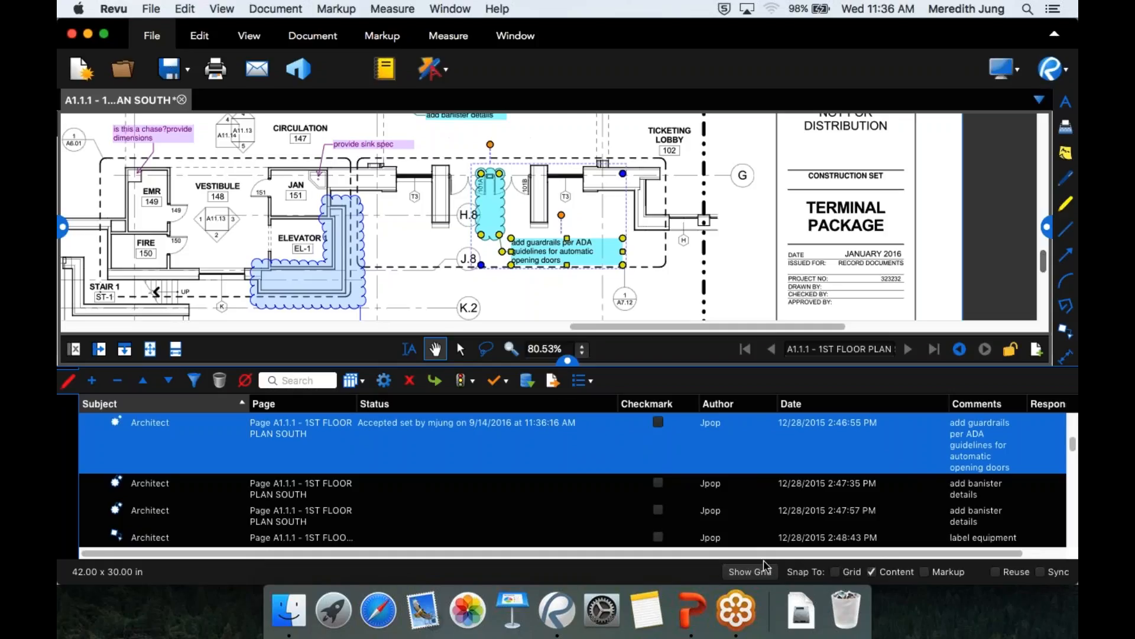
Enter the responsible person's name in the Responsibility column of the Architect's ADA guardrails markup
{"action": "left_click_drag", "start_coordinate": [765, 554], "coordinate": [807, 556]}
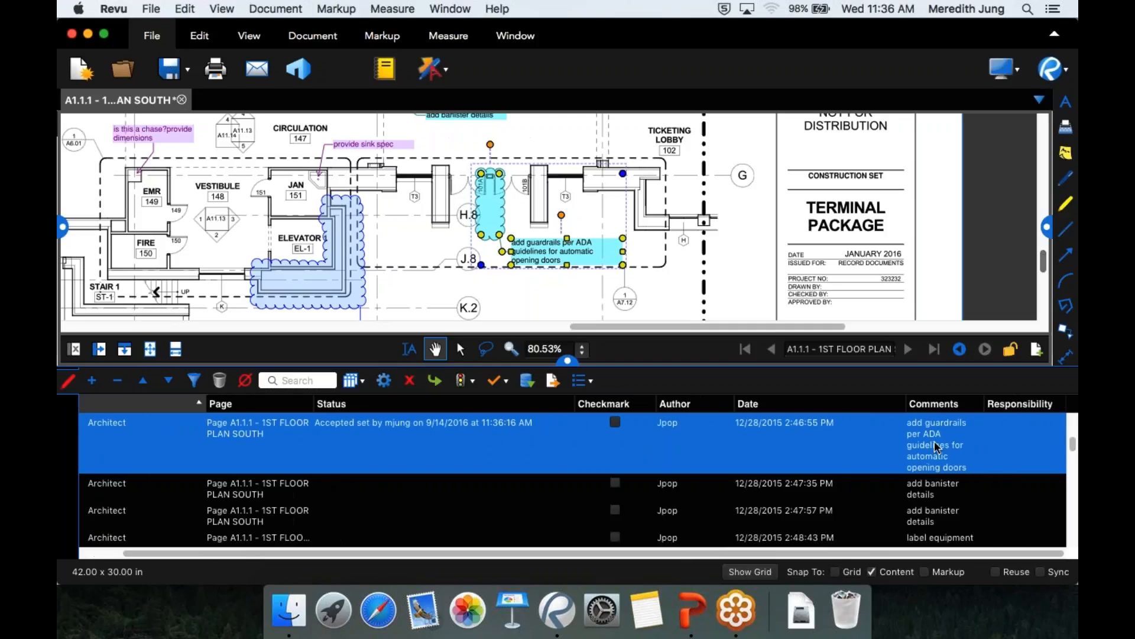
{"action": "left_click", "coordinate": [1012, 433]}
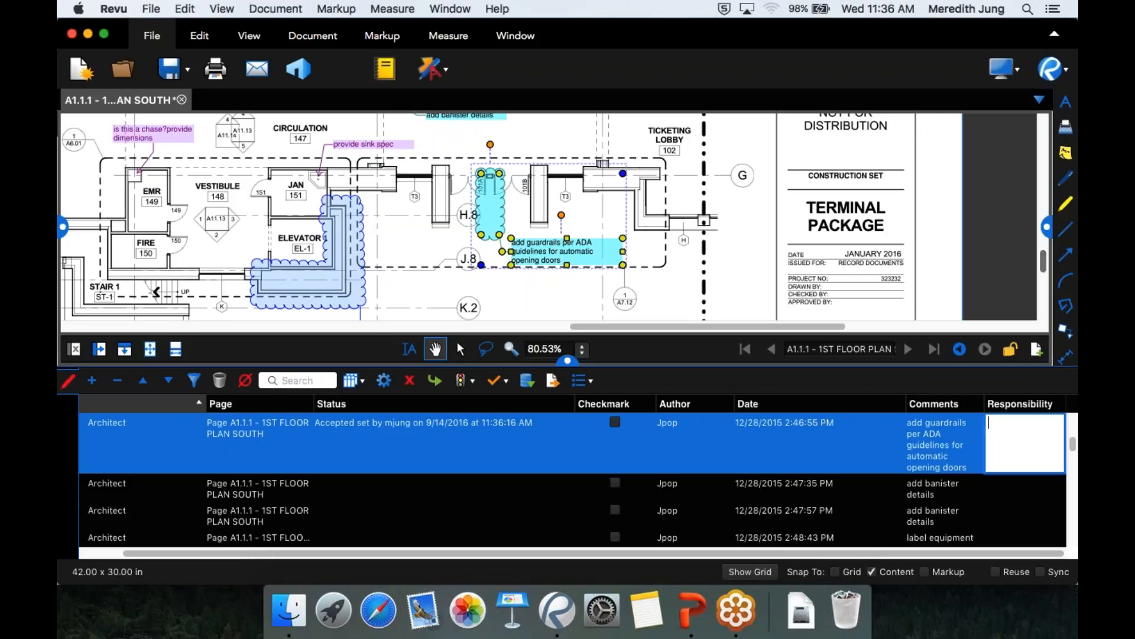
{"action": "type", "text": "Steve"}
{"action": "key", "text": "Return"}
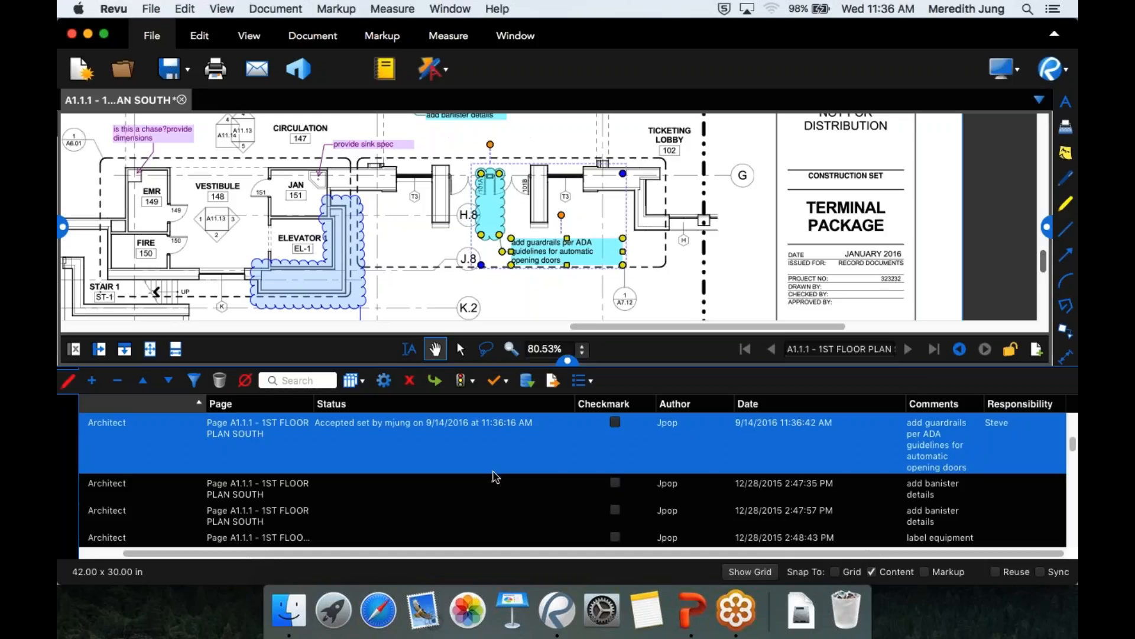
Add a Completed review status to the ADA guardrails markup and narrow the Status column
{"action": "right_click", "coordinate": [430, 448]}
{"action": "mouse_move", "coordinate": [372, 453]}
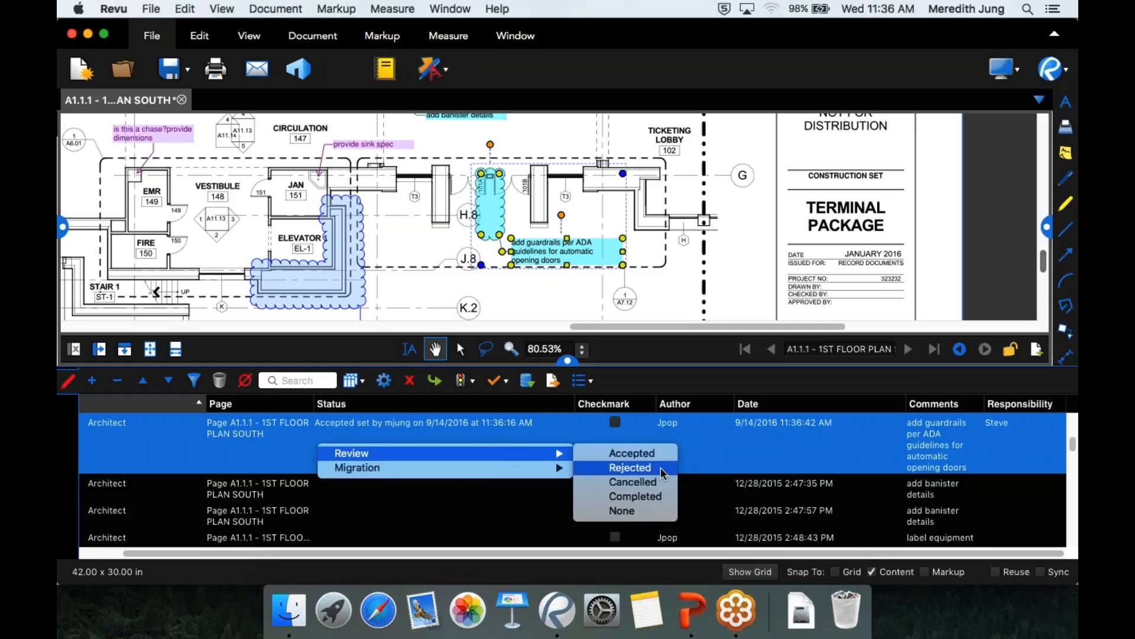
{"action": "left_click", "coordinate": [644, 495]}
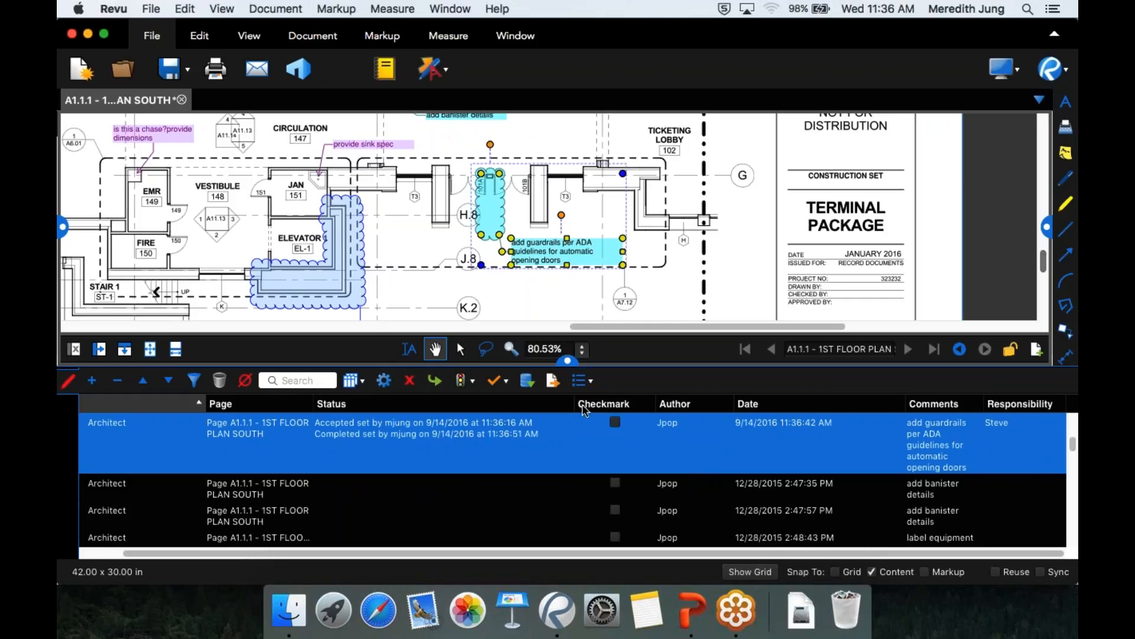
{"action": "left_click_drag", "start_coordinate": [582, 406], "coordinate": [530, 408]}
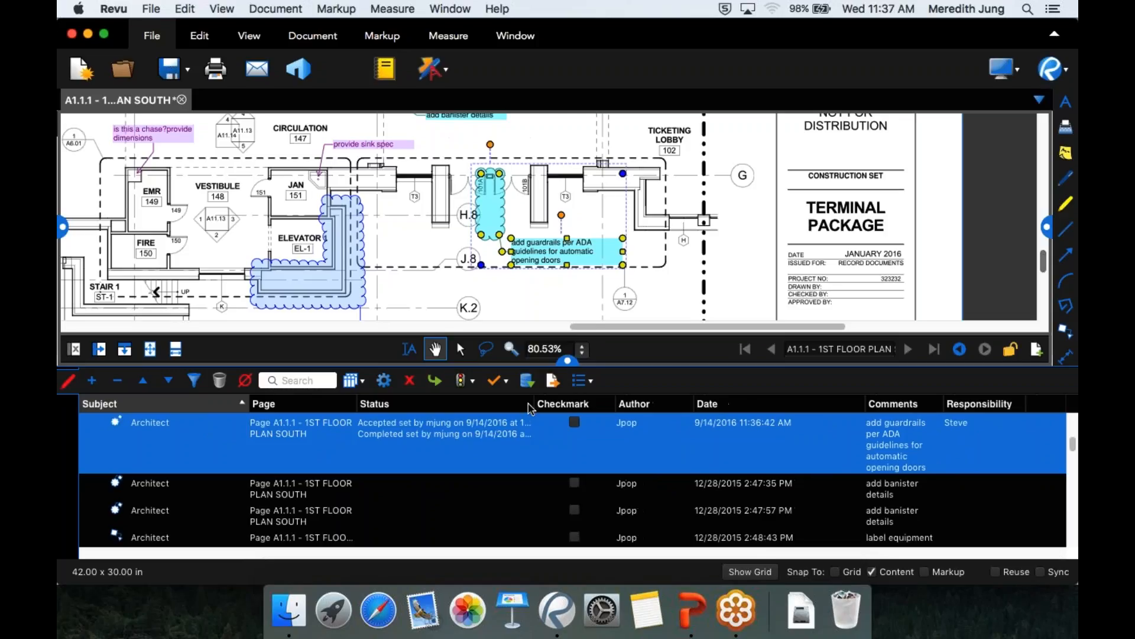
Add Cancelled and Rejected review statuses to the ADA guardrails markup, widening the Status column to read the full history before narrowing it again
{"action": "left_click", "coordinate": [451, 435]}
{"action": "mouse_move", "coordinate": [426, 451]}
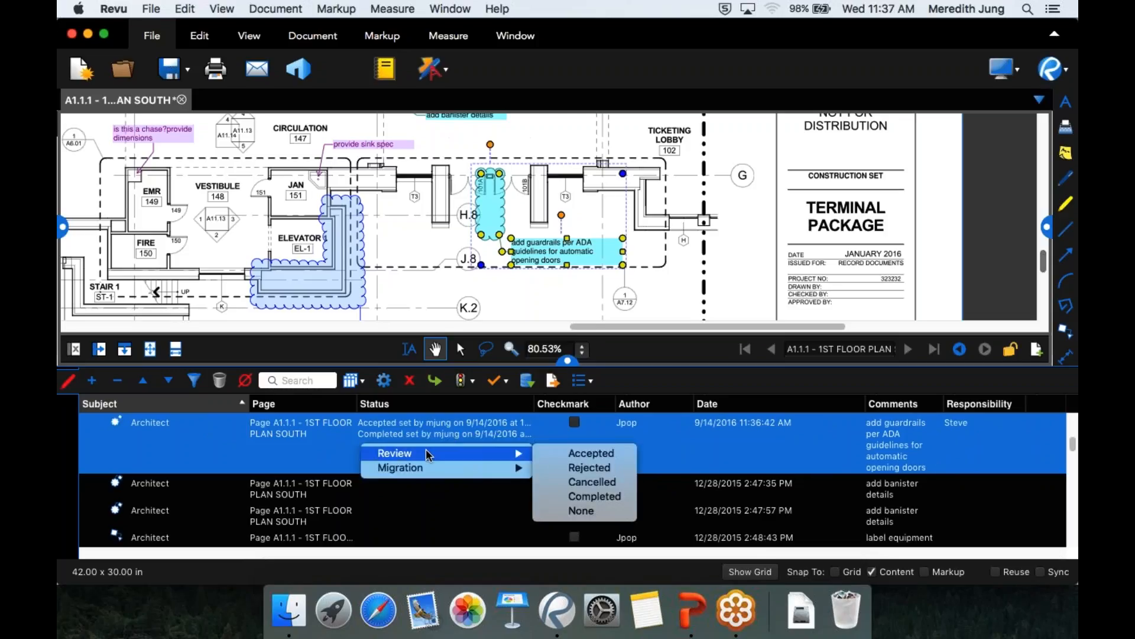
{"action": "left_click", "coordinate": [602, 483]}
{"action": "left_click", "coordinate": [488, 450]}
{"action": "mouse_move", "coordinate": [503, 458]}
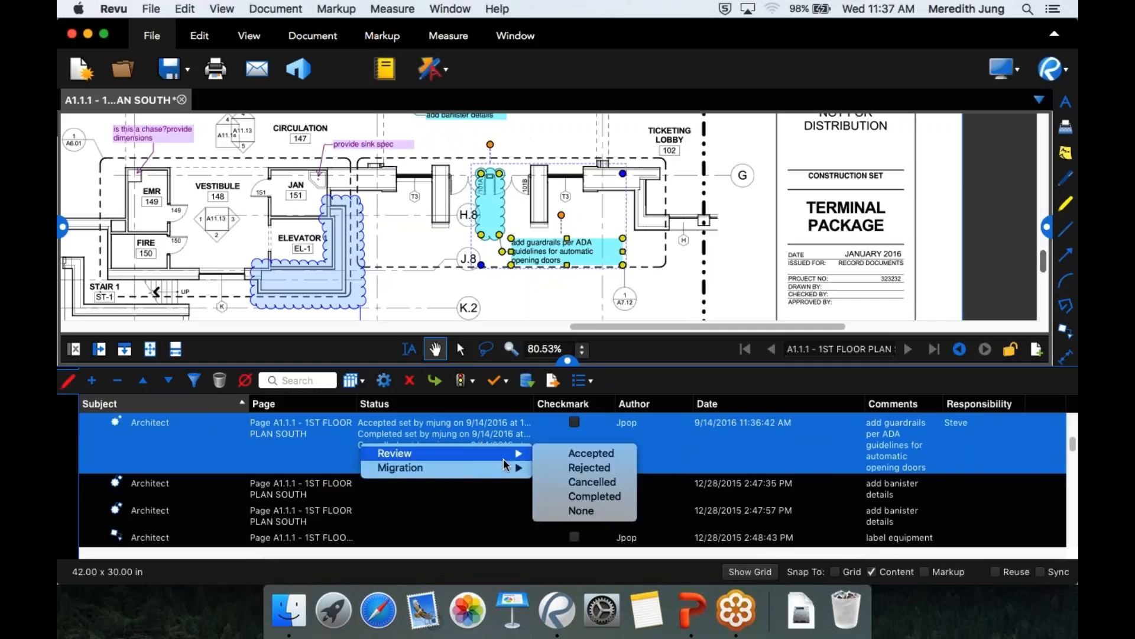
{"action": "left_click", "coordinate": [581, 470]}
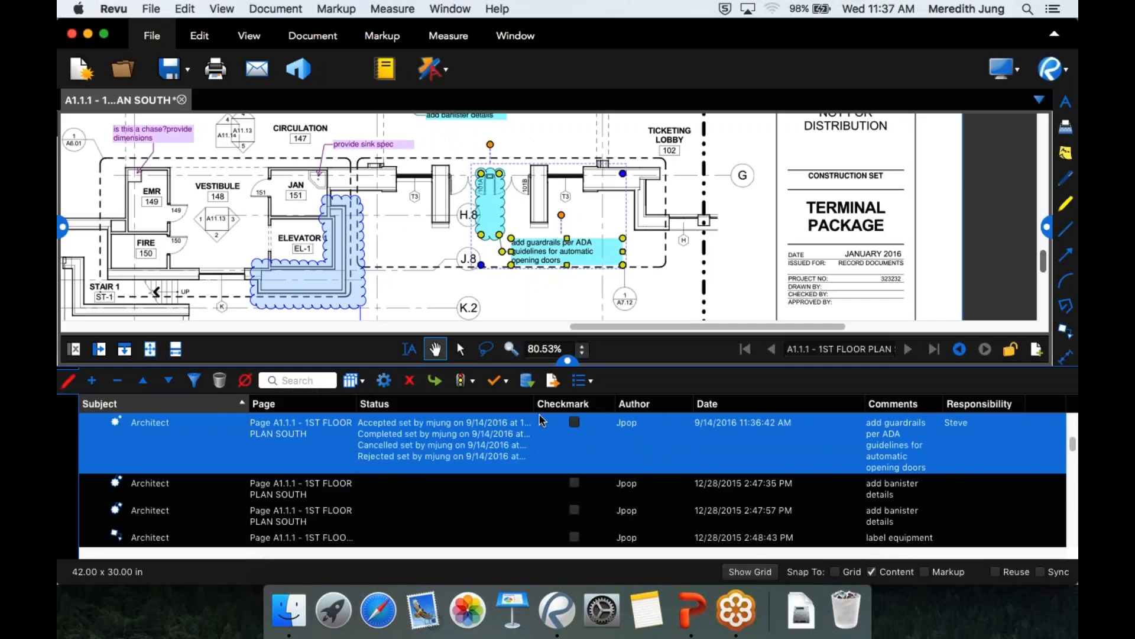
{"action": "left_click_drag", "start_coordinate": [534, 407], "coordinate": [582, 408]}
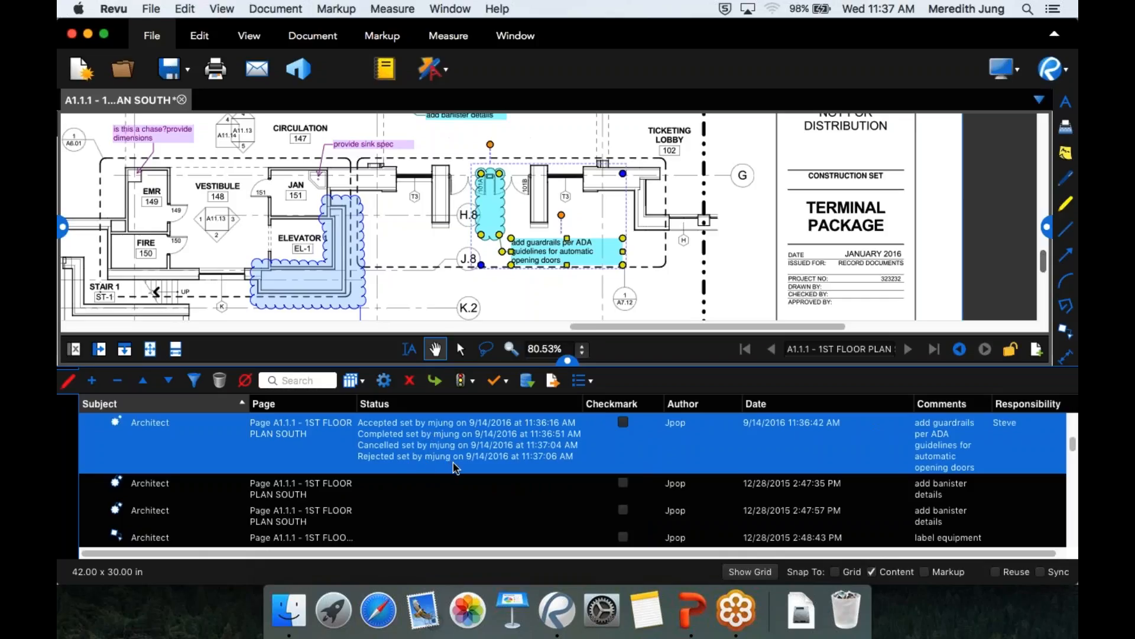
{"action": "left_click_drag", "start_coordinate": [582, 403], "coordinate": [497, 405]}
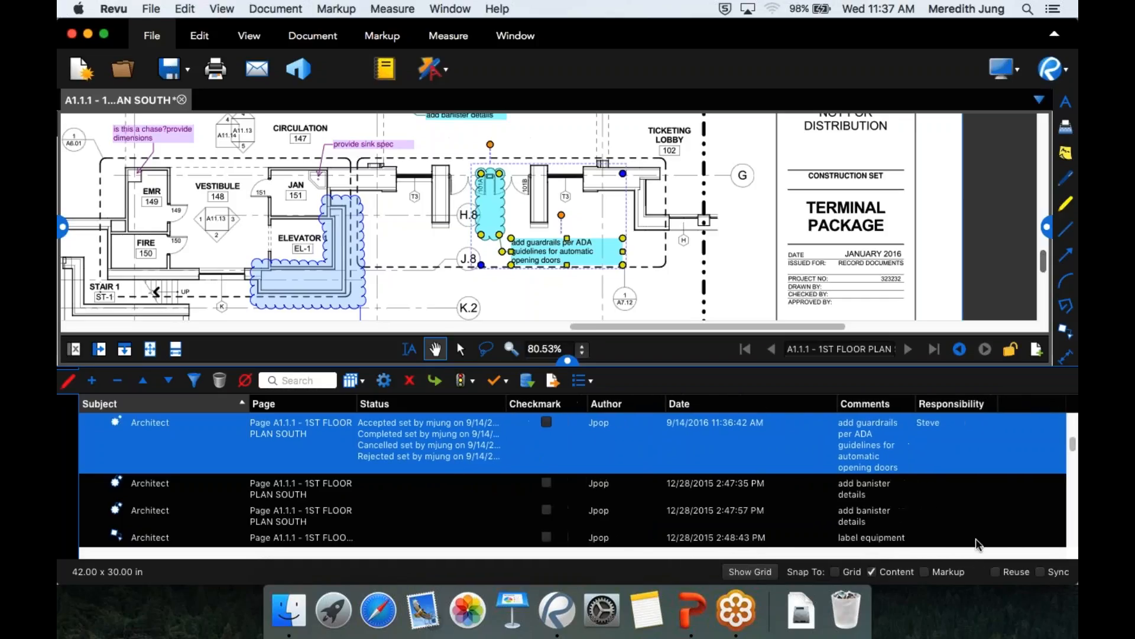
Assign both "add banister details" markups to the same responsible person as the ADA guardrails markup
{"action": "left_click", "coordinate": [949, 496]}
{"action": "left_click", "coordinate": [949, 495]}
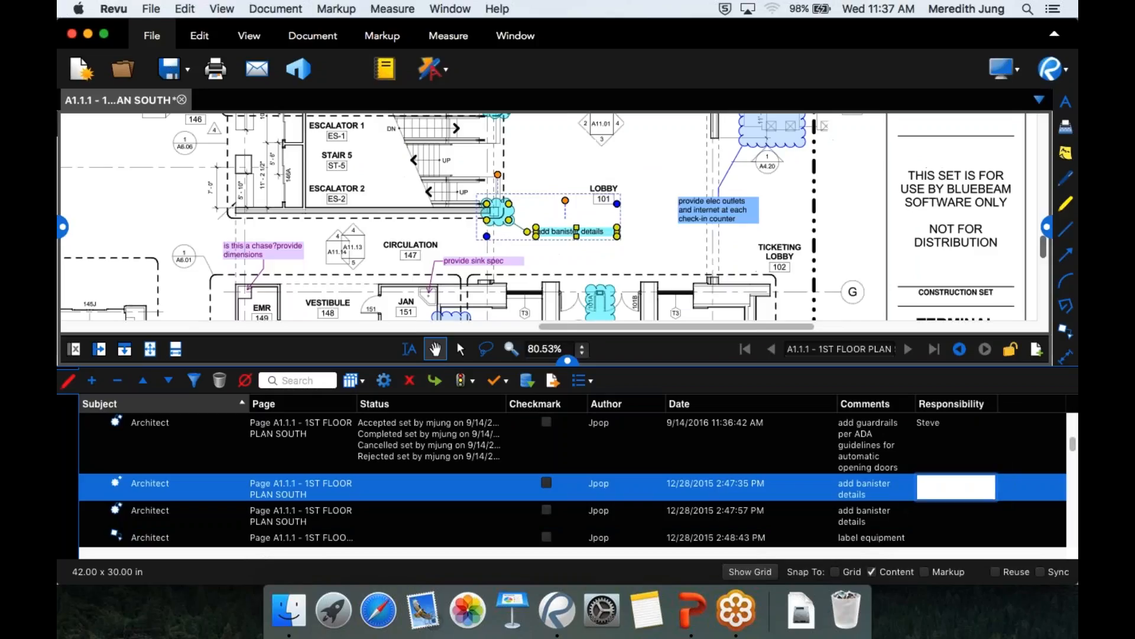
{"action": "type", "text": "Steve"}
{"action": "left_click", "coordinate": [940, 512]}
{"action": "type", "text": "S"}
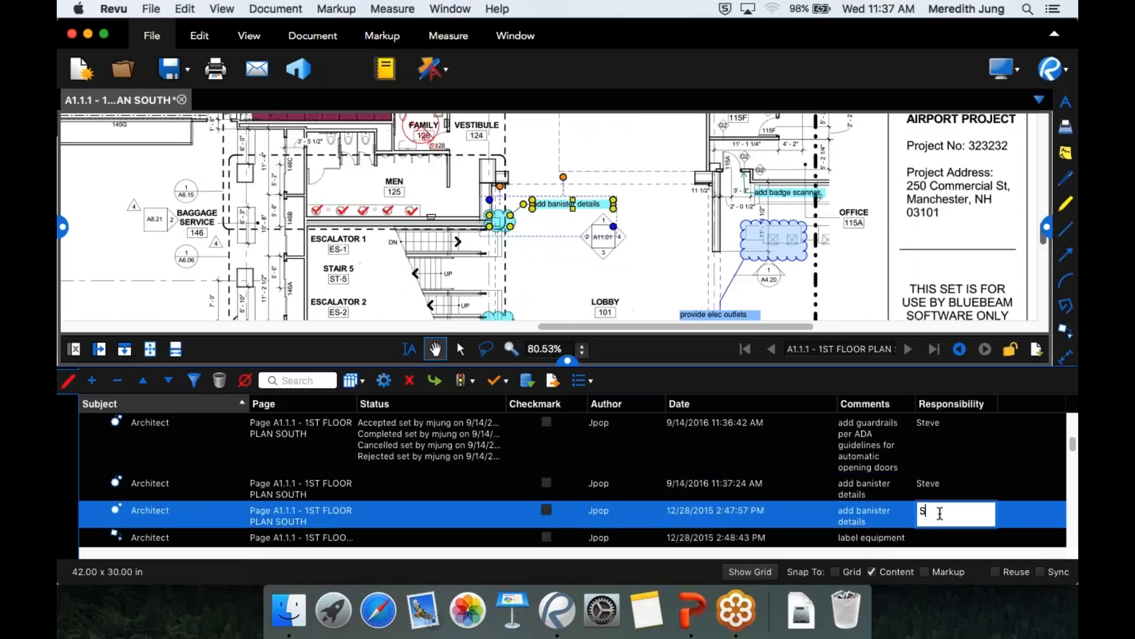
{"action": "type", "text": "teve"}
{"action": "key", "text": "Return"}
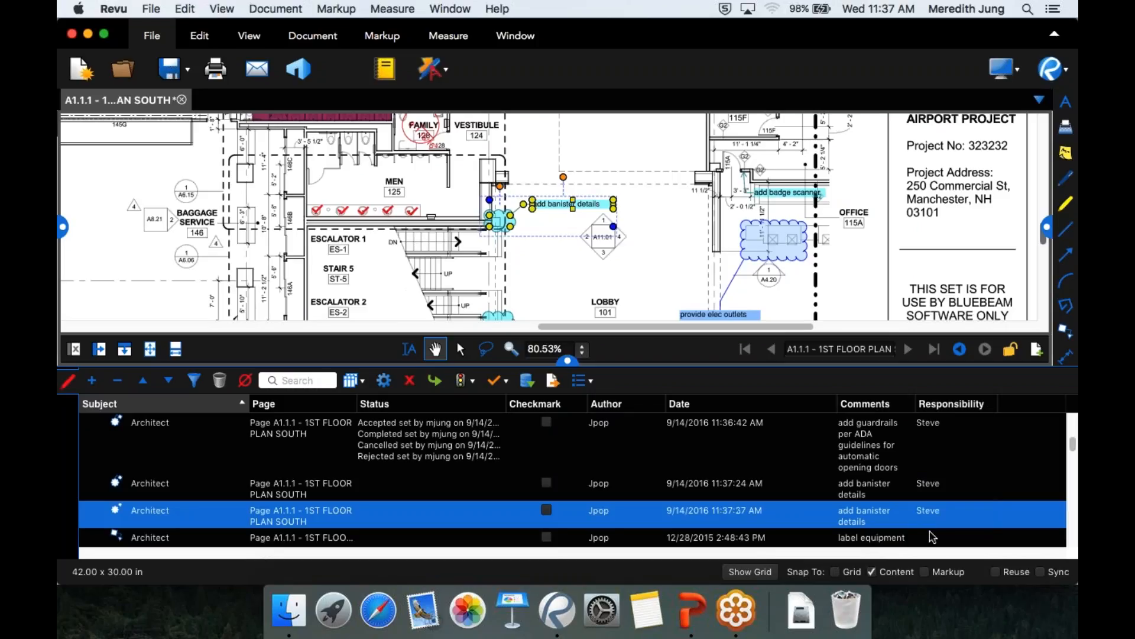
Enter the same responsible person's name in the Responsibility column of the "label equipment" markup
{"action": "left_click", "coordinate": [931, 535]}
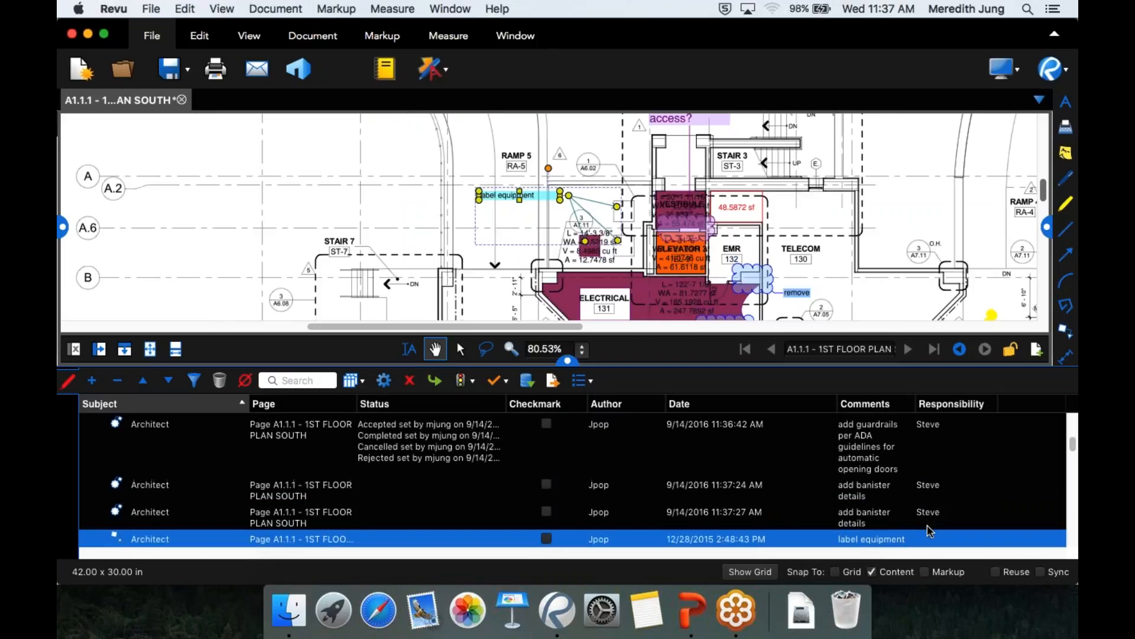
{"action": "left_click", "coordinate": [927, 540]}
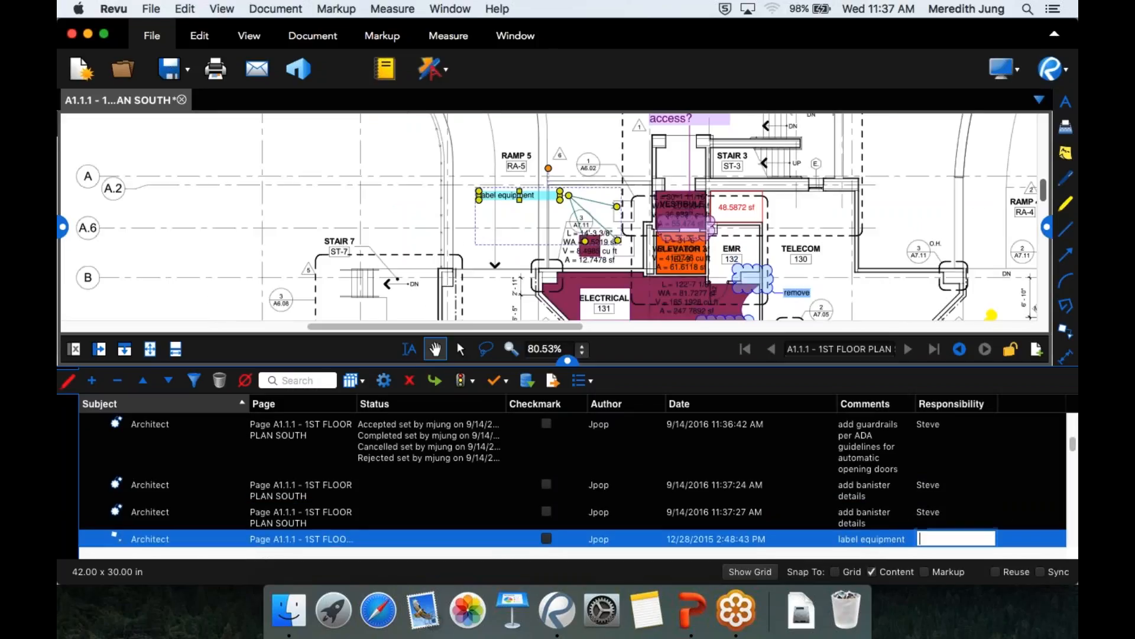
{"action": "type", "text": "Steve"}
{"action": "key", "text": "Return"}
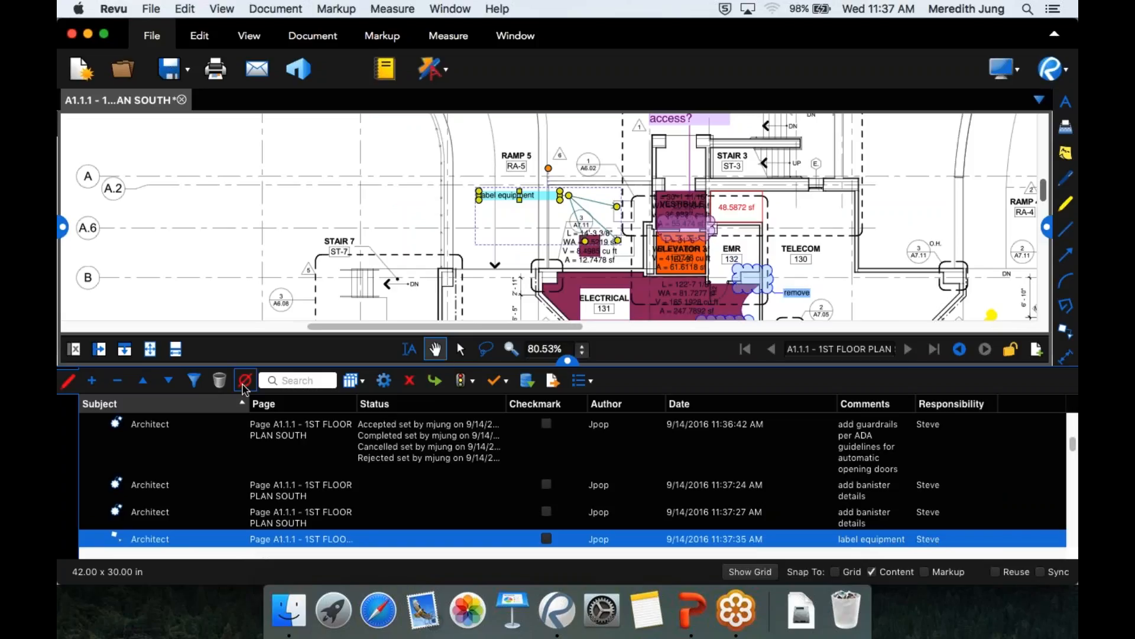
Turn on filtering for the markups list and filter the Subject column to Architect
{"action": "left_click", "coordinate": [194, 381]}
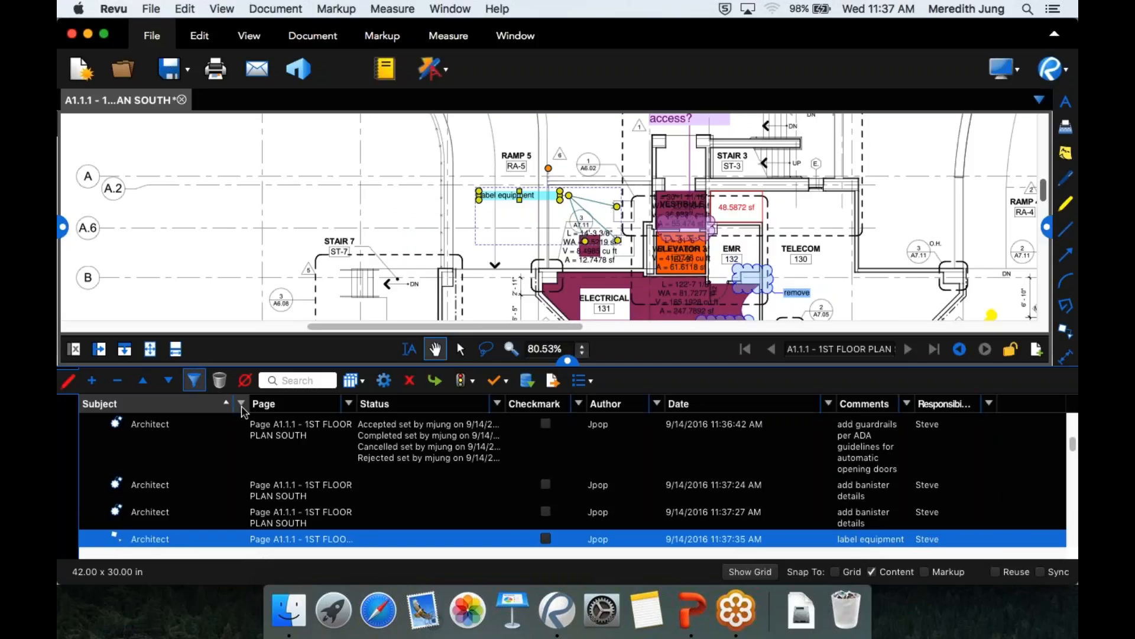
{"action": "left_click", "coordinate": [242, 405]}
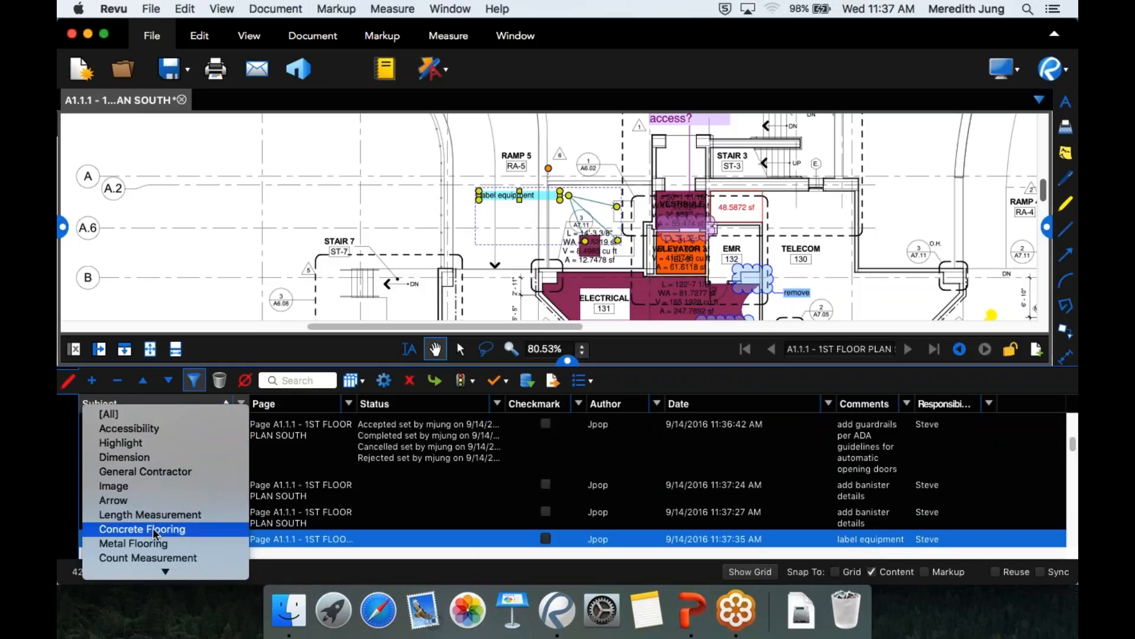
{"action": "mouse_move", "coordinate": [152, 571]}
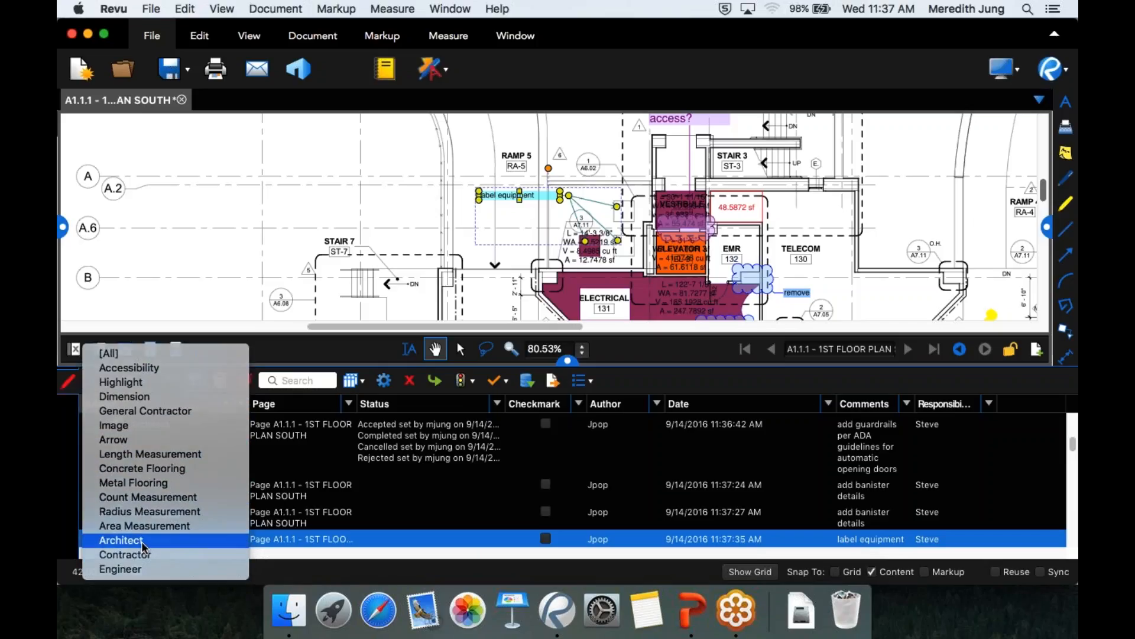
{"action": "left_click", "coordinate": [152, 541]}
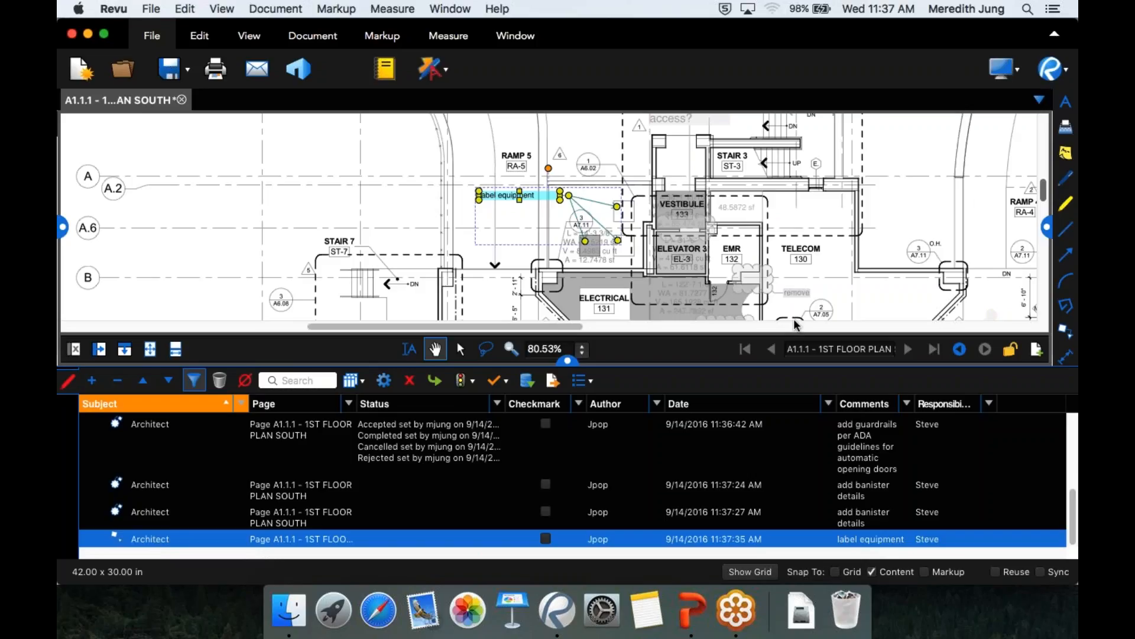
View the whole floor plan with the Architect filter applied, and examine the highlighted markups around the escalators and restrooms up close
{"action": "left_click", "coordinate": [150, 349]}
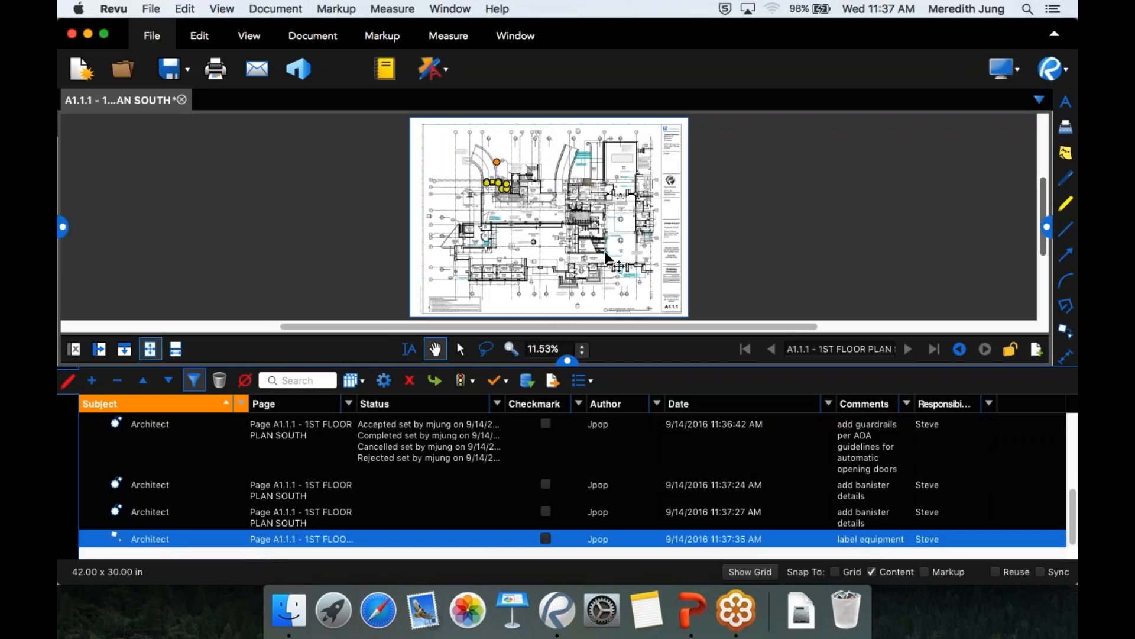
{"action": "scroll", "coordinate": [614, 261], "scroll_direction": "up", "scroll_amount": 2}
{"action": "scroll", "coordinate": [604, 268], "scroll_direction": "up", "scroll_amount": 3}
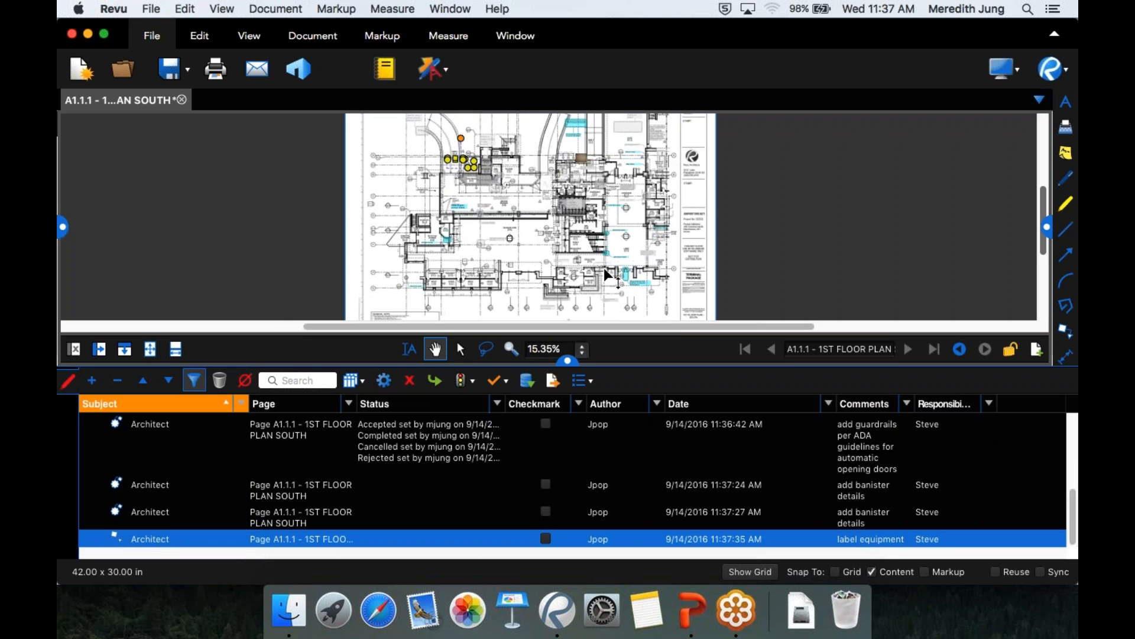
{"action": "scroll", "coordinate": [603, 271], "scroll_direction": "up", "scroll_amount": 10}
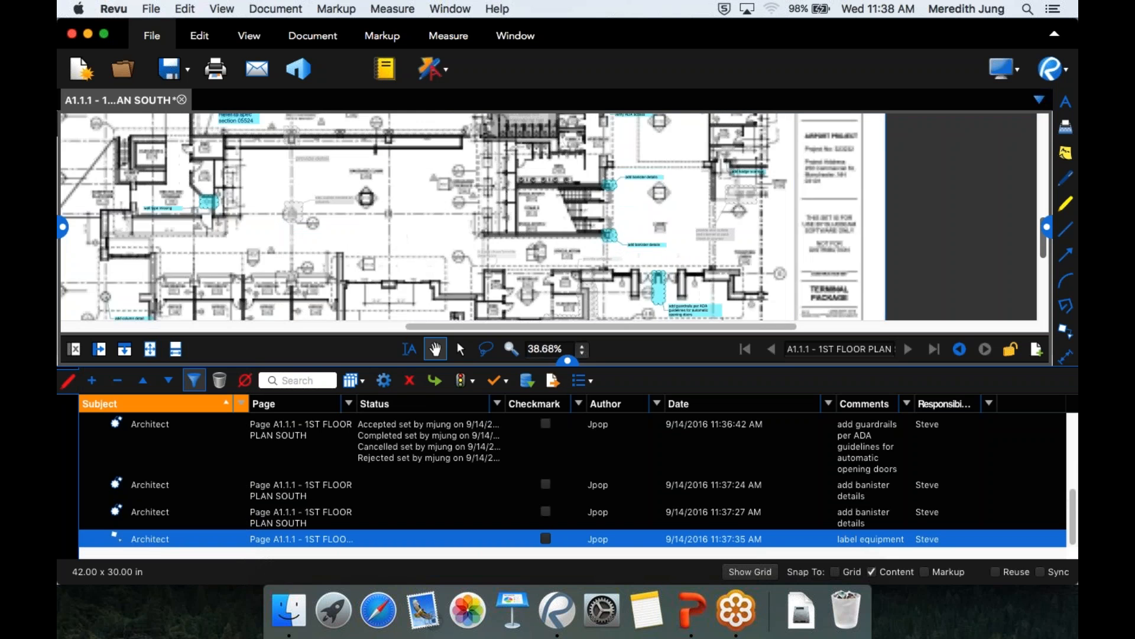
{"action": "scroll", "coordinate": [603, 269], "scroll_direction": "down", "scroll_amount": 2}
{"action": "left_click_drag", "start_coordinate": [571, 174], "coordinate": [614, 431]}
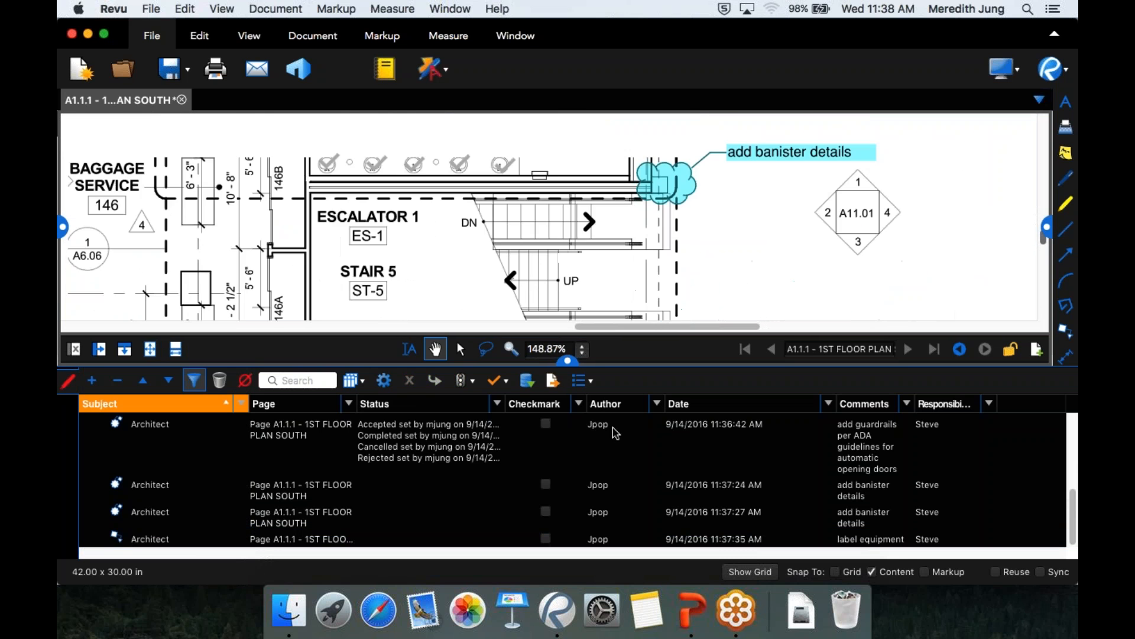
{"action": "mouse_move", "coordinate": [523, 194]}
{"action": "left_mouse_down"}
{"action": "mouse_move", "coordinate": [584, 386]}
{"action": "mouse_move", "coordinate": [614, 422]}
{"action": "mouse_move", "coordinate": [618, 479]}
{"action": "left_mouse_up"}
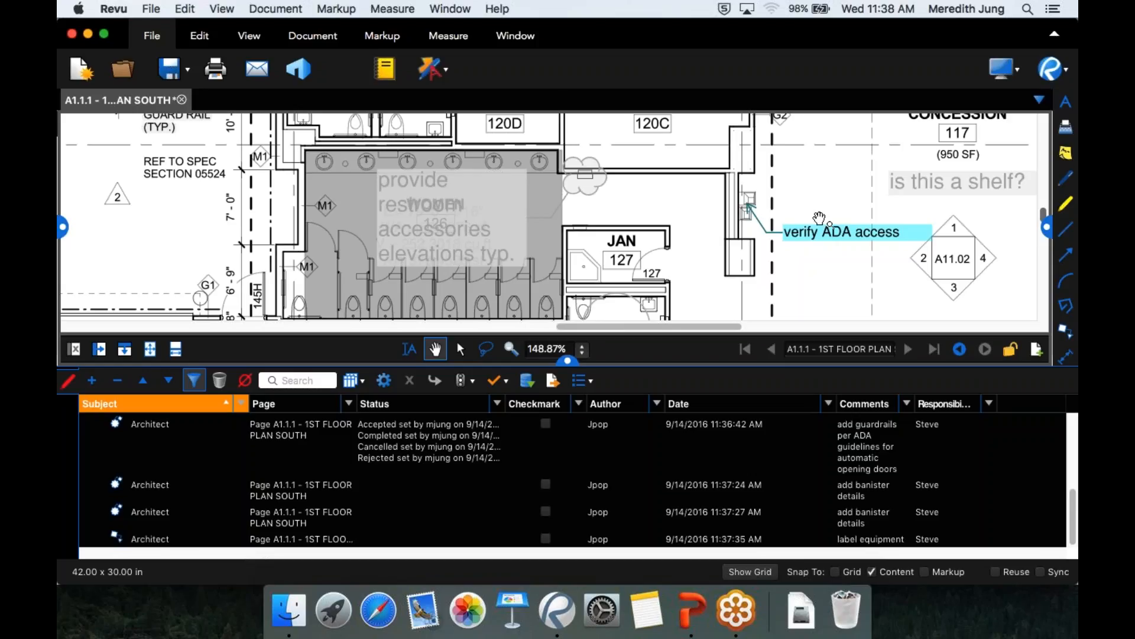
Sort the markups list by Responsibility and filter that column to the assigned person's name
{"action": "left_click", "coordinate": [962, 406]}
{"action": "left_click", "coordinate": [989, 404]}
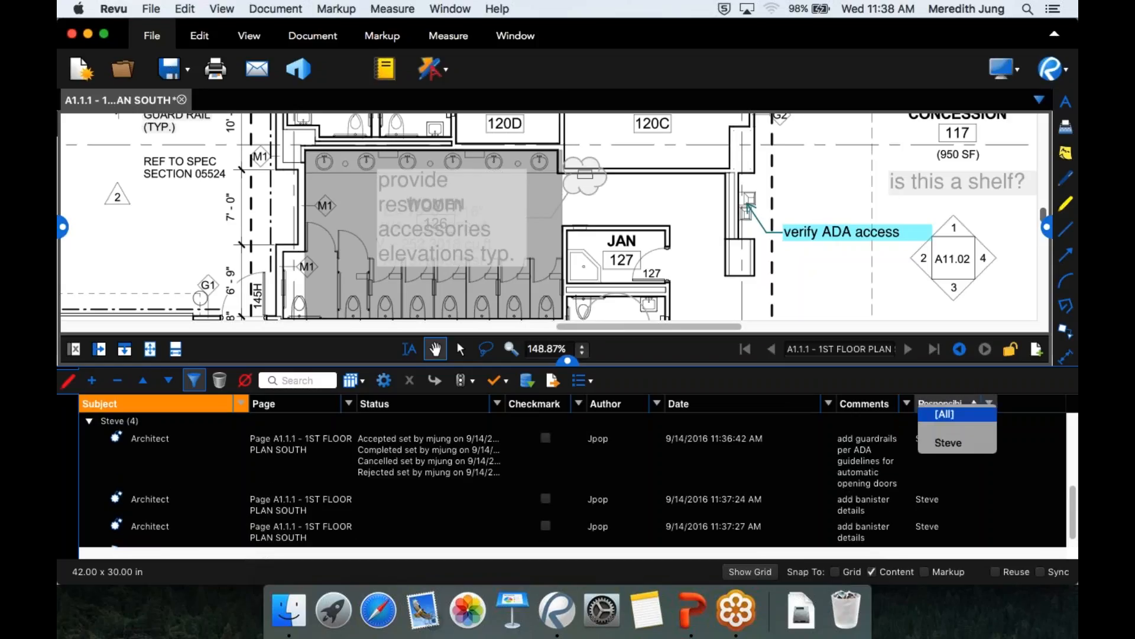
{"action": "left_click", "coordinate": [947, 444]}
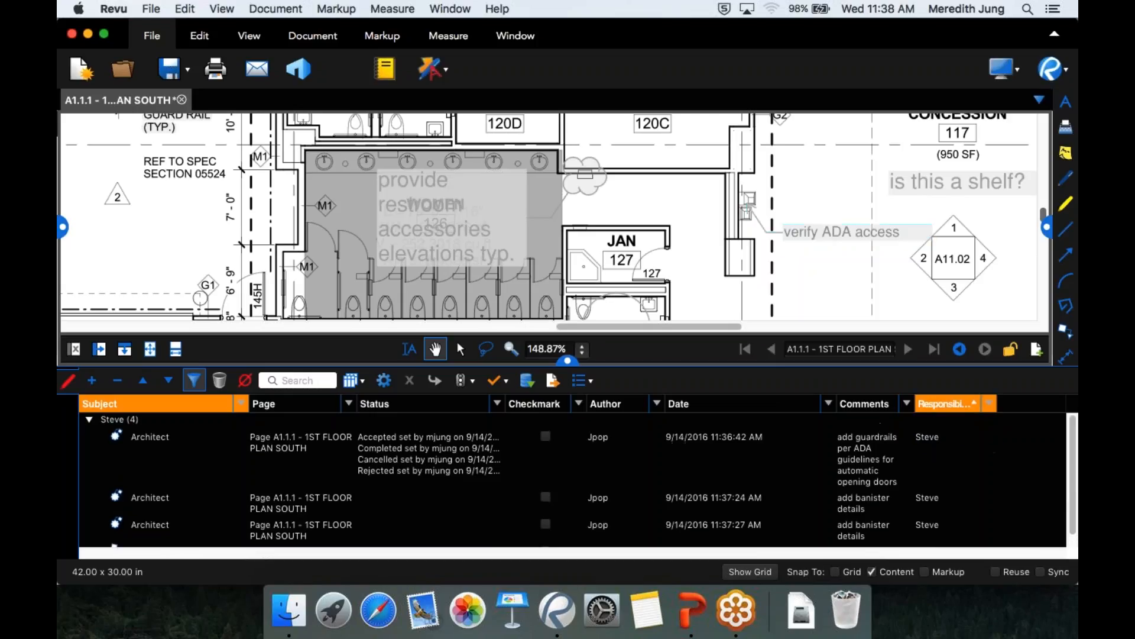
Examine the plan for the assigned person's markups, from the restrooms to the banister details and ADA guardrails callouts
{"action": "scroll", "coordinate": [781, 312], "scroll_direction": "down", "scroll_amount": 5}
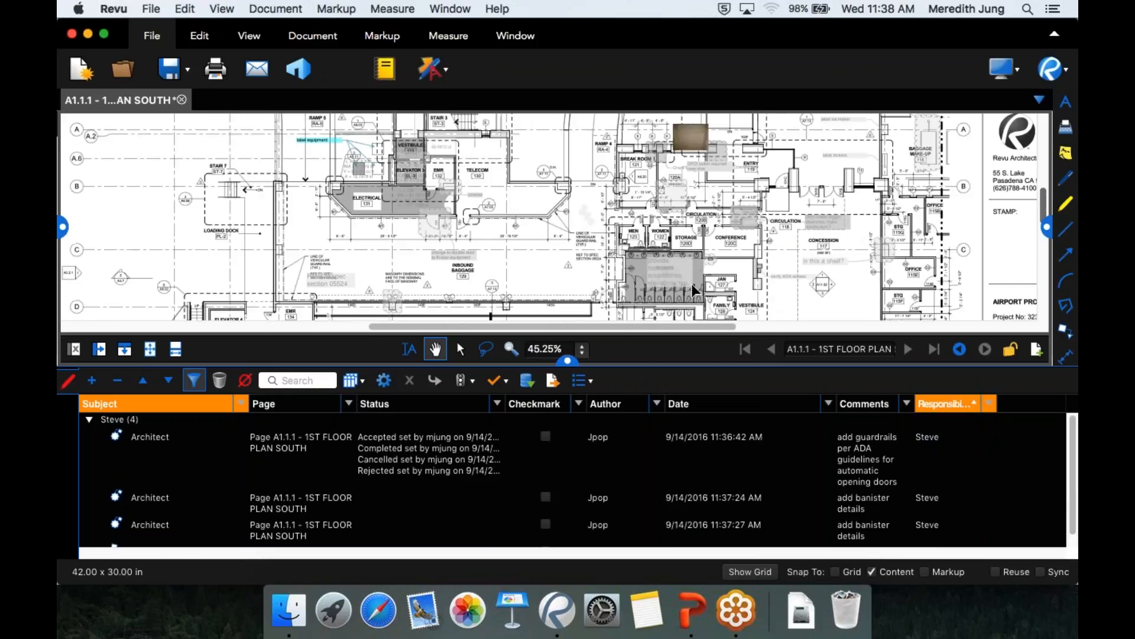
{"action": "left_click", "coordinate": [686, 282]}
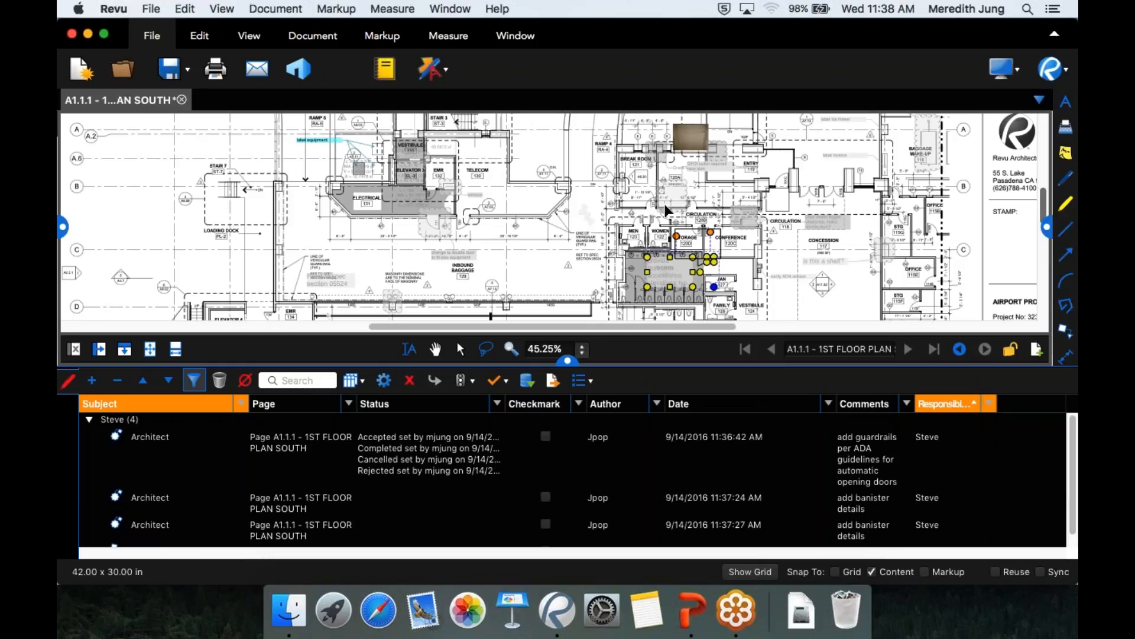
{"action": "left_click", "coordinate": [767, 278]}
{"action": "left_click_drag", "start_coordinate": [799, 257], "coordinate": [732, 108]}
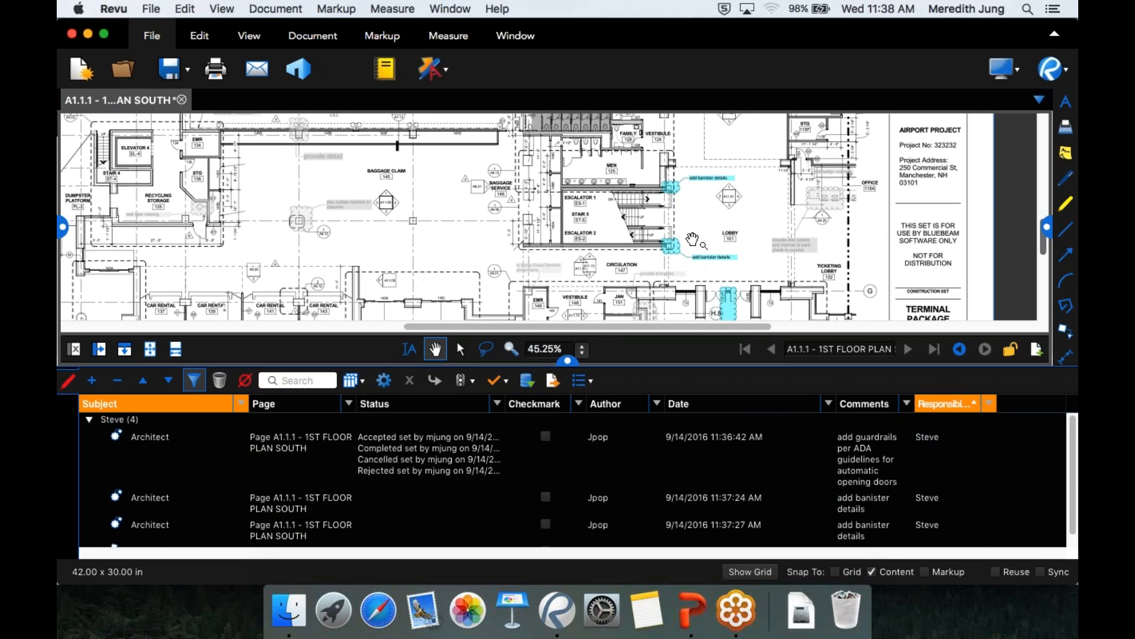
{"action": "scroll", "coordinate": [693, 248], "scroll_direction": "up", "scroll_amount": 4}
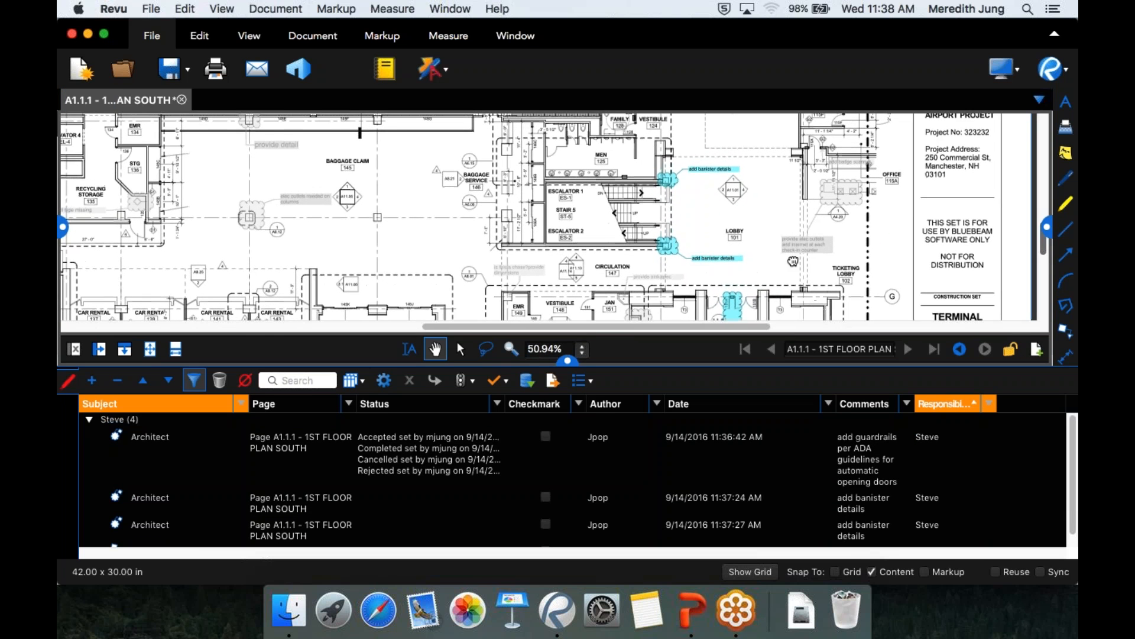
{"action": "scroll", "coordinate": [792, 225], "scroll_direction": "down", "scroll_amount": 5}
{"action": "scroll", "coordinate": [791, 225], "scroll_direction": "up", "scroll_amount": 5}
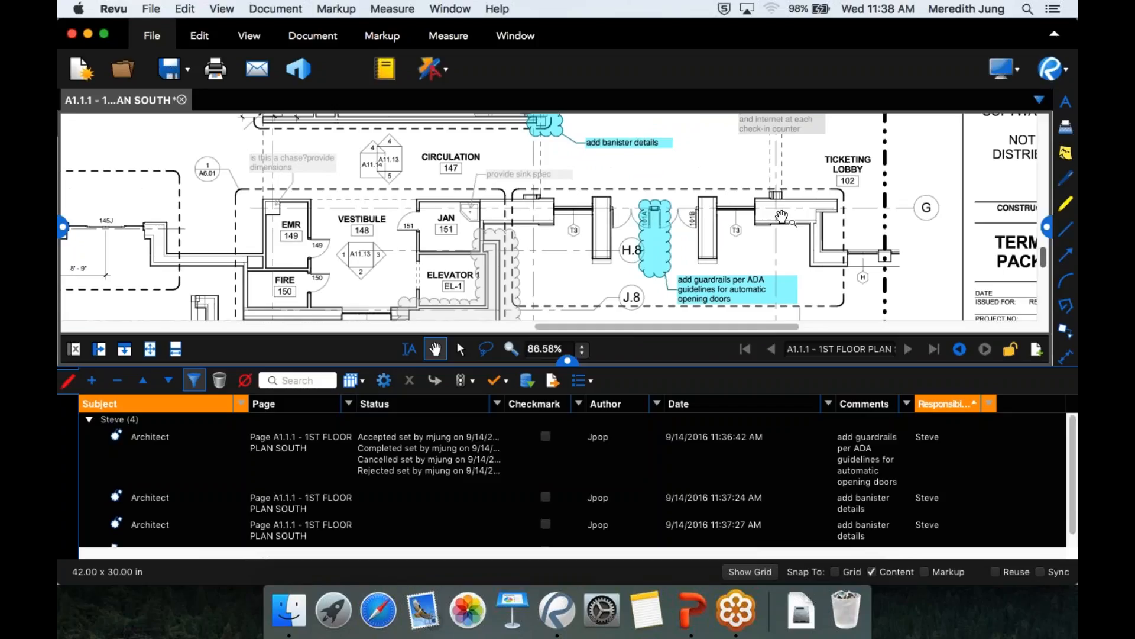
Append a PDF summary of the filtered markups to the current document, titled with the assignee's name followed by "Task List"
{"action": "left_click", "coordinate": [578, 381]}
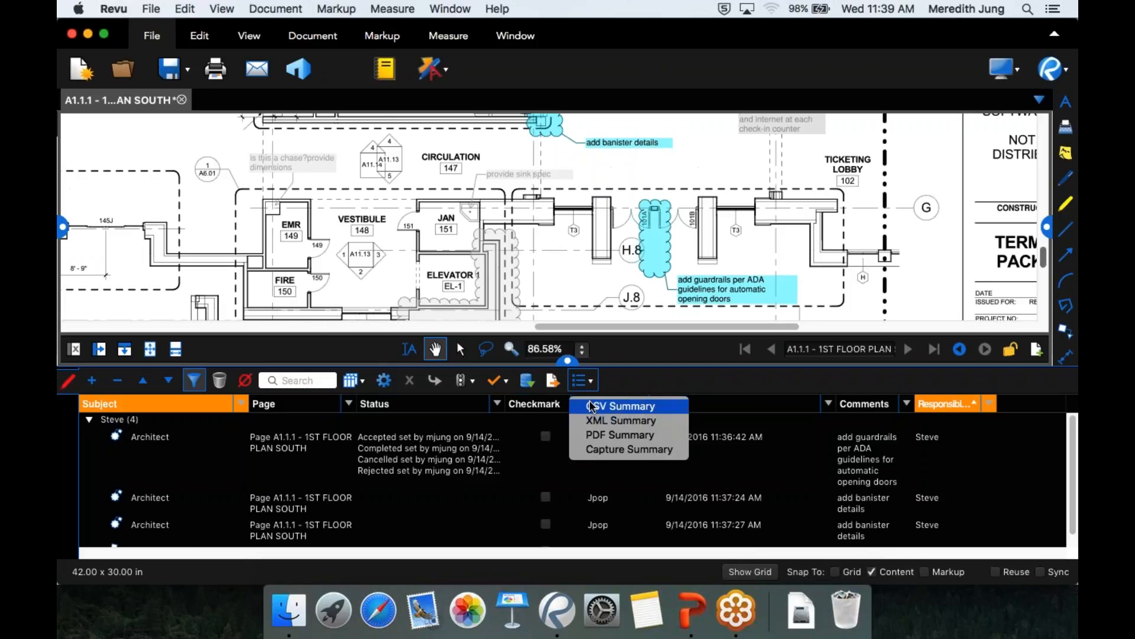
{"action": "left_click", "coordinate": [597, 435]}
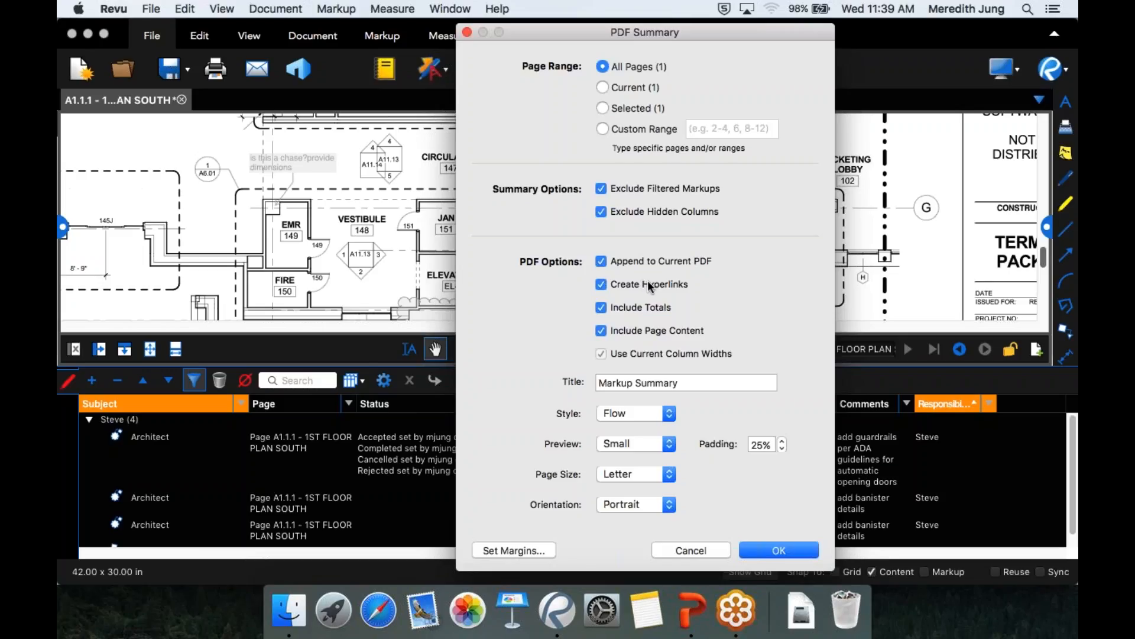
{"action": "left_click_drag", "start_coordinate": [682, 382], "coordinate": [596, 378]}
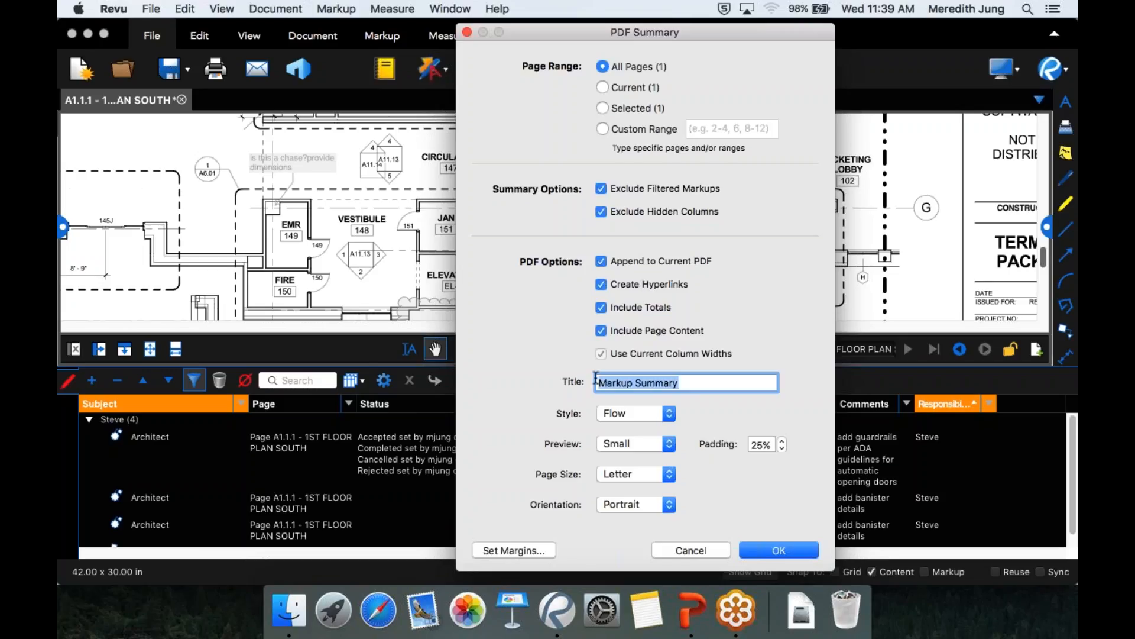
{"action": "type", "text": "Steve's Sta"}
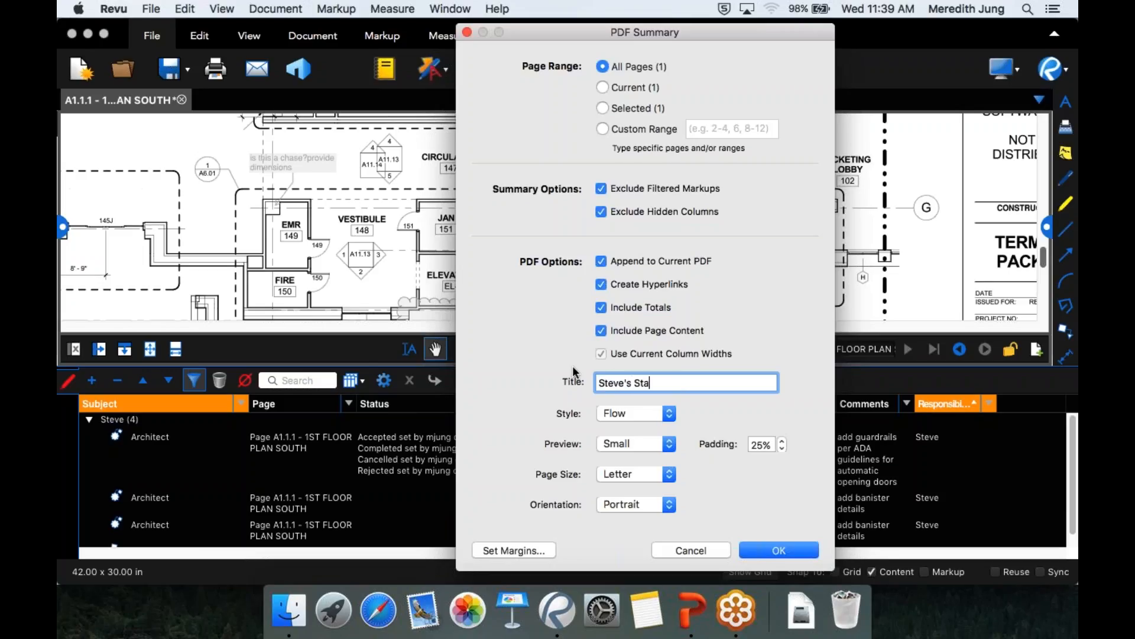
{"action": "key", "text": "BackSpace"}
{"action": "key", "text": "BackSpace"}
{"action": "key", "text": "BackSpace"}
{"action": "type", "text": "Task List"}
{"action": "left_click", "coordinate": [775, 550]}
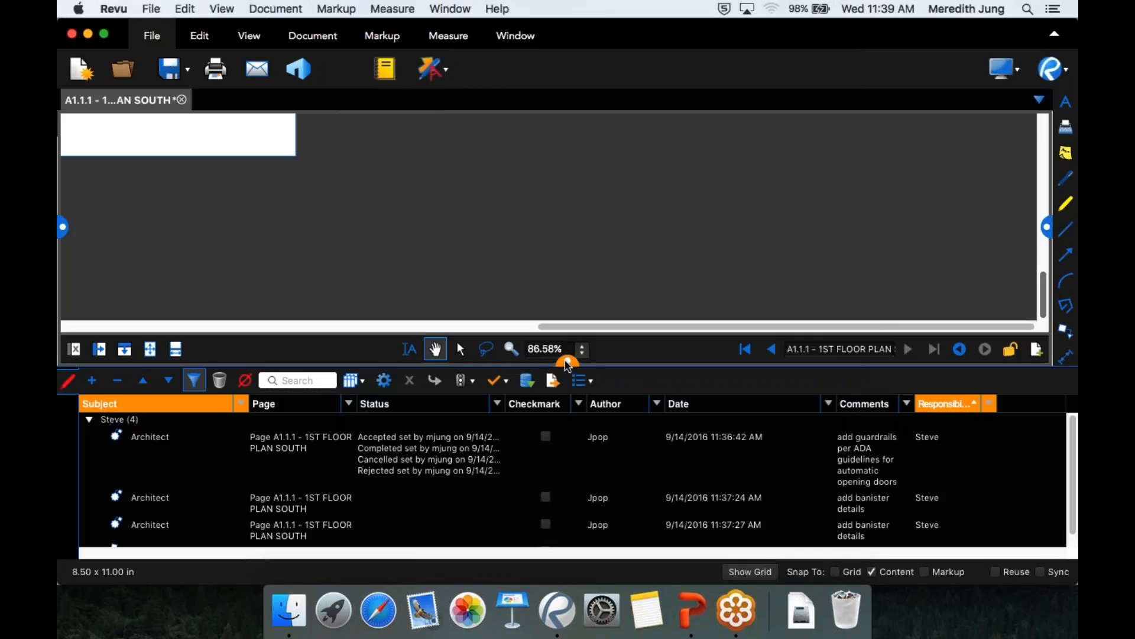
Hide the markups list, show the page thumbnails, and read through the appended task list page at full width
{"action": "left_click", "coordinate": [566, 364]}
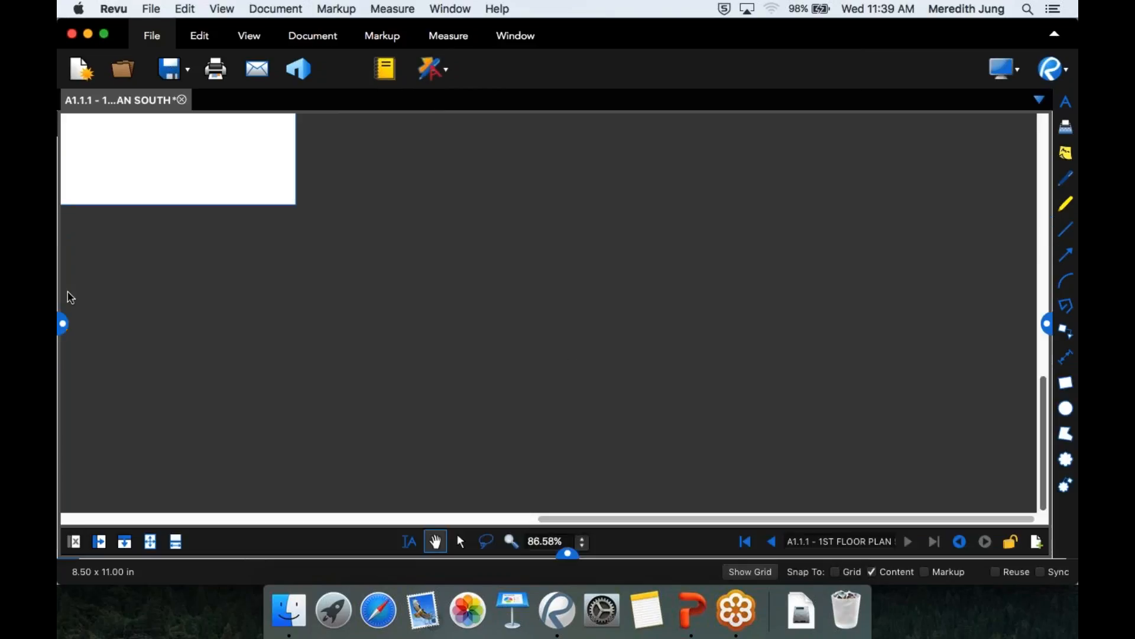
{"action": "left_click", "coordinate": [221, 9]}
{"action": "mouse_move", "coordinate": [234, 31]}
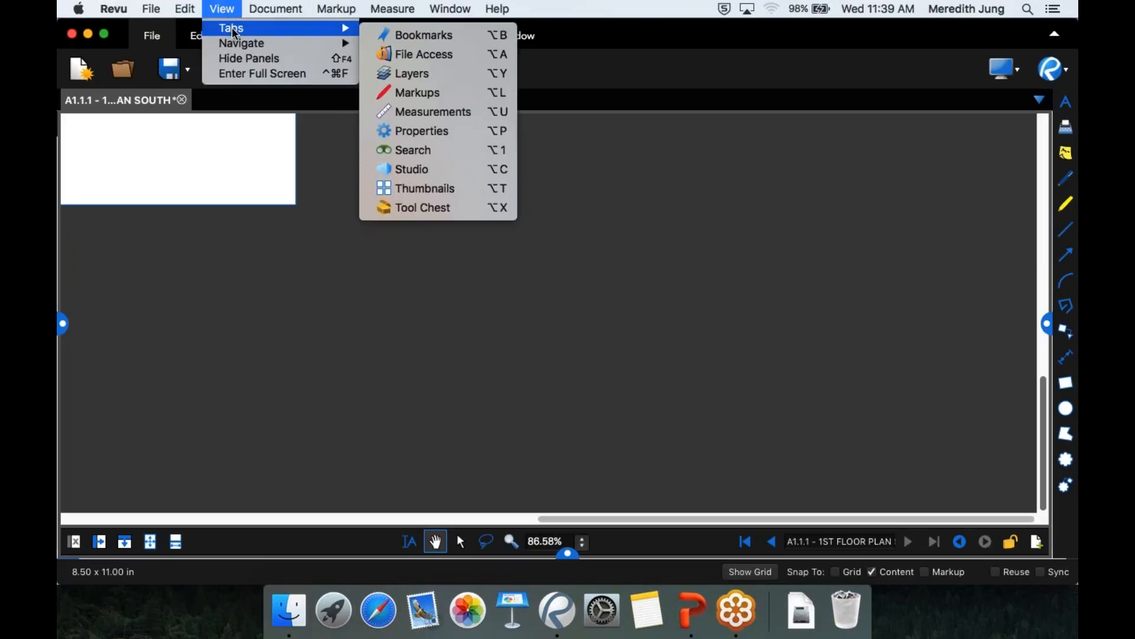
{"action": "left_click", "coordinate": [440, 194]}
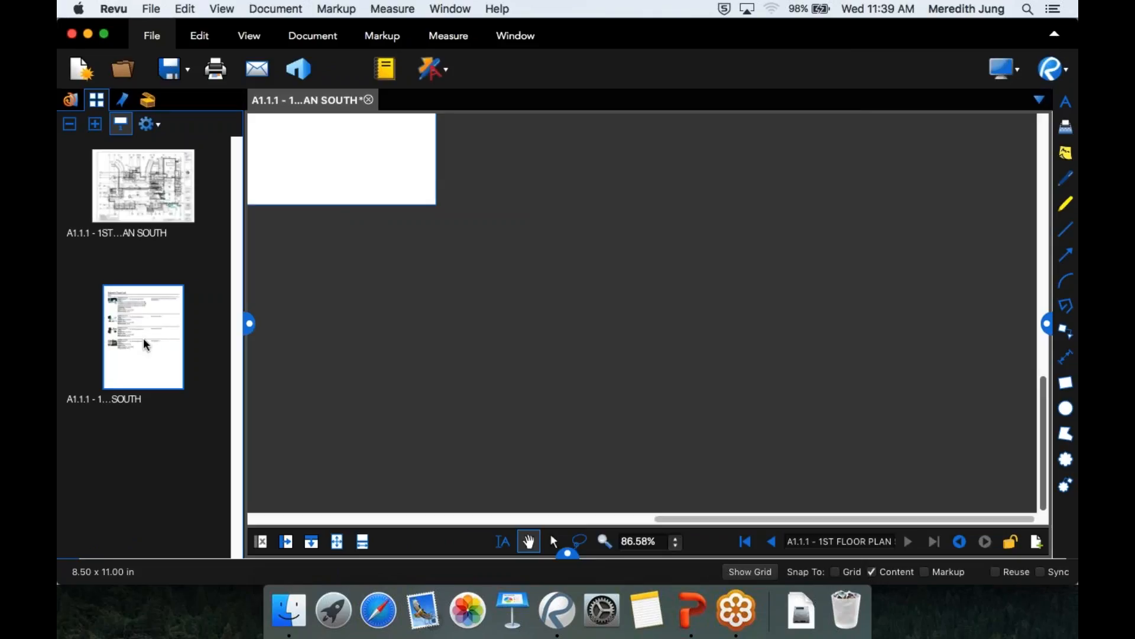
{"action": "left_click", "coordinate": [338, 541]}
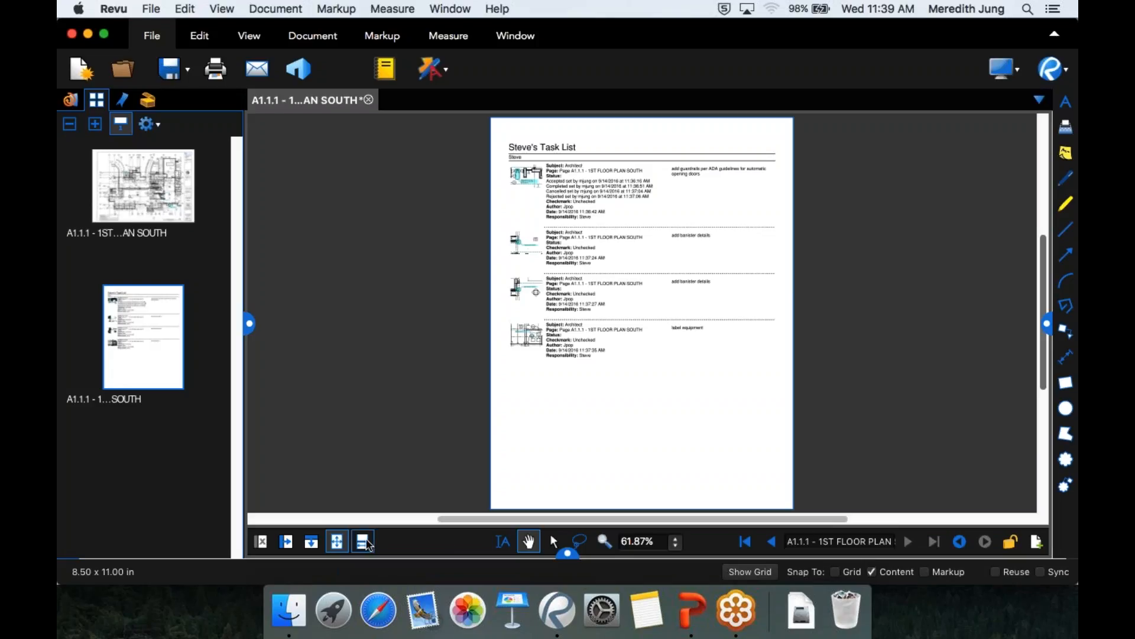
{"action": "left_click", "coordinate": [363, 542]}
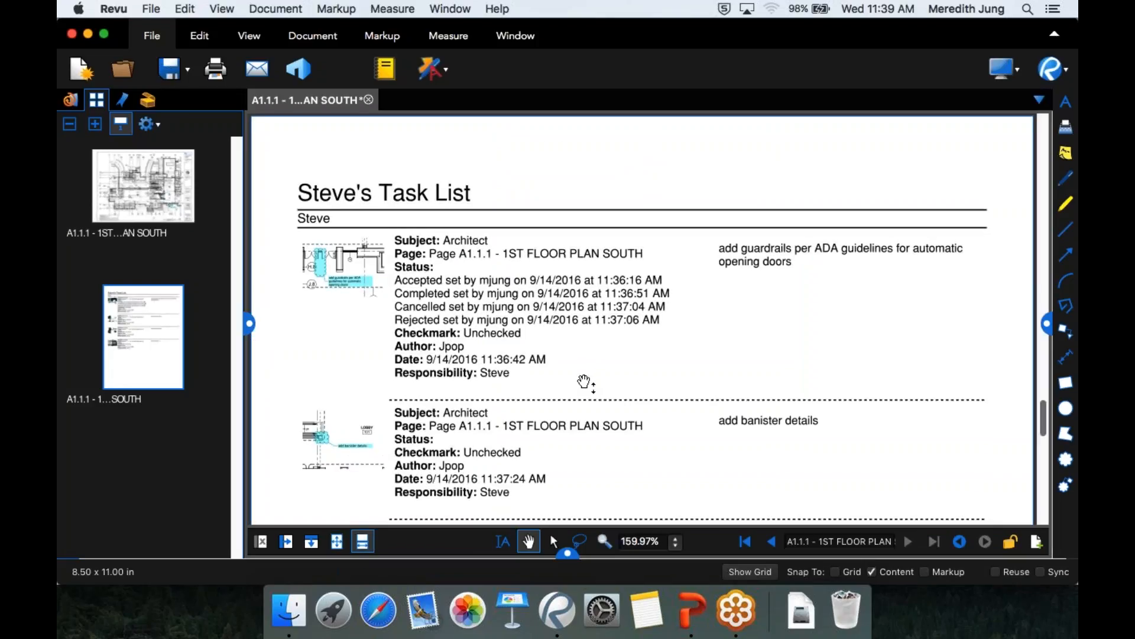
{"action": "scroll", "coordinate": [584, 382], "scroll_direction": "down", "scroll_amount": 3}
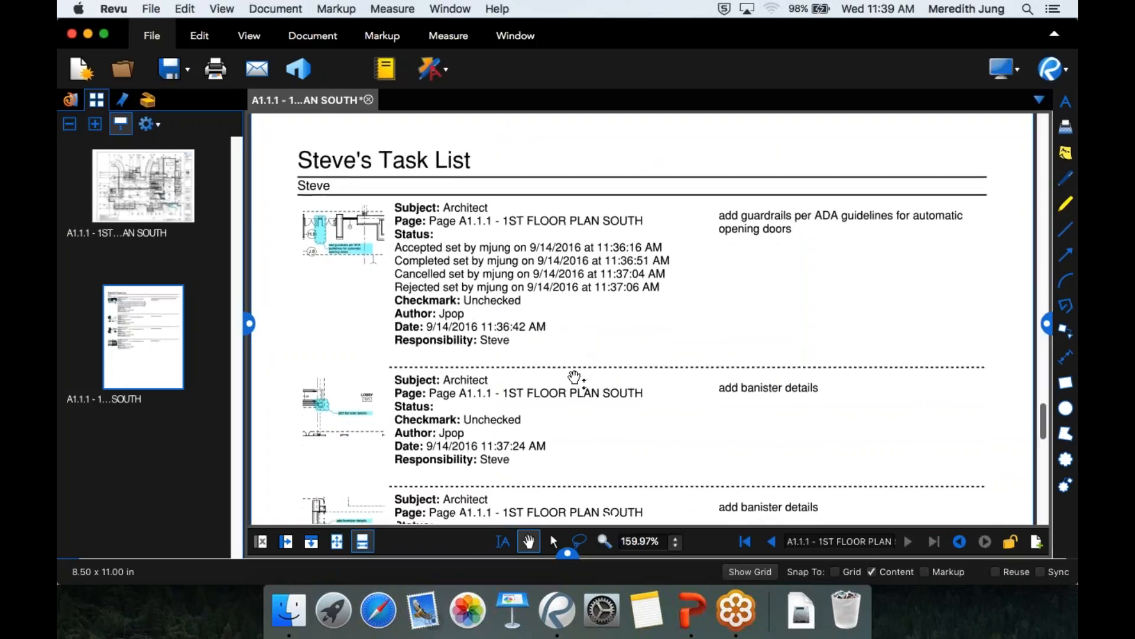
{"action": "scroll", "coordinate": [574, 379], "scroll_direction": "down", "scroll_amount": 5}
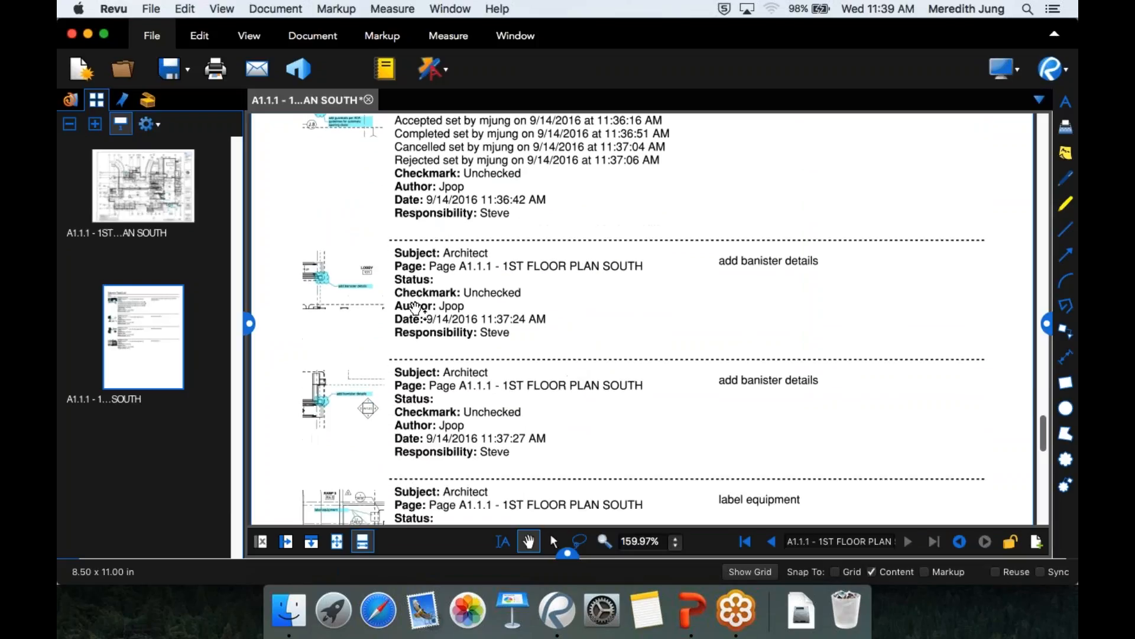
Follow the preview link of the second "add banister details" entry to the floor plan and examine the linked markup and its surroundings
{"action": "left_click", "coordinate": [323, 408]}
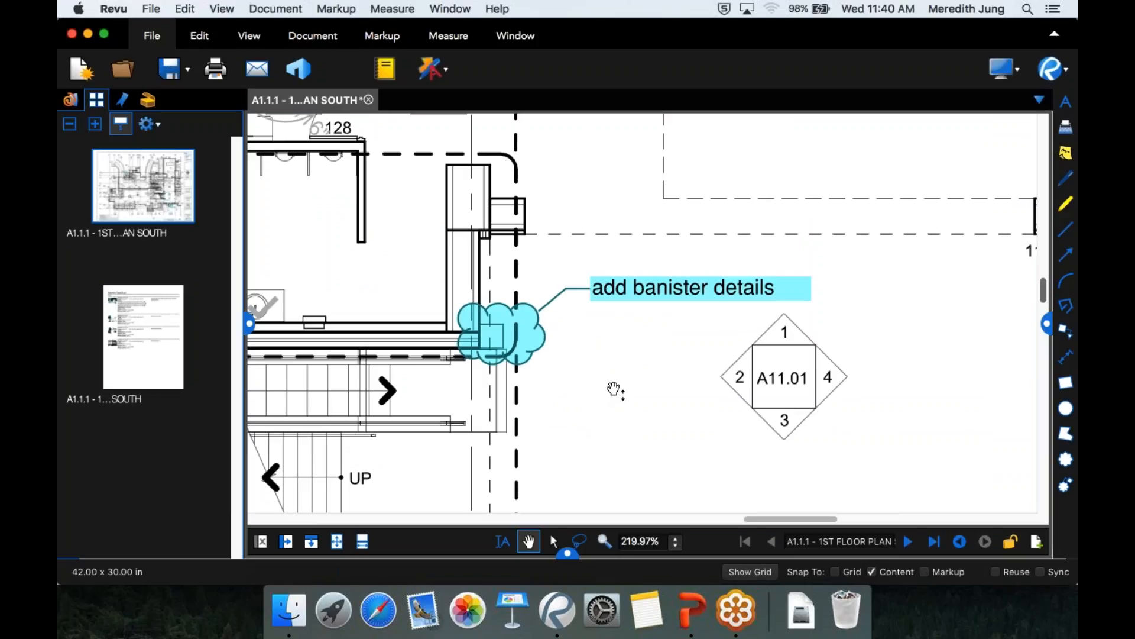
{"action": "scroll", "coordinate": [615, 391], "scroll_direction": "down", "scroll_amount": 2}
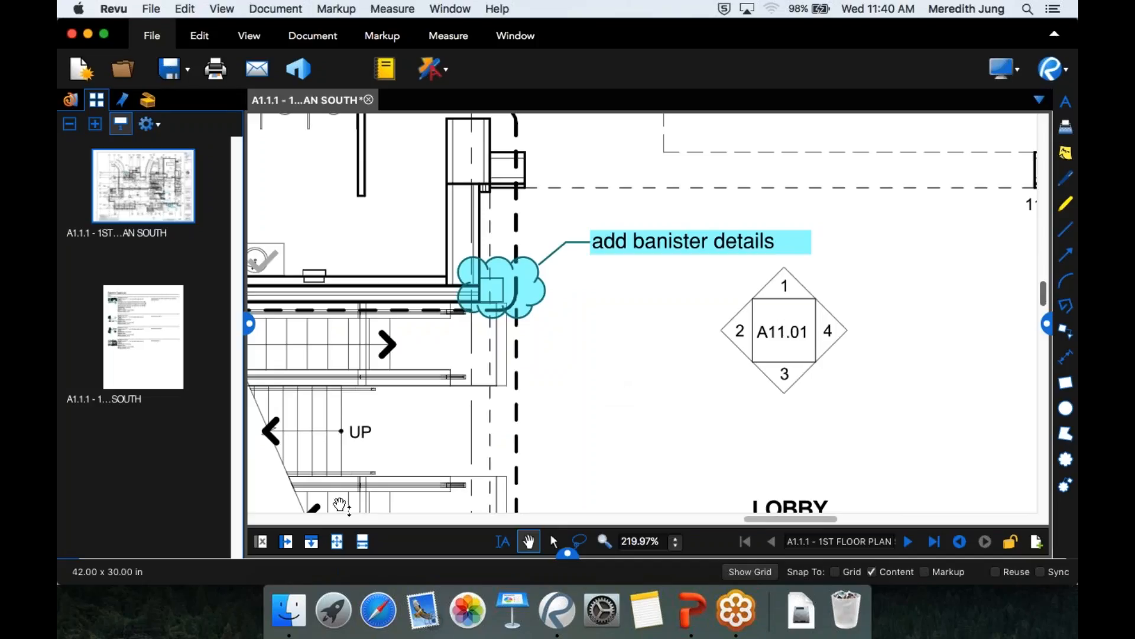
{"action": "left_click", "coordinate": [336, 548]}
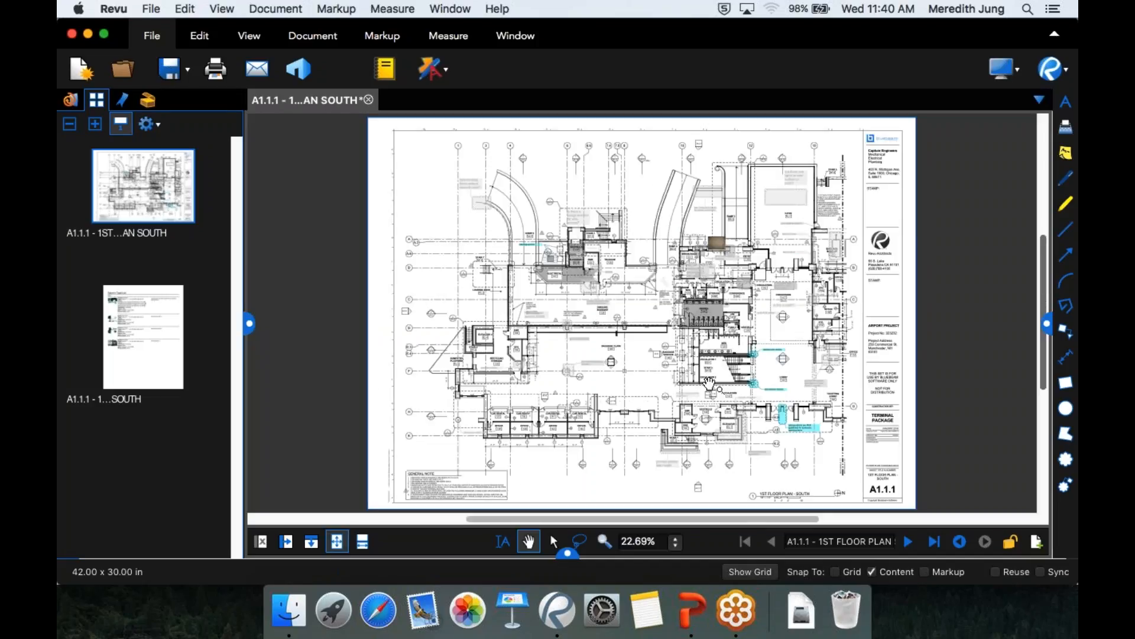
{"action": "scroll", "coordinate": [758, 361], "scroll_direction": "down", "scroll_amount": 2}
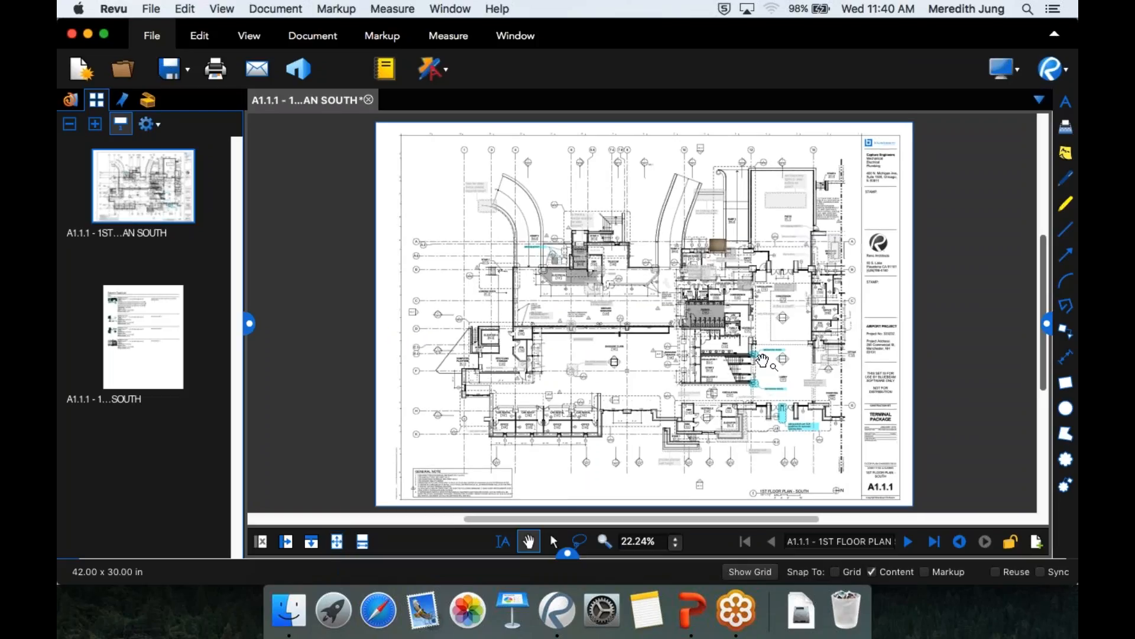
{"action": "scroll", "coordinate": [759, 361], "scroll_direction": "up", "scroll_amount": 2}
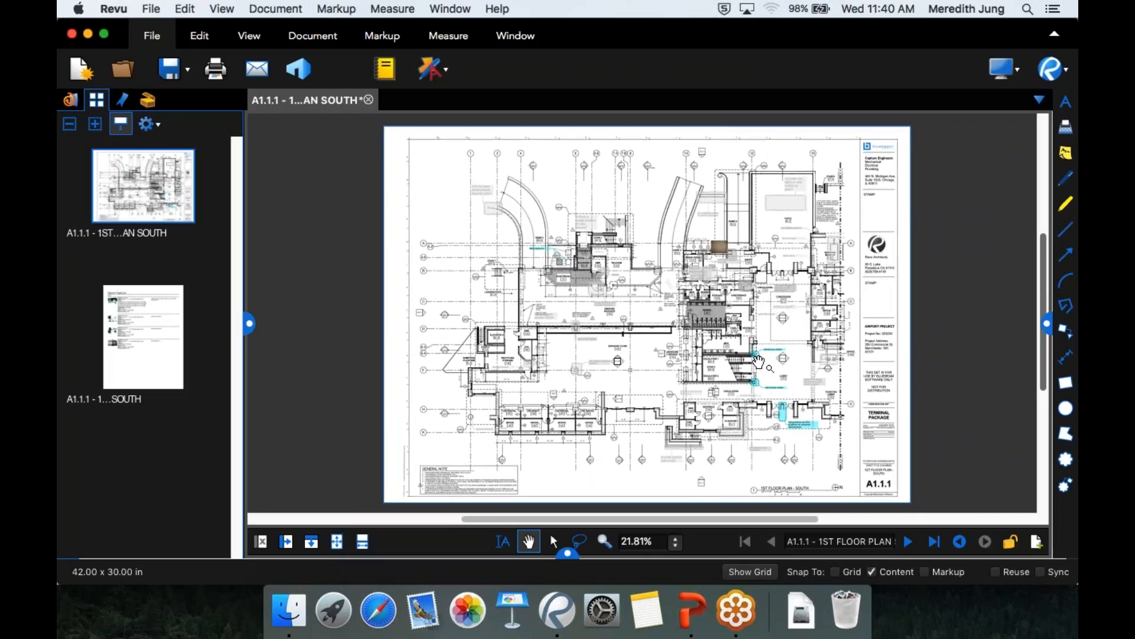
{"action": "scroll", "coordinate": [758, 362], "scroll_direction": "up", "scroll_amount": 2}
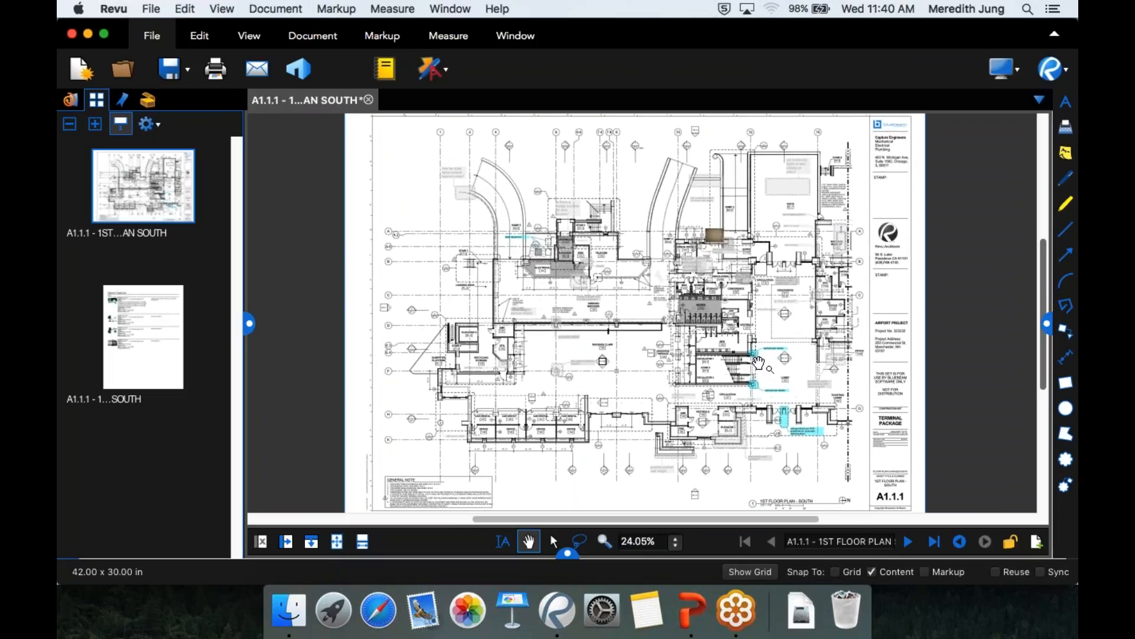
{"action": "scroll", "coordinate": [759, 362], "scroll_direction": "up", "scroll_amount": 3}
{"action": "scroll", "coordinate": [759, 362], "scroll_direction": "down", "scroll_amount": 15}
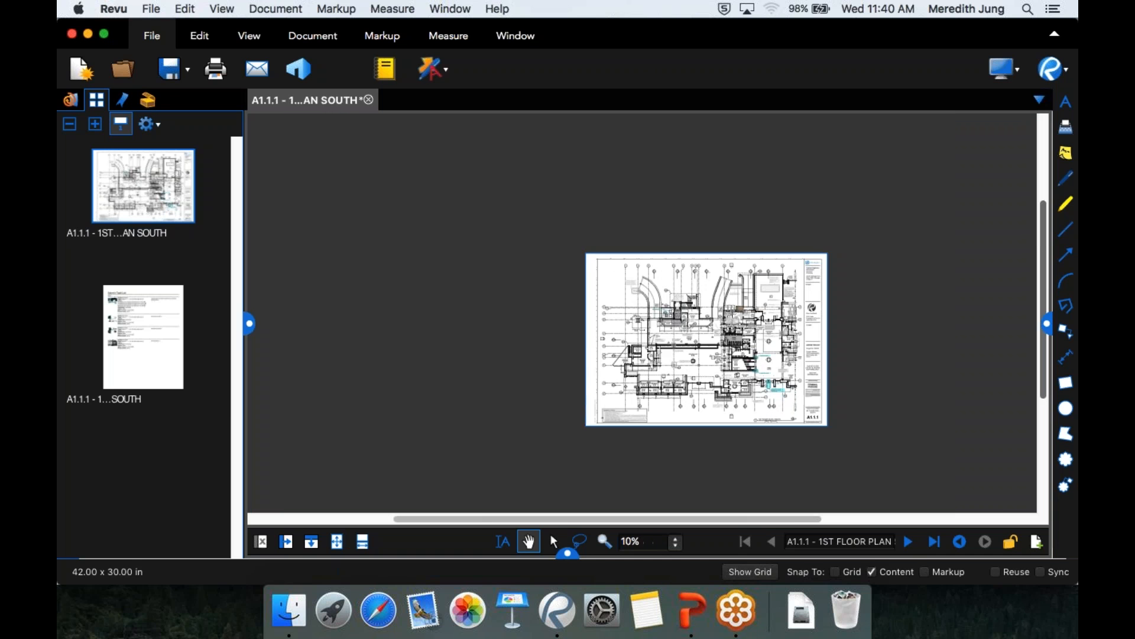
{"action": "scroll", "coordinate": [758, 368], "scroll_direction": "up", "scroll_amount": 15}
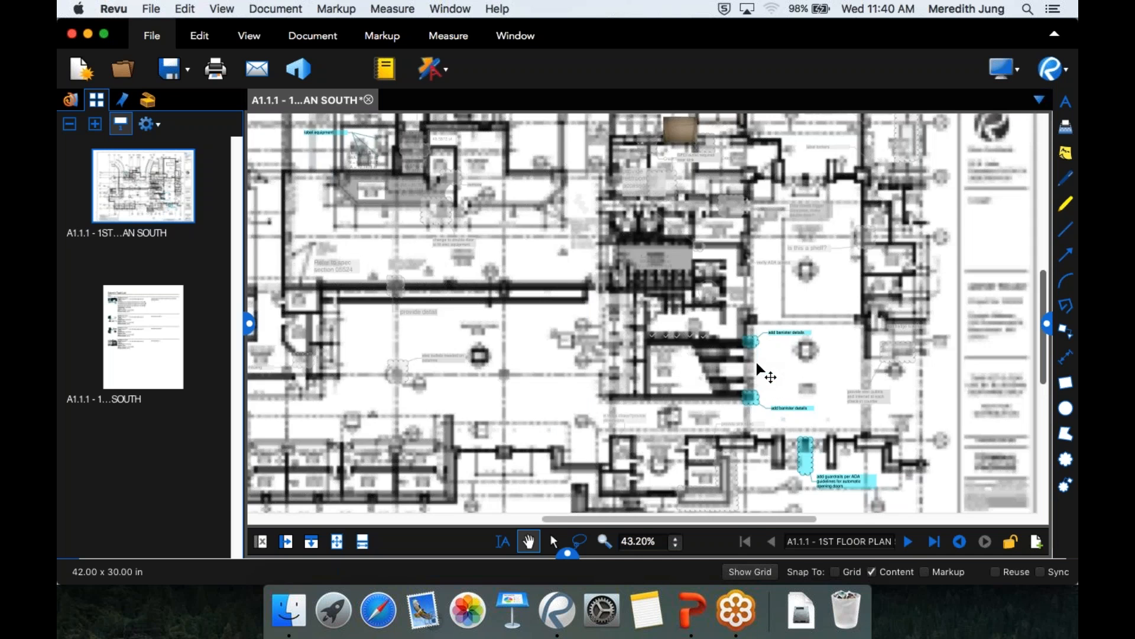
{"action": "mouse_move", "coordinate": [752, 381]}
{"action": "left_mouse_down"}
{"action": "mouse_move", "coordinate": [737, 440]}
{"action": "mouse_move", "coordinate": [682, 512]}
{"action": "left_mouse_up"}
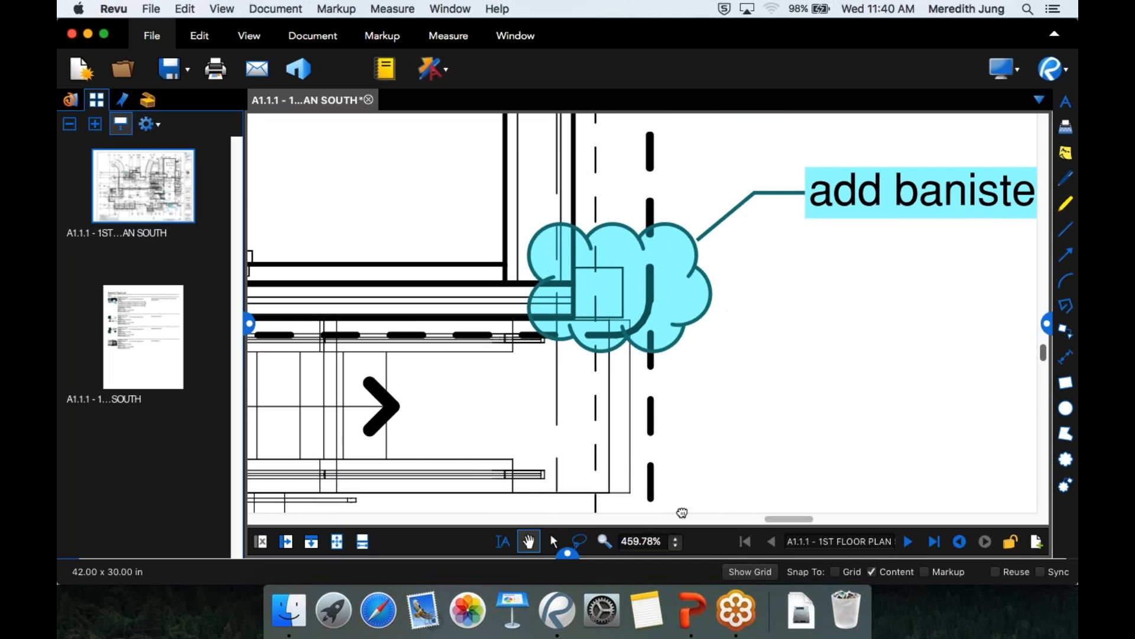
{"action": "scroll", "coordinate": [601, 412], "scroll_direction": "right", "scroll_amount": 5}
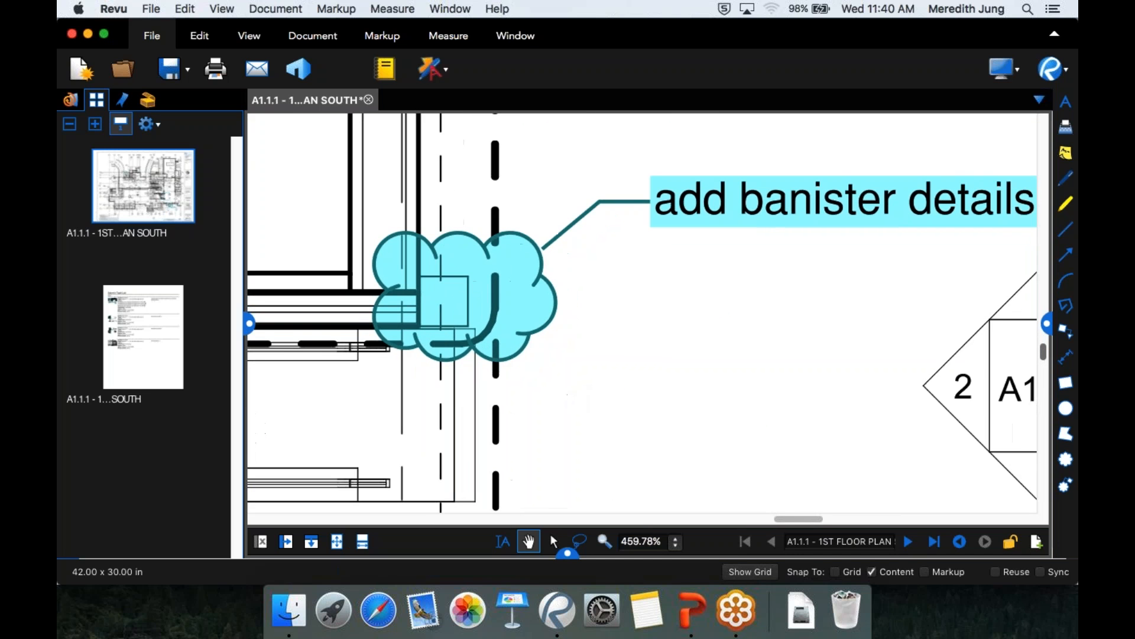
{"action": "scroll", "coordinate": [579, 400], "scroll_direction": "up", "scroll_amount": 2}
{"action": "scroll", "coordinate": [579, 400], "scroll_direction": "down", "scroll_amount": 15}
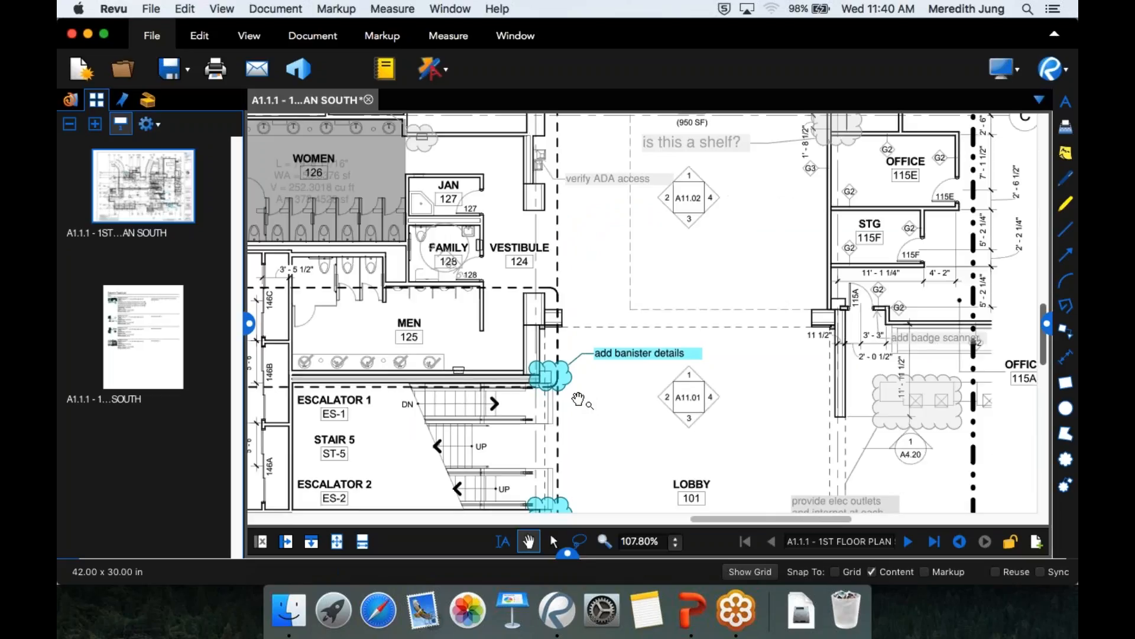
Close the floor plan document and answer the save prompt
{"action": "left_click", "coordinate": [368, 99]}
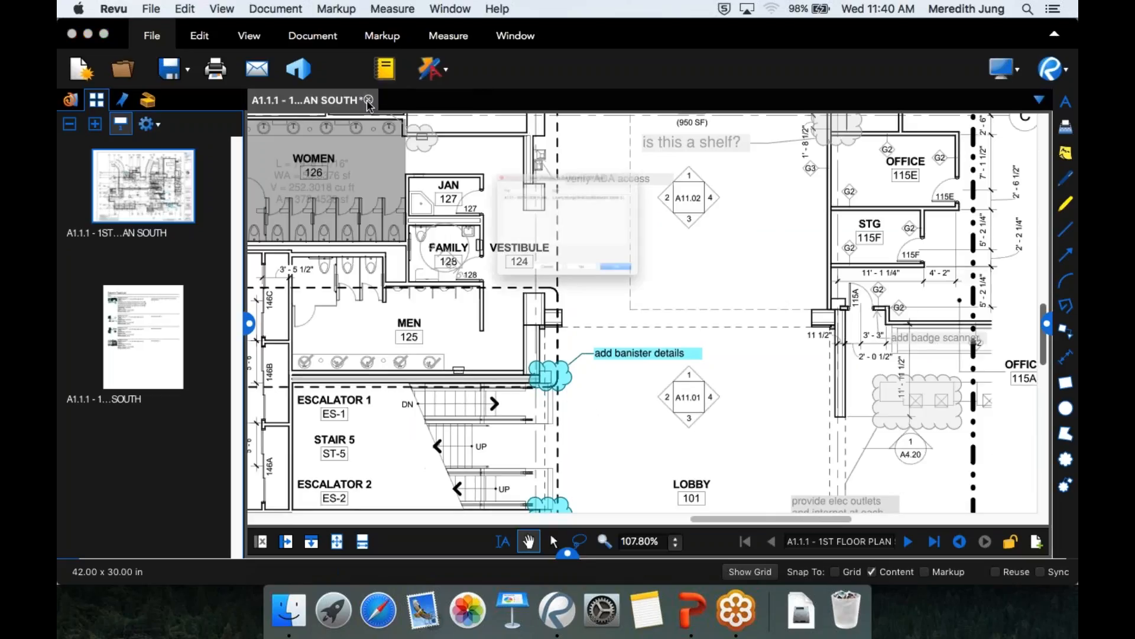
{"action": "left_click", "coordinate": [618, 336]}
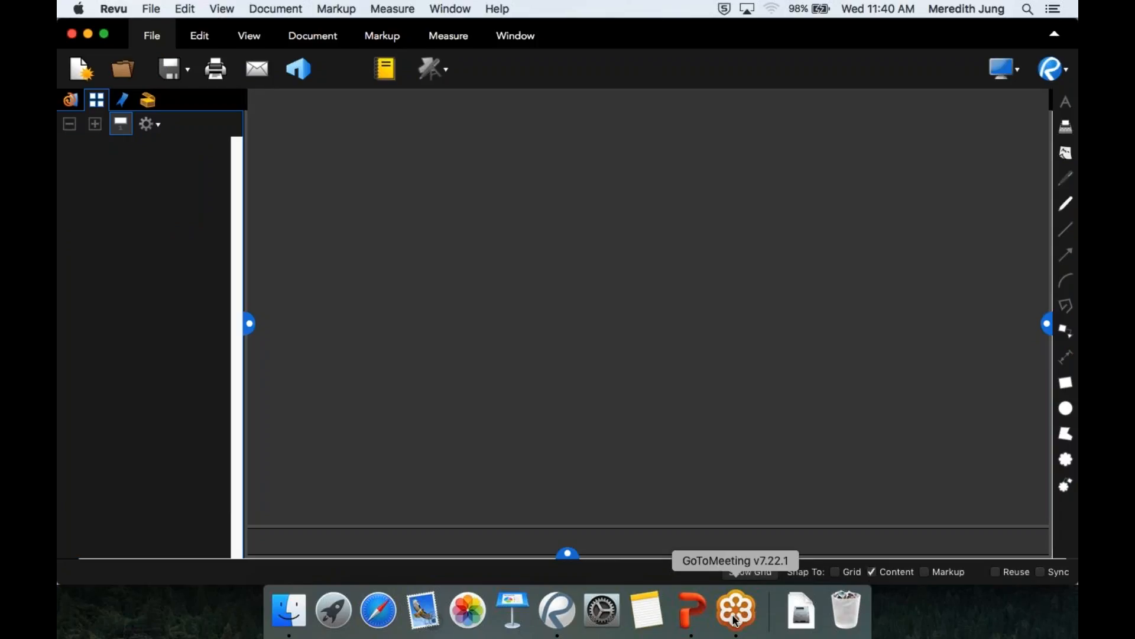
Switch to the PowerPoint presentation and display the Revu Mac Features slide
{"action": "left_click", "coordinate": [707, 624]}
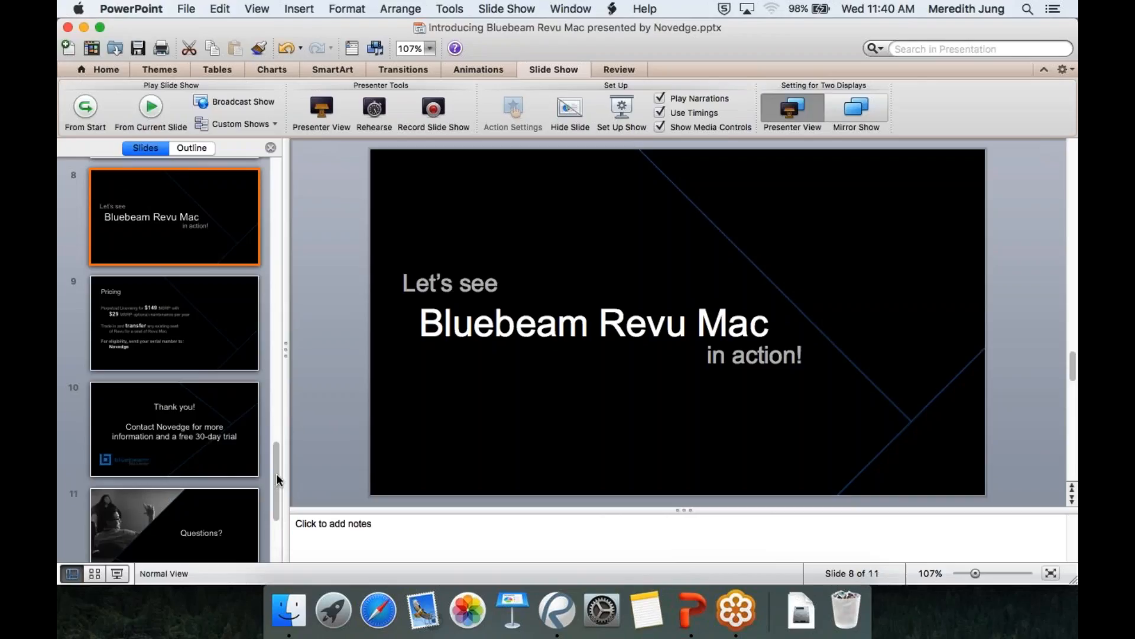
{"action": "scroll", "coordinate": [218, 255], "scroll_direction": "down", "scroll_amount": 3}
{"action": "scroll", "coordinate": [217, 255], "scroll_direction": "up", "scroll_amount": 4}
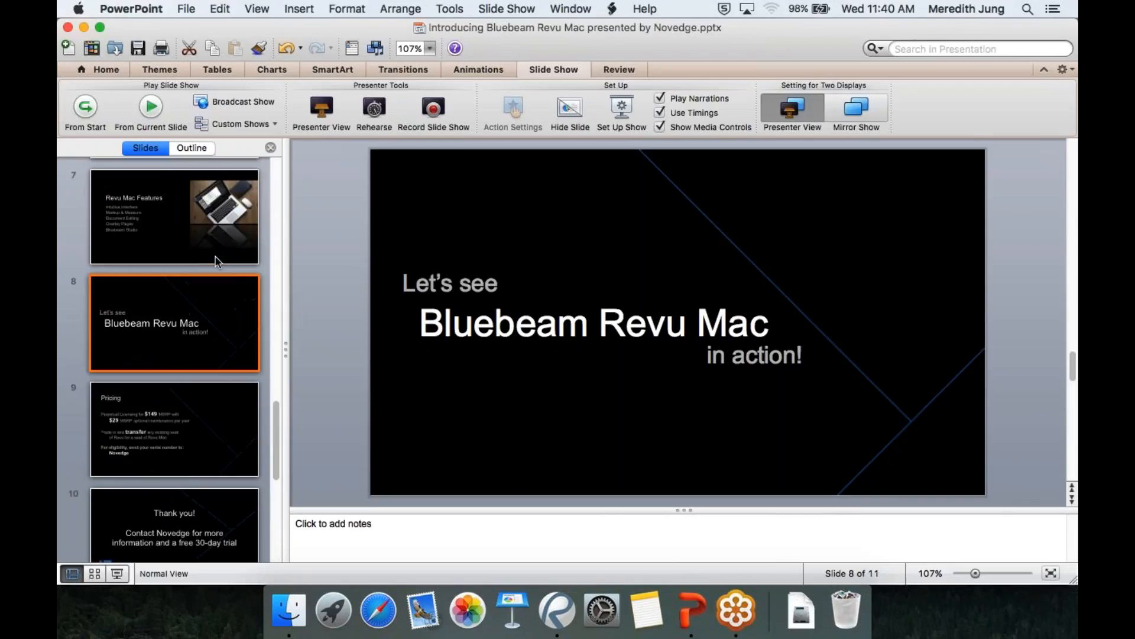
{"action": "left_click", "coordinate": [177, 237]}
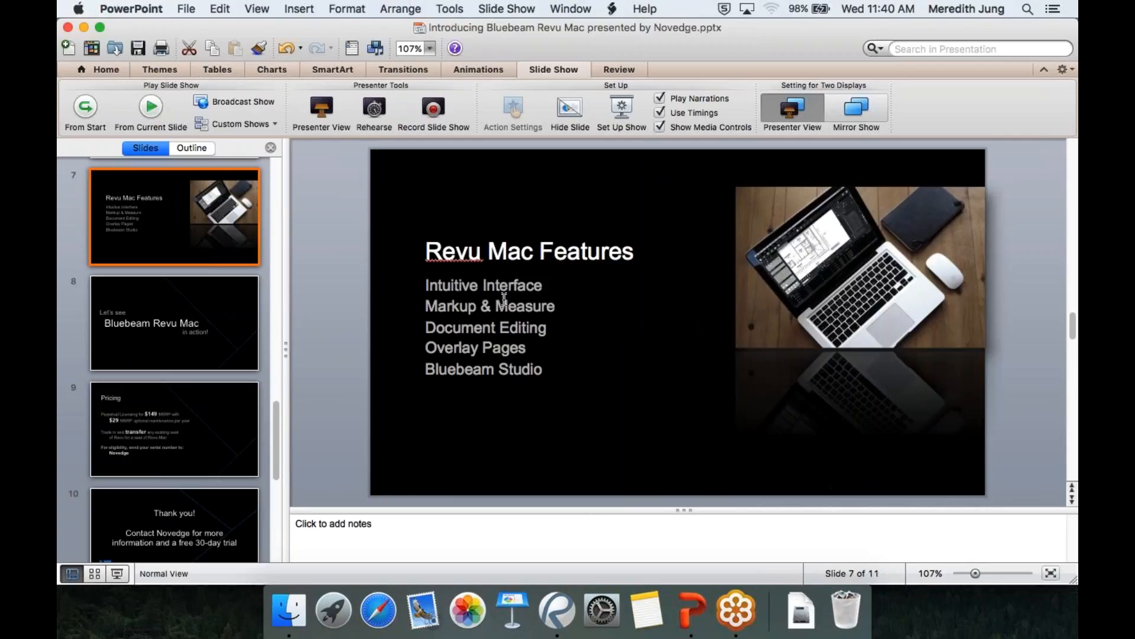
Switch back to Revu and open the Combined Set document from the recent files
{"action": "left_click", "coordinate": [559, 626]}
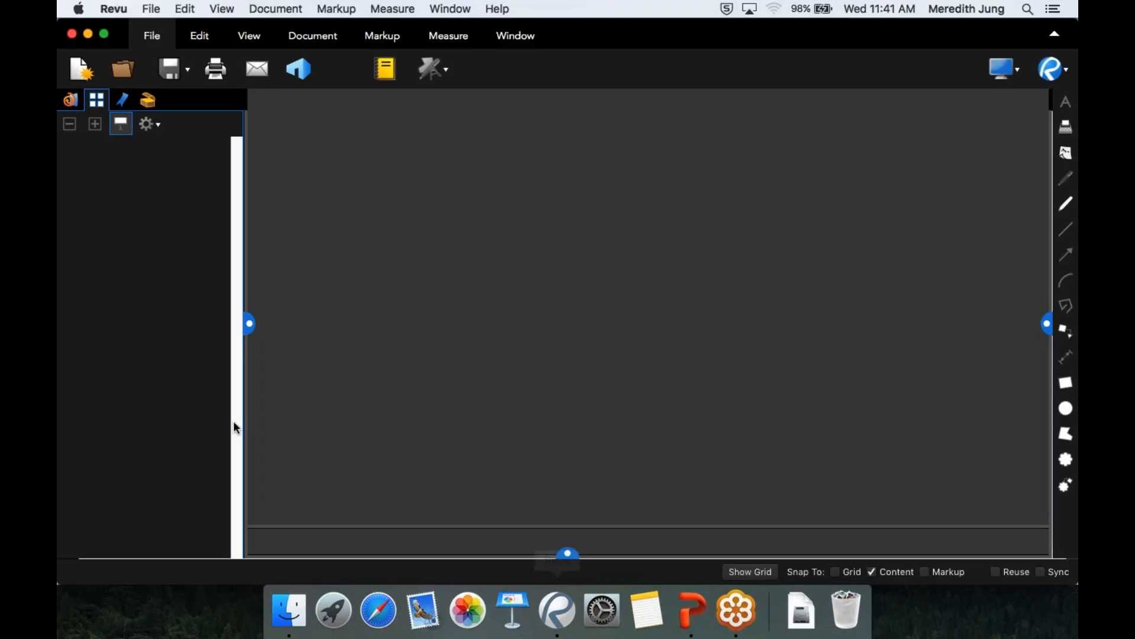
{"action": "left_click", "coordinate": [69, 102]}
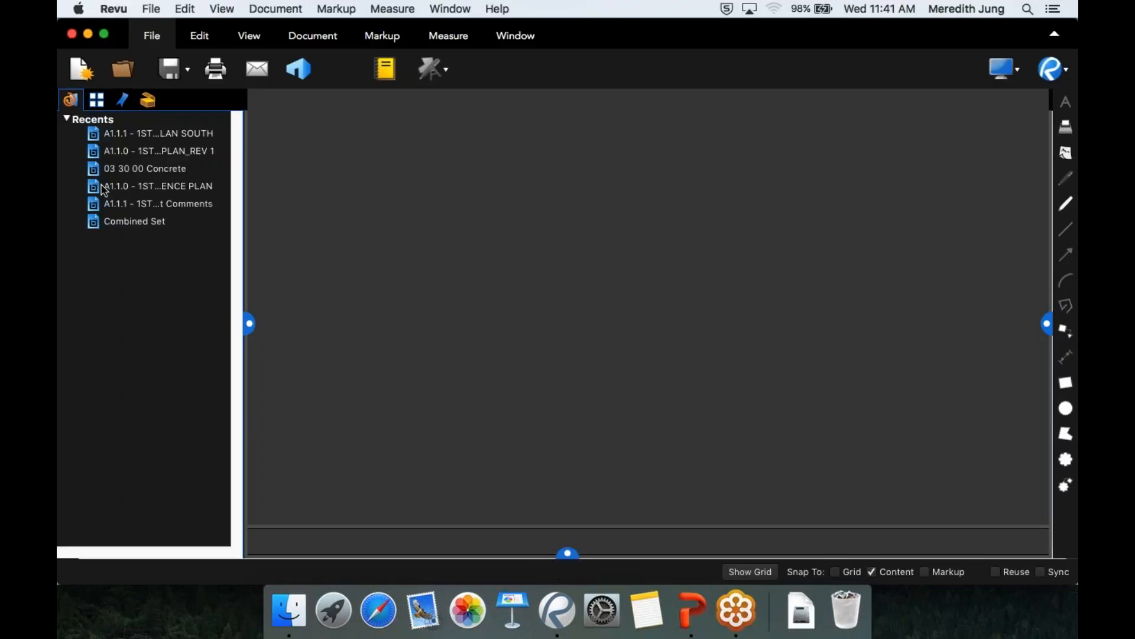
{"action": "left_click", "coordinate": [142, 228]}
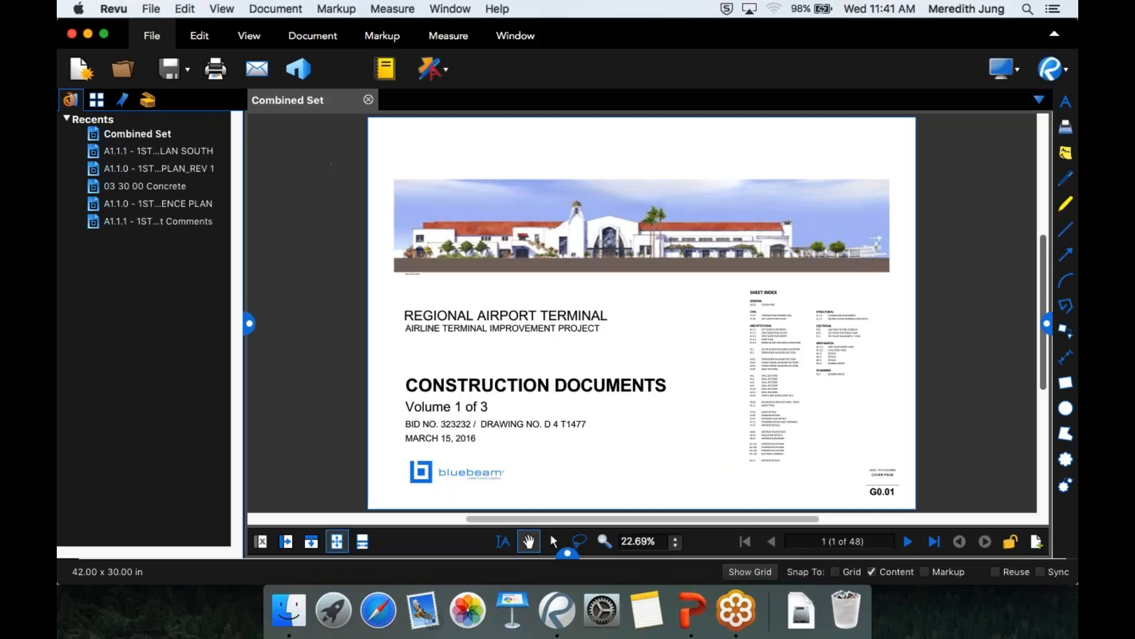
Leave only the page thumbnails open beside the Combined Set, without the markups list and properties, and go to page 2
{"action": "left_click", "coordinate": [98, 101]}
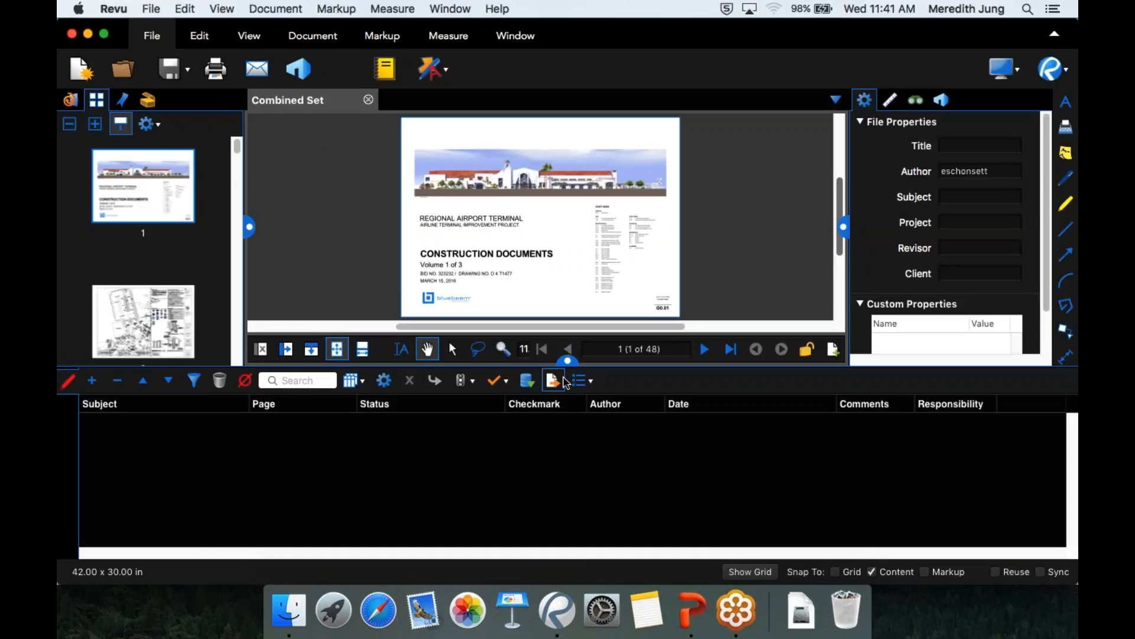
{"action": "left_click", "coordinate": [568, 363]}
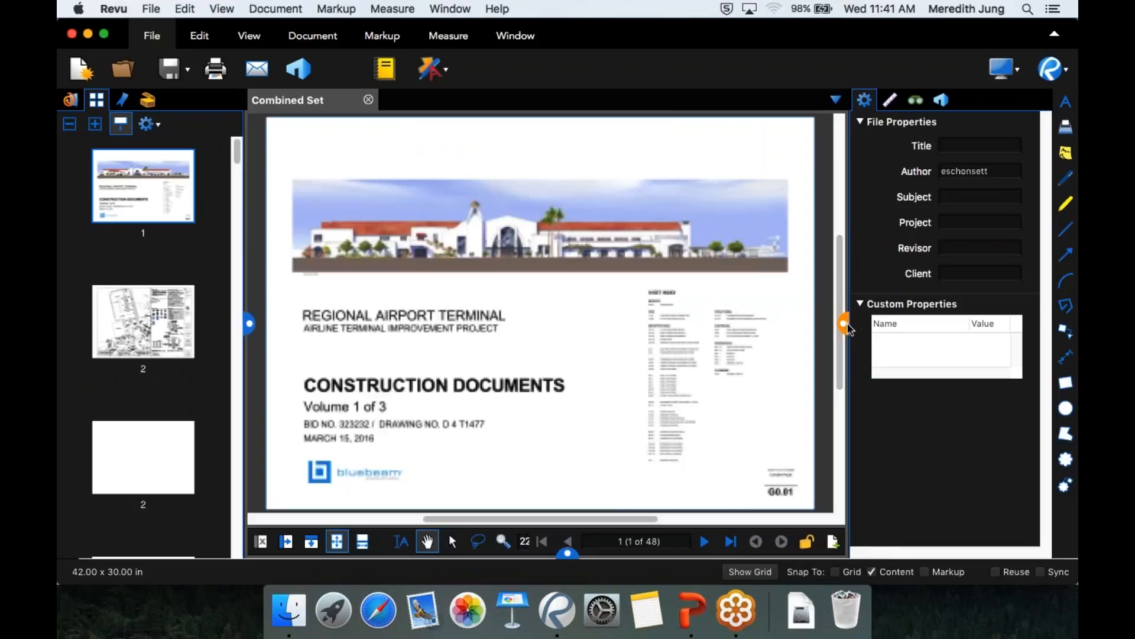
{"action": "left_click", "coordinate": [852, 322]}
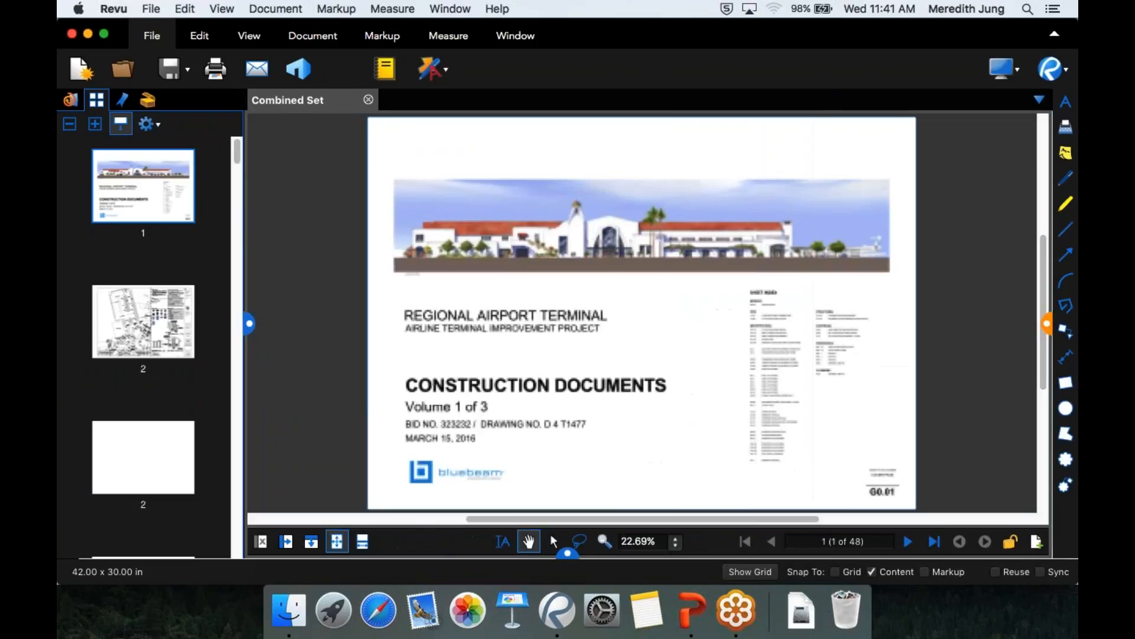
{"action": "left_click", "coordinate": [137, 325]}
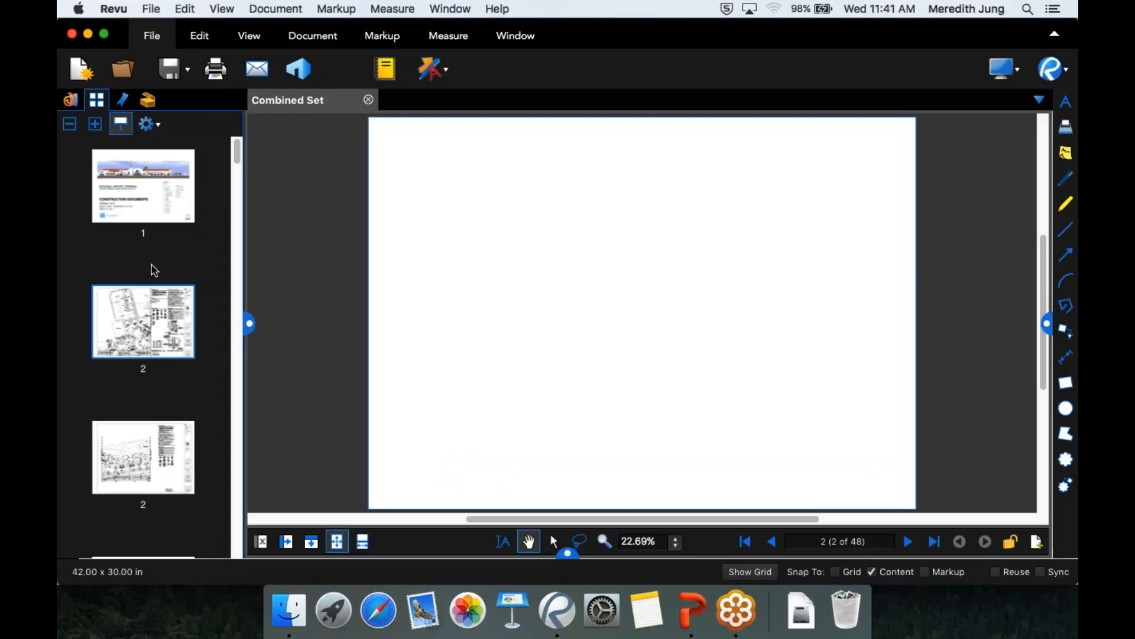
Look through the page thumbnails of the Combined Set and return to its first pages
{"action": "scroll", "coordinate": [136, 396], "scroll_direction": "down", "scroll_amount": 10}
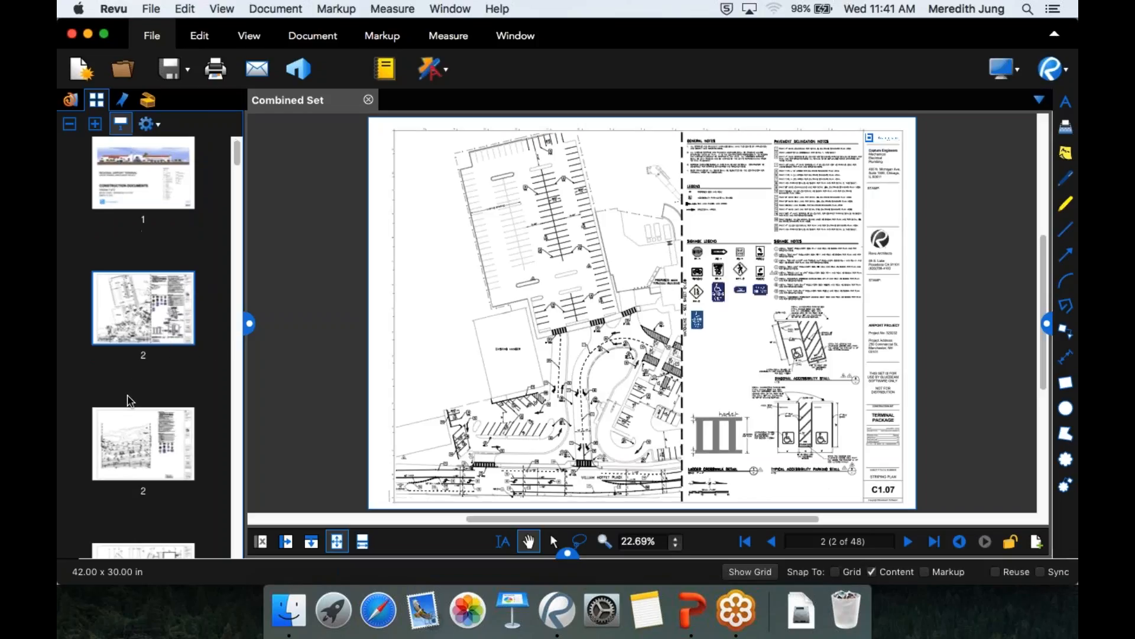
{"action": "scroll", "coordinate": [132, 378], "scroll_direction": "up", "scroll_amount": 5}
{"action": "scroll", "coordinate": [126, 393], "scroll_direction": "down", "scroll_amount": 20}
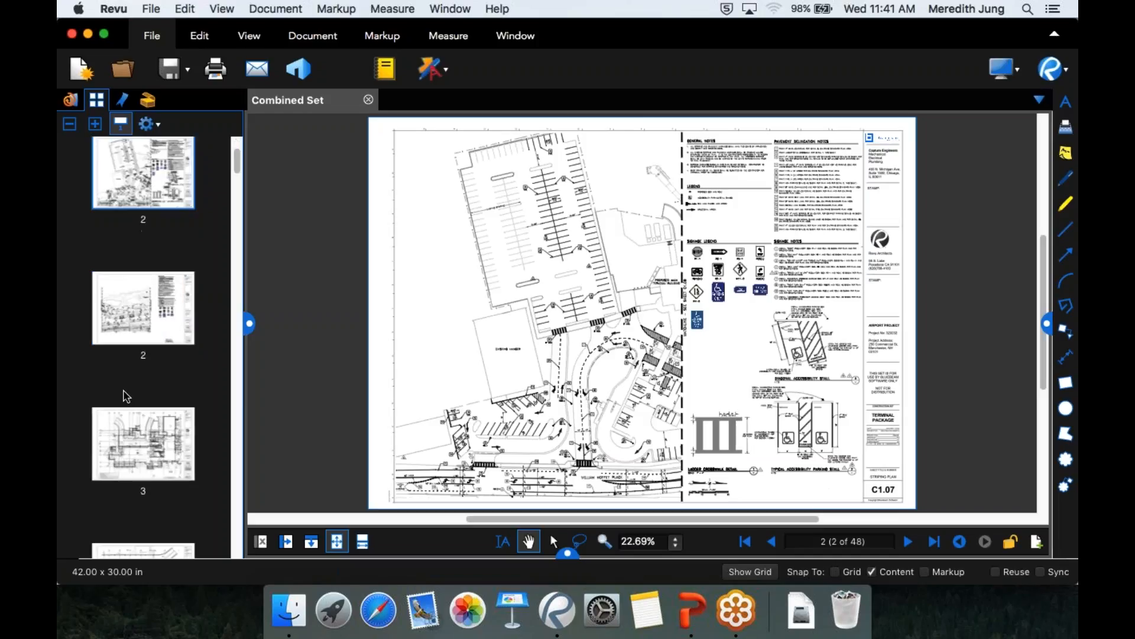
{"action": "scroll", "coordinate": [123, 395], "scroll_direction": "up", "scroll_amount": 10}
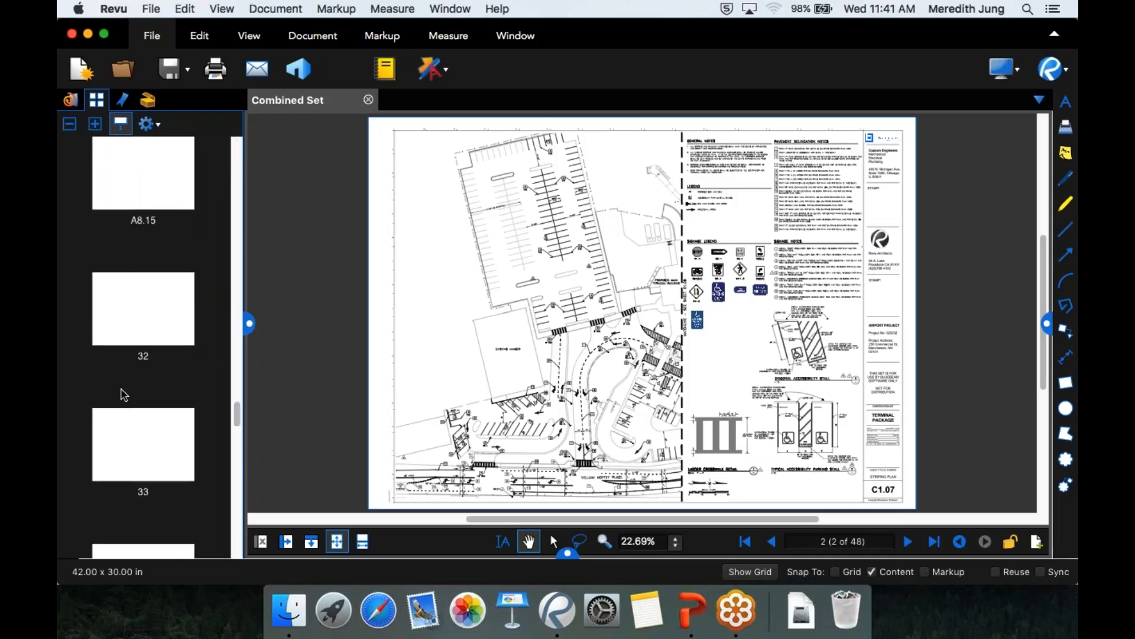
{"action": "scroll", "coordinate": [124, 395], "scroll_direction": "up", "scroll_amount": 5}
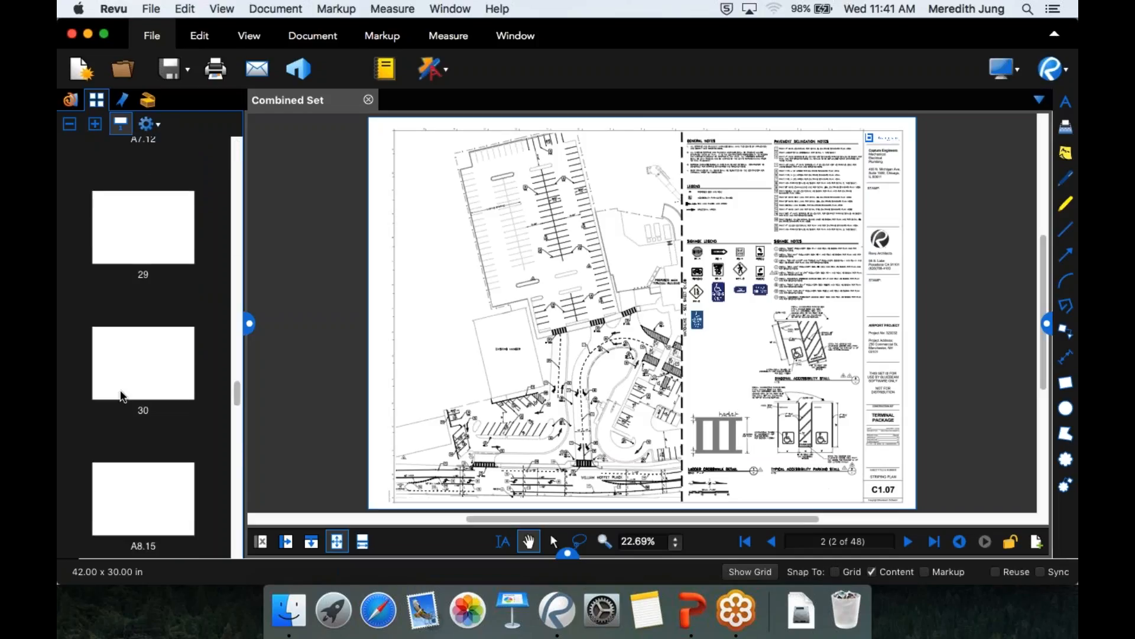
{"action": "scroll", "coordinate": [122, 397], "scroll_direction": "up", "scroll_amount": 10}
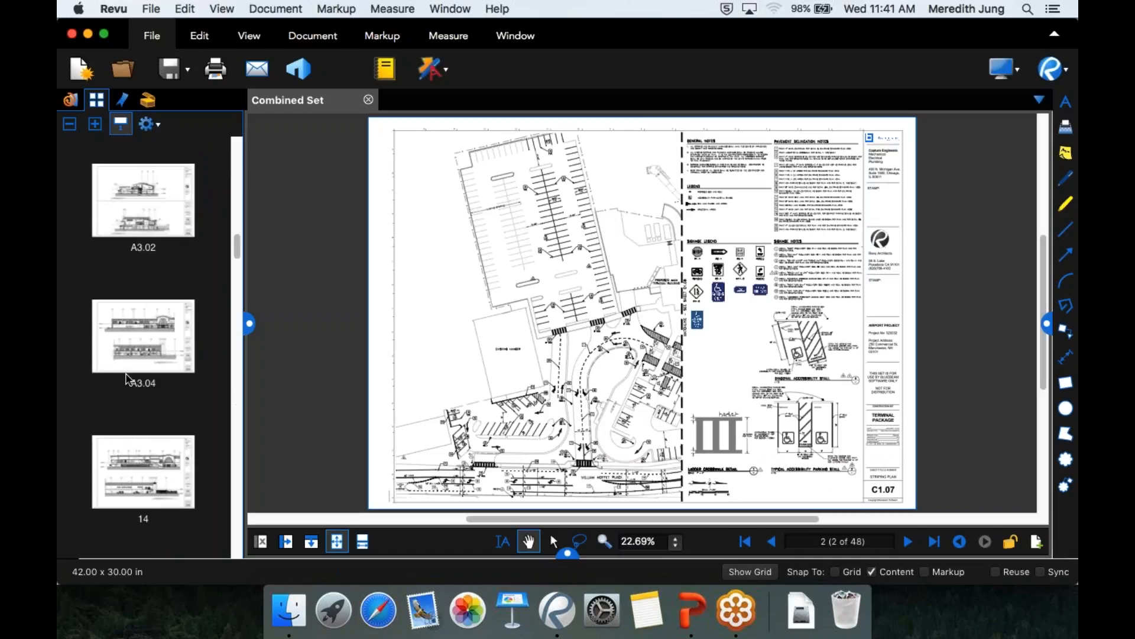
{"action": "scroll", "coordinate": [131, 387], "scroll_direction": "up", "scroll_amount": 1}
{"action": "scroll", "coordinate": [128, 382], "scroll_direction": "up", "scroll_amount": 10}
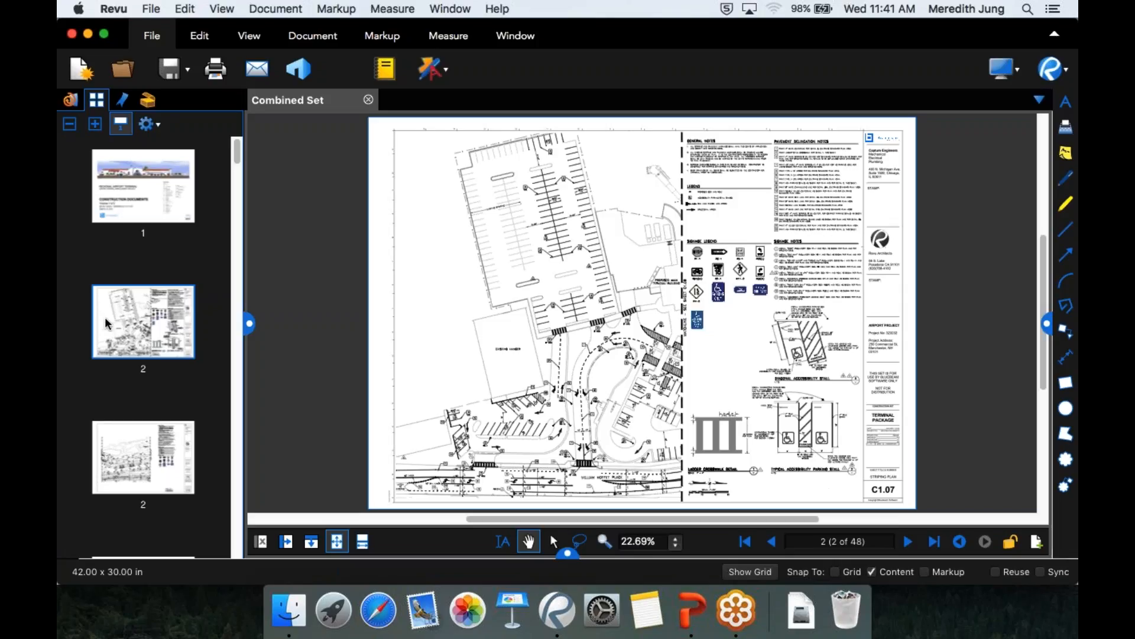
Review the page commands available for page 2, the Cut Content and Erase Content options, and the document-wide page commands
{"action": "right_click", "coordinate": [104, 317]}
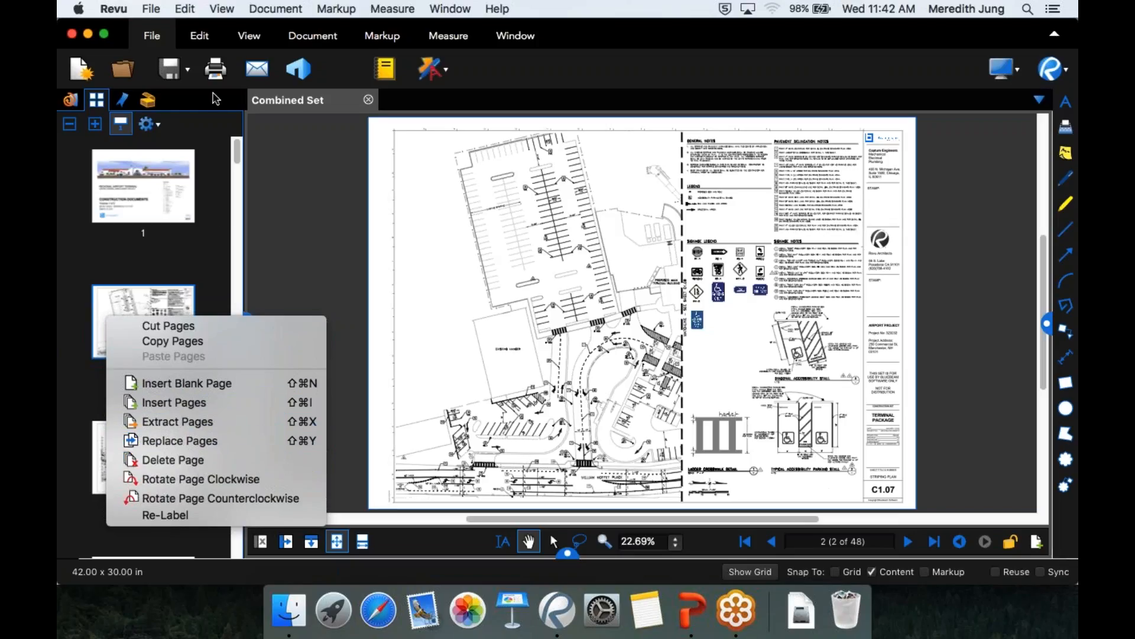
{"action": "left_click", "coordinate": [308, 54]}
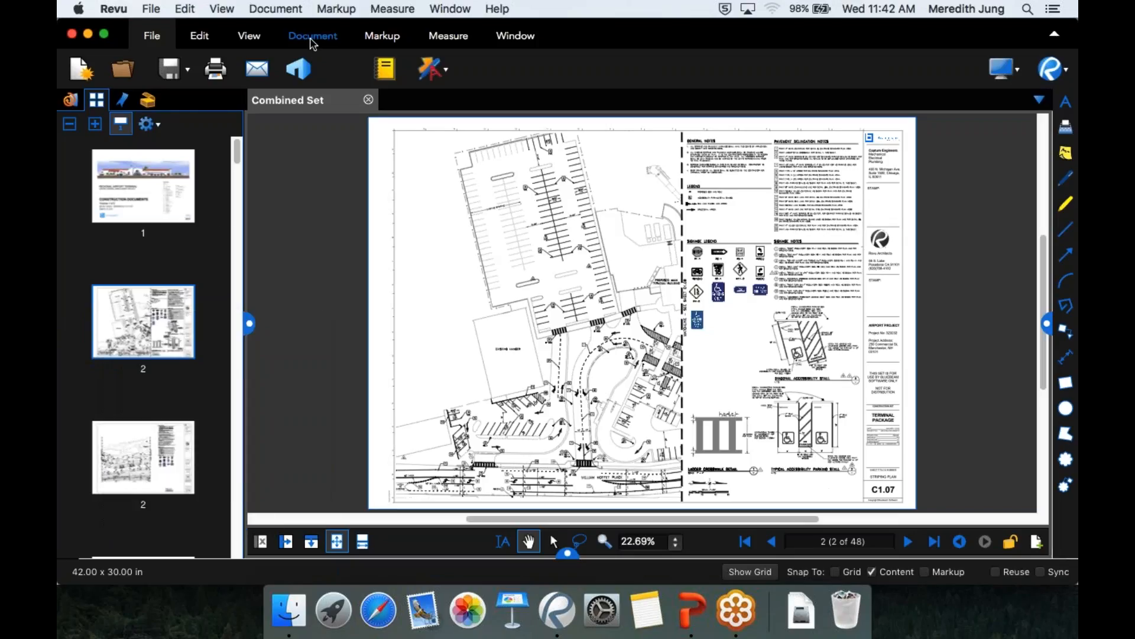
{"action": "left_click", "coordinate": [197, 35]}
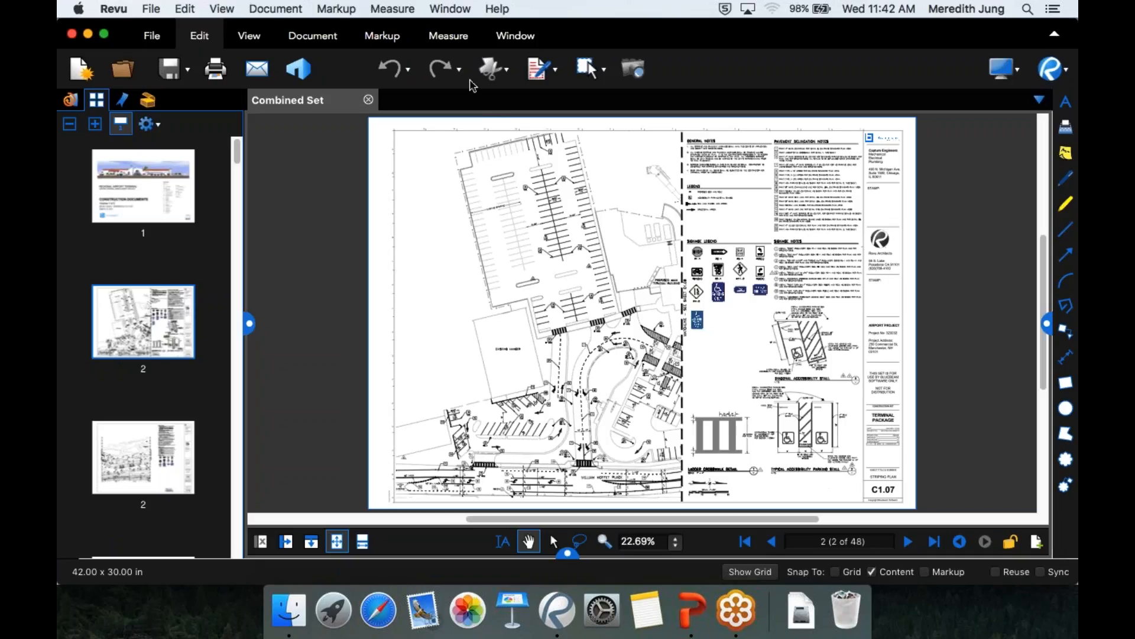
{"action": "left_click", "coordinate": [544, 77]}
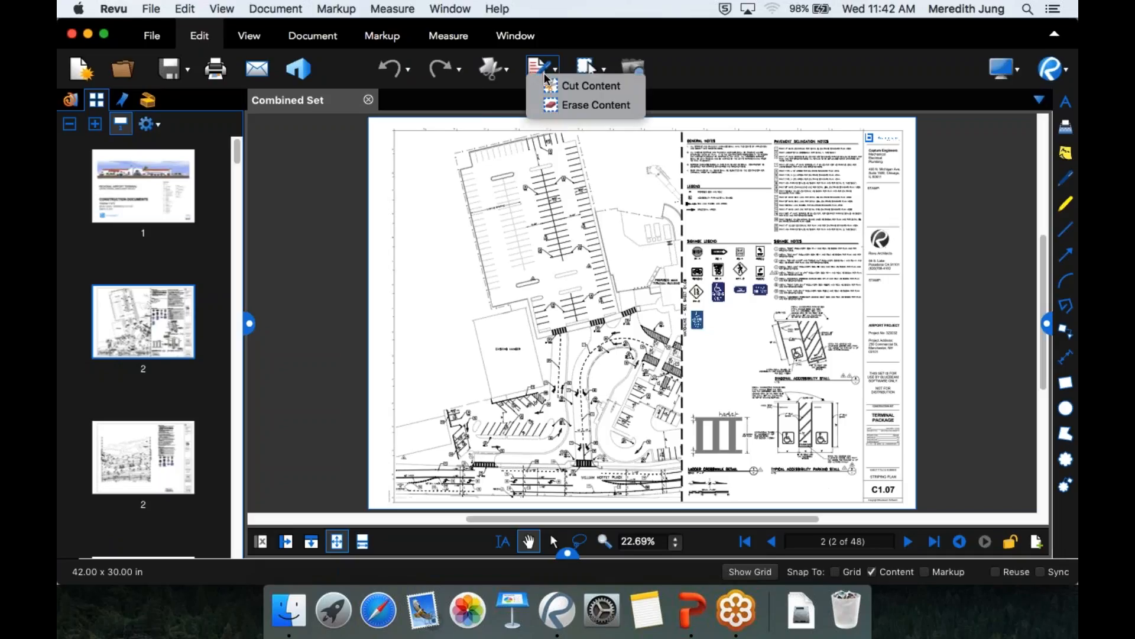
{"action": "left_click", "coordinate": [296, 43]}
{"action": "left_click", "coordinate": [317, 40]}
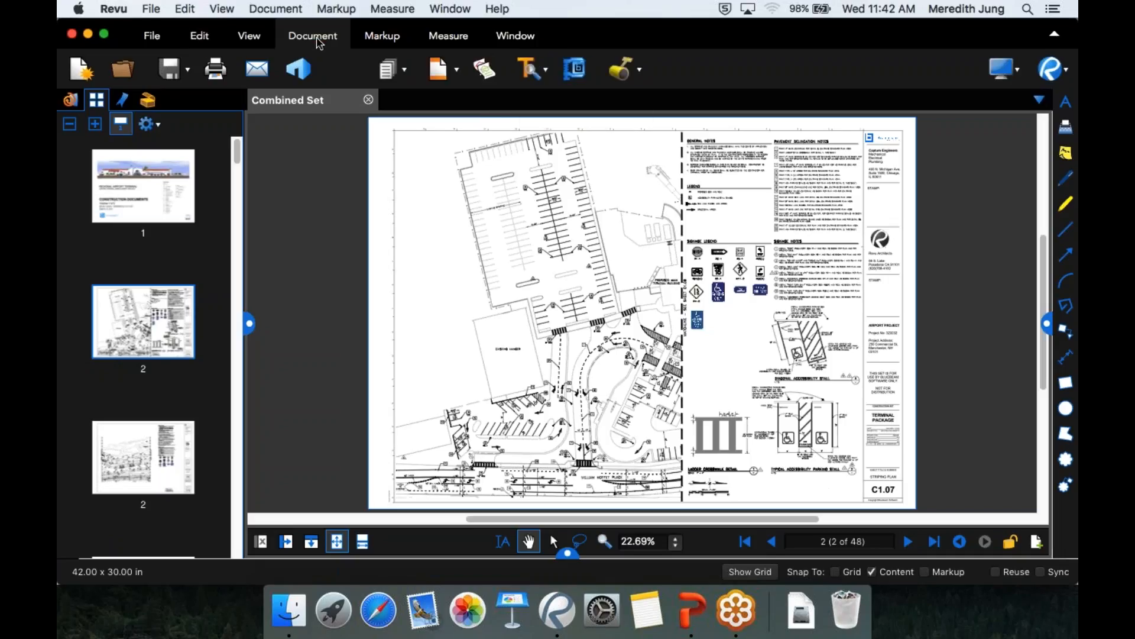
{"action": "left_click", "coordinate": [391, 69]}
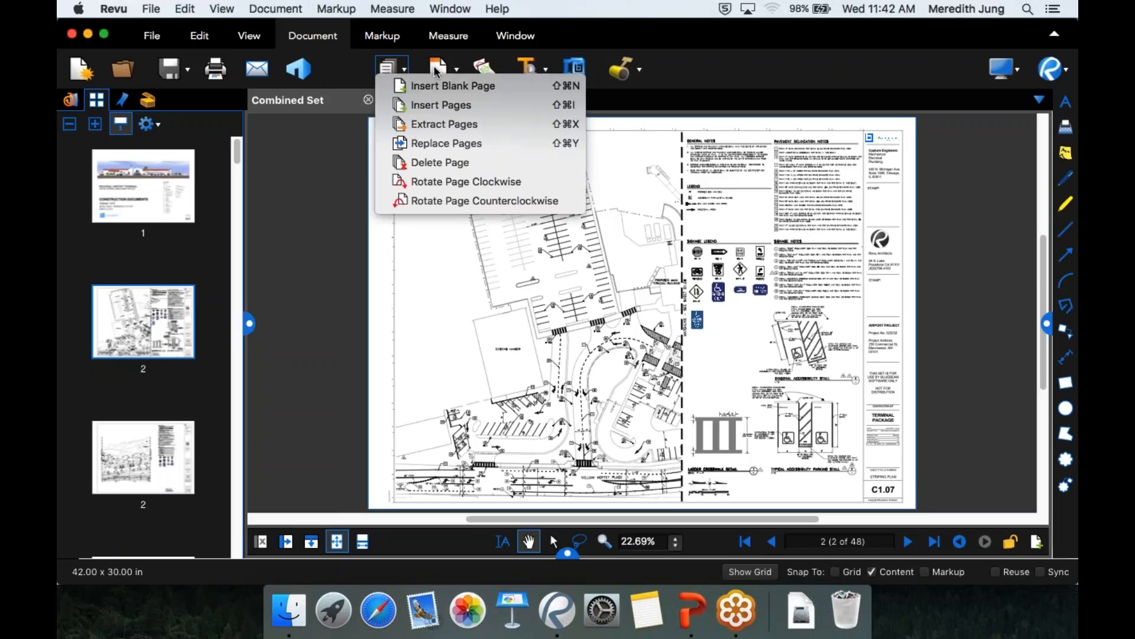
Examine the settings for adding headers and footers to the Combined Set, leaving without applying any
{"action": "left_click", "coordinate": [455, 65]}
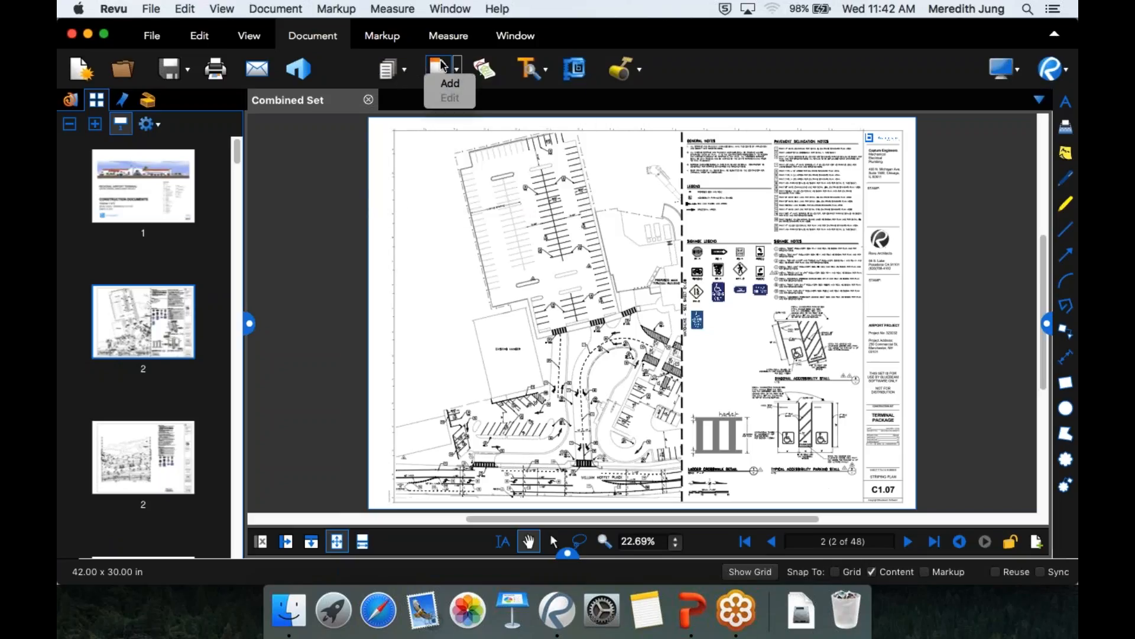
{"action": "left_click", "coordinate": [441, 69]}
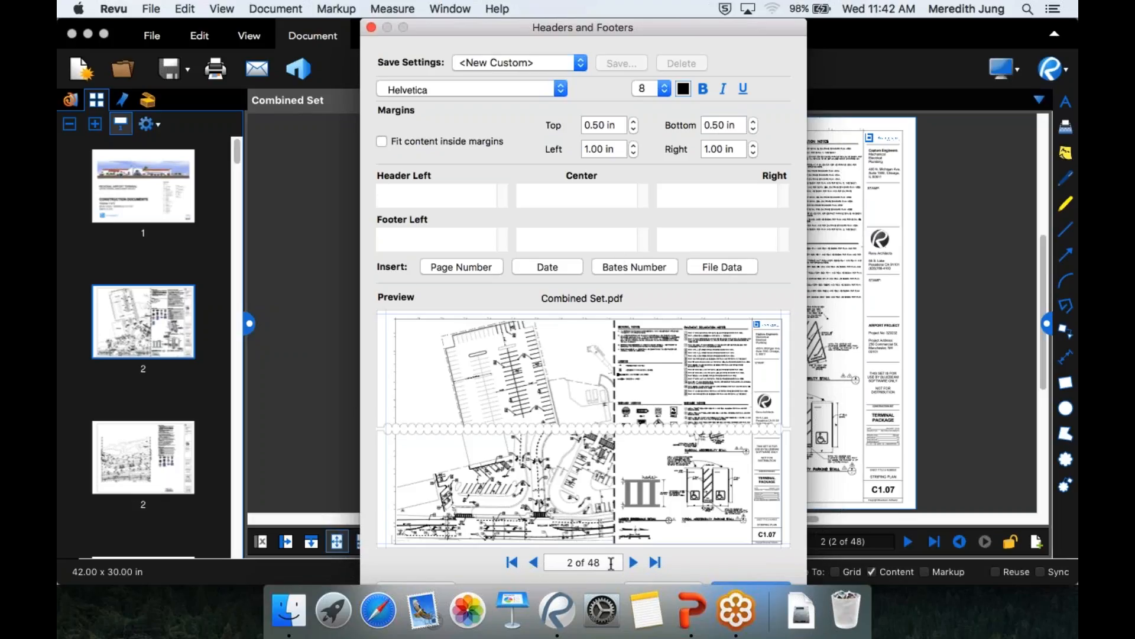
{"action": "key", "text": "Escape"}
{"action": "left_click", "coordinate": [372, 27]}
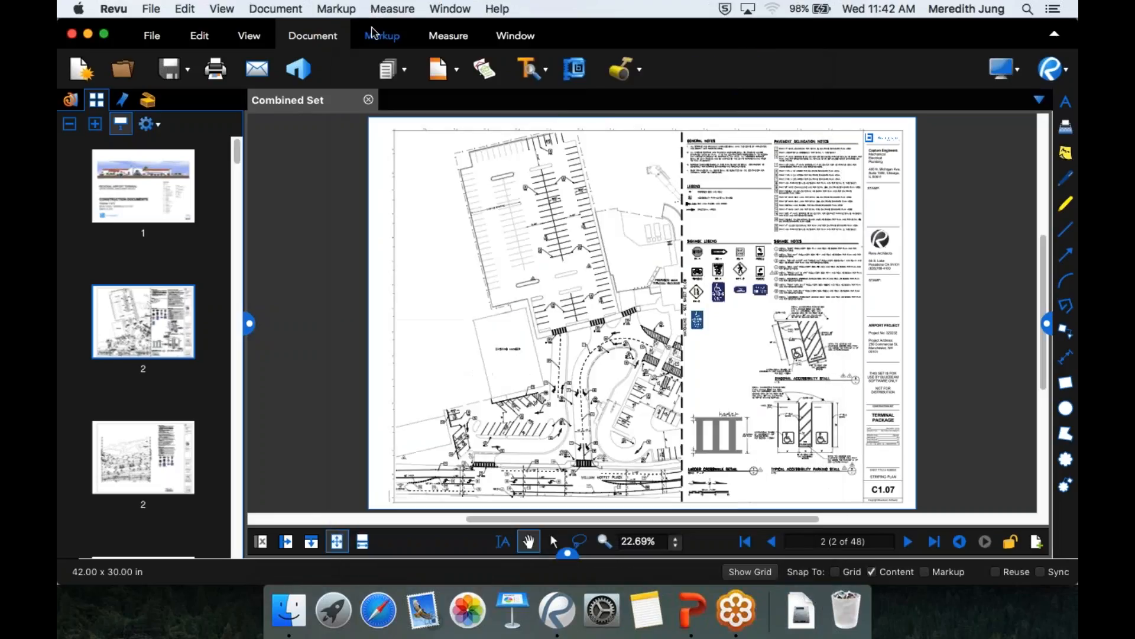
Review the text markup options and open the 03 30 00 Concrete specification from the recent files
{"action": "left_click", "coordinate": [540, 81]}
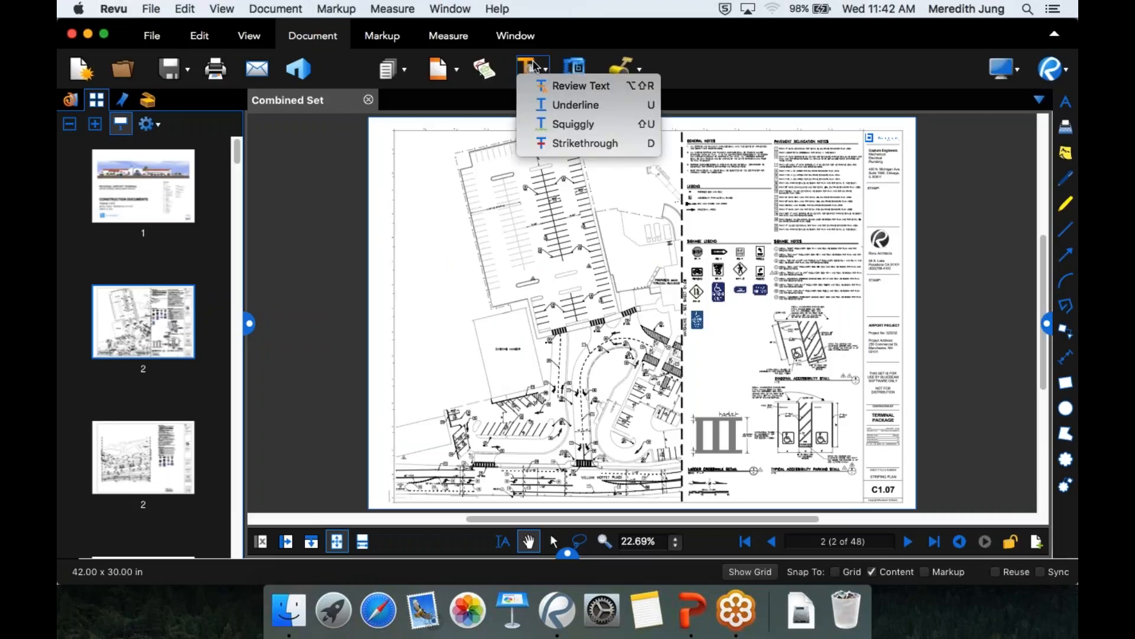
{"action": "left_click", "coordinate": [70, 99]}
{"action": "left_click", "coordinate": [70, 100]}
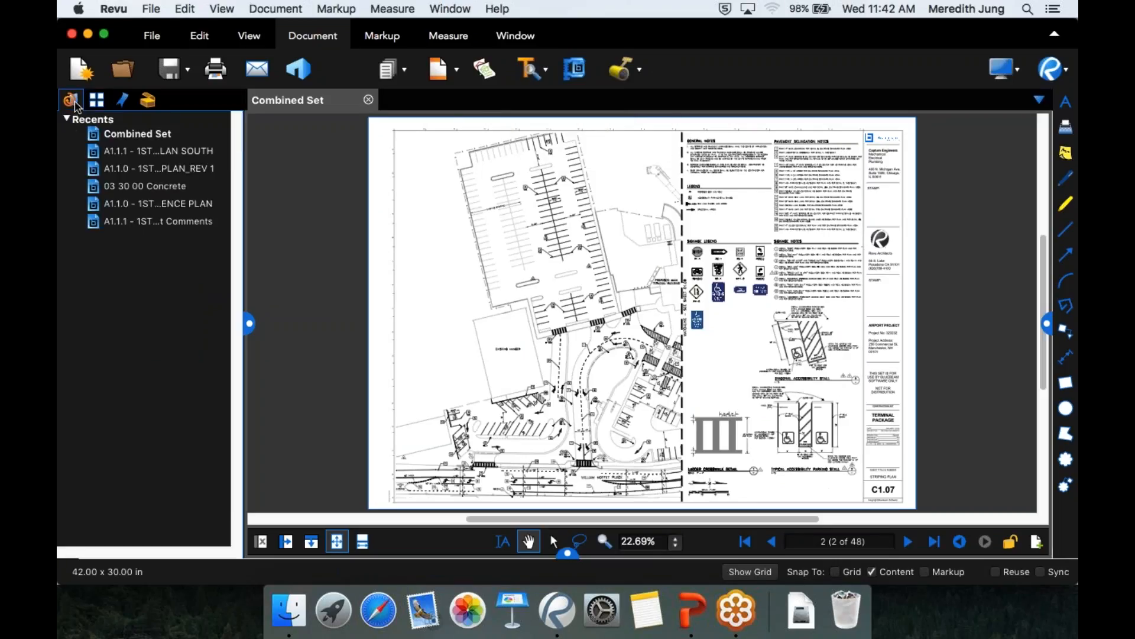
{"action": "left_click", "coordinate": [144, 186]}
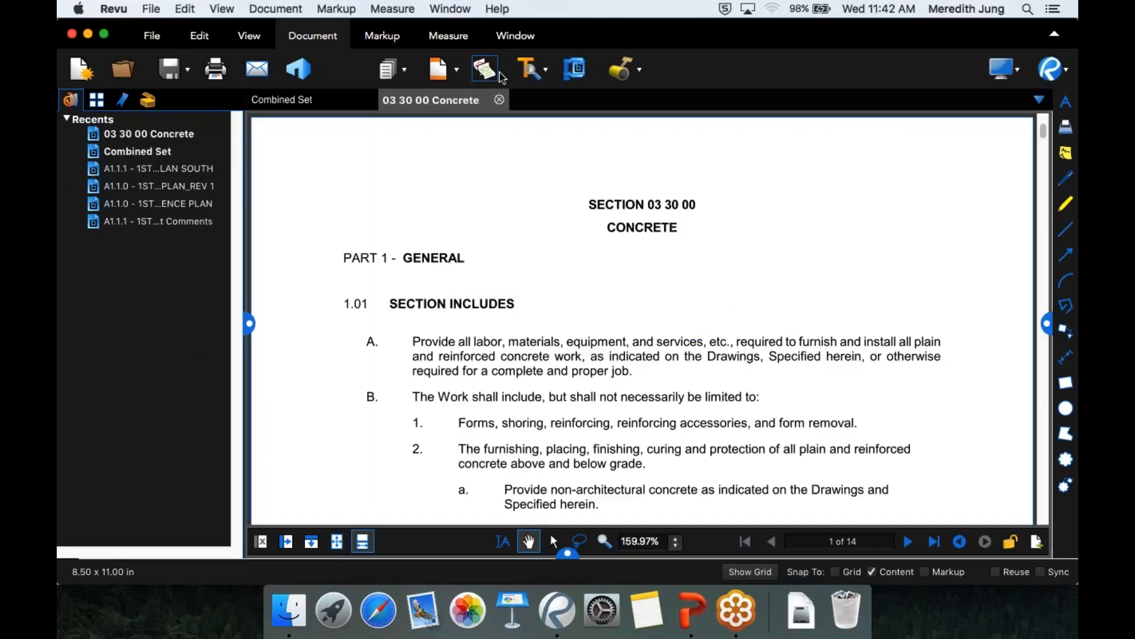
Strike through the words "and proper" in paragraph A of section 1.01 of the concrete specification
{"action": "left_click", "coordinate": [543, 69]}
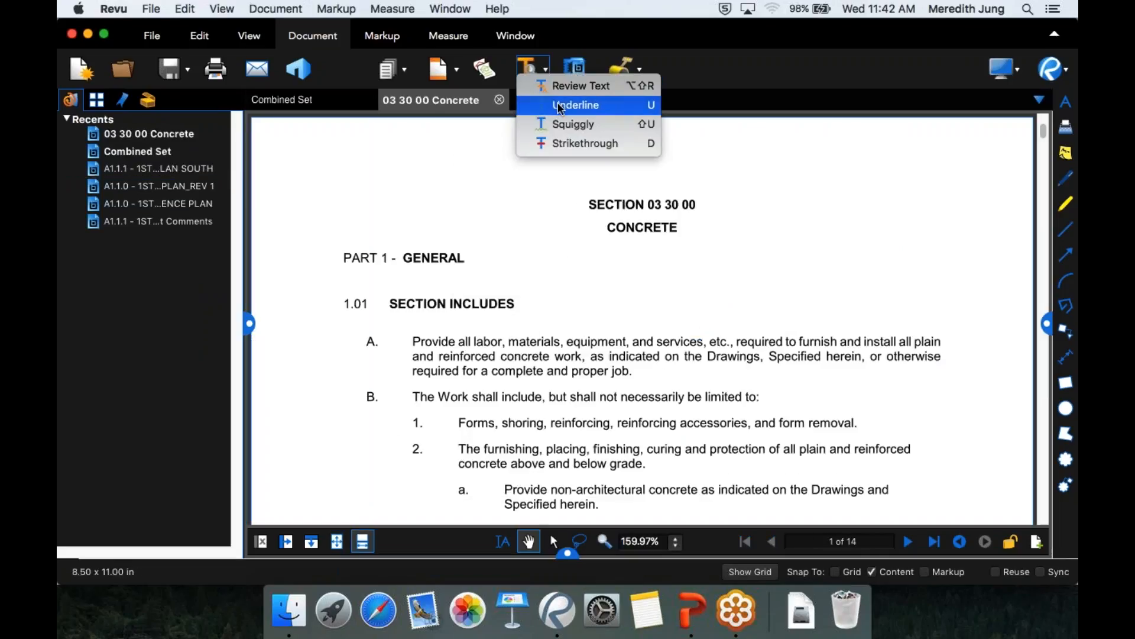
{"action": "left_click", "coordinate": [566, 144]}
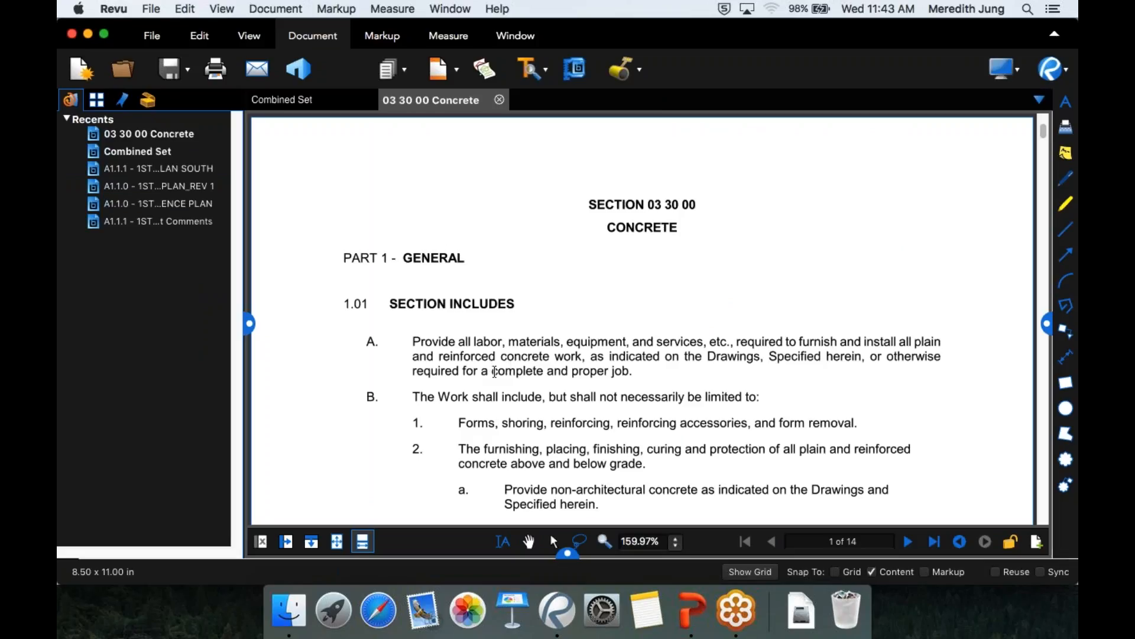
{"action": "left_click_drag", "start_coordinate": [545, 371], "coordinate": [597, 371]}
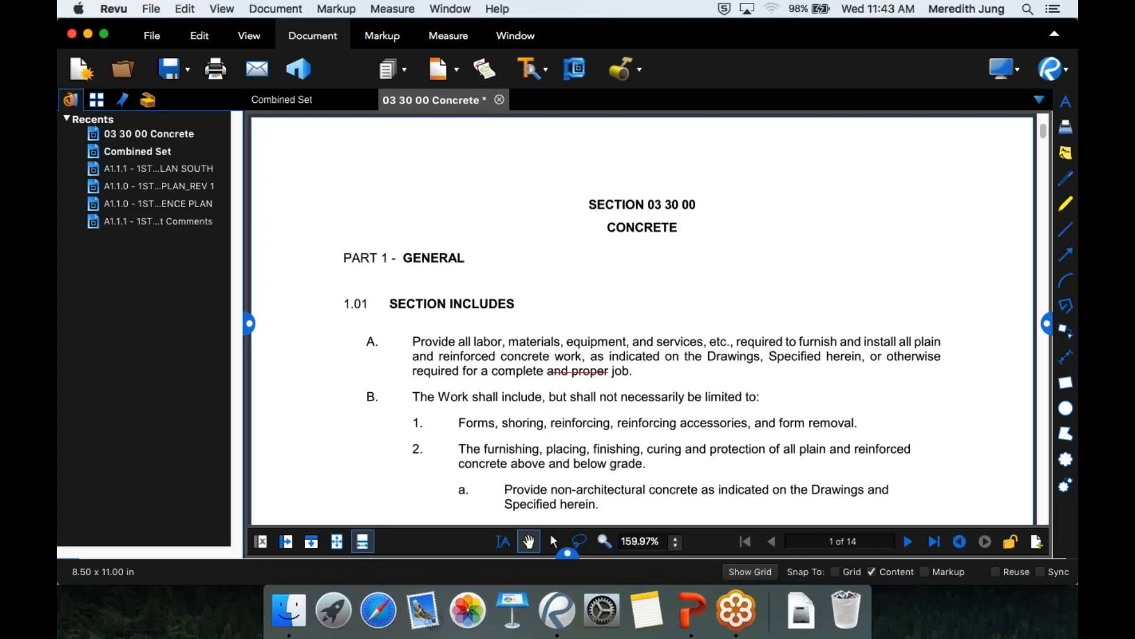
{"action": "left_click", "coordinate": [536, 65]}
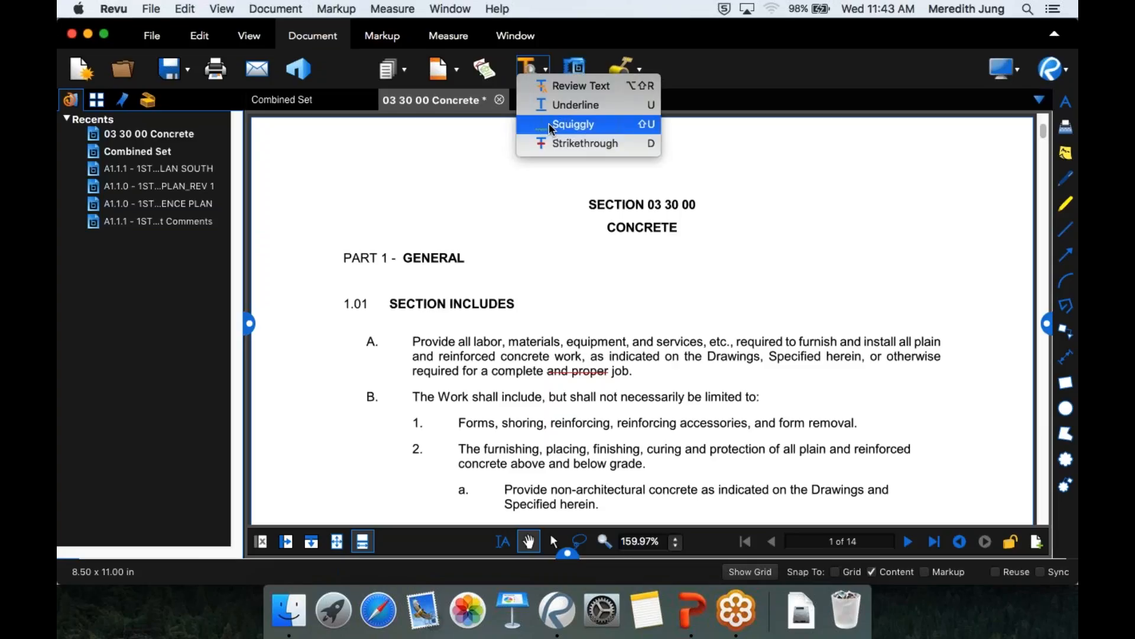
{"action": "left_click", "coordinate": [754, 197]}
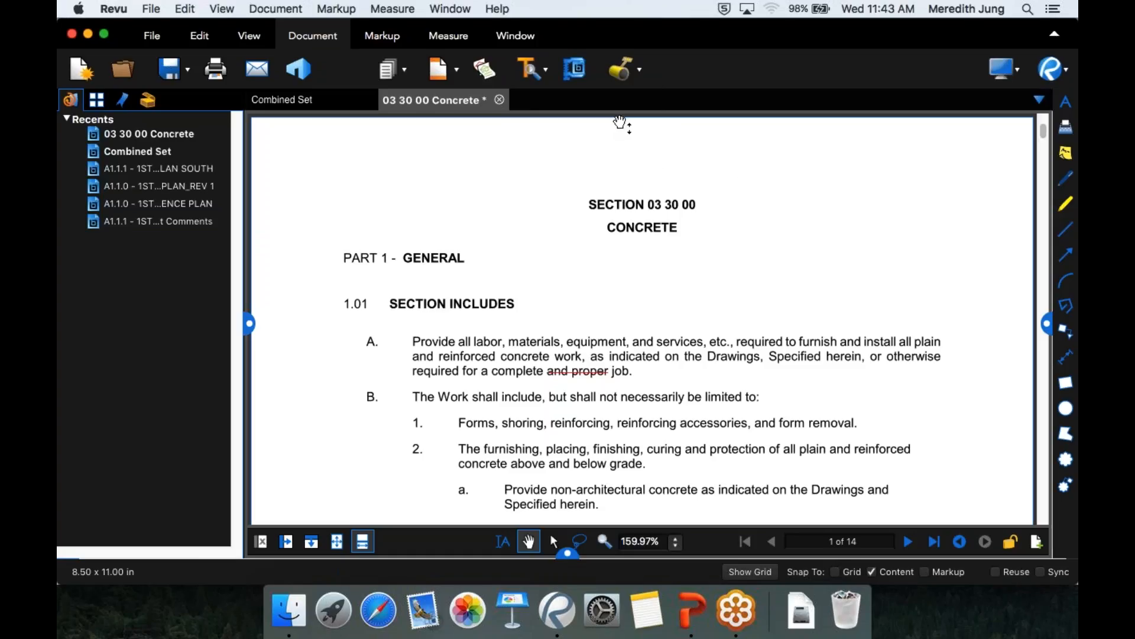
{"action": "left_click", "coordinate": [288, 100]}
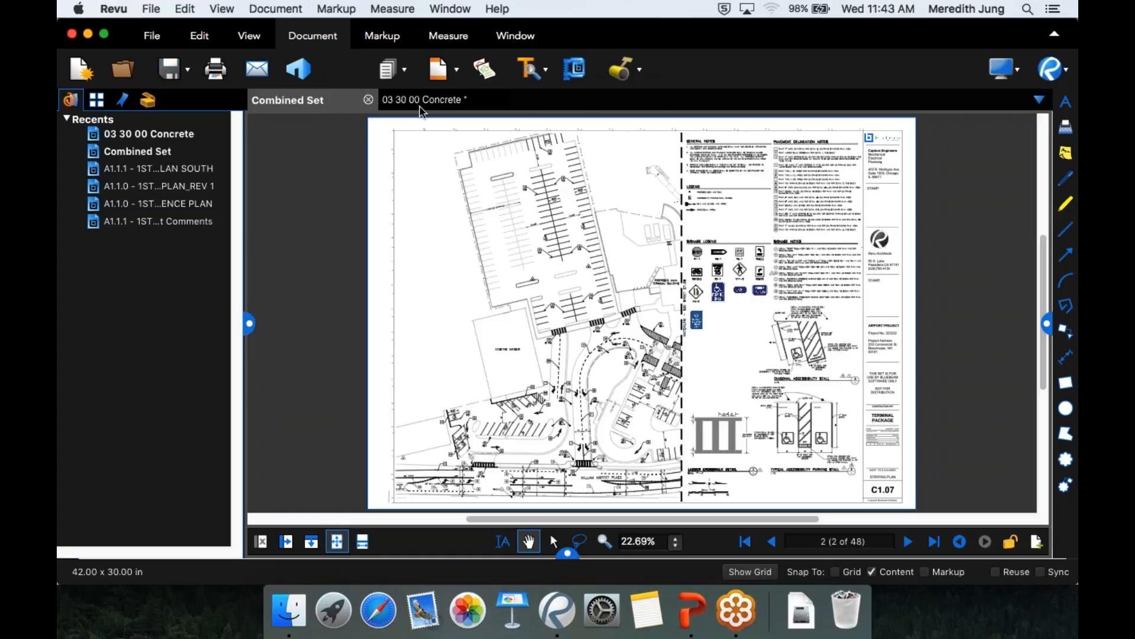
{"action": "left_click", "coordinate": [422, 105]}
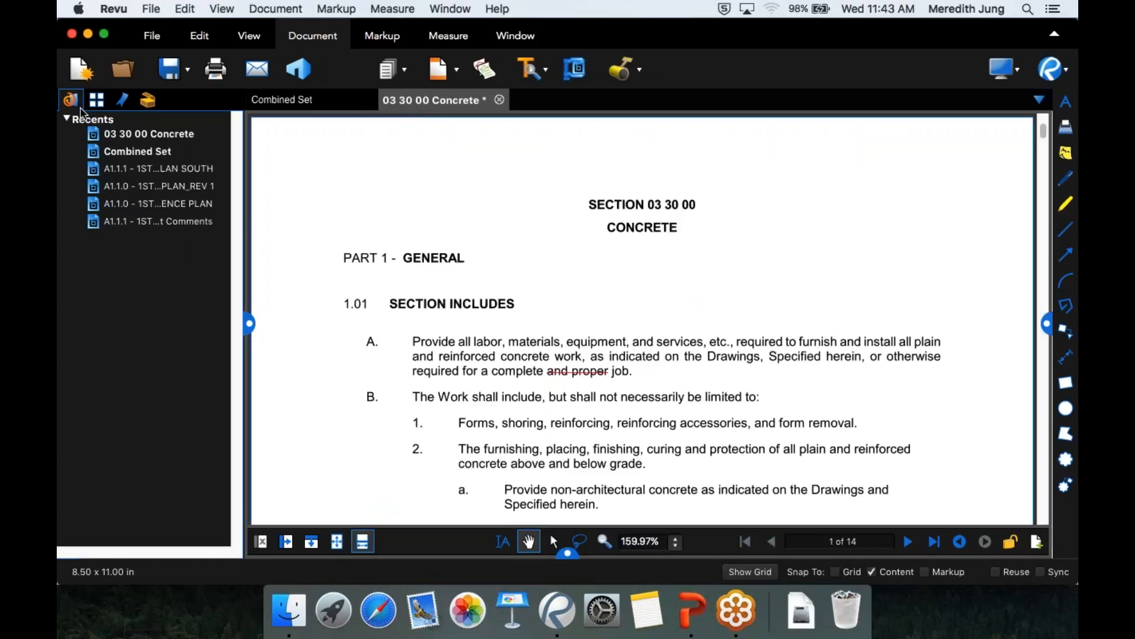
Start inserting pages at page 1 of the concrete specification and browse to the Demo 2016 folder for the source file
{"action": "left_click", "coordinate": [96, 99]}
{"action": "right_click", "coordinate": [146, 185]}
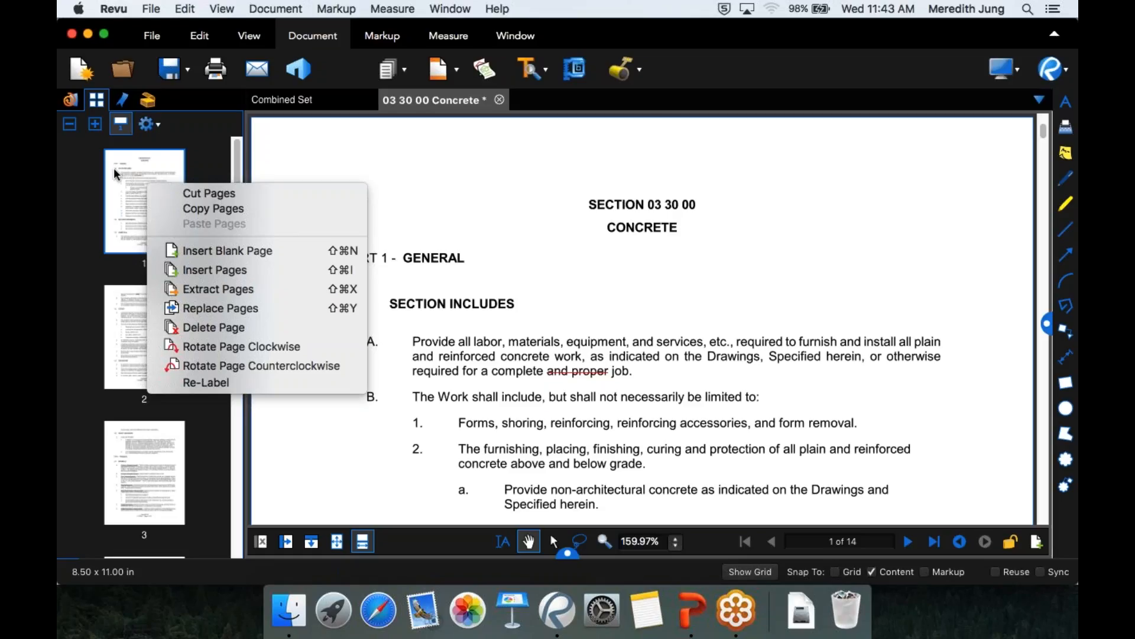
{"action": "left_click", "coordinate": [176, 273]}
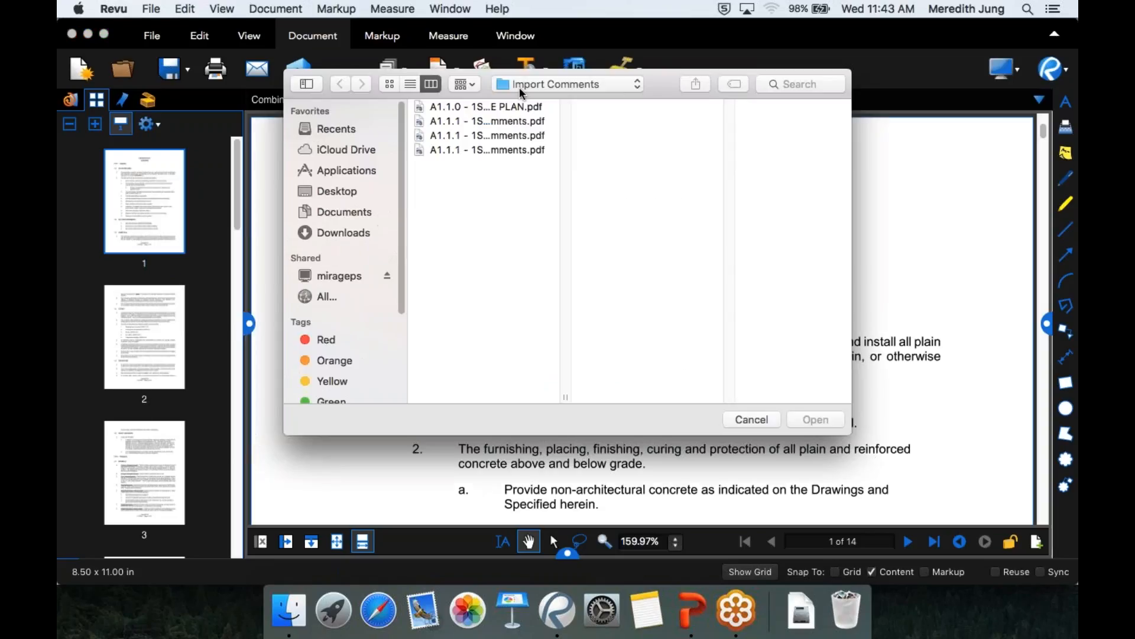
{"action": "left_click", "coordinate": [519, 87]}
{"action": "left_click", "coordinate": [537, 101]}
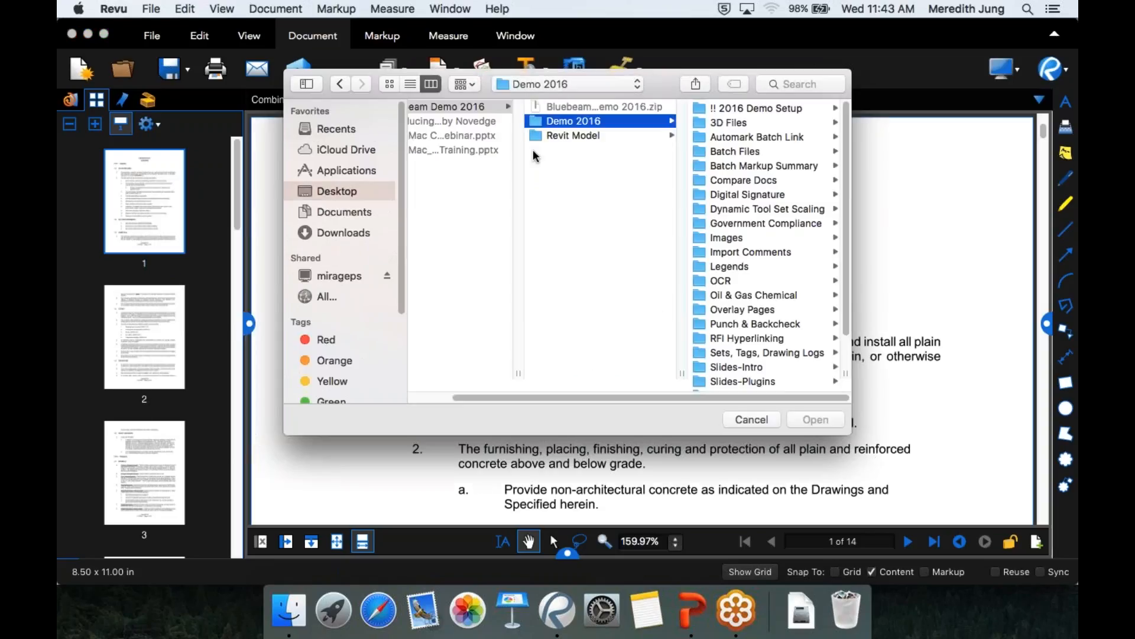
{"action": "scroll", "coordinate": [762, 350], "scroll_direction": "down", "scroll_amount": 3}
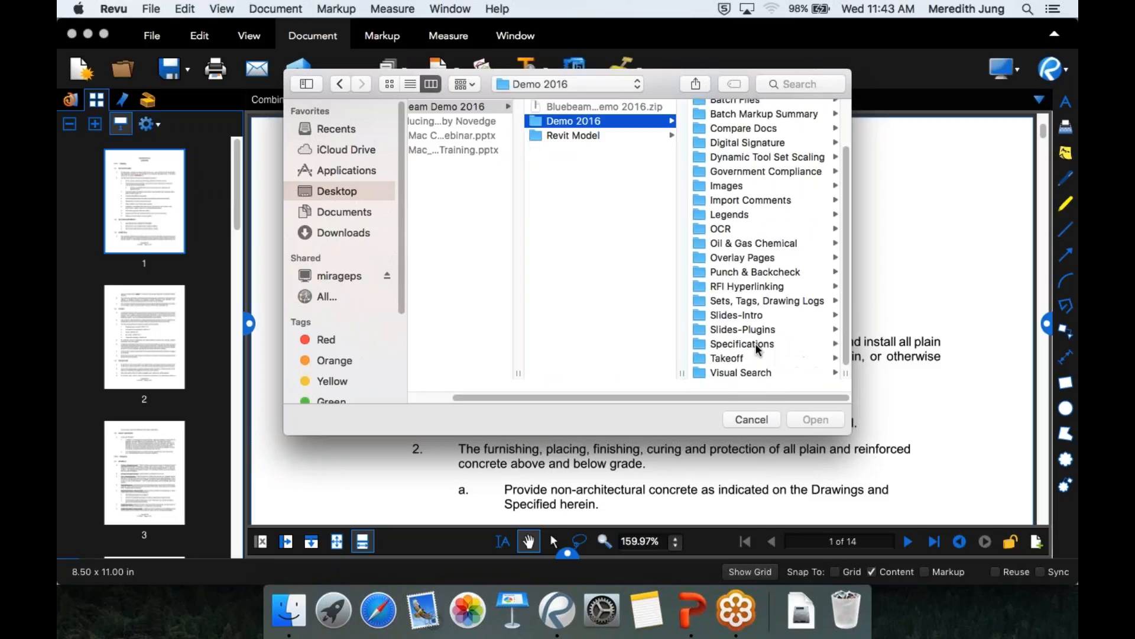
{"action": "scroll", "coordinate": [757, 350], "scroll_direction": "up", "scroll_amount": 5}
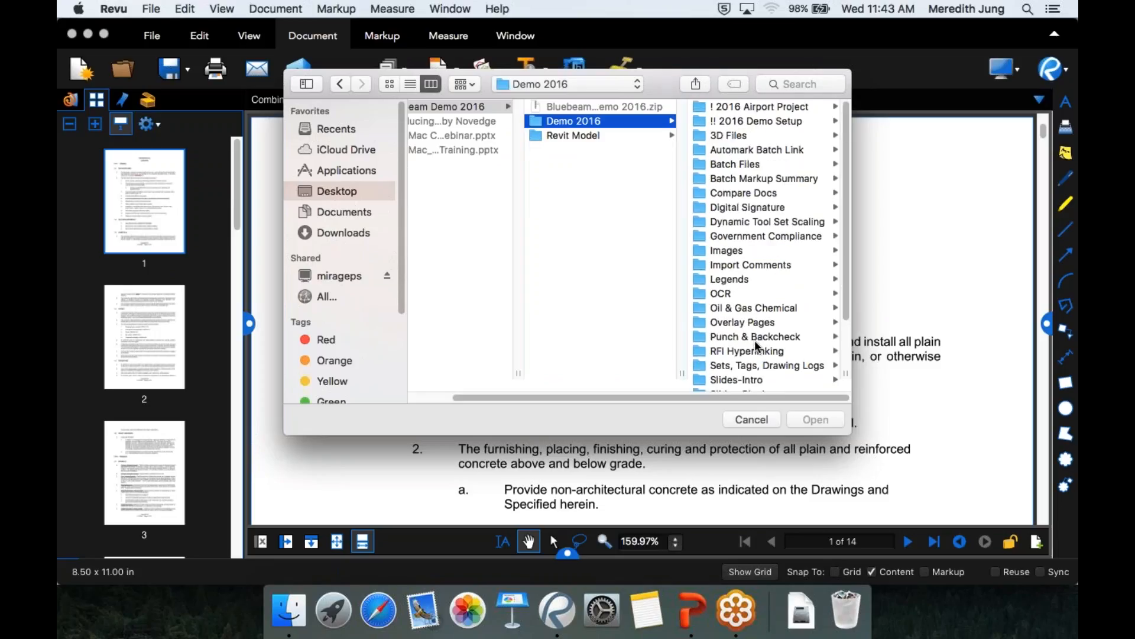
Insert Submittal Template Form-Airport.pdf from the 2016 Airport Project's Submittals folder before the first page of the specification
{"action": "left_click", "coordinate": [776, 108]}
{"action": "left_click", "coordinate": [763, 164]}
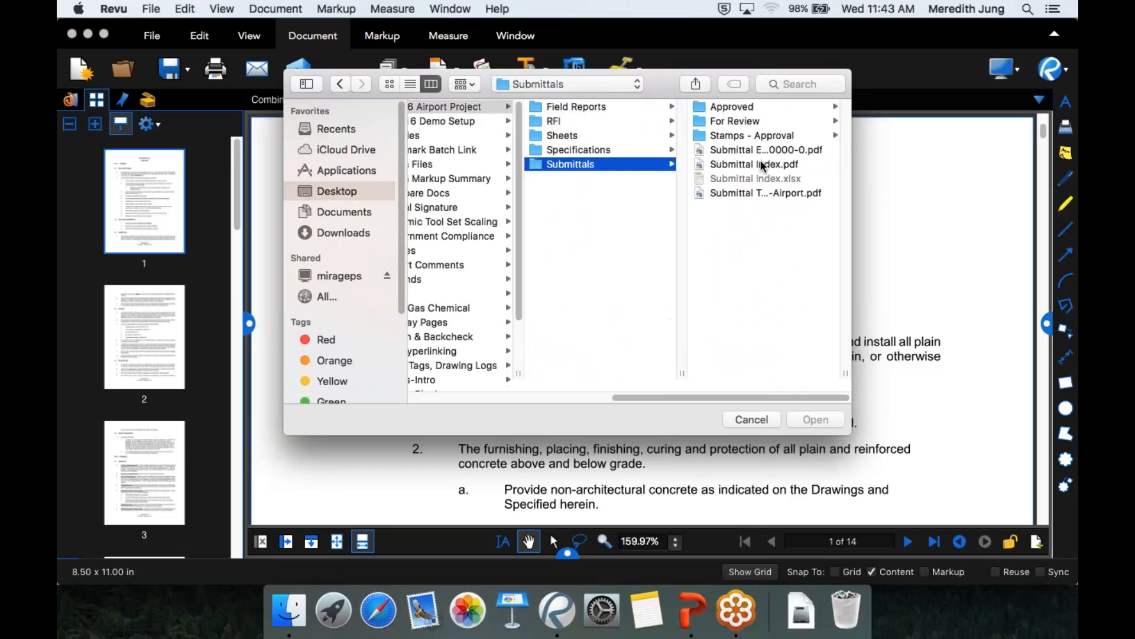
{"action": "left_click", "coordinate": [782, 193]}
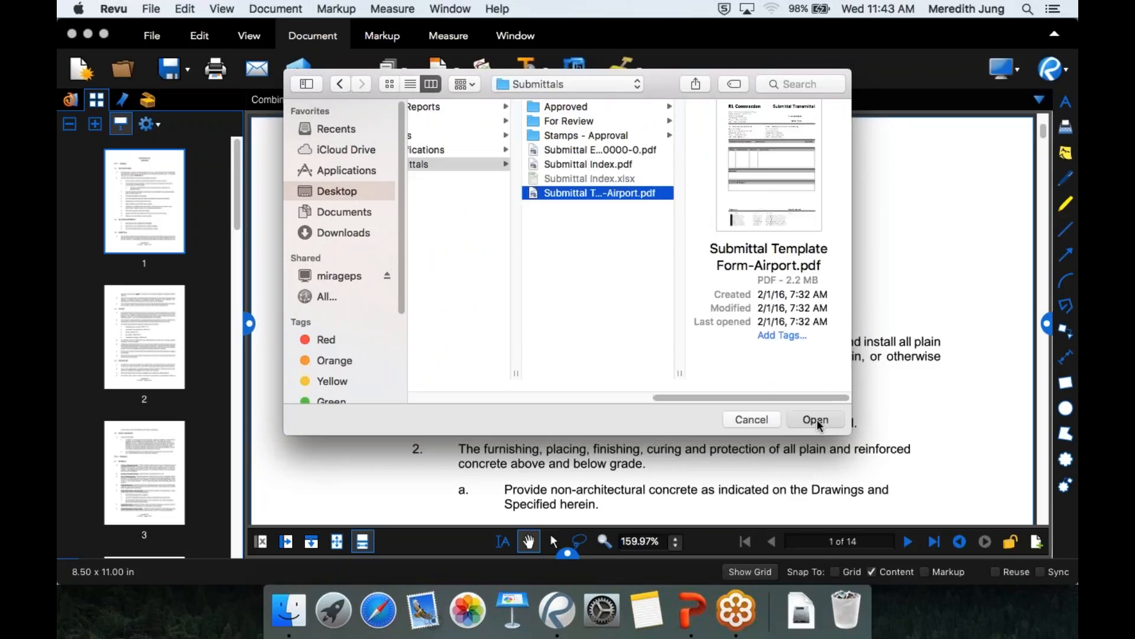
{"action": "left_click", "coordinate": [816, 419]}
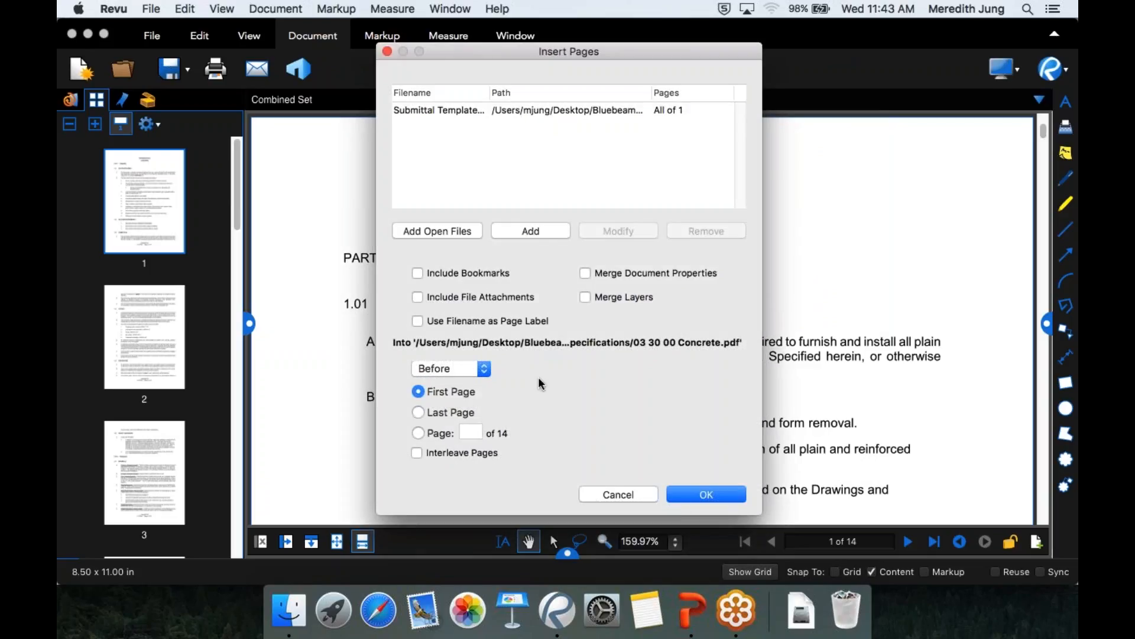
{"action": "left_click", "coordinate": [707, 492]}
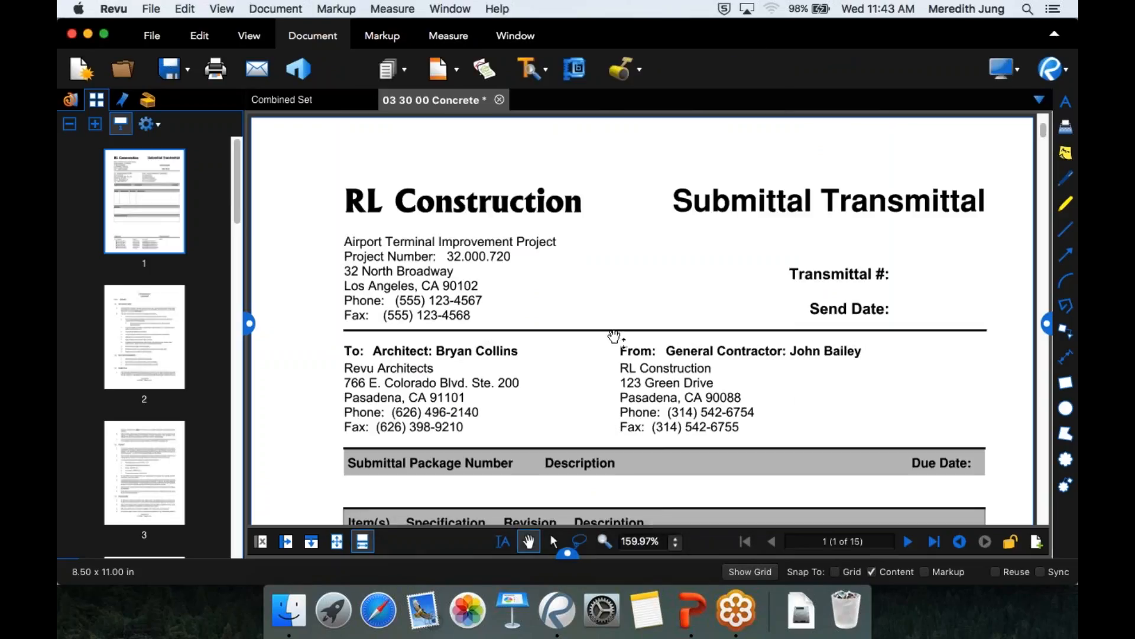
{"action": "scroll", "coordinate": [732, 369], "scroll_direction": "down", "scroll_amount": 5}
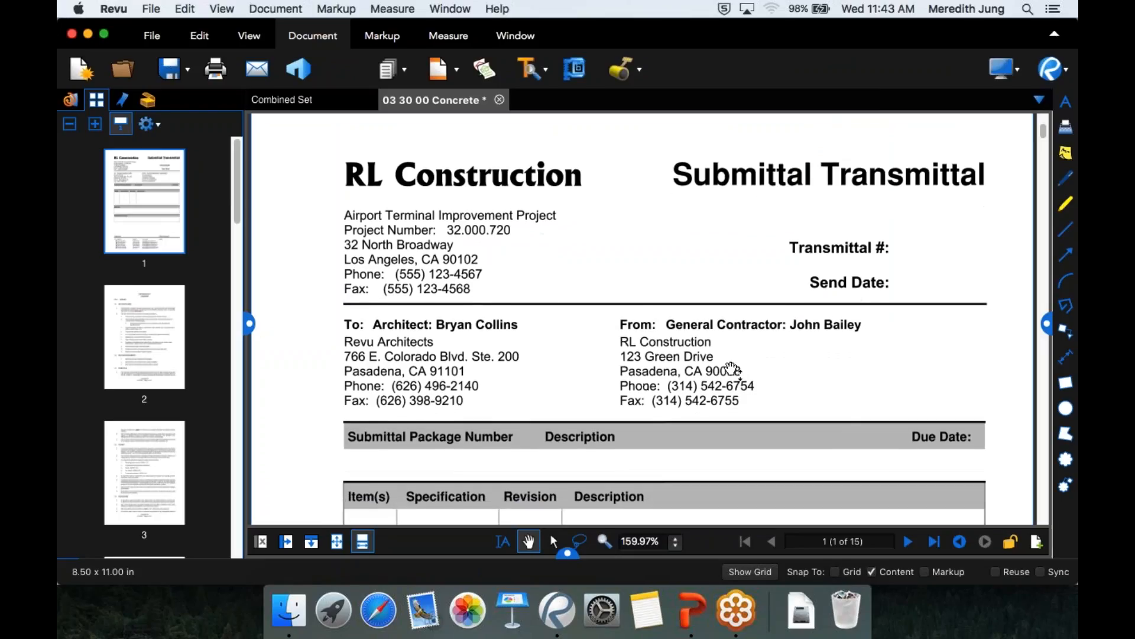
Look over the inserted submittal form and close the 03 30 00 Concrete specification without saving the changes
{"action": "scroll", "coordinate": [732, 369], "scroll_direction": "down", "scroll_amount": 4}
{"action": "scroll", "coordinate": [730, 370], "scroll_direction": "up", "scroll_amount": 3}
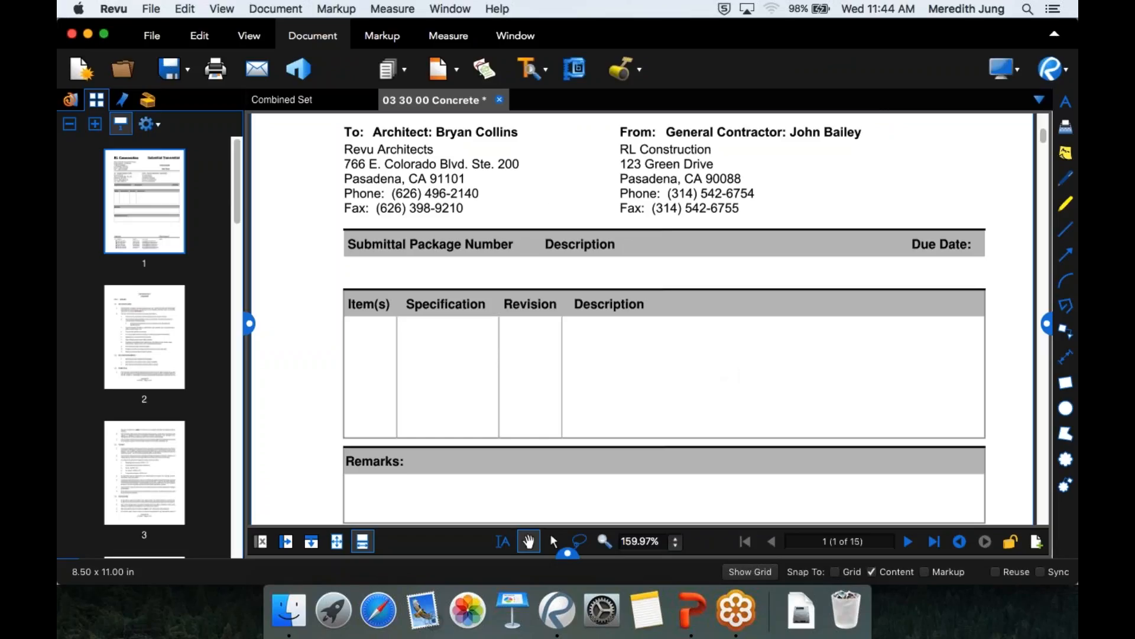
{"action": "left_click", "coordinate": [499, 99]}
{"action": "left_click", "coordinate": [612, 335]}
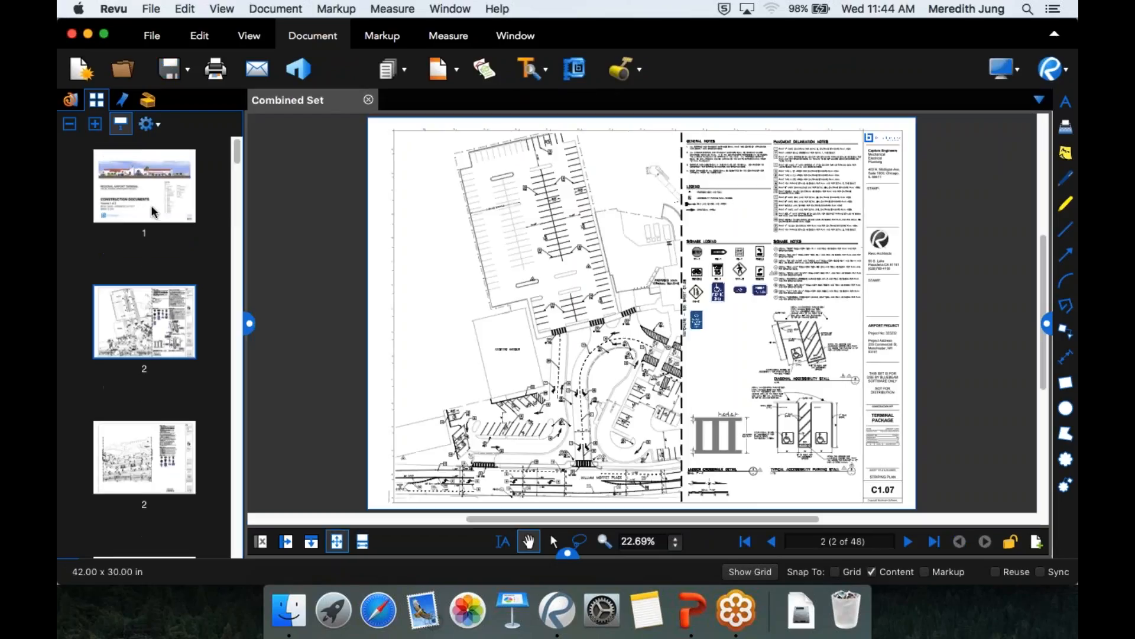
Browse the page thumbnails of the Combined Set and display page 3, sheet A1.1.1
{"action": "right_click", "coordinate": [149, 205]}
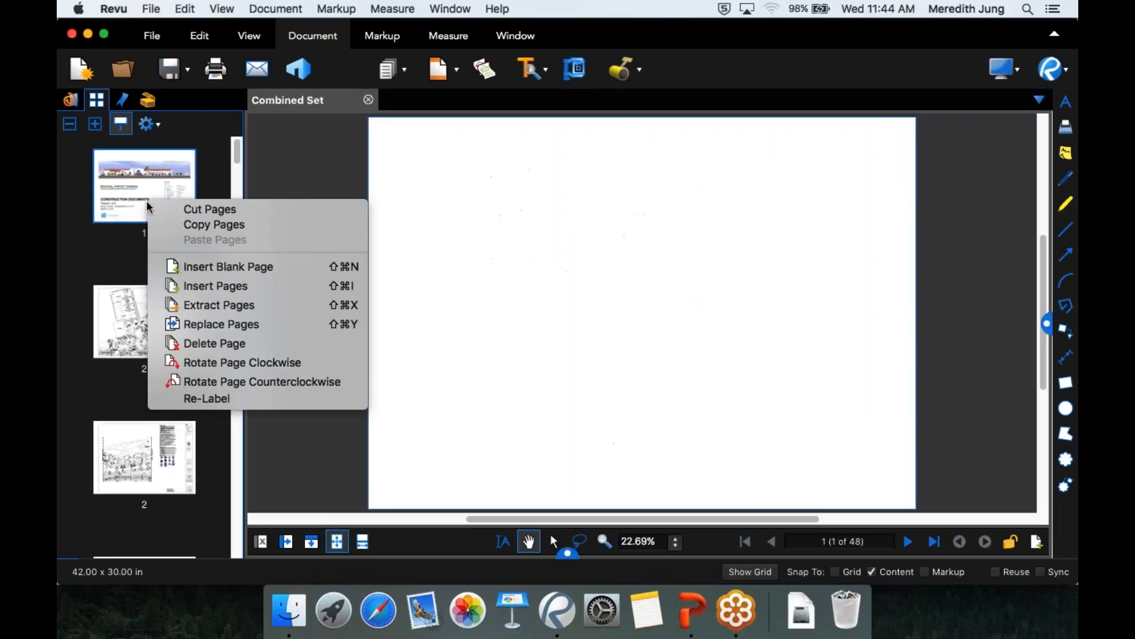
{"action": "left_click", "coordinate": [108, 329]}
{"action": "scroll", "coordinate": [157, 372], "scroll_direction": "down", "scroll_amount": 5}
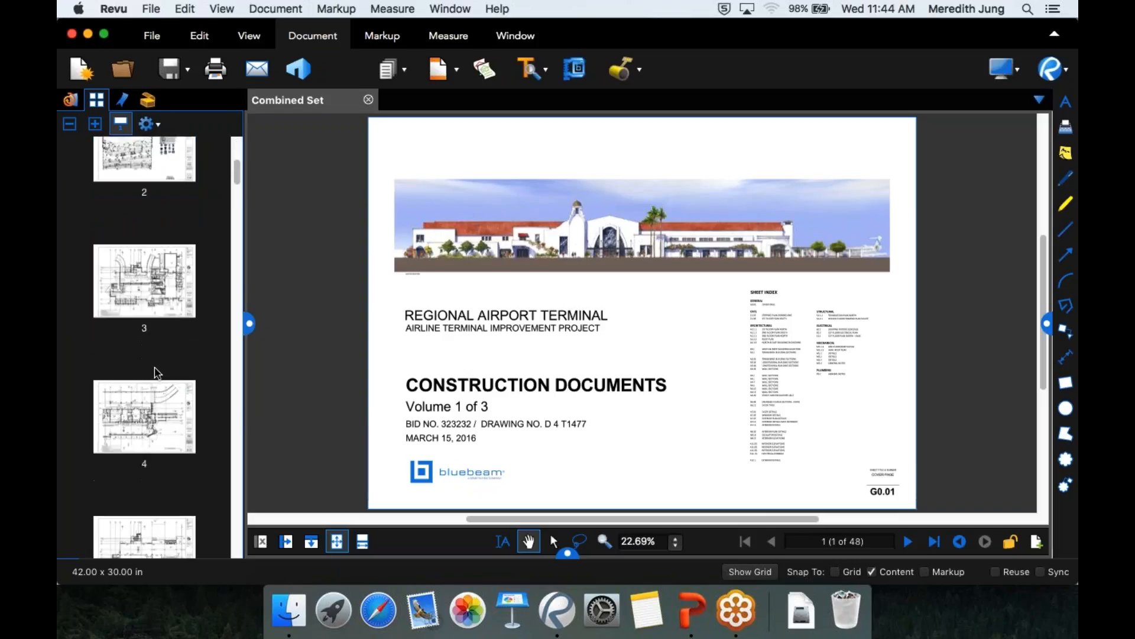
{"action": "left_click", "coordinate": [158, 291]}
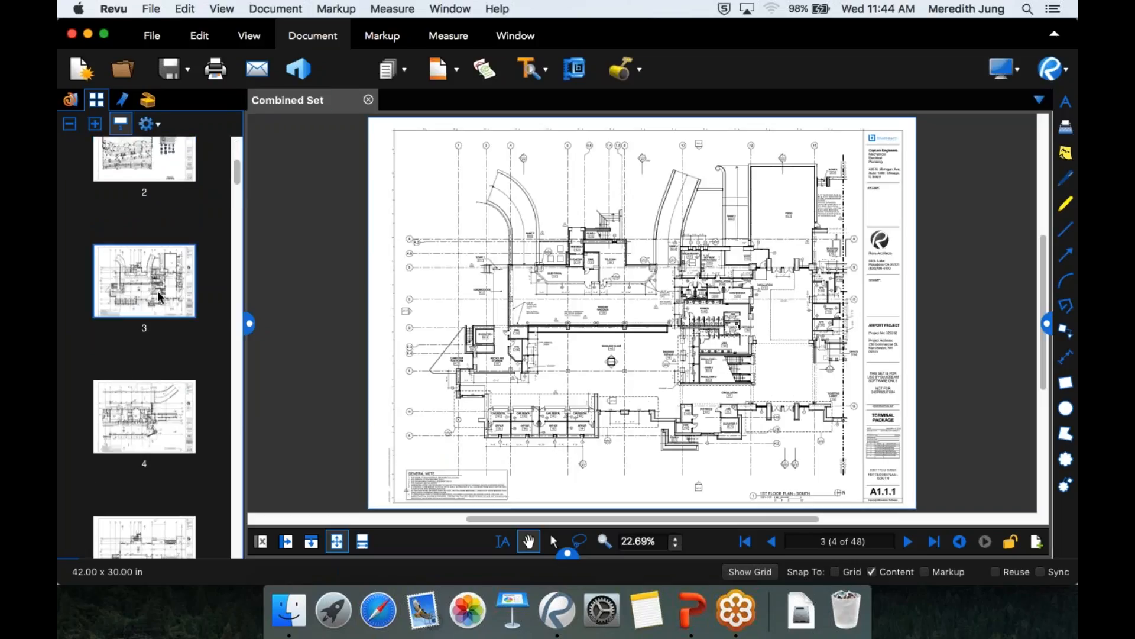
Open A1.1.1 - 1ST FLOOR PLAN SOUTH-Architect Comments from the recent files, show its page thumbnail and look over its markups
{"action": "left_click", "coordinate": [70, 99]}
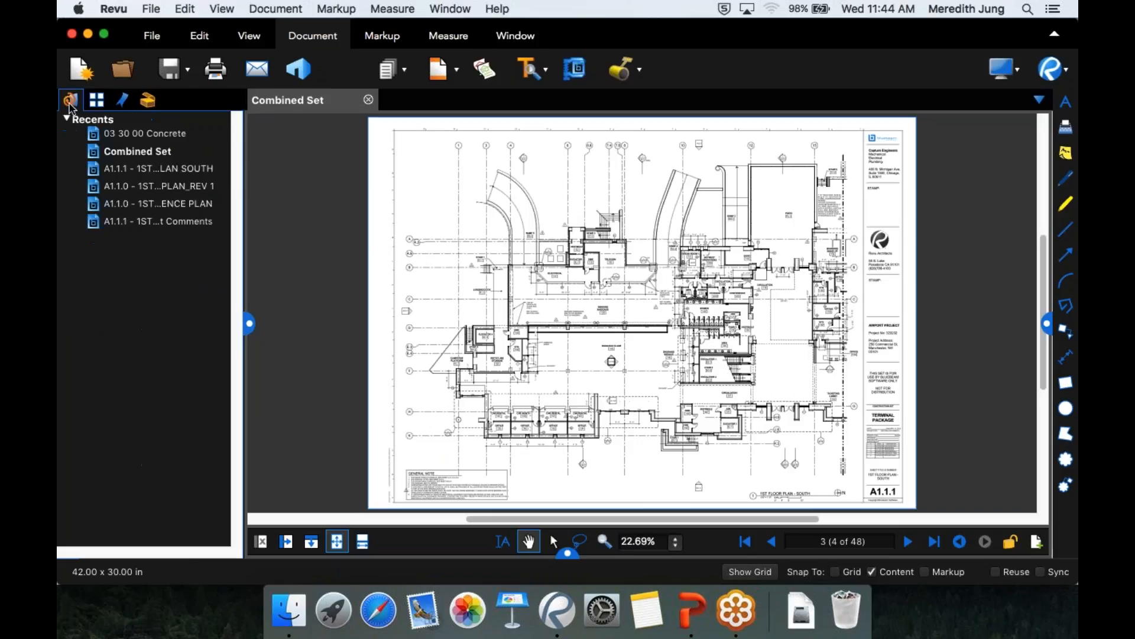
{"action": "left_click", "coordinate": [137, 226]}
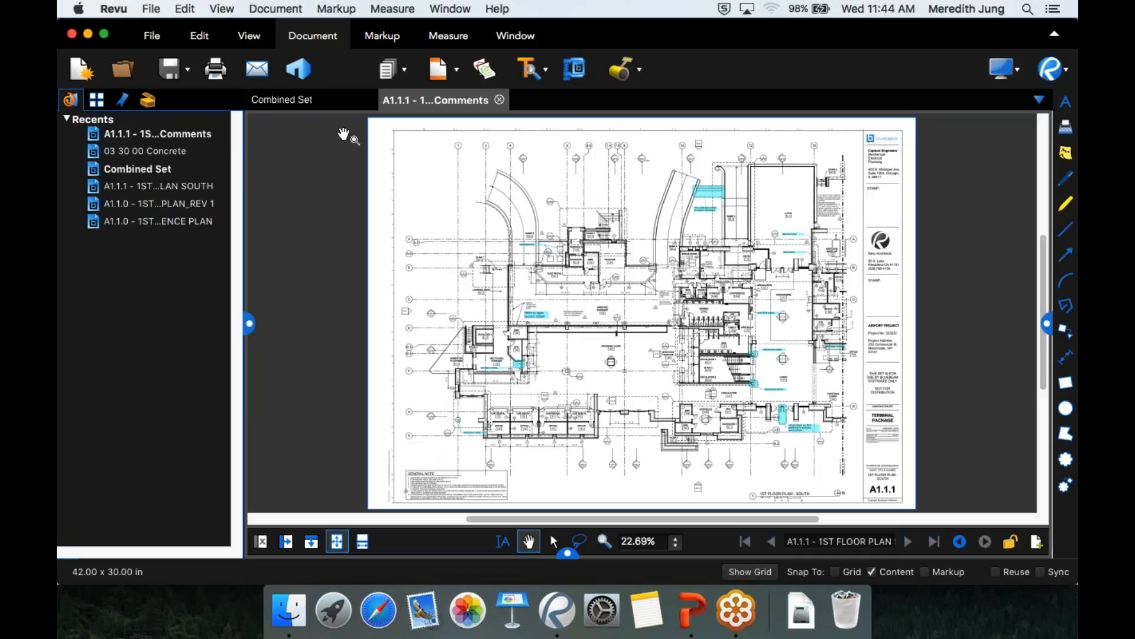
{"action": "left_click", "coordinate": [99, 102]}
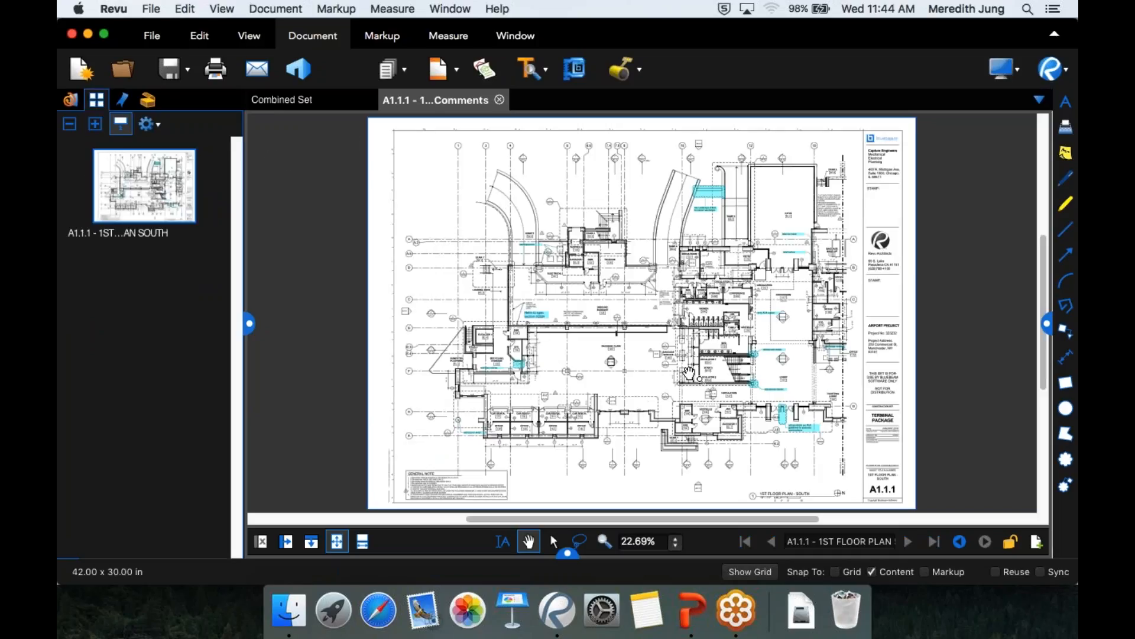
{"action": "scroll", "coordinate": [690, 372], "scroll_direction": "up", "scroll_amount": 3}
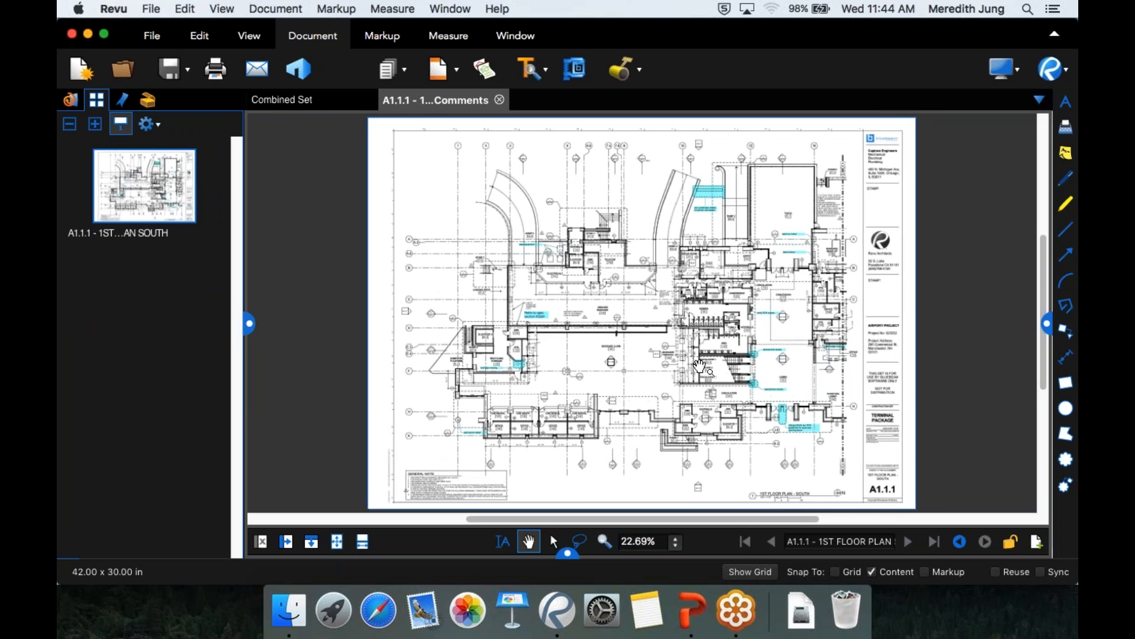
{"action": "scroll", "coordinate": [700, 367], "scroll_direction": "up", "scroll_amount": 5}
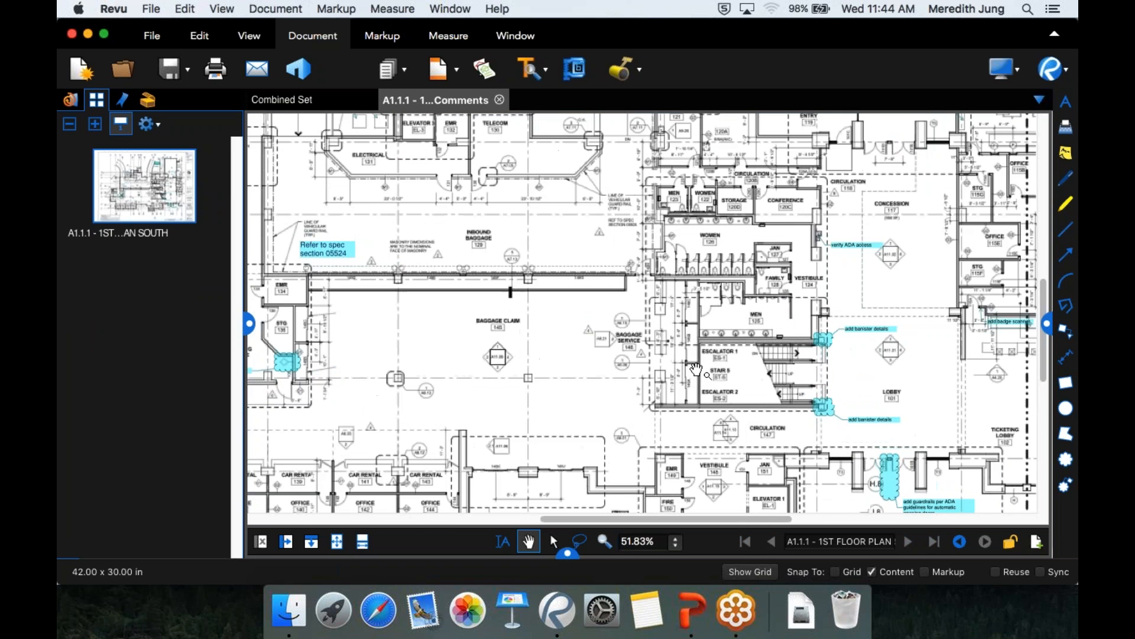
{"action": "scroll", "coordinate": [696, 369], "scroll_direction": "down", "scroll_amount": 4}
Start replacing the floor plan's only page and browse to the Sets, Tags, Drawing Logs folder for the source file
{"action": "right_click", "coordinate": [144, 188]}
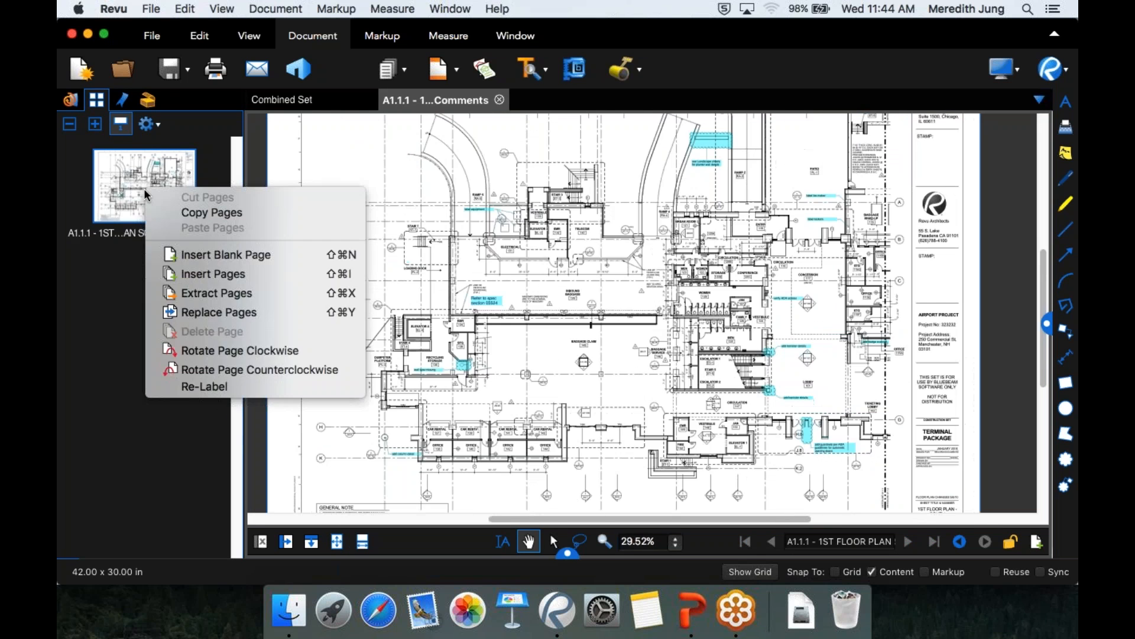
{"action": "left_click", "coordinate": [203, 312]}
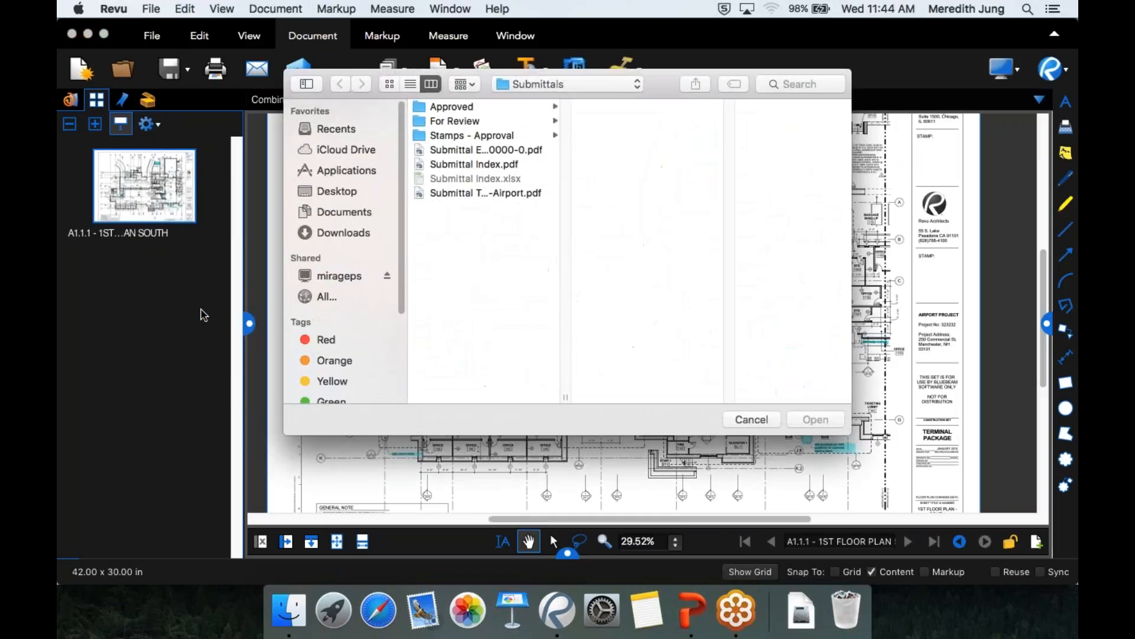
{"action": "left_click", "coordinate": [539, 86]}
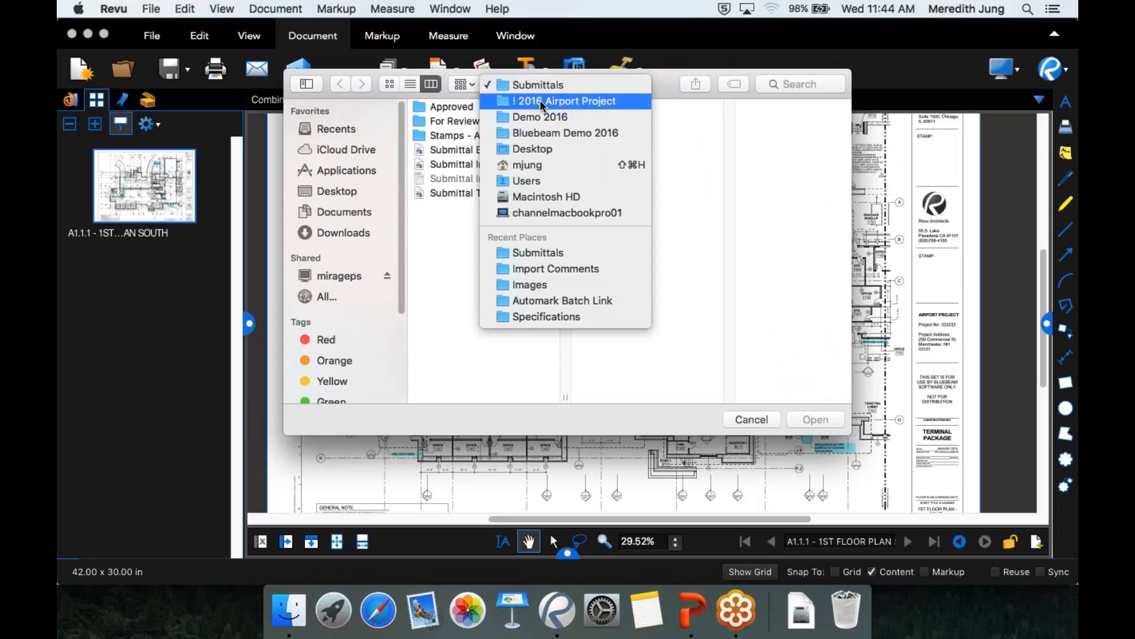
{"action": "left_click", "coordinate": [542, 105]}
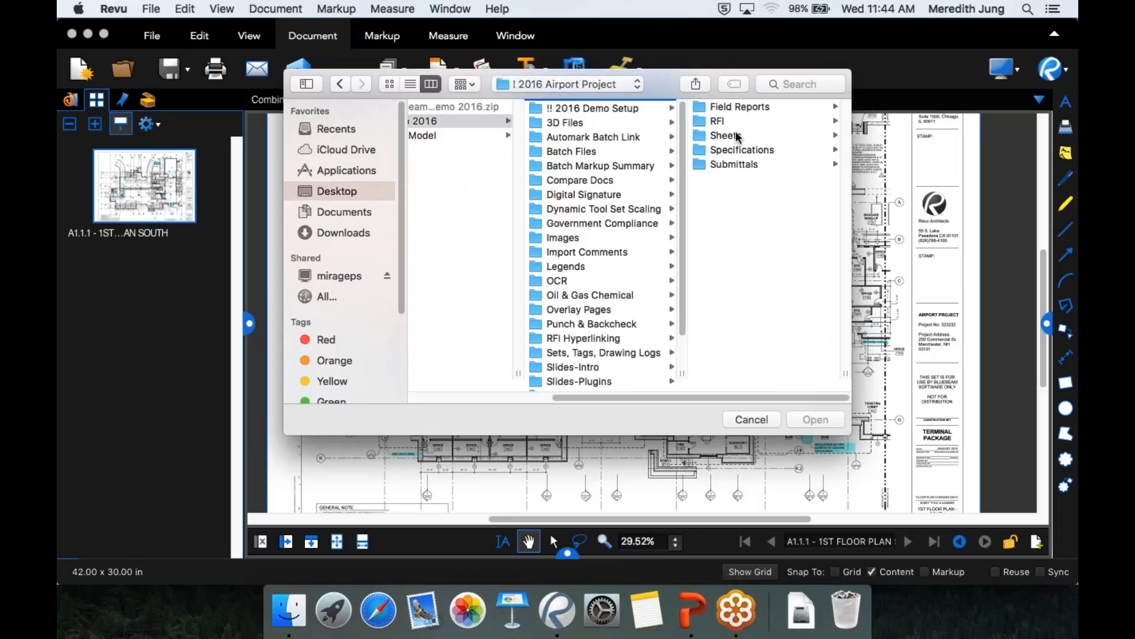
{"action": "left_click", "coordinate": [737, 137]}
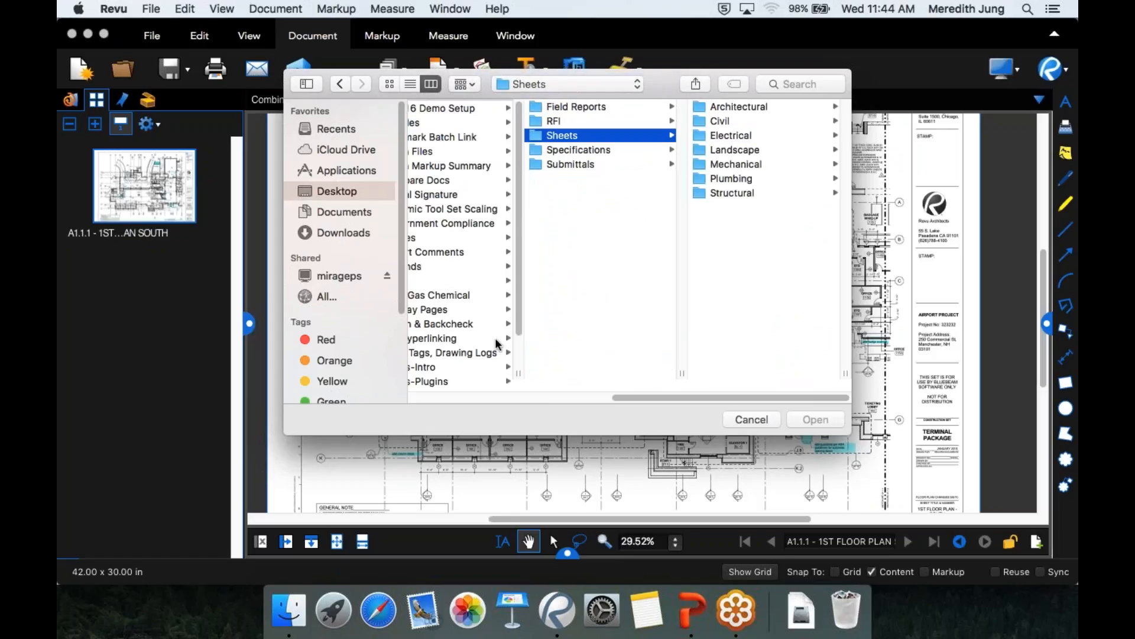
{"action": "left_click_drag", "start_coordinate": [634, 397], "coordinate": [585, 403]}
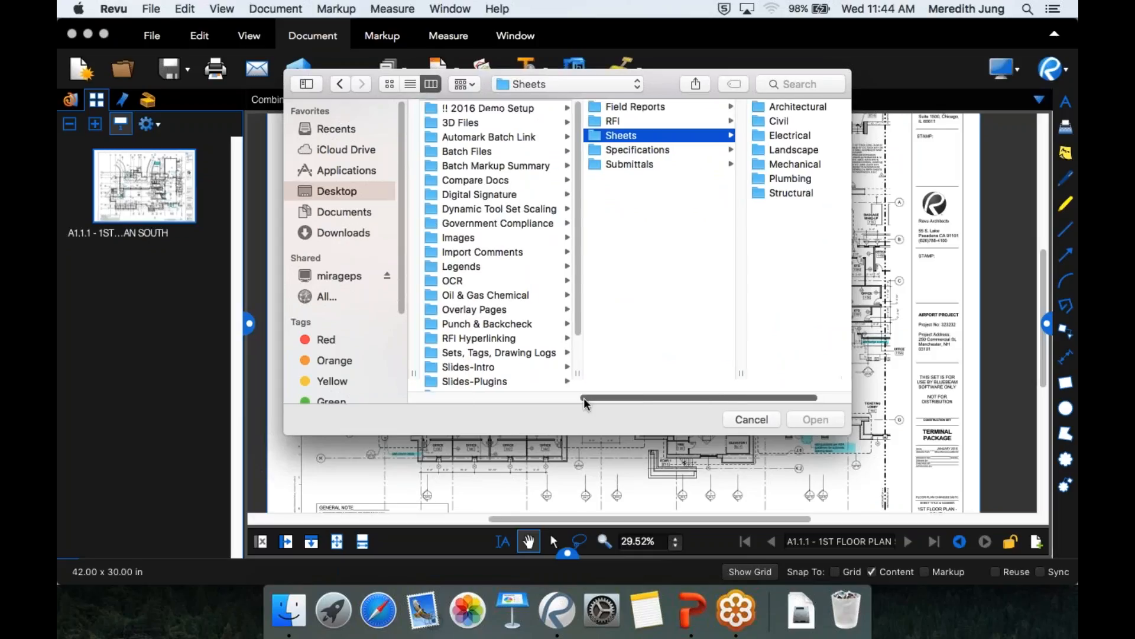
{"action": "scroll", "coordinate": [609, 367], "scroll_direction": "left", "scroll_amount": 3}
{"action": "left_click", "coordinate": [615, 354]}
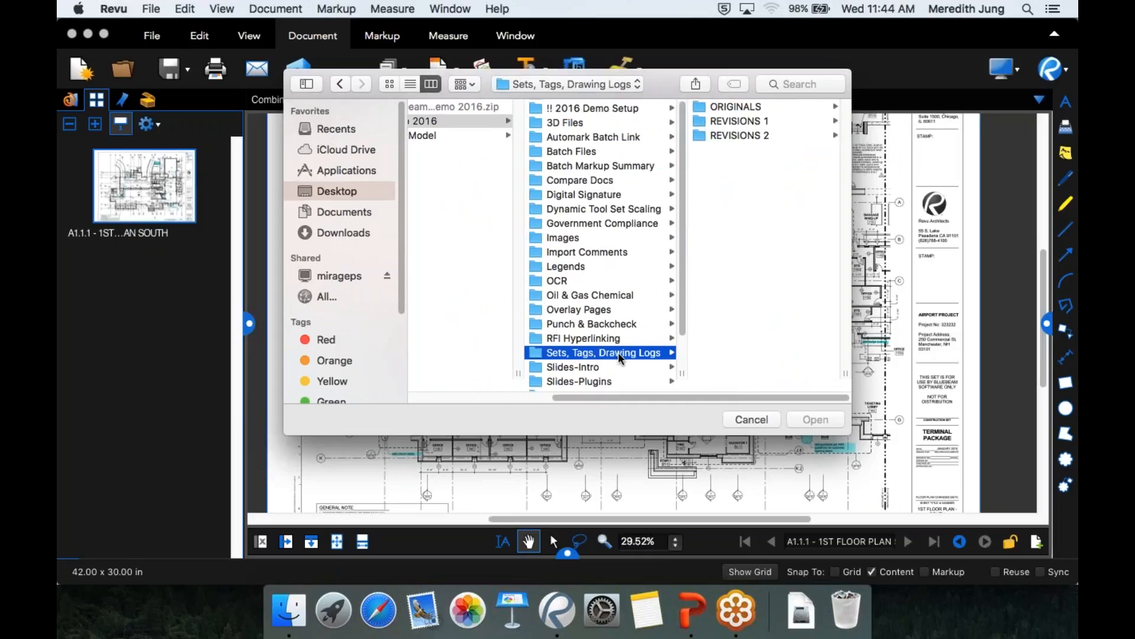
Replace only the content of page 1 with A1.1.1 - 1ST FLOOR PLAN - SOUTH - REV 1.pdf from the REVISIONS 1 folder
{"action": "left_click", "coordinate": [735, 122]}
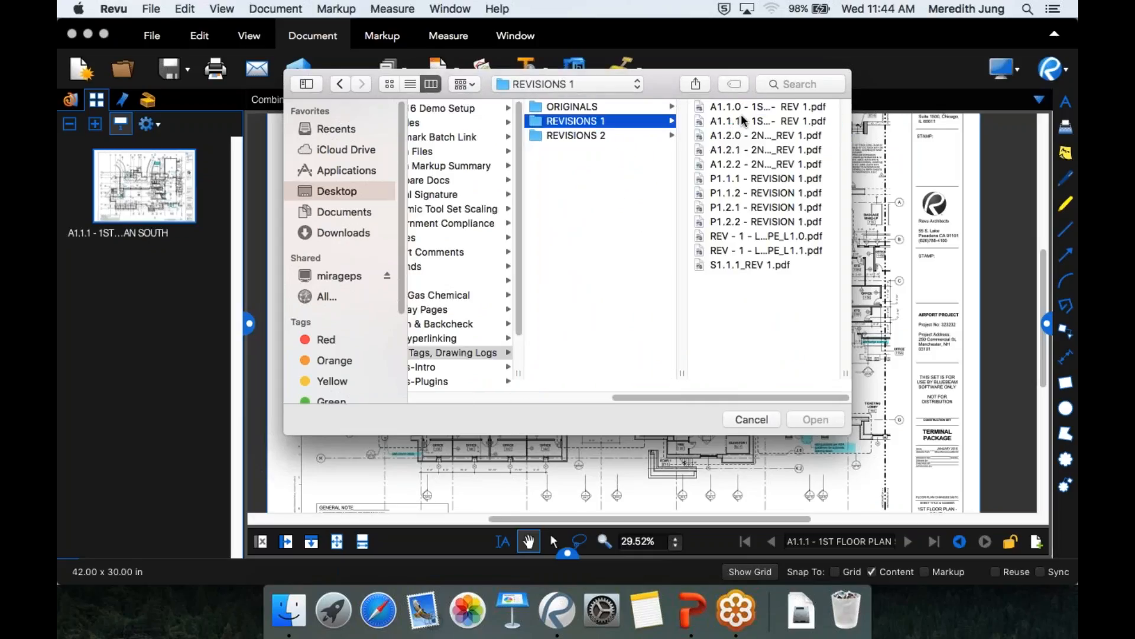
{"action": "left_click", "coordinate": [744, 121]}
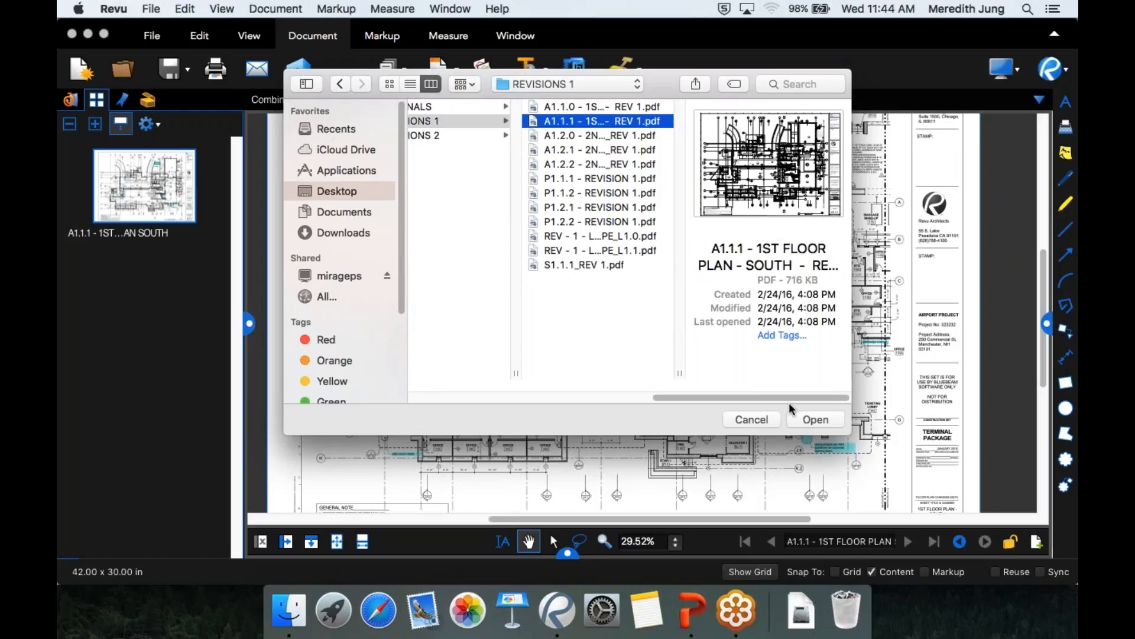
{"action": "left_click", "coordinate": [811, 421]}
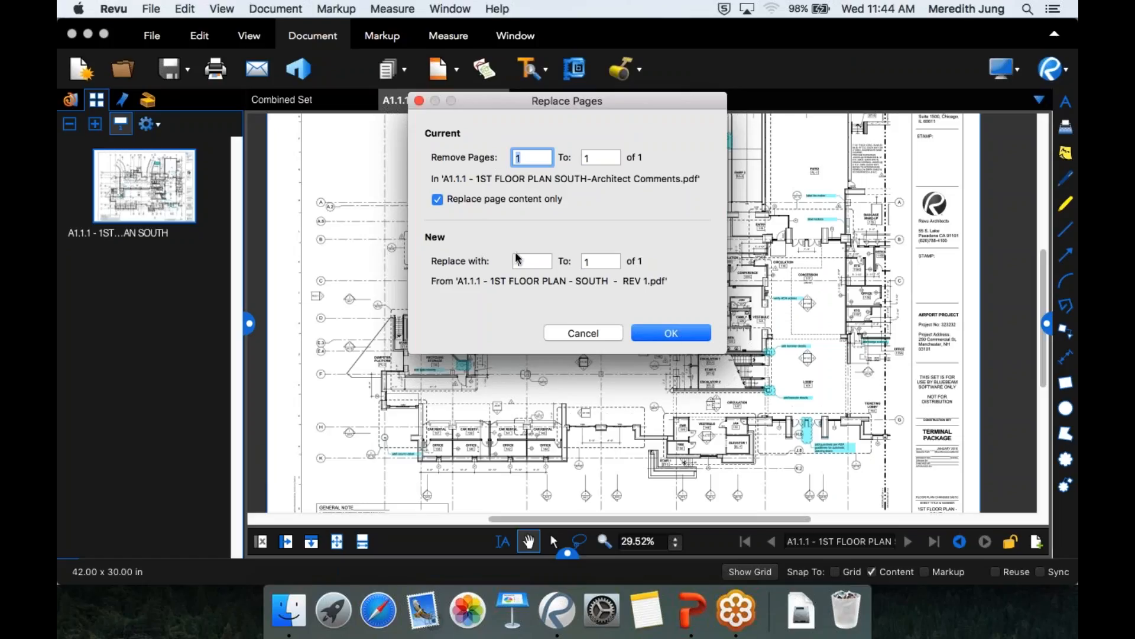
{"action": "left_click", "coordinate": [671, 333]}
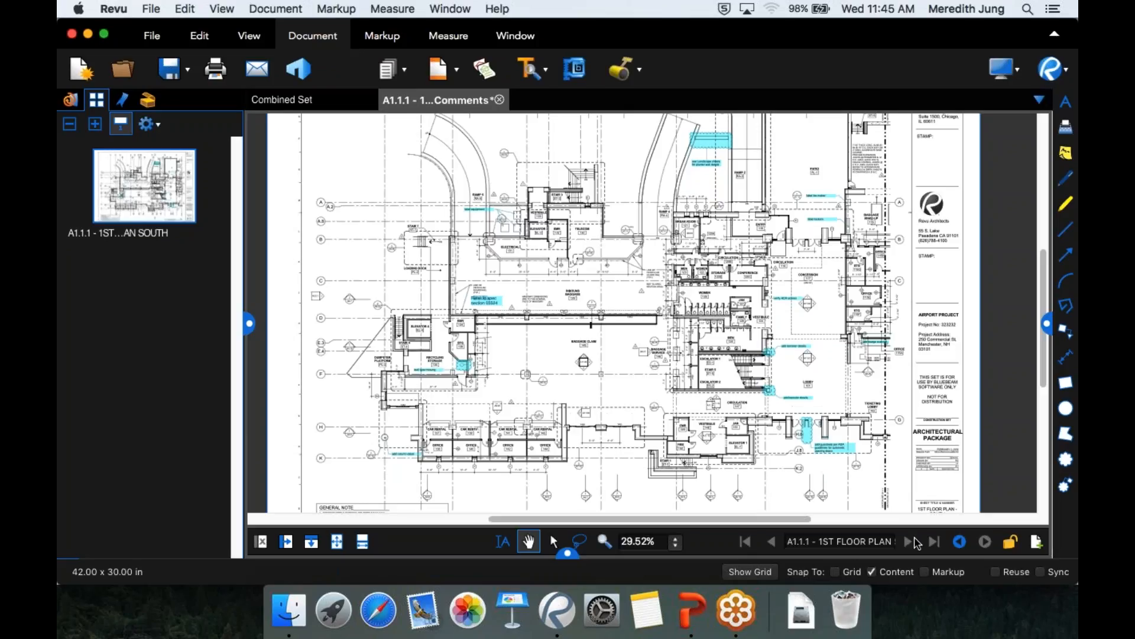
Examine the architect's cloud and text comments around the lobby, escalators and baggage claim on the replaced floor plan
{"action": "scroll", "coordinate": [812, 462], "scroll_direction": "up", "scroll_amount": 10}
{"action": "scroll", "coordinate": [857, 330], "scroll_direction": "up", "scroll_amount": 4}
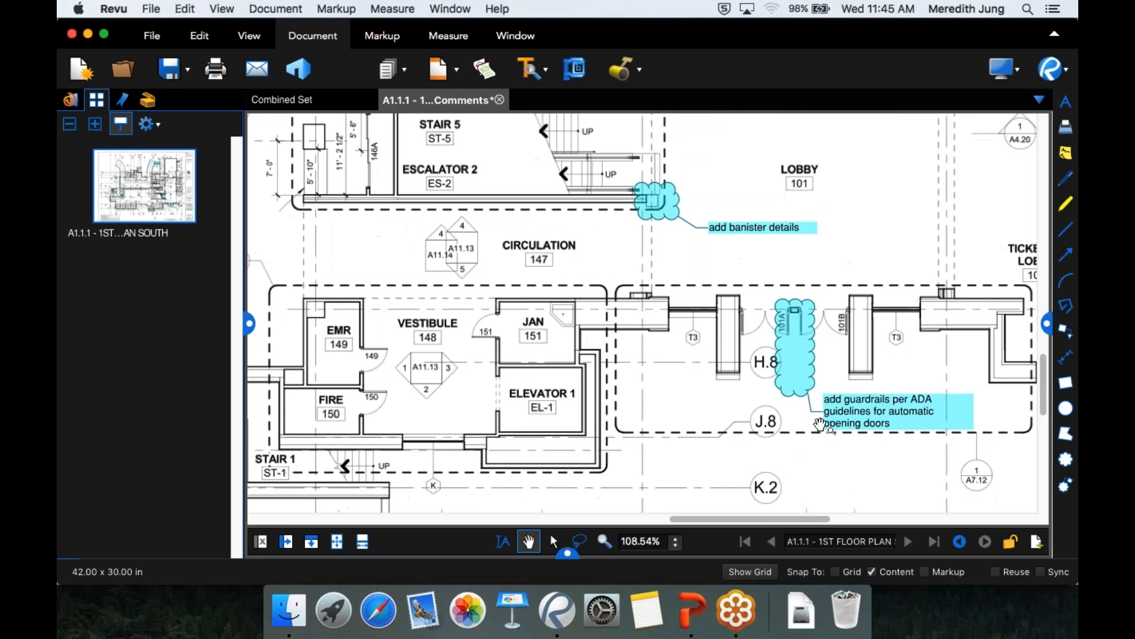
{"action": "scroll", "coordinate": [857, 329], "scroll_direction": "down", "scroll_amount": 3}
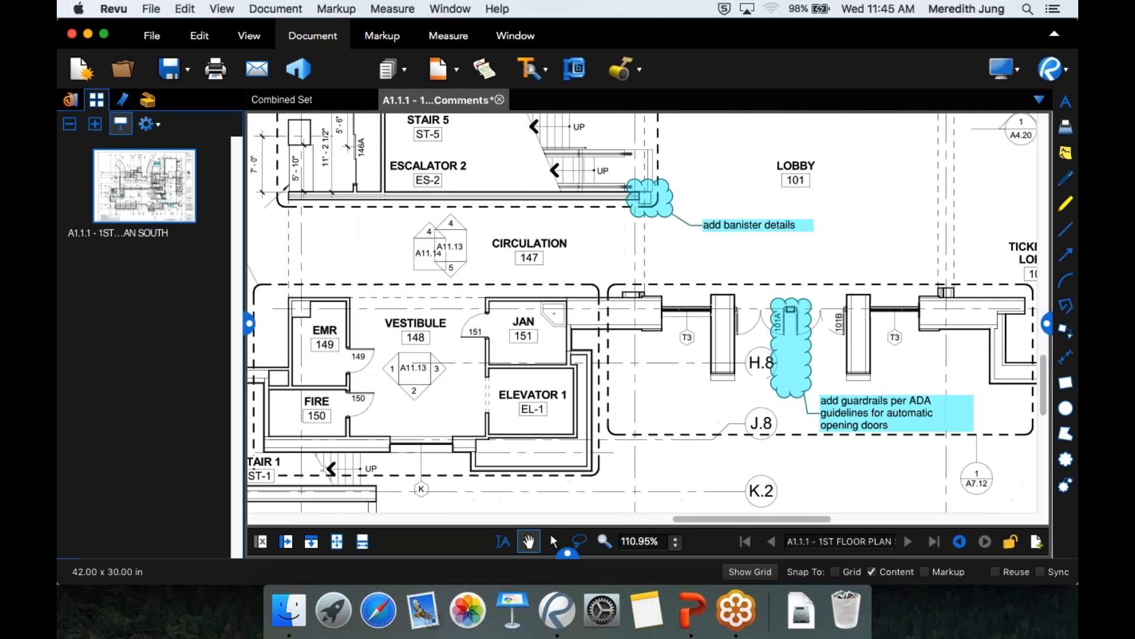
{"action": "scroll", "coordinate": [795, 439], "scroll_direction": "down", "scroll_amount": 2}
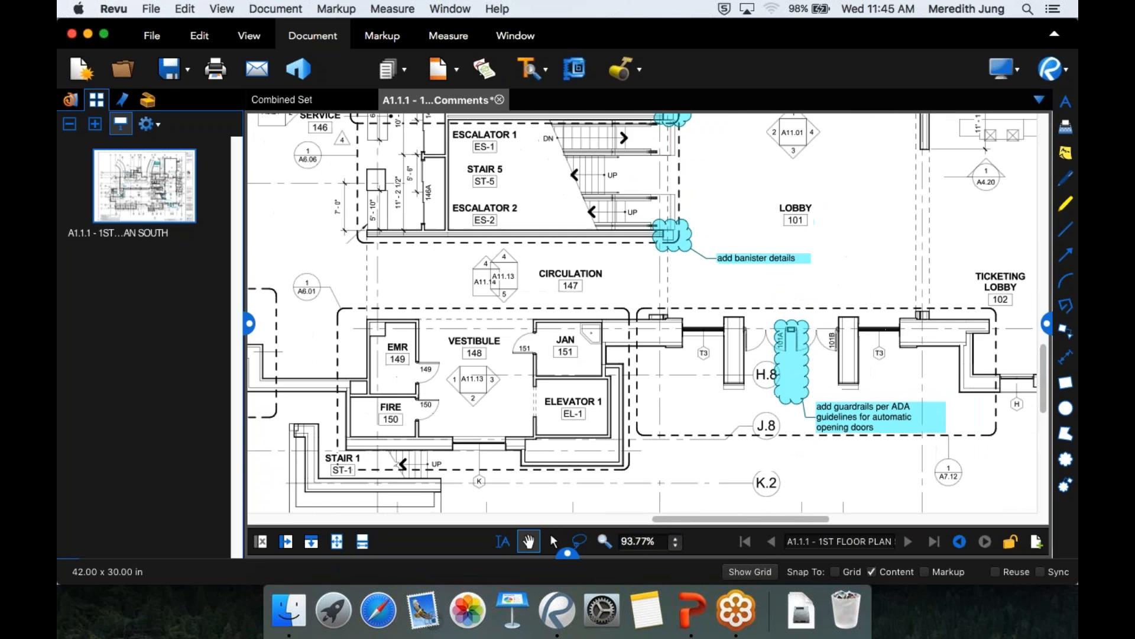
{"action": "scroll", "coordinate": [771, 451], "scroll_direction": "up", "scroll_amount": 3}
{"action": "scroll", "coordinate": [771, 450], "scroll_direction": "up", "scroll_amount": 4}
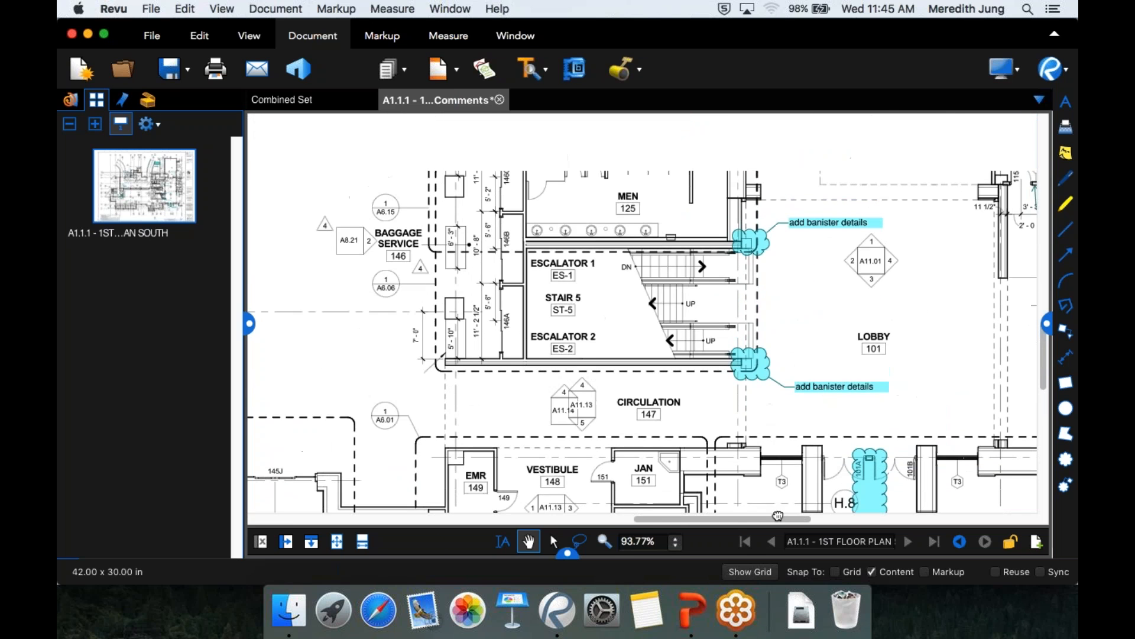
{"action": "scroll", "coordinate": [685, 402], "scroll_direction": "down", "scroll_amount": 1}
{"action": "scroll", "coordinate": [685, 402], "scroll_direction": "down", "scroll_amount": 3}
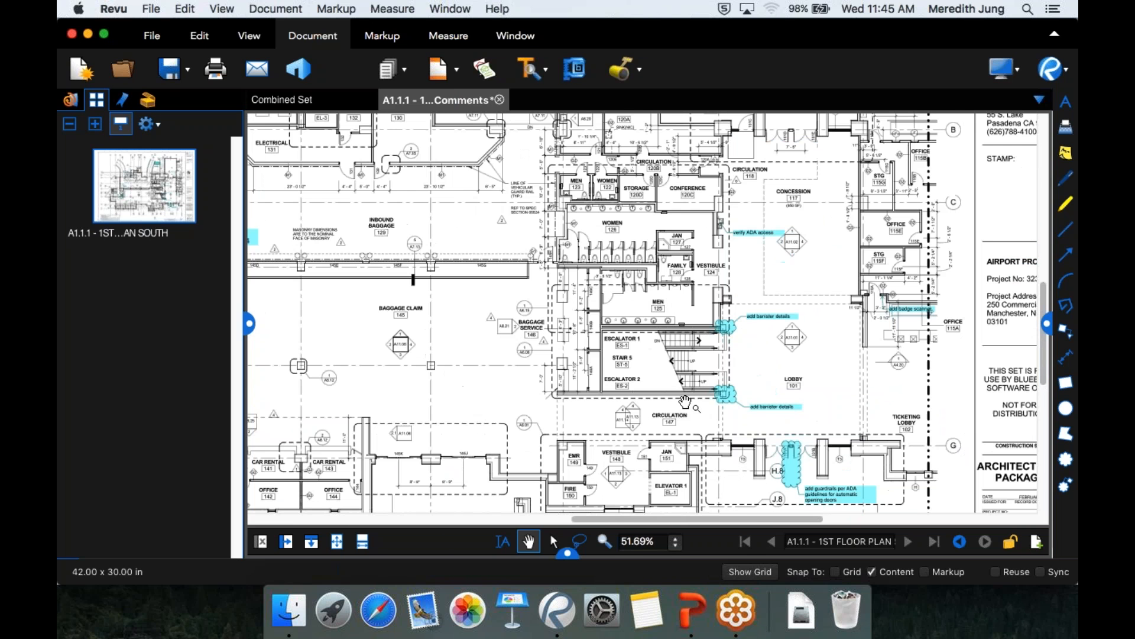
{"action": "scroll", "coordinate": [658, 318], "scroll_direction": "left", "scroll_amount": 5}
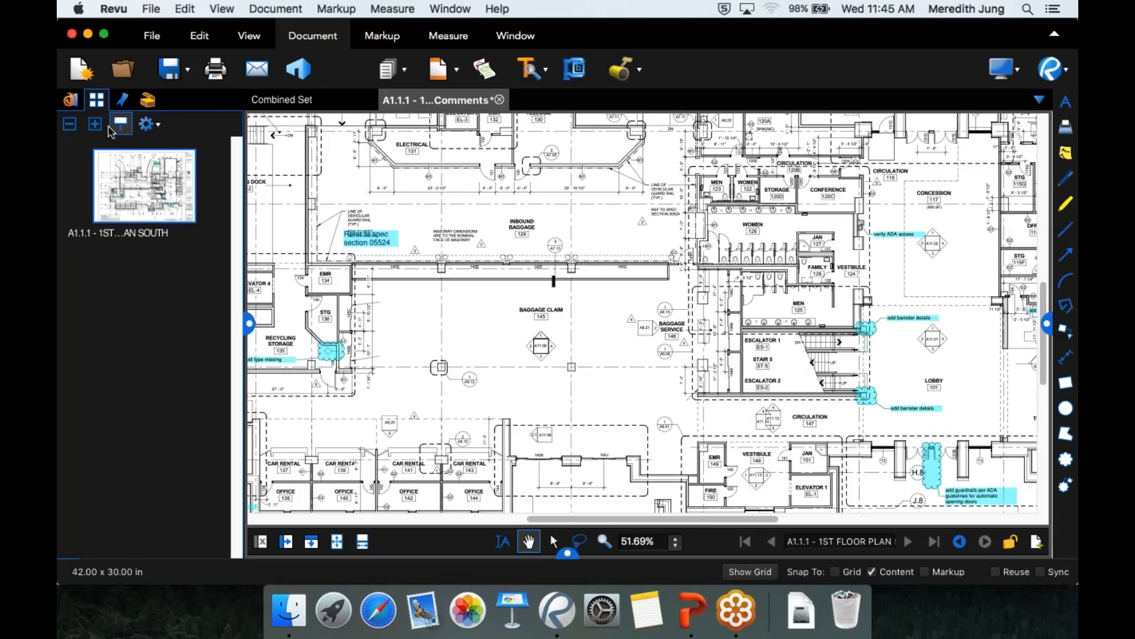
Close the architect comments floor plan without saving the changes
{"action": "left_click", "coordinate": [500, 100]}
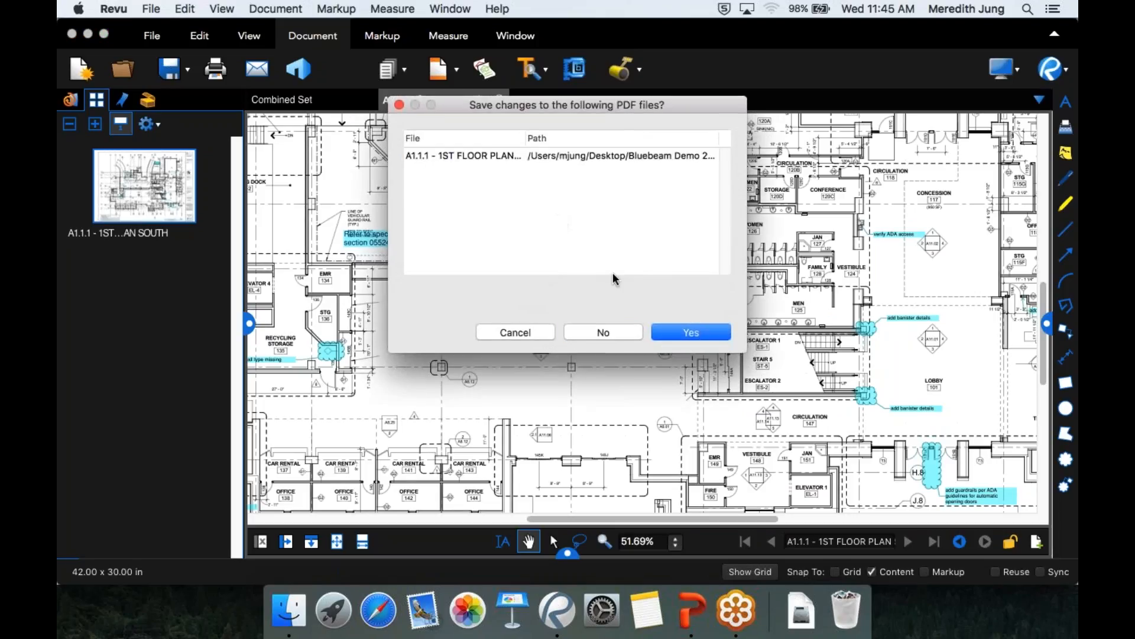
{"action": "left_click", "coordinate": [603, 332]}
Delete page 2 (sheet C1.07) from the Combined Set and rotate sheet C1.08 clockwise
{"action": "right_click", "coordinate": [140, 334]}
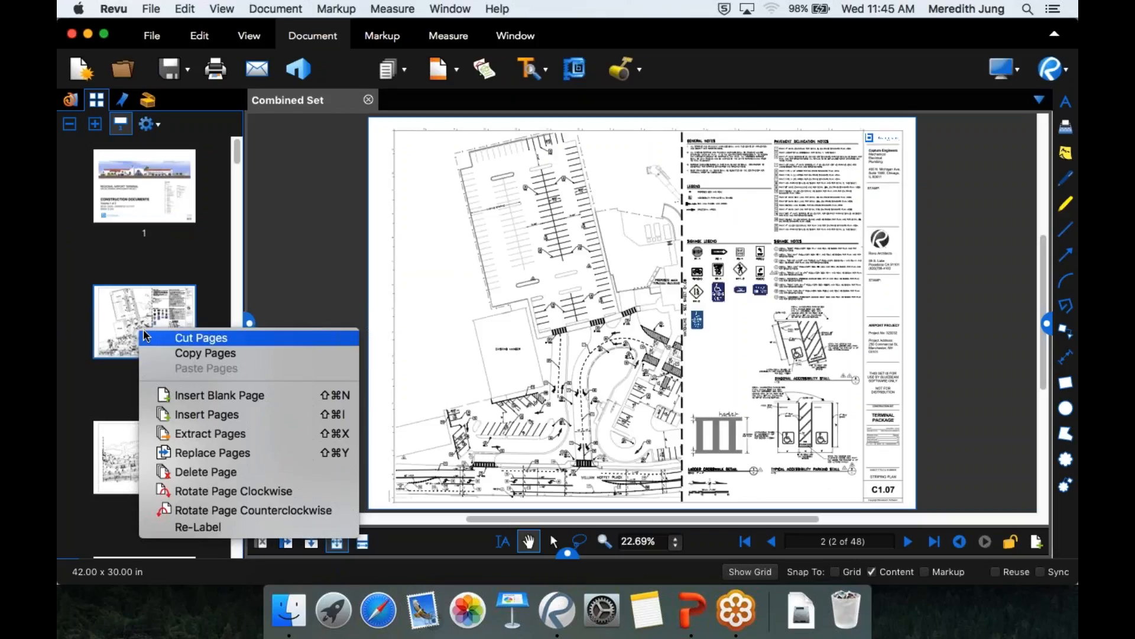
{"action": "left_click", "coordinate": [166, 473]}
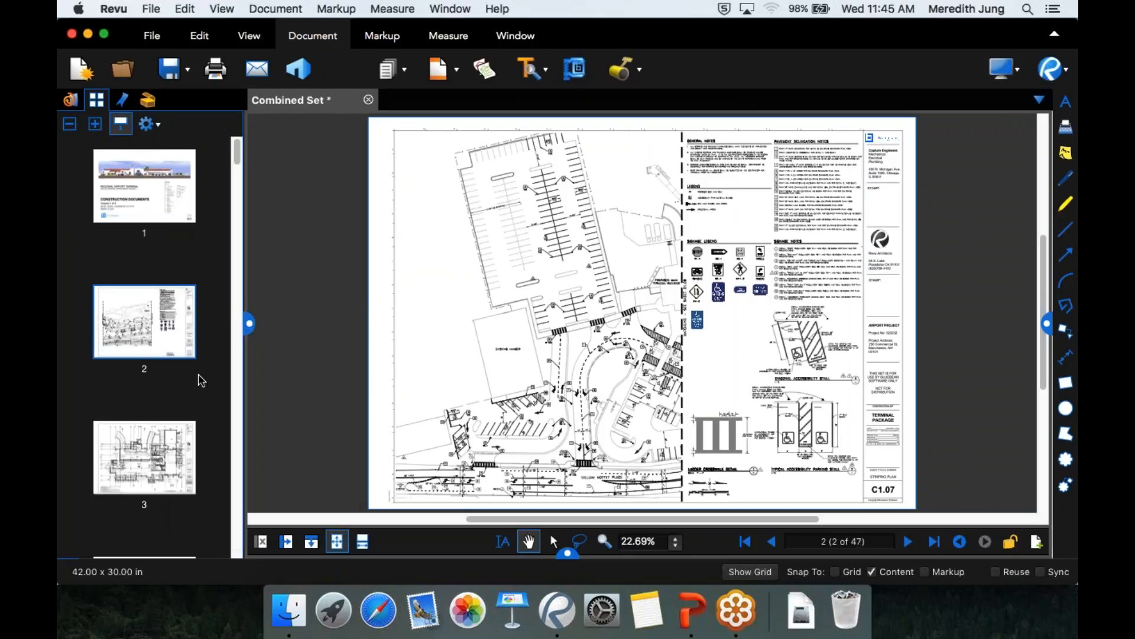
{"action": "right_click", "coordinate": [162, 332]}
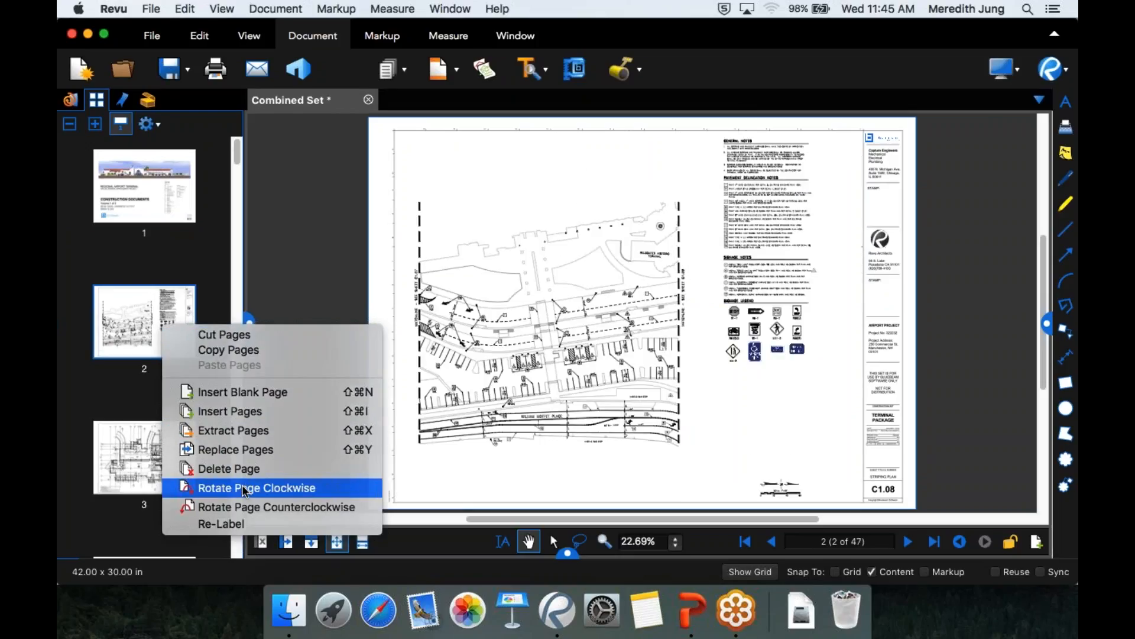
{"action": "left_click", "coordinate": [177, 488]}
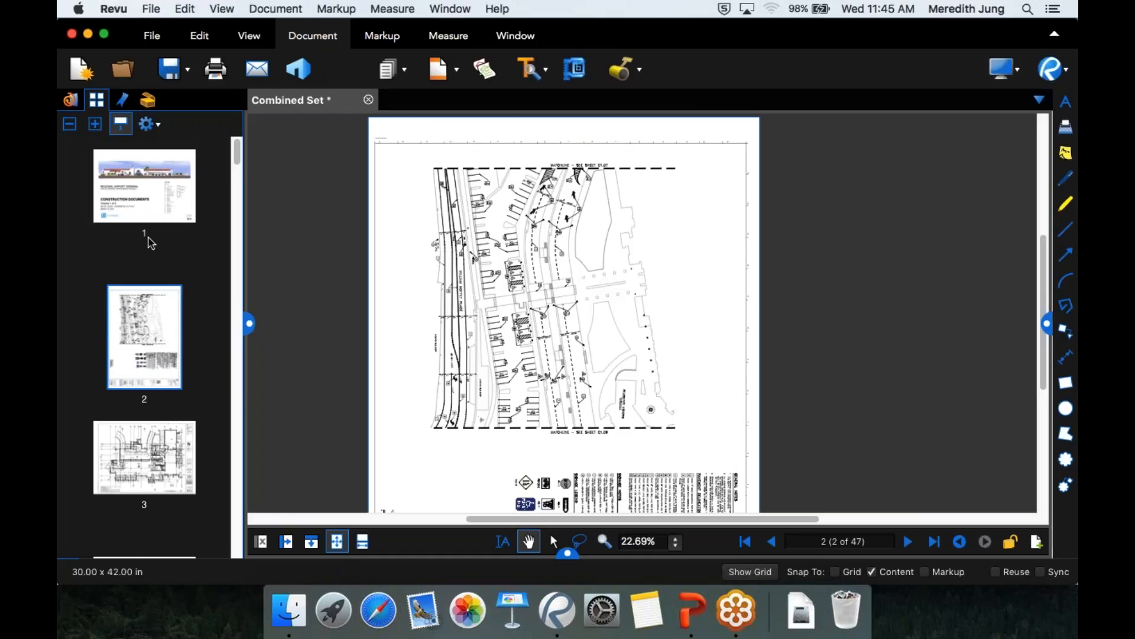
Review the page editing commands offered for the thumbnails and for the whole document
{"action": "left_click", "coordinate": [142, 125]}
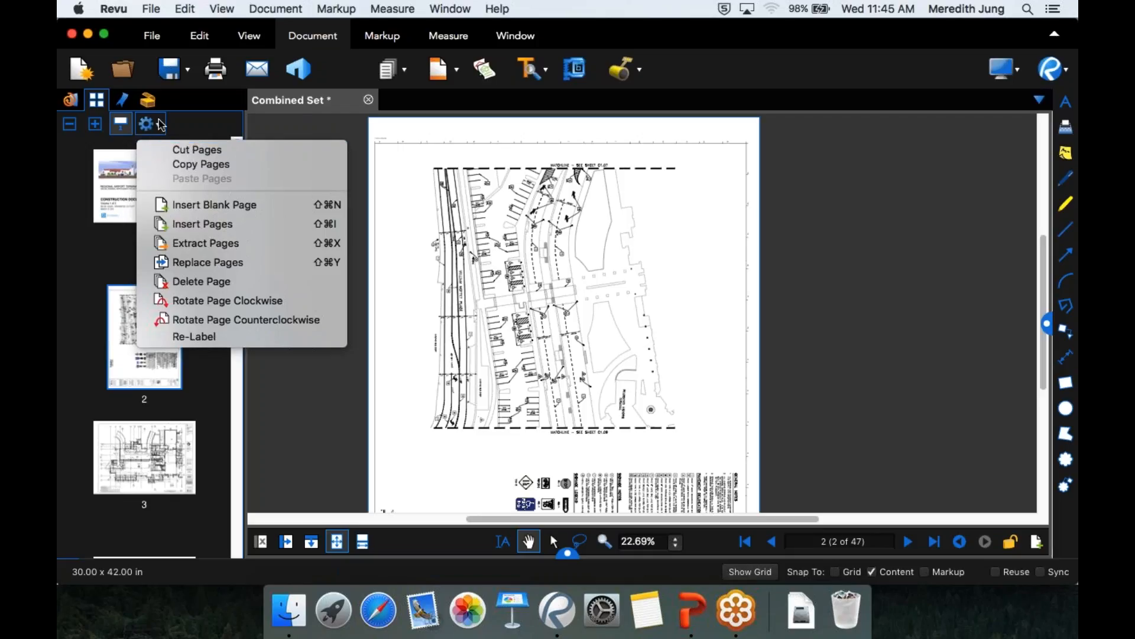
{"action": "left_click", "coordinate": [419, 83]}
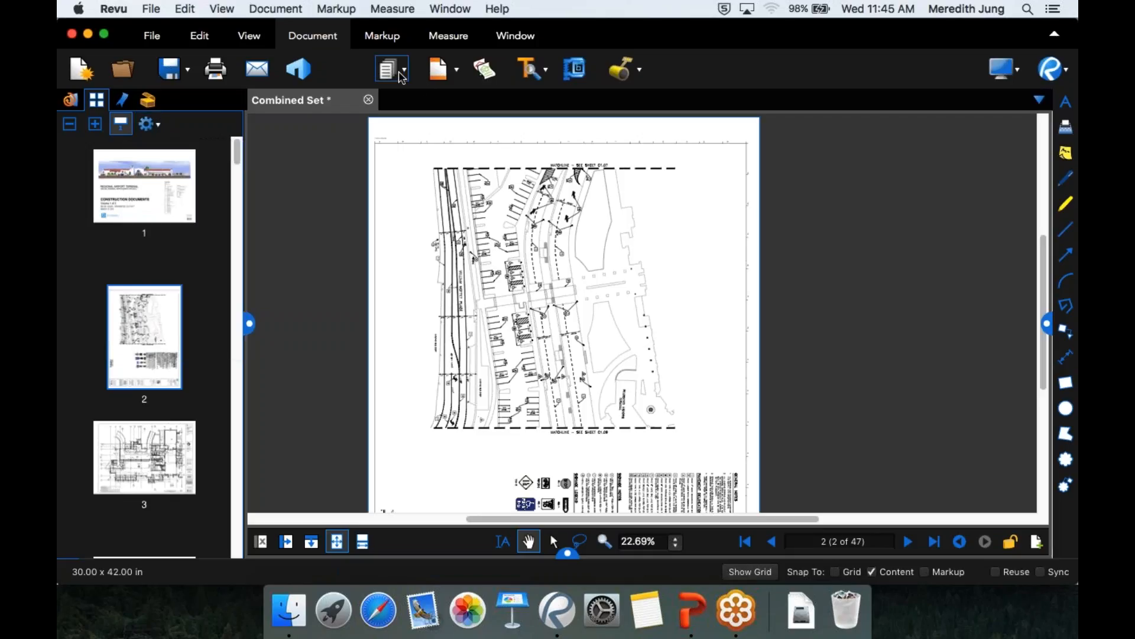
{"action": "left_click", "coordinate": [400, 73]}
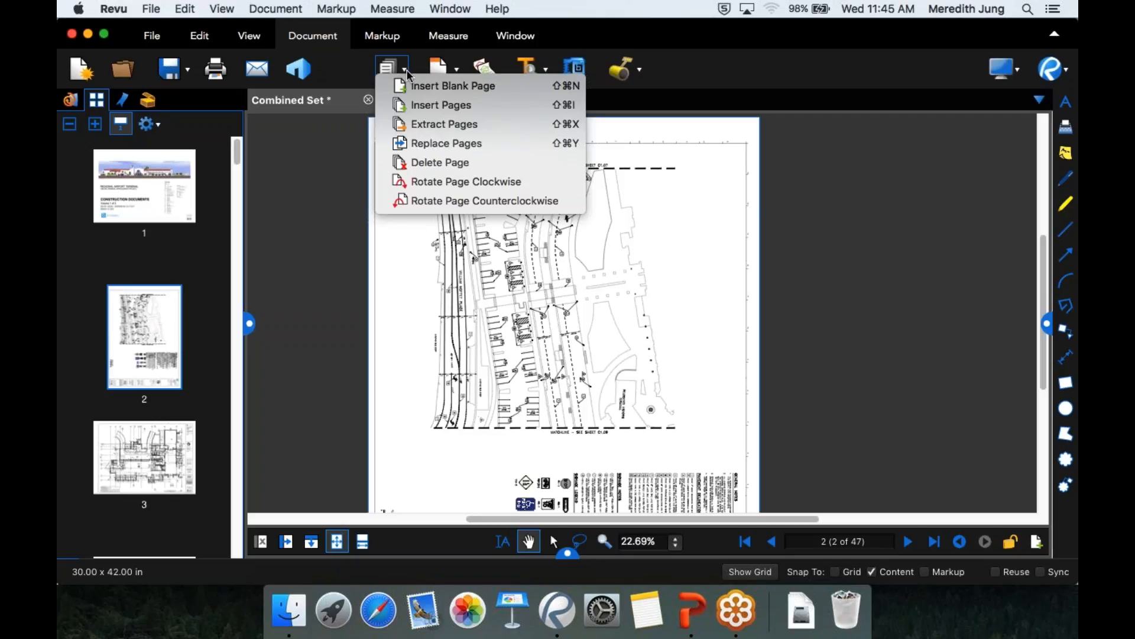
Close the Combined Set without saving its changes and collapse the thumbnails panel
{"action": "left_click", "coordinate": [317, 127]}
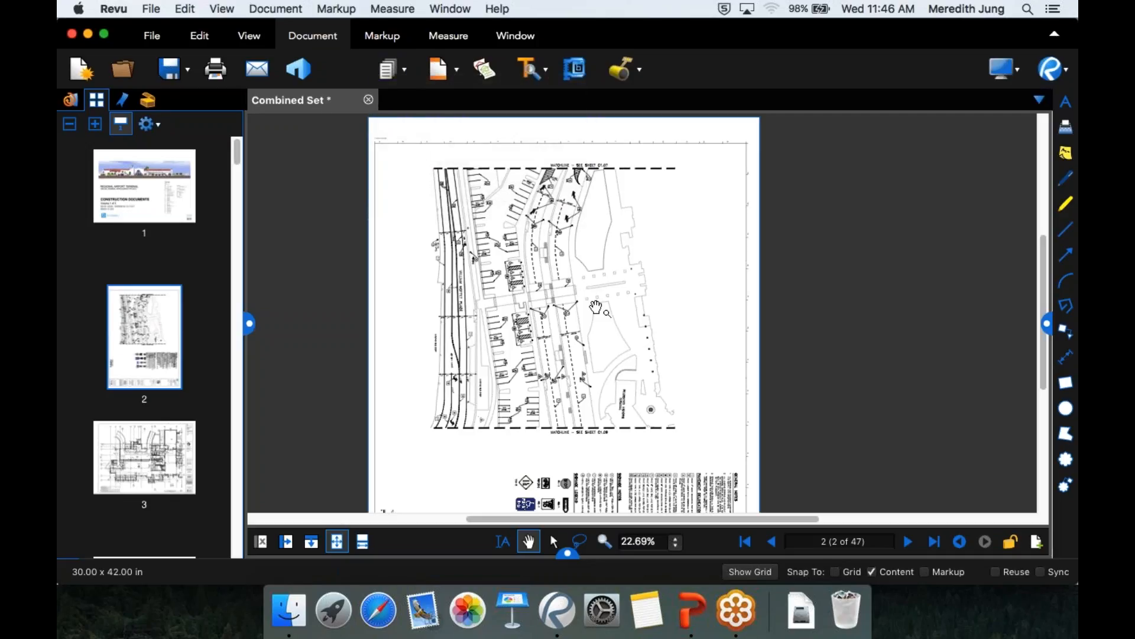
{"action": "left_click", "coordinate": [367, 99]}
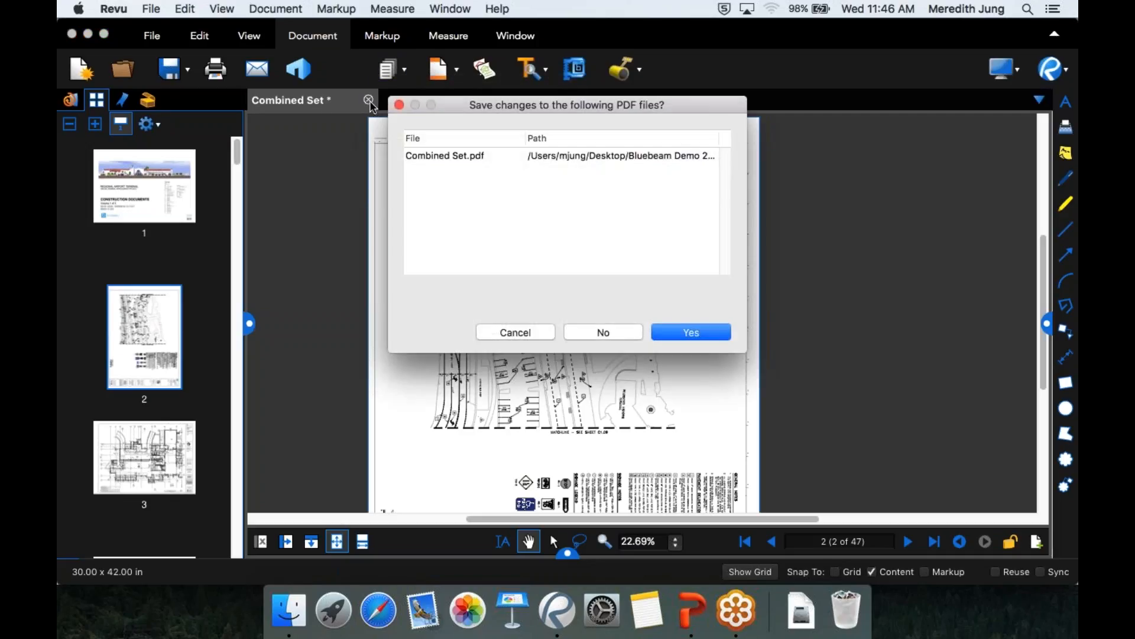
{"action": "left_click", "coordinate": [601, 332]}
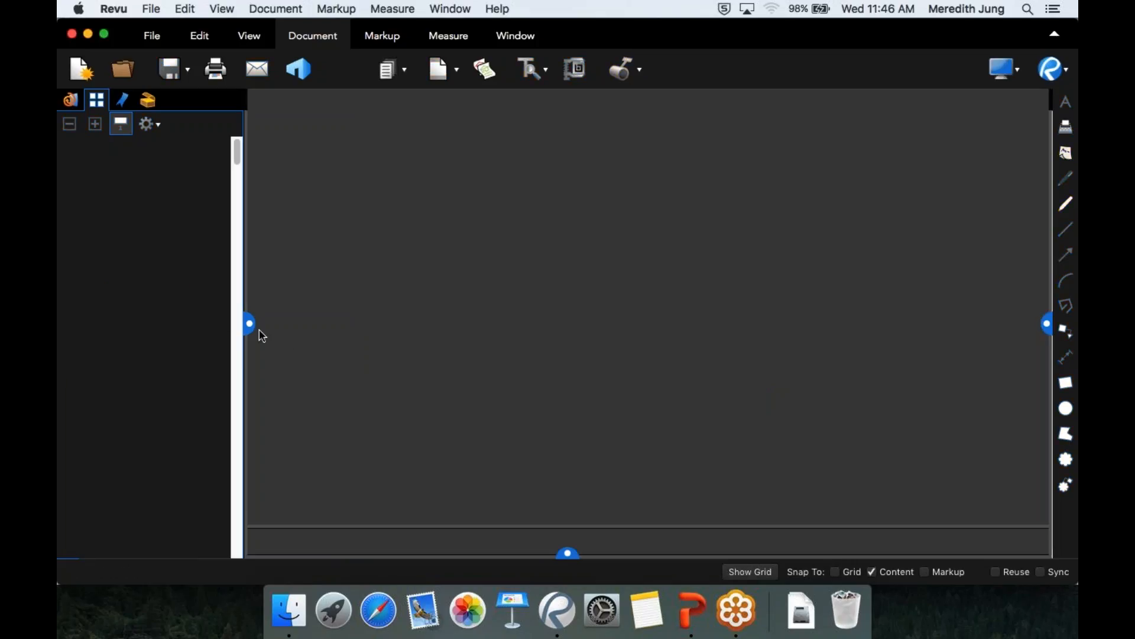
{"action": "left_click", "coordinate": [249, 323]}
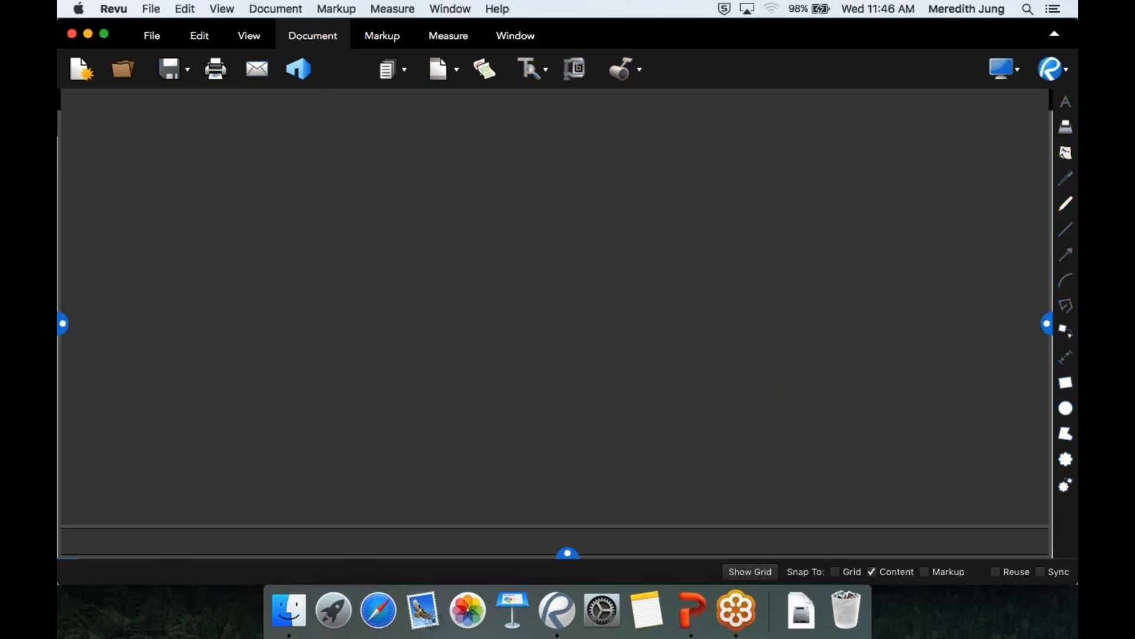
Sign in to the studio.bluebeam.com server with the account password and widen the Studio panel to show full session and project names
{"action": "left_click", "coordinate": [305, 75]}
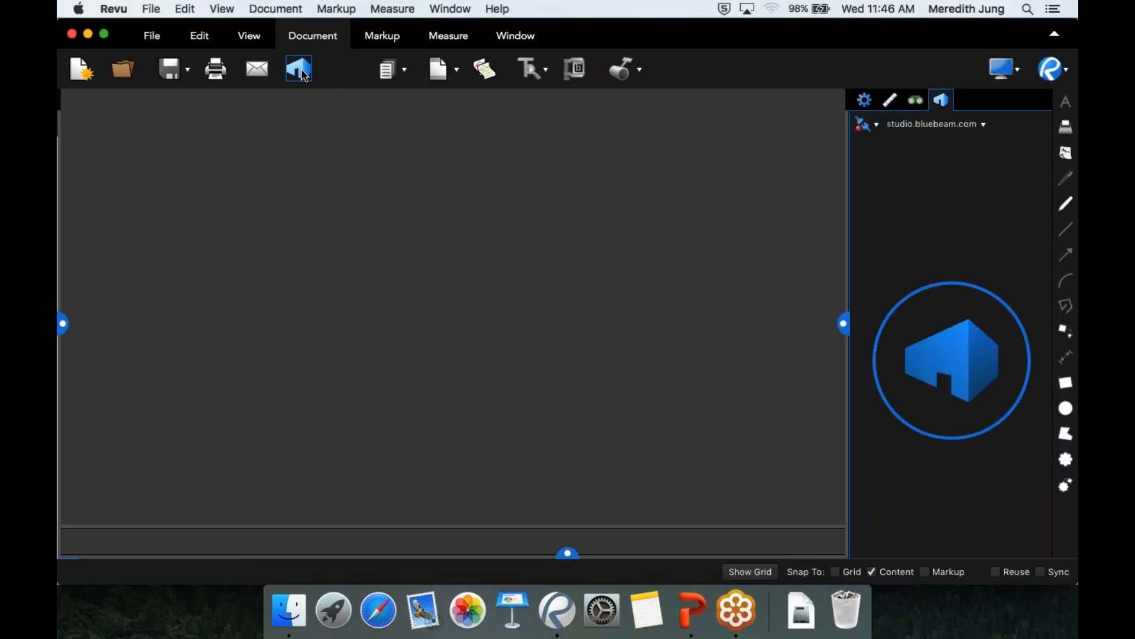
{"action": "left_click", "coordinate": [865, 127]}
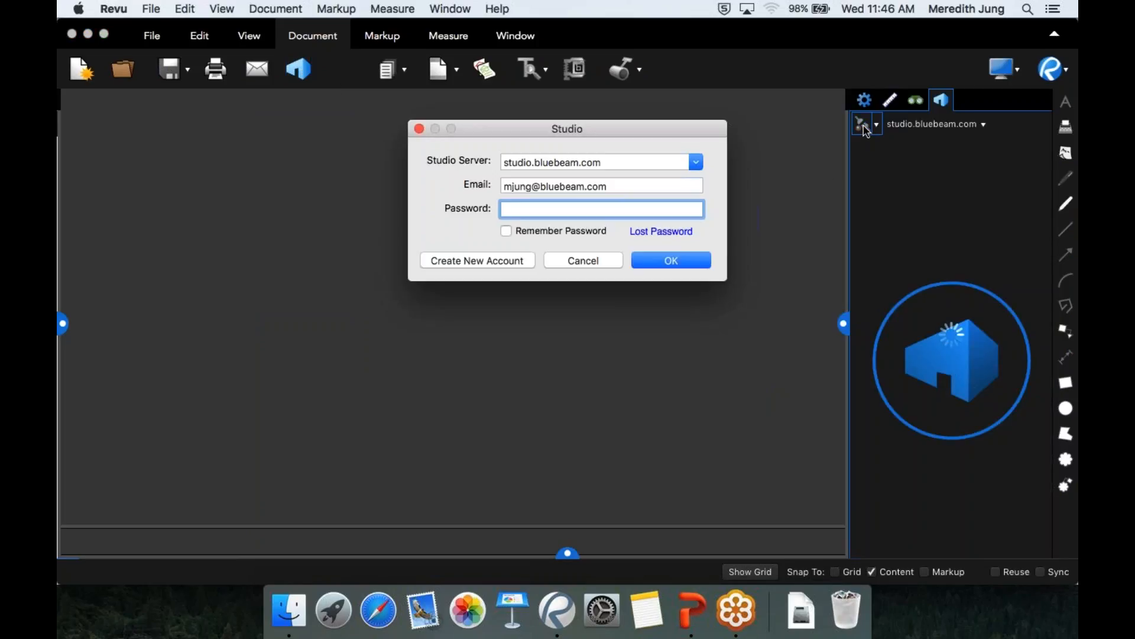
{"action": "type", "text": "••••••••••••"}
{"action": "key", "text": "Return"}
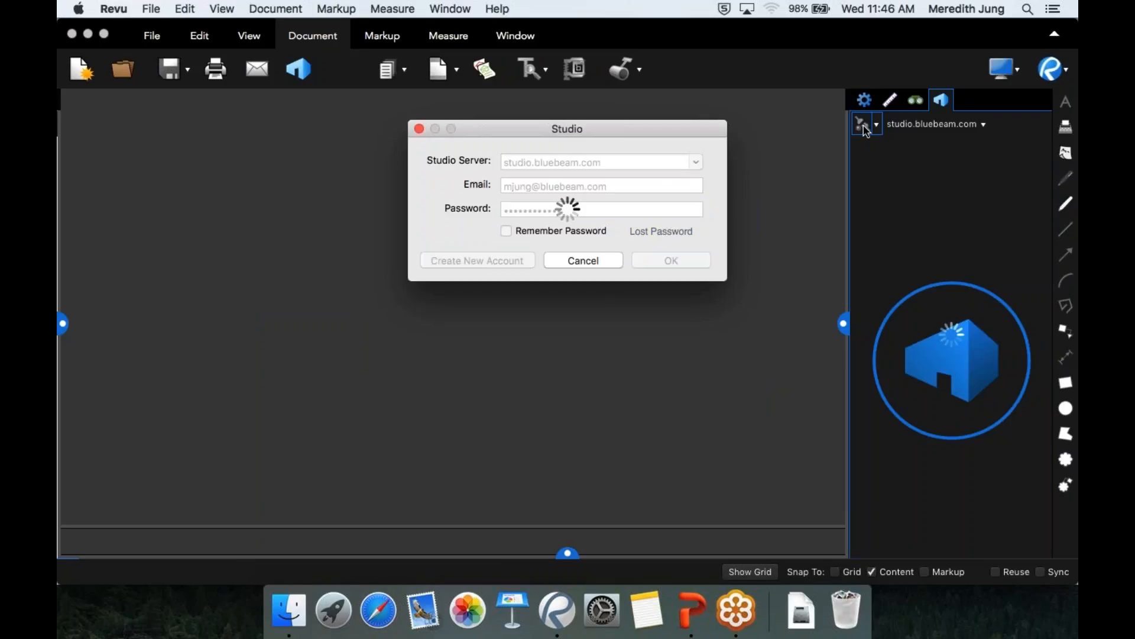
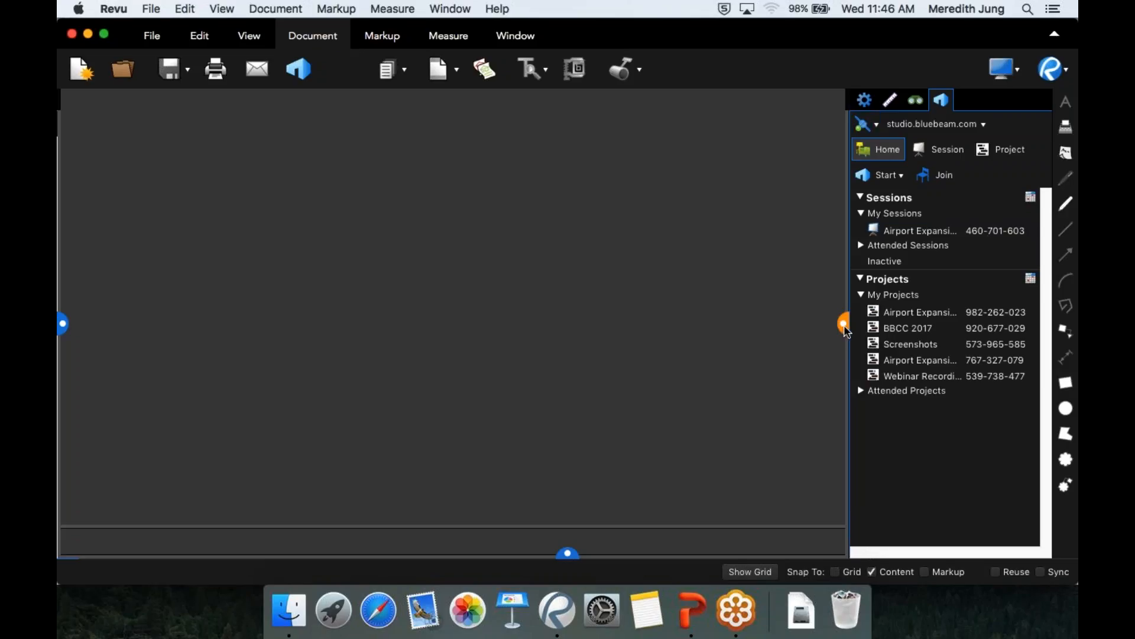
{"action": "left_click_drag", "start_coordinate": [846, 332], "coordinate": [745, 319]}
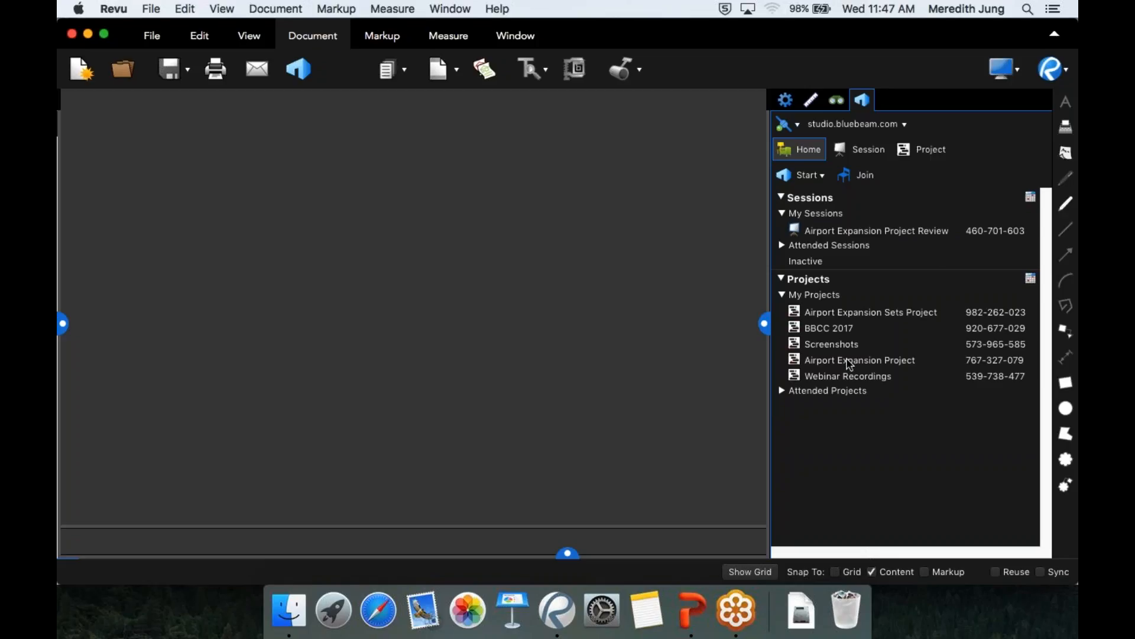
Open the Airport Expansion Project Review session and jump from its record to the electrical AV wall comment
{"action": "double_click", "coordinate": [837, 231]}
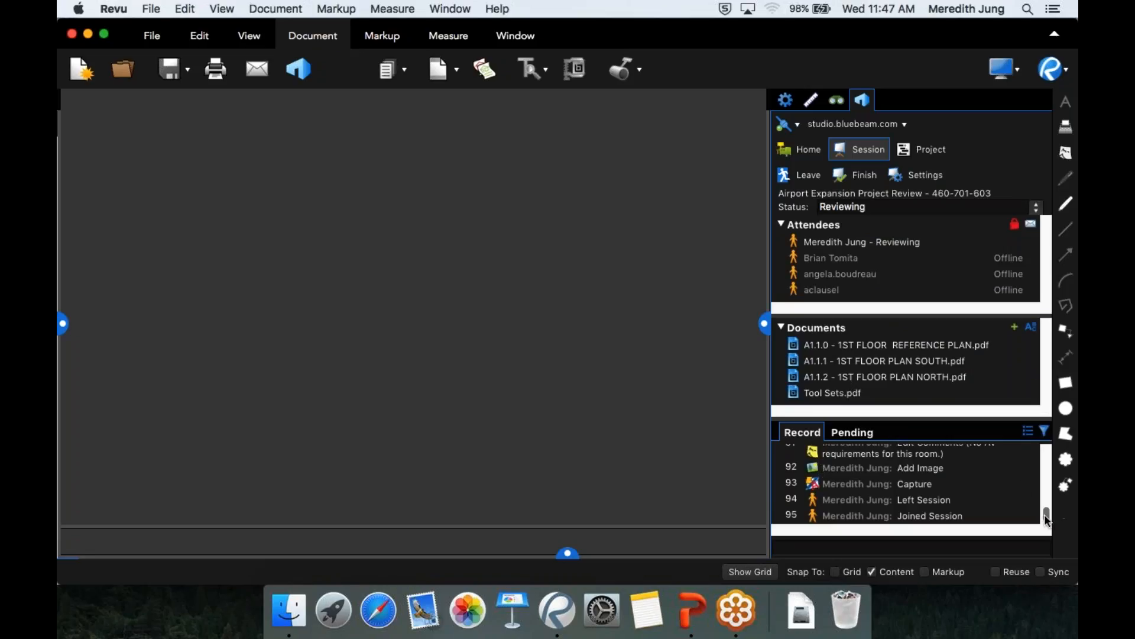
{"action": "left_click_drag", "start_coordinate": [1046, 520], "coordinate": [1046, 507]}
{"action": "left_click", "coordinate": [877, 477]}
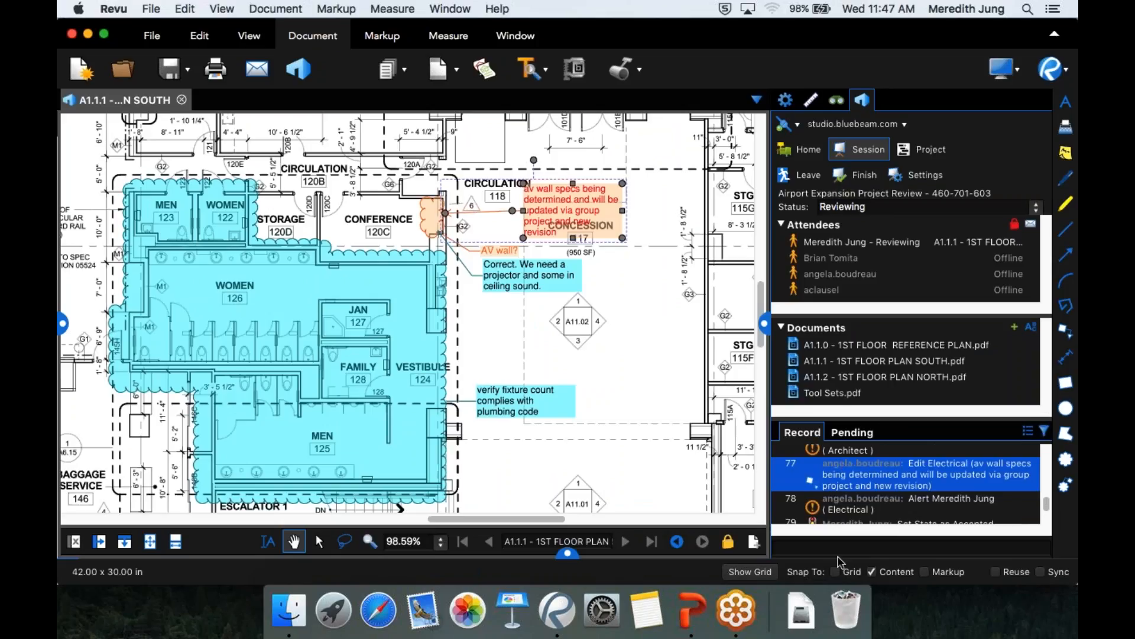
Narrow the architect's projector and ceiling sound comment and shift it slightly closer to the AV wall note
{"action": "left_click_drag", "start_coordinate": [1046, 508], "coordinate": [1040, 456]}
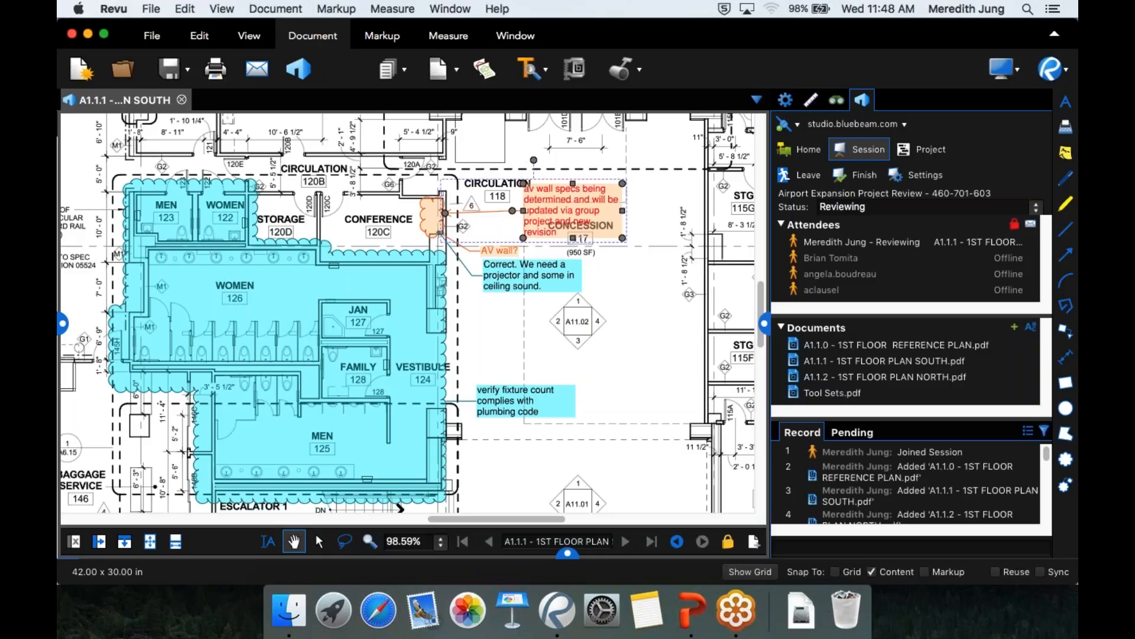
{"action": "left_click", "coordinate": [513, 283]}
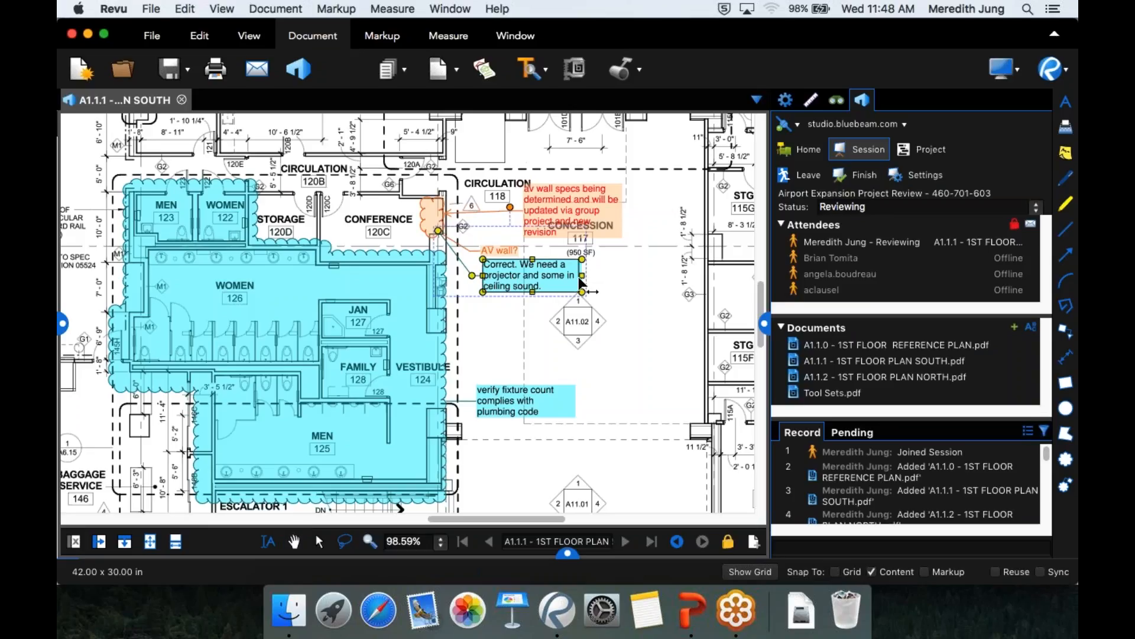
{"action": "left_click_drag", "start_coordinate": [582, 275], "coordinate": [513, 276]}
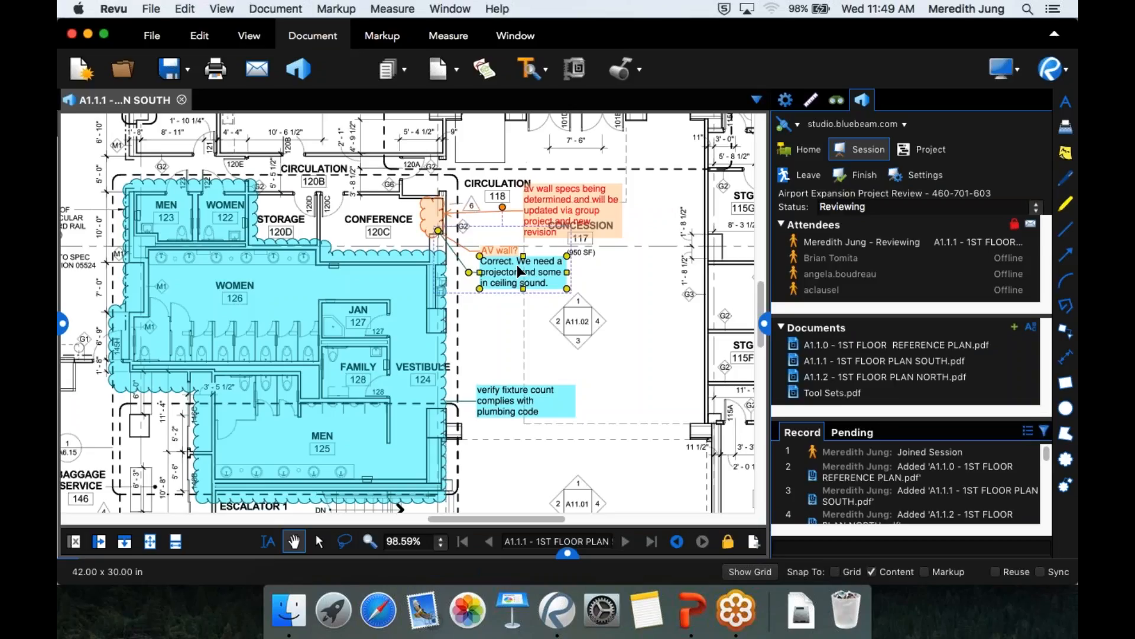
Place the saved "Crack in wall" cloud callout from the tool chest at the wall between Storage 120D and Conference 120C
{"action": "left_click", "coordinate": [232, 10]}
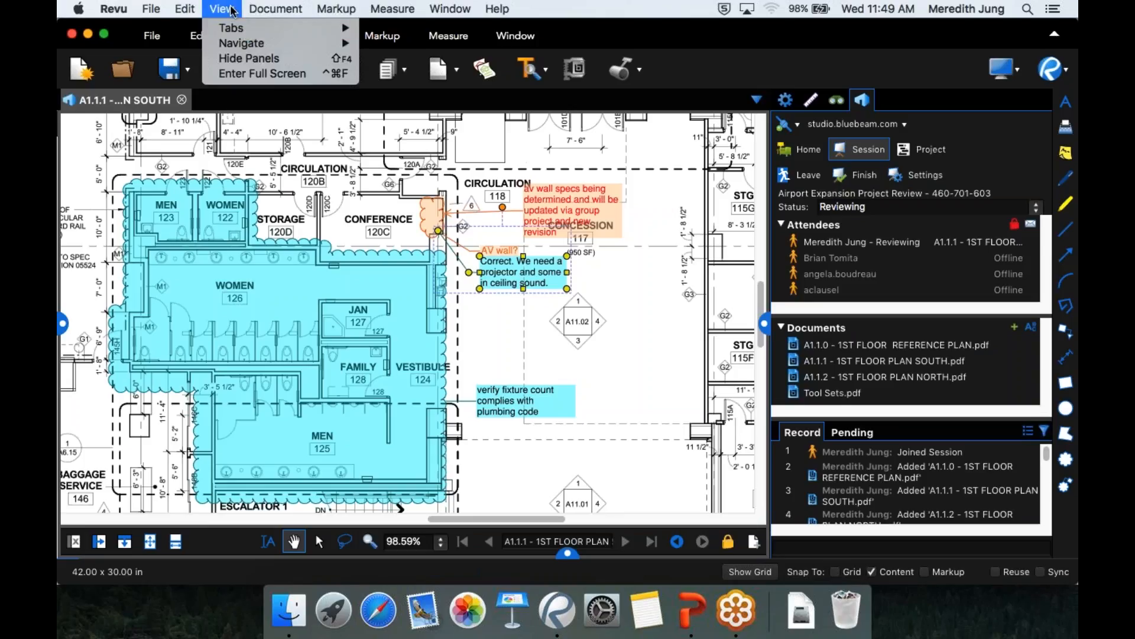
{"action": "mouse_move", "coordinate": [247, 28]}
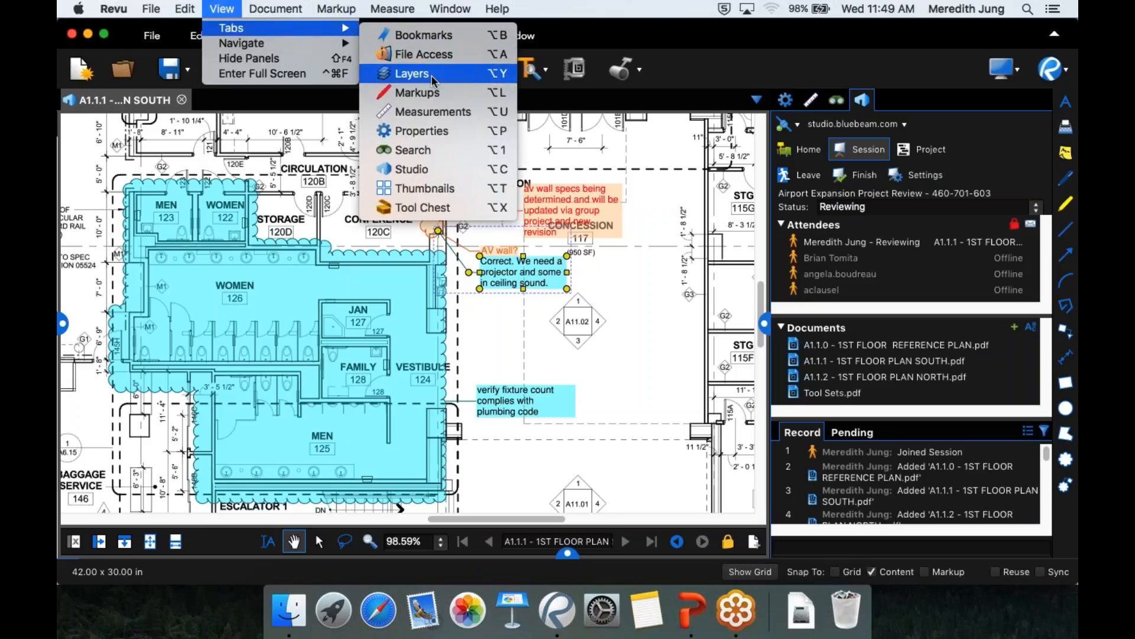
{"action": "left_click", "coordinate": [434, 208]}
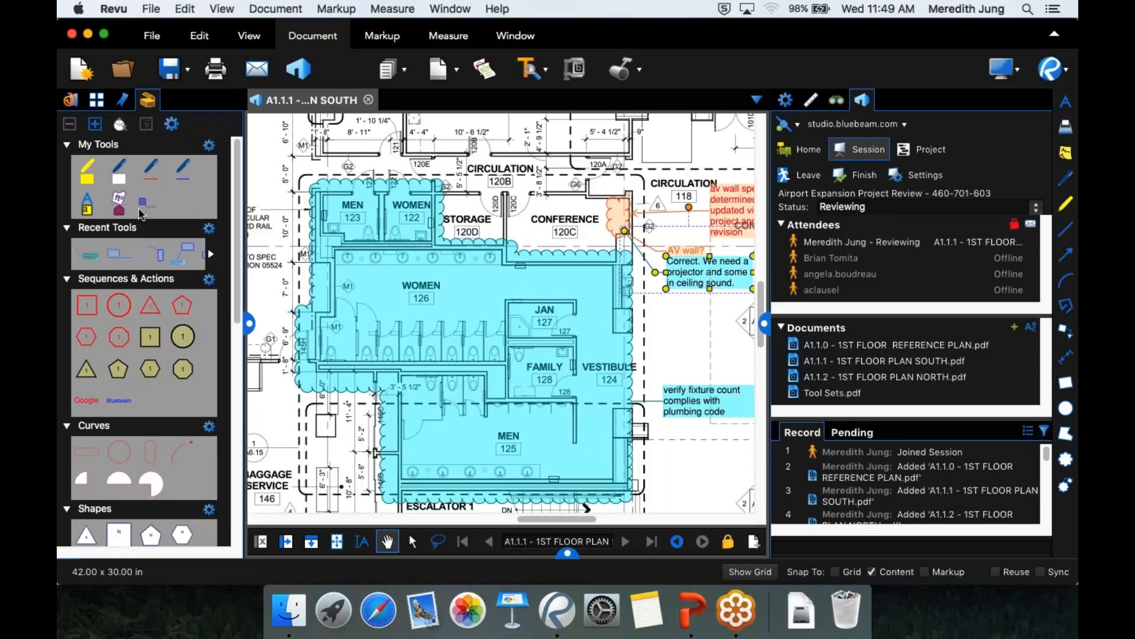
{"action": "left_click", "coordinate": [140, 213]}
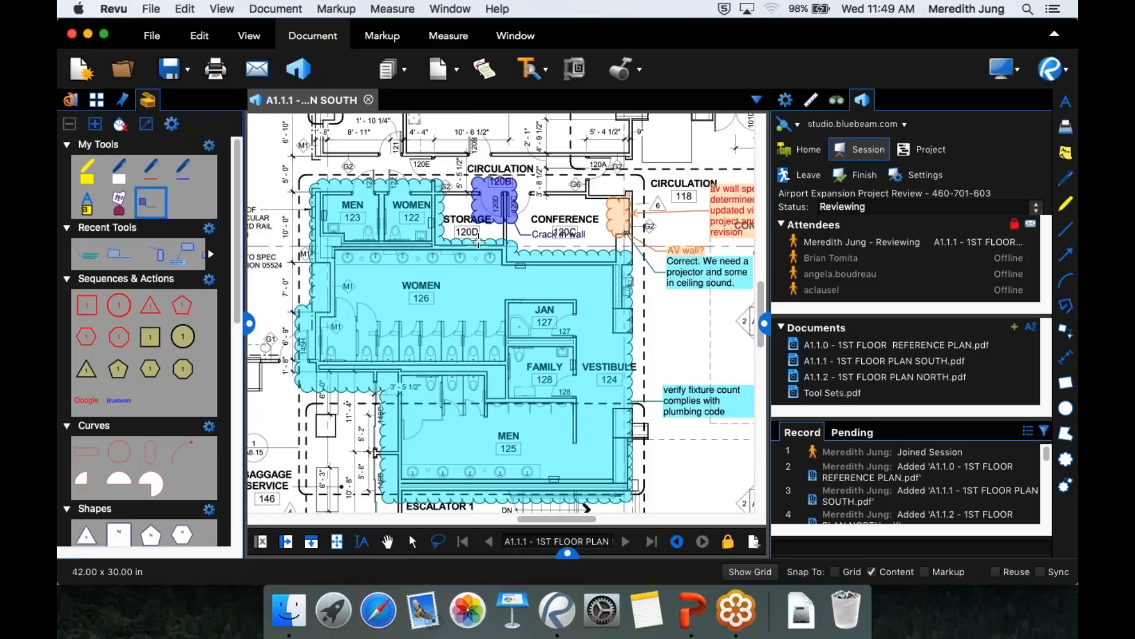
{"action": "left_click", "coordinate": [479, 241]}
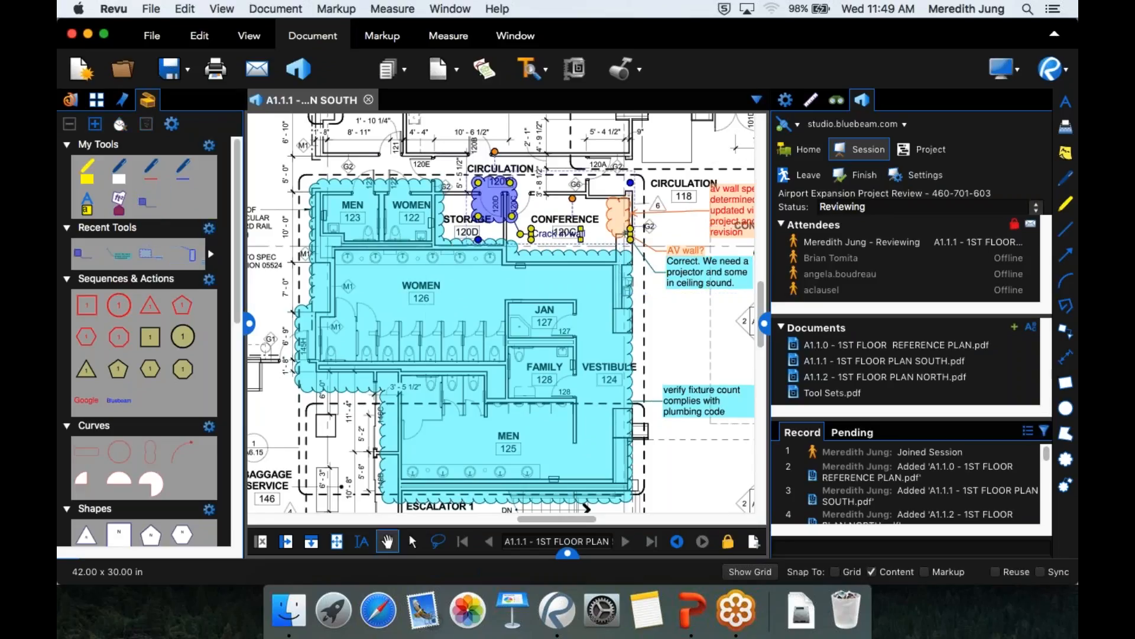
Check the newest session record entries, delete the "Crack in wall" cloud callout and collapse the tool chest
{"action": "left_click_drag", "start_coordinate": [1047, 453], "coordinate": [1046, 517]}
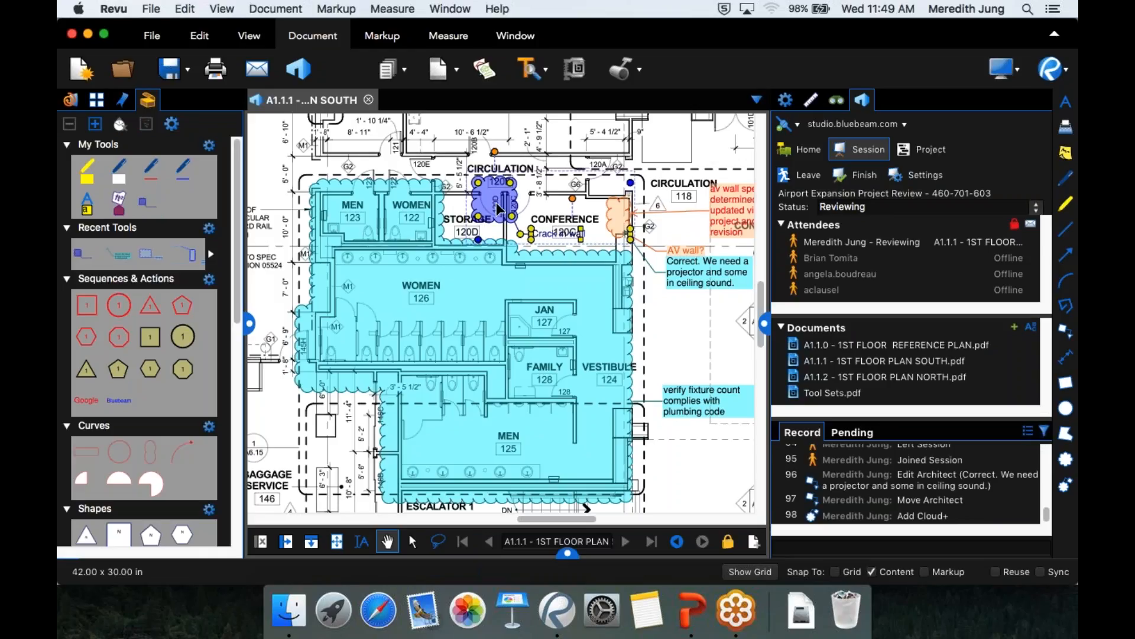
{"action": "key", "text": "Delete"}
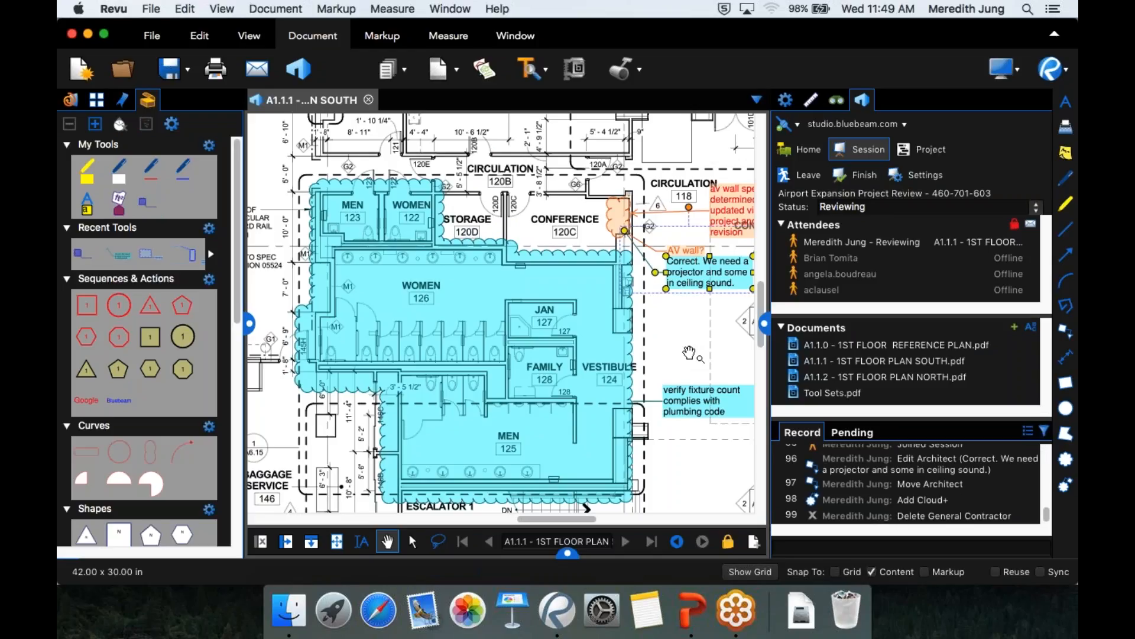
{"action": "left_click", "coordinate": [689, 353]}
{"action": "scroll", "coordinate": [655, 180], "scroll_direction": "right", "scroll_amount": 5}
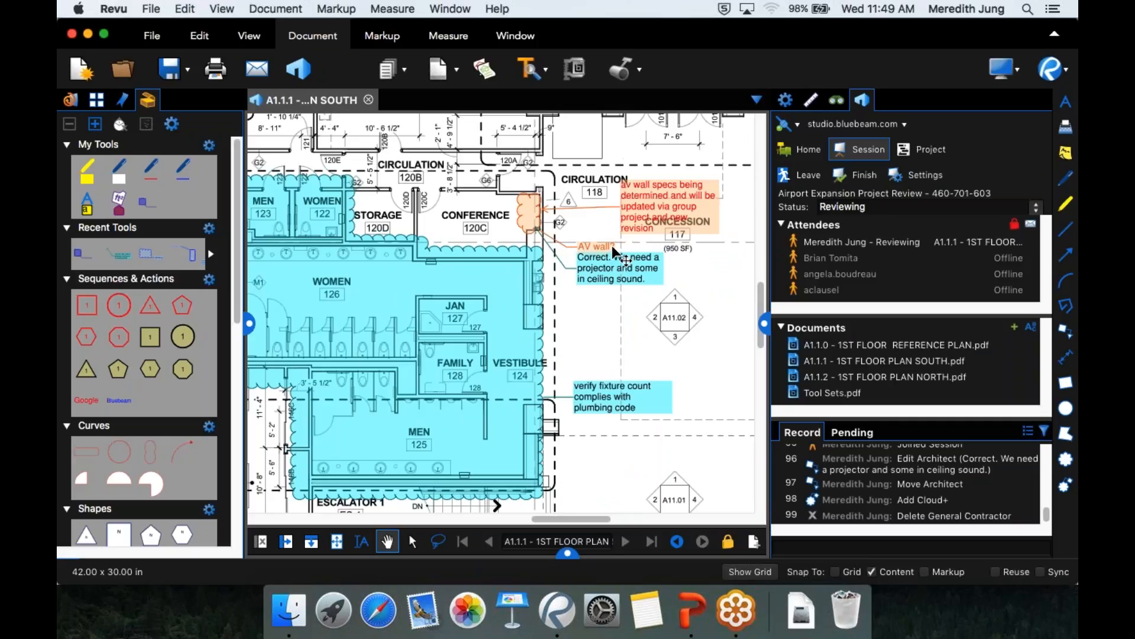
{"action": "left_click", "coordinate": [247, 323]}
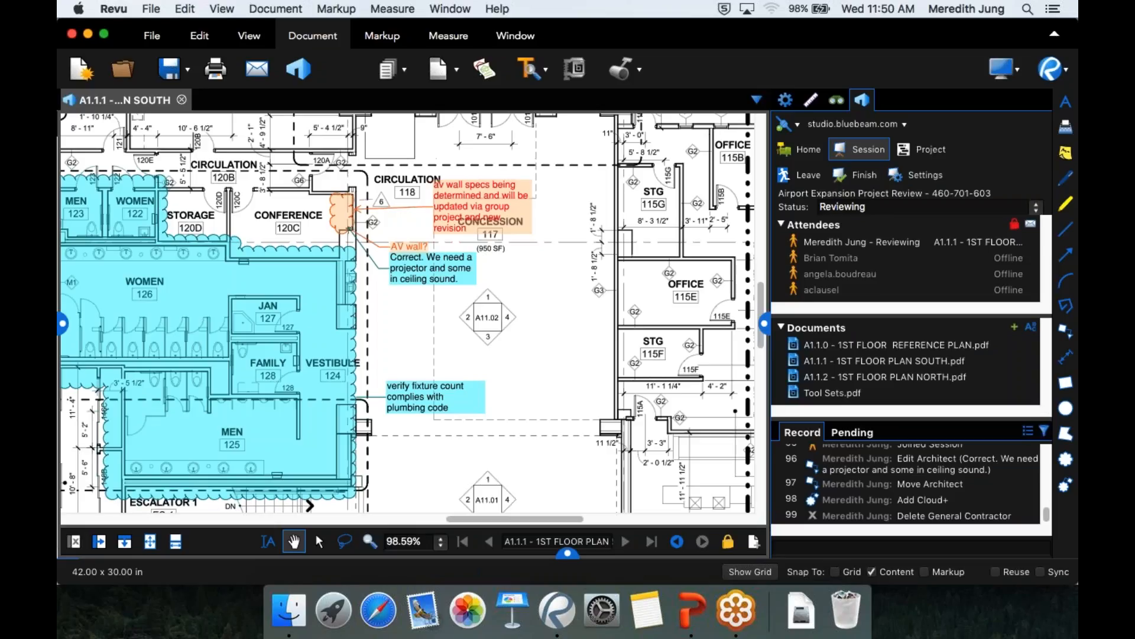
Disconnect from Studio to work offline in the session and draw a cloud around storage room STG 115F
{"action": "left_click", "coordinate": [780, 125]}
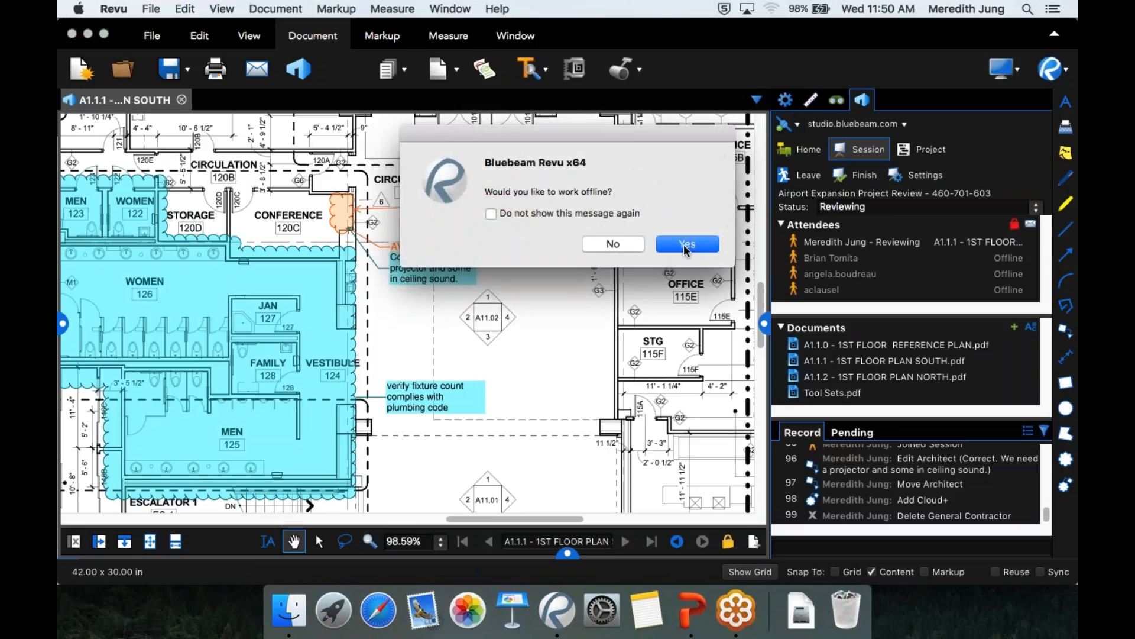
{"action": "left_click", "coordinate": [686, 245]}
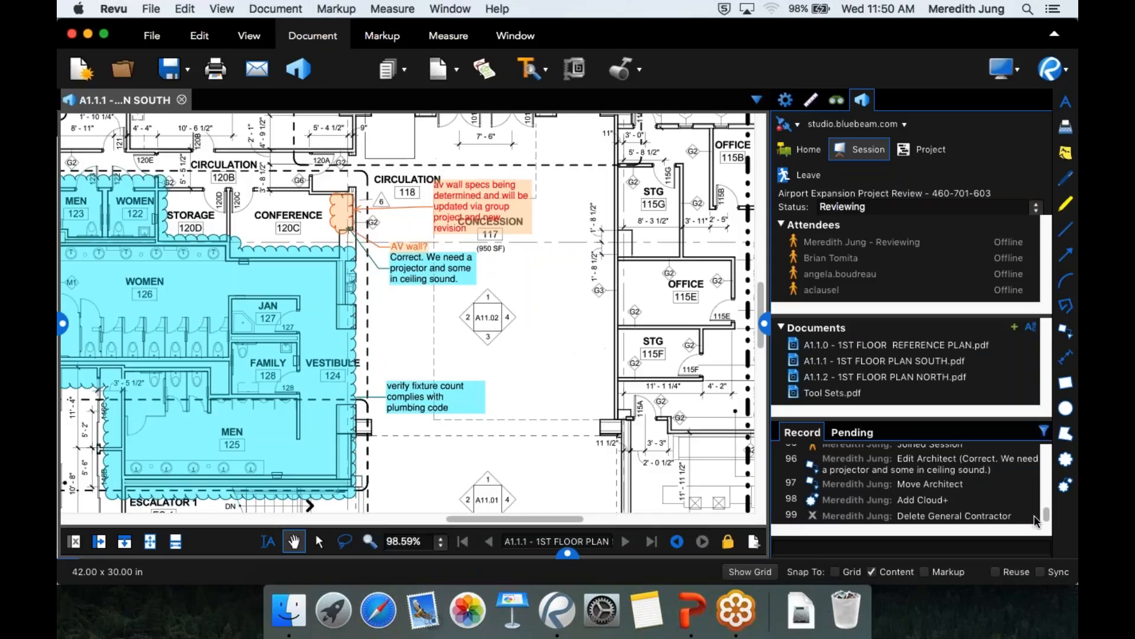
{"action": "left_click", "coordinate": [1059, 466]}
{"action": "left_click_drag", "start_coordinate": [615, 320], "coordinate": [709, 390]}
Reconnect to Studio and leave the session after checking its pending activity and record
{"action": "left_click", "coordinate": [843, 435]}
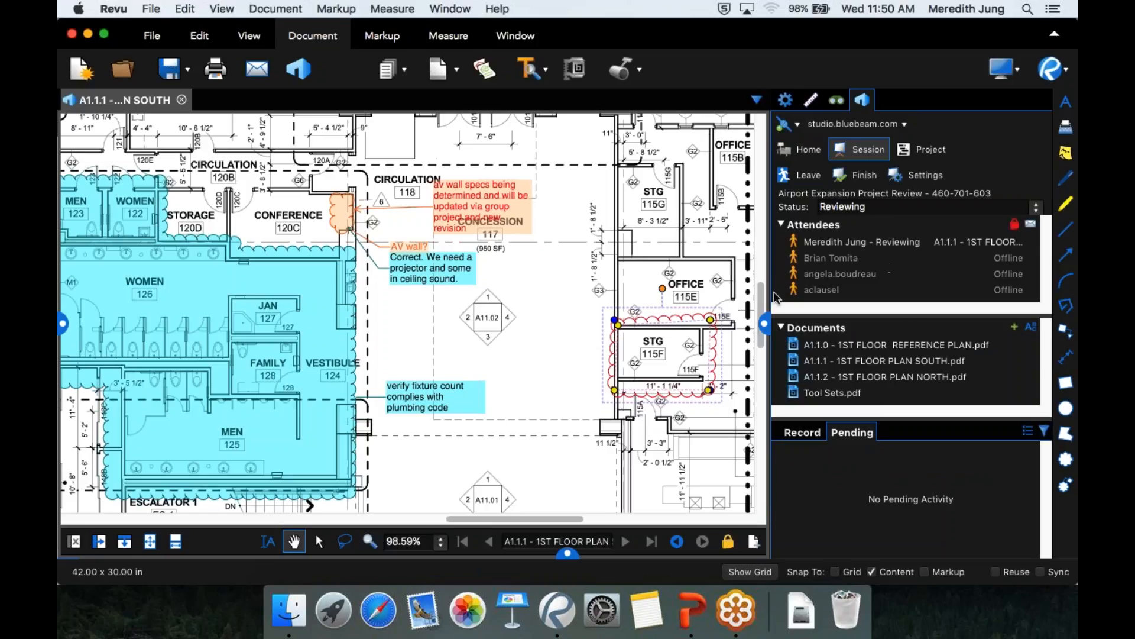
{"action": "left_click", "coordinate": [804, 432]}
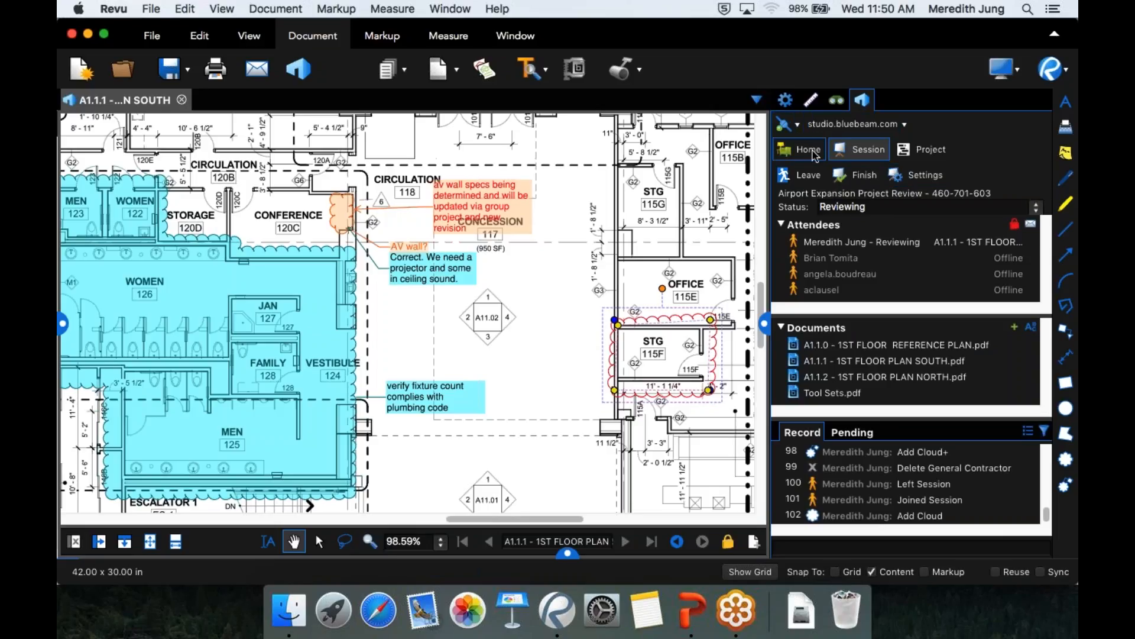
{"action": "left_click", "coordinate": [801, 174]}
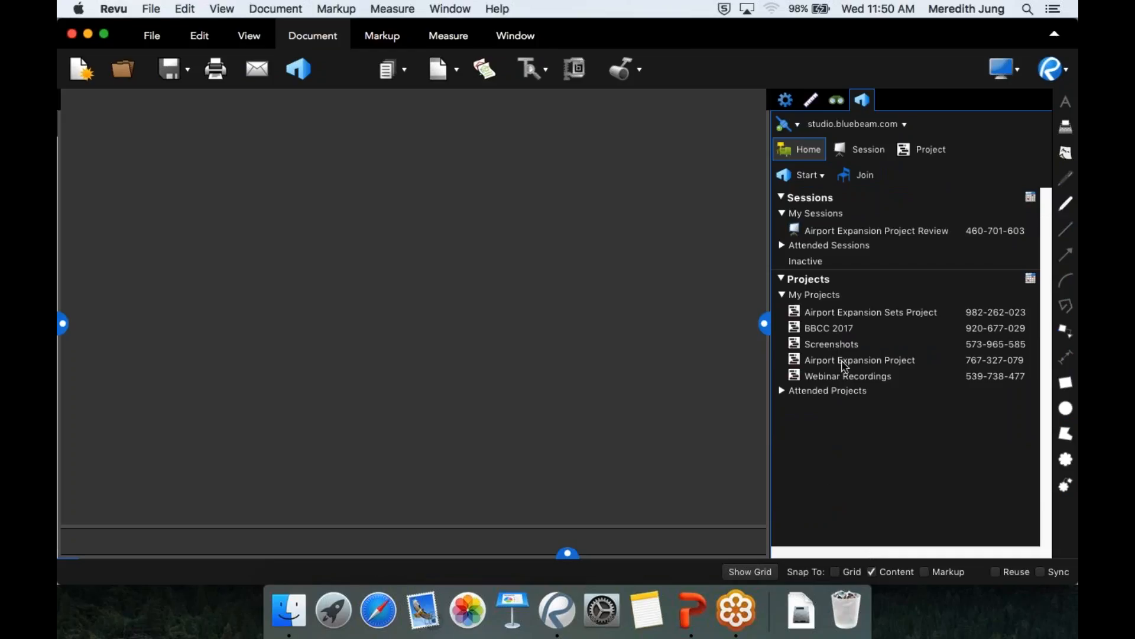
Open the Airport Expansion Project and expand the ! 2016 Airport Project folder down to Specifications and its Word subfolder
{"action": "double_click", "coordinate": [844, 362]}
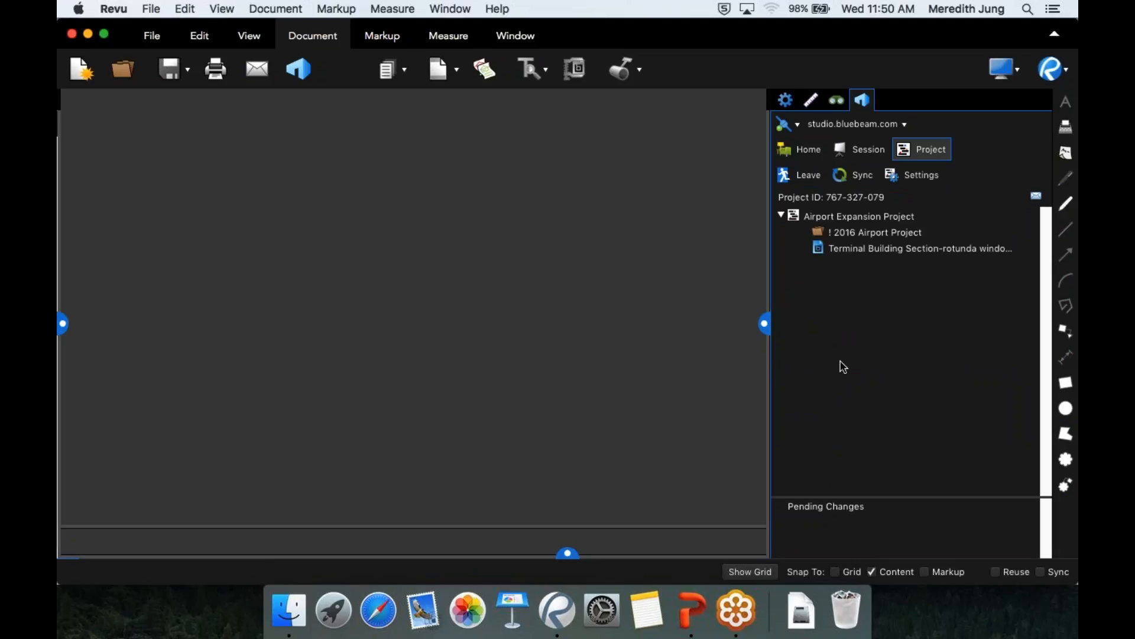
{"action": "left_click", "coordinate": [831, 230]}
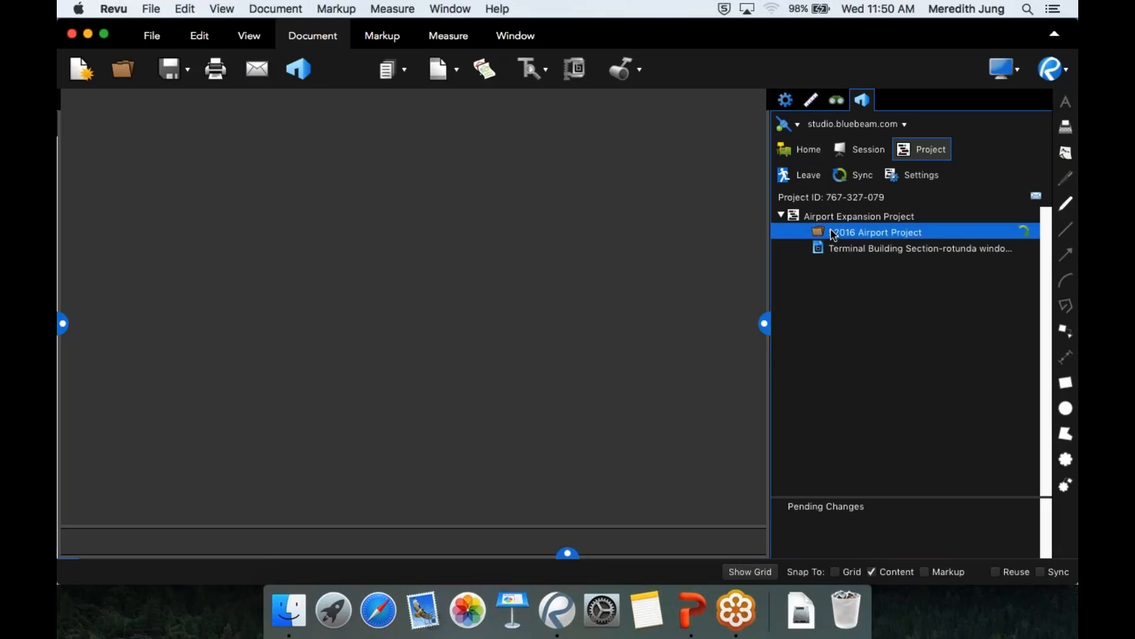
{"action": "double_click", "coordinate": [834, 233]}
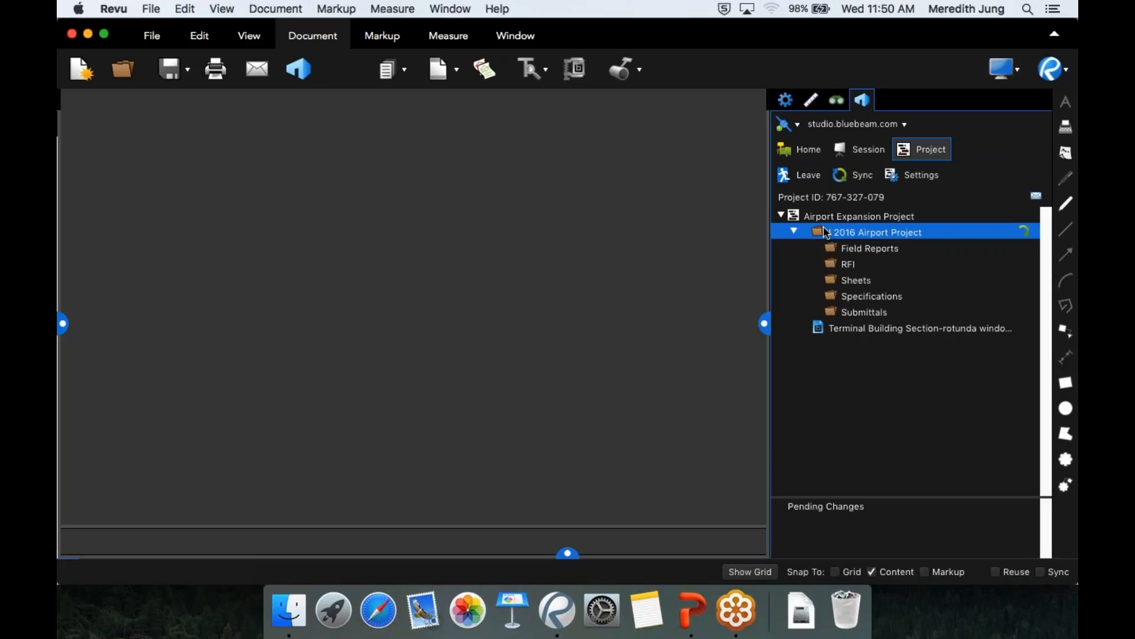
{"action": "double_click", "coordinate": [872, 297]}
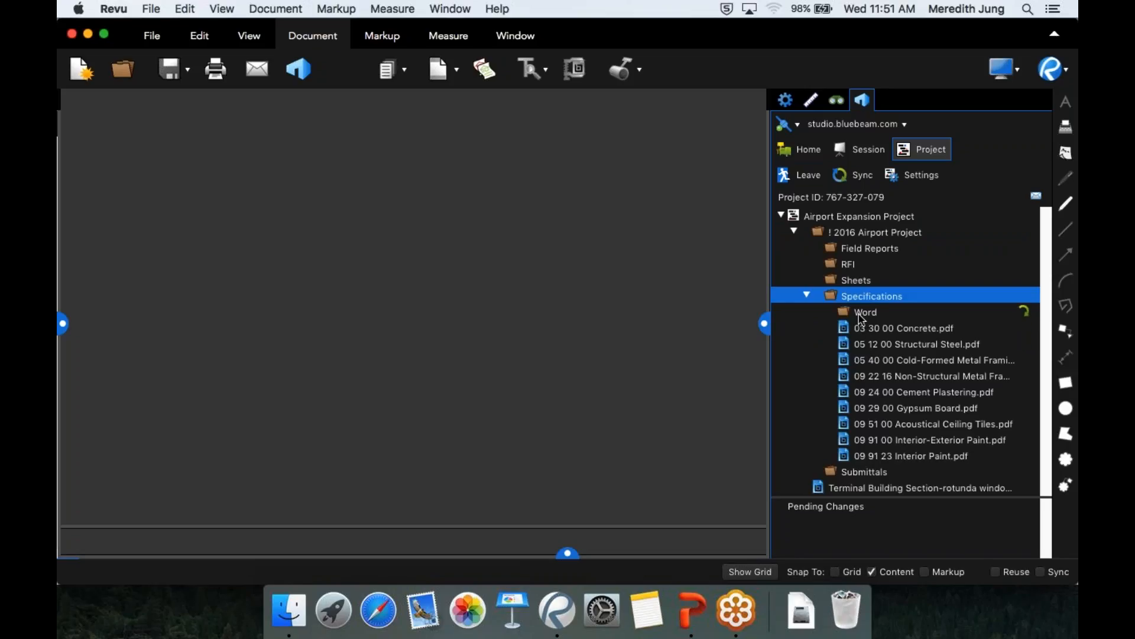
{"action": "left_click", "coordinate": [859, 315]}
{"action": "double_click", "coordinate": [861, 313]}
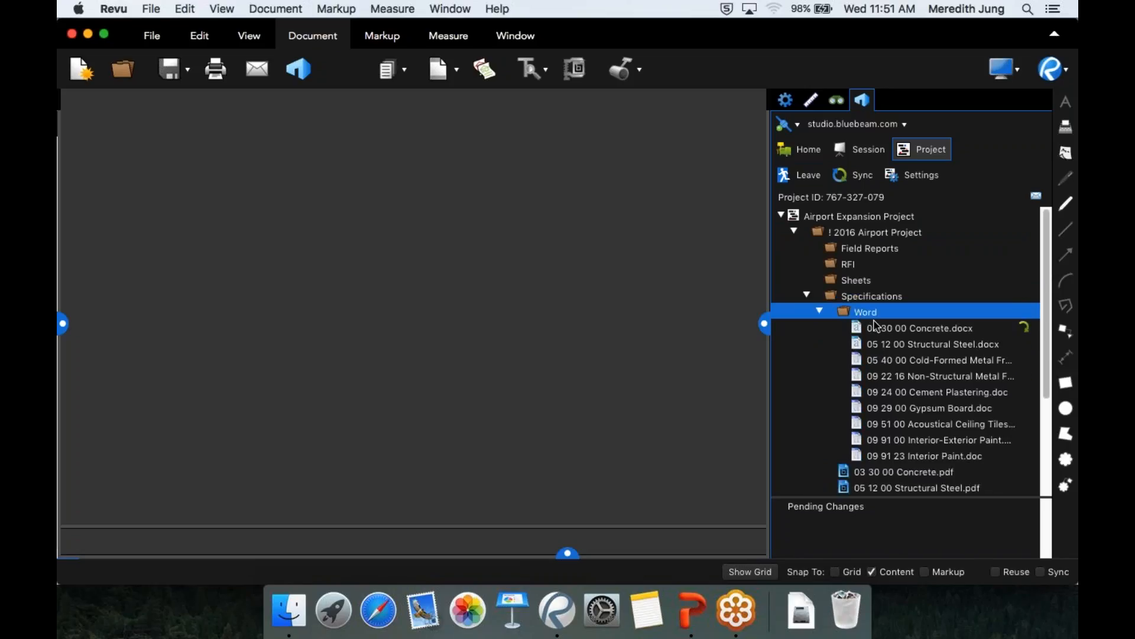
View the file actions available for 03 30 00 Concrete.docx, and collapse the Word and Specifications folders
{"action": "right_click", "coordinate": [869, 330]}
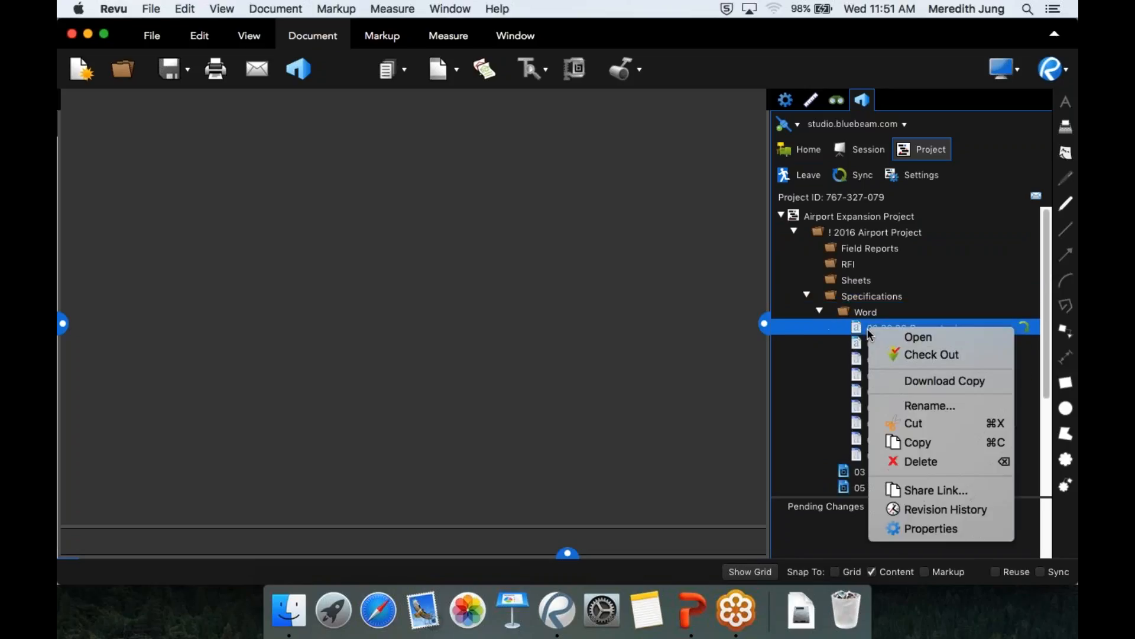
{"action": "left_click", "coordinate": [915, 357]}
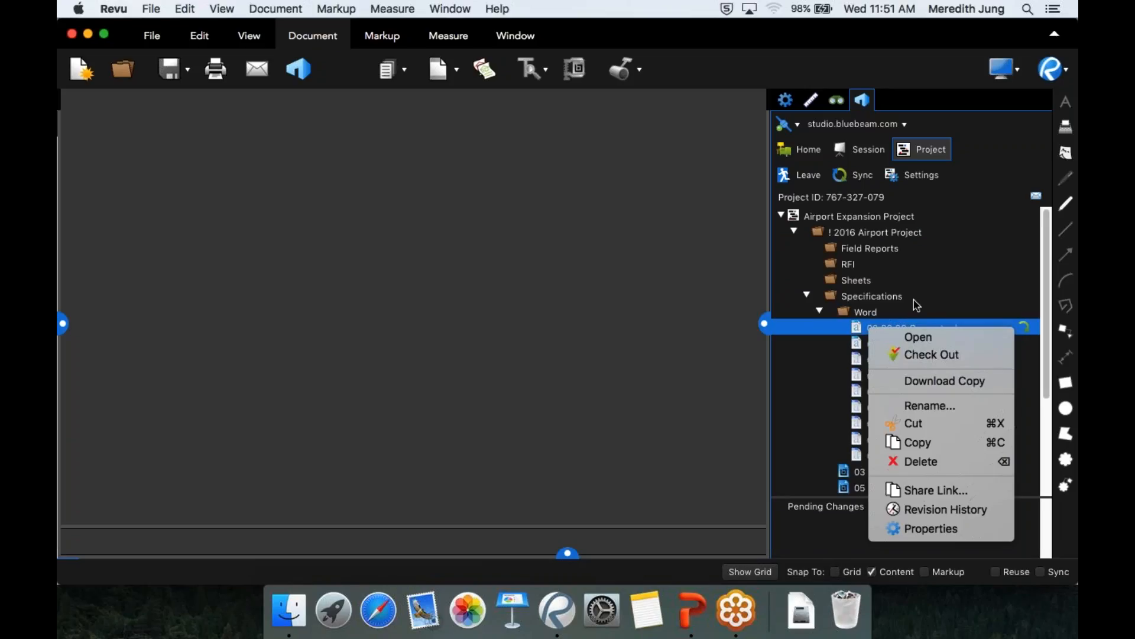
{"action": "left_click", "coordinate": [820, 312]}
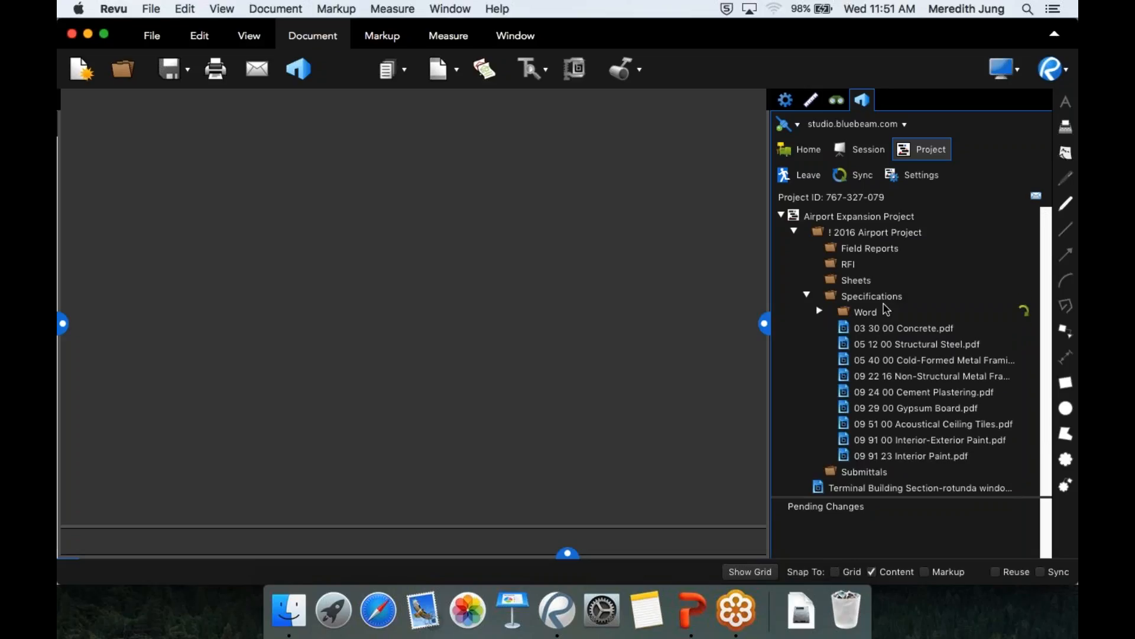
{"action": "left_click", "coordinate": [807, 295]}
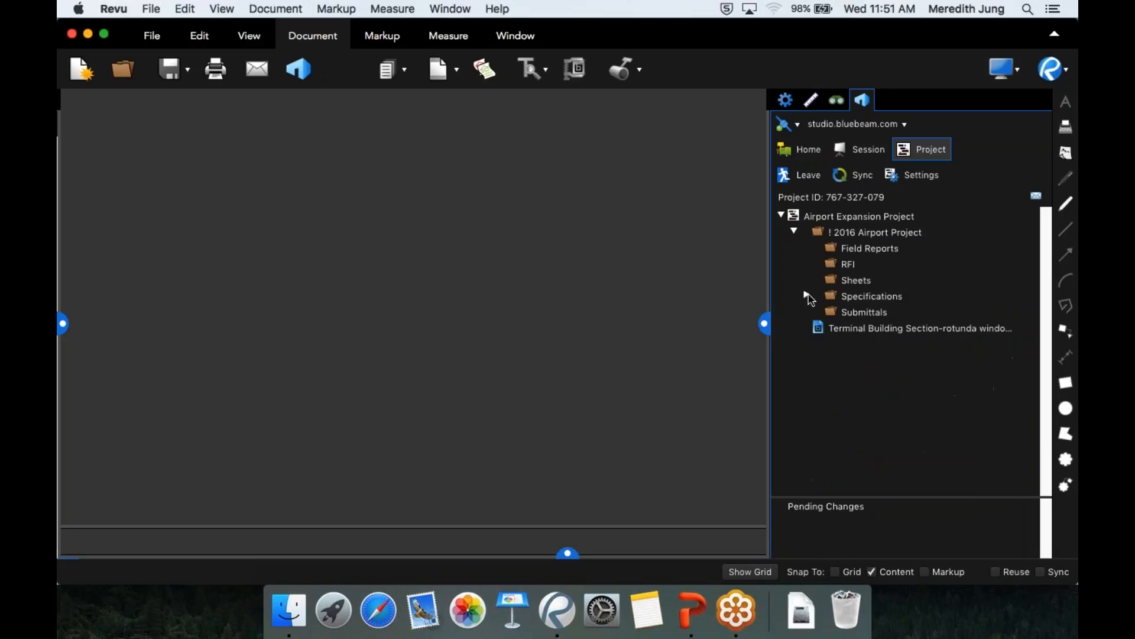
Expand the Sheets folder down to Architectural and view the revision history of sheet A1.2.1 - 2ND FLOOR PLAN SOUTH
{"action": "double_click", "coordinate": [846, 282]}
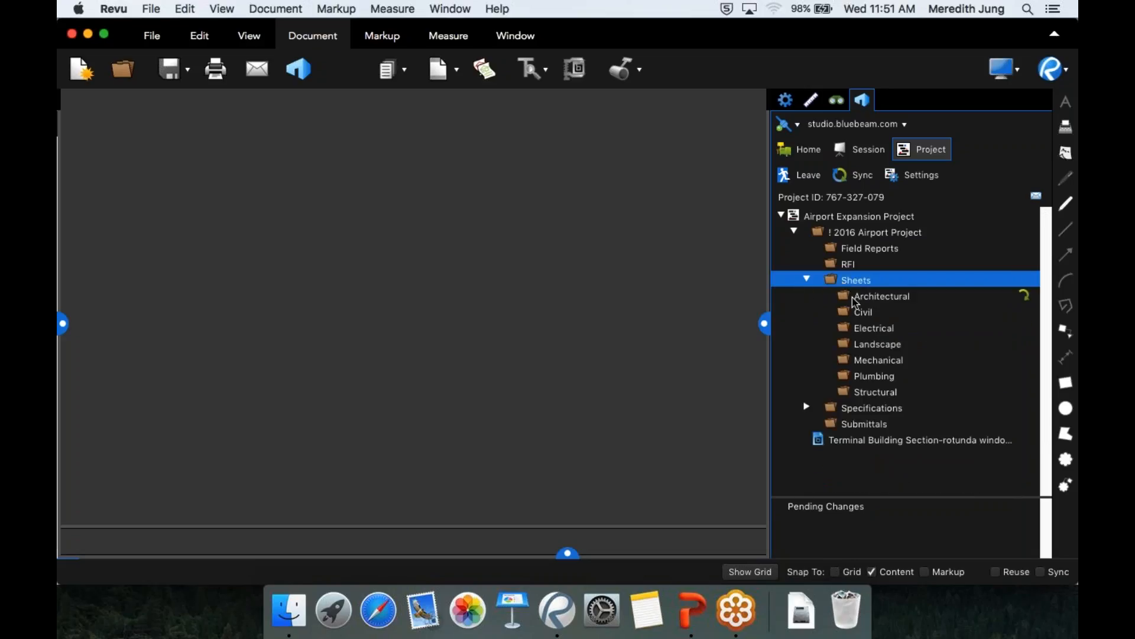
{"action": "double_click", "coordinate": [858, 297]}
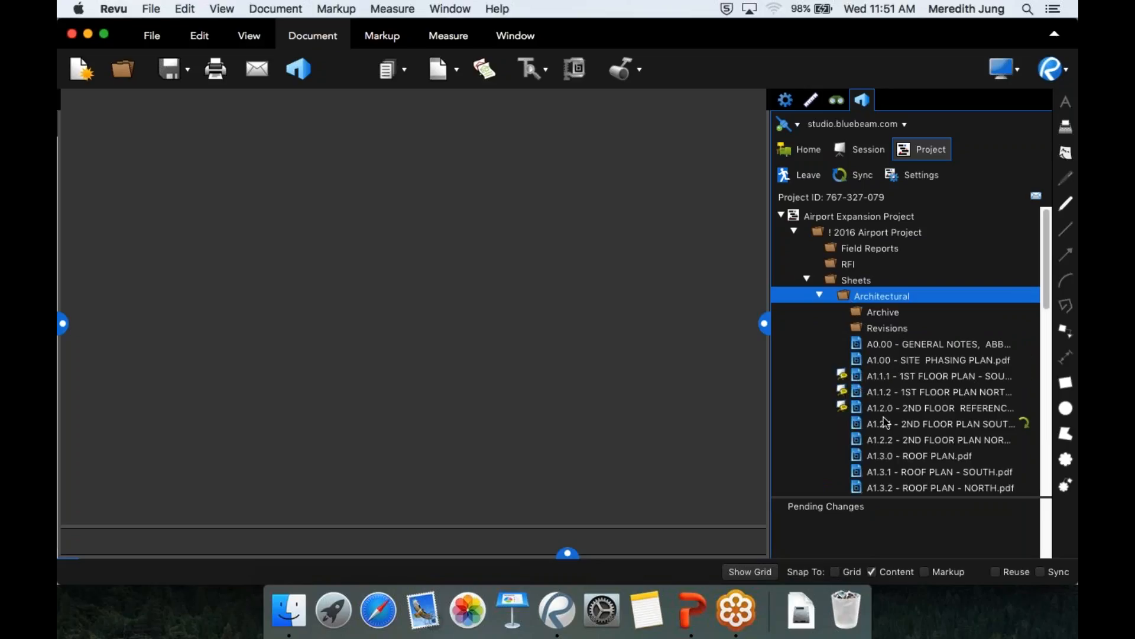
{"action": "right_click", "coordinate": [883, 424]}
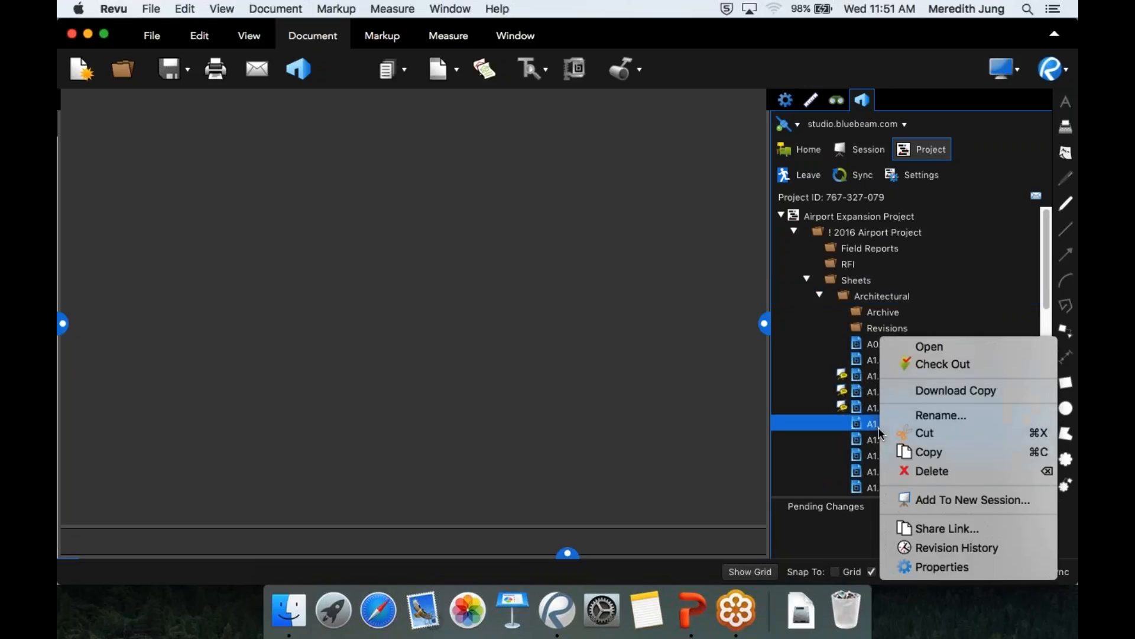
{"action": "left_click", "coordinate": [921, 547]}
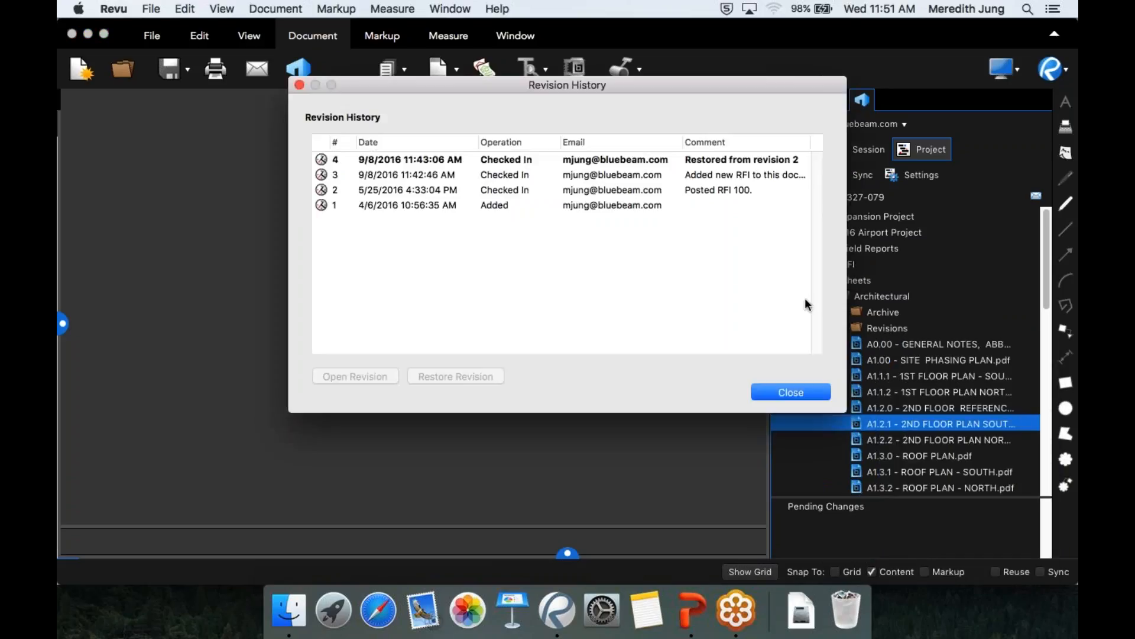
{"action": "left_click", "coordinate": [790, 393]}
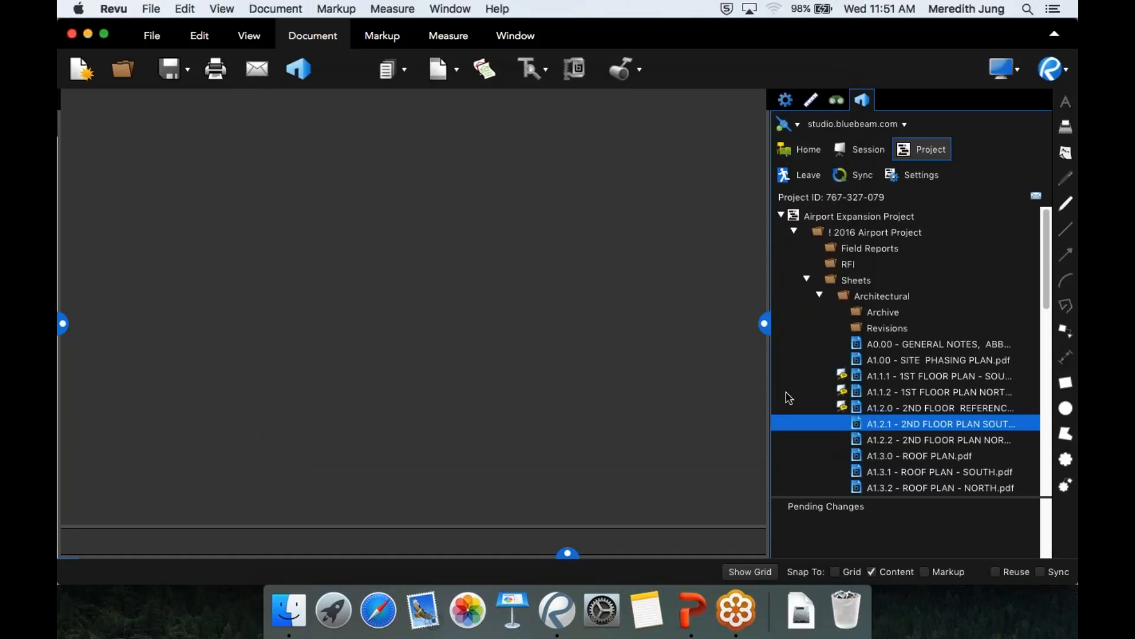
Check out sheet A1.2.1 - 2ND FLOOR PLAN SOUTH from the project and open it
{"action": "right_click", "coordinate": [889, 425]}
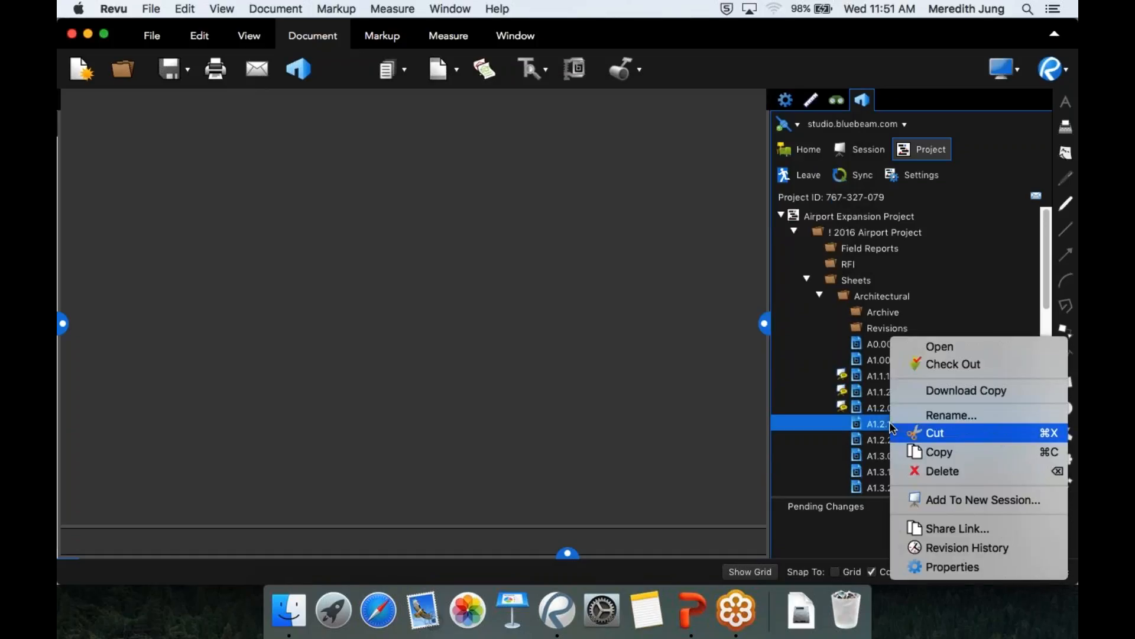
{"action": "left_click", "coordinate": [940, 362]}
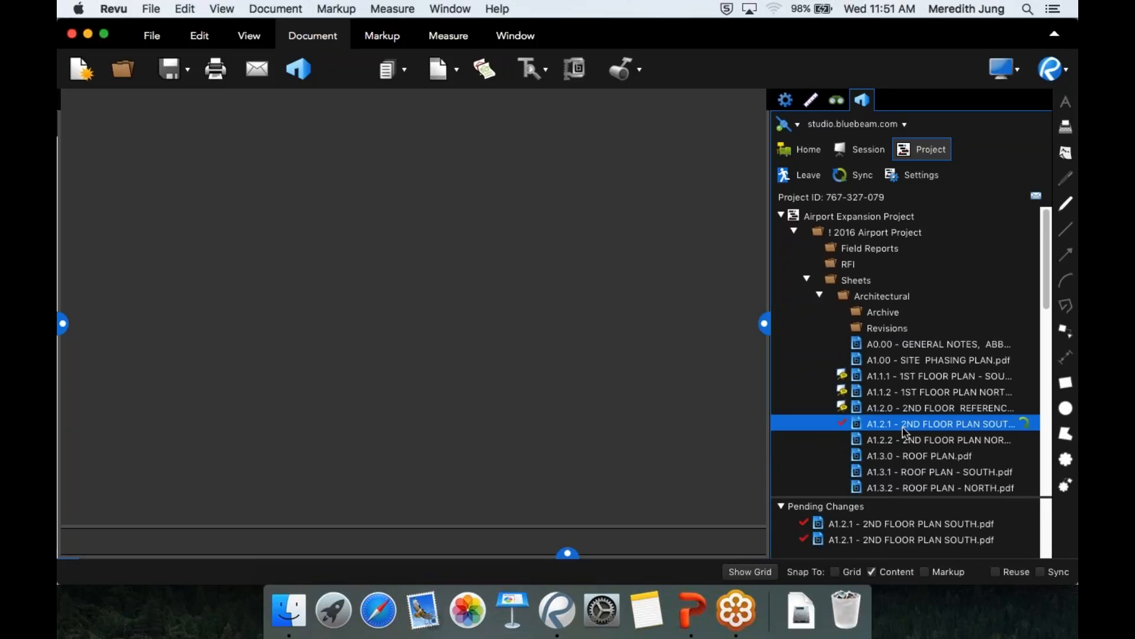
{"action": "double_click", "coordinate": [904, 424]}
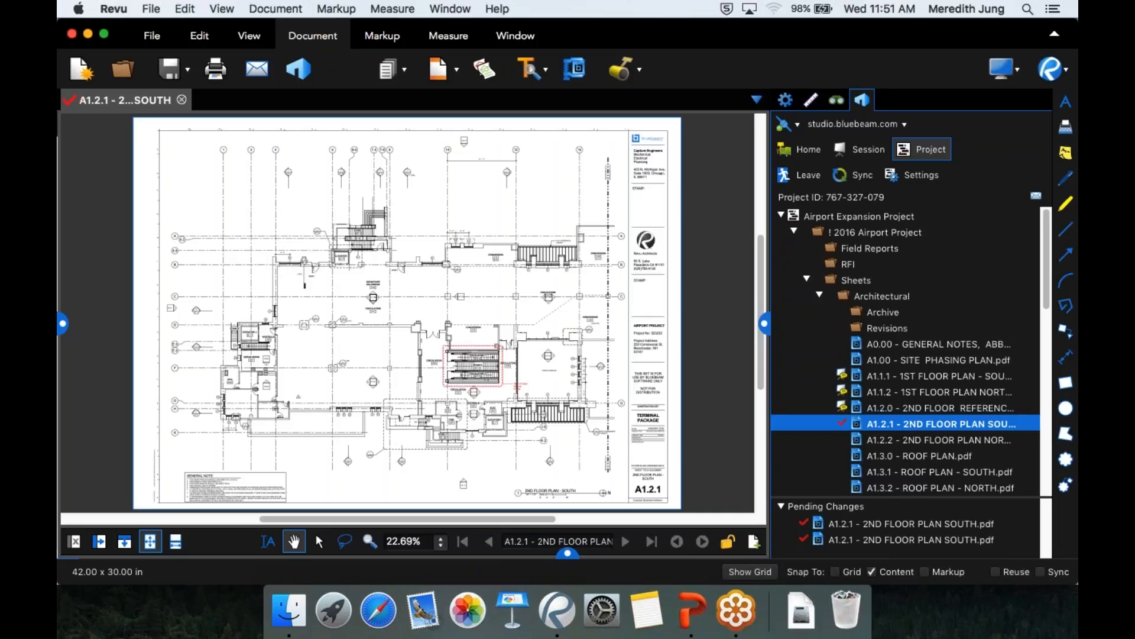
Examine the RFI 100 cloud callout and its status text around Stair 5 and the two escalators
{"action": "scroll", "coordinate": [524, 395], "scroll_direction": "down", "scroll_amount": 4}
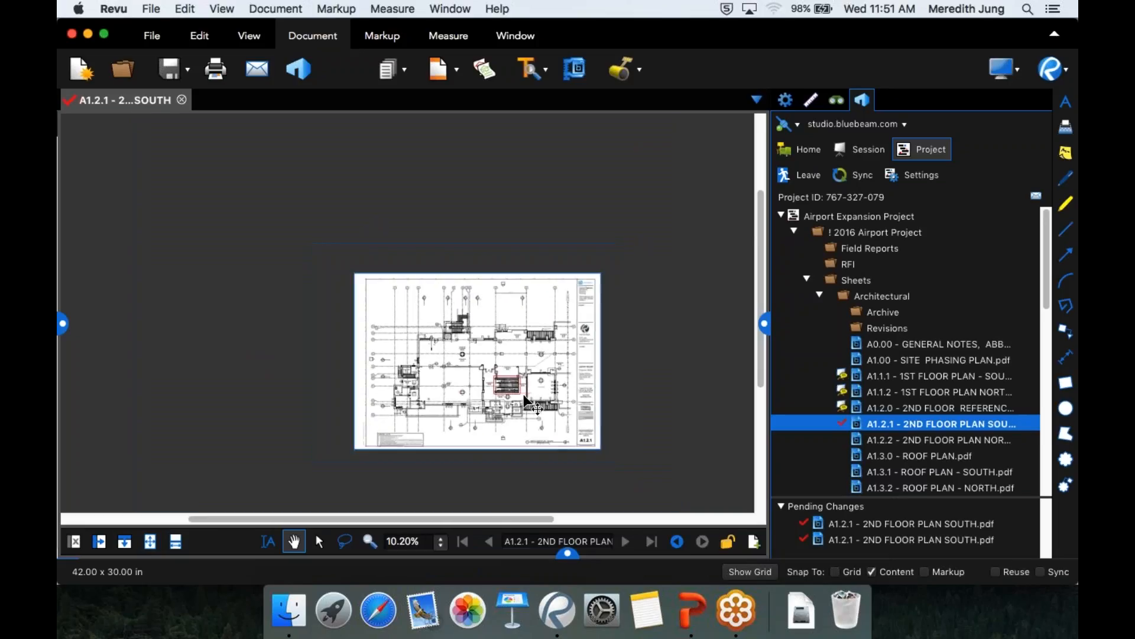
{"action": "scroll", "coordinate": [524, 395], "scroll_direction": "up", "scroll_amount": 6}
{"action": "scroll", "coordinate": [524, 394], "scroll_direction": "up", "scroll_amount": 4}
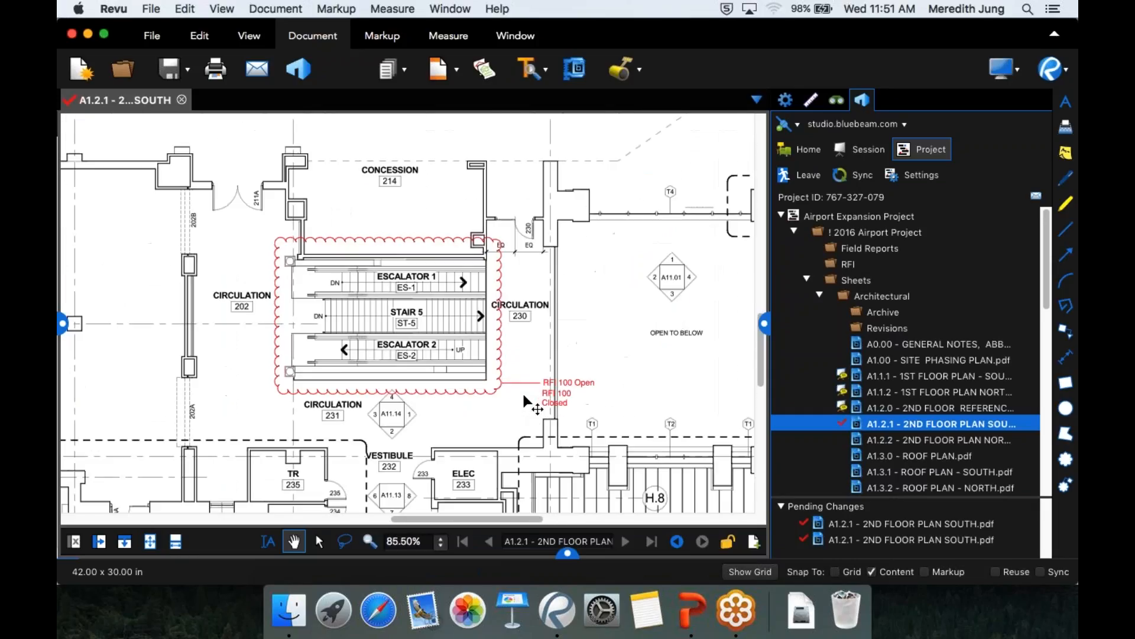
{"action": "left_click", "coordinate": [572, 386]}
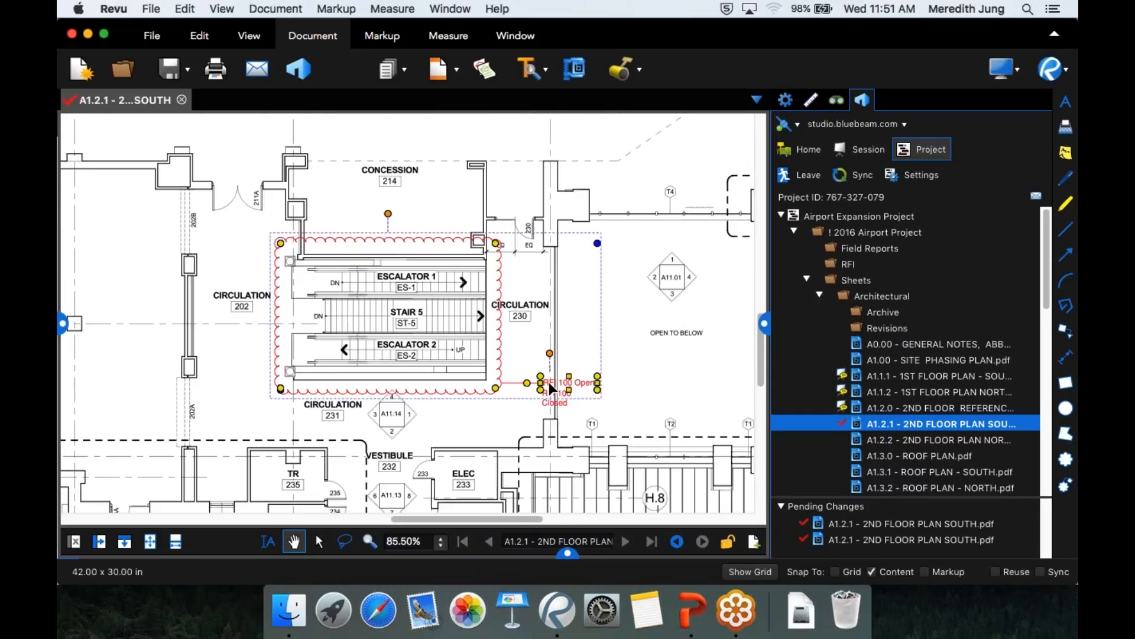
{"action": "left_click", "coordinate": [549, 384]}
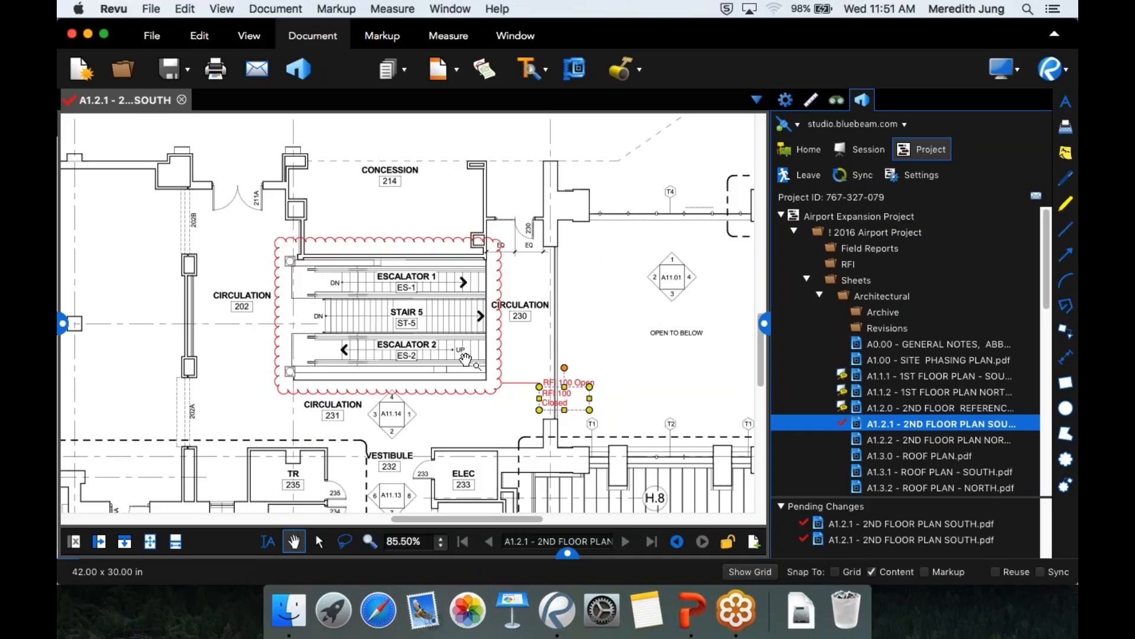
{"action": "left_click", "coordinate": [498, 353]}
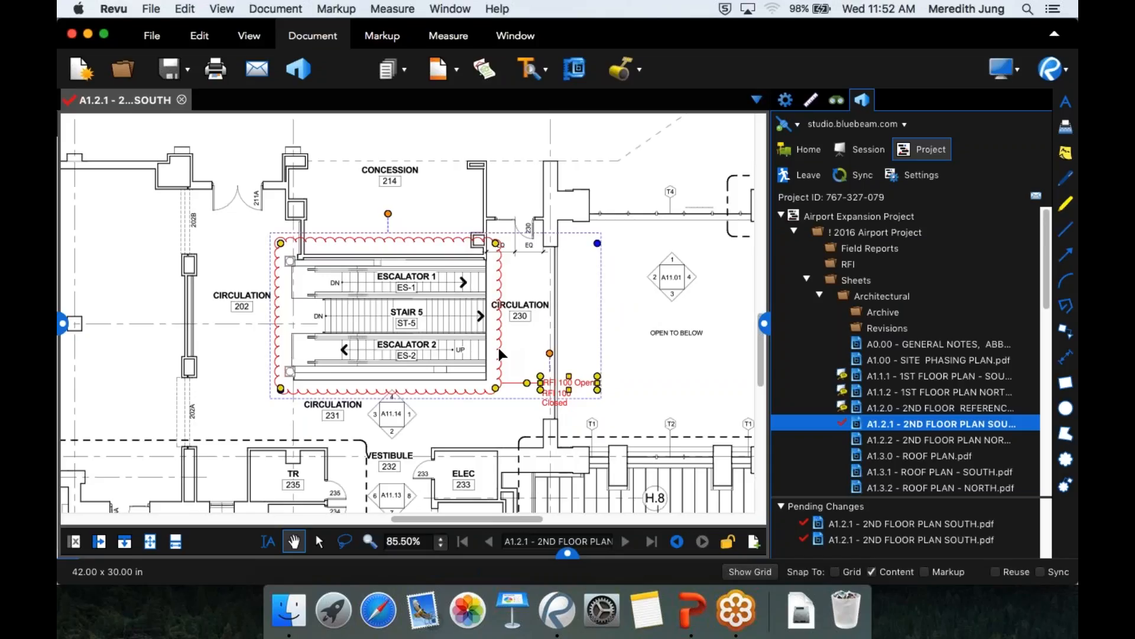
{"action": "key", "text": "Escape"}
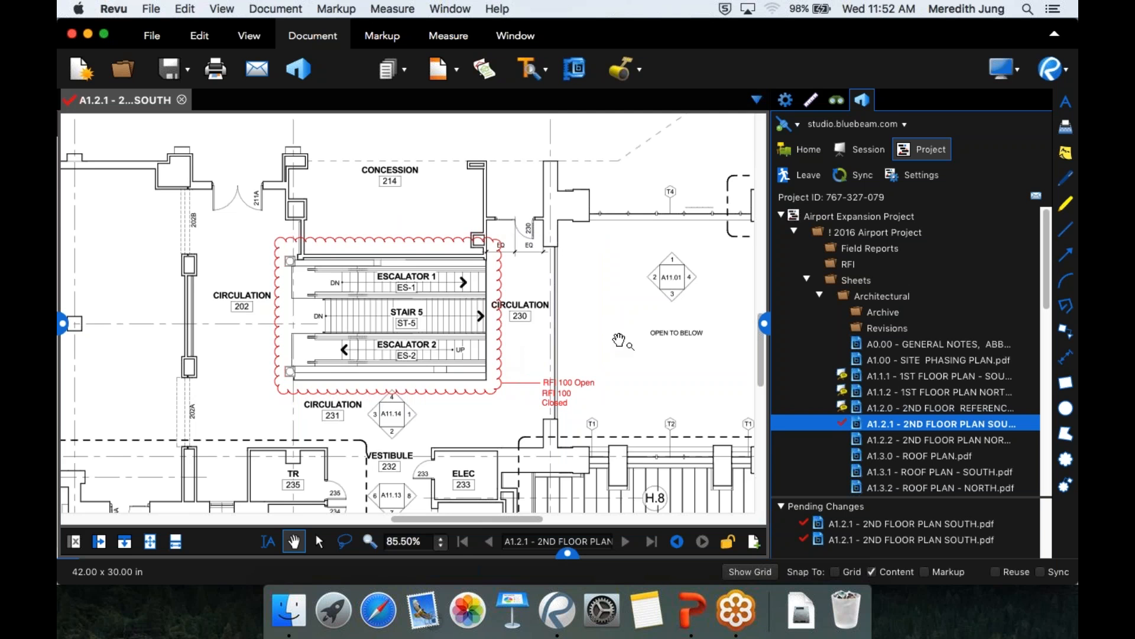
Draw a cloud callout around Elevator 4, placing its text box above the cloud
{"action": "scroll", "coordinate": [615, 346], "scroll_direction": "up", "scroll_amount": 3}
{"action": "scroll", "coordinate": [615, 346], "scroll_direction": "down", "scroll_amount": 10}
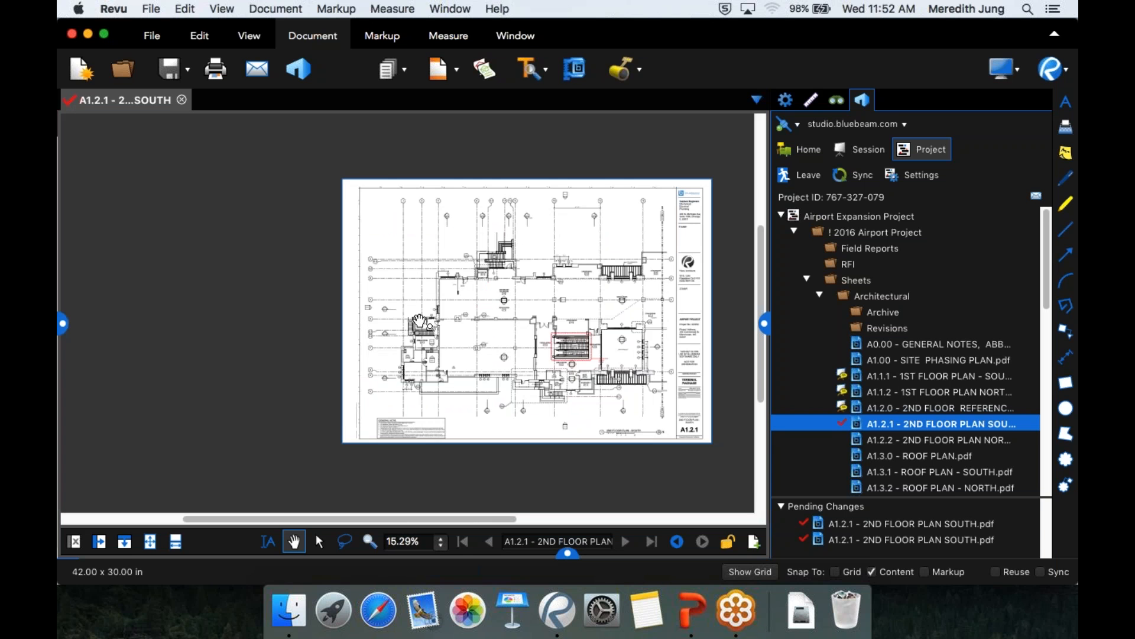
{"action": "scroll", "coordinate": [417, 322], "scroll_direction": "up", "scroll_amount": 4}
{"action": "scroll", "coordinate": [417, 323], "scroll_direction": "up", "scroll_amount": 10}
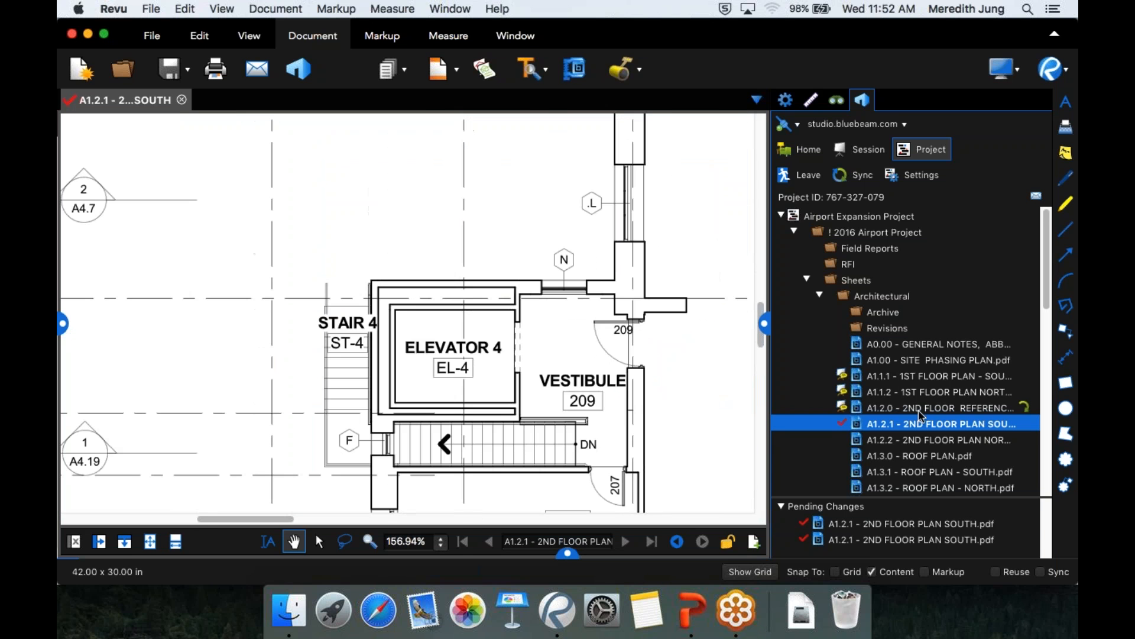
{"action": "left_click", "coordinate": [1067, 485]}
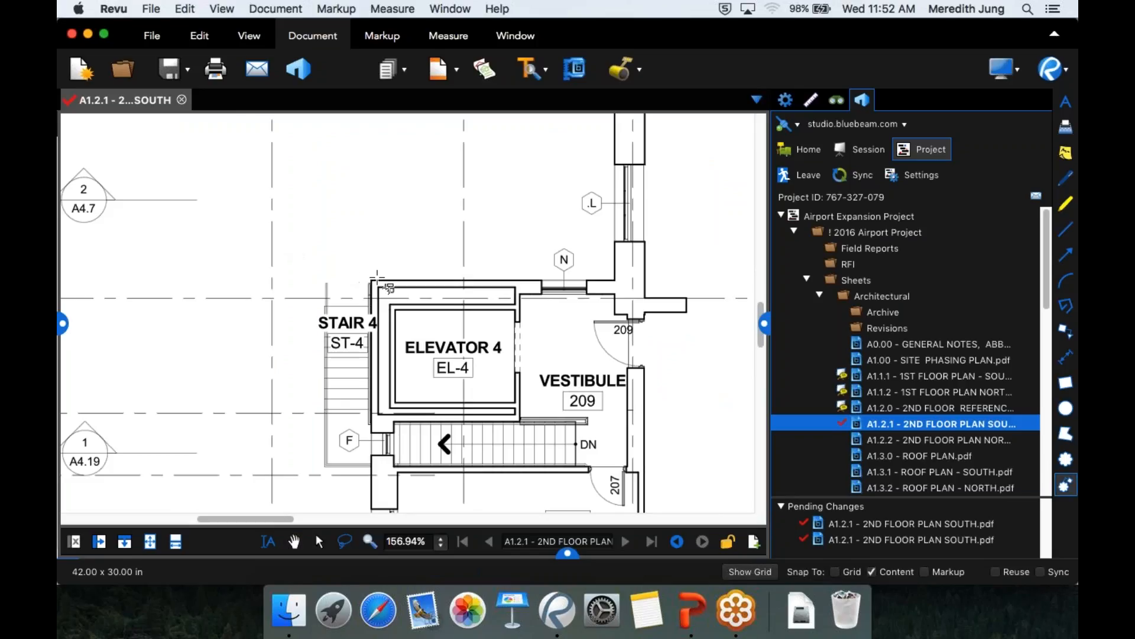
{"action": "left_click_drag", "start_coordinate": [367, 274], "coordinate": [523, 419]}
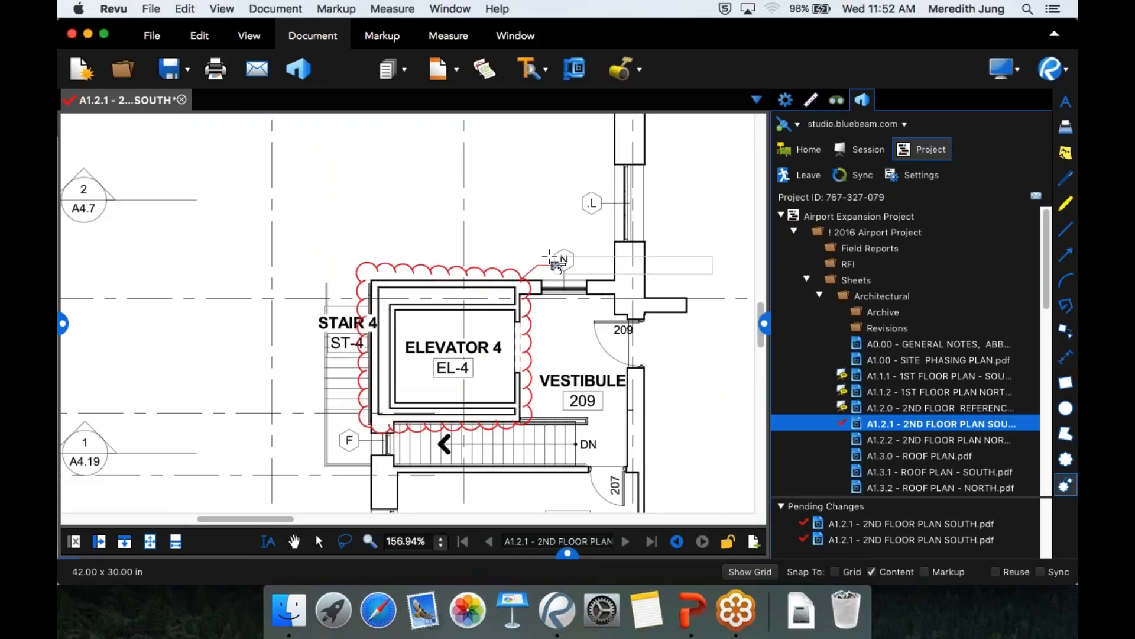
{"action": "left_click", "coordinate": [434, 167]}
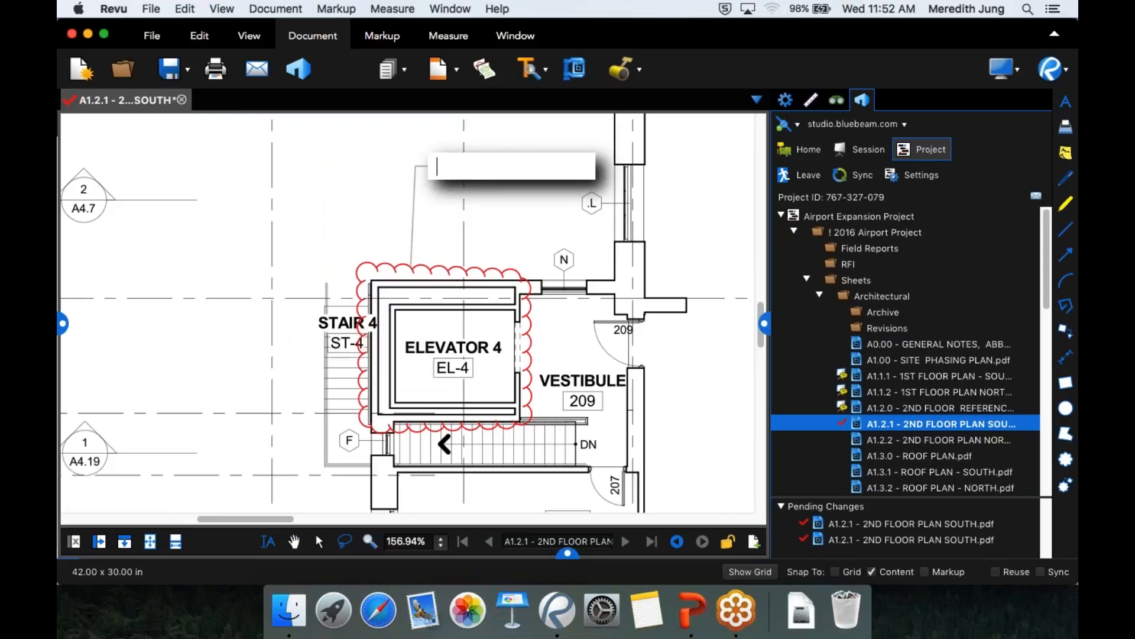
{"action": "type", "text": "Remove e"}
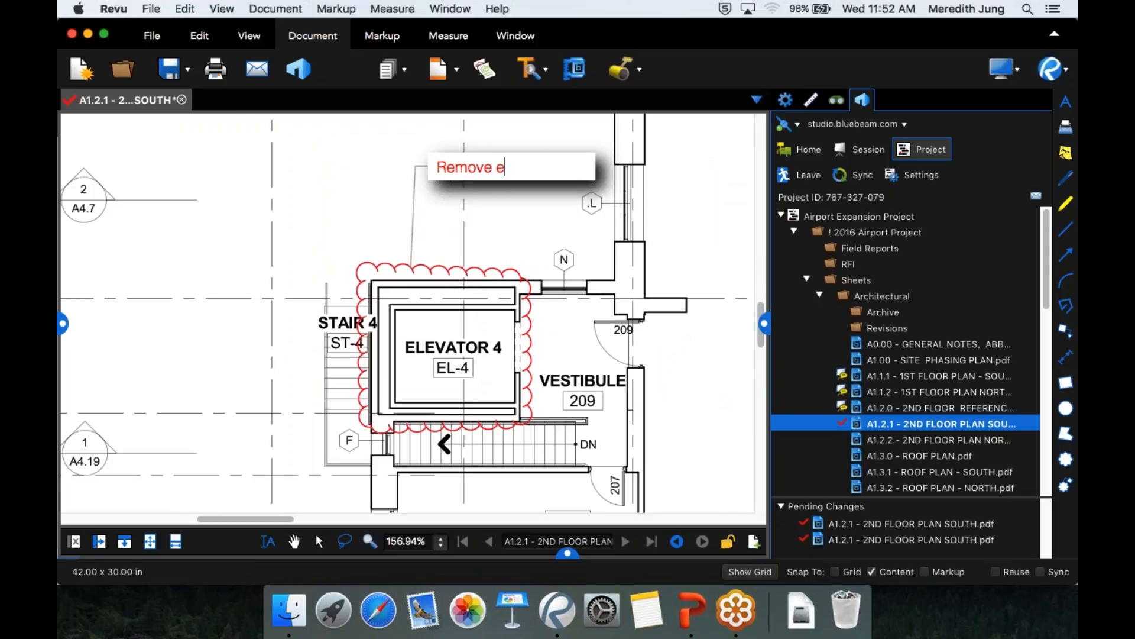
{"action": "type", "text": "levator"}
{"action": "key", "text": "BackSpace"}
{"action": "key", "text": "BackSpace"}
{"action": "key", "text": "BackSpace"}
{"action": "key", "text": "BackSpace"}
{"action": "key", "text": "BackSpace"}
{"action": "key", "text": "BackSpace"}
{"action": "key", "text": "BackSpace"}
{"action": "key", "text": "BackSpace"}
{"action": "key", "text": "BackSpace"}
{"action": "key", "text": "BackSpace"}
{"action": "key", "text": "BackSpace"}
{"action": "key", "text": "BackSpace"}
{"action": "key", "text": "BackSpace"}
{"action": "key", "text": "BackSpace"}
{"action": "key", "text": "BackSpace"}
Enter "Change to freight elevator" as the text of the Elevator 4 callout
{"action": "type", "text": "Change to freight e"}
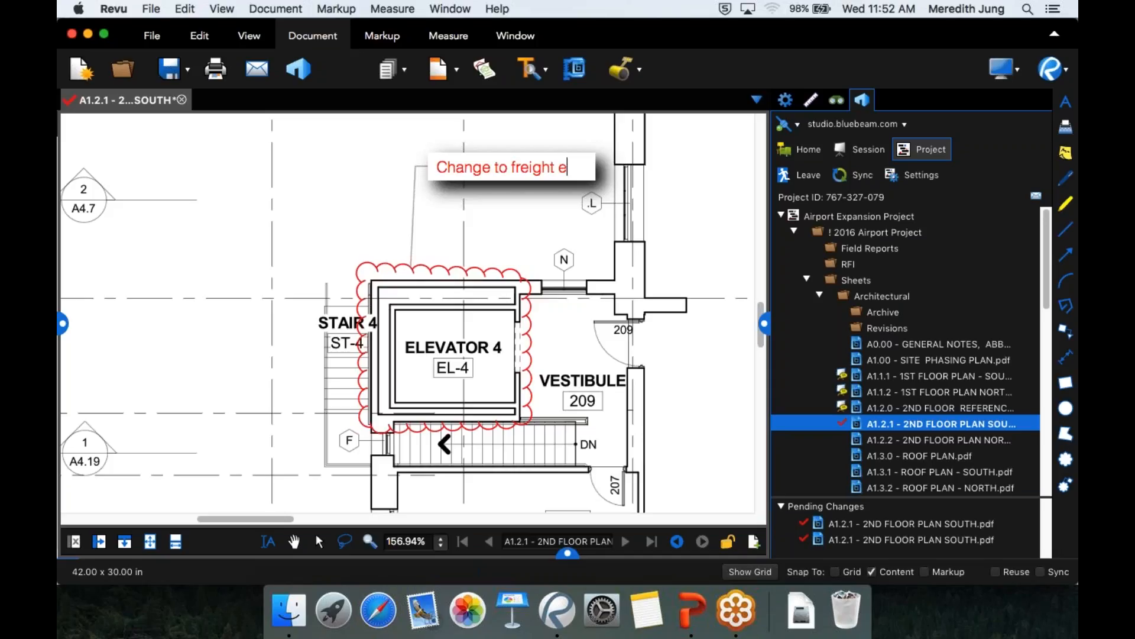
{"action": "type", "text": "levator"}
{"action": "key", "text": "Escape"}
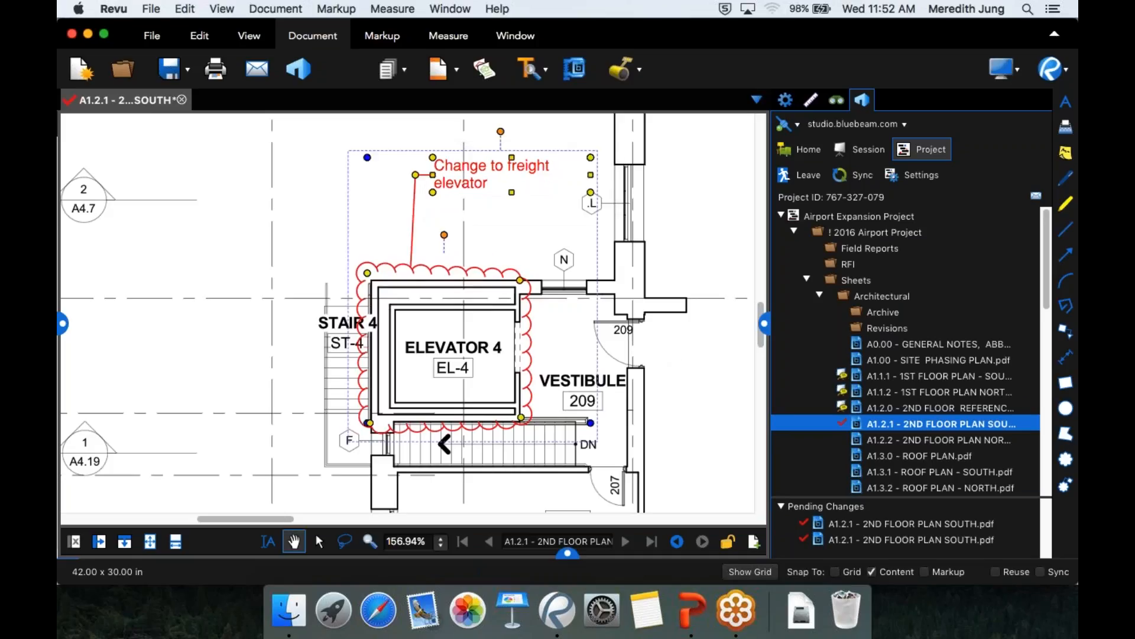
Check in sheet A1.2.1 - 2ND FLOOR PLAN SOUTH with the comment "Asked to change elevator 4 to freight elevator"
{"action": "right_click", "coordinate": [866, 425]}
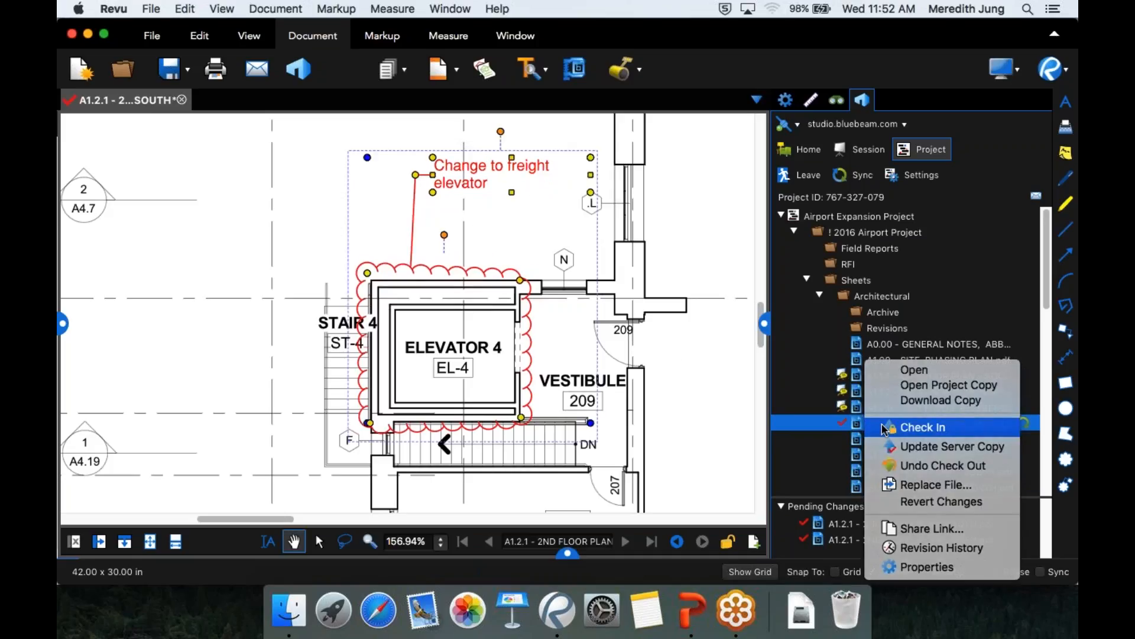
{"action": "left_click", "coordinate": [884, 427]}
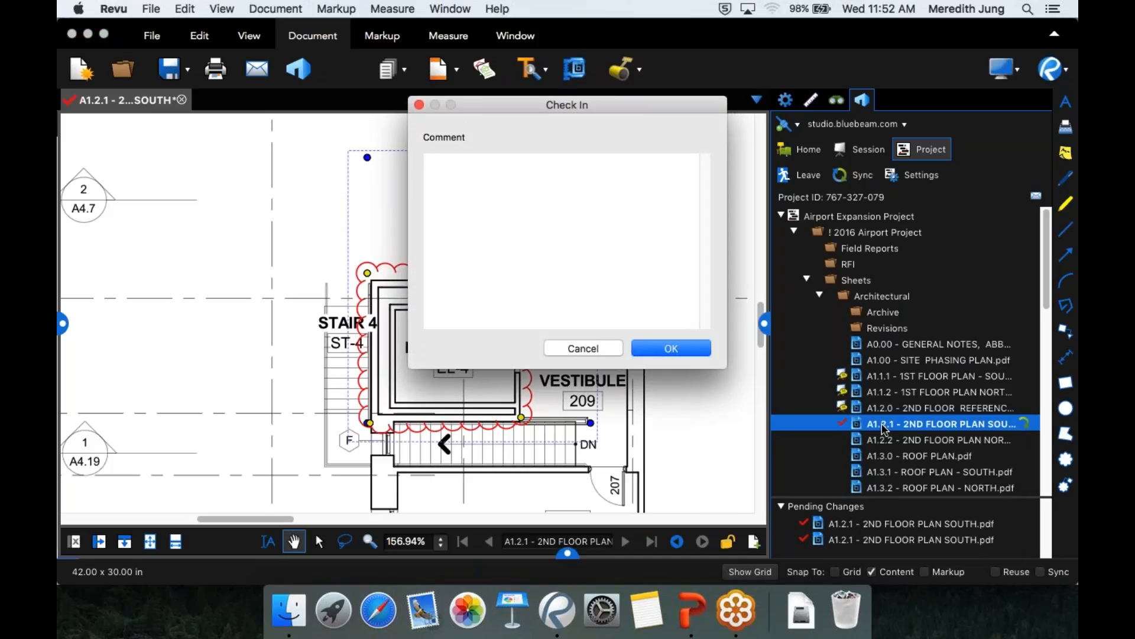
{"action": "type", "text": "Asked to change elevator 4"}
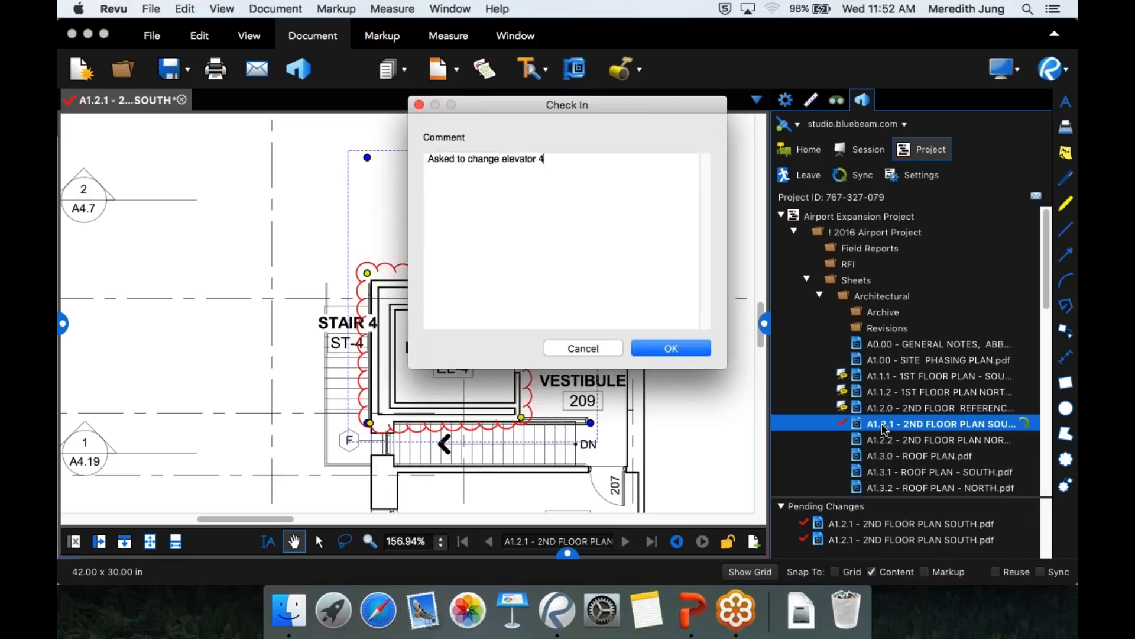
{"action": "type", "text": " to freight elevator"}
{"action": "left_click", "coordinate": [705, 355]}
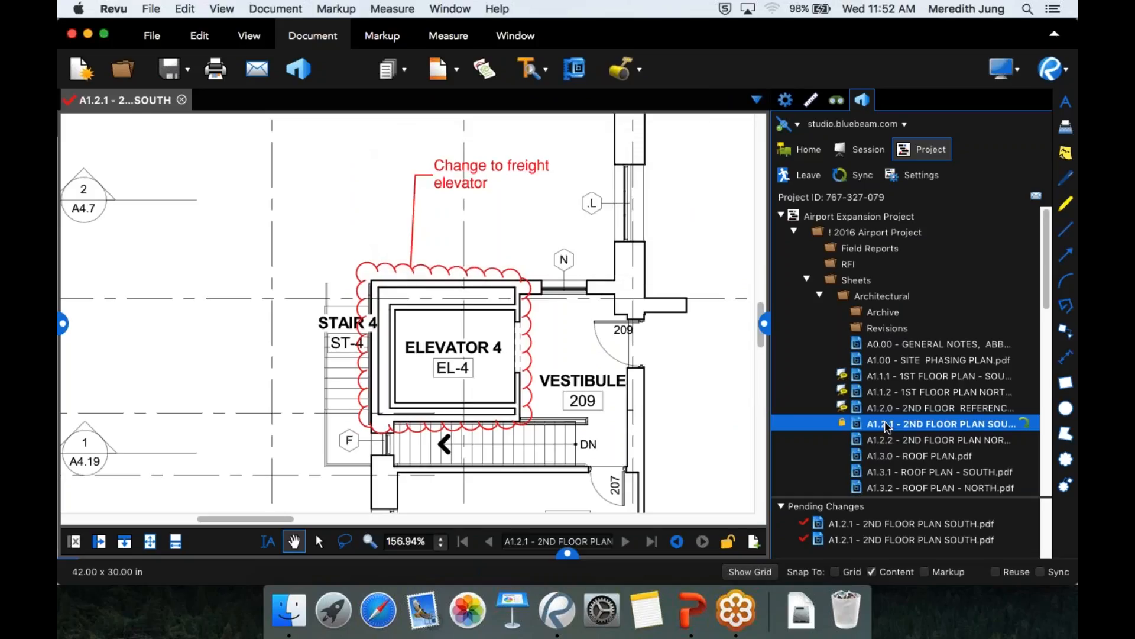
Review the updated revision history of sheet A1.2.1, selecting revision 2 to see its open and restore options, and close it
{"action": "right_click", "coordinate": [885, 423]}
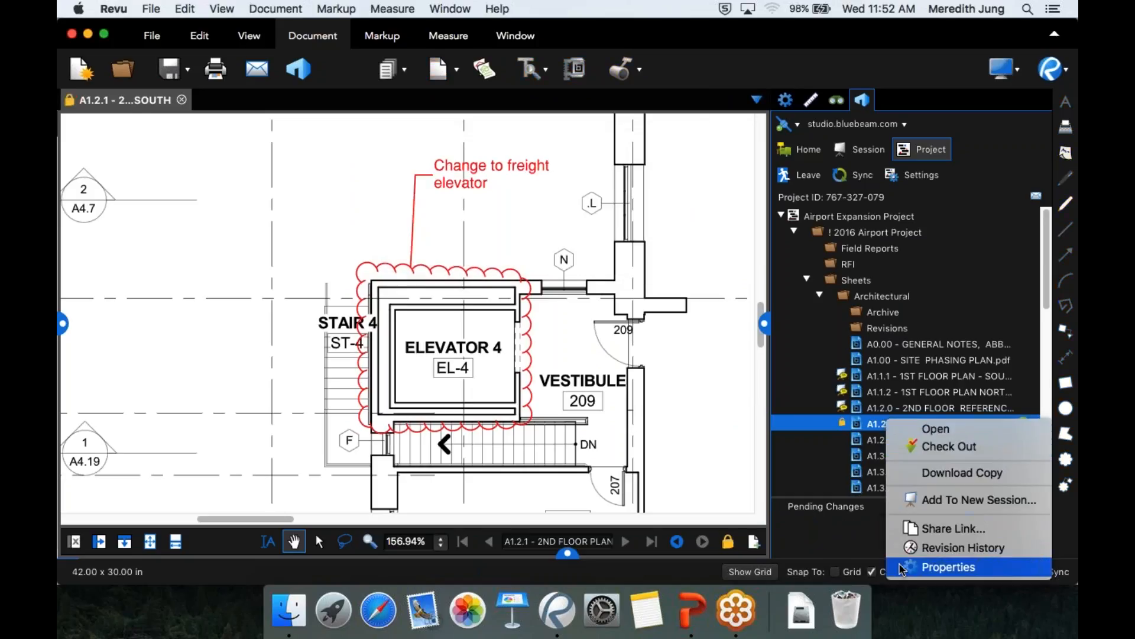
{"action": "left_click", "coordinate": [927, 553]}
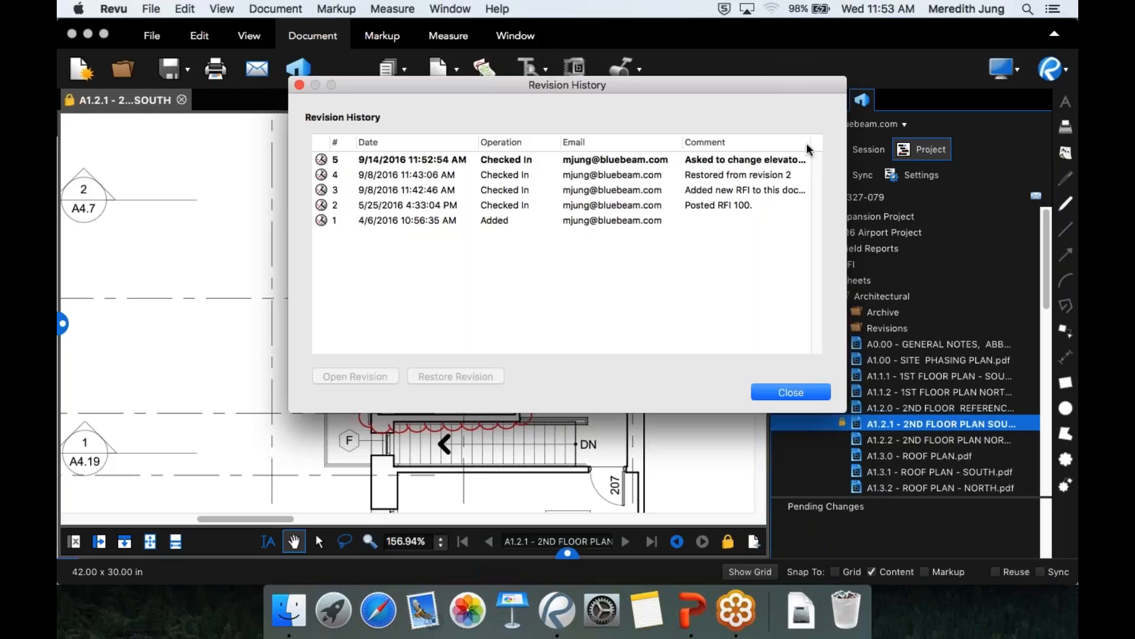
{"action": "mouse_move", "coordinate": [682, 142]}
{"action": "left_mouse_down"}
{"action": "mouse_move", "coordinate": [590, 132]}
{"action": "mouse_move", "coordinate": [715, 147]}
{"action": "mouse_move", "coordinate": [691, 149]}
{"action": "left_mouse_up"}
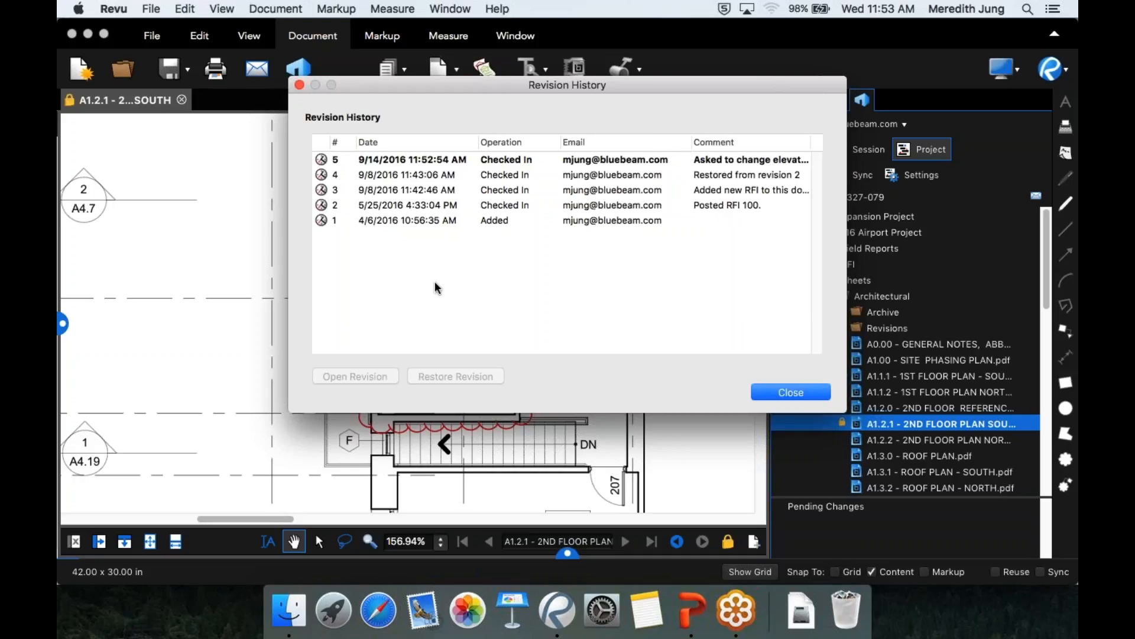
{"action": "left_click", "coordinate": [371, 206]}
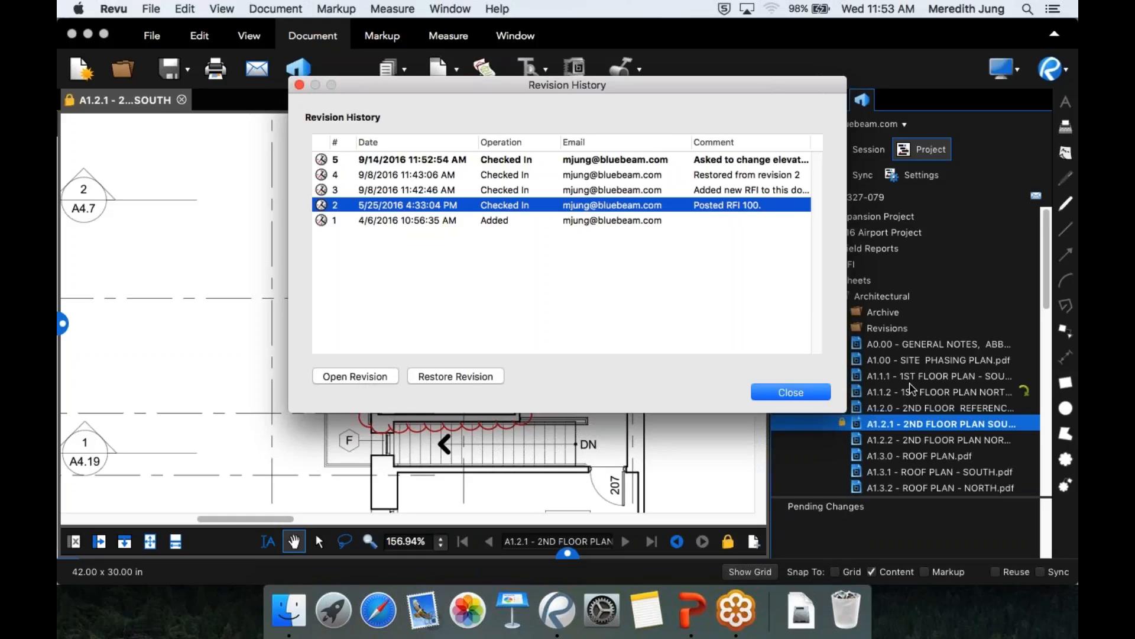
{"action": "left_click", "coordinate": [814, 397]}
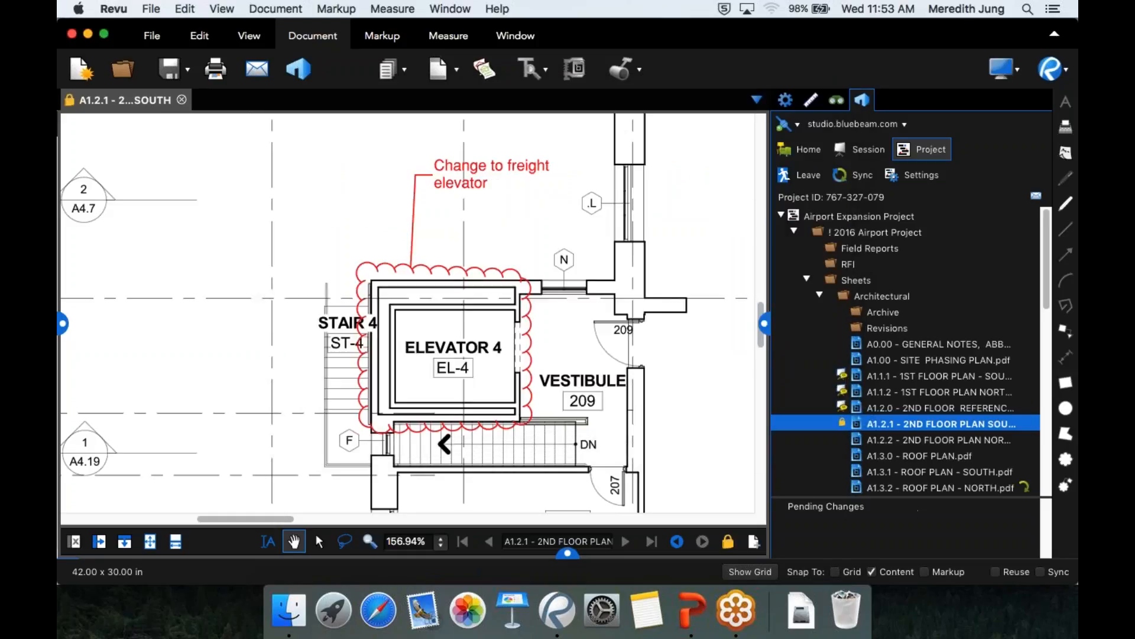
Review the share link settings for sheet A1.2.1, including the share duration choices, and close them without sharing
{"action": "right_click", "coordinate": [885, 431]}
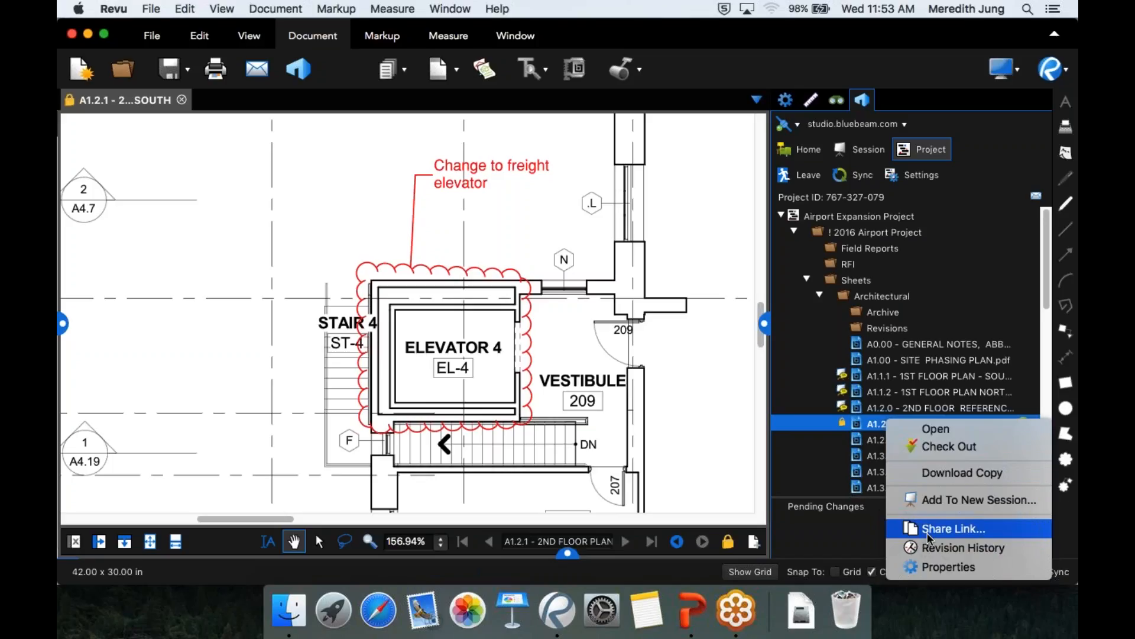
{"action": "left_click", "coordinate": [929, 528]}
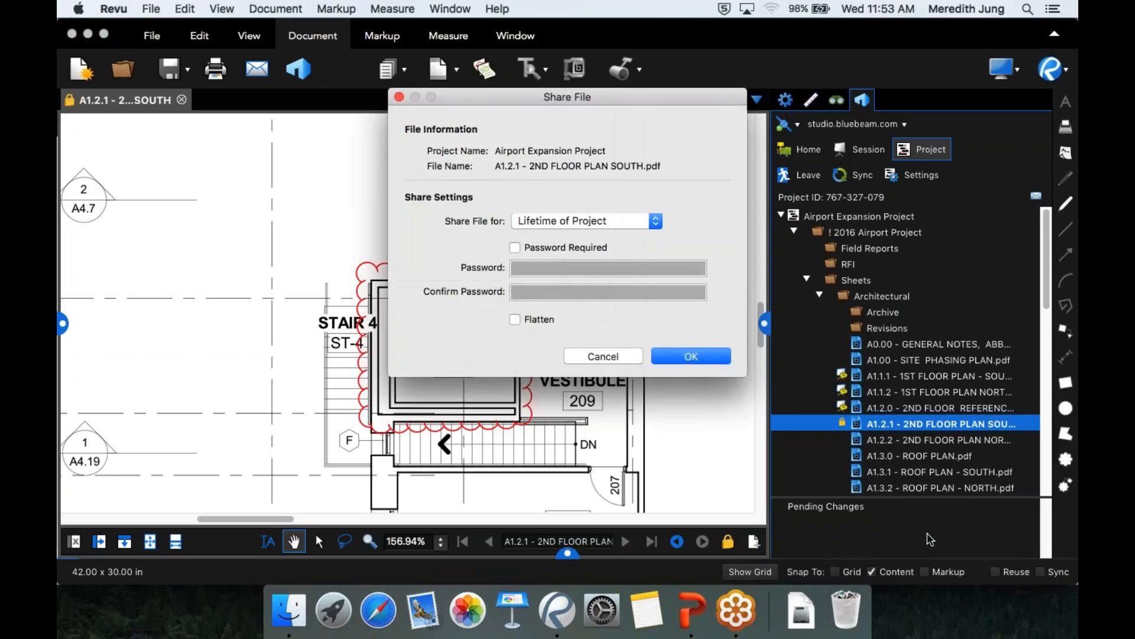
{"action": "left_click", "coordinate": [525, 224]}
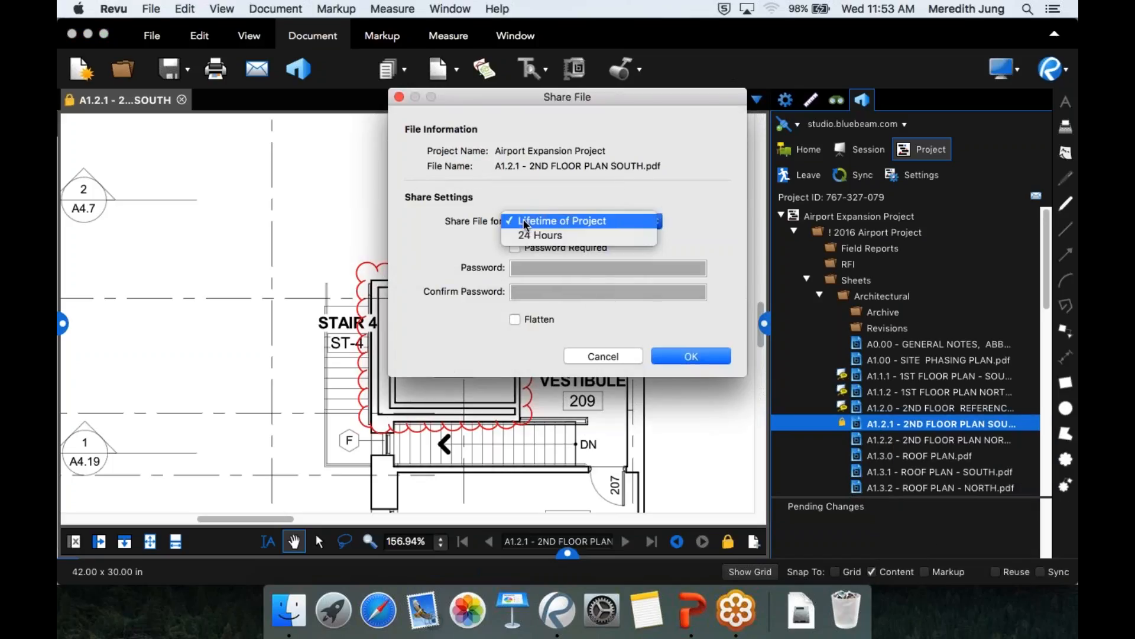
{"action": "left_click", "coordinate": [689, 257]}
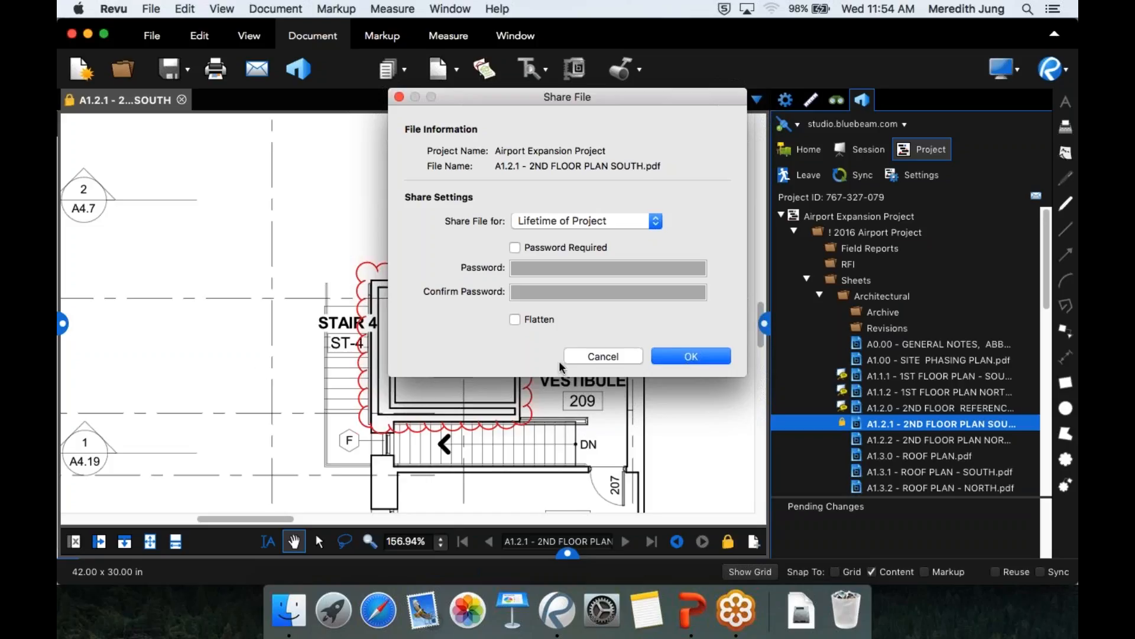
{"action": "left_click", "coordinate": [579, 359]}
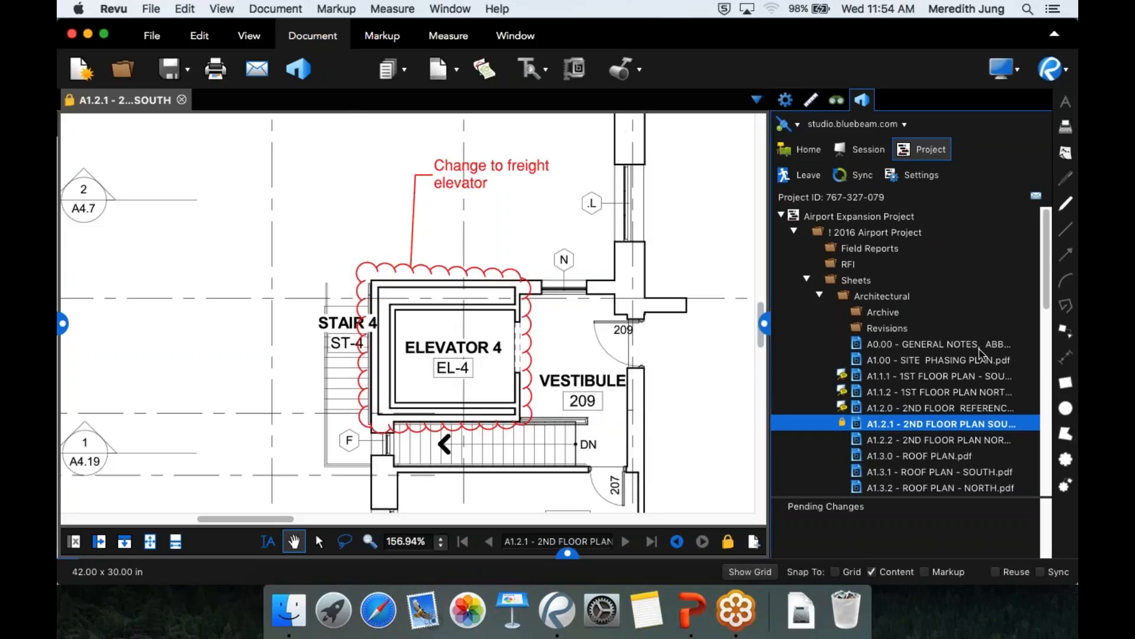
Collapse the Architectural and Sheets folders in the project tree and open the settings of Airport Expansion Project
{"action": "left_click", "coordinate": [820, 294]}
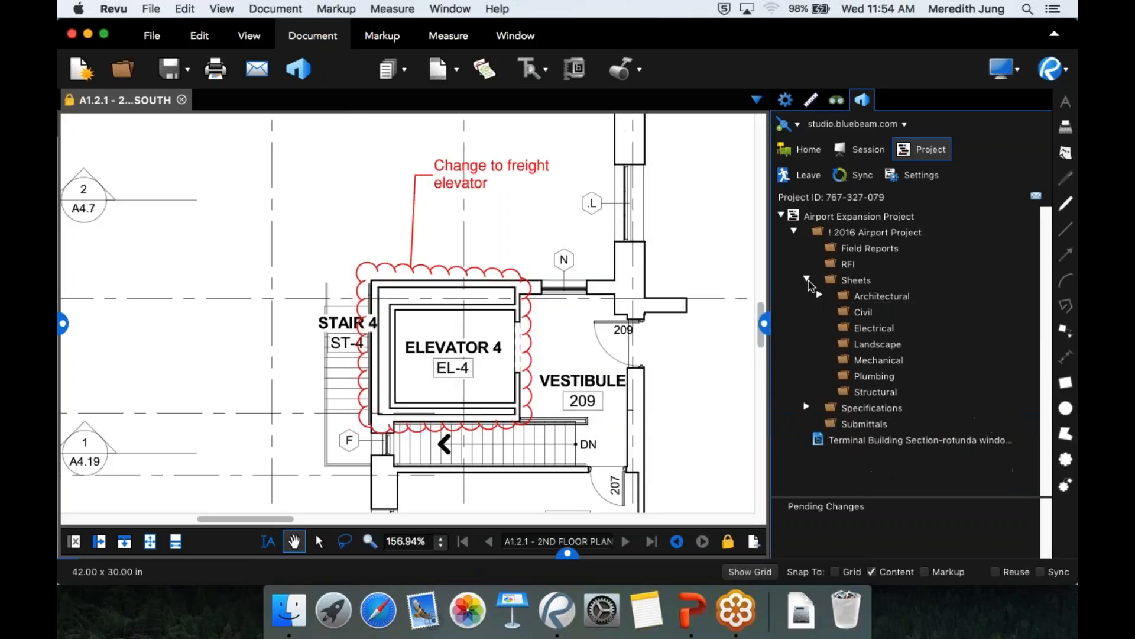
{"action": "left_click", "coordinate": [806, 280]}
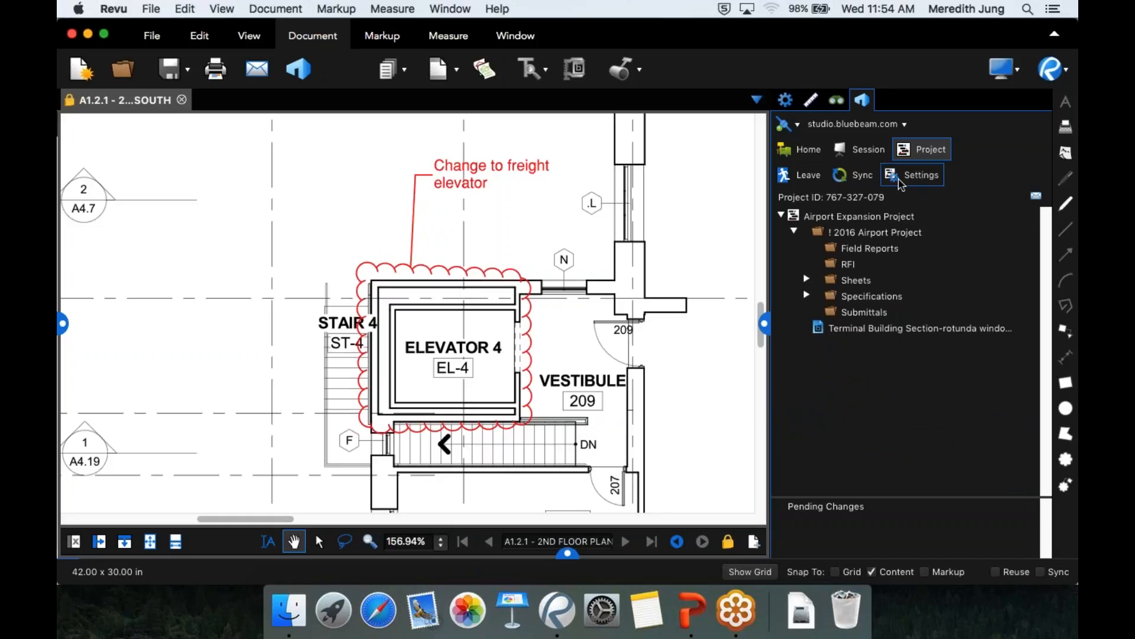
{"action": "left_click", "coordinate": [904, 175]}
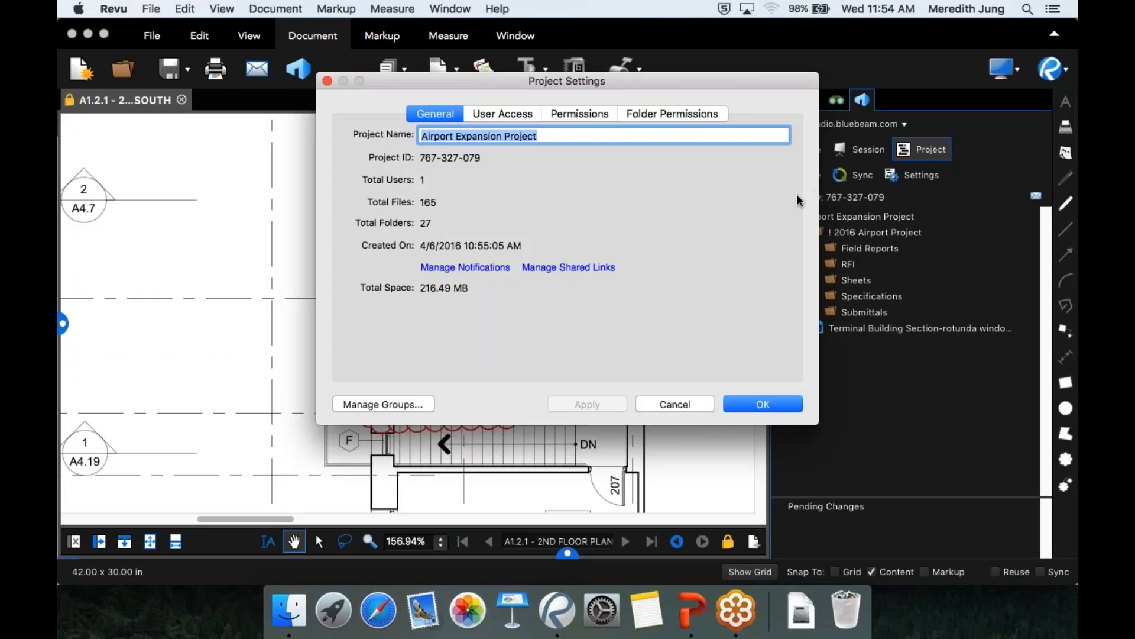
Add the individual user listed below the two contractor groups to the project's folder permissions
{"action": "left_click", "coordinate": [650, 114]}
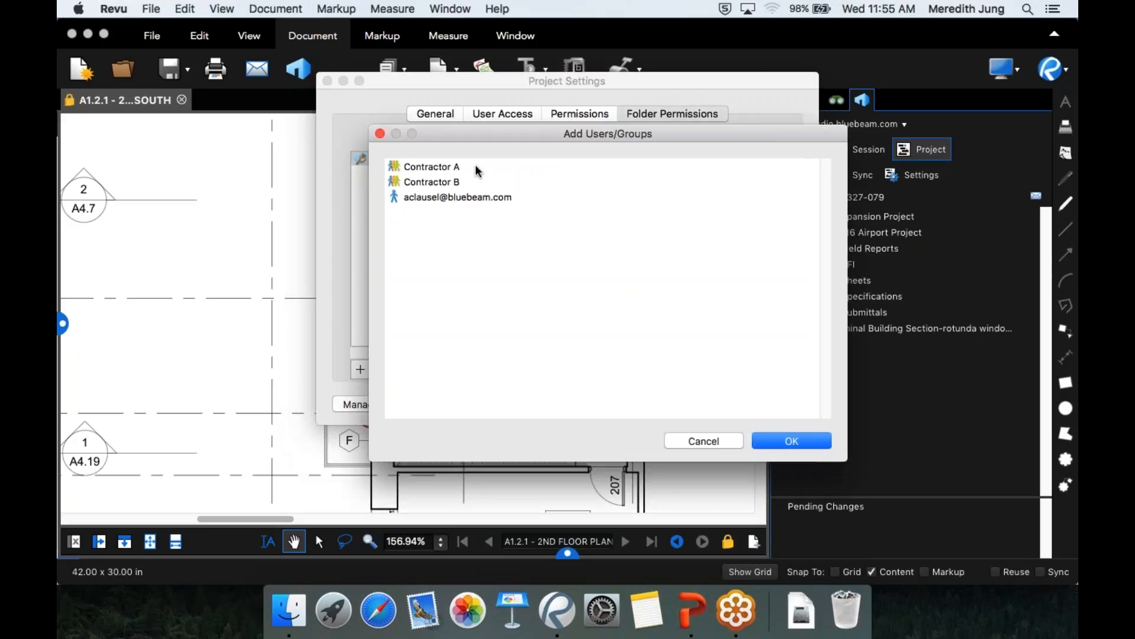
{"action": "left_click", "coordinate": [446, 200]}
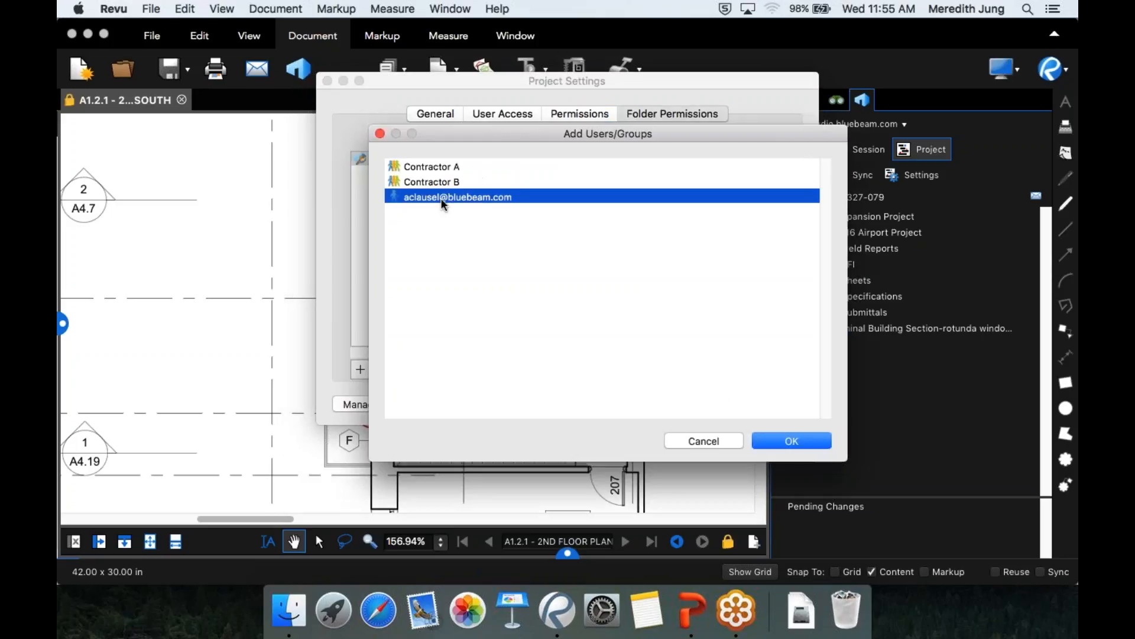
{"action": "left_click", "coordinate": [784, 443]}
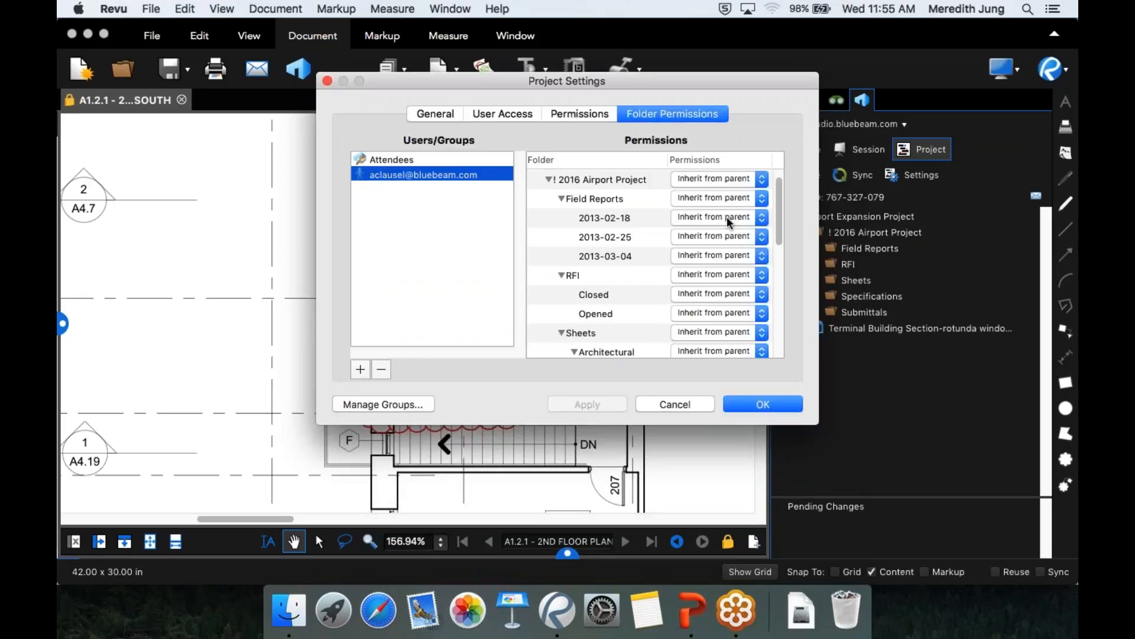
Set the added user's folder permissions to Hidden for Field Reports and Read / Write for ! 2016 Airport Project and Root
{"action": "left_click", "coordinate": [758, 200]}
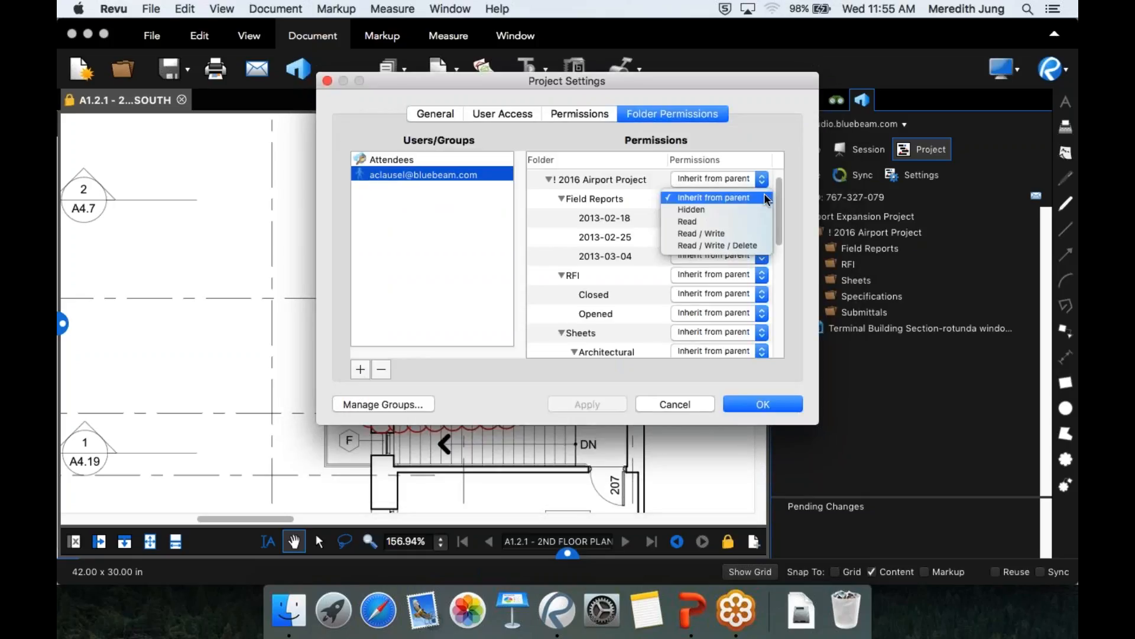
{"action": "left_click", "coordinate": [698, 212]}
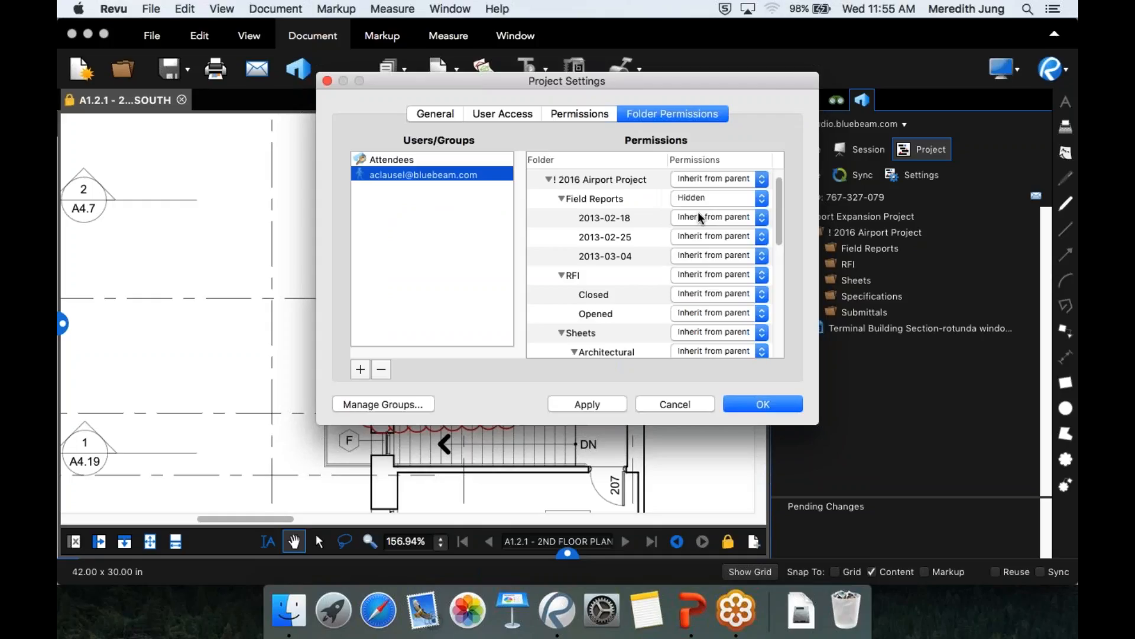
{"action": "left_click", "coordinate": [762, 179]}
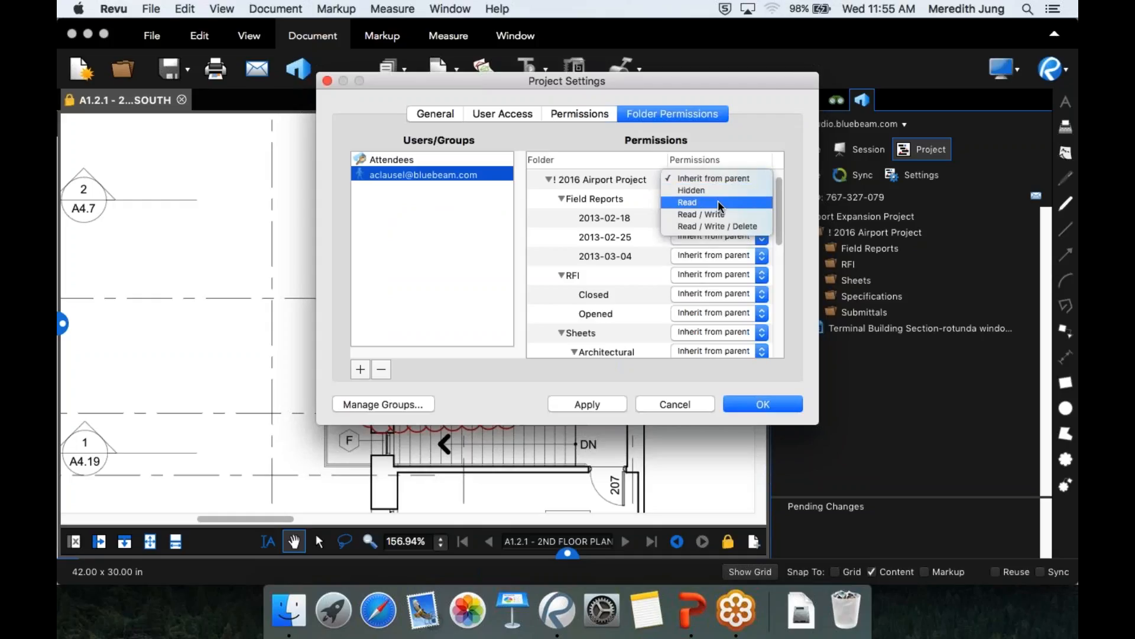
{"action": "left_click", "coordinate": [714, 216]}
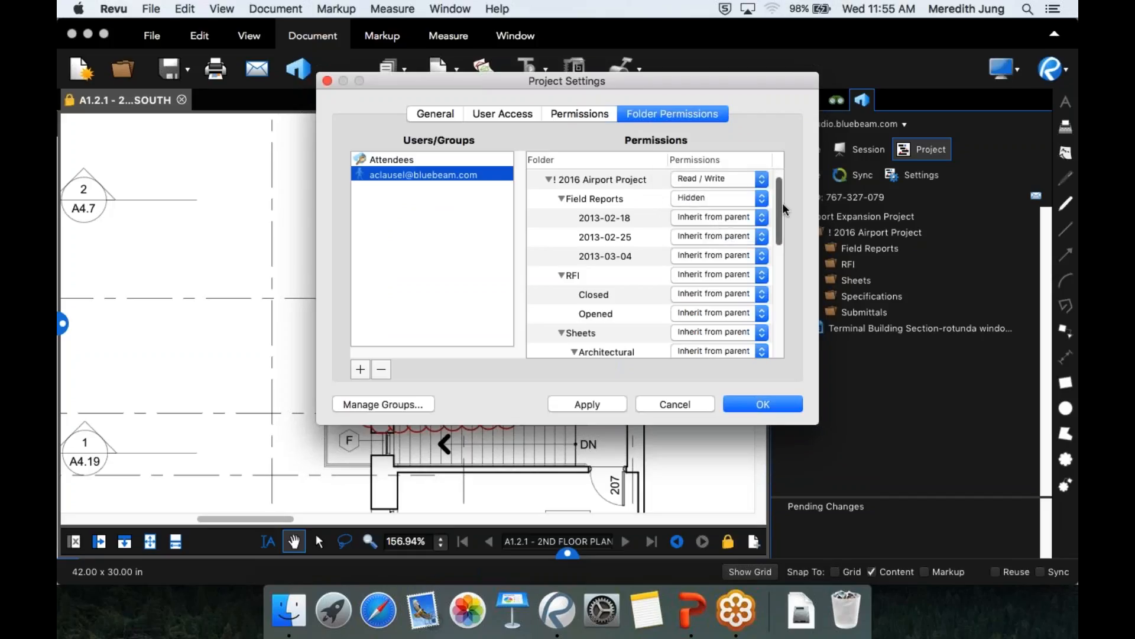
{"action": "scroll", "coordinate": [692, 207], "scroll_direction": "up", "scroll_amount": 2}
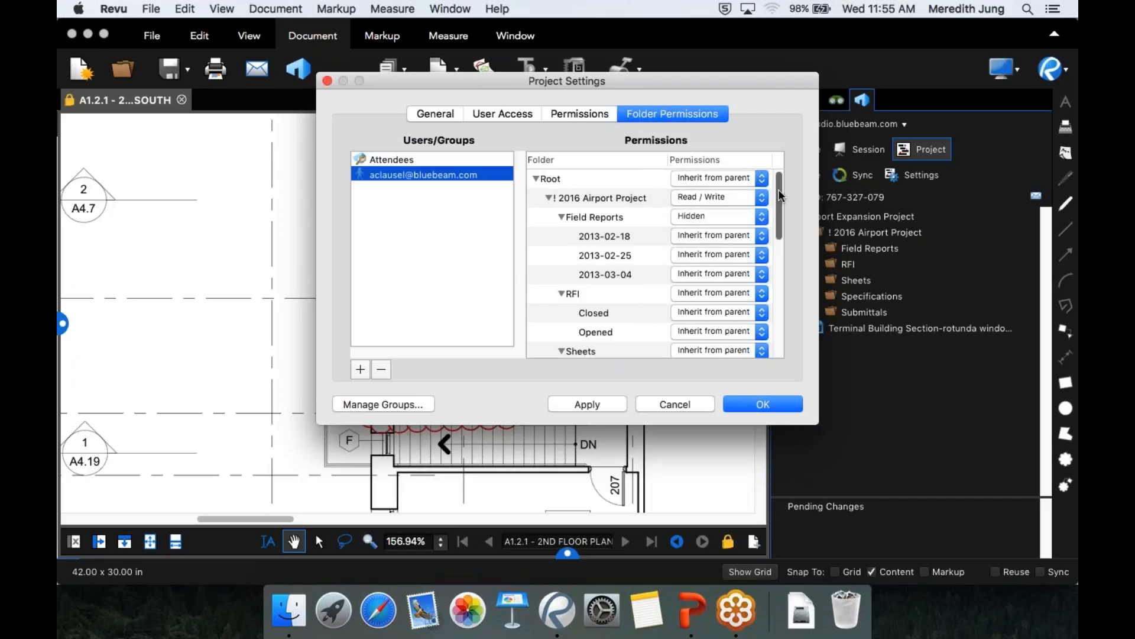
{"action": "left_click", "coordinate": [762, 178]}
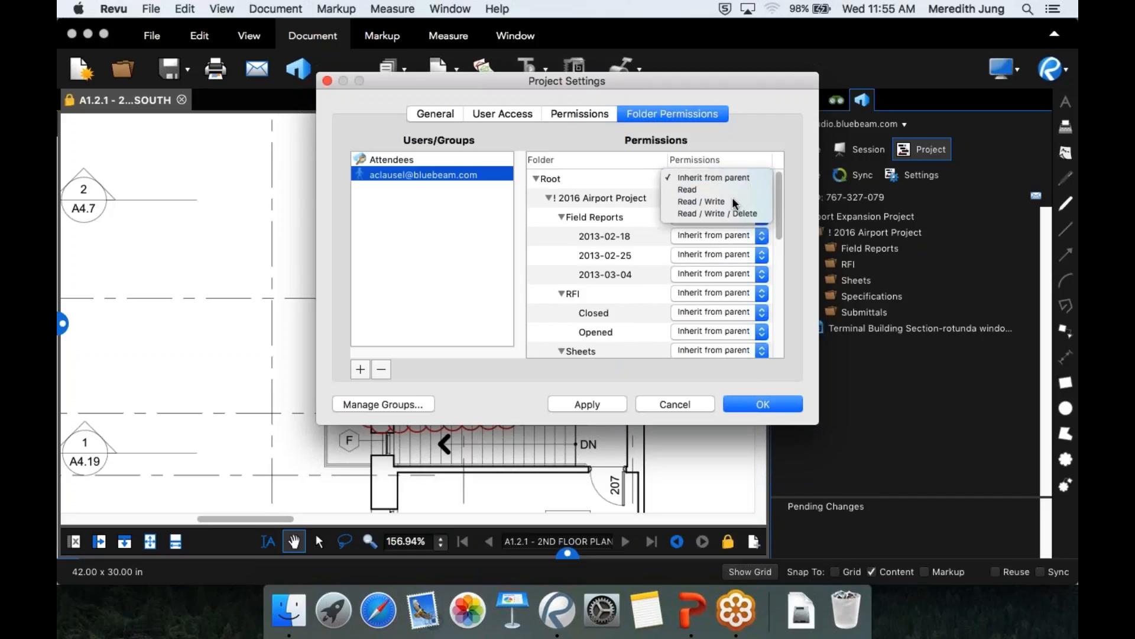
{"action": "left_click", "coordinate": [737, 202]}
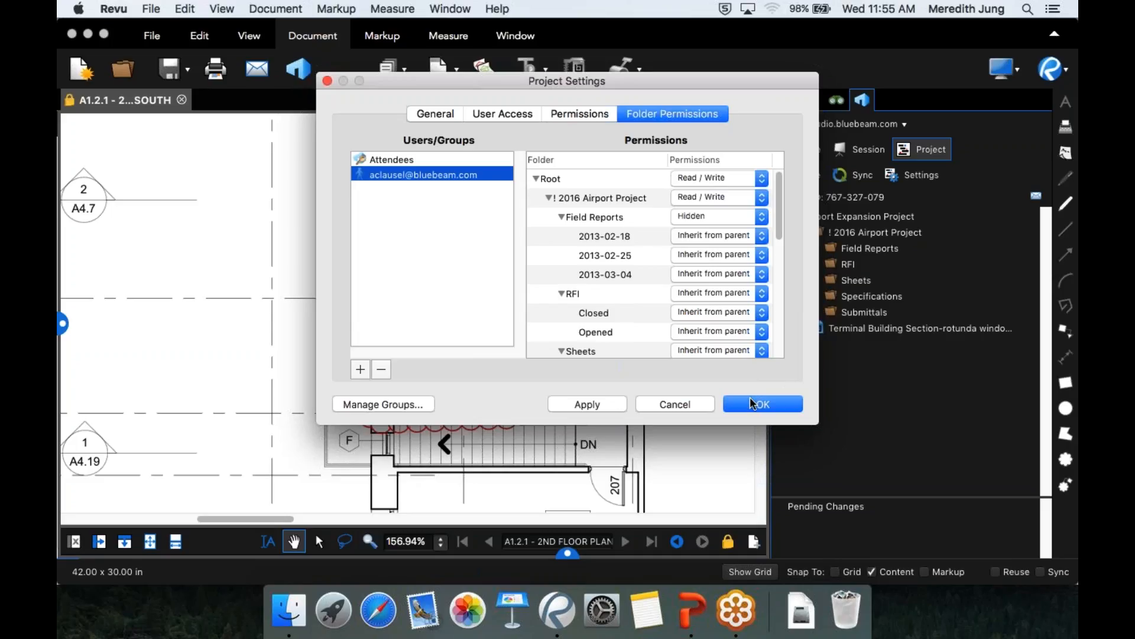
Try another permission for the added user on the RFI folder and discard the project settings changes
{"action": "left_click", "coordinate": [744, 294]}
{"action": "left_click", "coordinate": [699, 318]}
{"action": "left_click", "coordinate": [680, 405]}
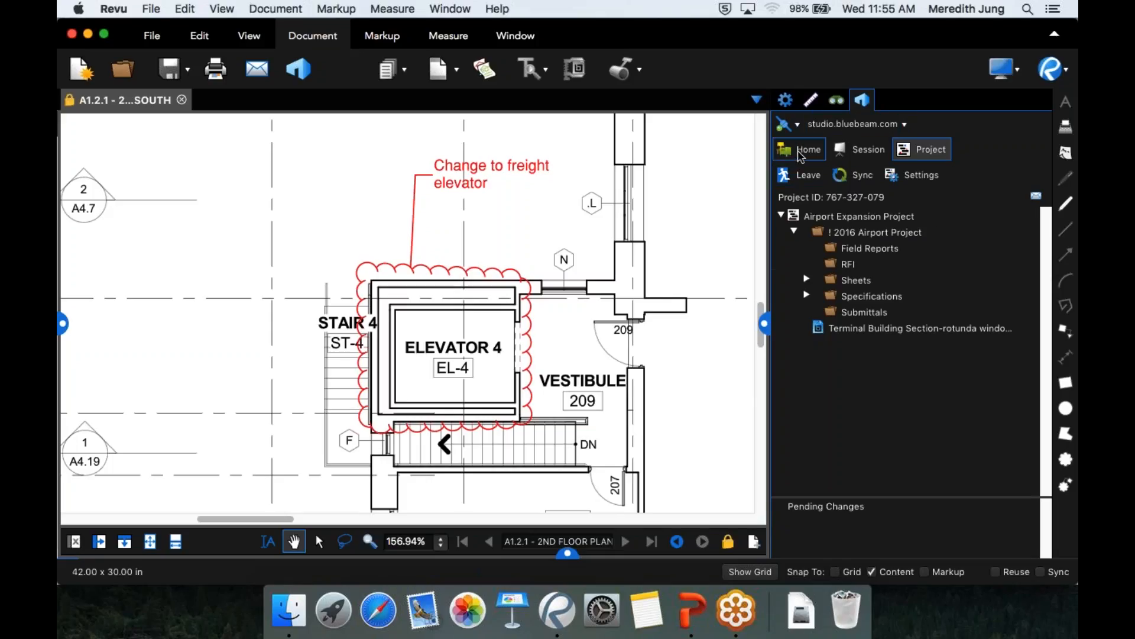
Return to the Studio home overview, and switch to PowerPoint to play the slide show from the Pricing slide
{"action": "left_click", "coordinate": [802, 155]}
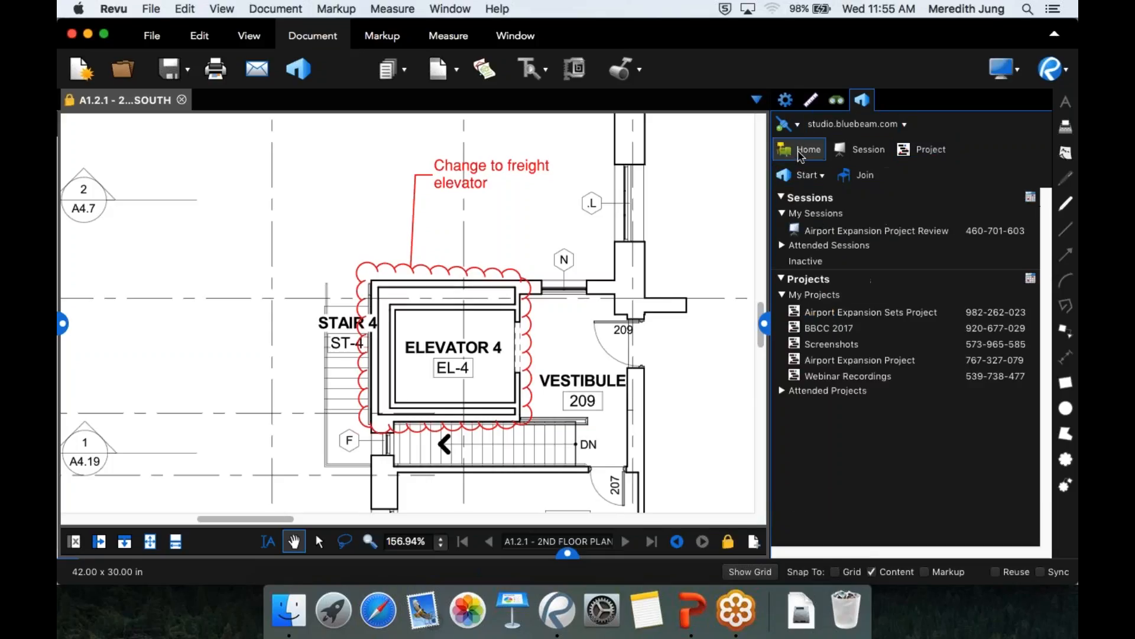
{"action": "left_click", "coordinate": [690, 619]}
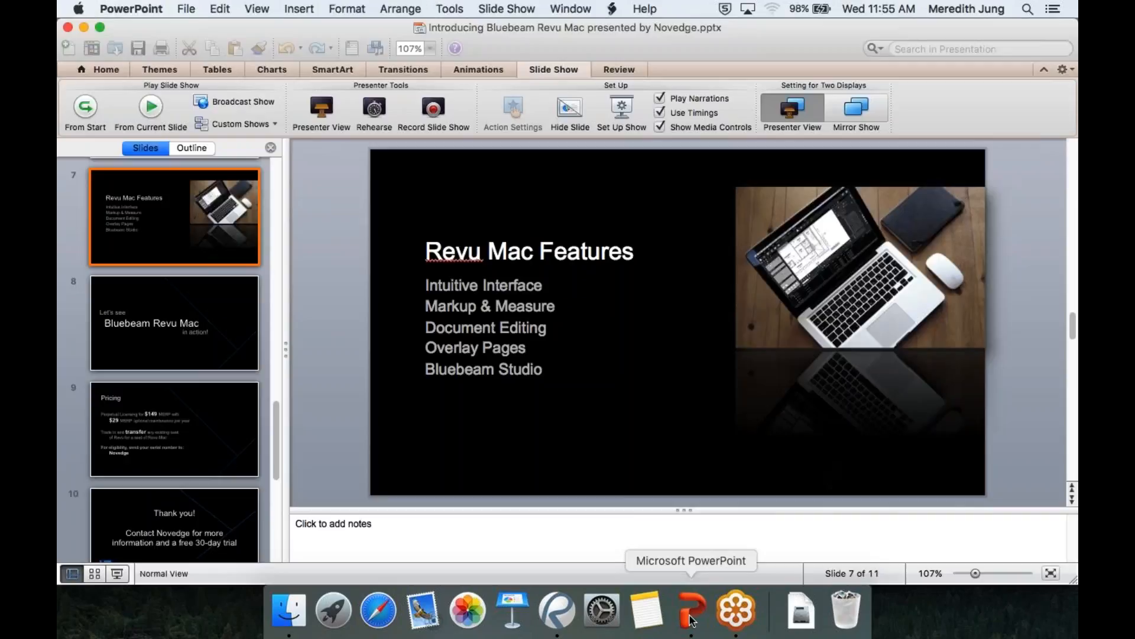
{"action": "left_click", "coordinate": [182, 352]}
{"action": "key", "text": "Down"}
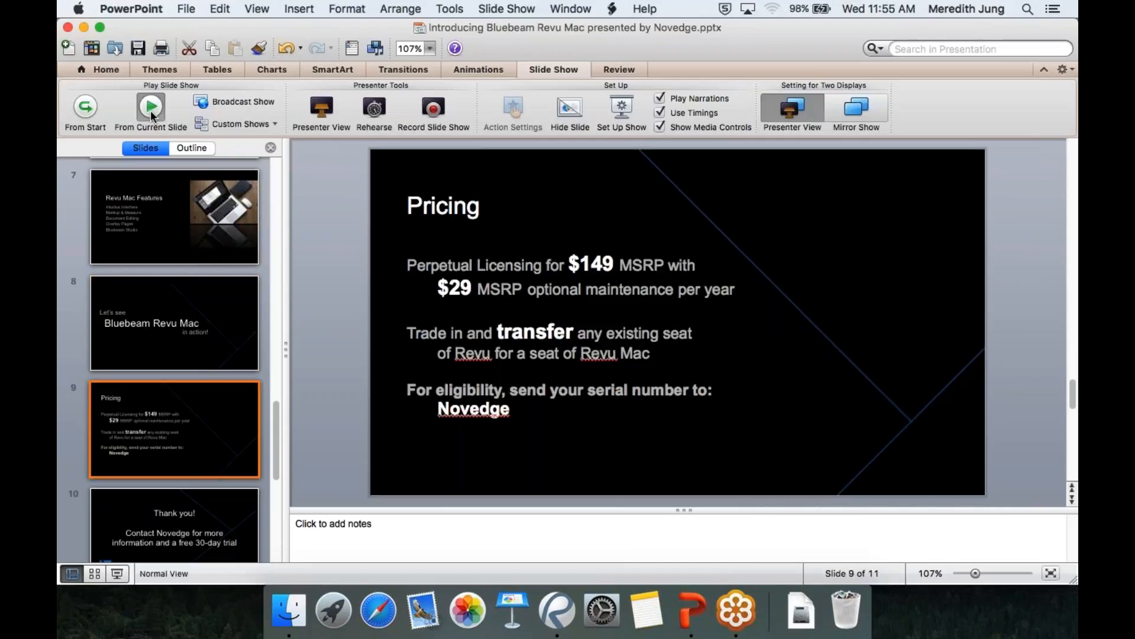
{"action": "left_click", "coordinate": [150, 110]}
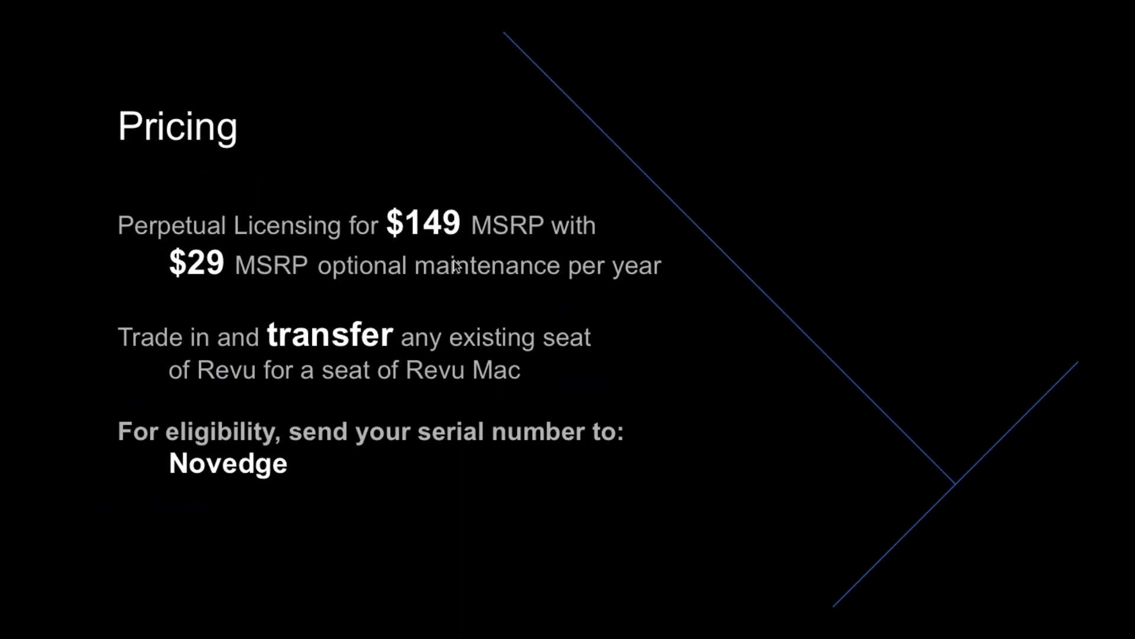